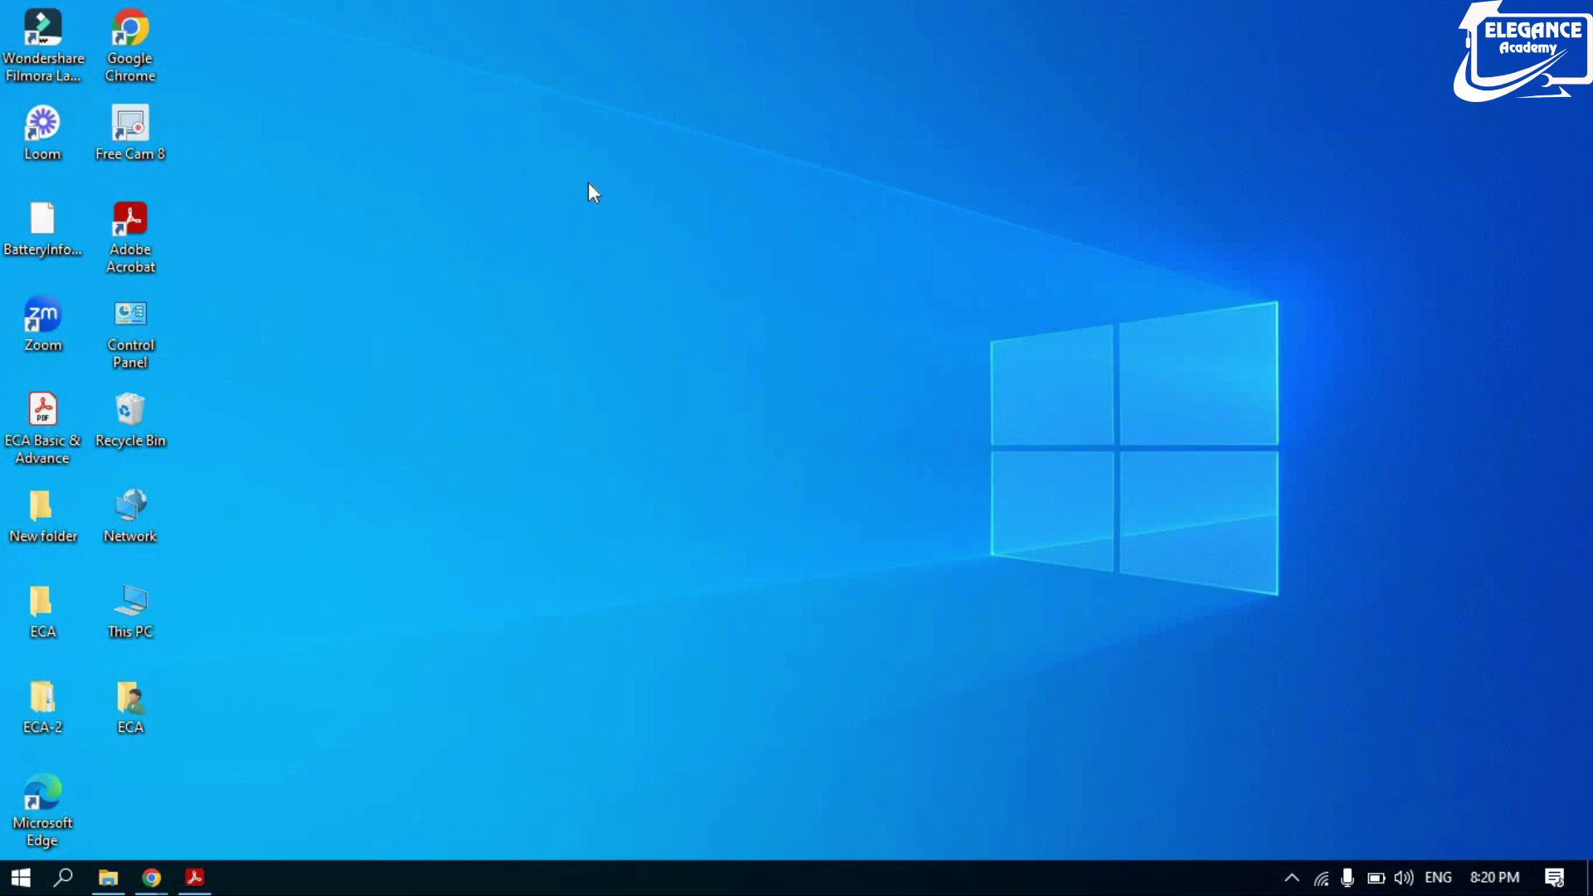
Set the desktop icon view to large icons.
right_click(624, 138)
mouse_move(740, 157)
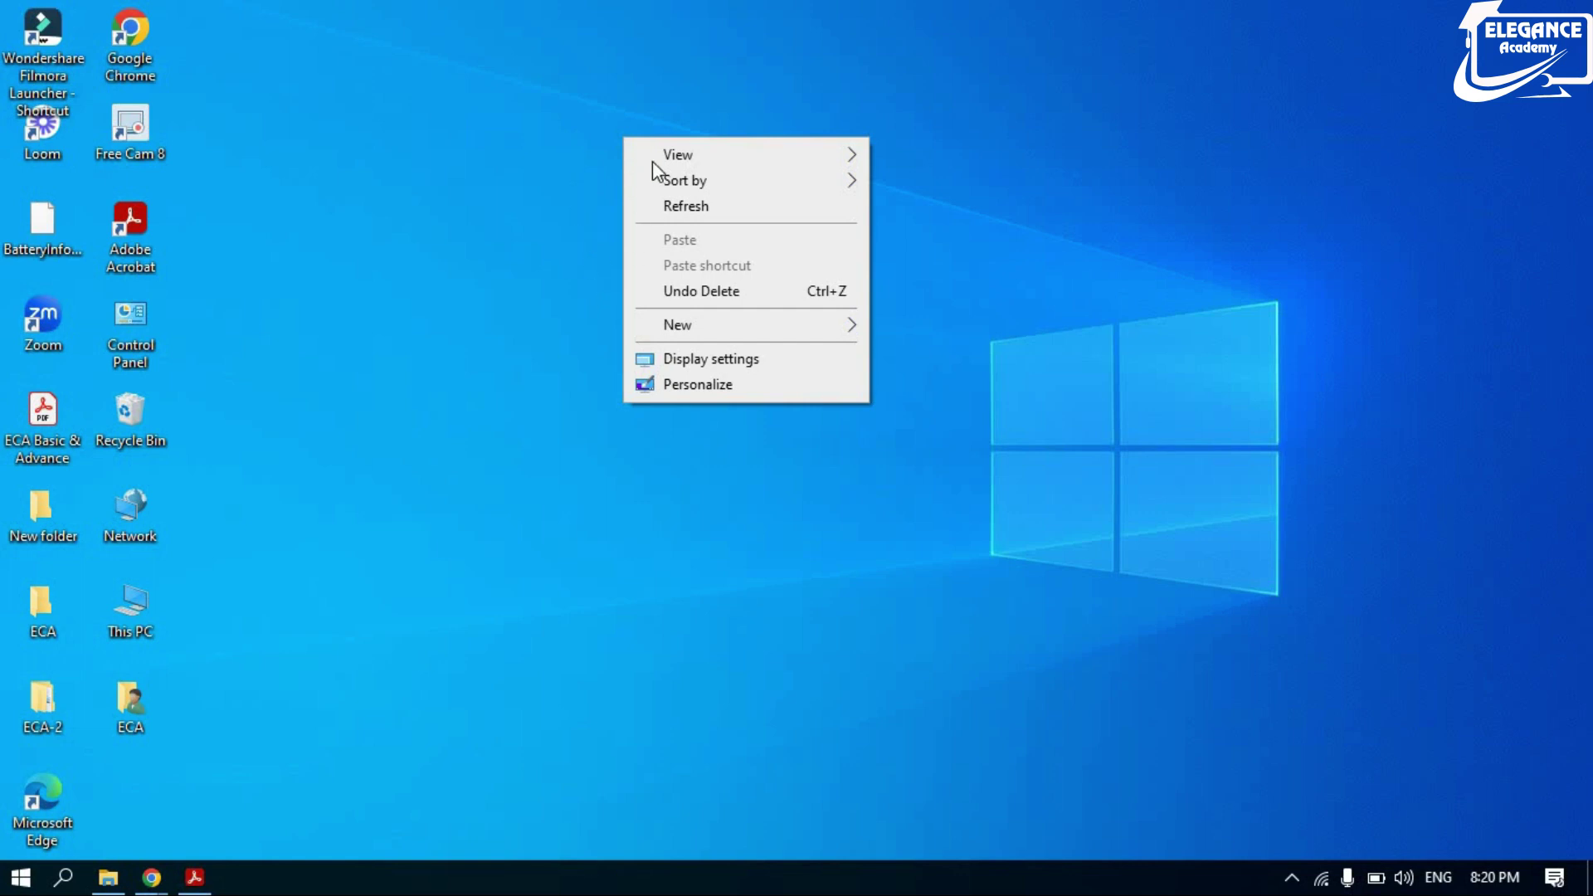
mouse_move(667, 157)
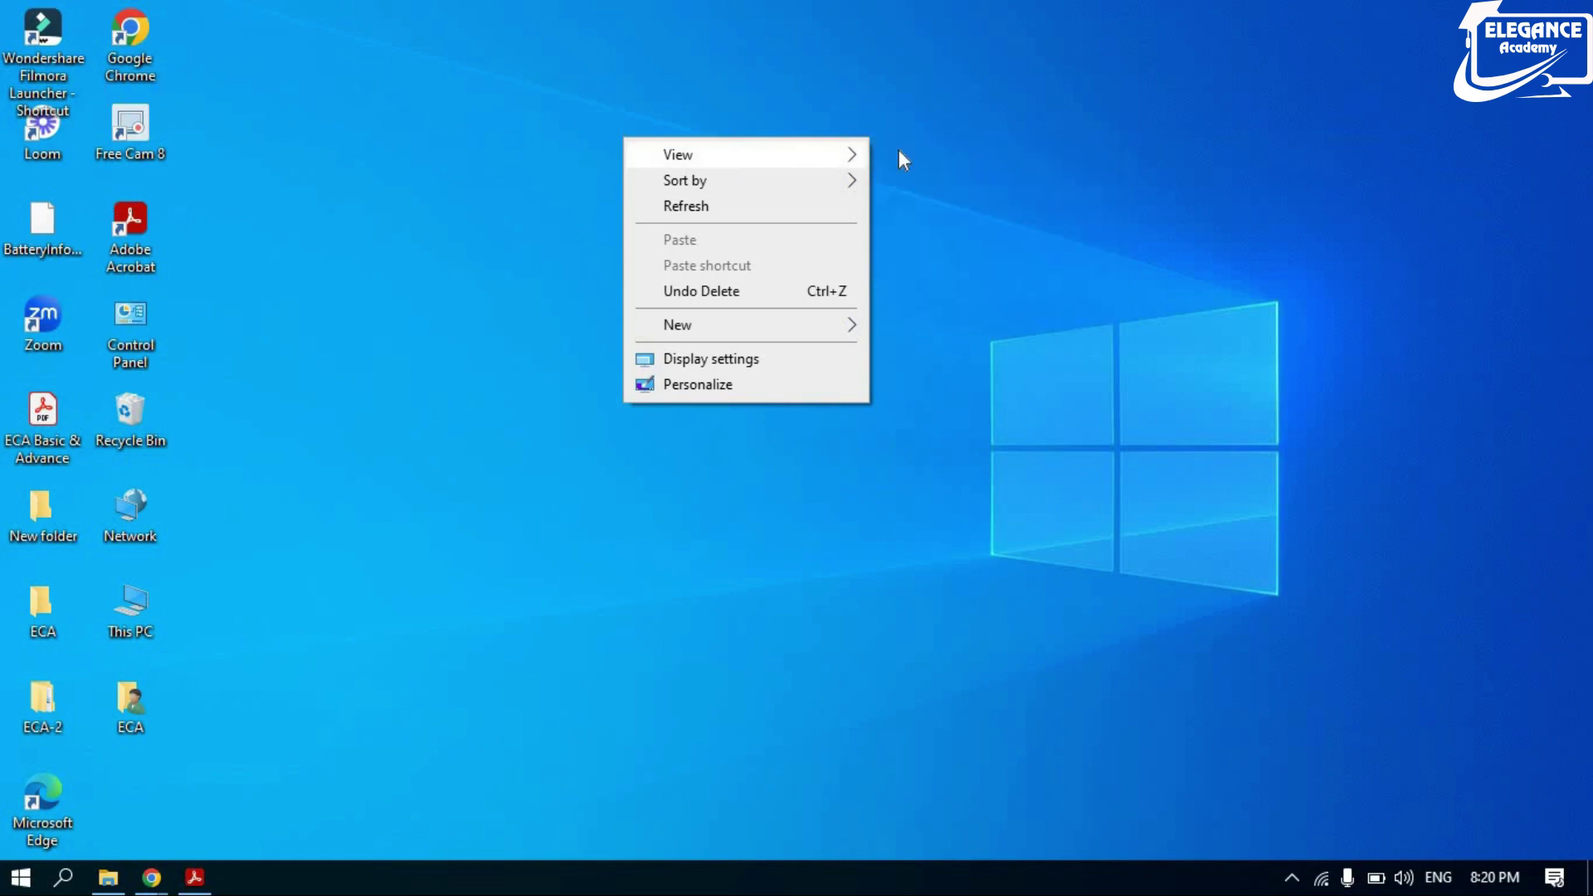
left_click(924, 162)
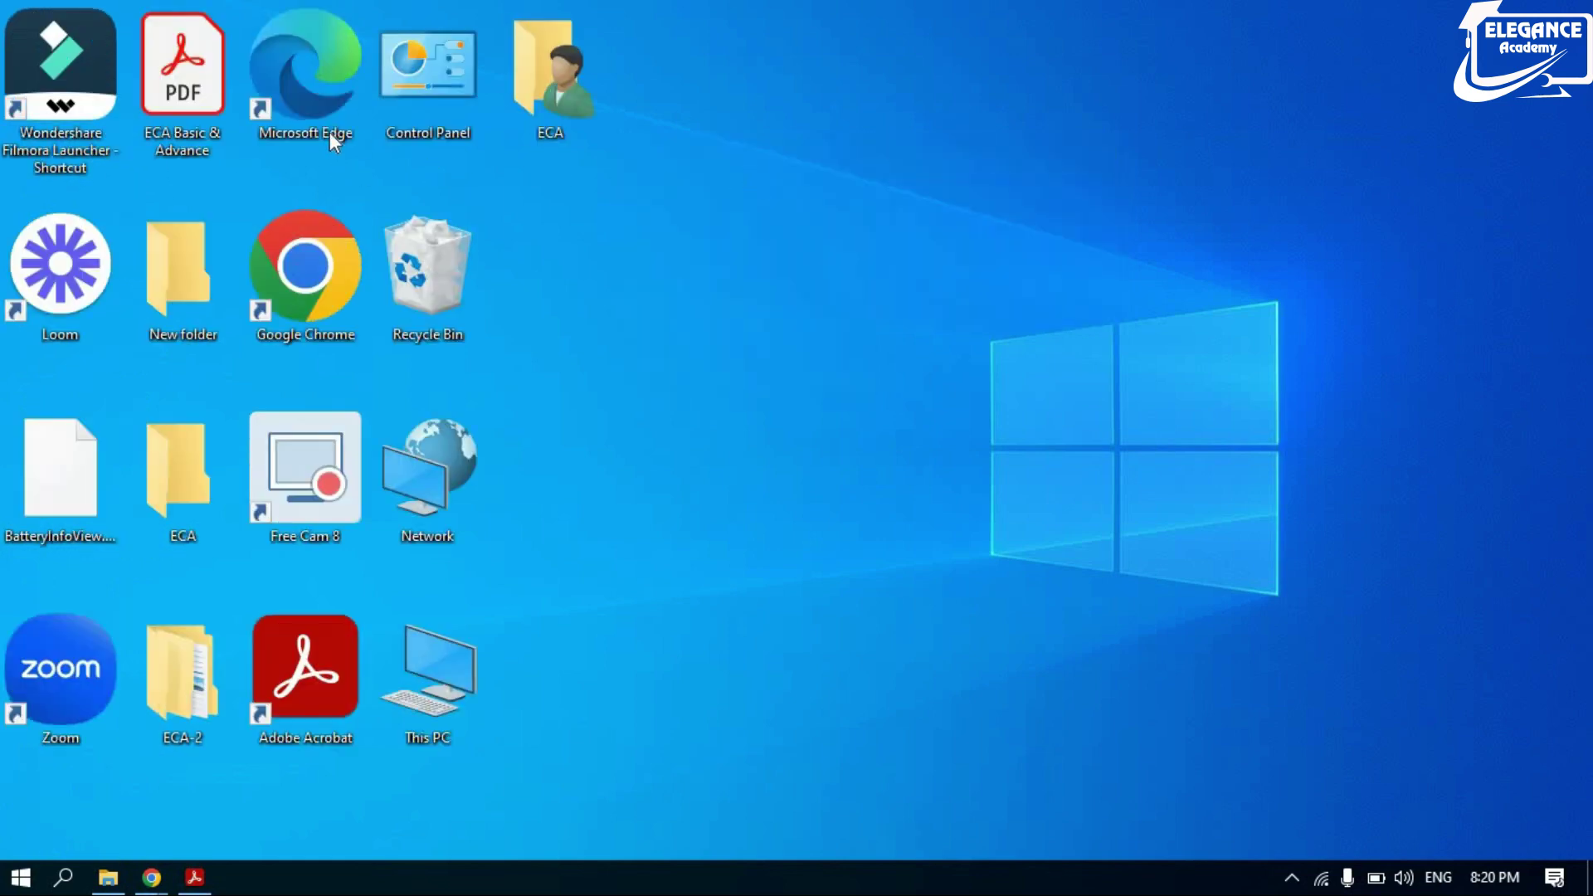
Set the desktop icon view to medium icons.
right_click(908, 118)
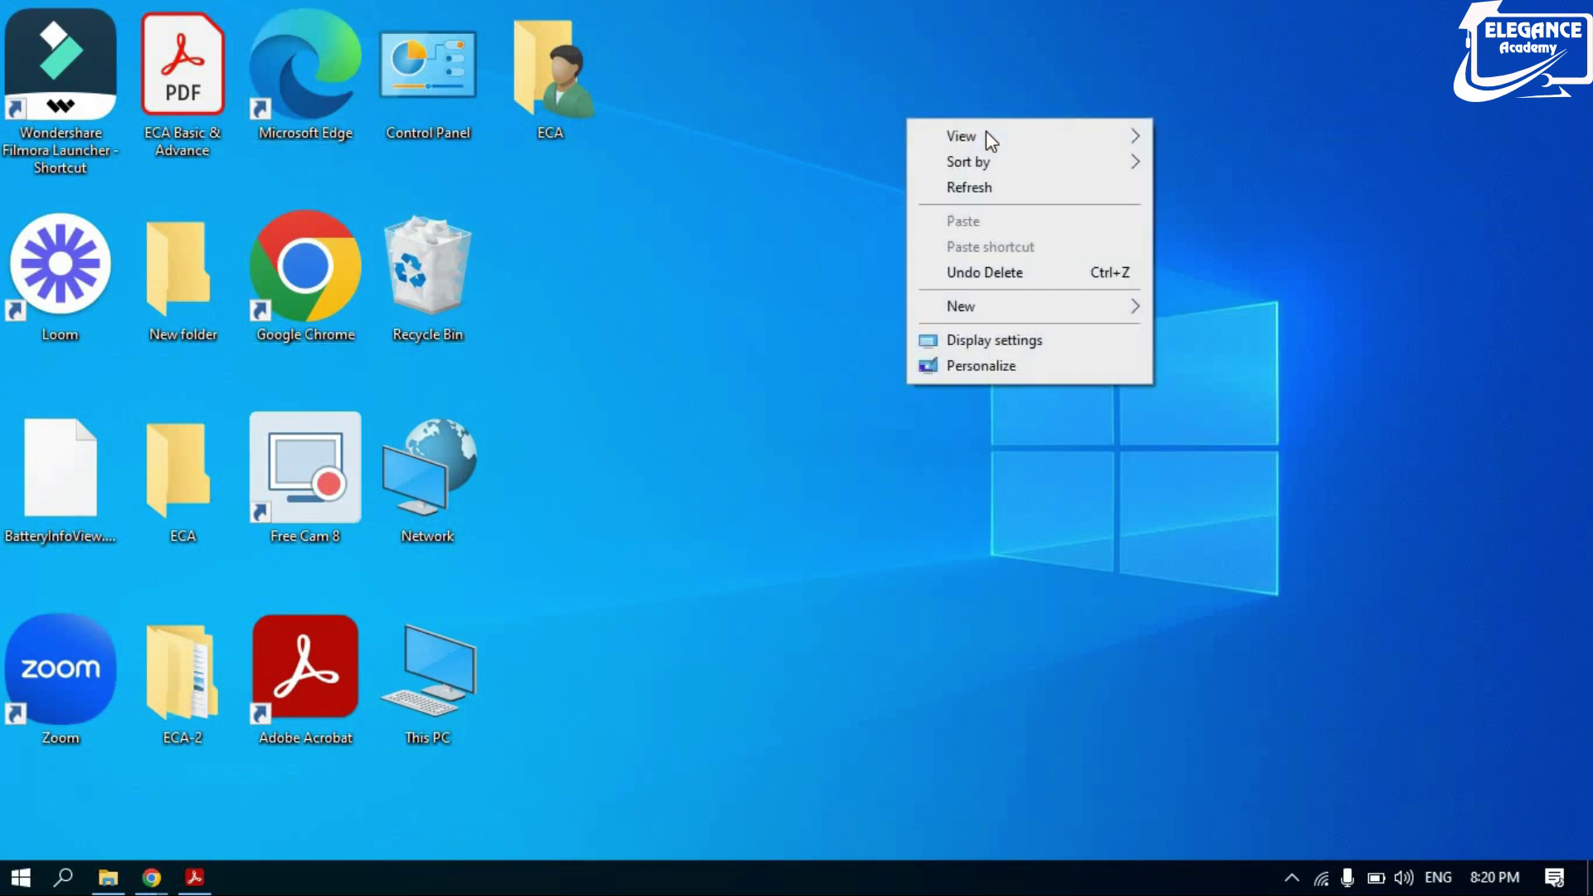
mouse_move(1125, 141)
left_click(1203, 163)
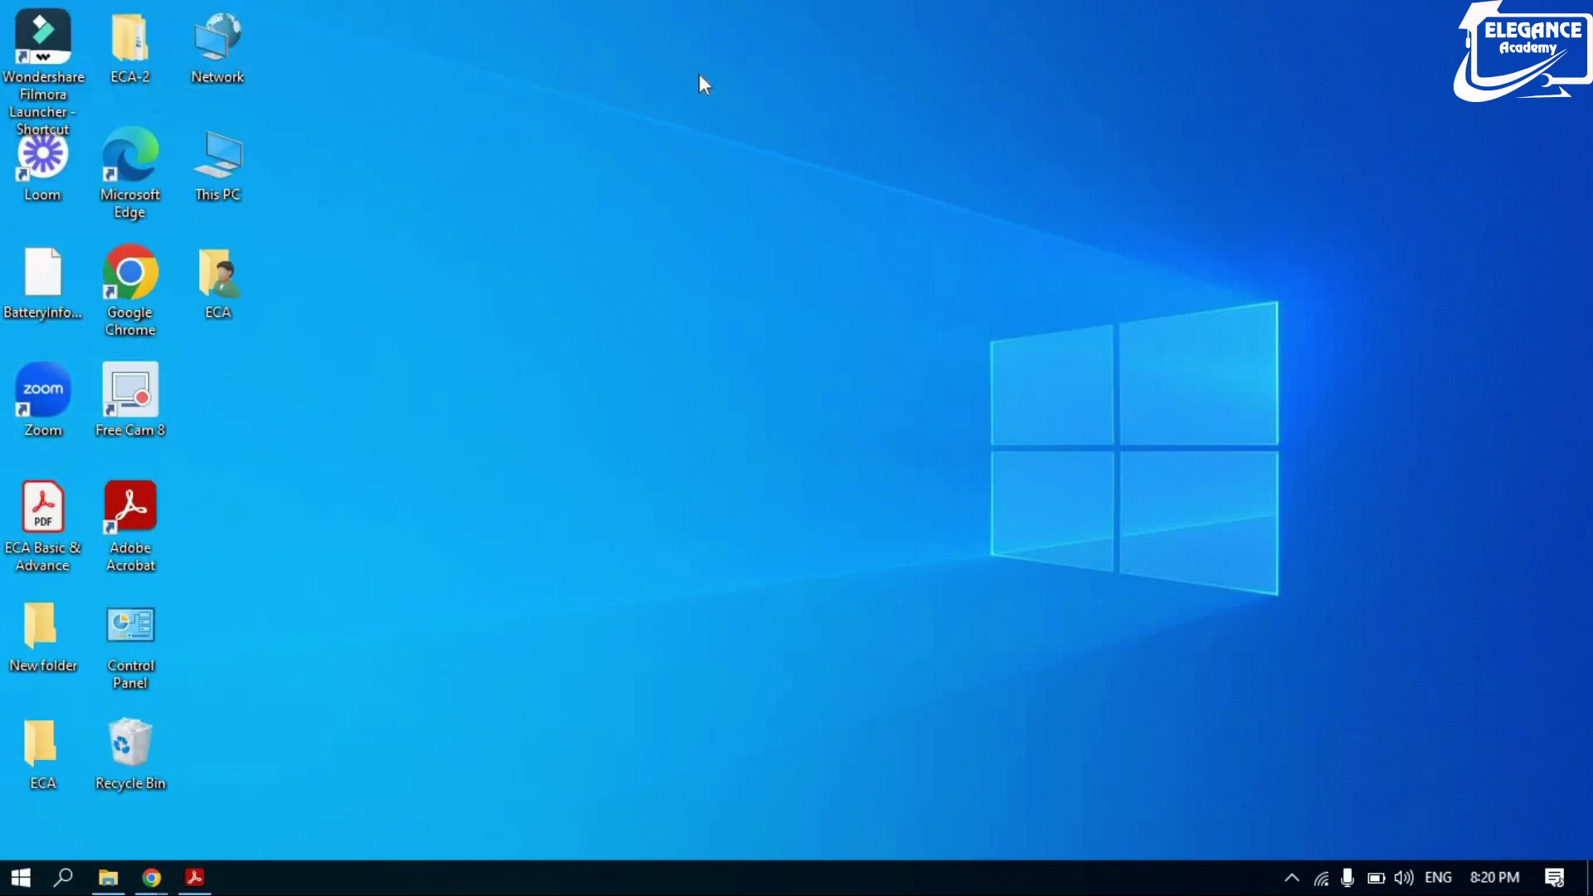
Set the desktop icon view to small icons.
right_click(712, 105)
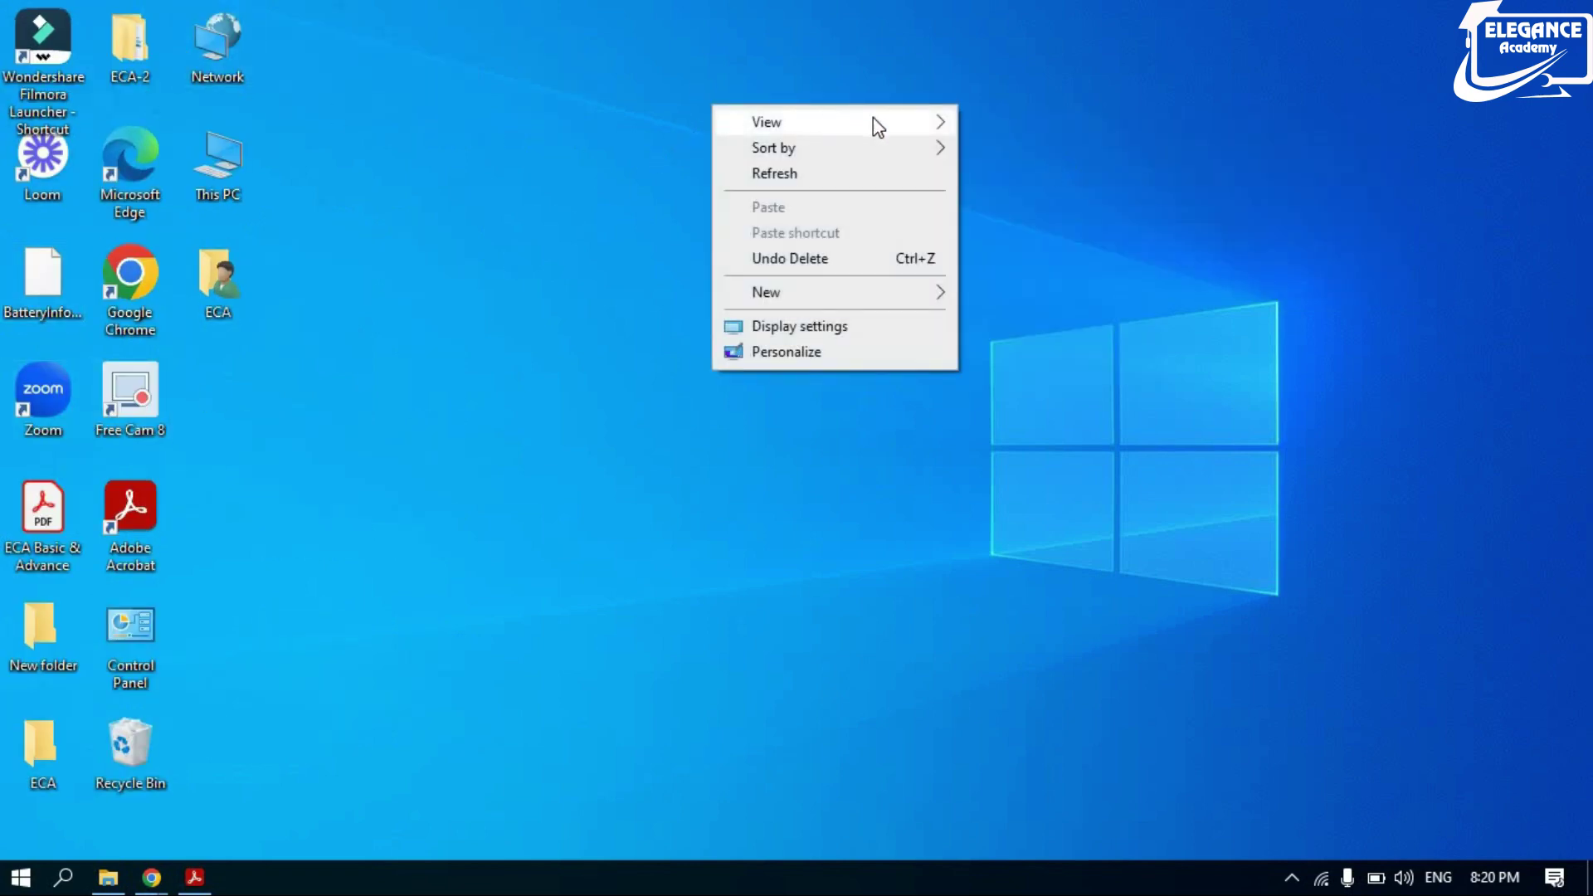
mouse_move(872, 124)
left_click(1030, 172)
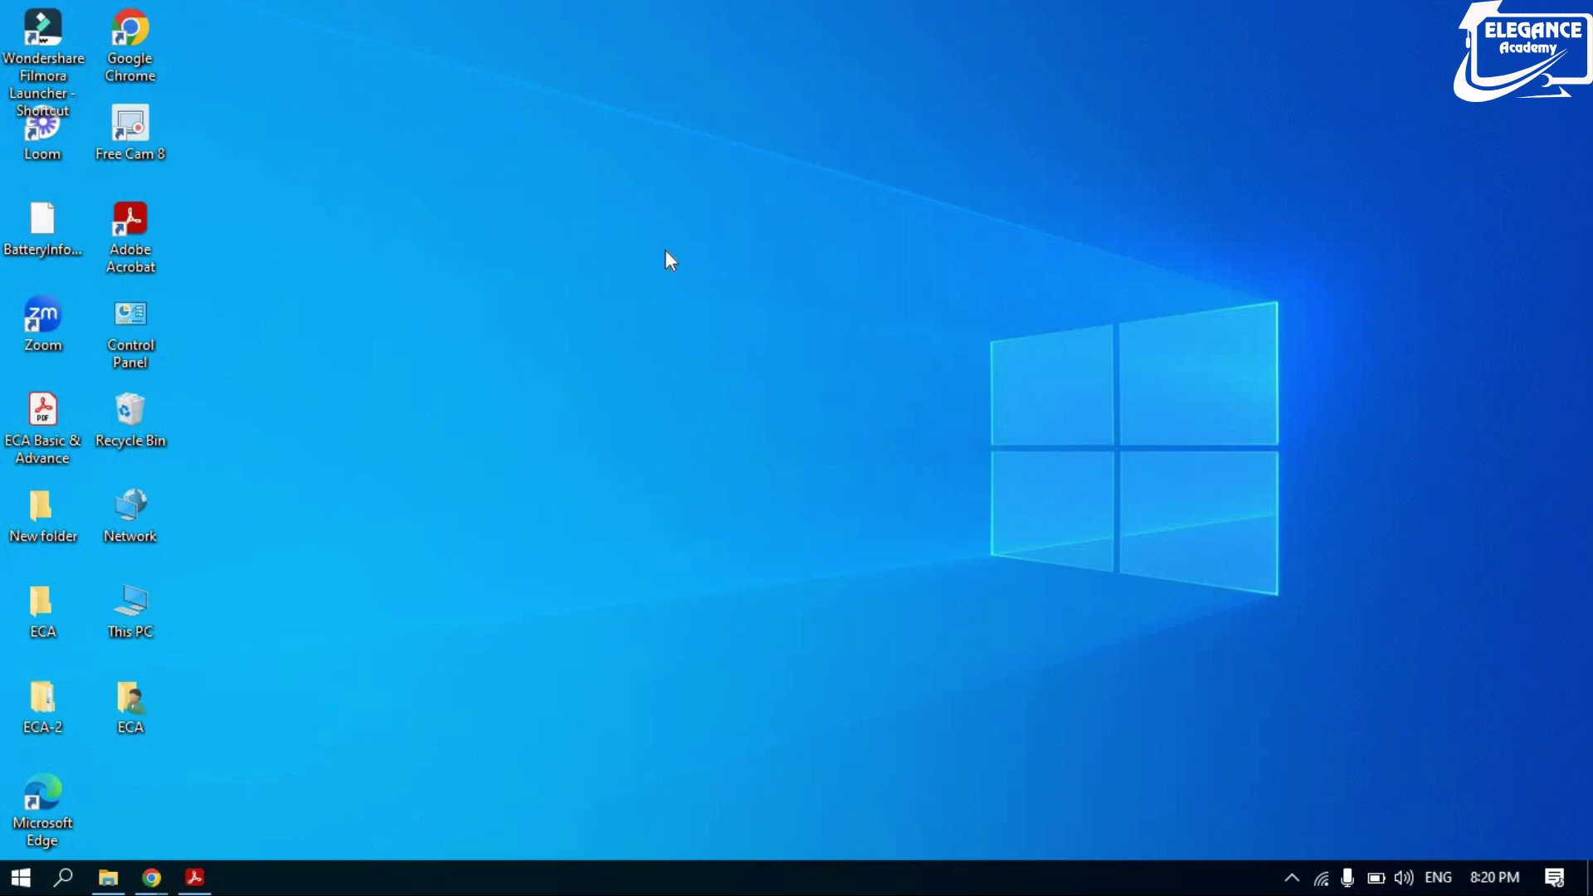
Enlarge the desktop icons gradually, shrink them to a very small size, and enlarge them again to roughly medium.
scroll(665, 251, "up", 6)
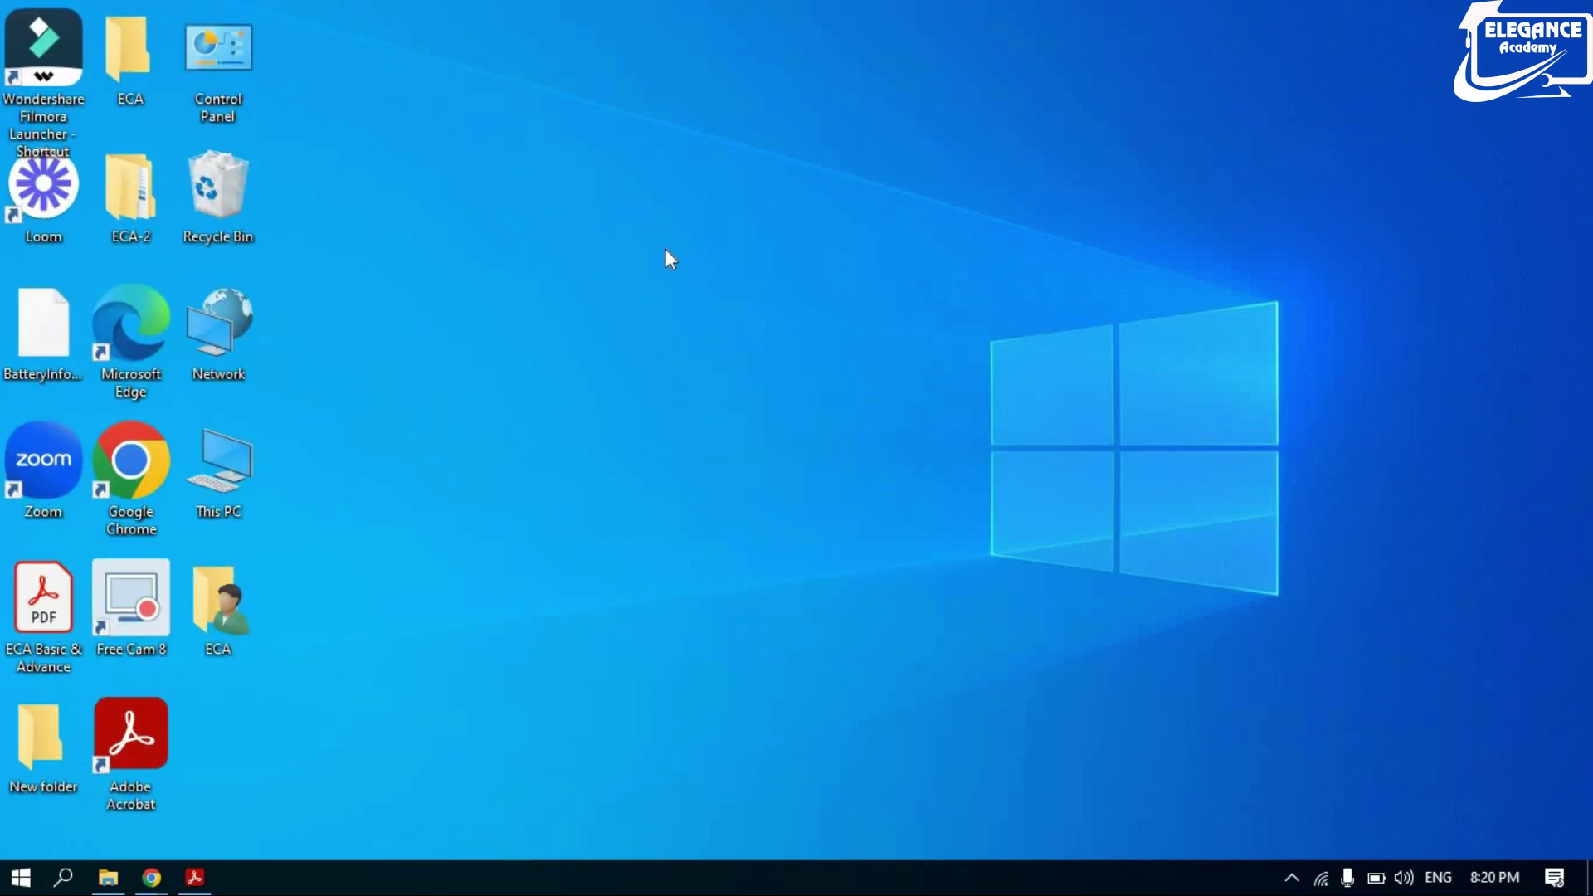
scroll(666, 251, "up", 1)
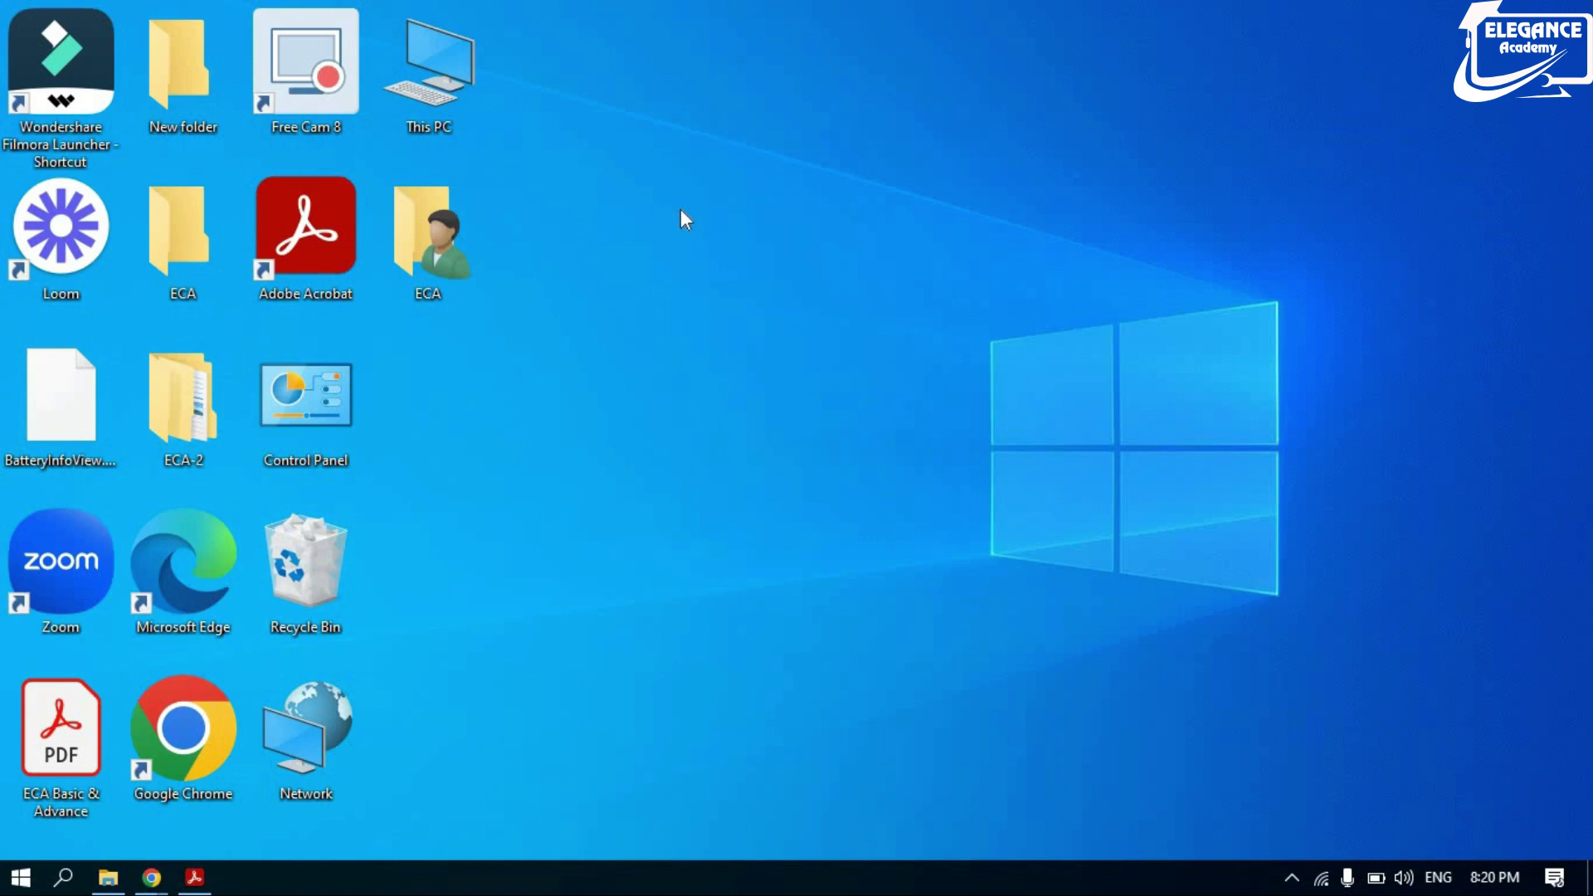
scroll(680, 210, "down", 4)
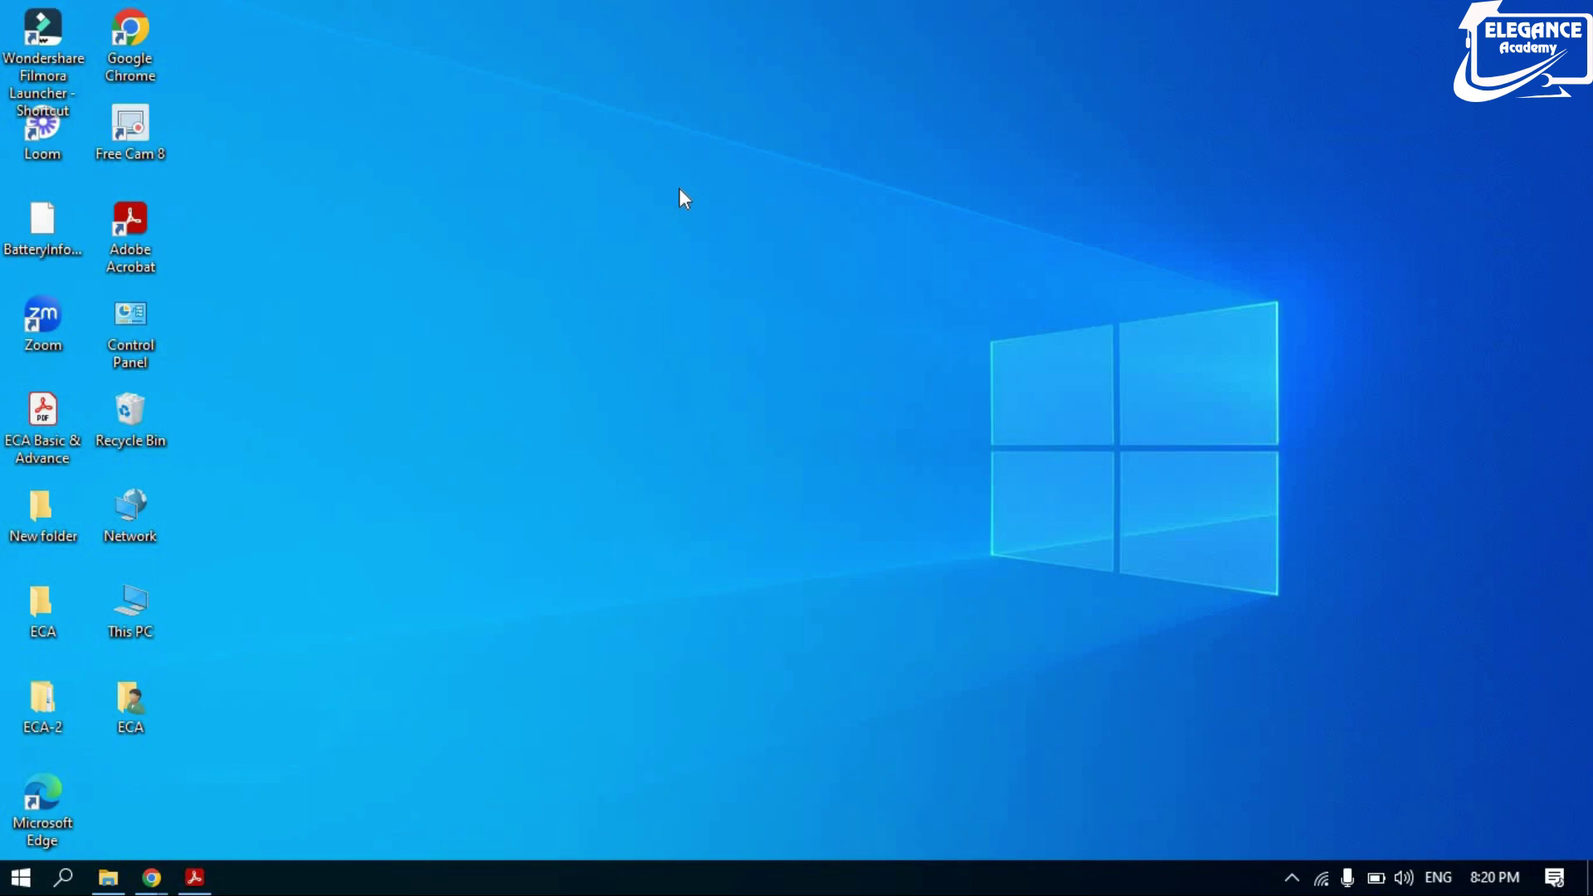
scroll(679, 192, "down", 1)
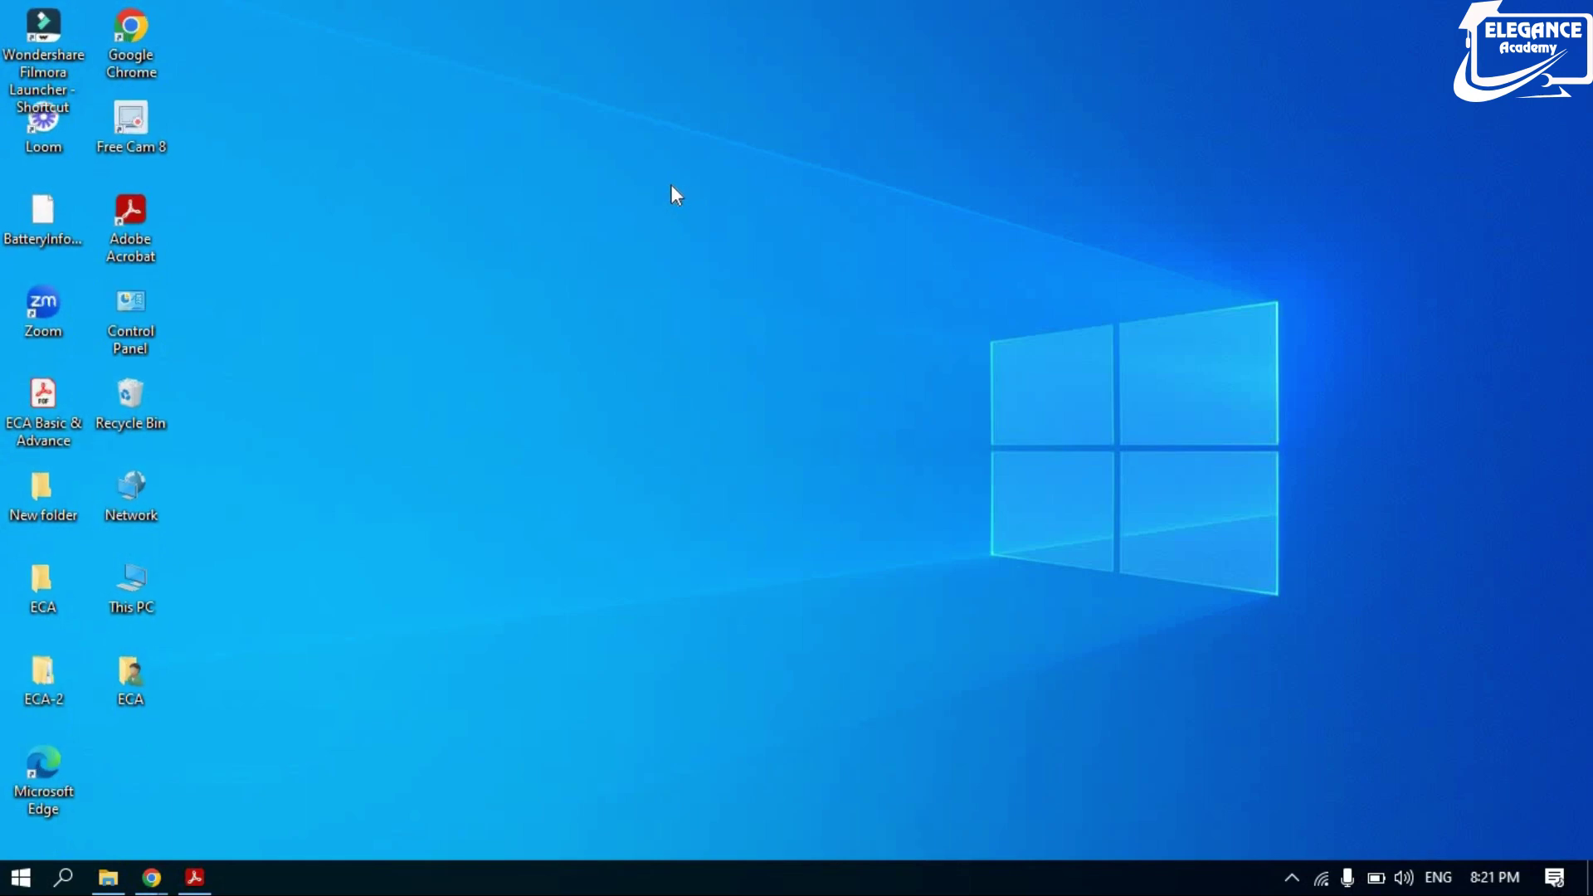
scroll(661, 132, "up", 2)
Switch the desktop to large icons and scale them down gradually to roughly medium size.
right_click(661, 127)
mouse_move(789, 145)
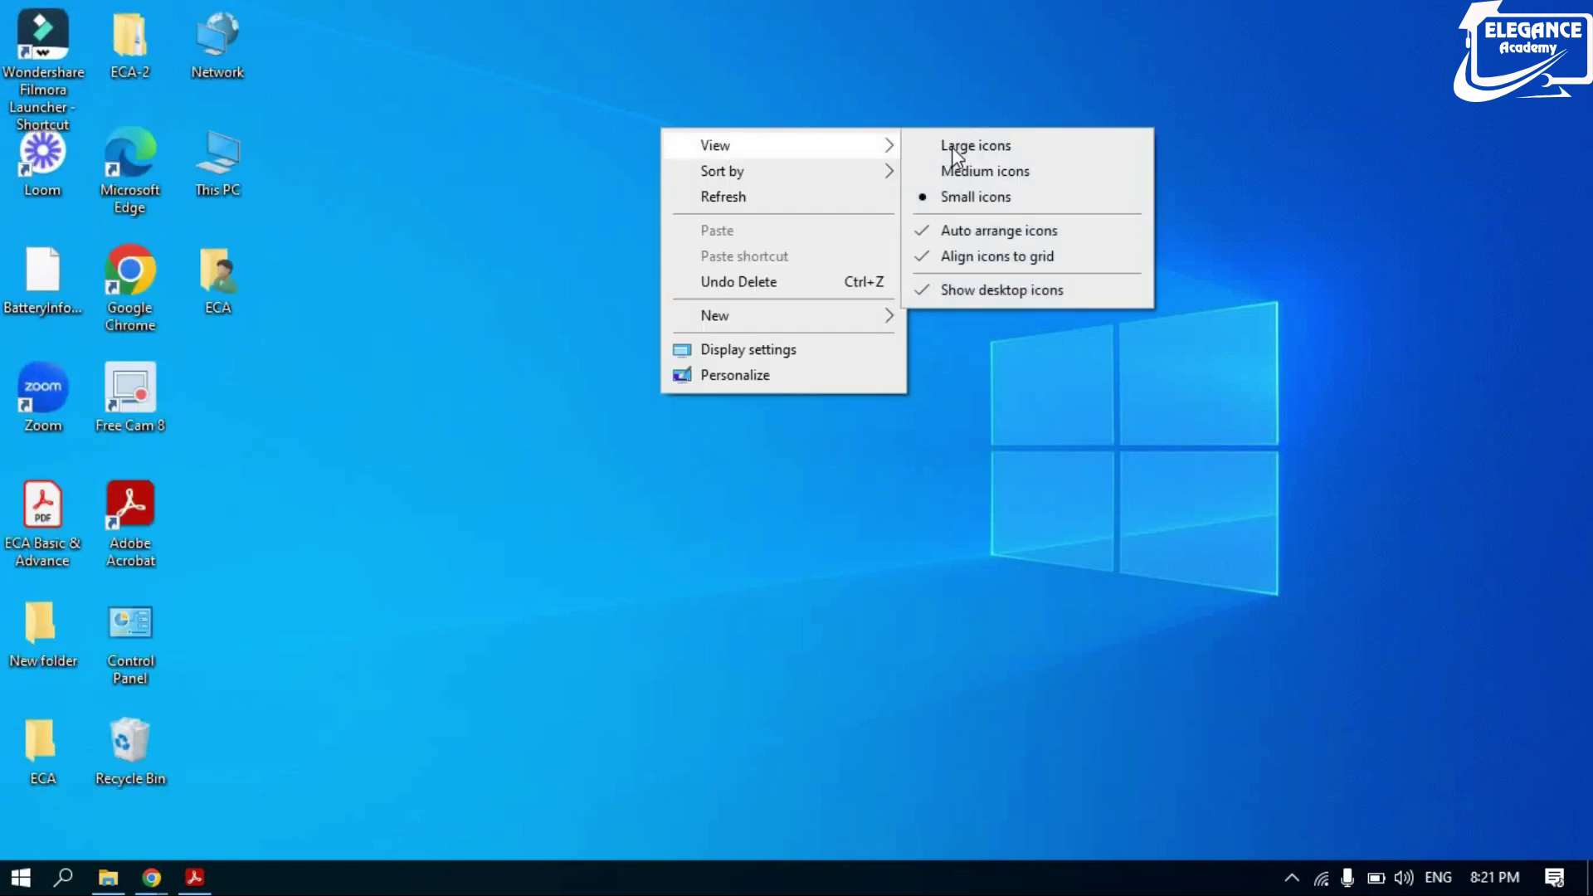
left_click(951, 146)
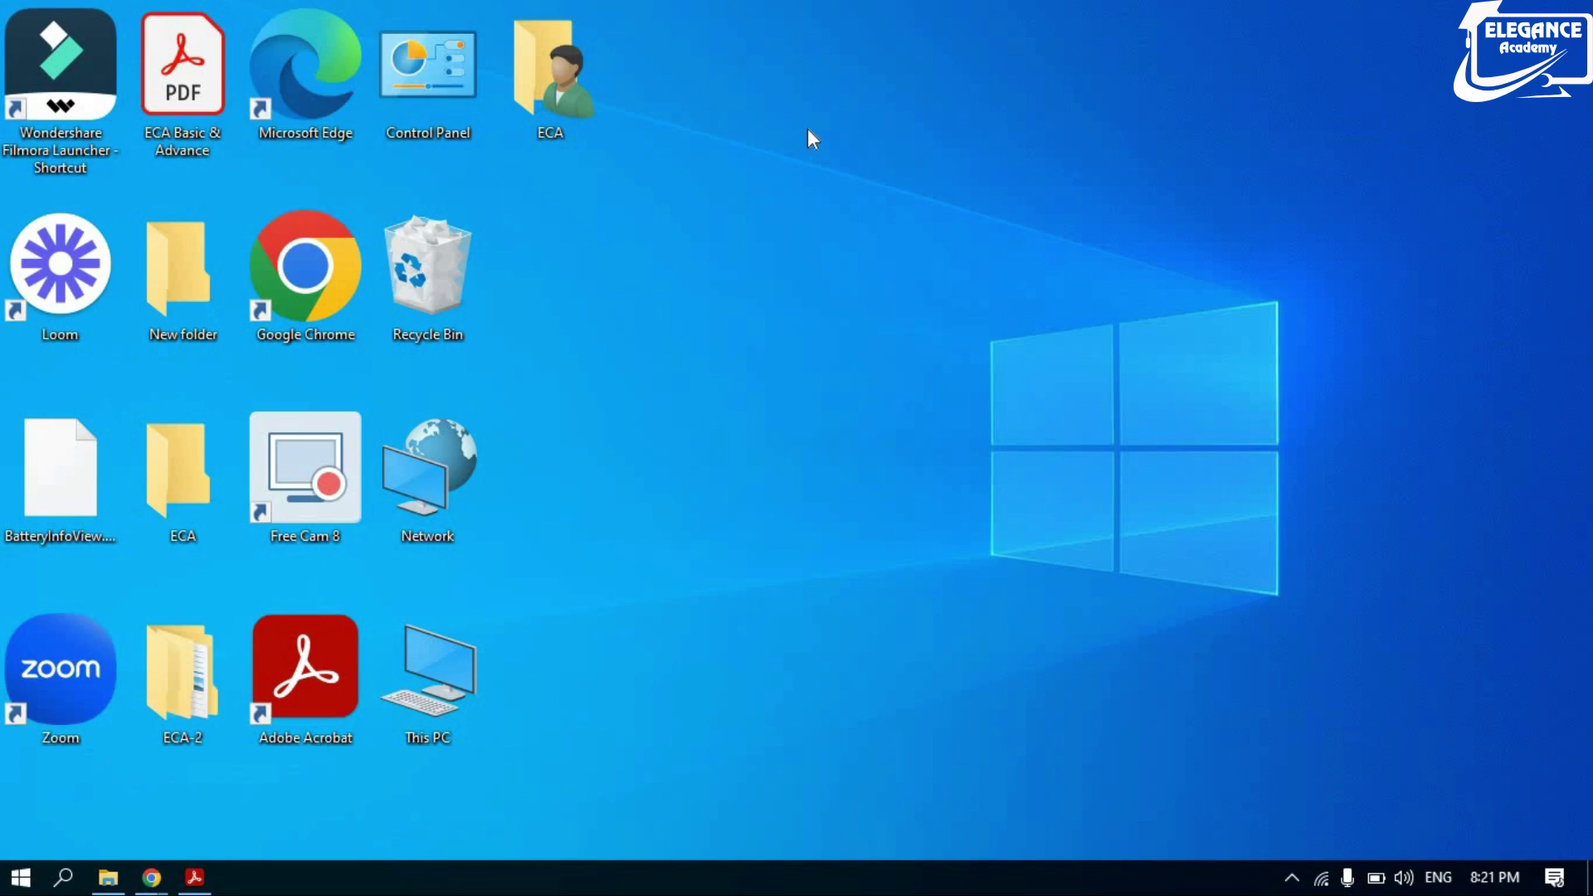
scroll(809, 129, "down", 3)
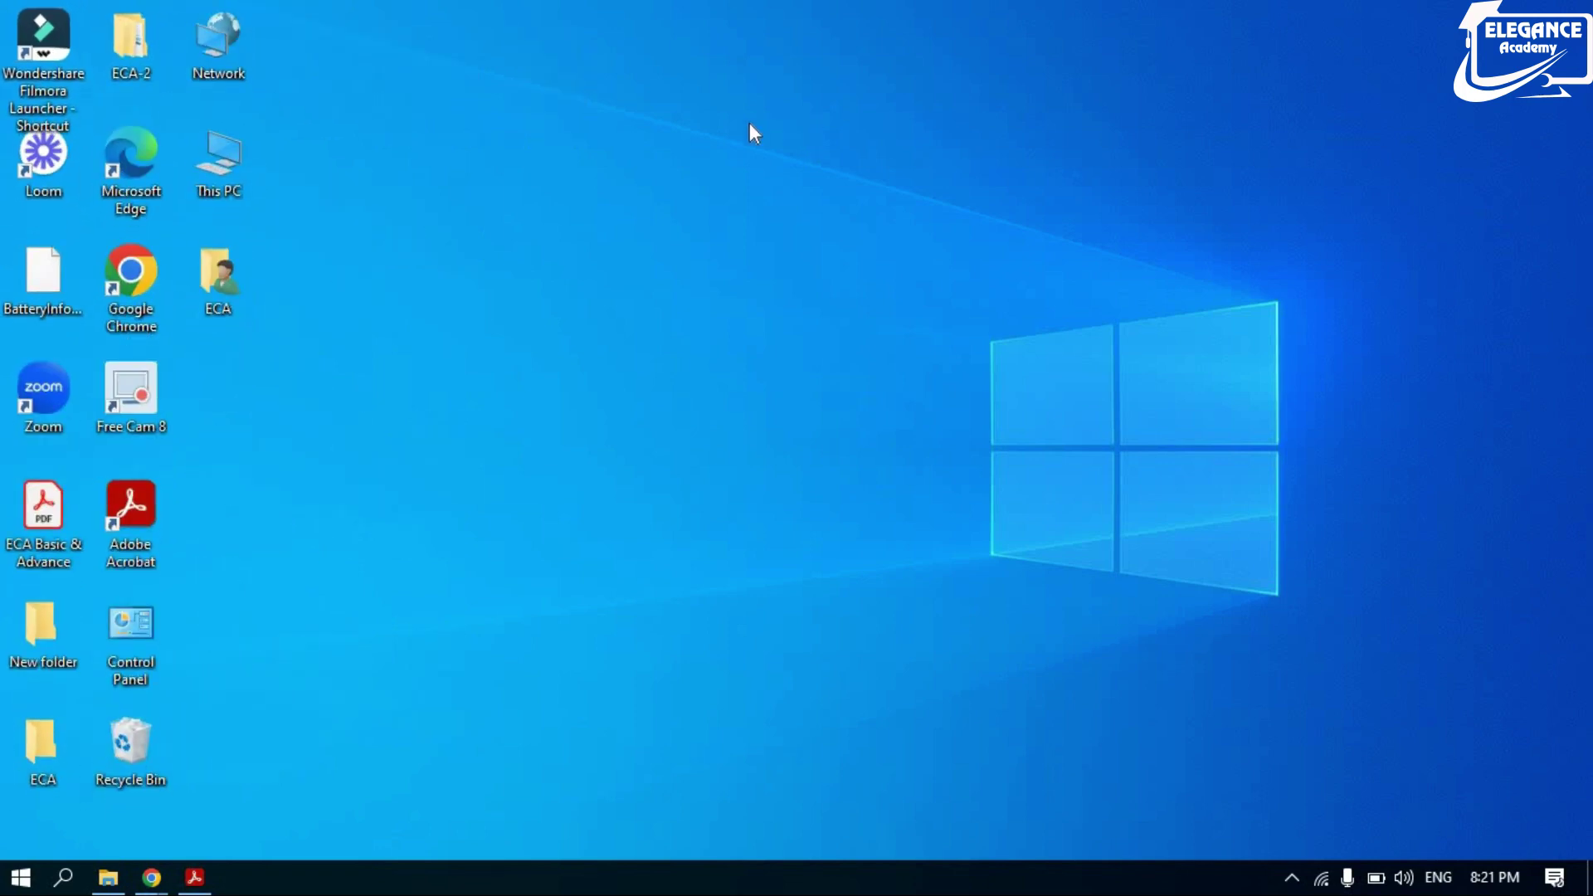
Try to move the Network icon and the ECA user folder into the empty desktop area while auto arrange is on.
right_click(715, 78)
mouse_move(866, 91)
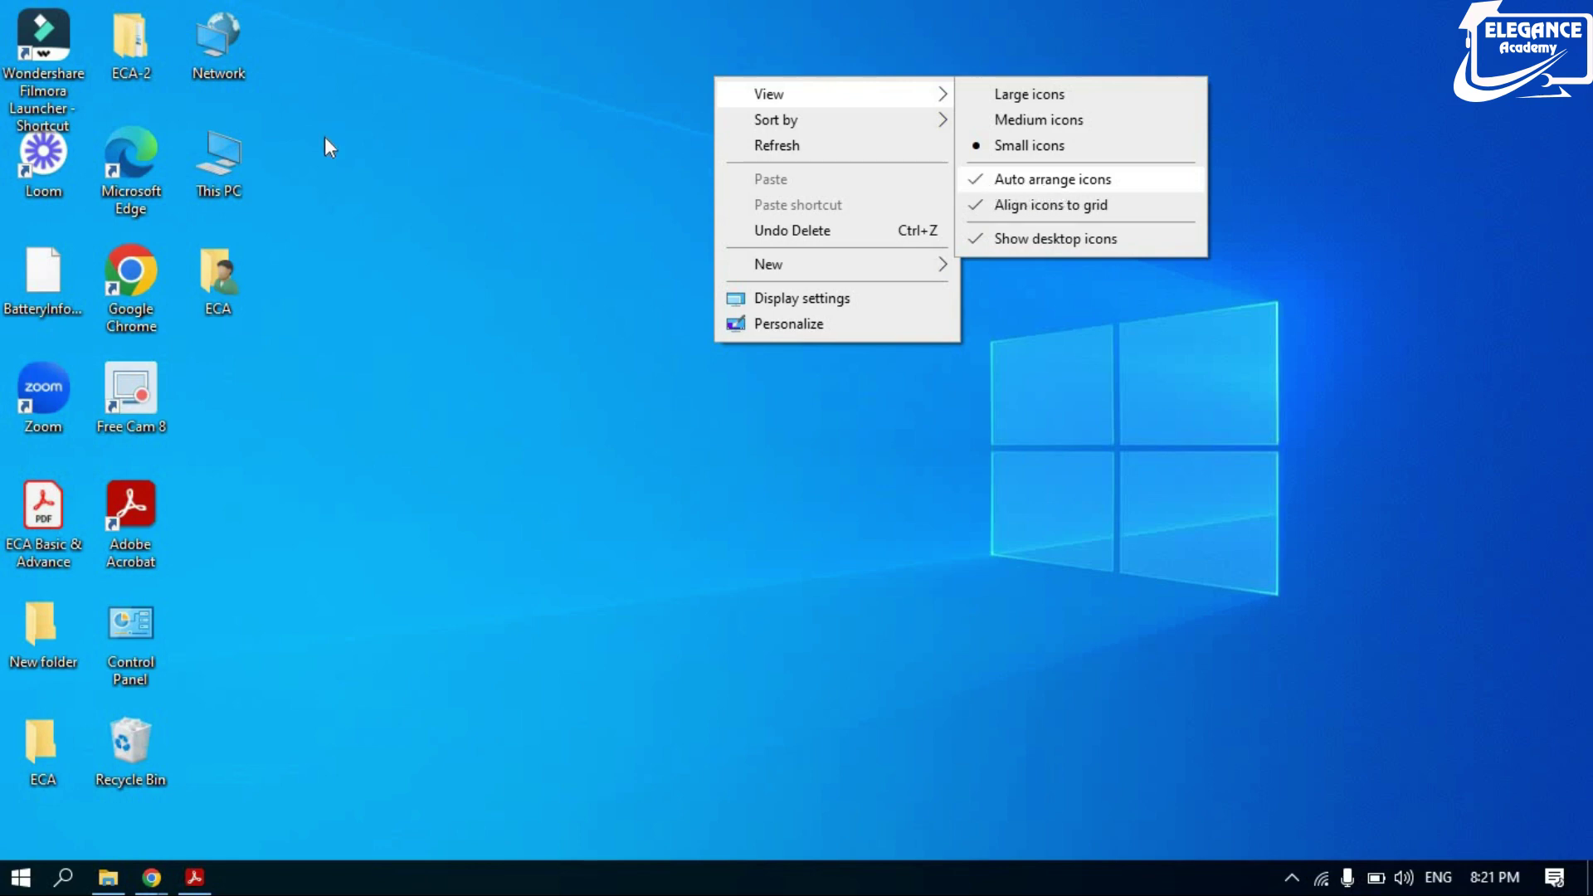
left_click(231, 77)
left_click_drag(312, 145, 339, 196)
left_click_drag(227, 282, 972, 405)
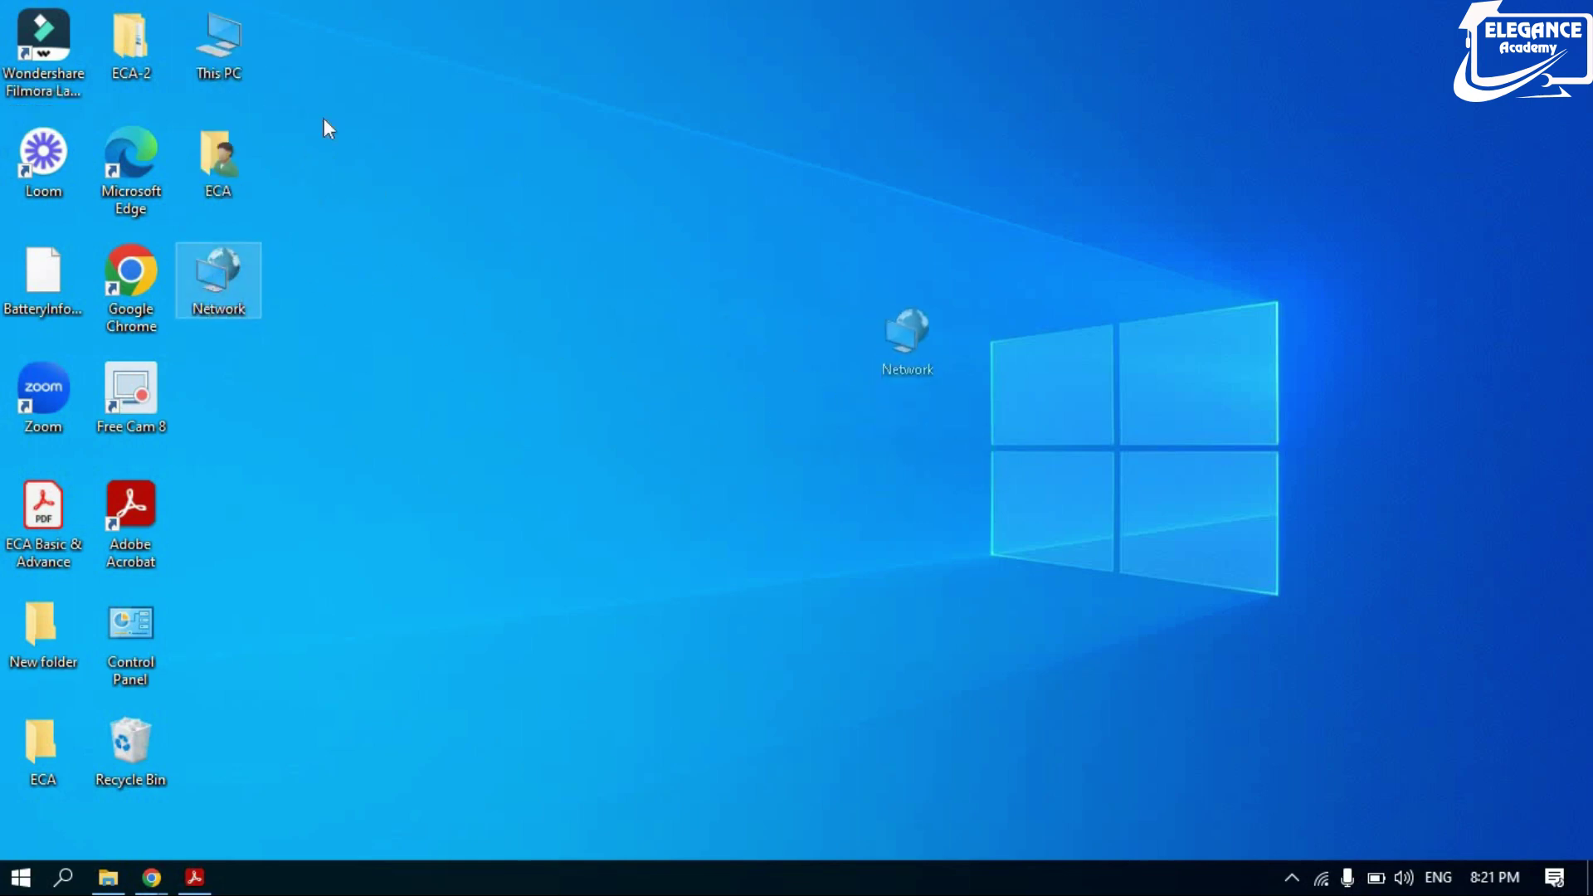
left_click_drag(212, 142, 559, 264)
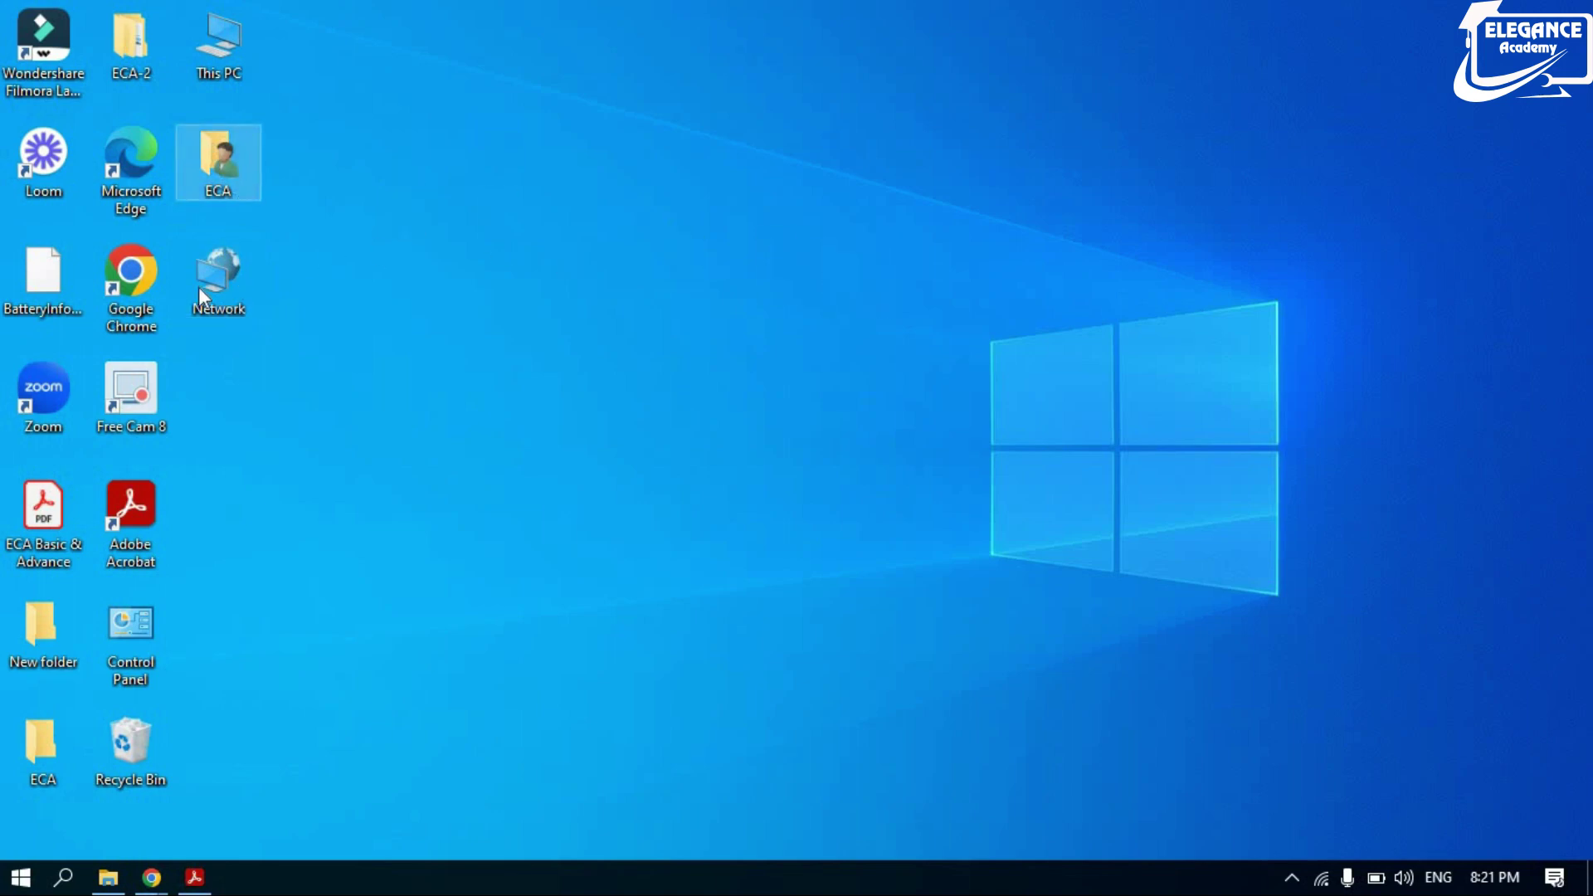
left_click_drag(198, 287, 896, 406)
left_click_drag(191, 273, 921, 639)
left_click_drag(204, 272, 903, 536)
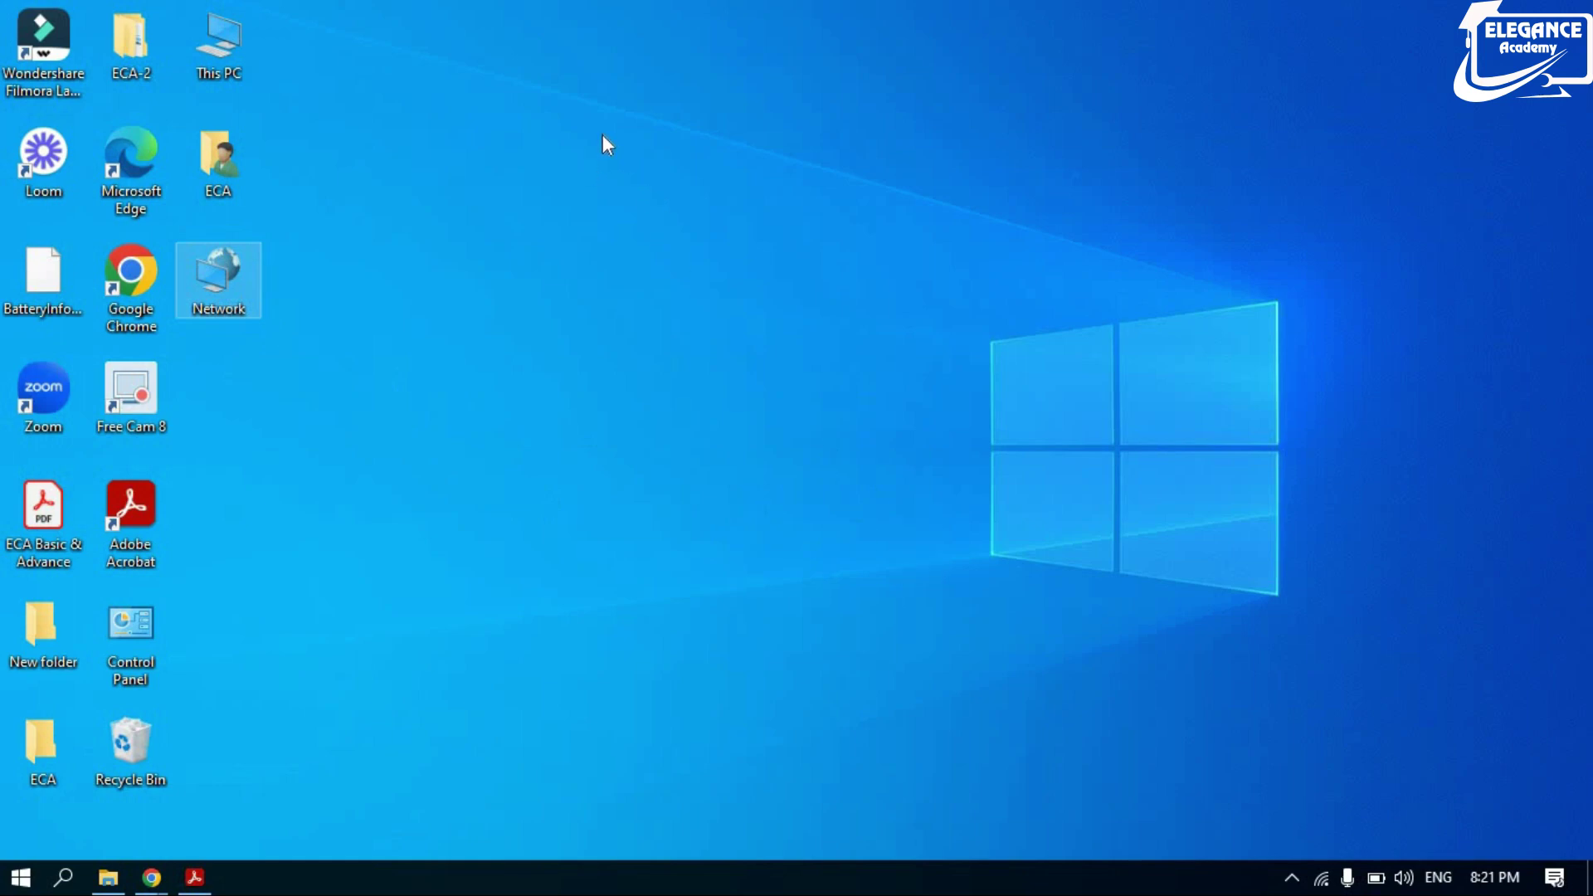
Turn off auto arrange for the desktop icons.
right_click(645, 108)
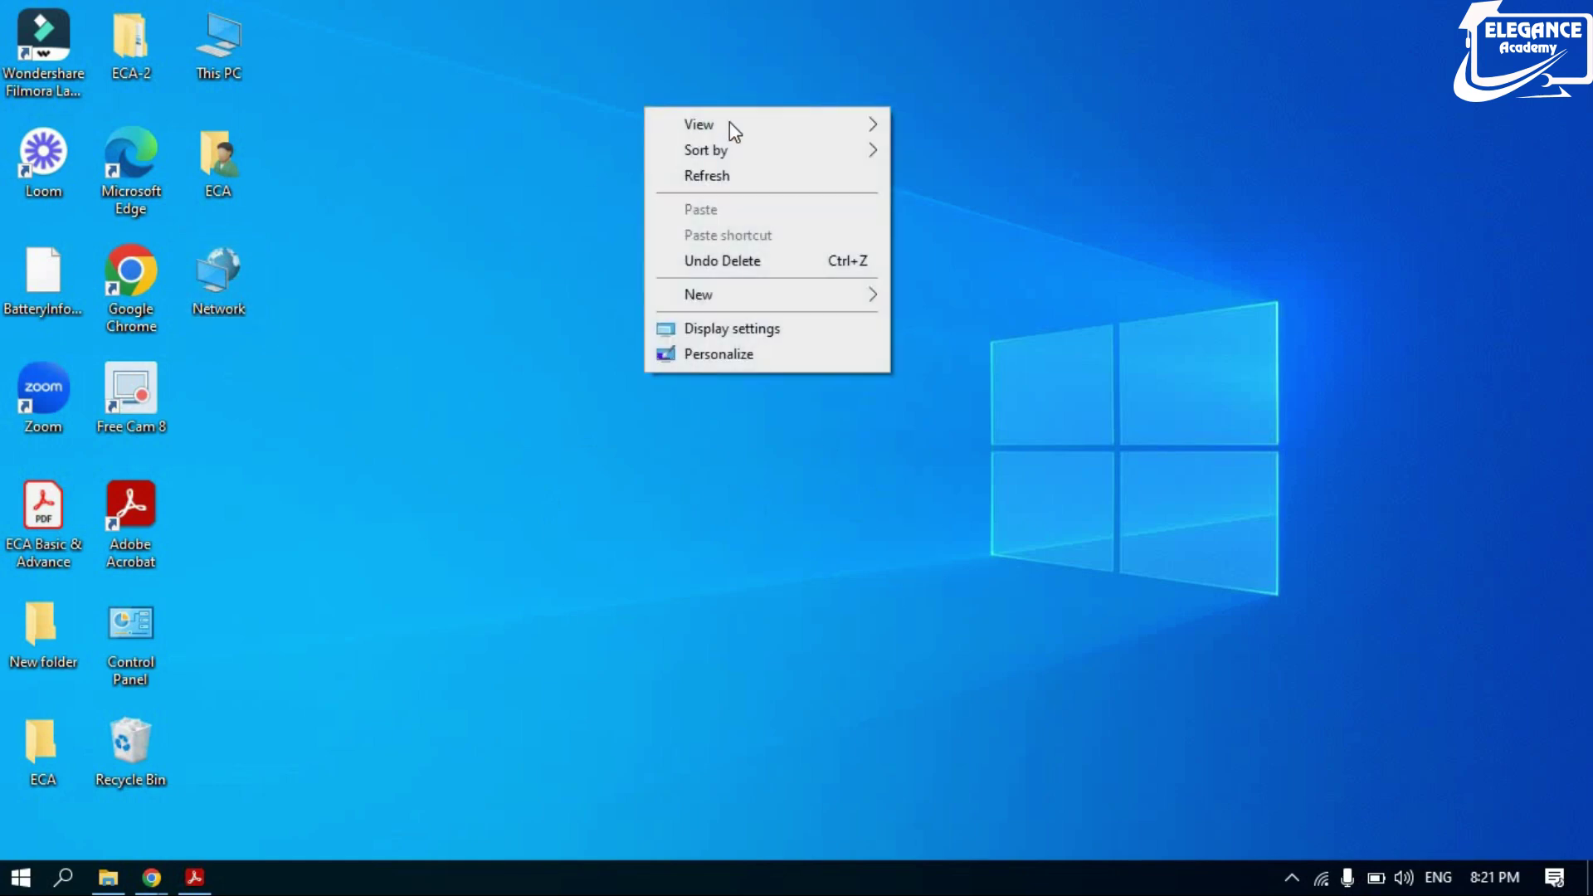
mouse_move(836, 126)
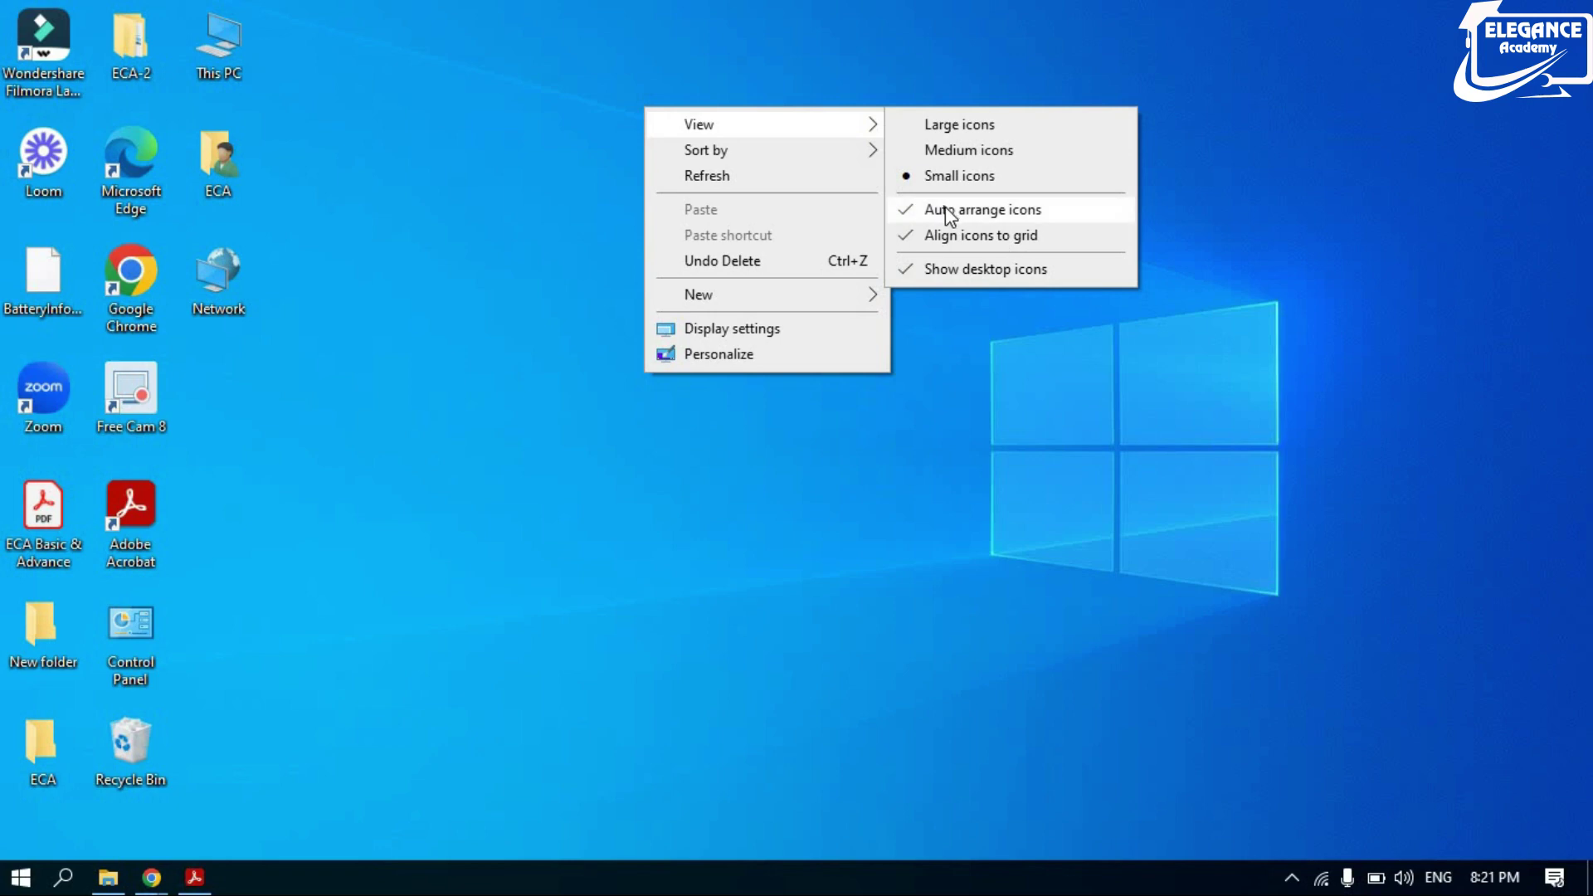
left_click(934, 210)
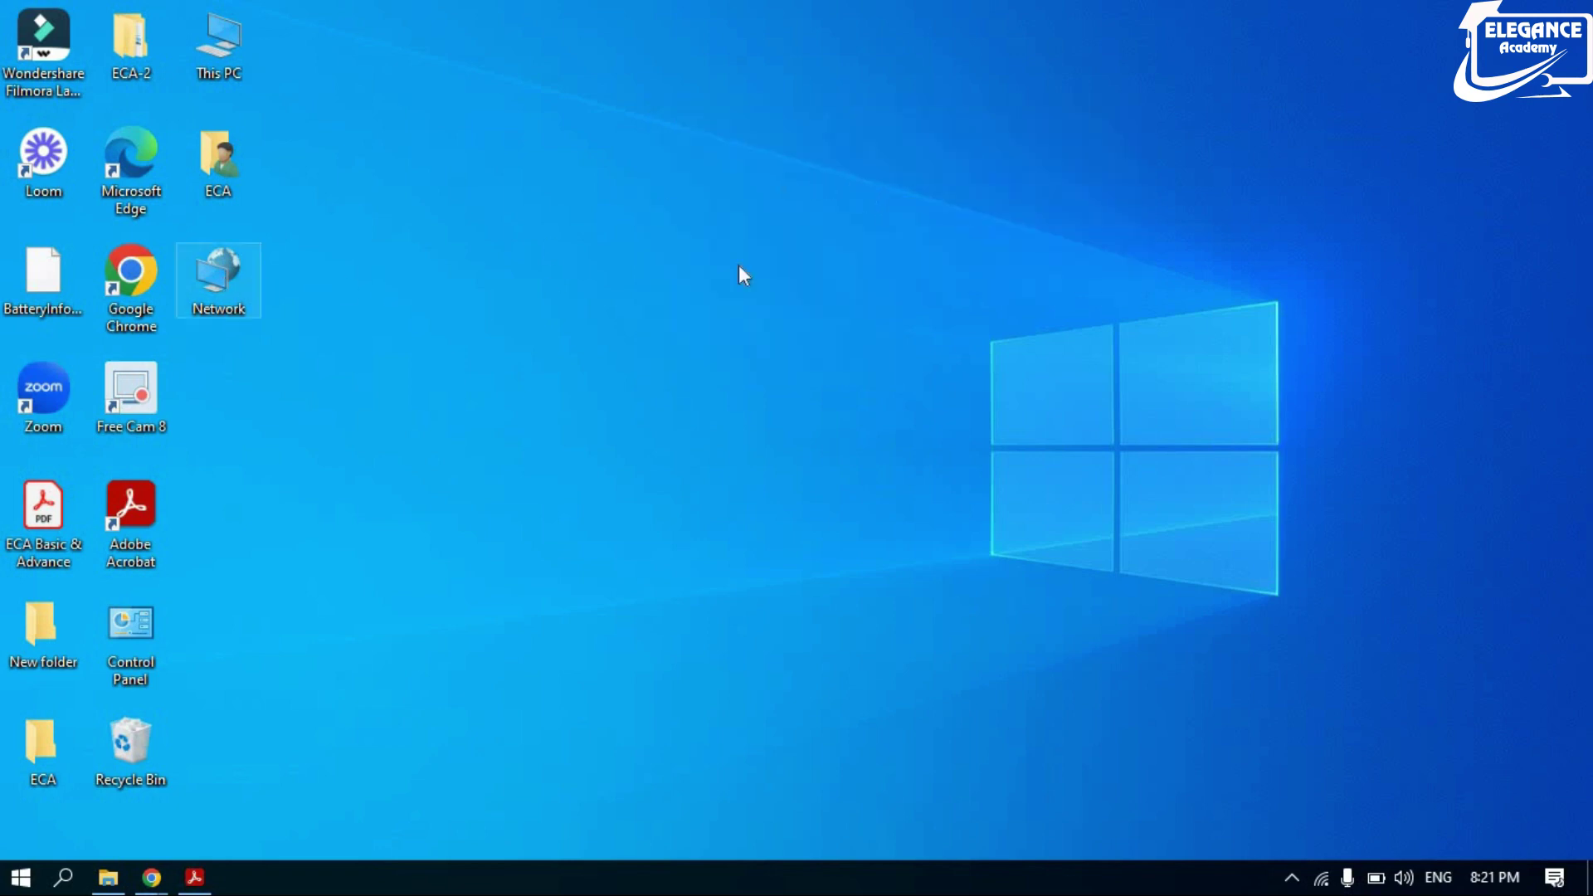
Scatter the Network, ECA user folder, This PC, Free Cam 8, Google Chrome, Control Panel, ECA-2 and BatteryInfoView.cfg icons across the empty desktop.
left_click_drag(218, 278, 1092, 162)
left_click_drag(207, 159, 1432, 510)
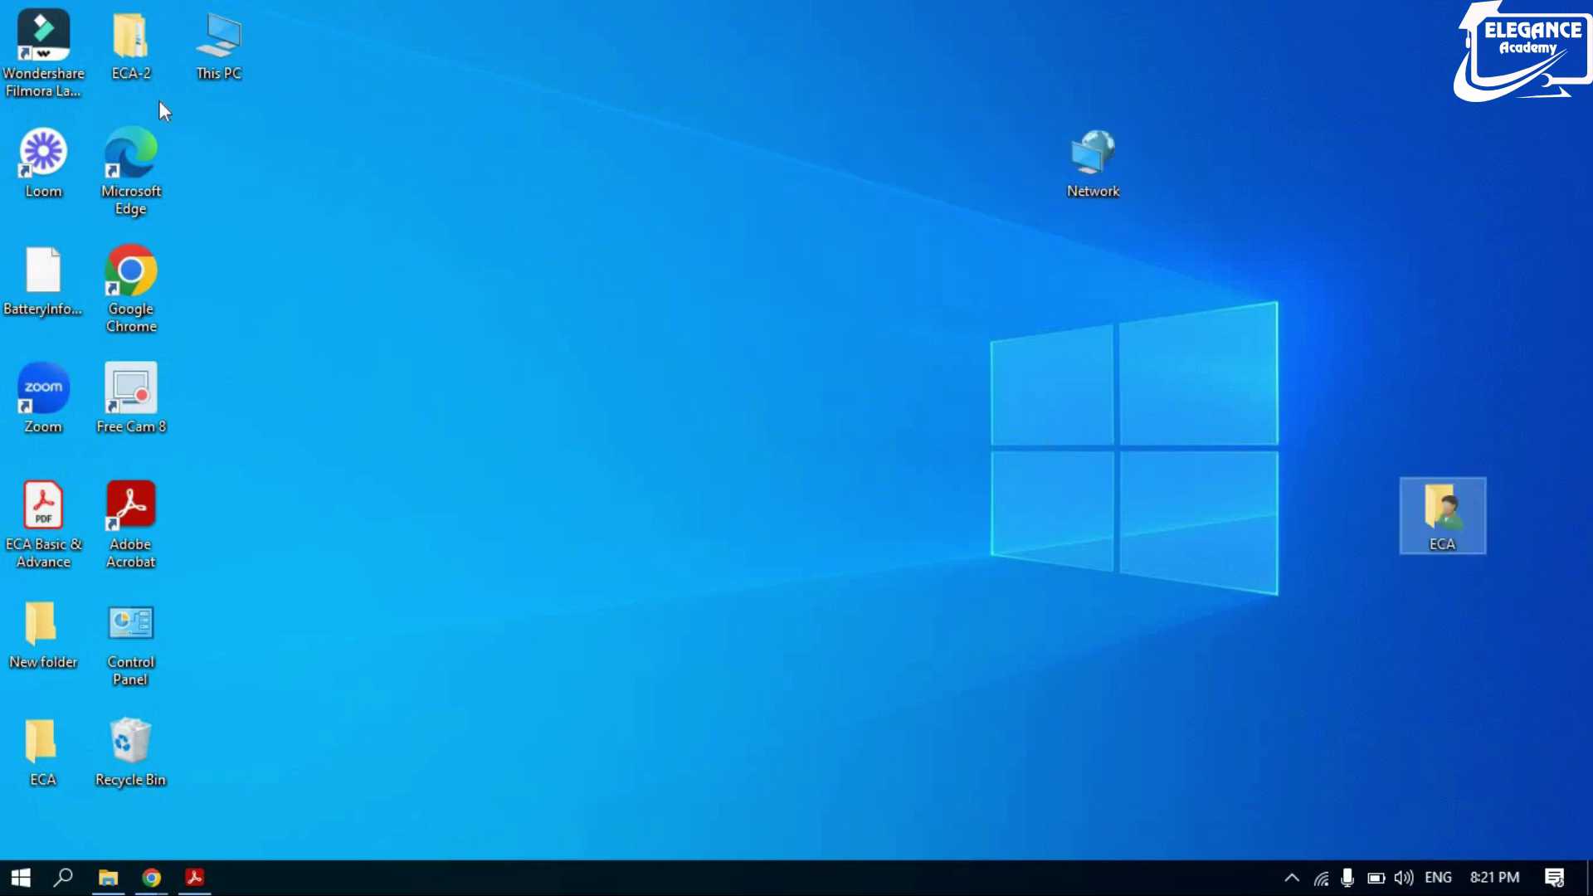
left_click_drag(218, 41, 919, 397)
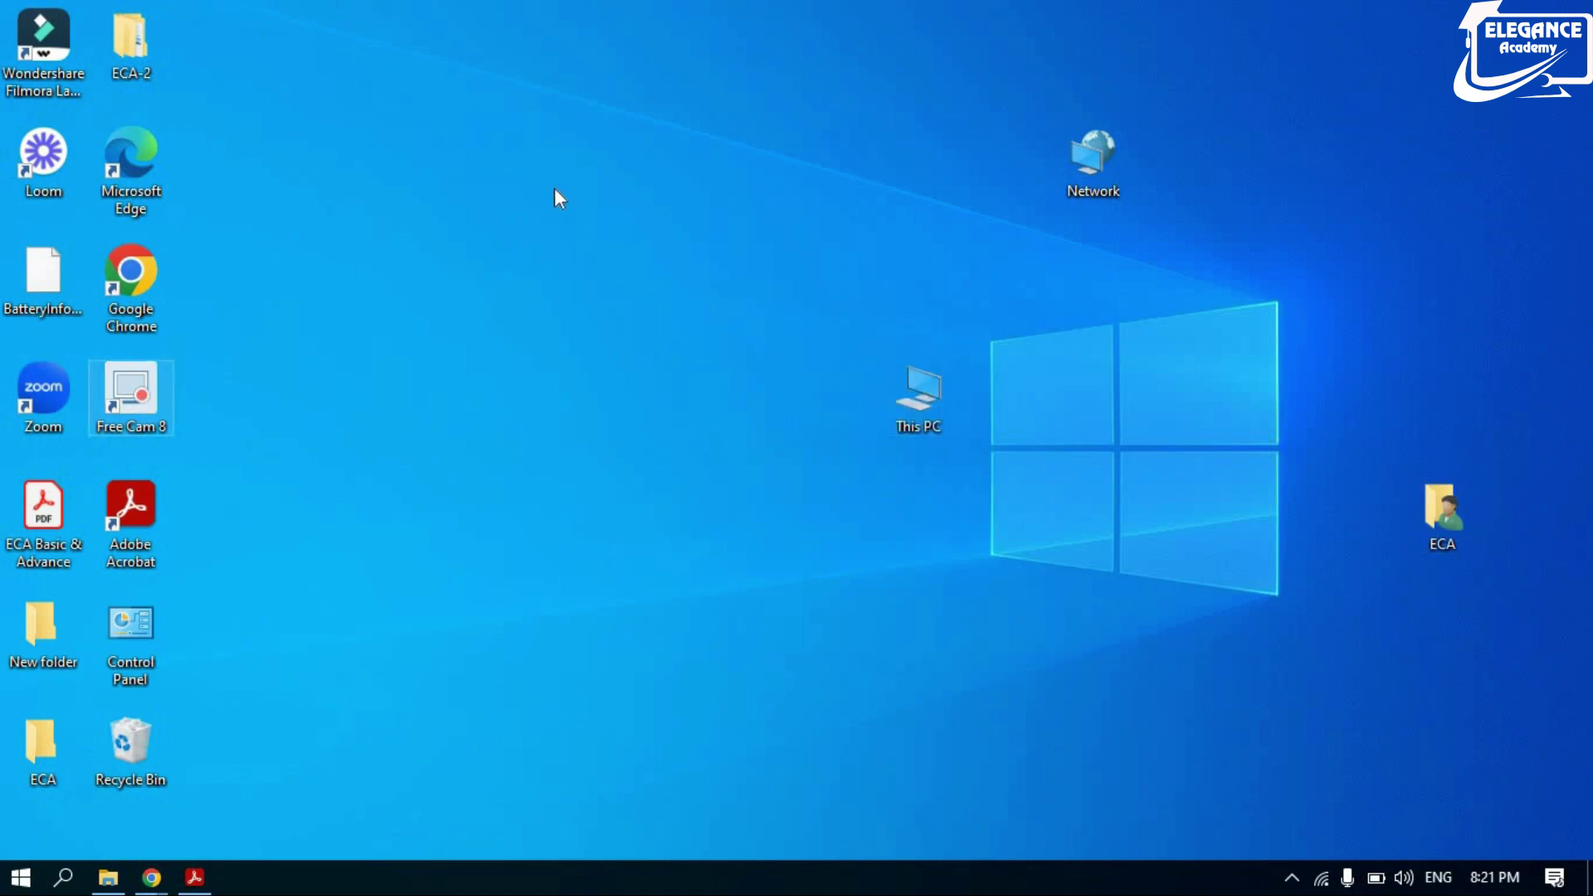
left_click_drag(130, 390, 568, 162)
left_click_drag(130, 270, 1356, 755)
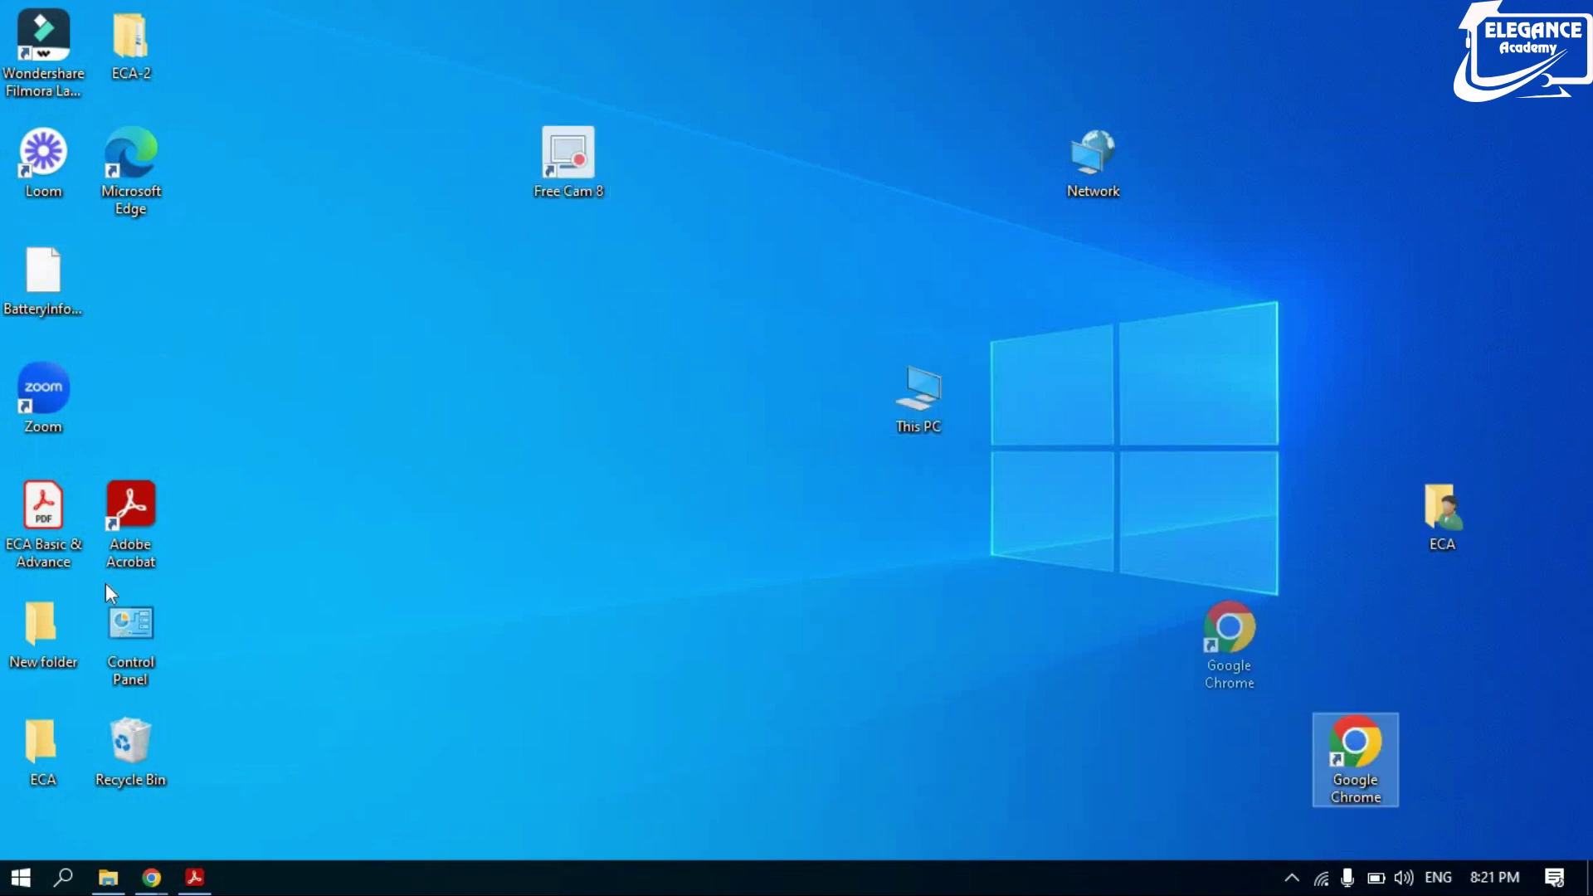
left_click_drag(131, 622, 655, 388)
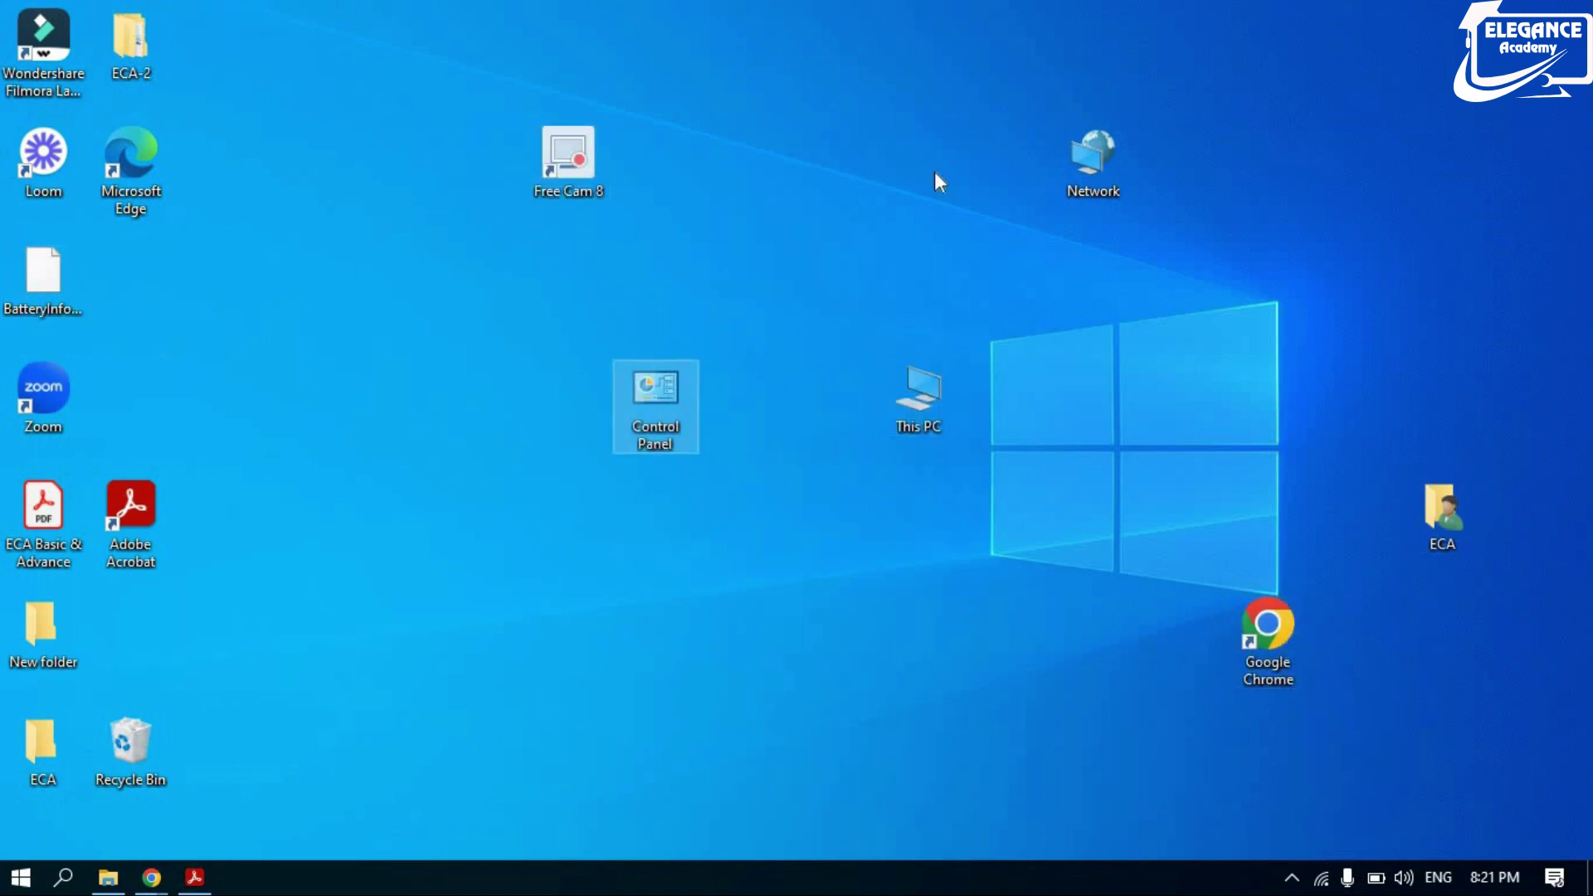
left_click_drag(130, 42, 1391, 171)
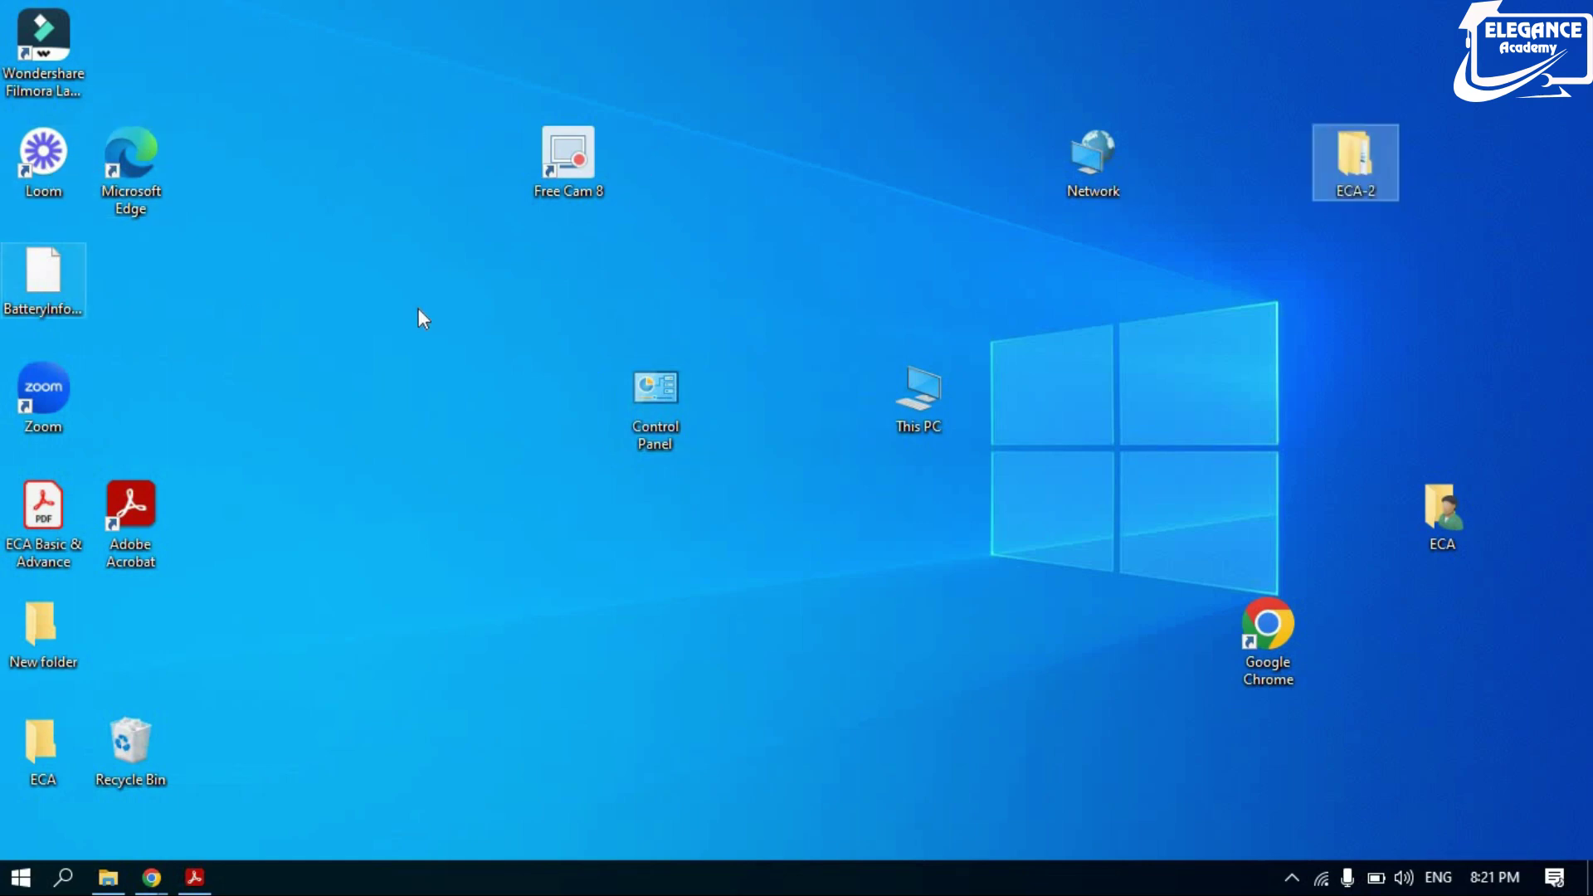
left_click_drag(43, 278, 399, 291)
Turn auto arrange back on so the scattered desktop icons line up in columns.
right_click(755, 122)
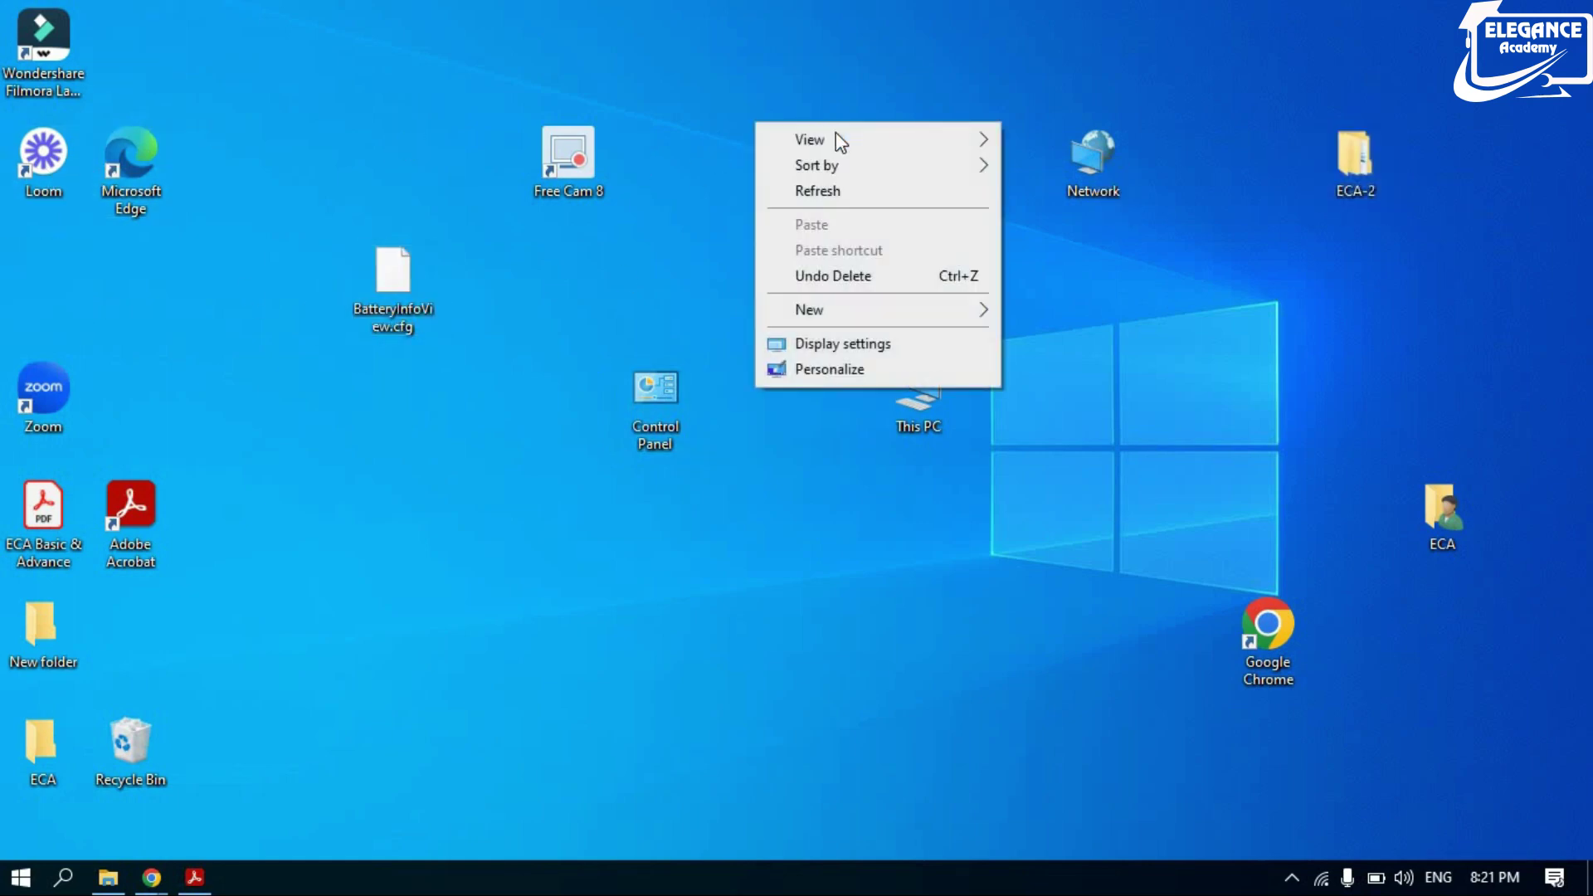
mouse_move(979, 140)
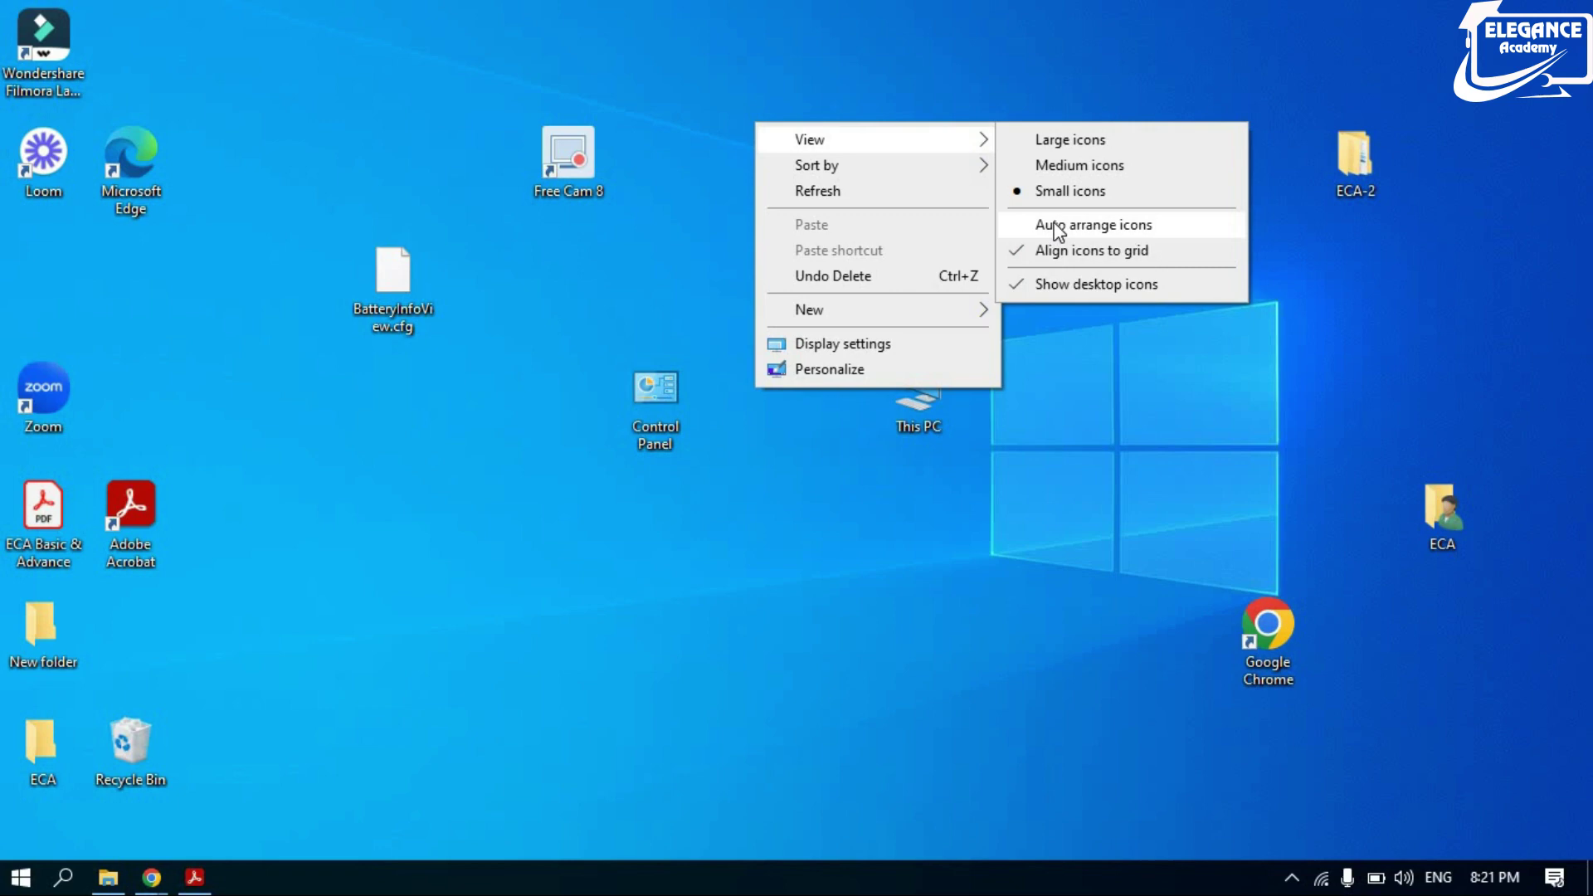
left_click(1055, 226)
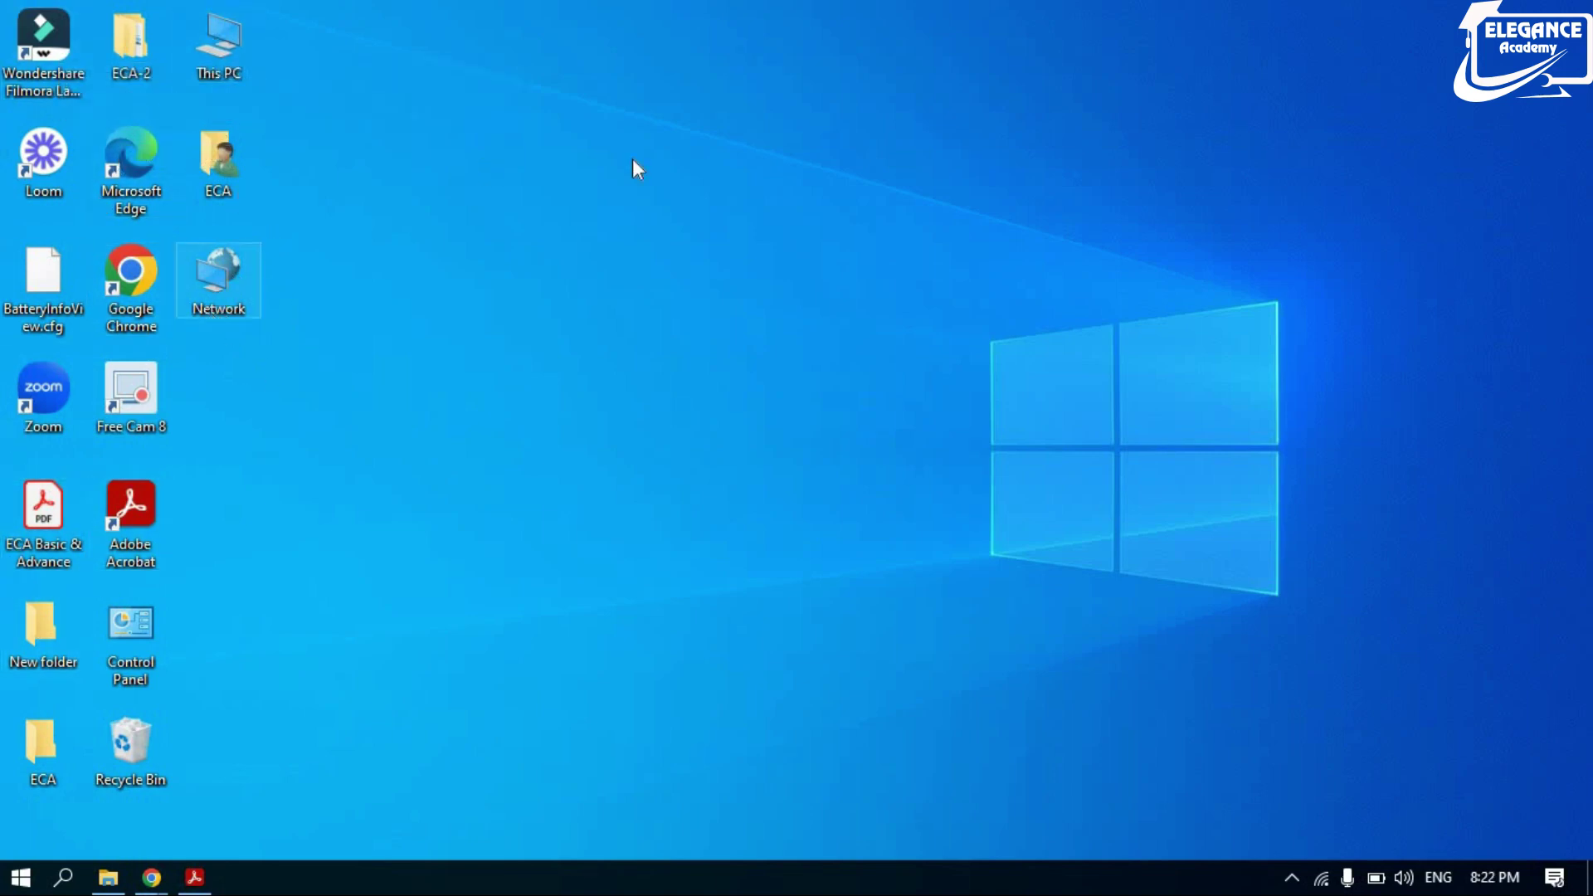
Turn off aligning the desktop icons to the grid.
right_click(707, 147)
mouse_move(707, 153)
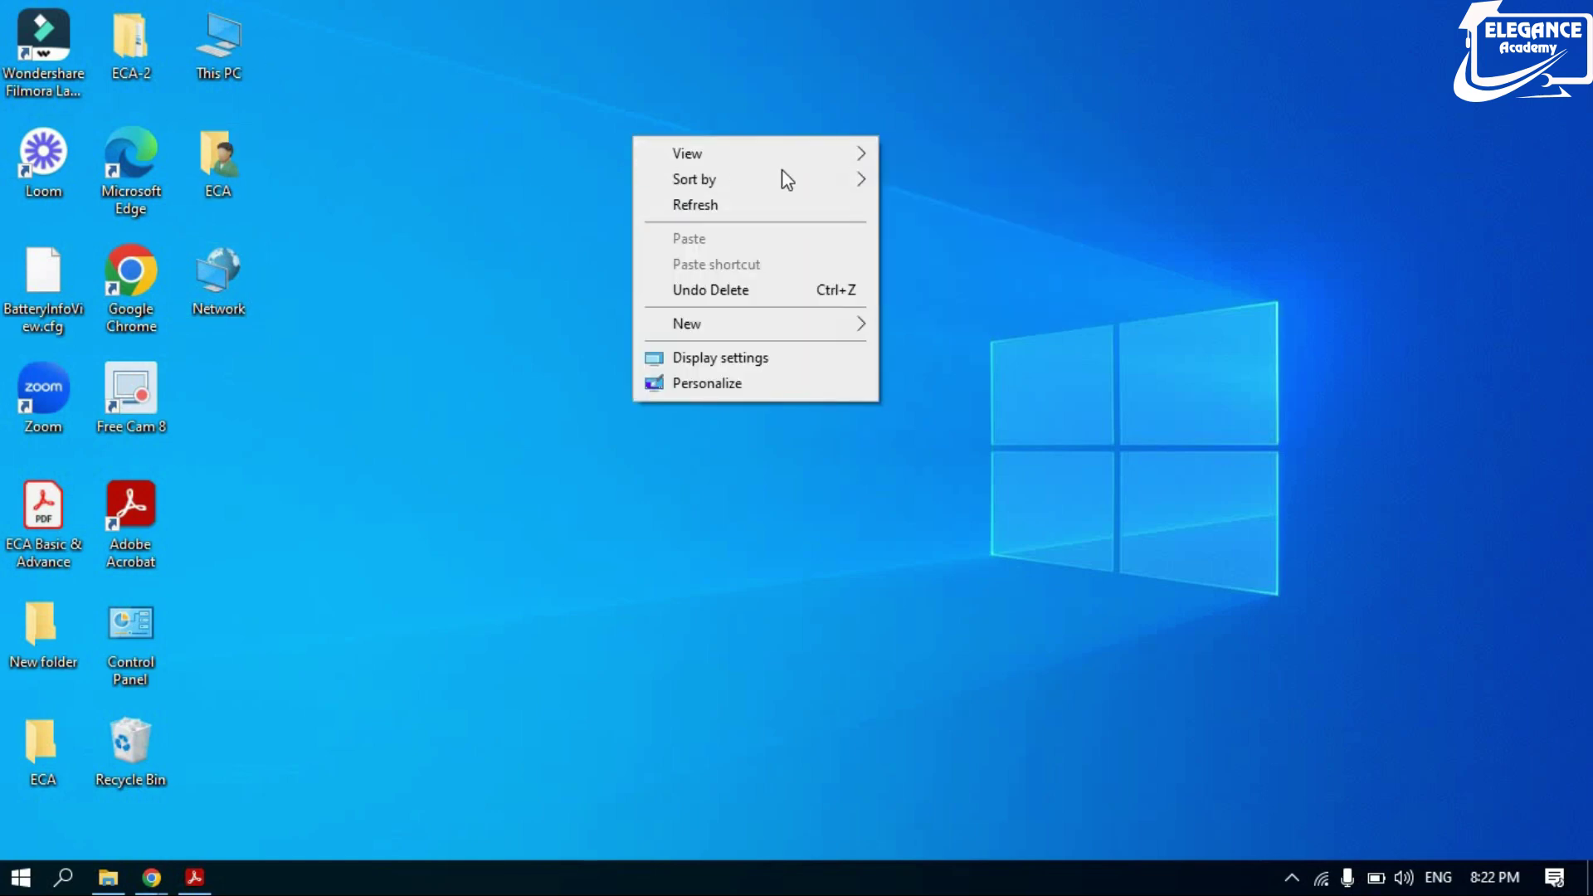
mouse_move(865, 153)
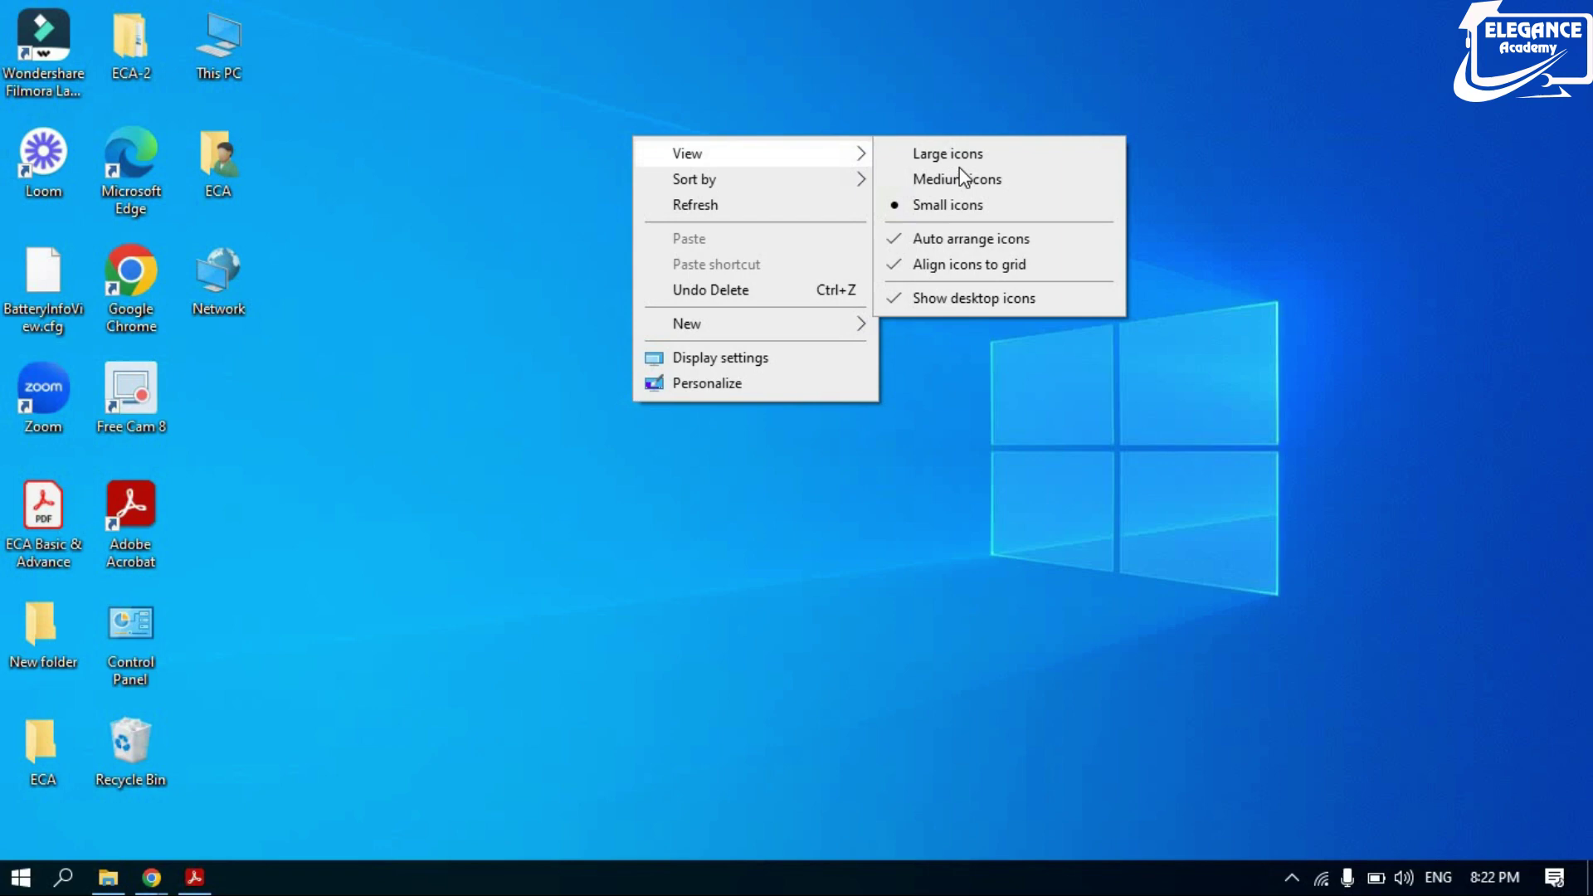
left_click(923, 267)
Move the Network icon into the second column, between Microsoft Edge and Google Chrome.
right_click(765, 93)
mouse_move(859, 108)
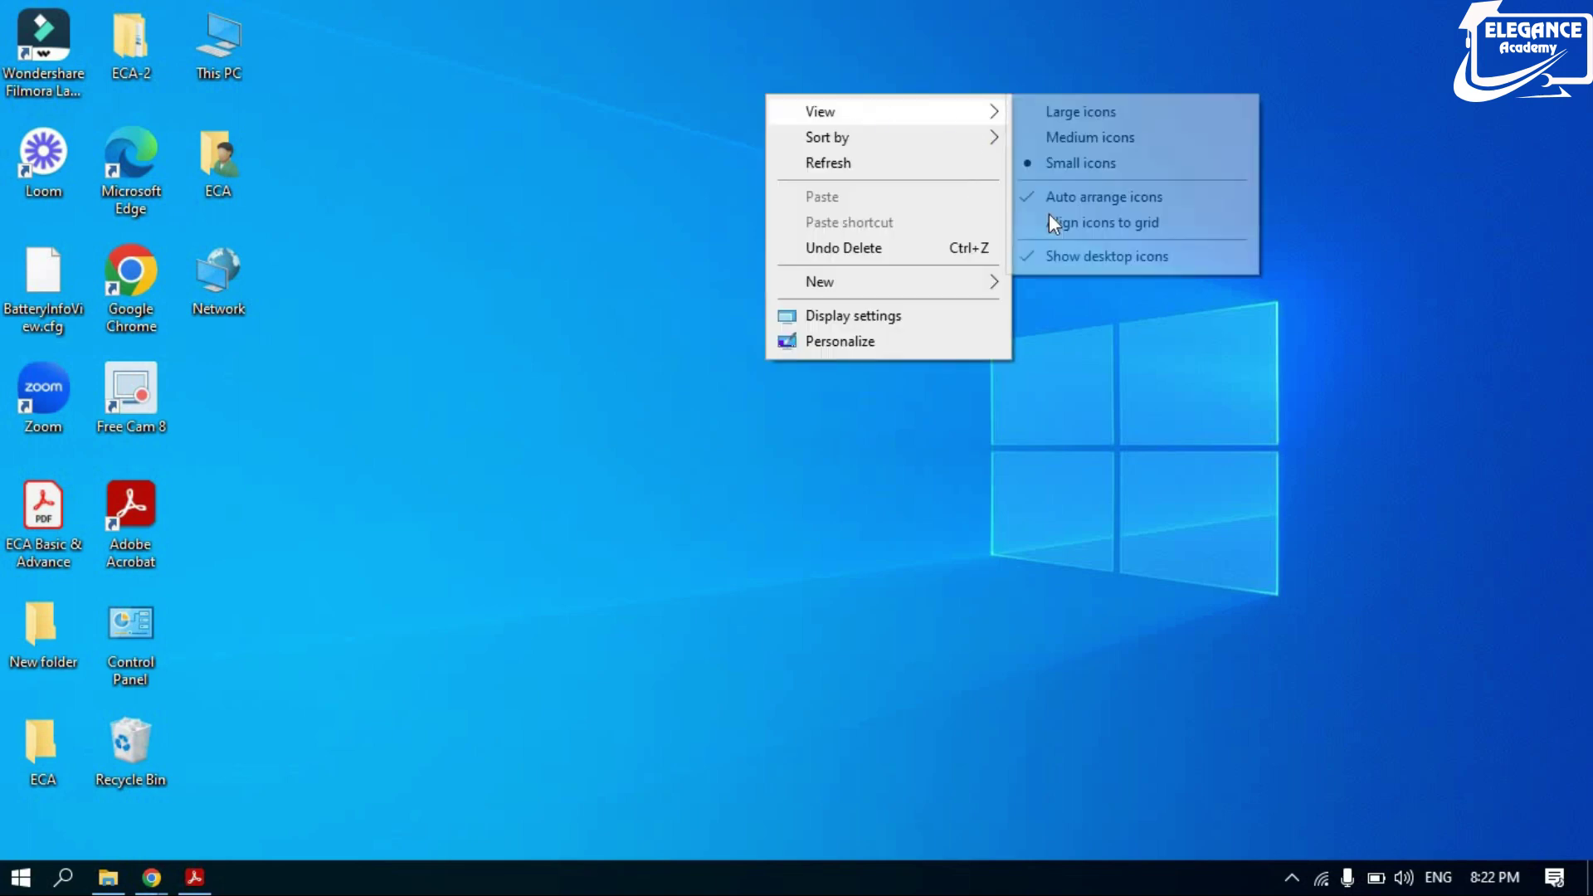
left_click(227, 269)
left_click_drag(225, 271, 185, 225)
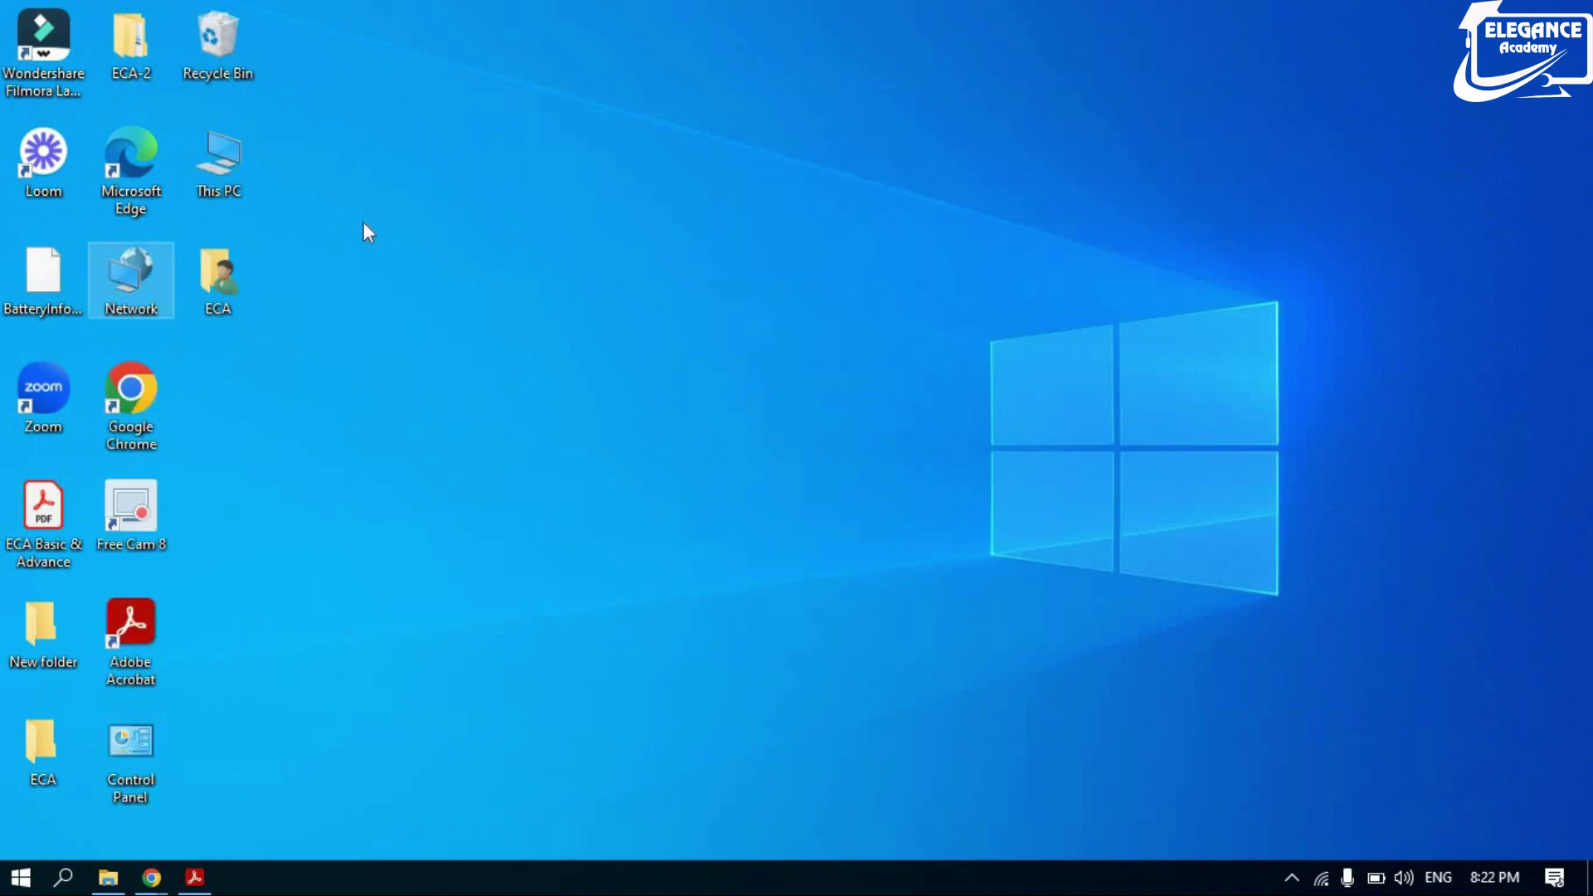
Disable auto arrange for the desktop icons, leaving grid alignment off.
right_click(772, 108)
mouse_move(763, 122)
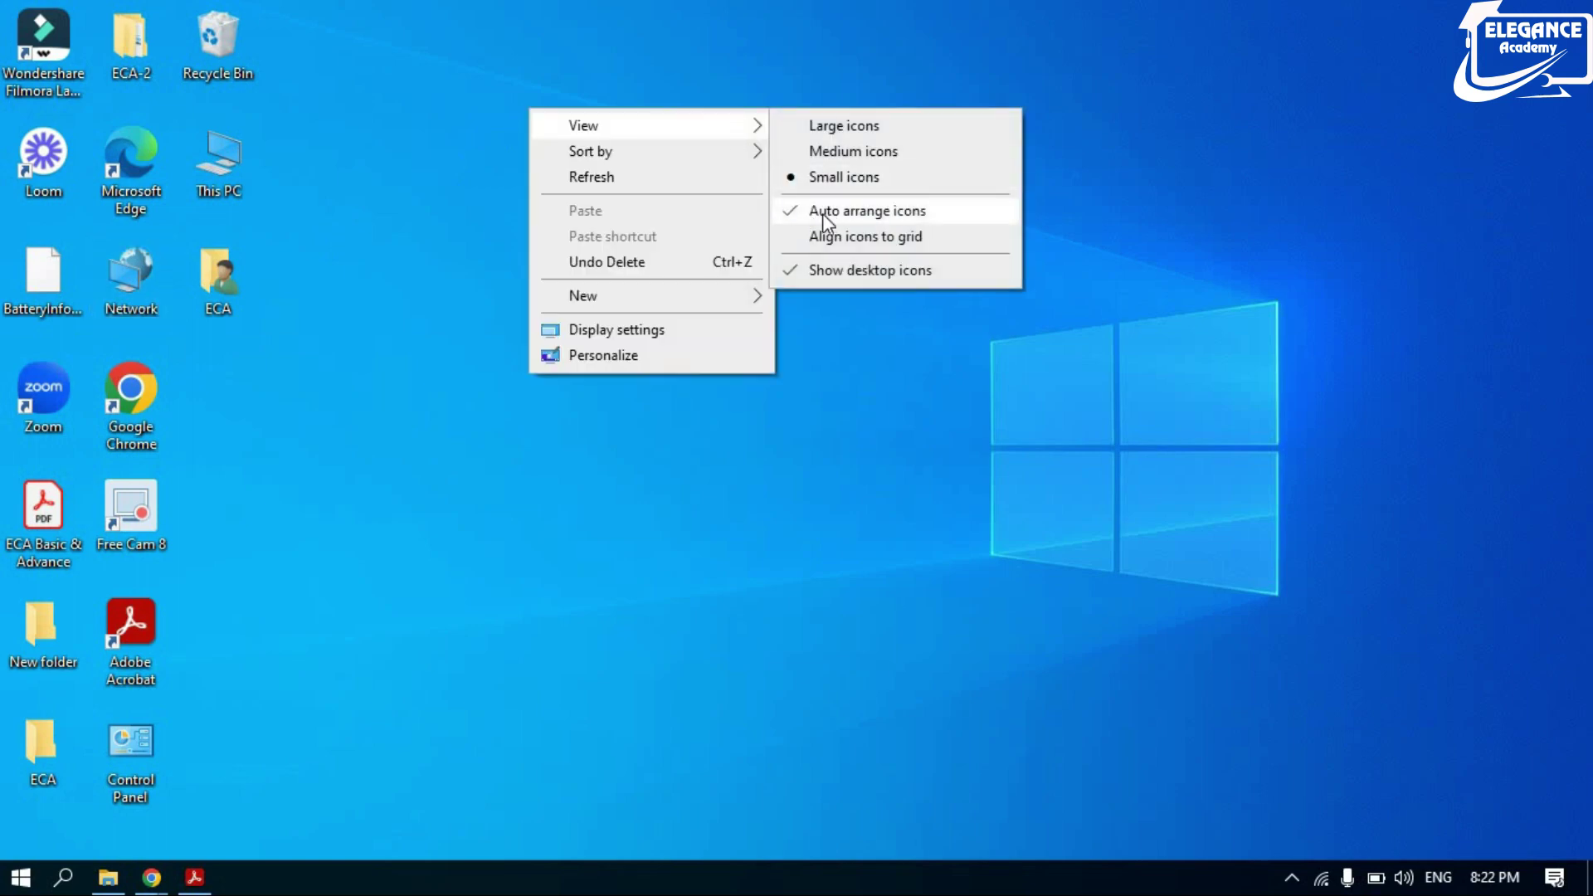
left_click(822, 211)
Place the ECA user folder, Google Chrome, Free Cam 8 and Adobe Acrobat icons off the grid, close to the icons around them.
left_click_drag(224, 287, 208, 245)
left_click_drag(130, 387, 183, 311)
left_click_drag(128, 503, 83, 221)
left_click_drag(147, 624, 99, 344)
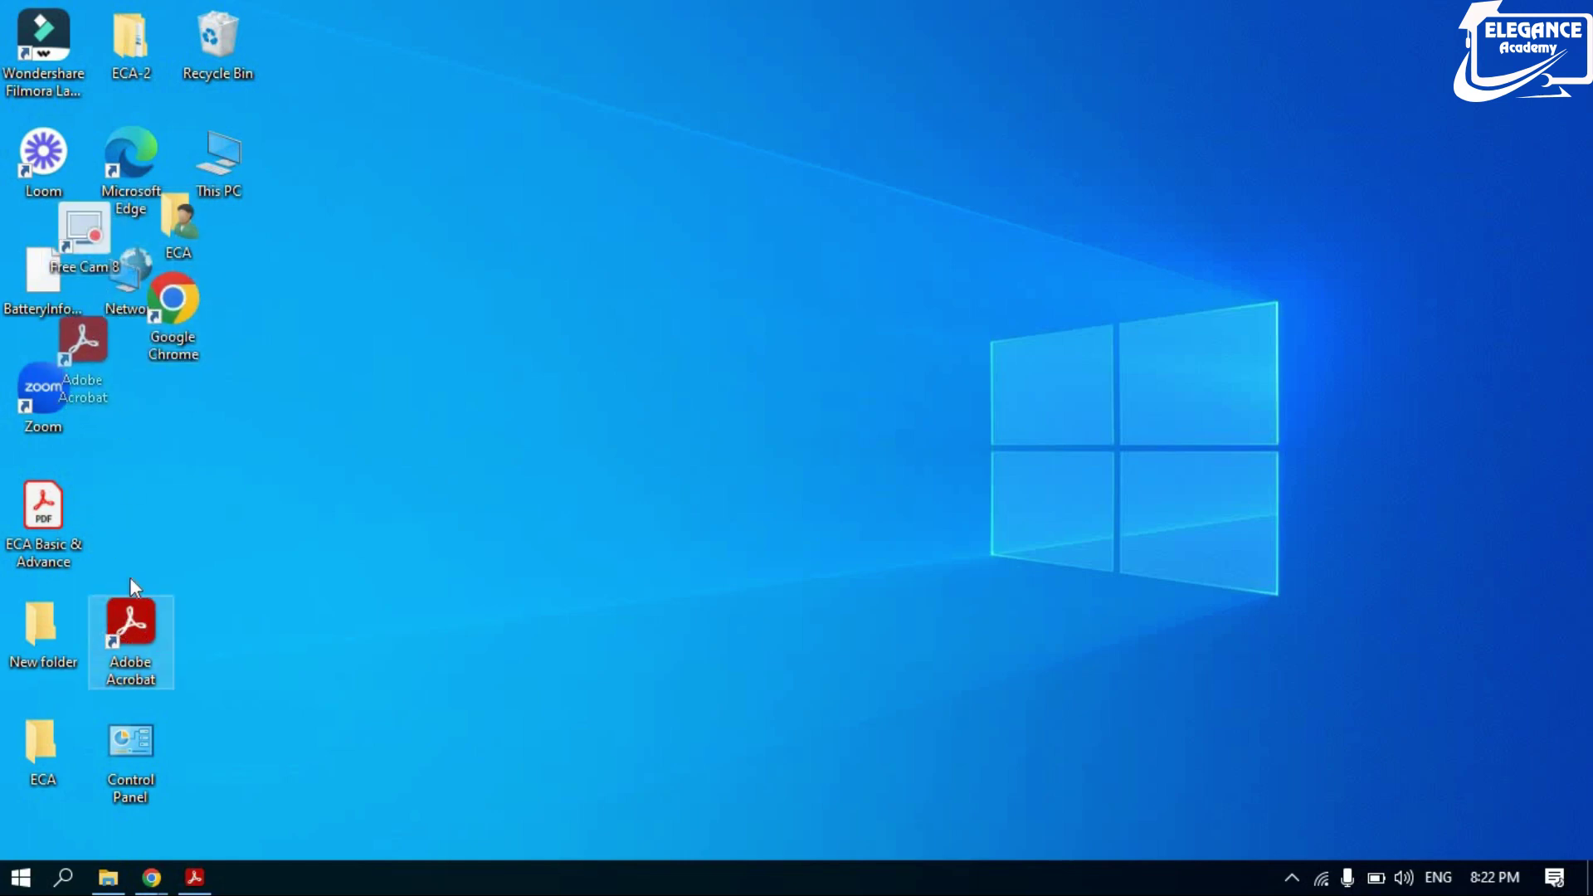
Place the Control Panel icon off the grid below Google Chrome, and turn on aligning the desktop icons to the grid.
left_click_drag(137, 730, 147, 379)
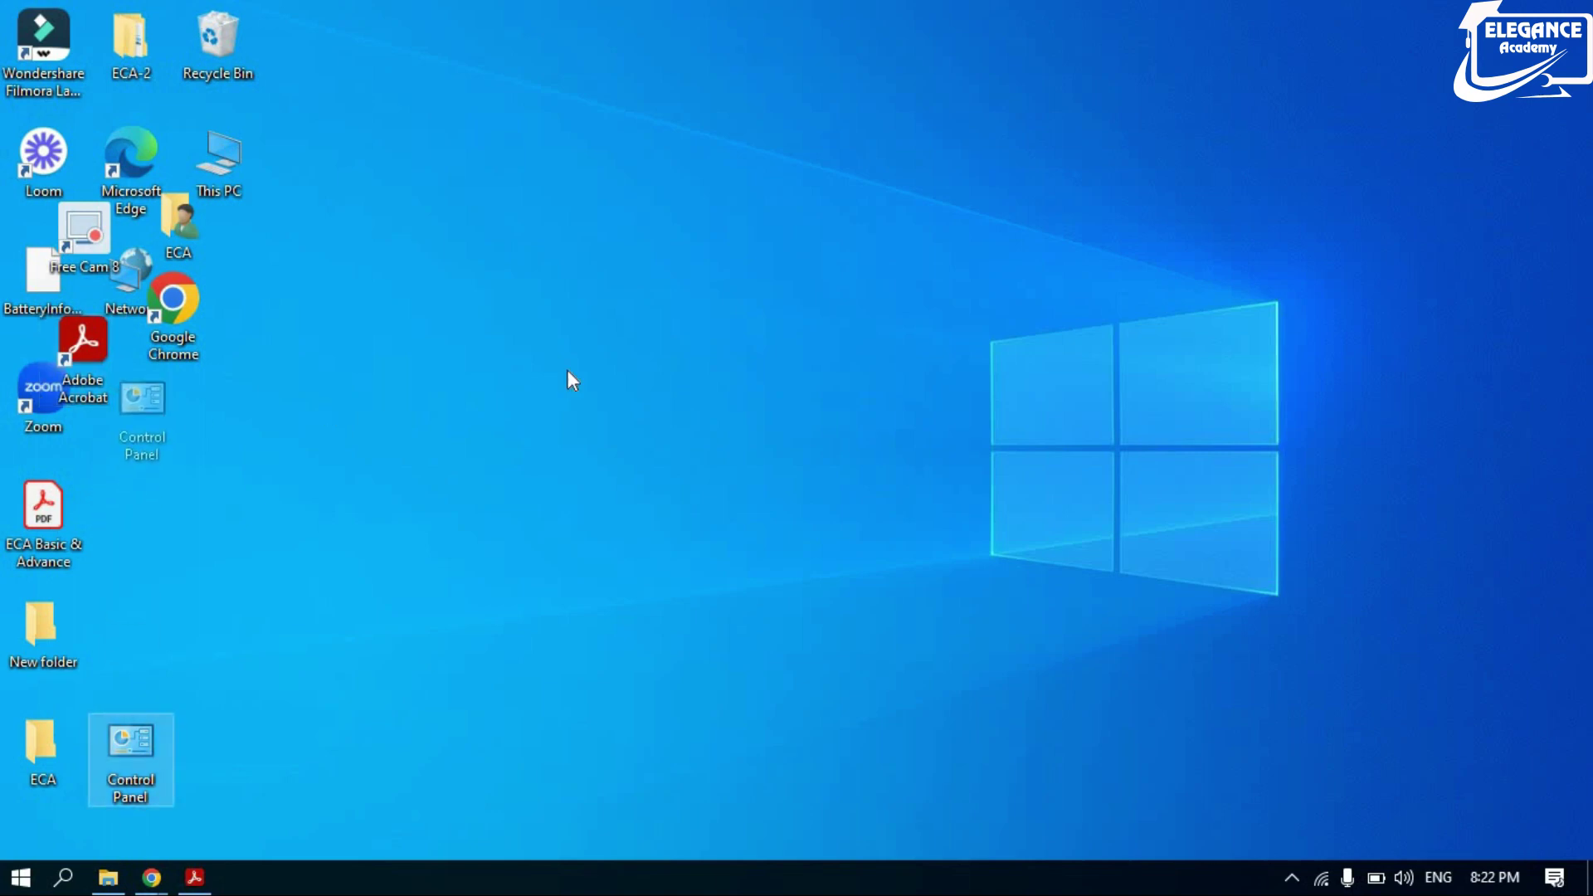
right_click(577, 196)
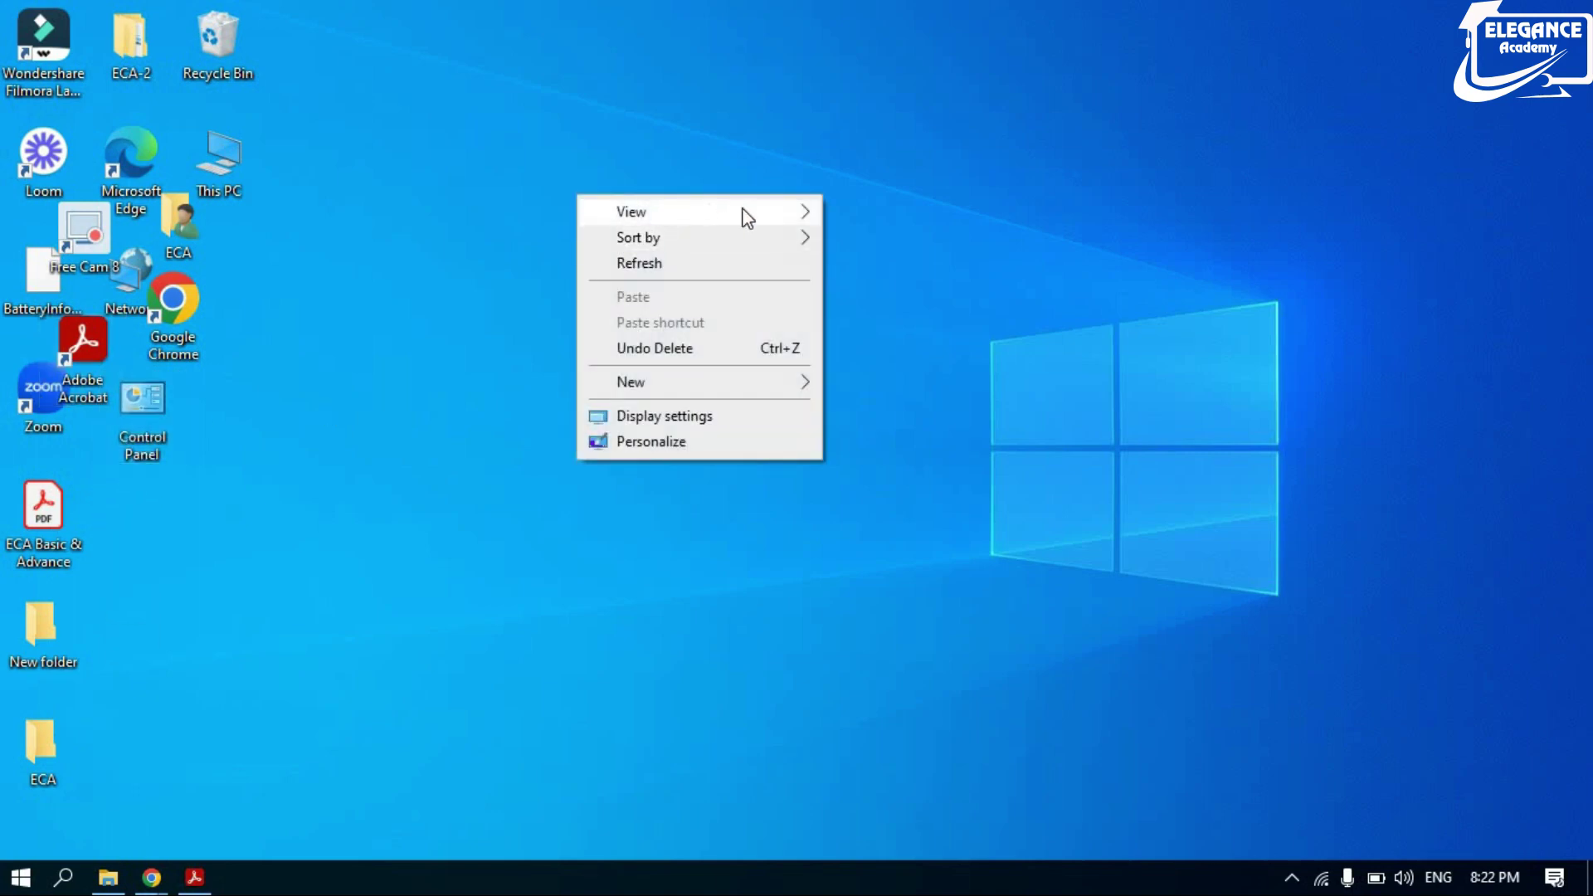
mouse_move(740, 212)
left_click(874, 323)
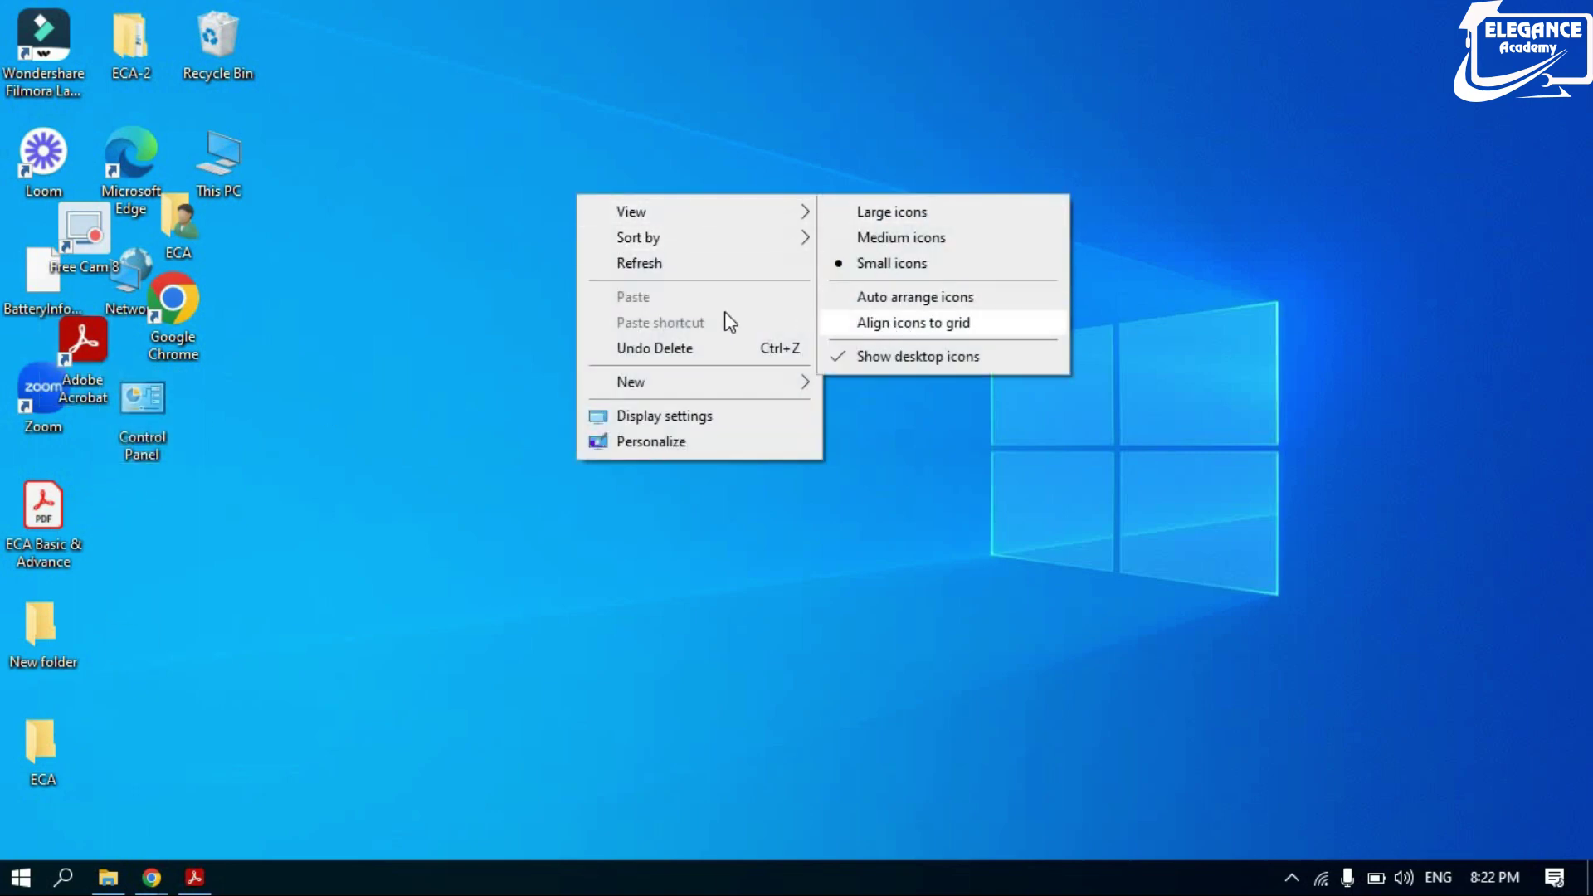
Move the ECA user folder into the second column below the ECA folder, and This PC directly below the Recycle Bin.
left_click(222, 251)
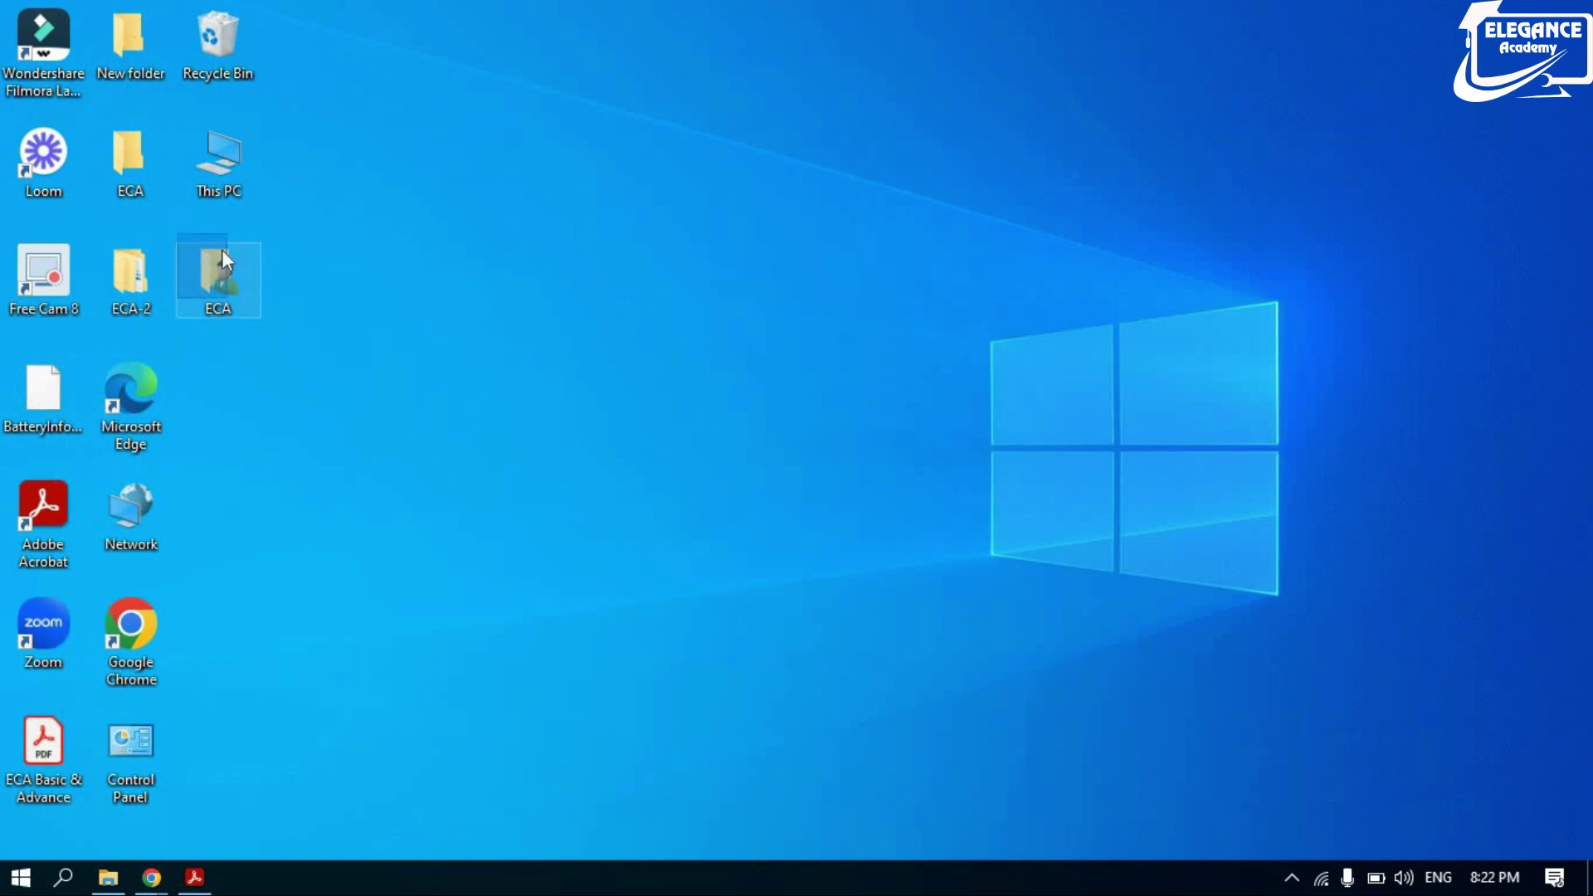
left_click_drag(187, 244, 181, 214)
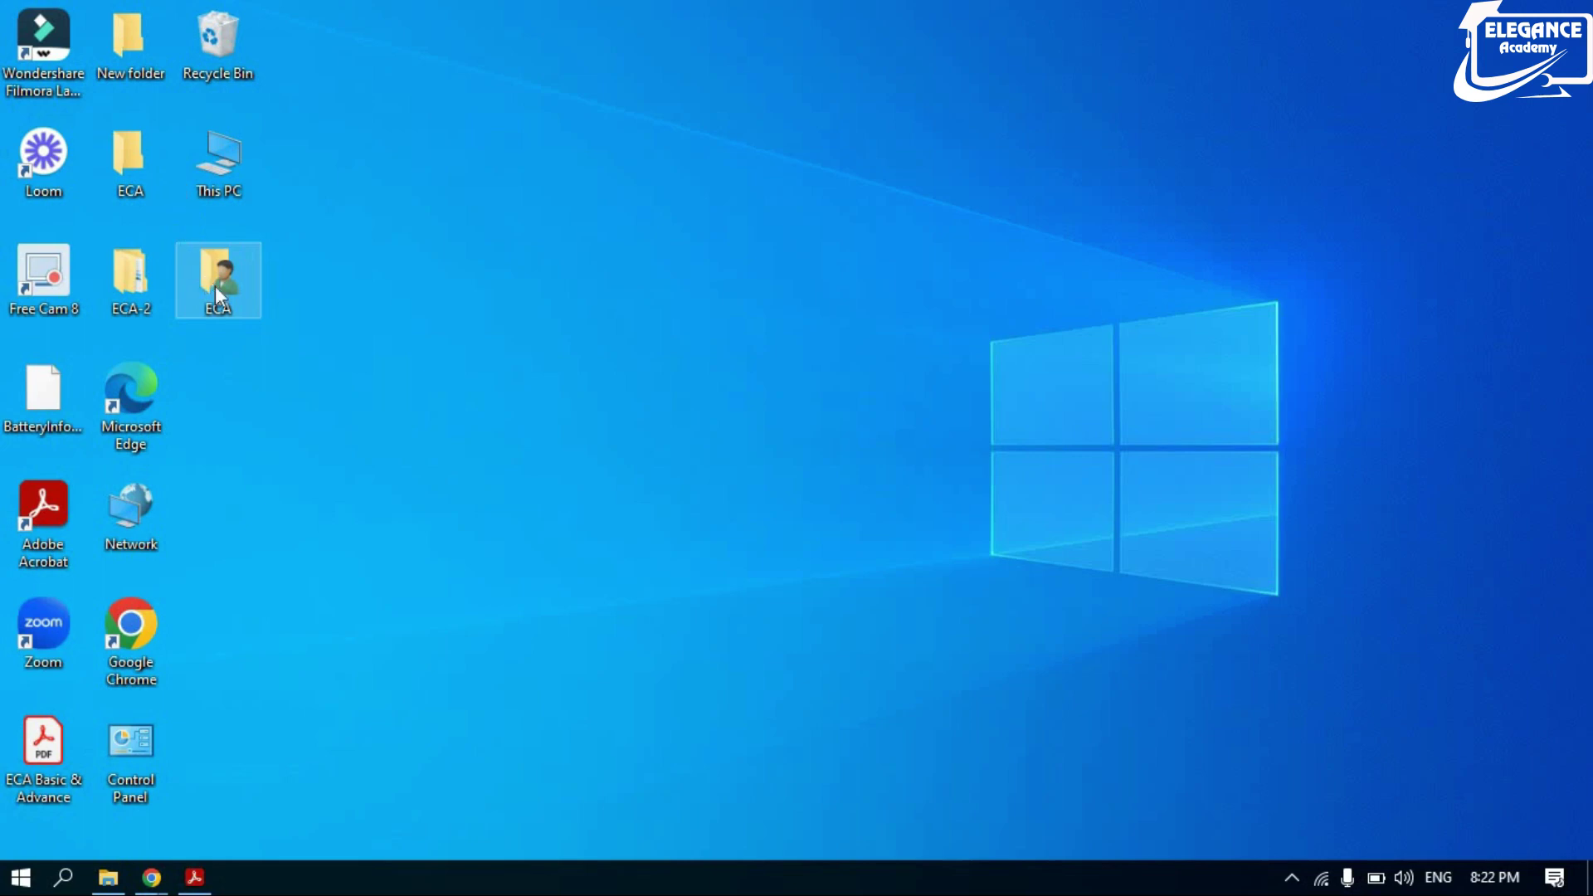
left_click_drag(170, 184, 207, 270)
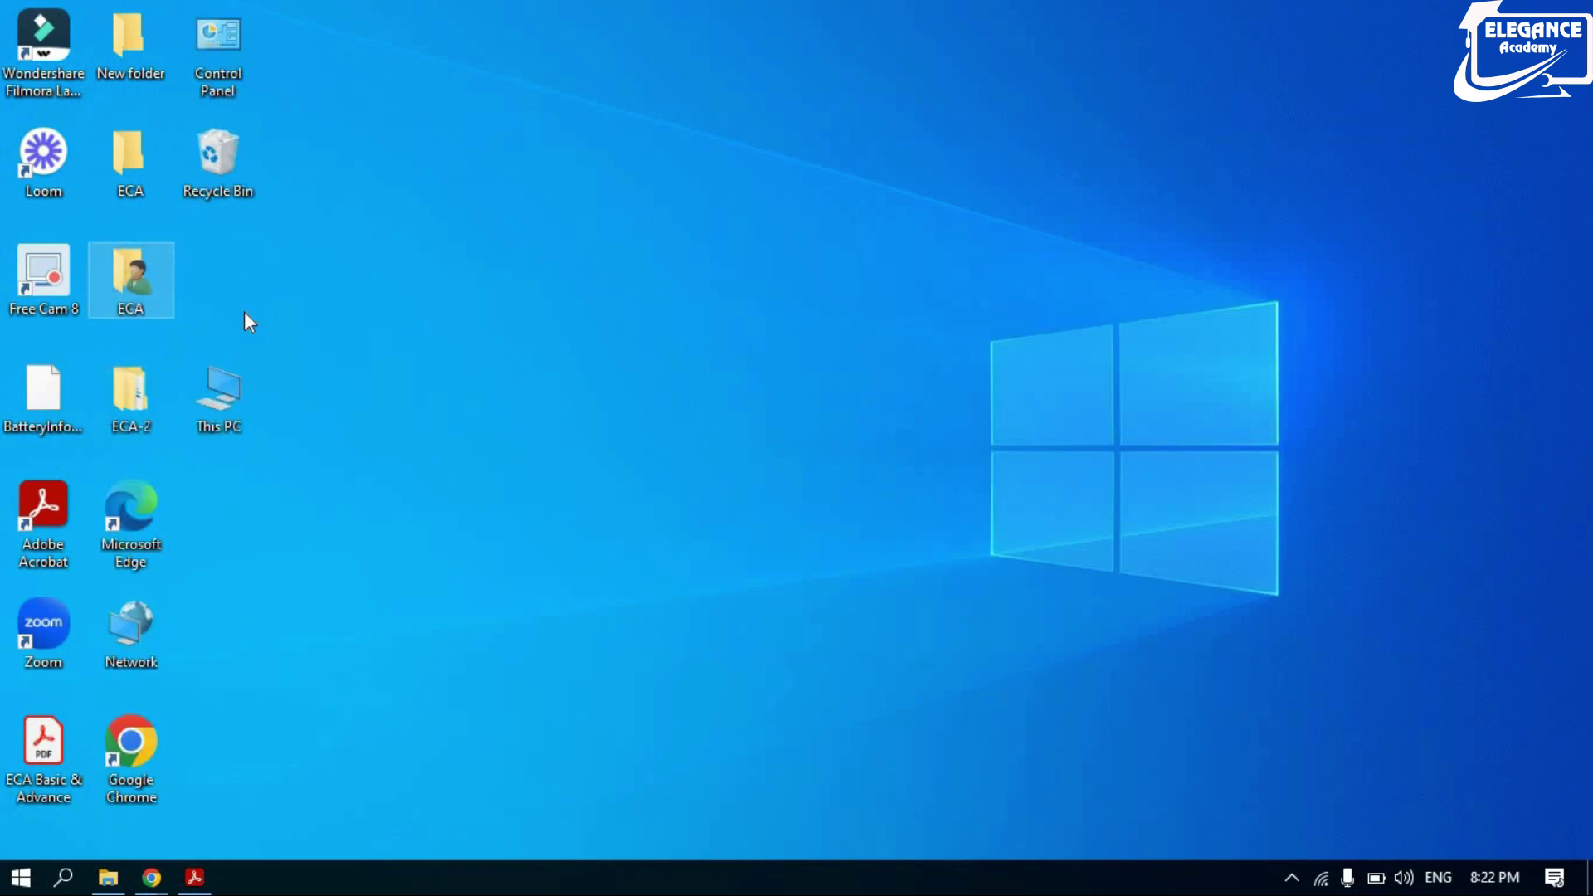
left_click_drag(236, 405, 231, 250)
Examine the desktop View options for auto arrange and grid alignment.
right_click(516, 156)
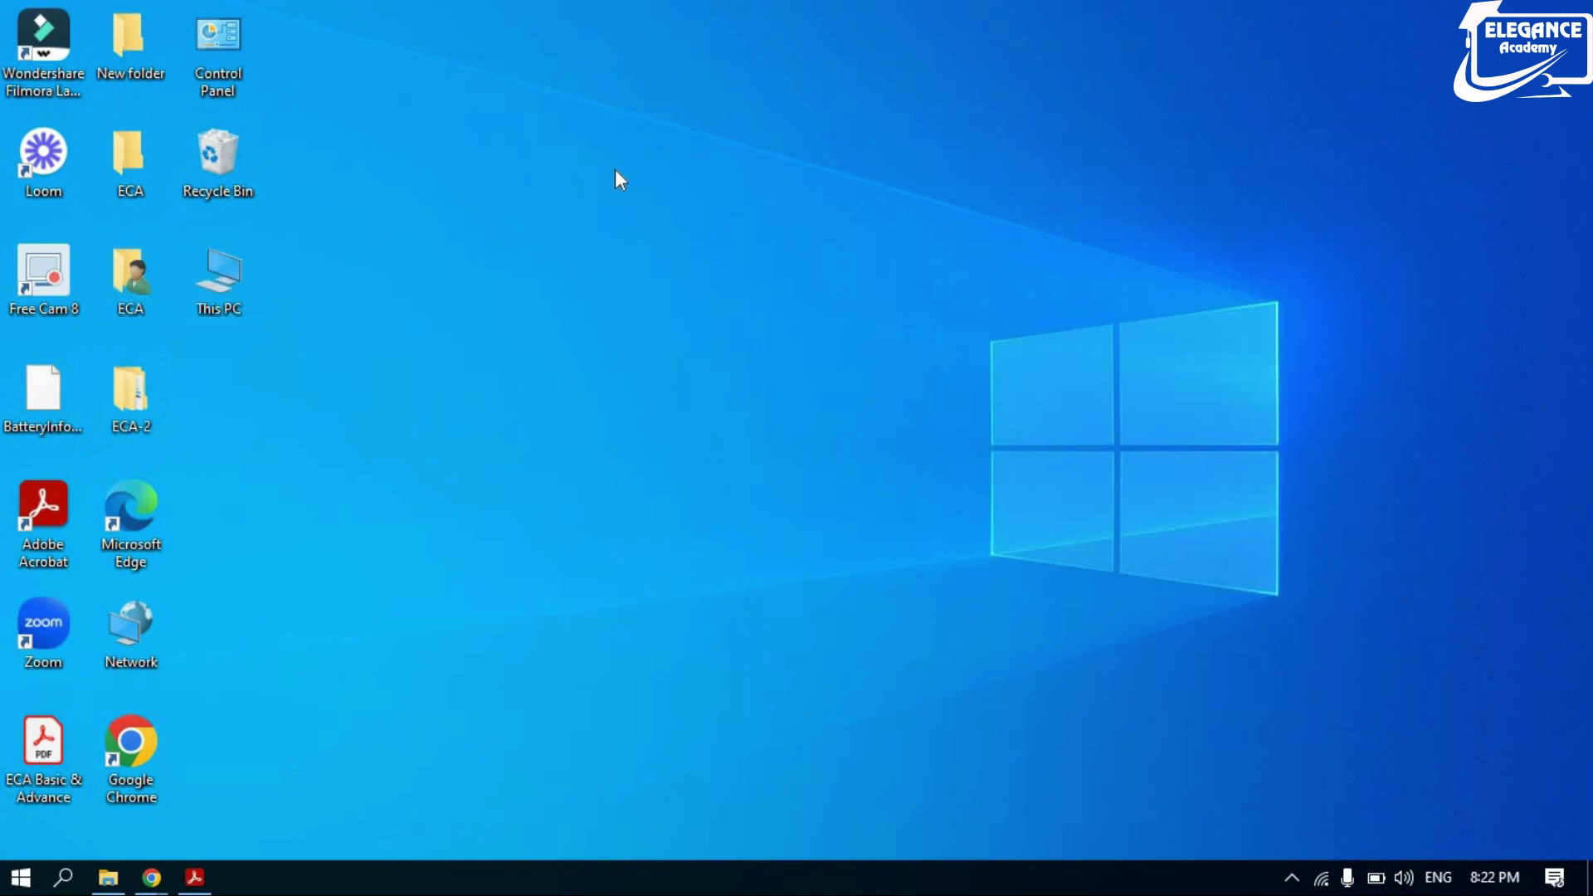
mouse_move(639, 175)
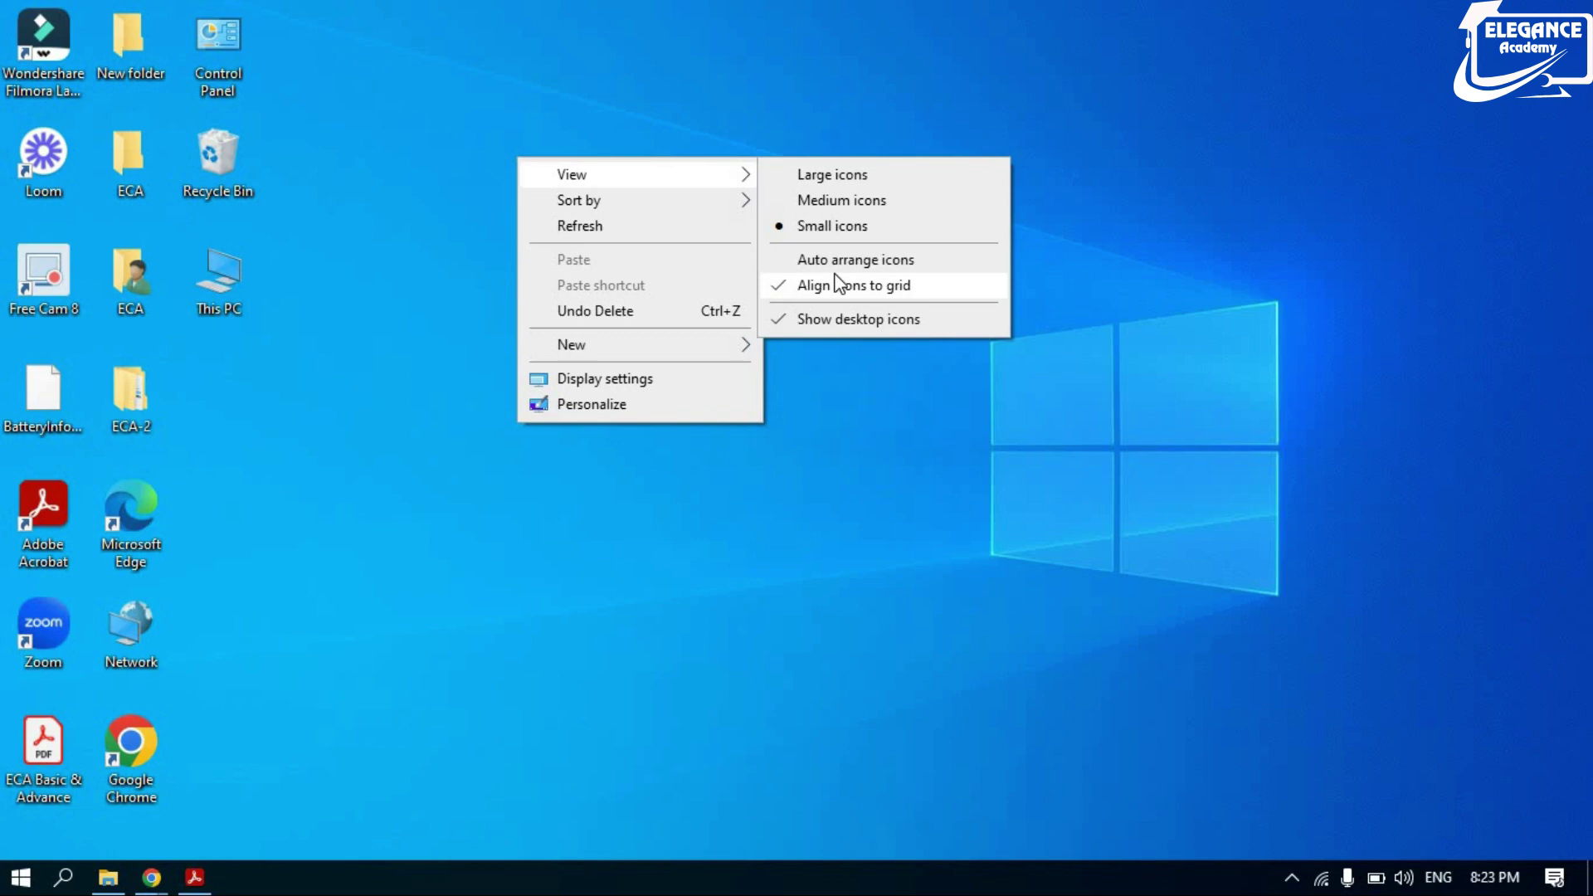
left_click(440, 241)
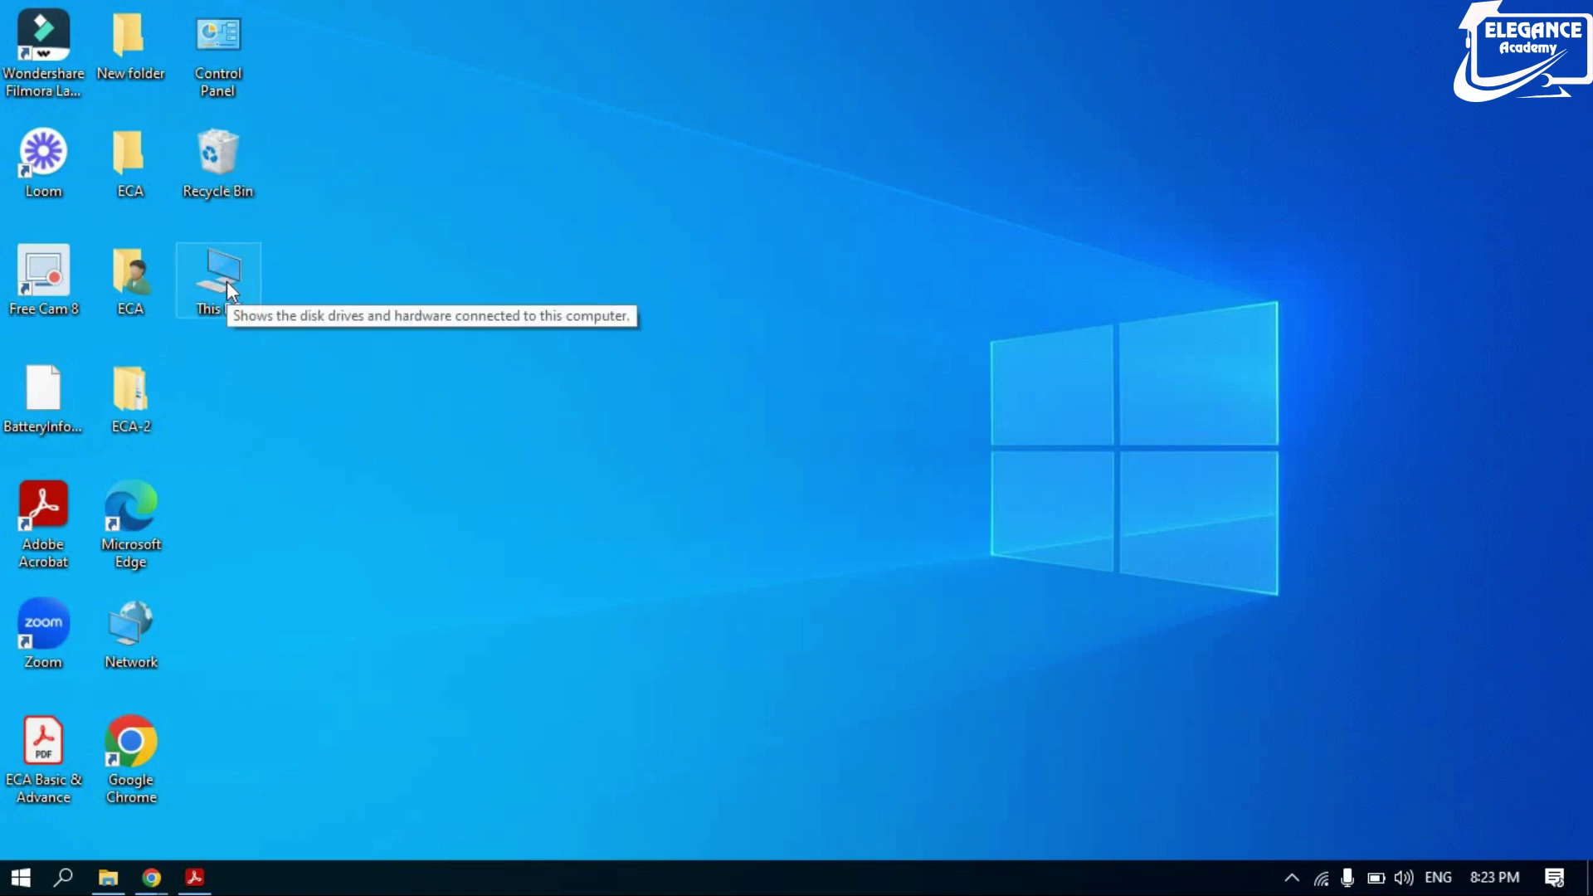
right_click(395, 160)
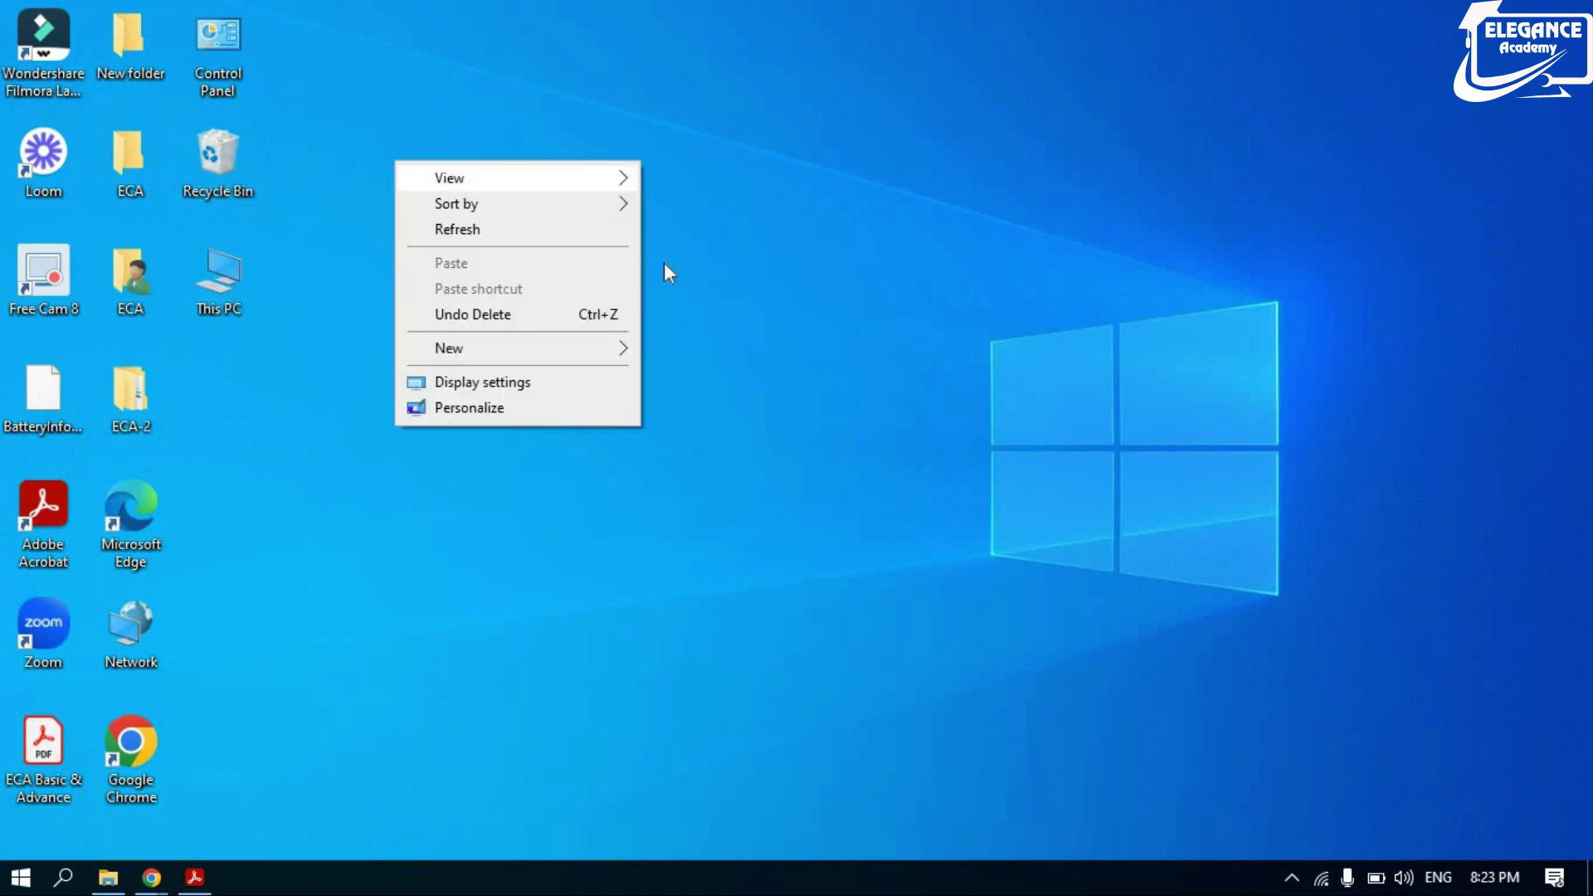
mouse_move(461, 179)
left_click(321, 196)
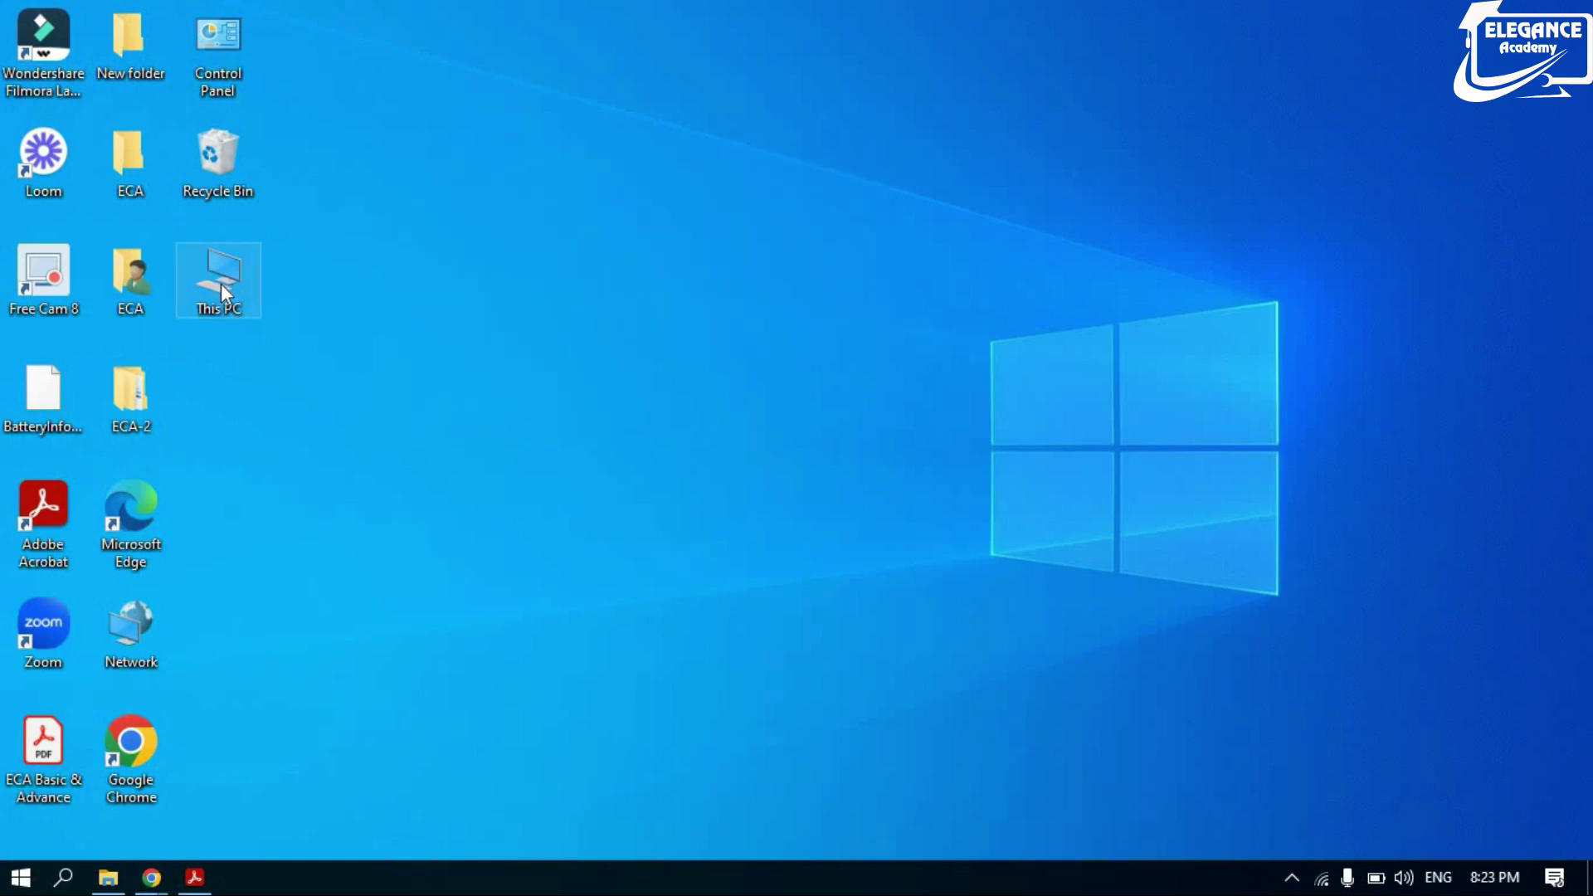
Try to shift This PC slightly towards the Recycle Bin, and turn off aligning the desktop icons to the grid.
left_click_drag(220, 282, 232, 237)
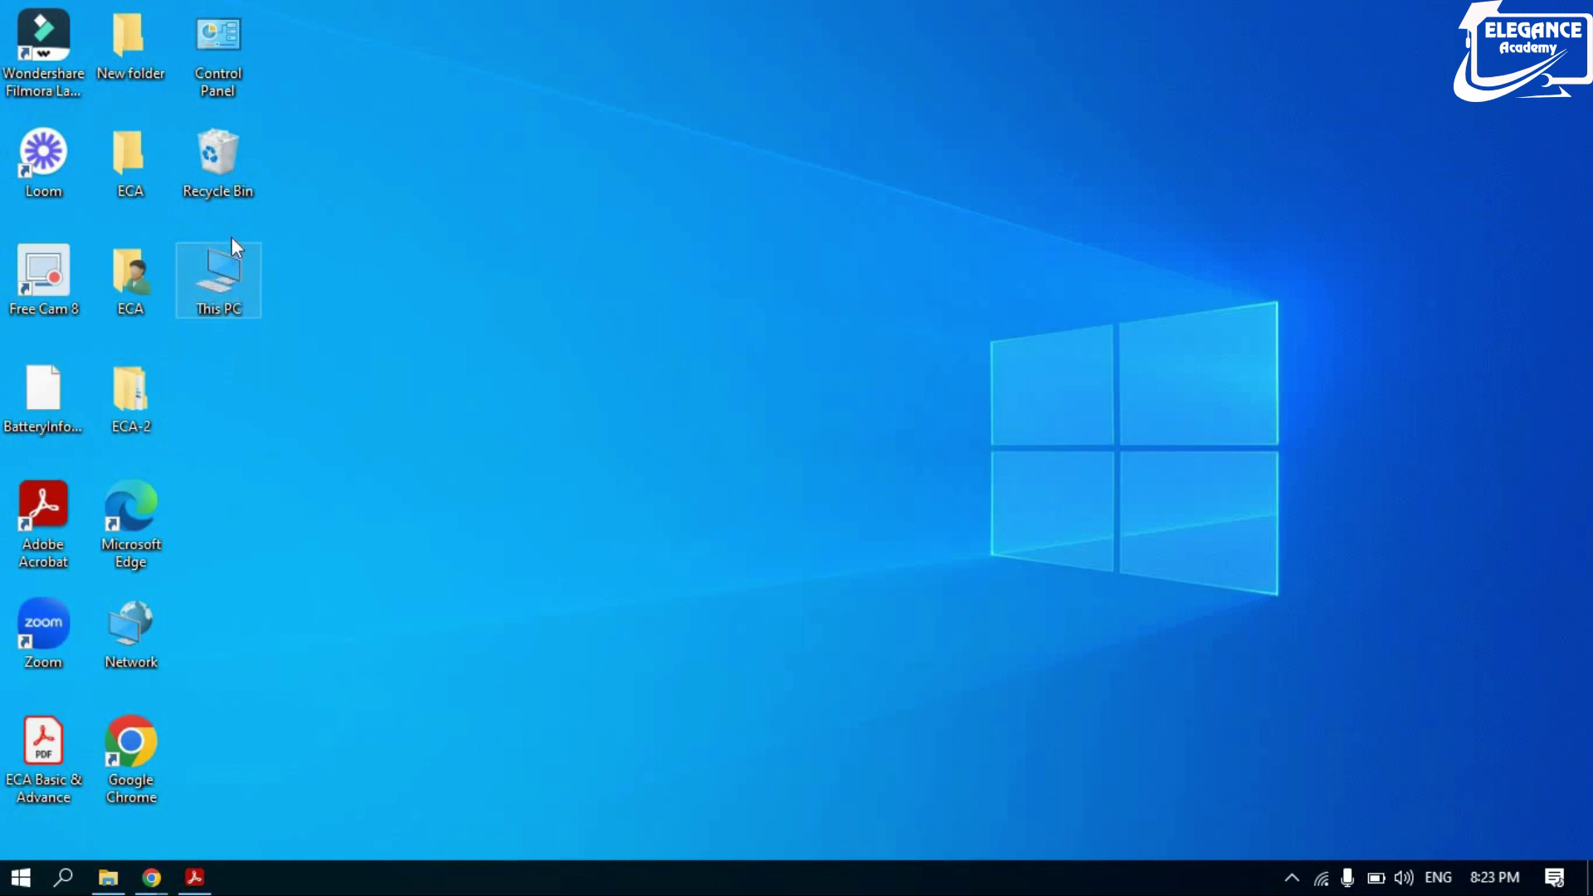
right_click(440, 181)
mouse_move(526, 199)
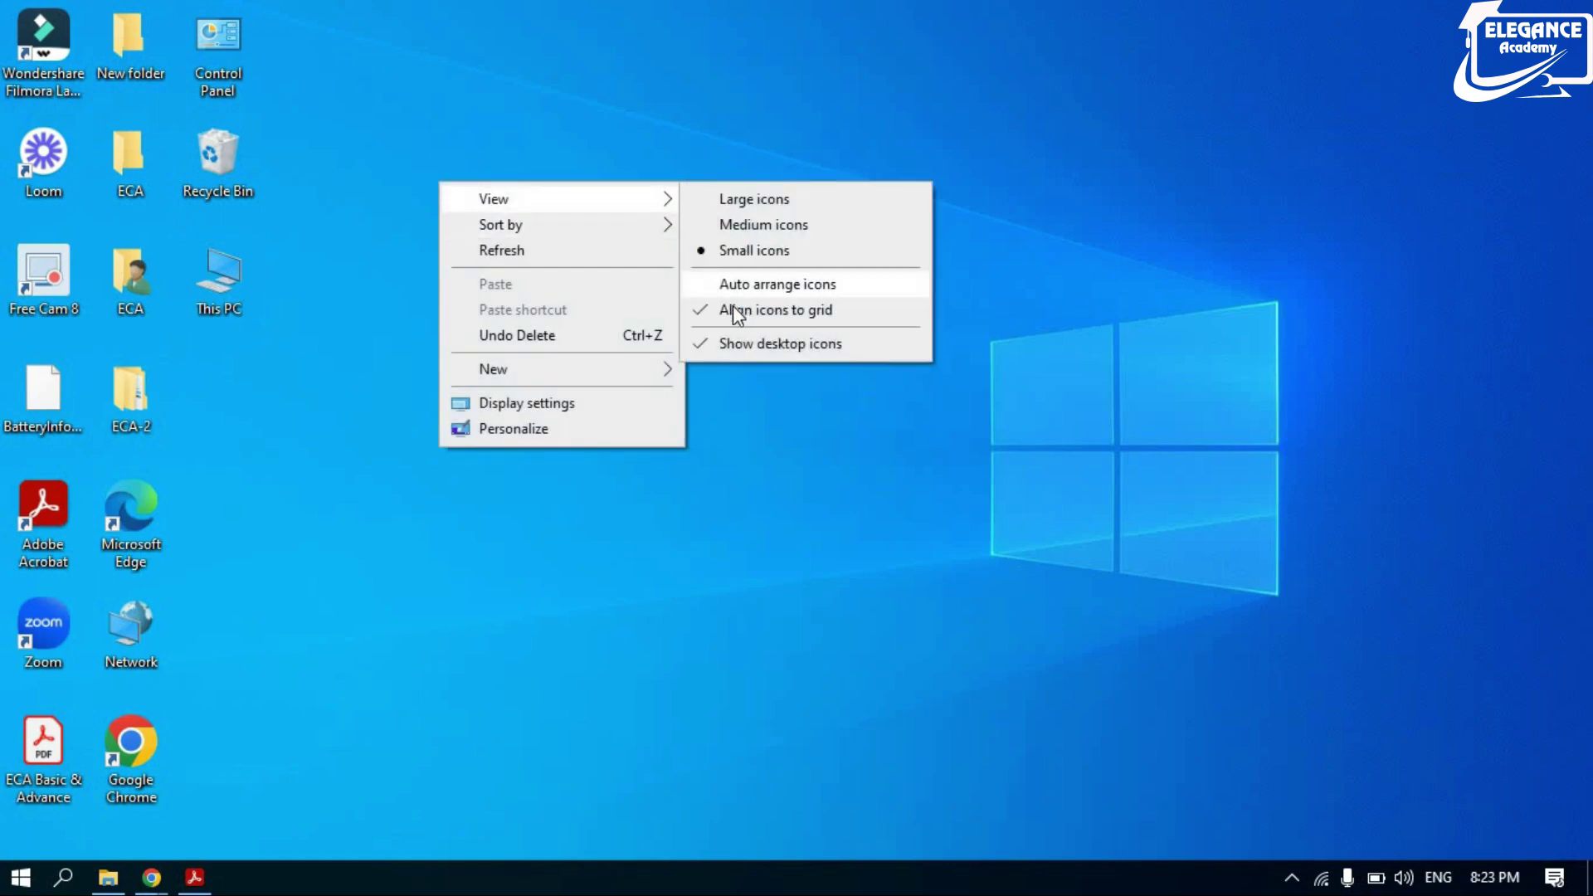
left_click(776, 310)
Place This PC, the Recycle Bin, the ECA user folder and ECA-2 off the grid, slightly above their current slots.
left_click_drag(221, 263, 211, 219)
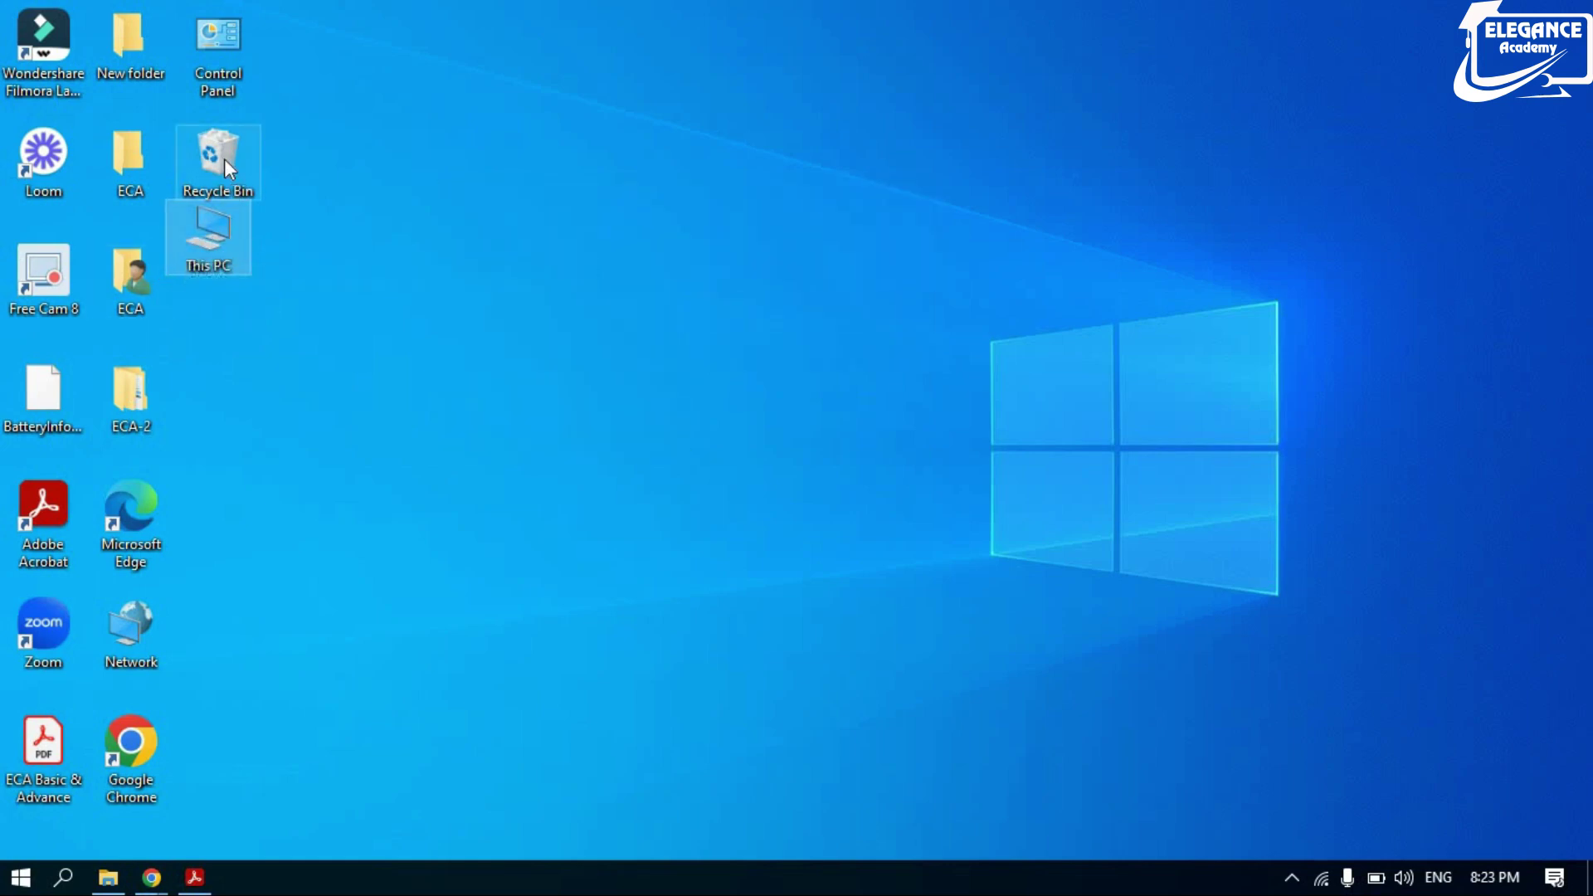
left_click_drag(224, 158, 186, 134)
left_click_drag(133, 263, 131, 218)
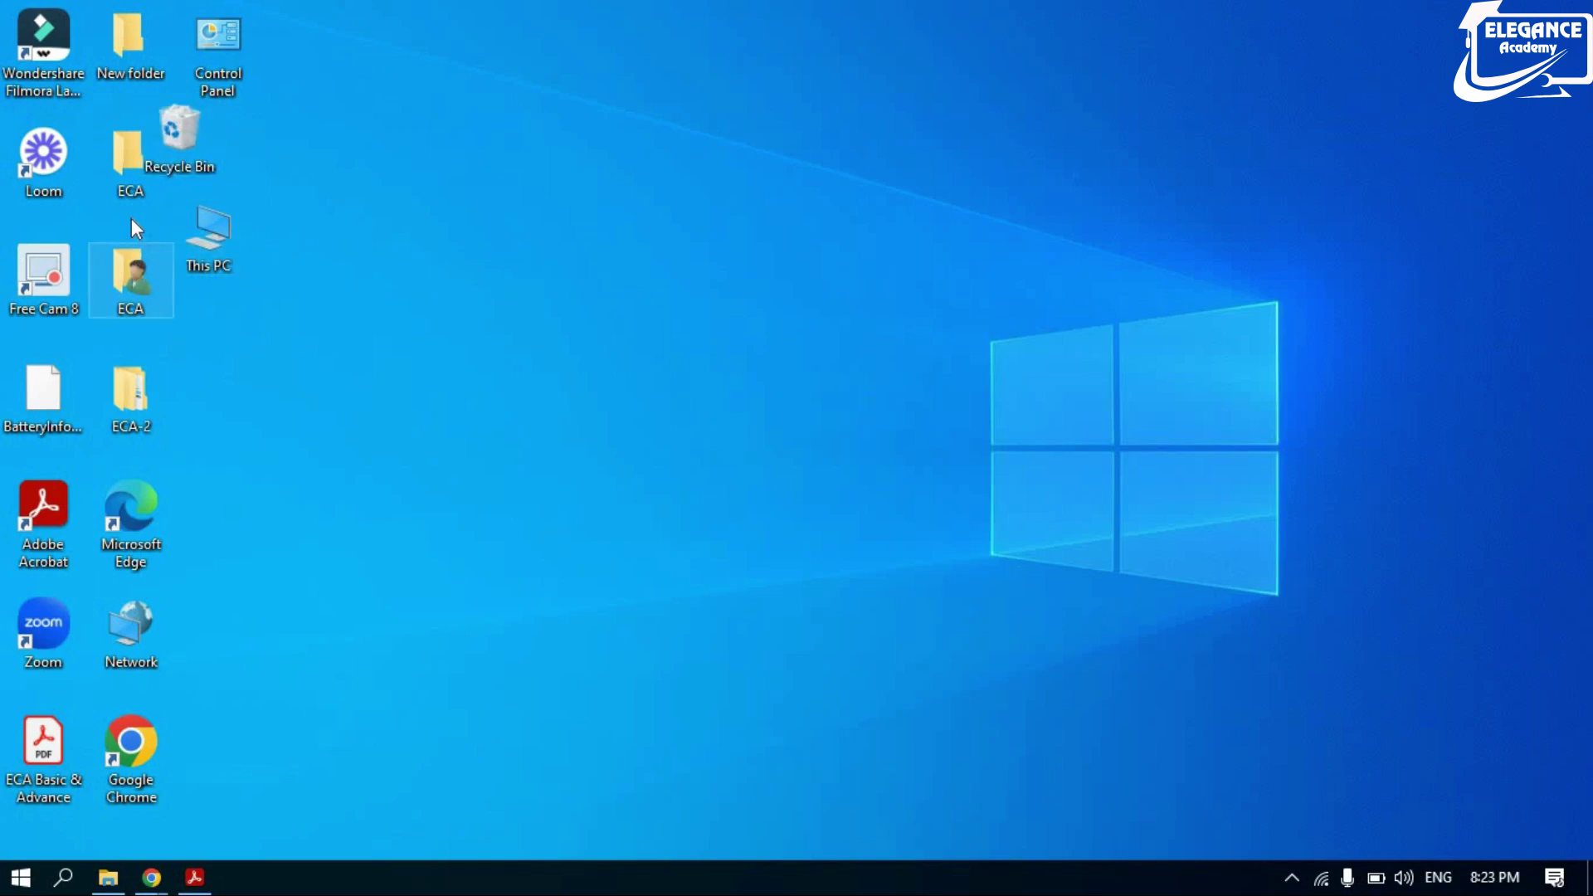
left_click_drag(135, 388, 128, 303)
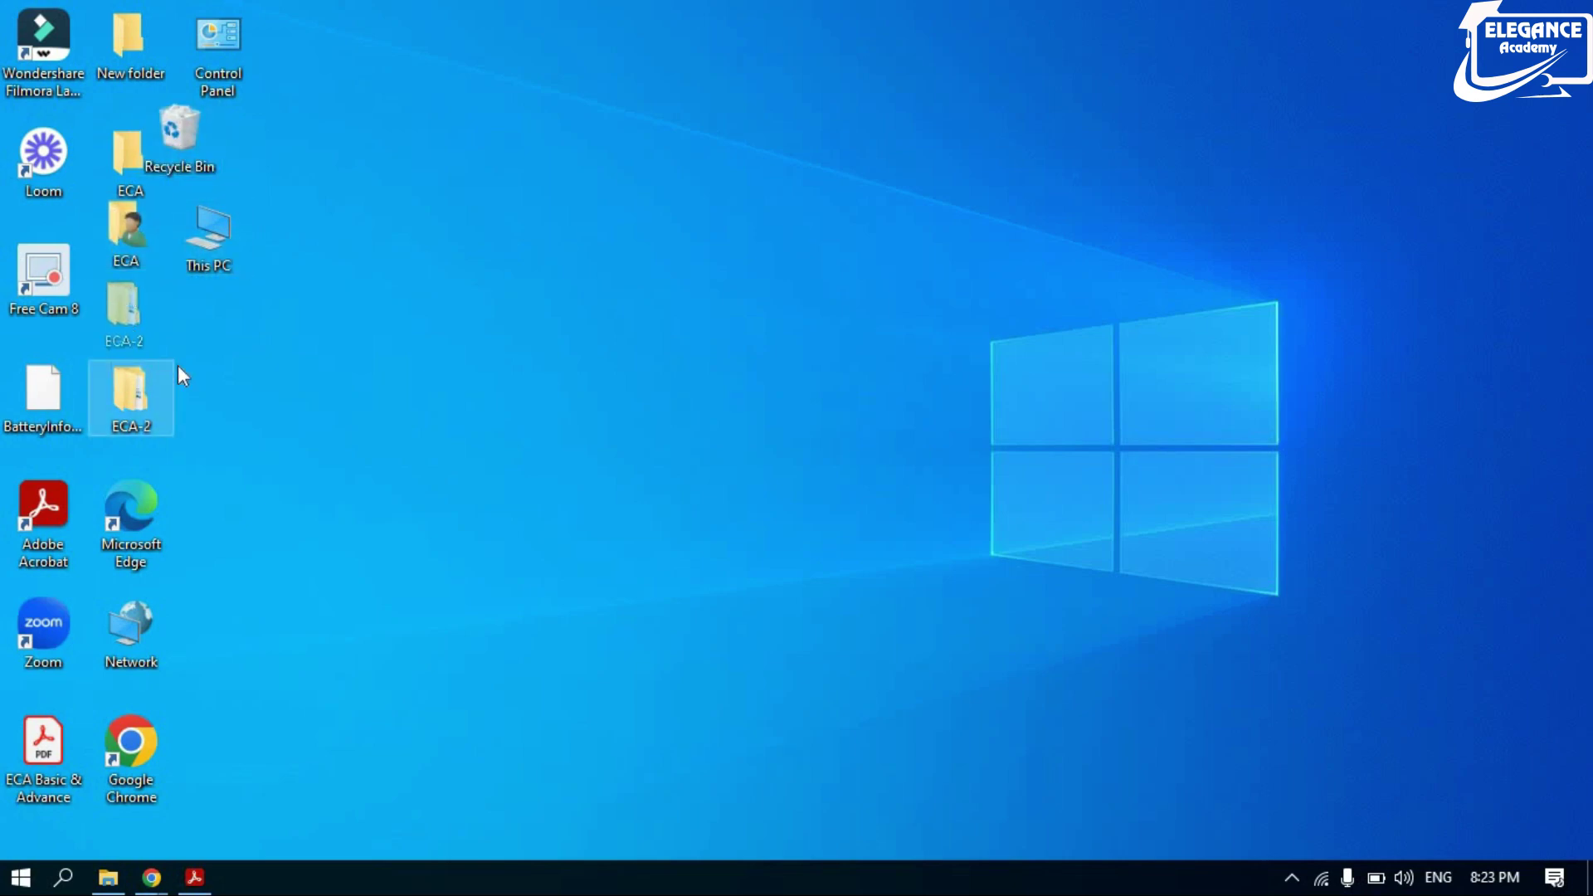
Enable grid alignment and auto arrange for the desktop icons.
right_click(425, 105)
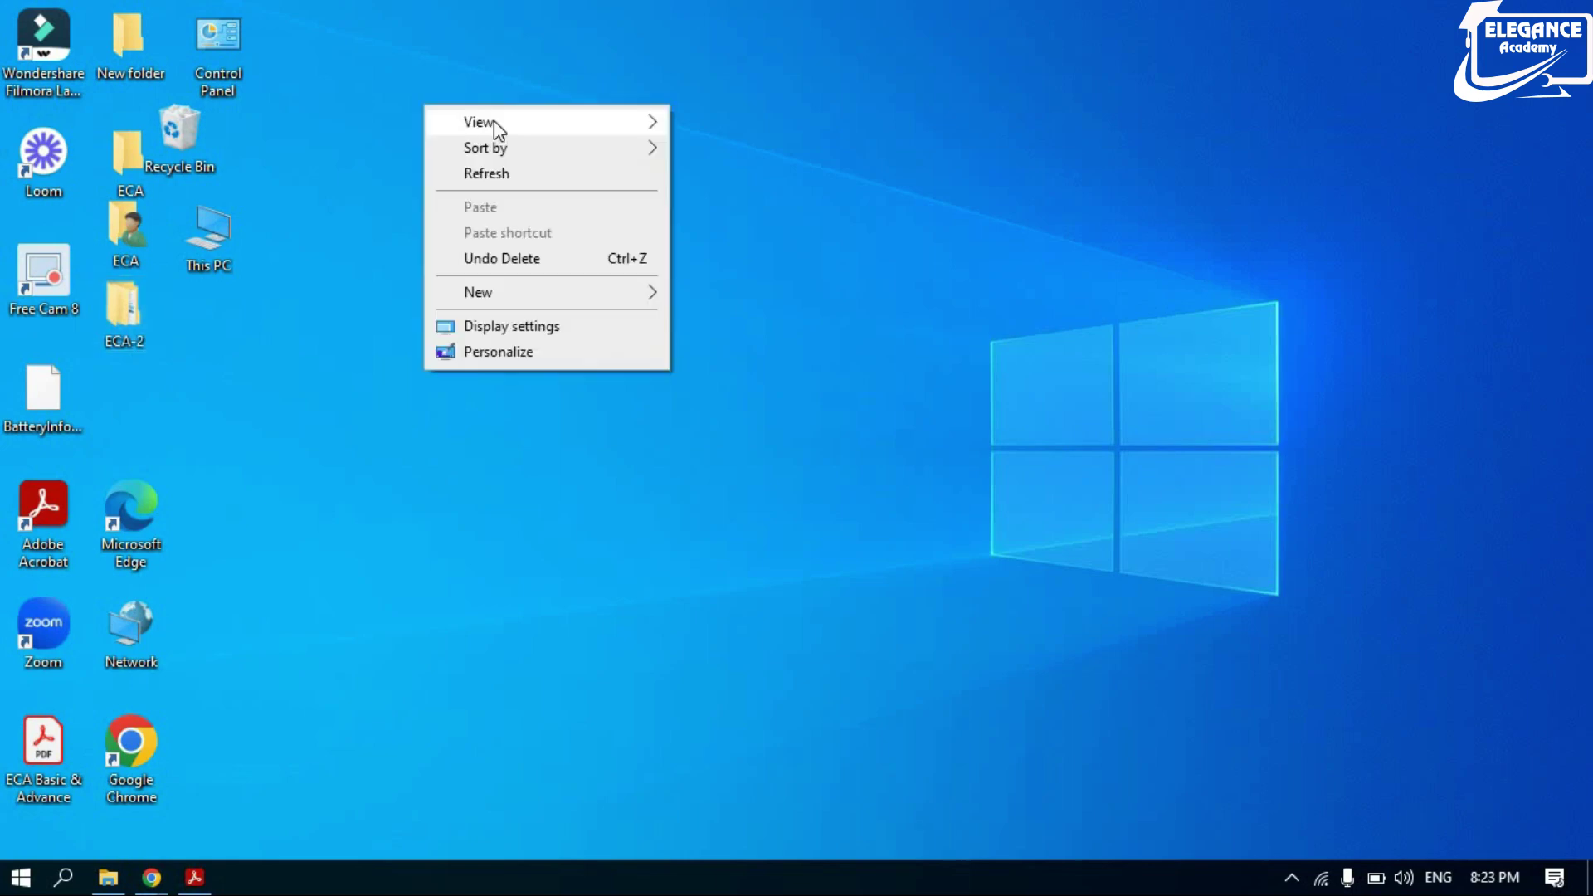
mouse_move(495, 121)
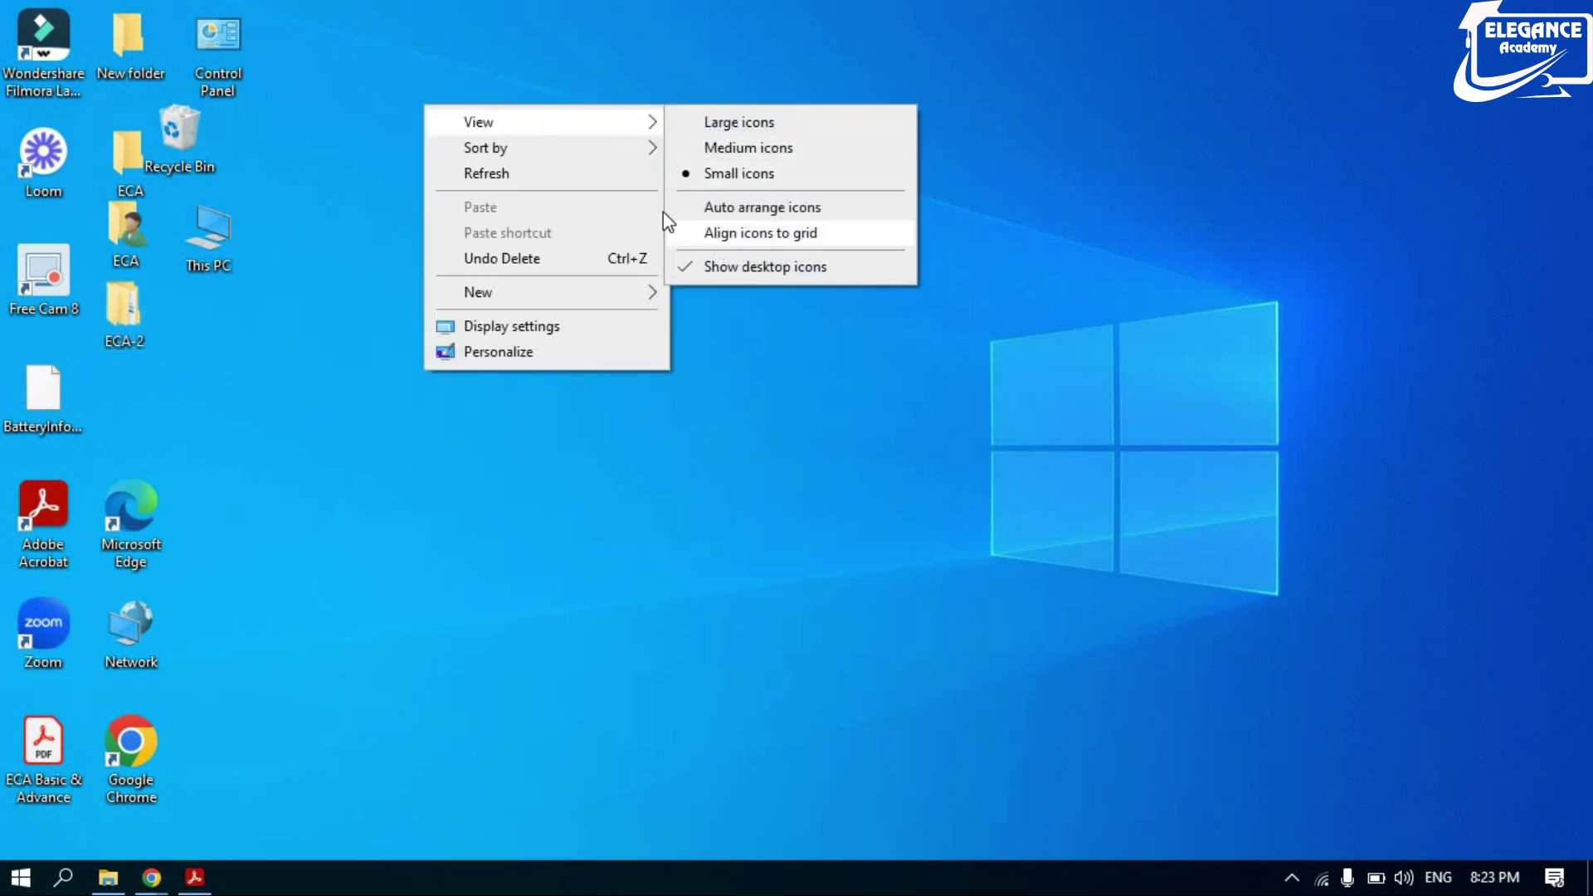
left_click(714, 235)
right_click(502, 131)
mouse_move(618, 154)
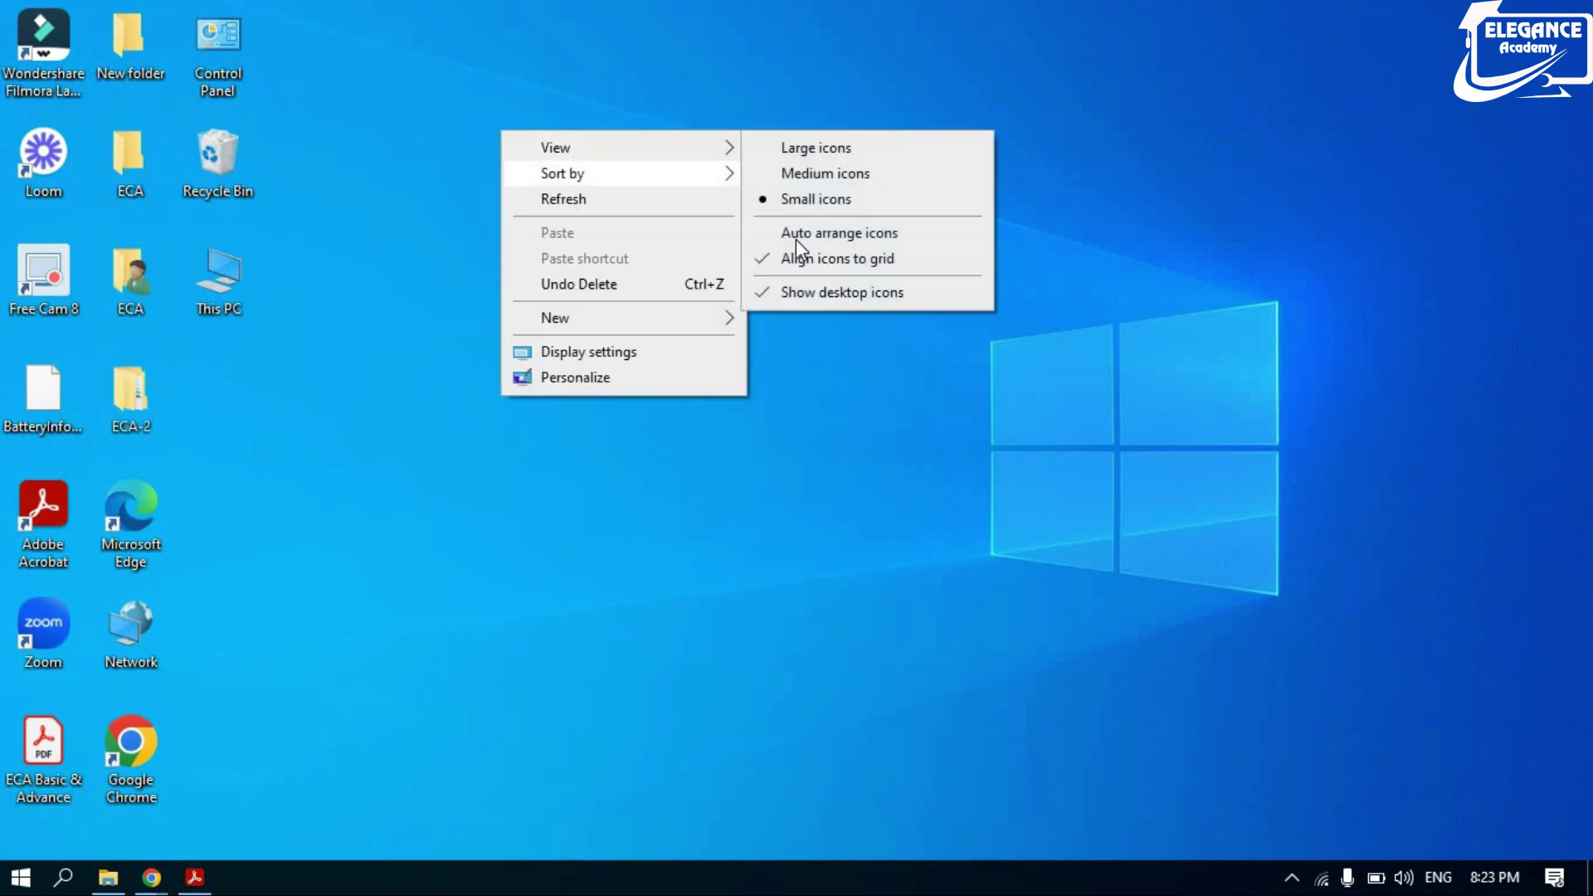
left_click(794, 235)
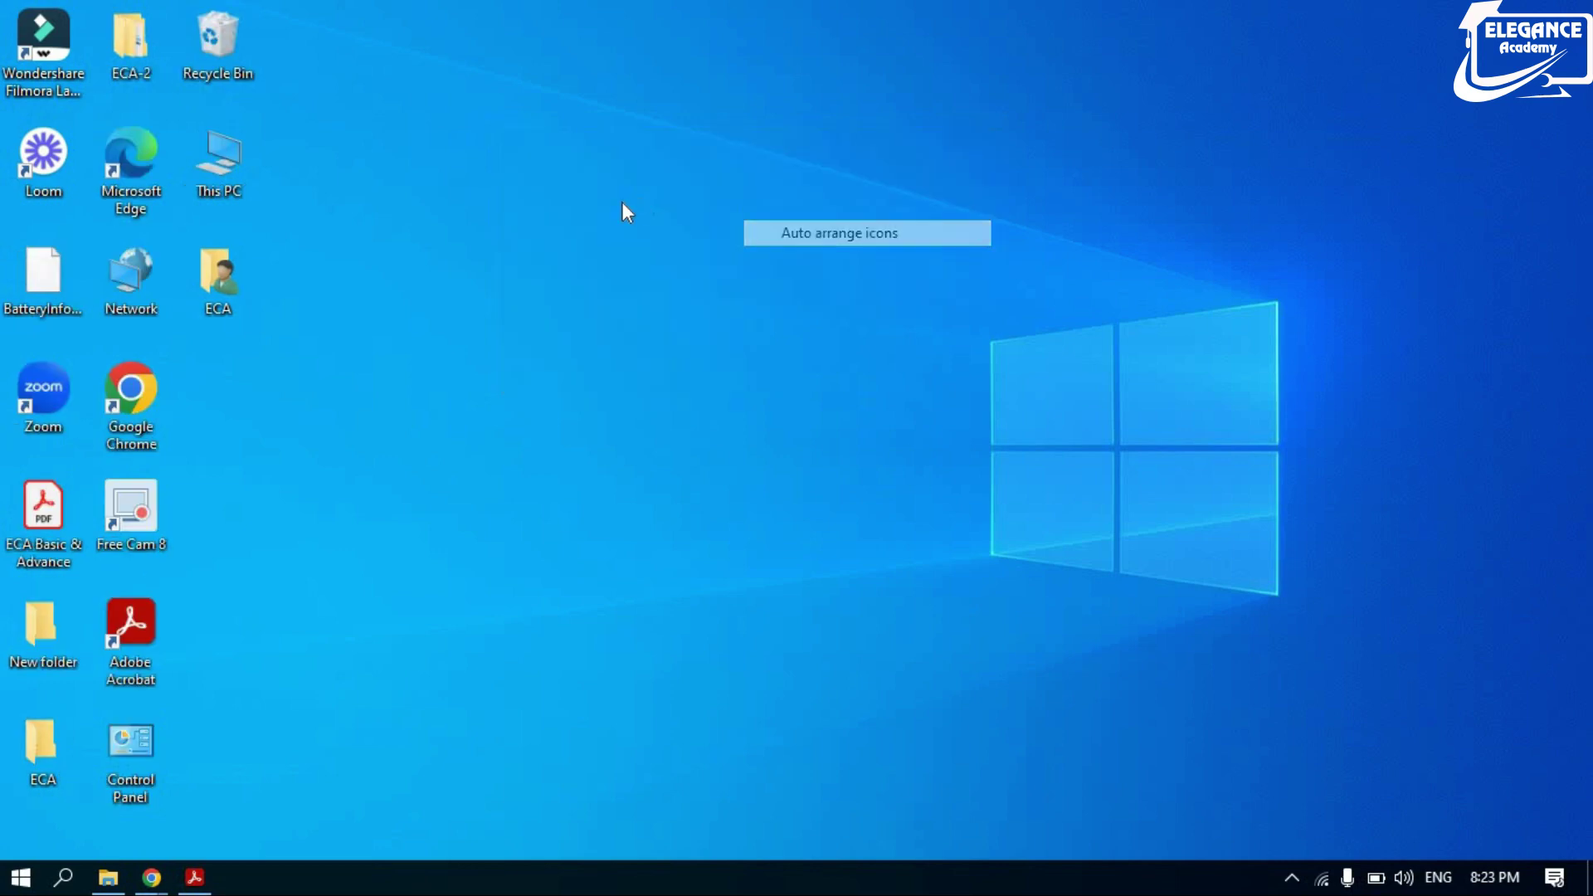
Hide all desktop icons by turning off the Show desktop icons option.
right_click(551, 121)
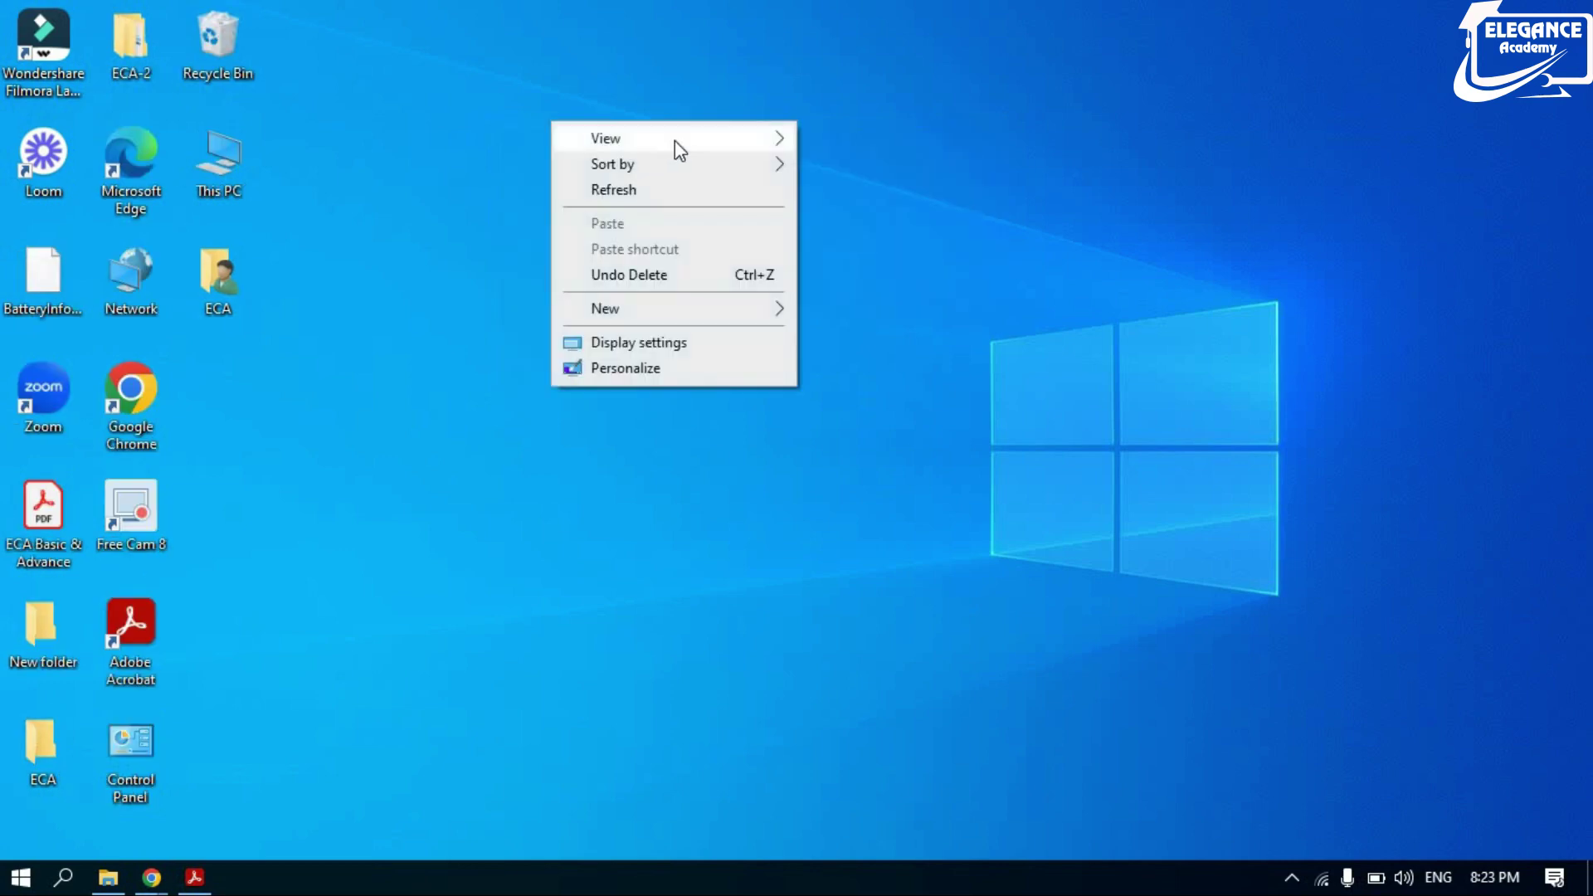
mouse_move(675, 141)
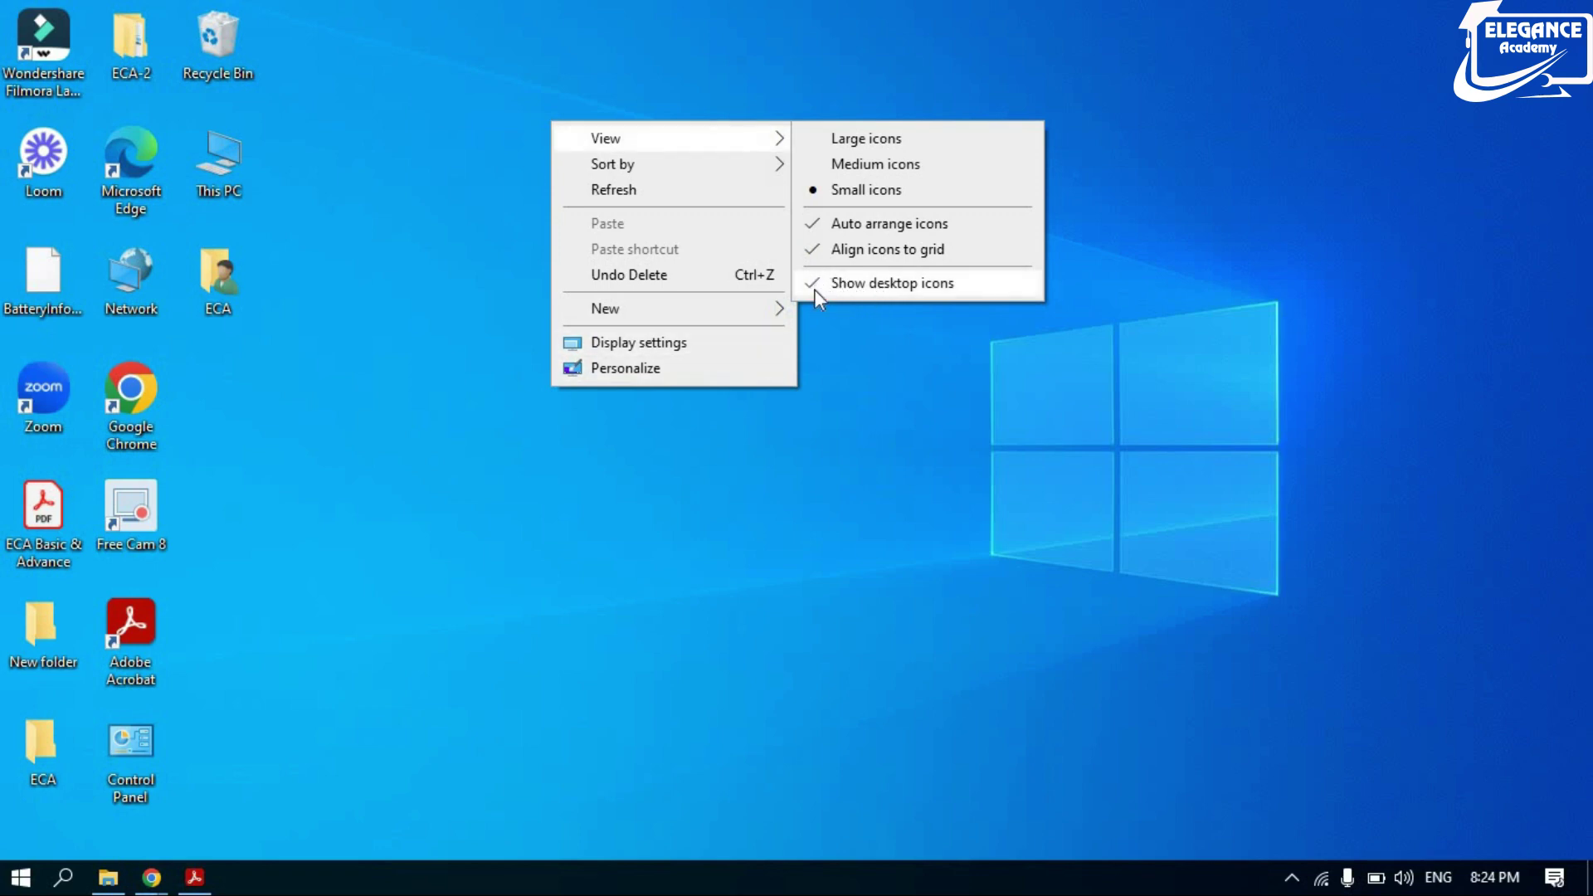
left_click(843, 281)
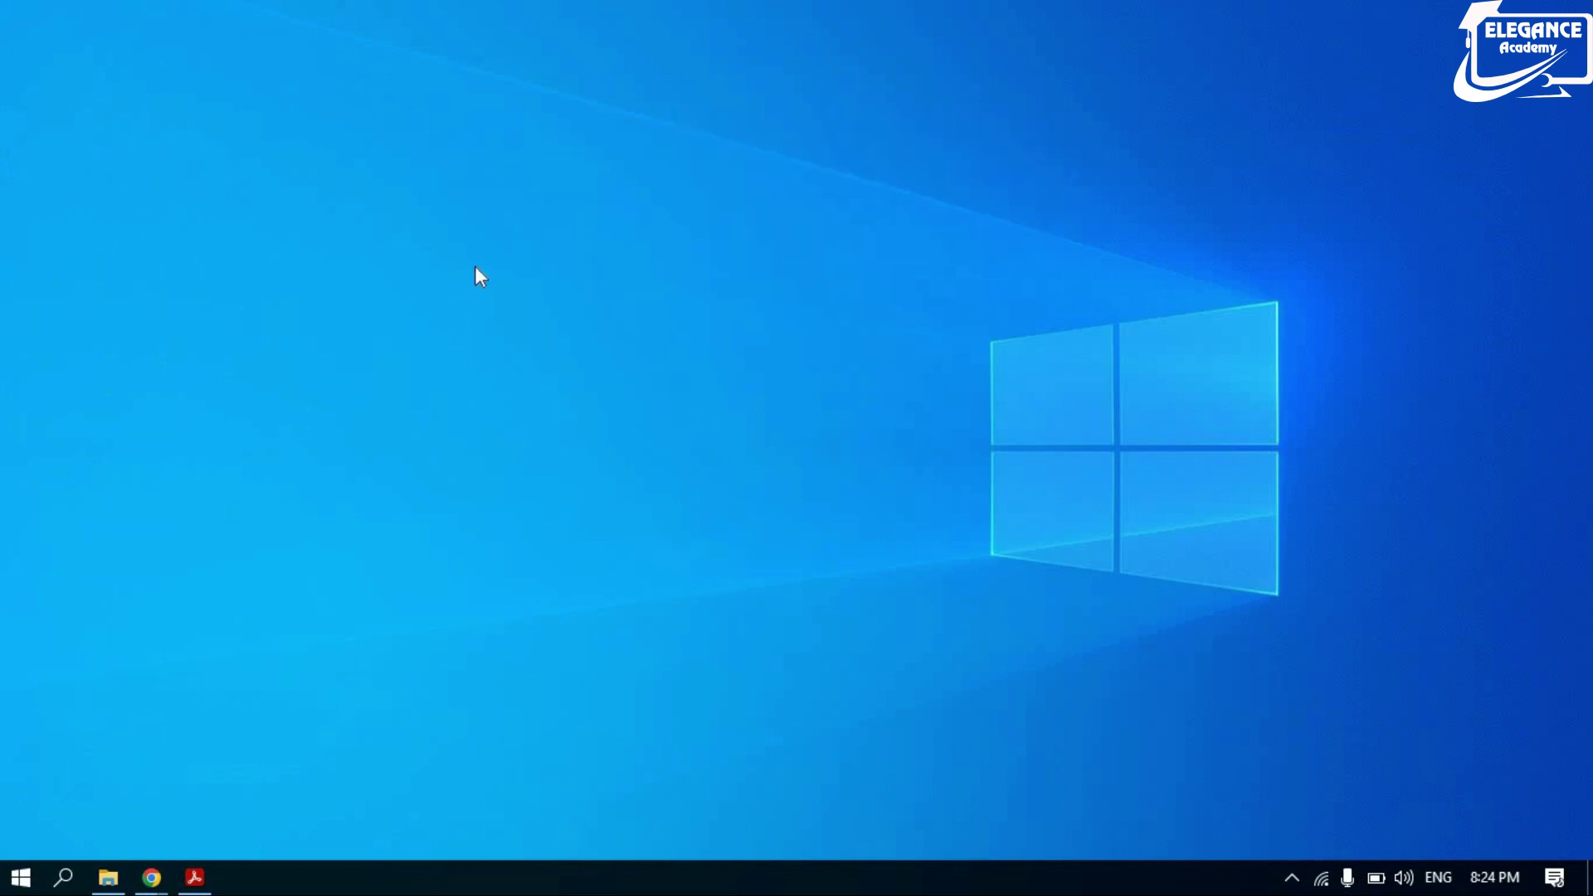
Show the desktop icons again.
right_click(554, 154)
mouse_move(697, 170)
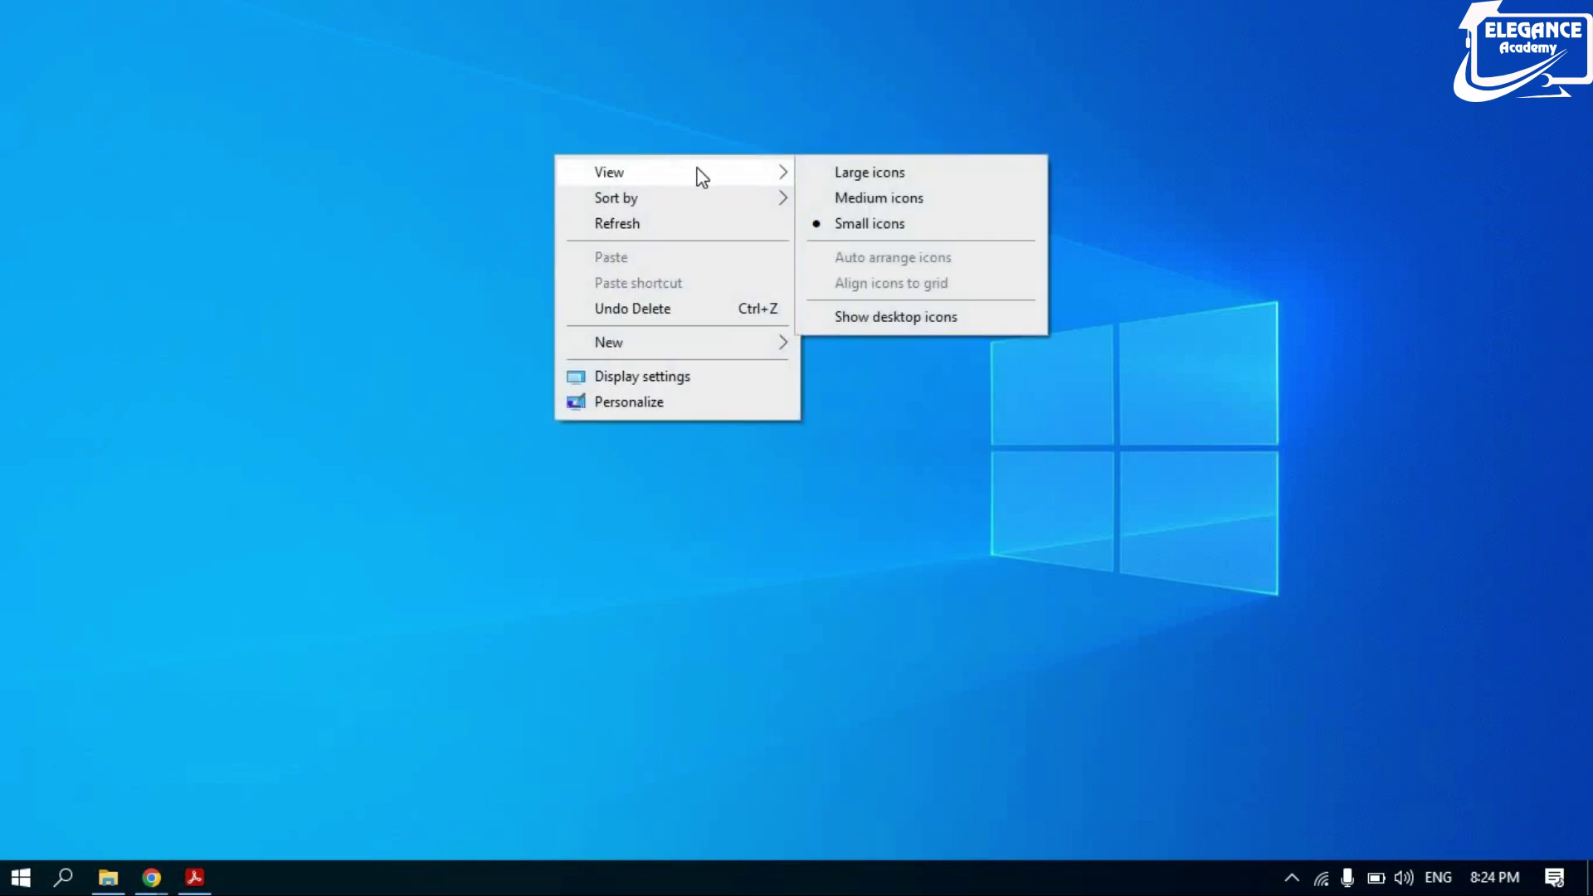
left_click(875, 318)
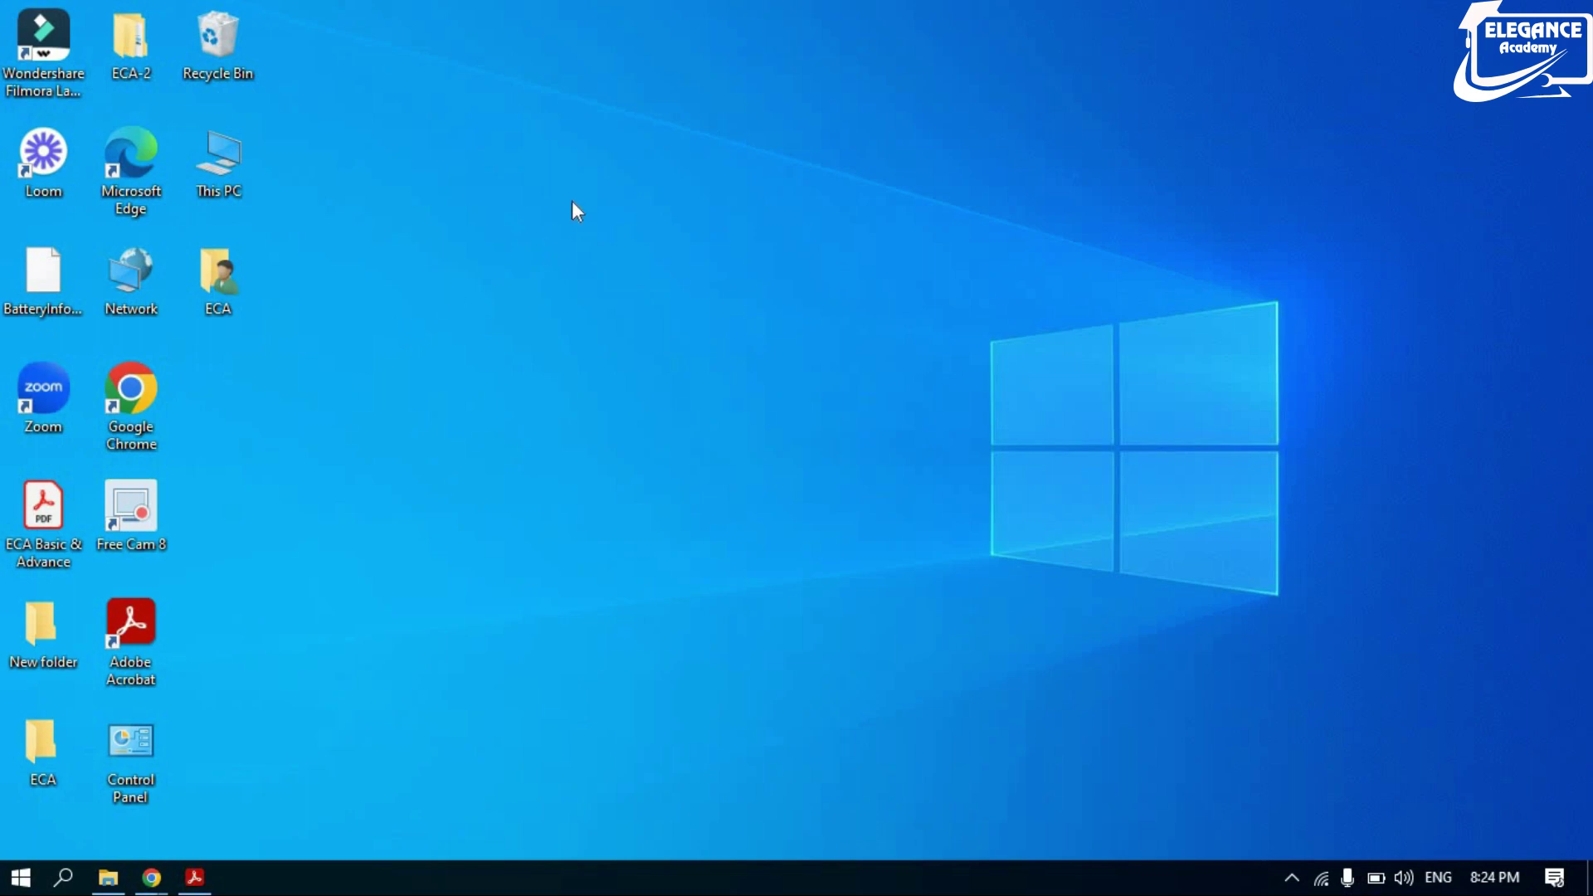
Examine the criteria available for sorting the desktop icons.
right_click(561, 128)
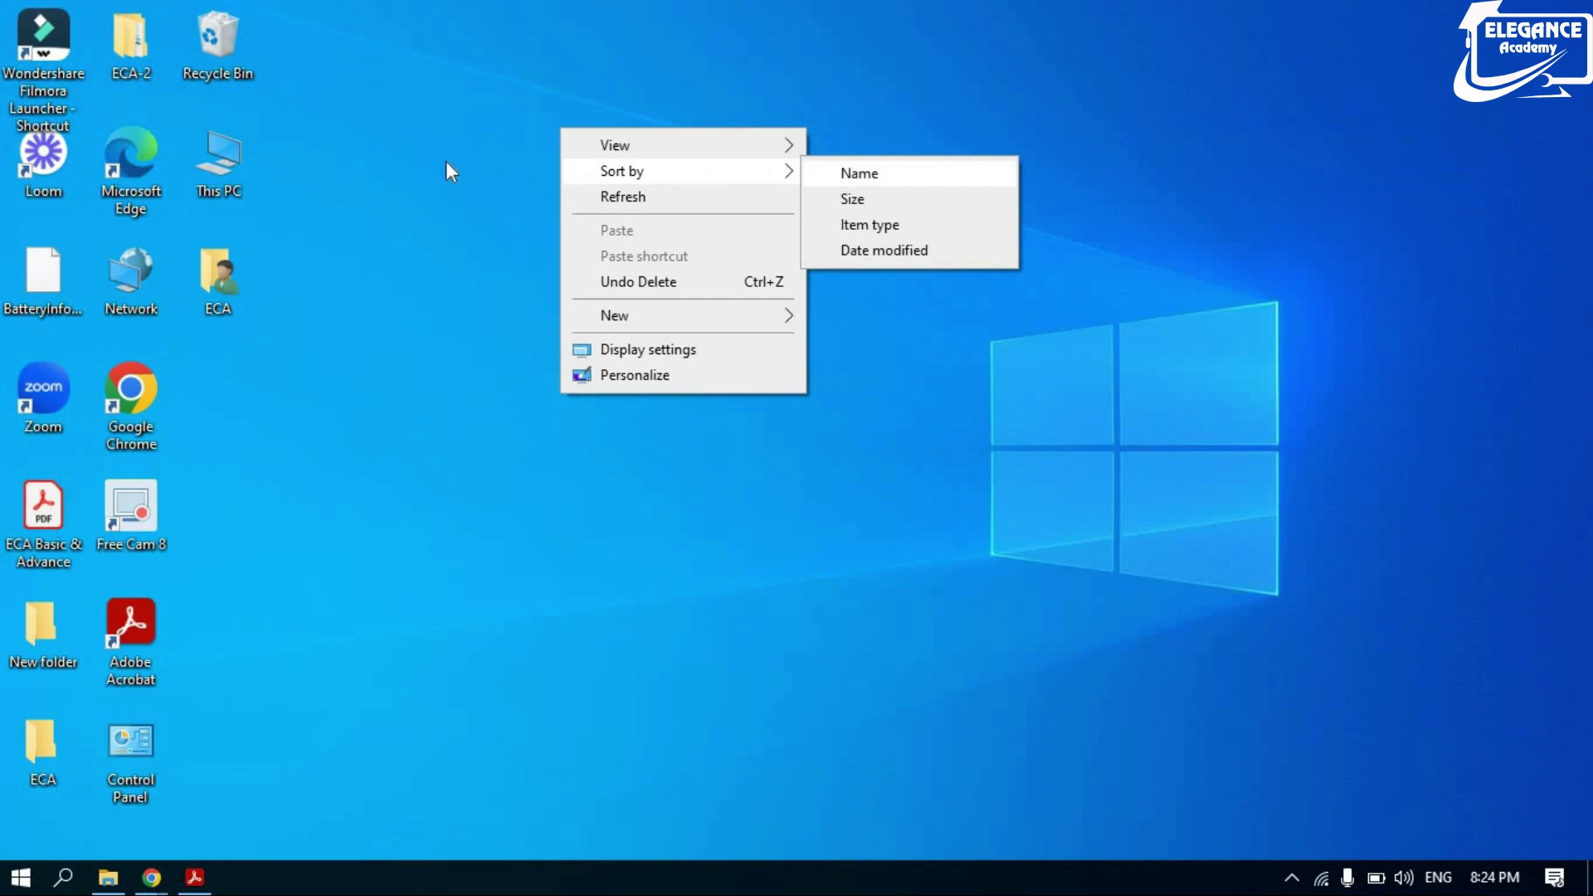
left_click(465, 141)
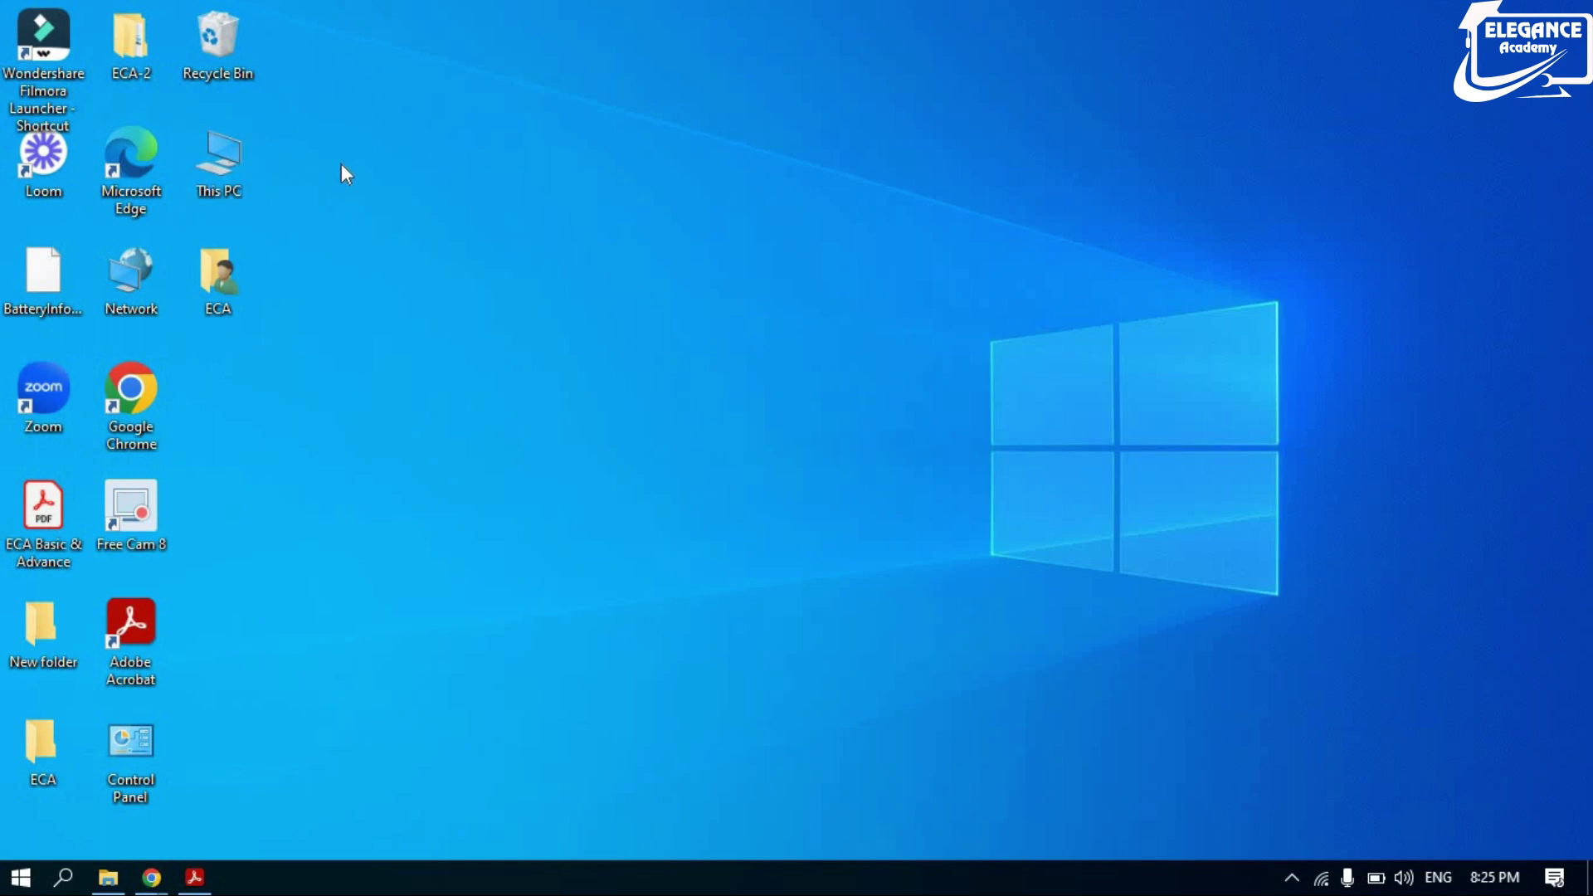
left_click(235, 176)
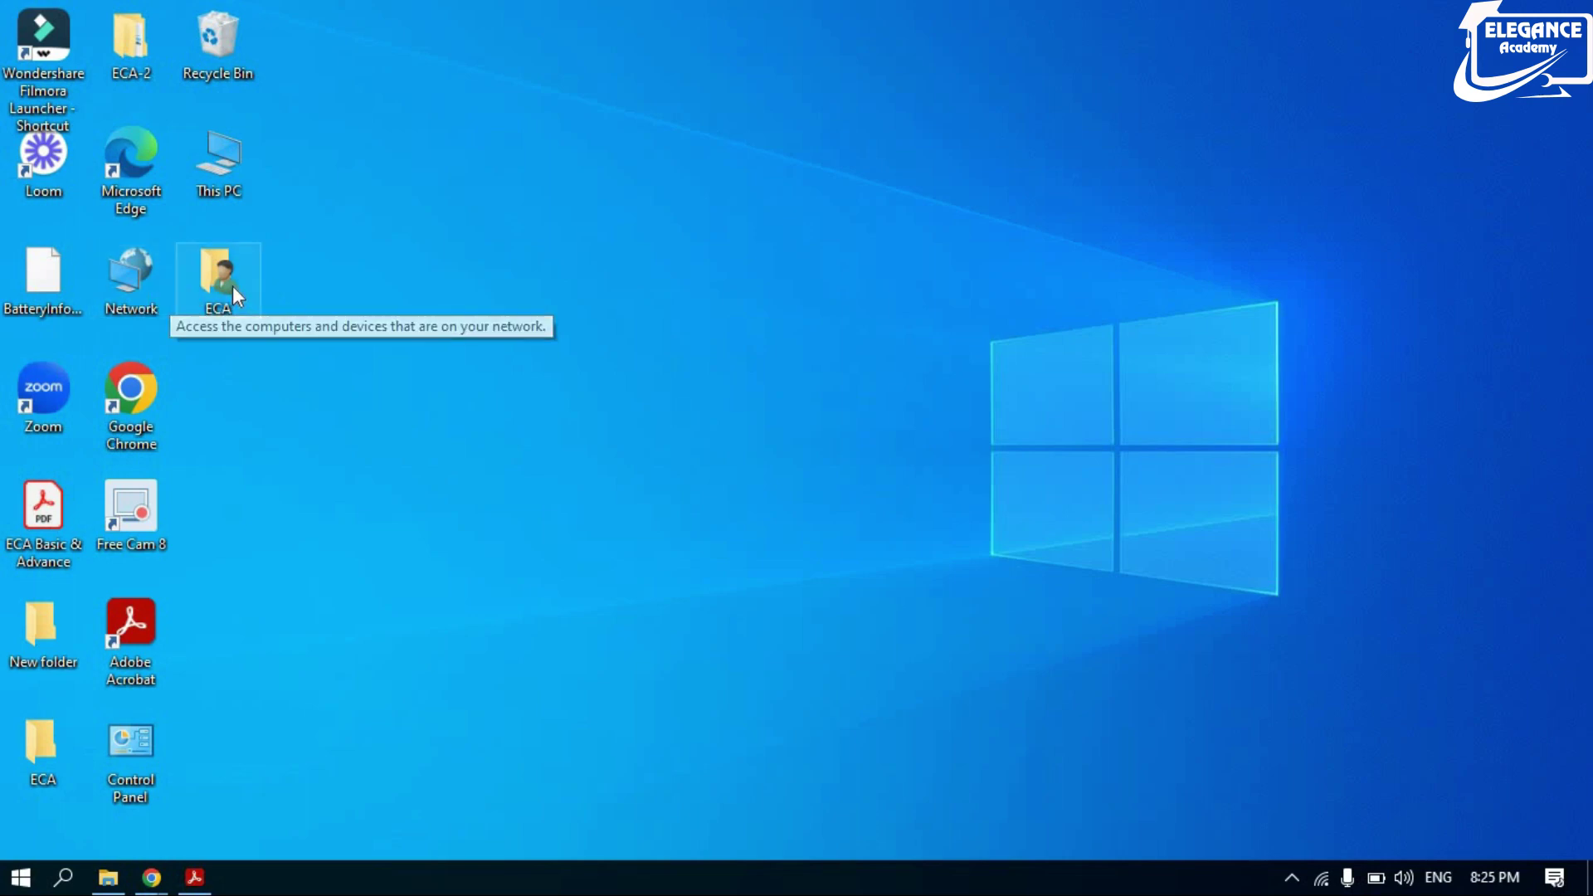
right_click(470, 139)
mouse_move(662, 180)
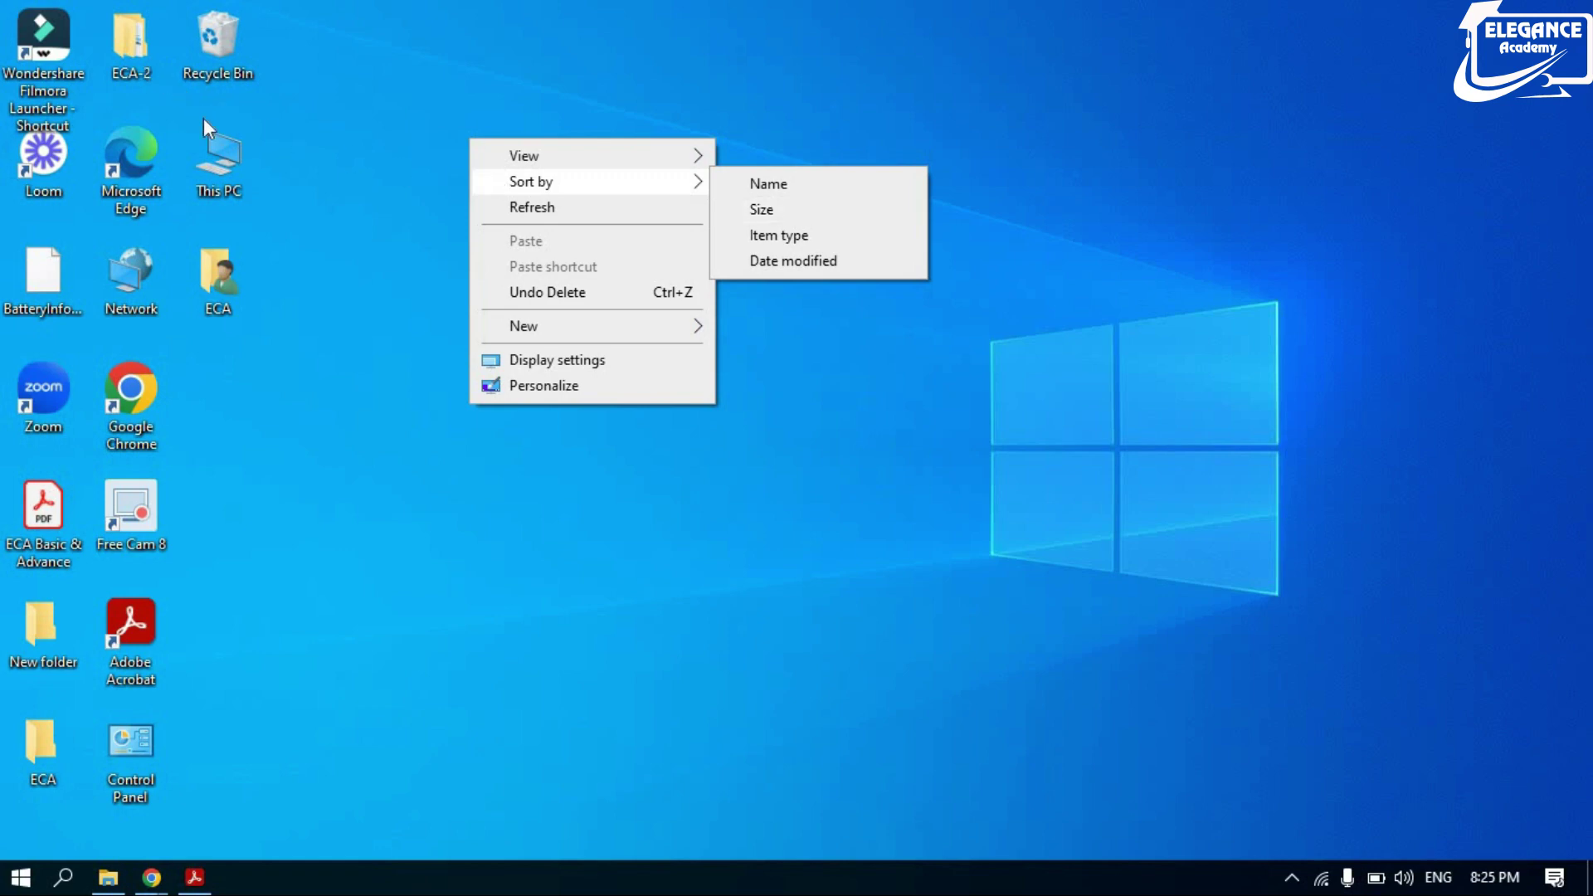
left_click(355, 160)
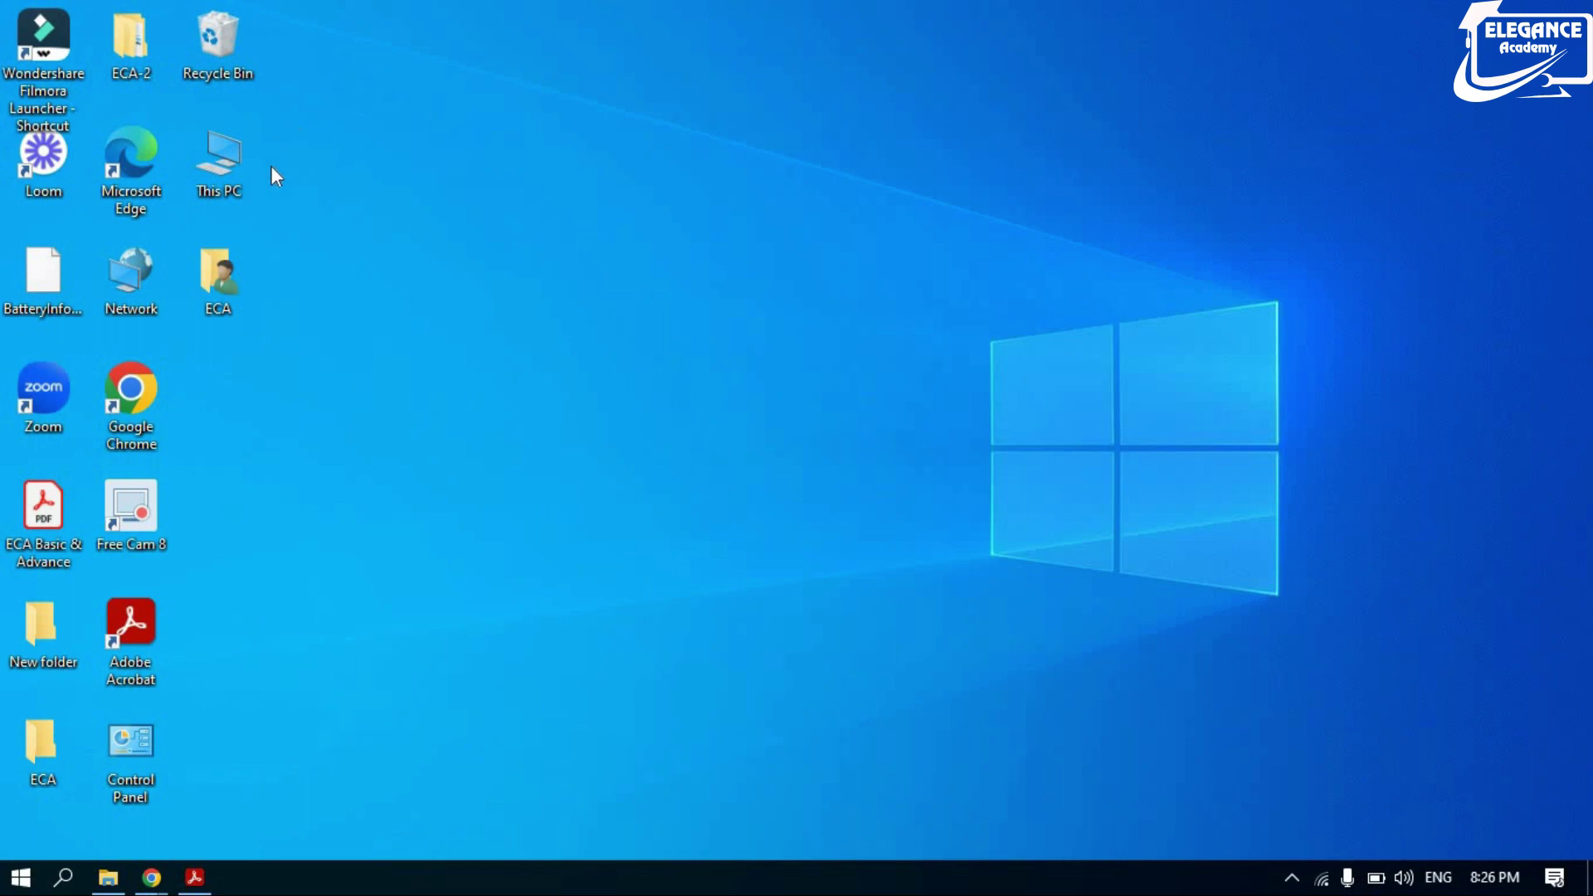
Sort the desktop icons by name.
right_click(480, 133)
mouse_move(566, 173)
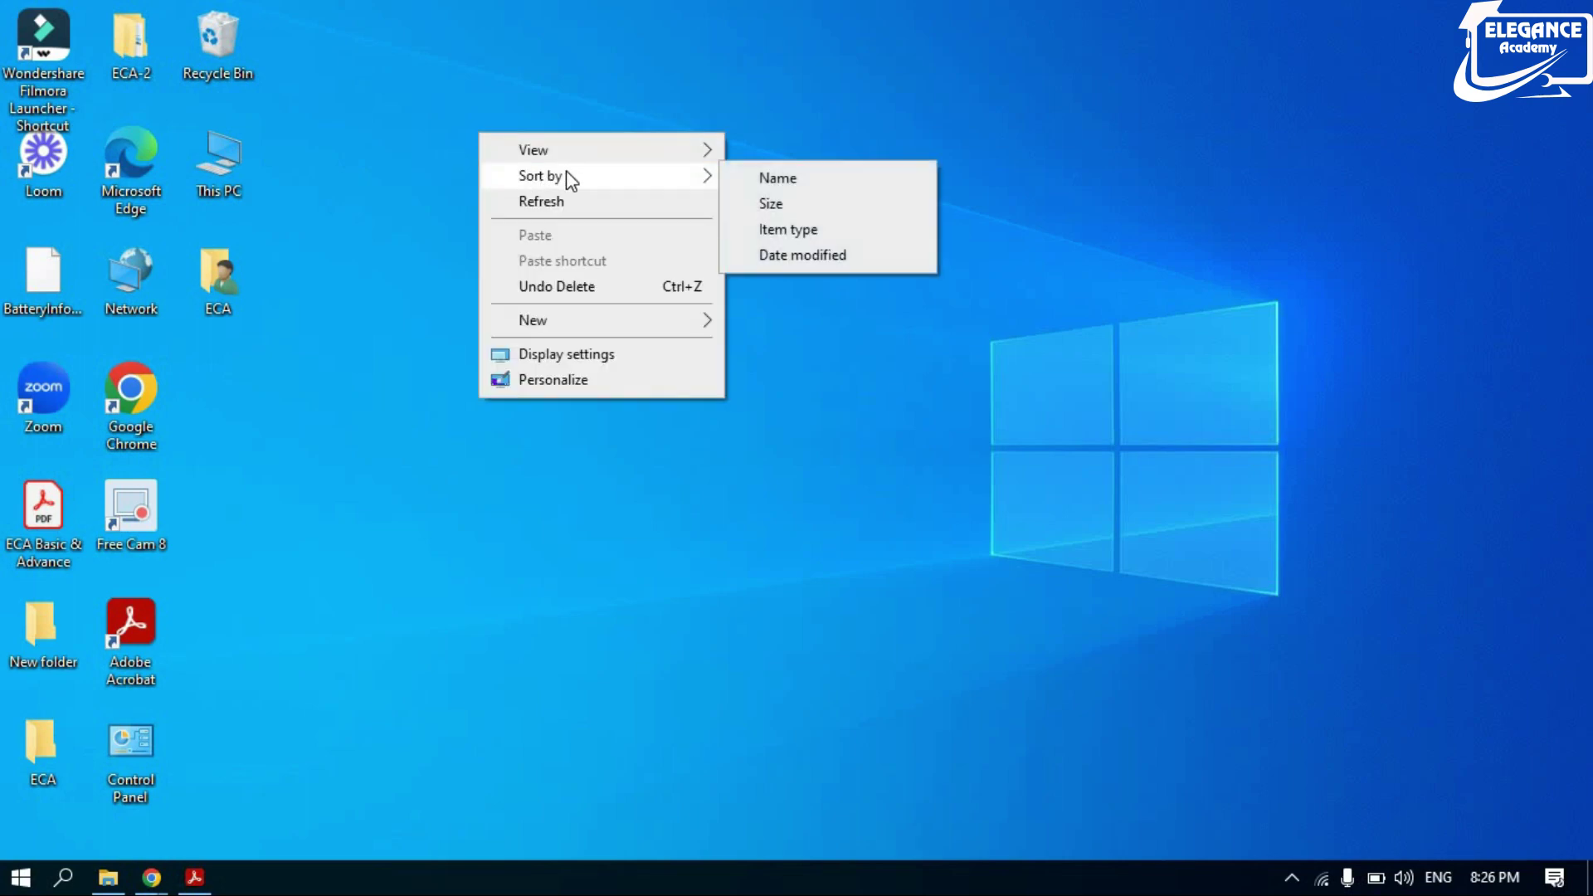
left_click(780, 184)
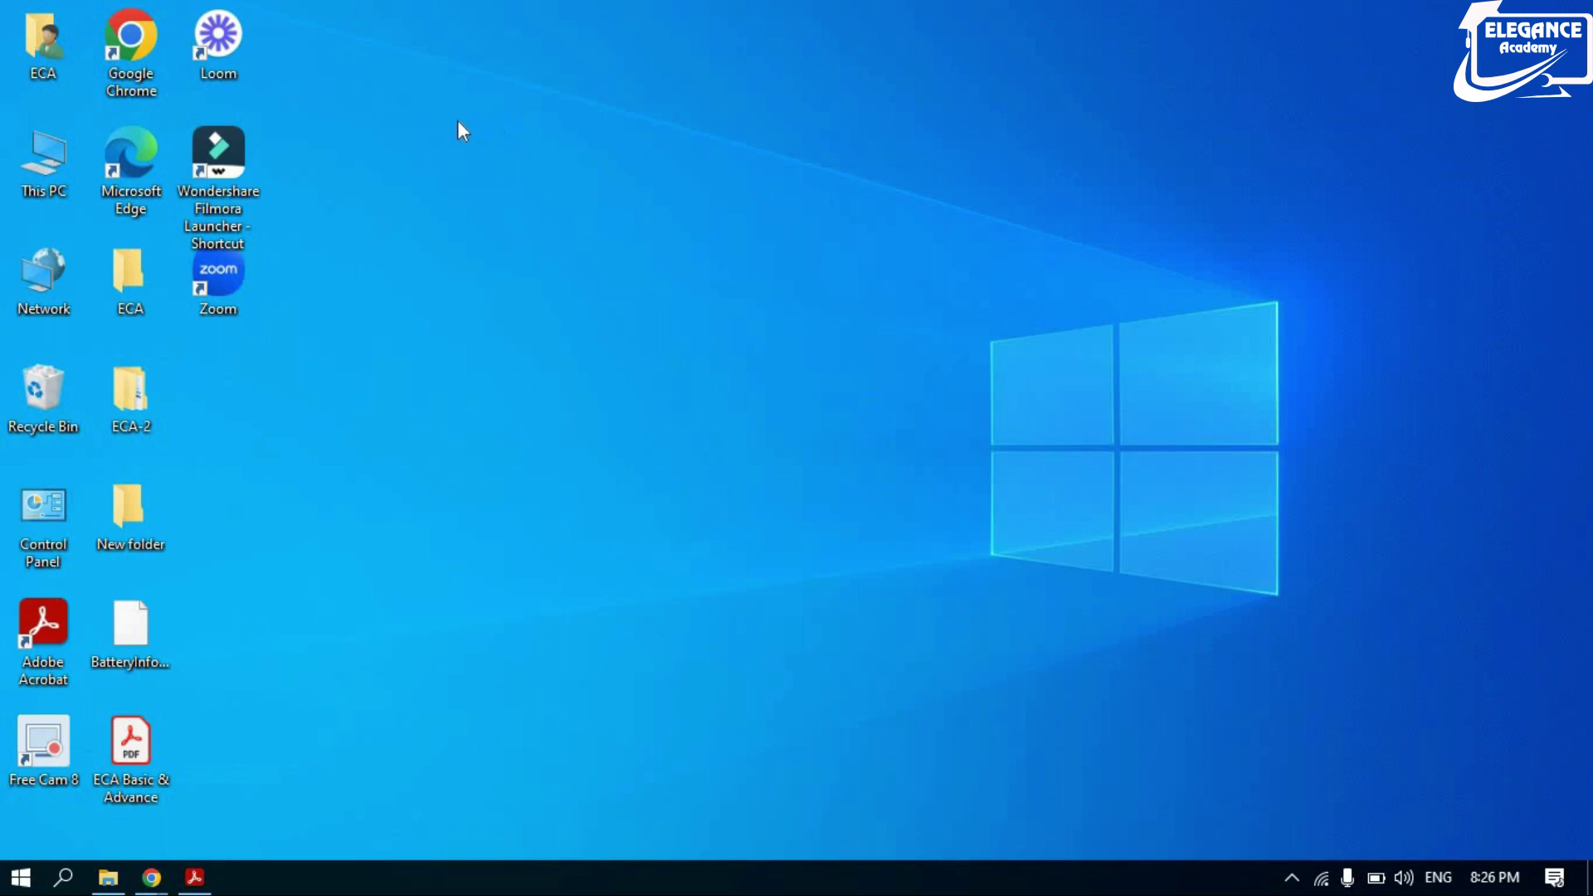
Reverse the name sorting so the desktop icons run in descending order.
right_click(661, 142)
mouse_move(880, 182)
left_click(963, 188)
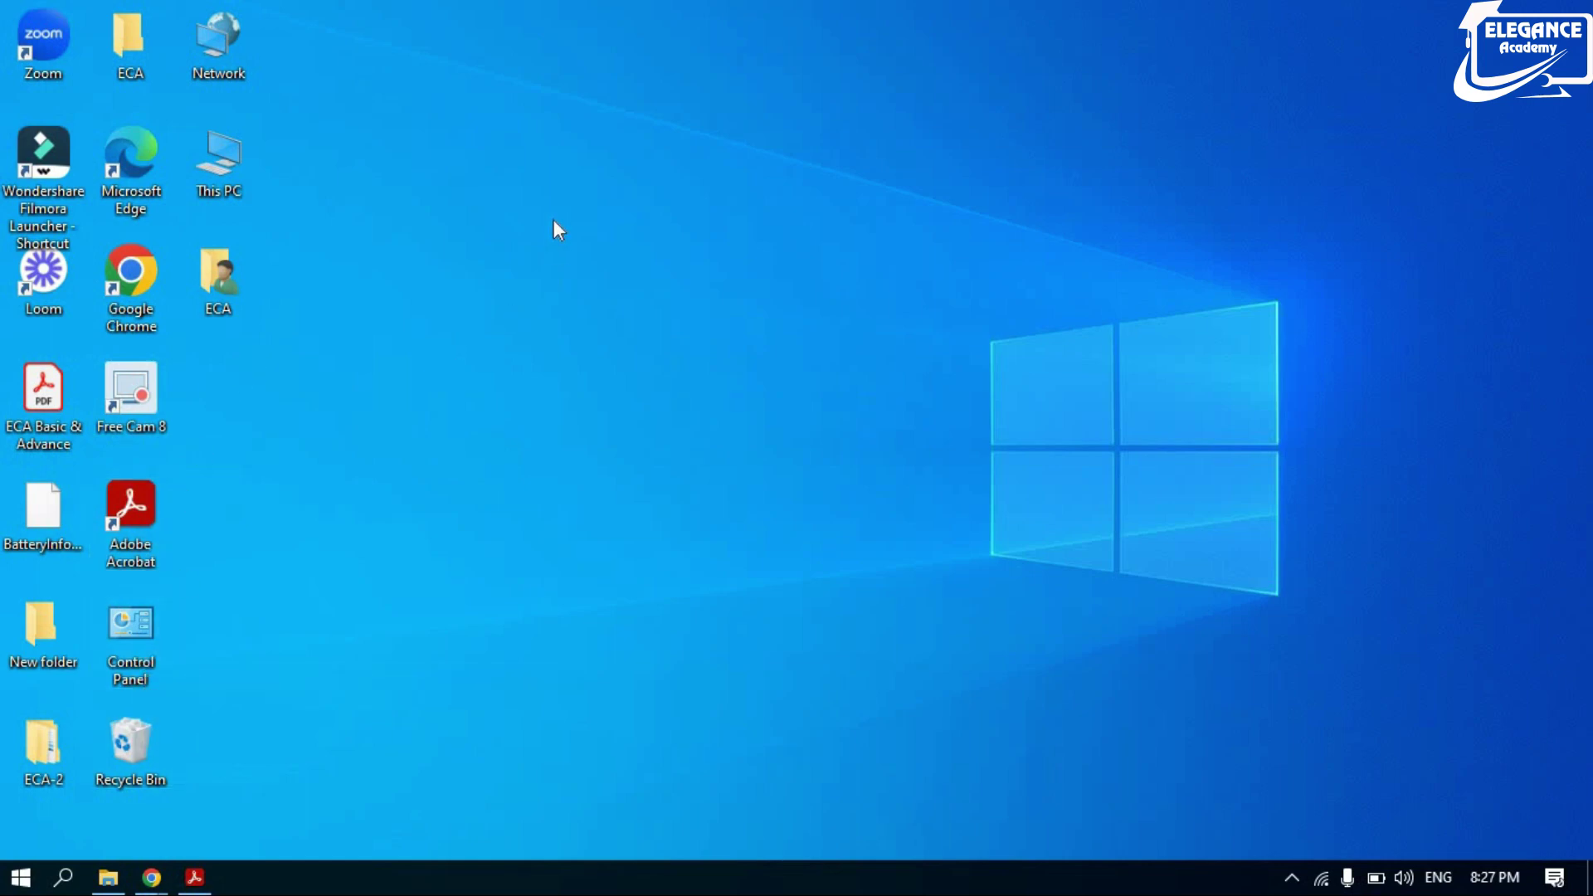
Sort the desktop icons by name once more to return them to ascending order.
right_click(630, 255)
mouse_move(789, 263)
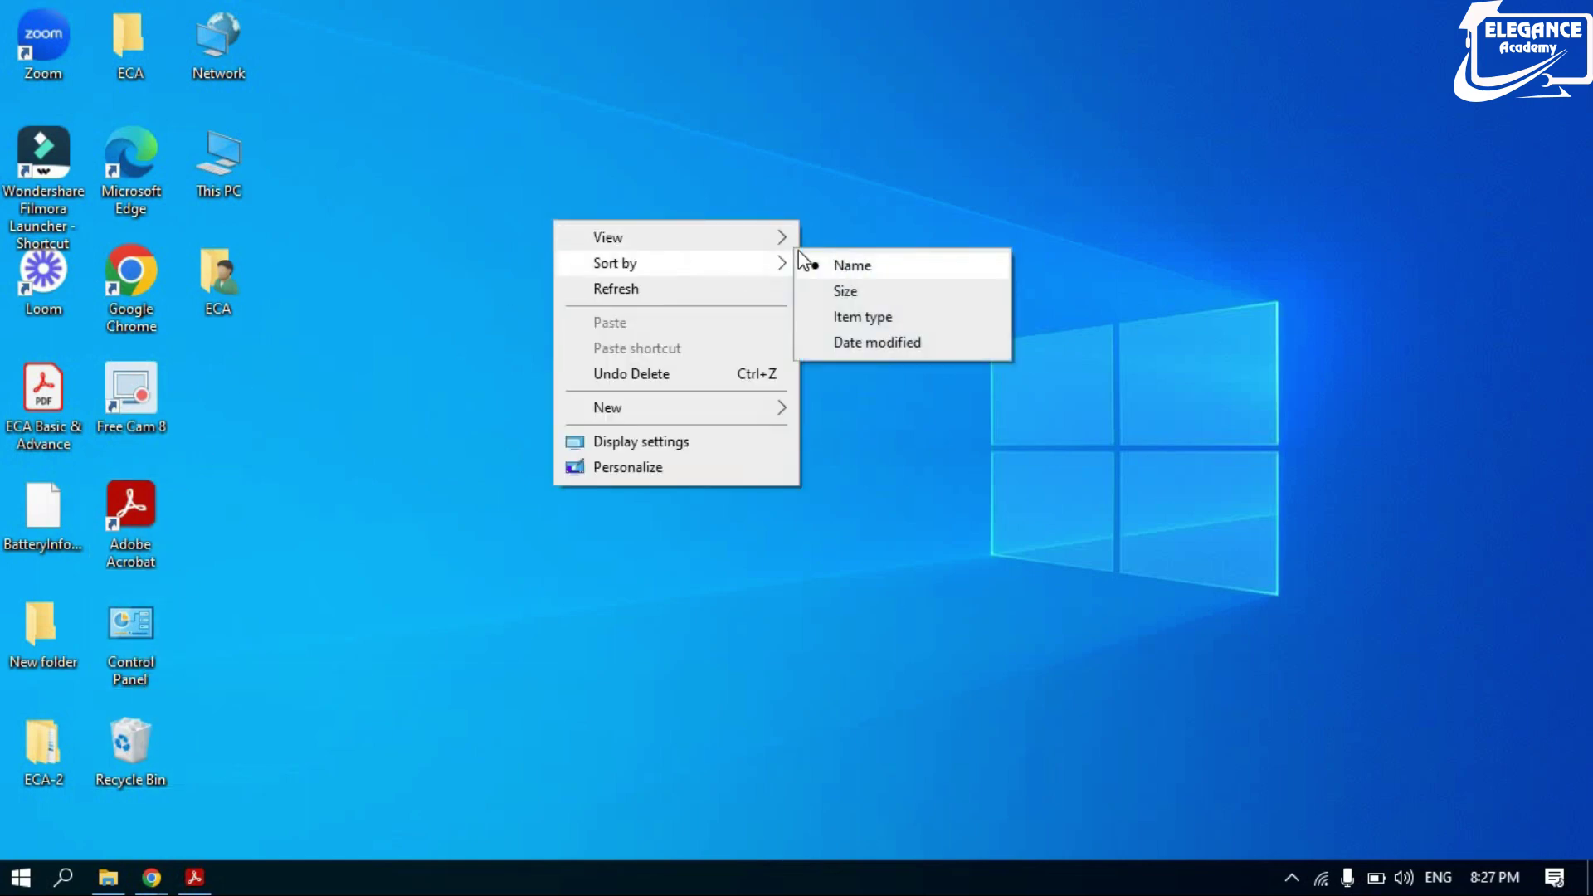
left_click(842, 264)
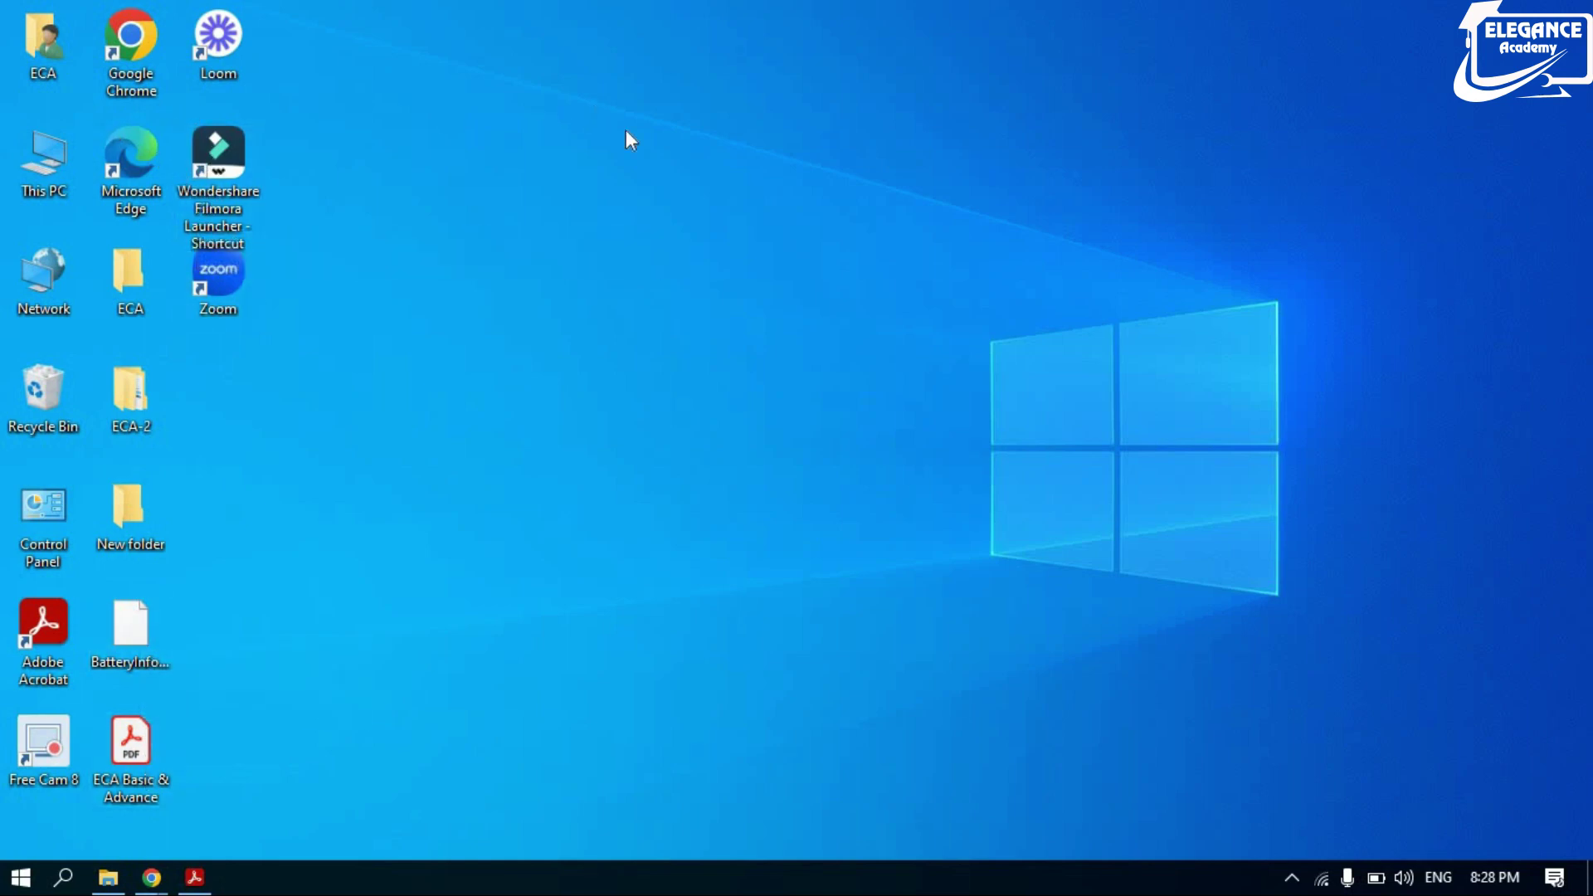
Sort the desktop icons by size.
right_click(546, 102)
mouse_move(615, 147)
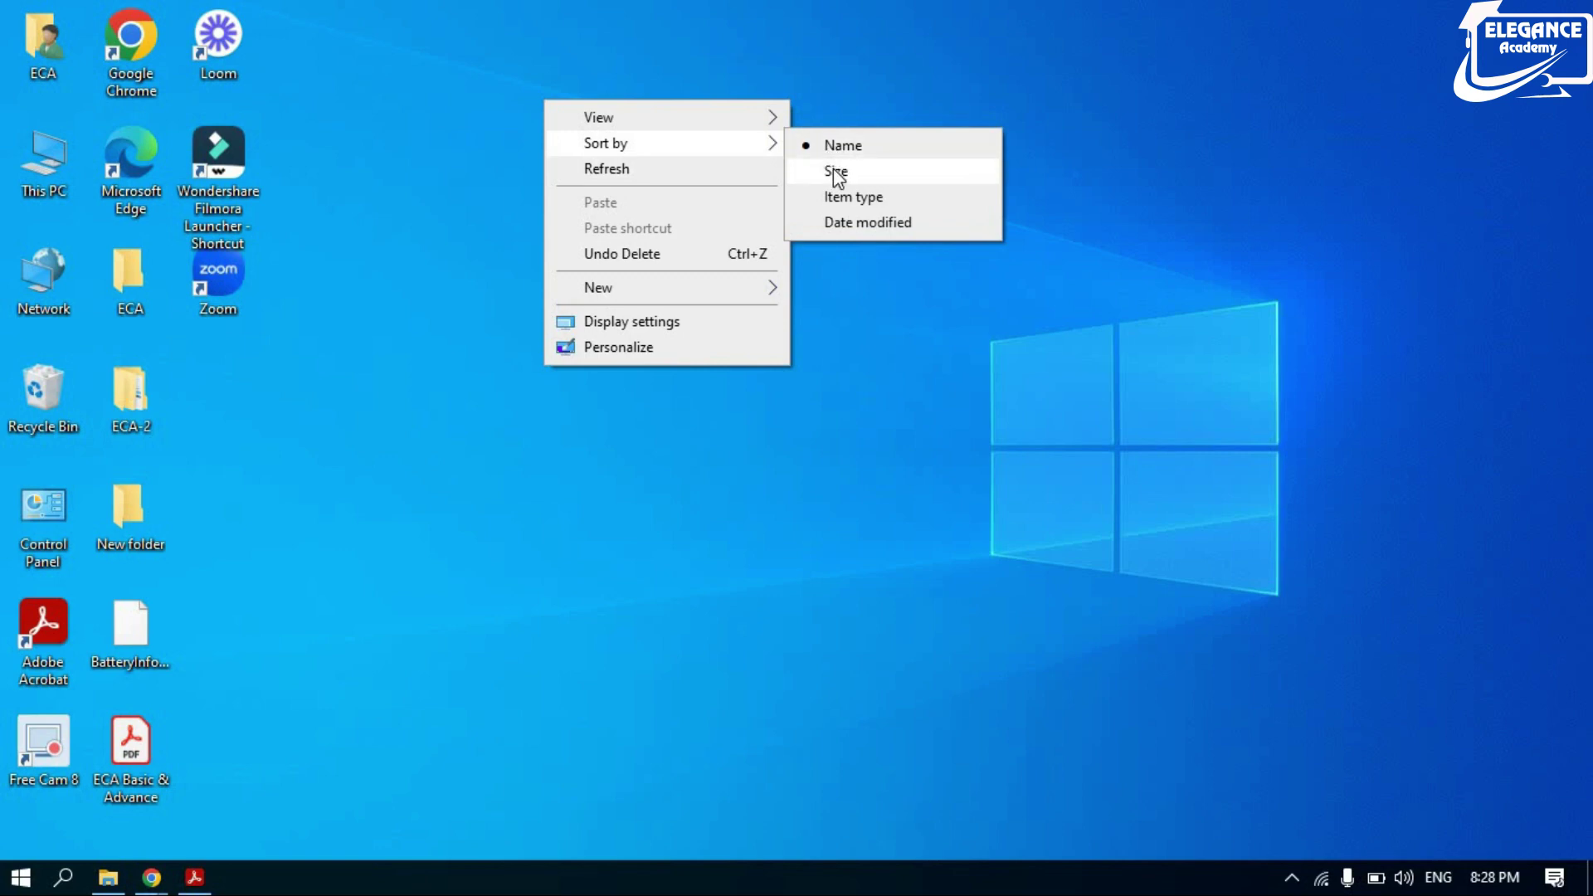
left_click(837, 173)
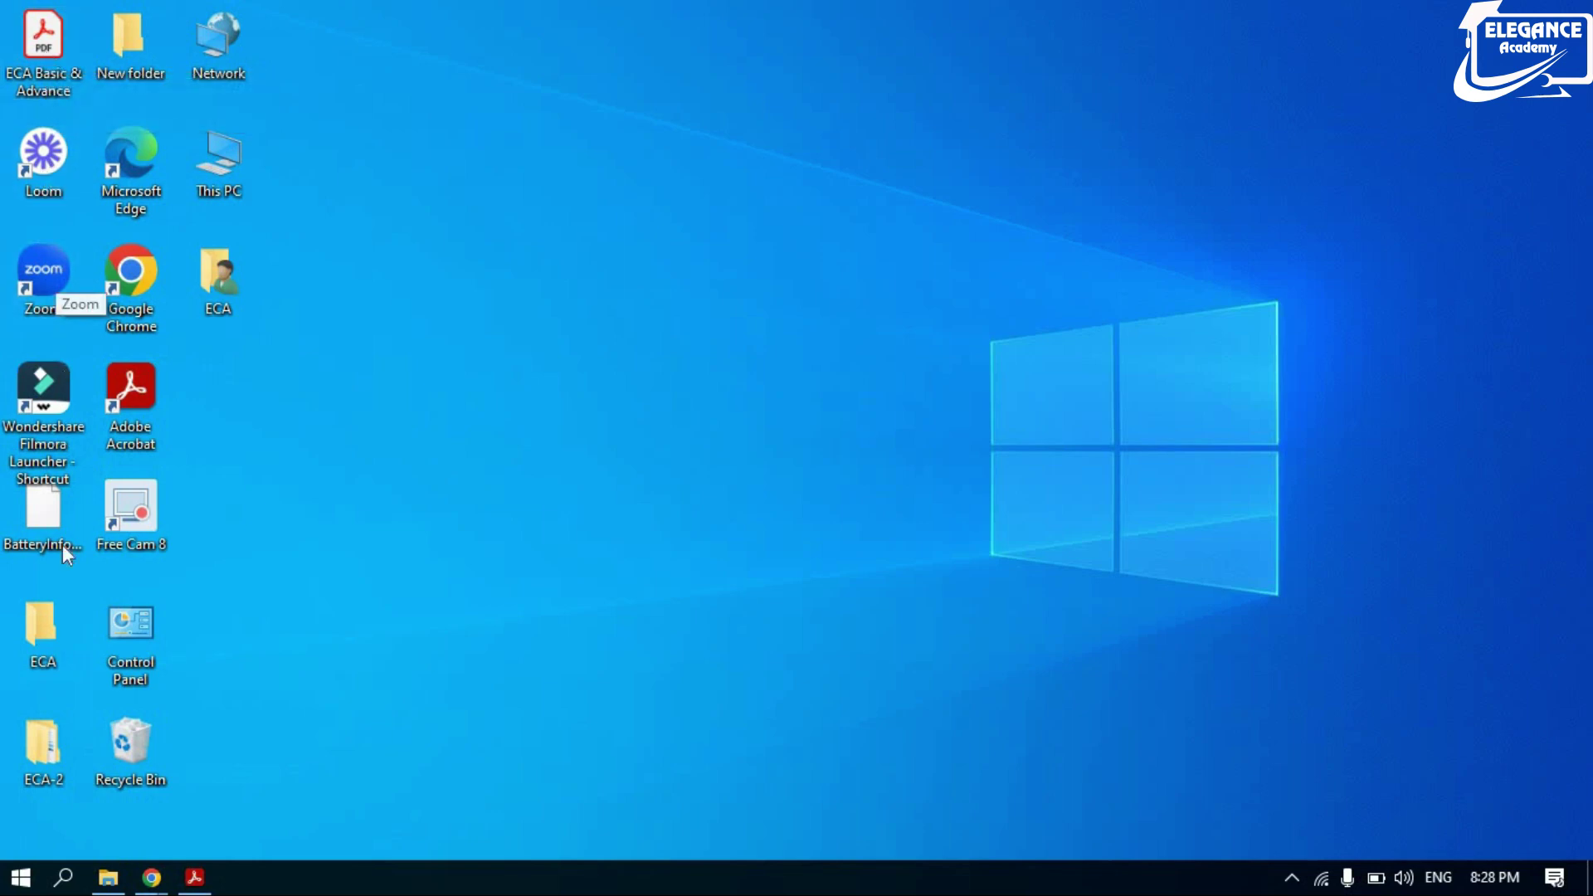
Check the sizes of the ECA and ECA-2 desktop folders in their properties.
left_click(38, 639)
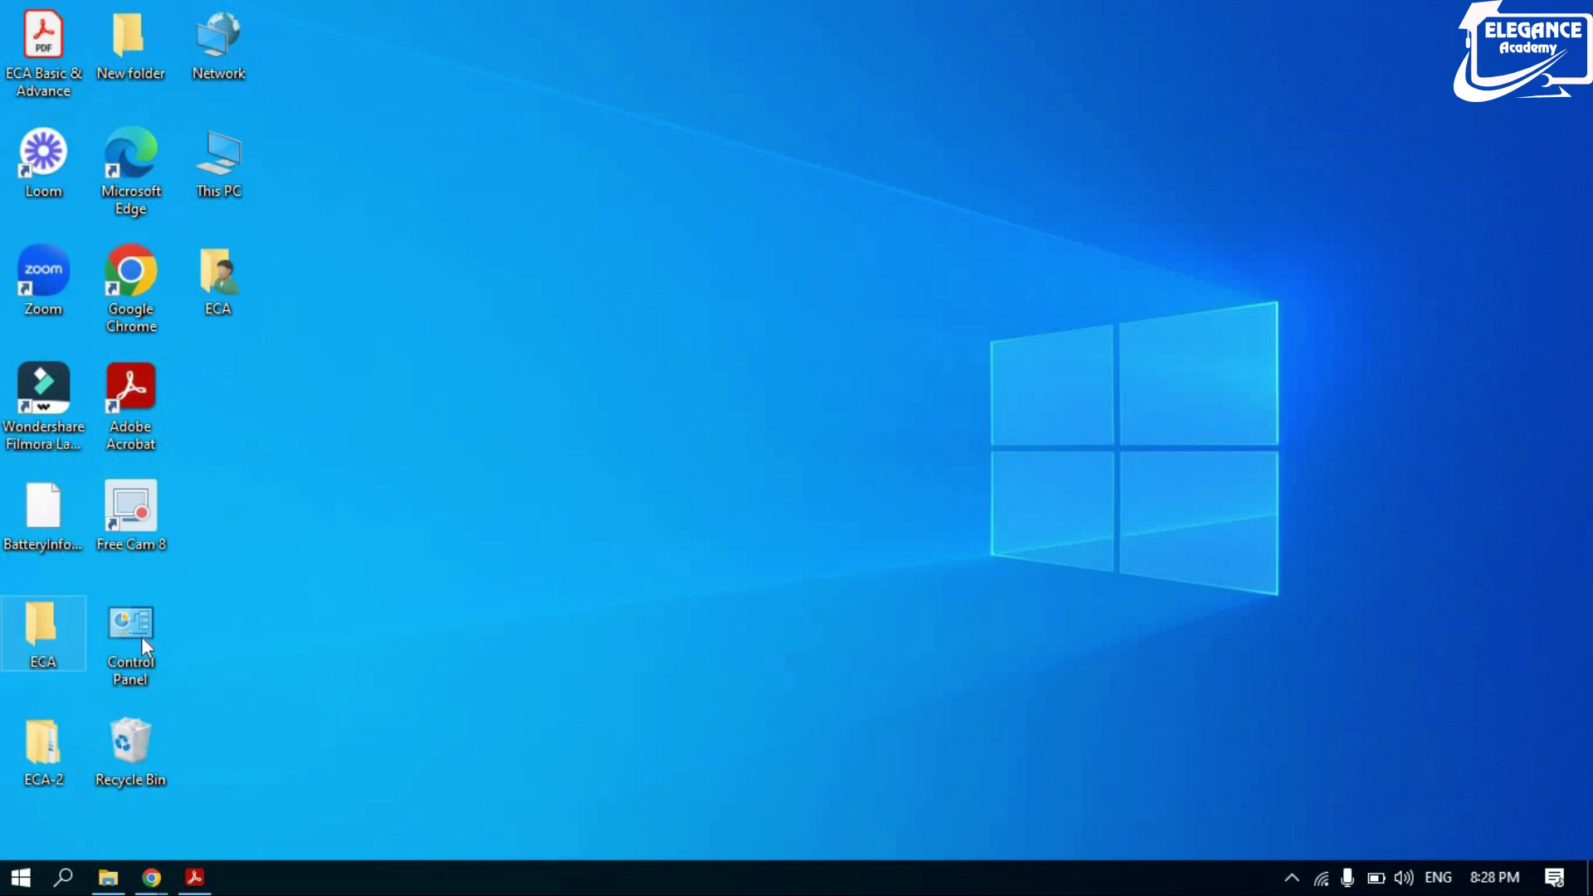
right_click(40, 638)
left_click(110, 619)
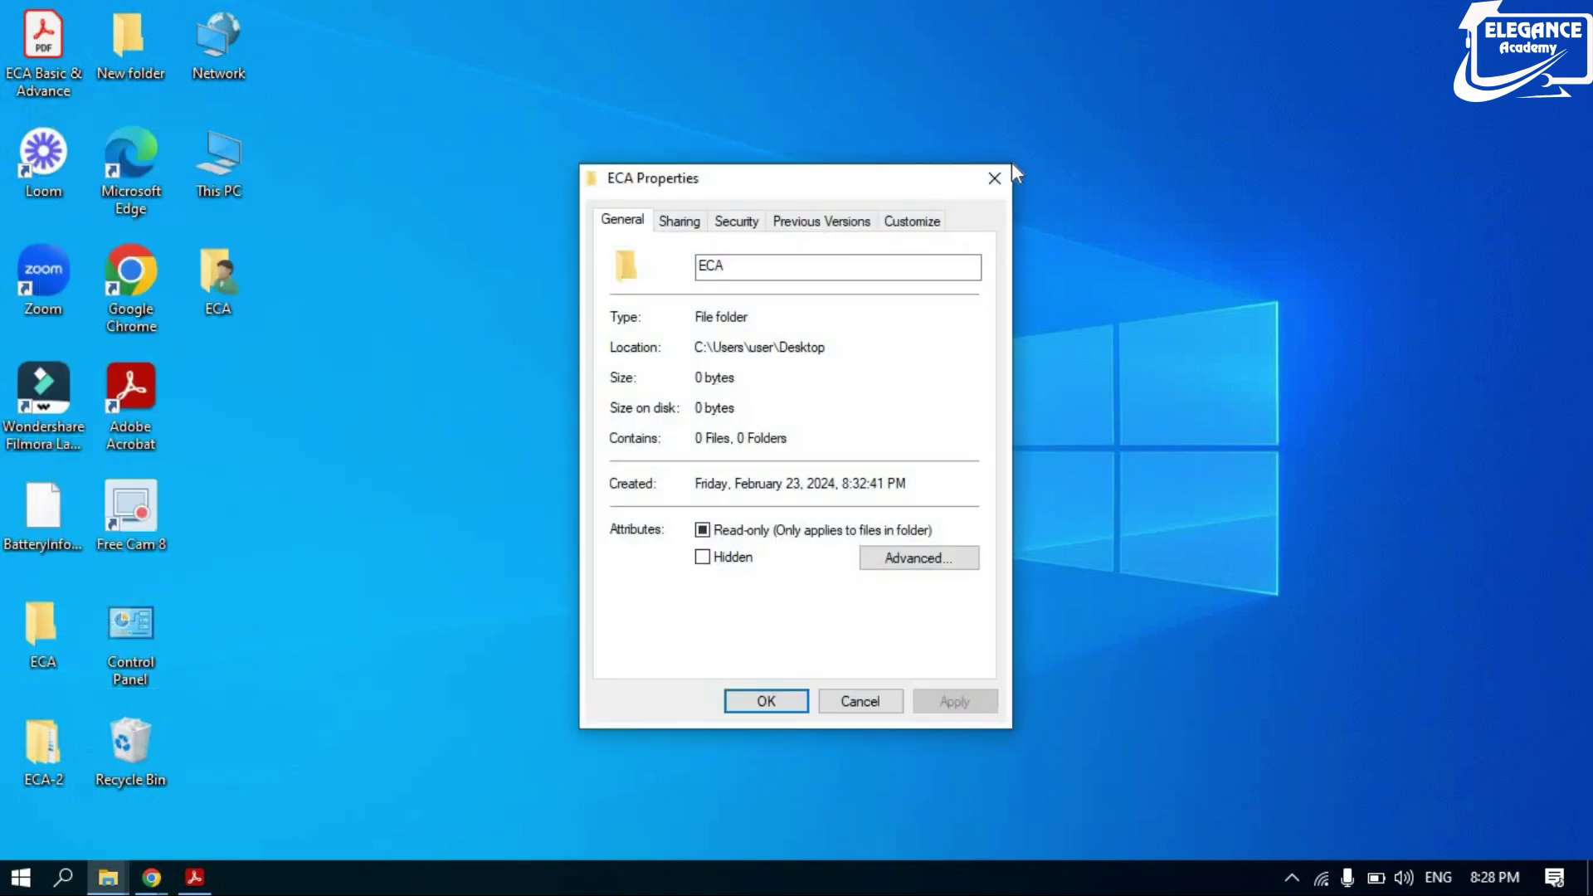
left_click(1002, 172)
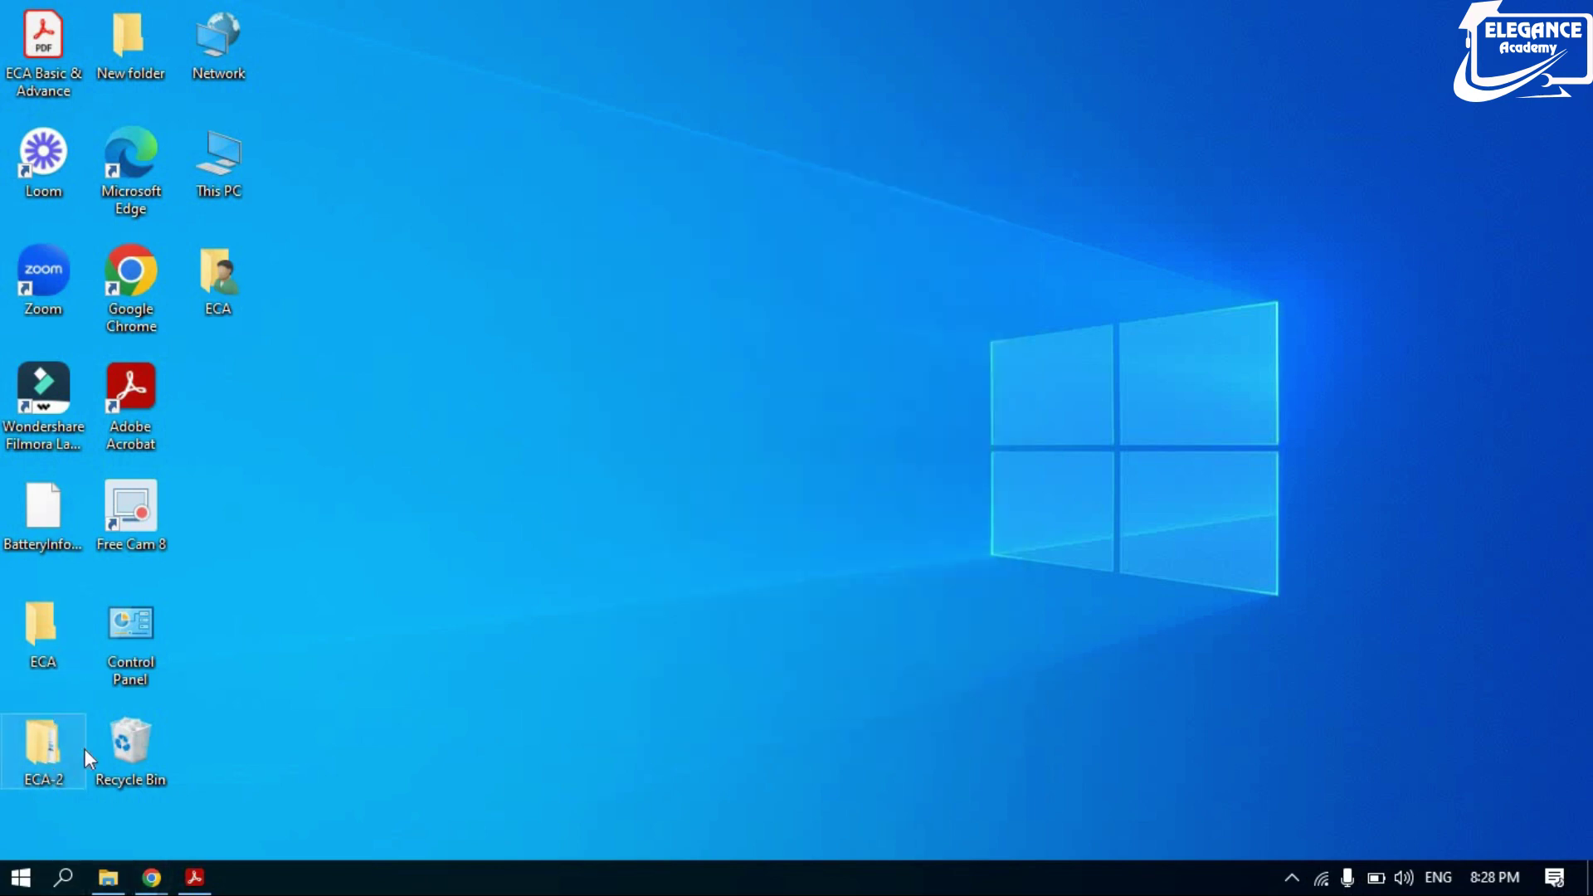
right_click(44, 761)
left_click(101, 742)
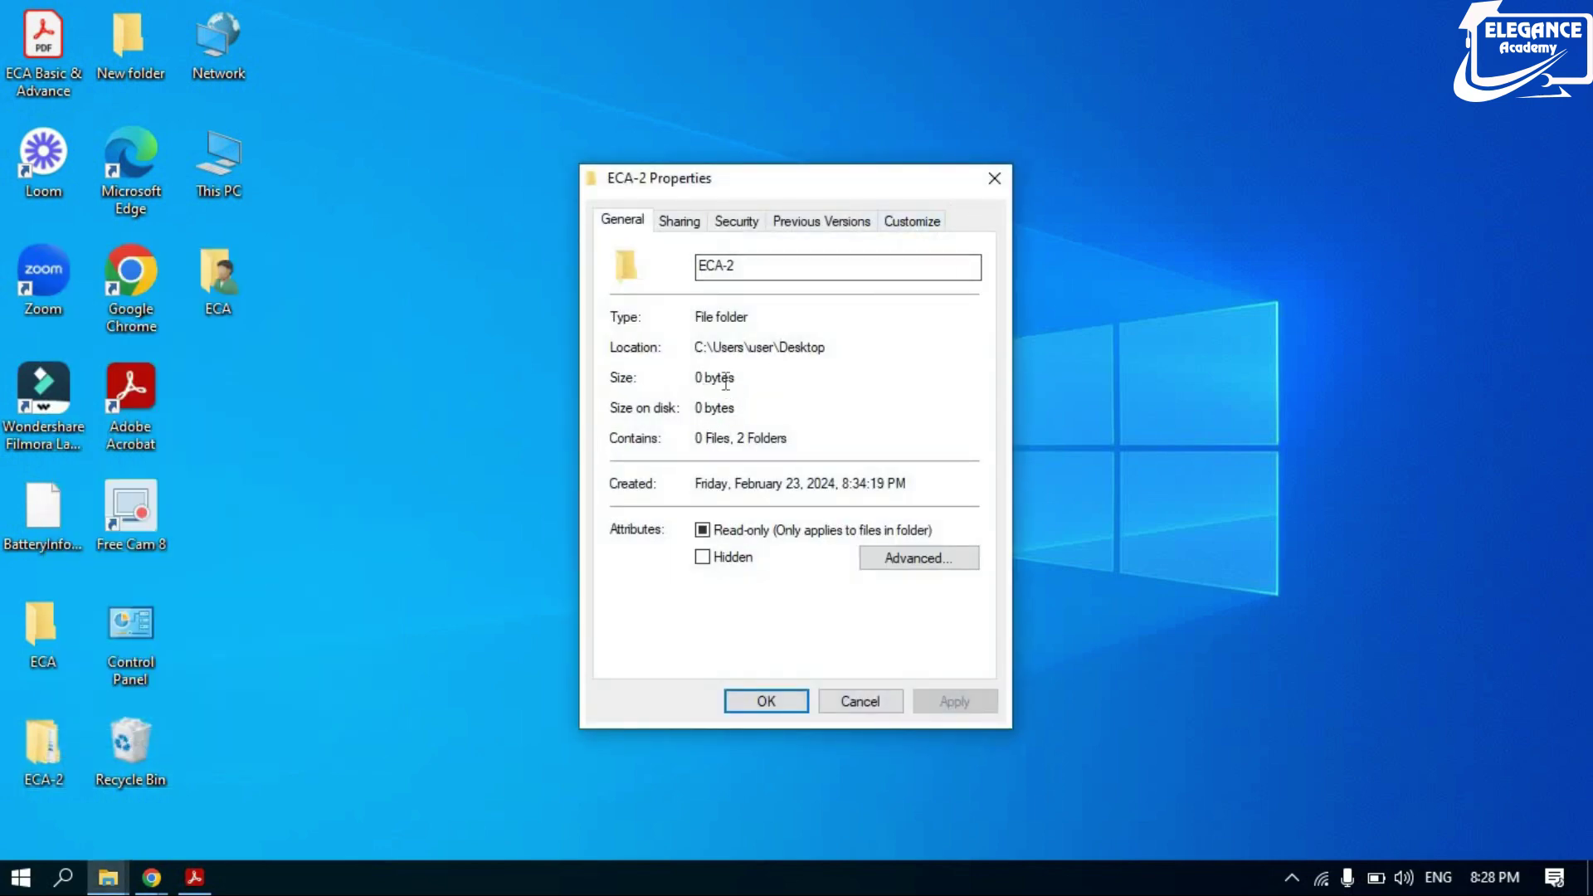
left_click(994, 178)
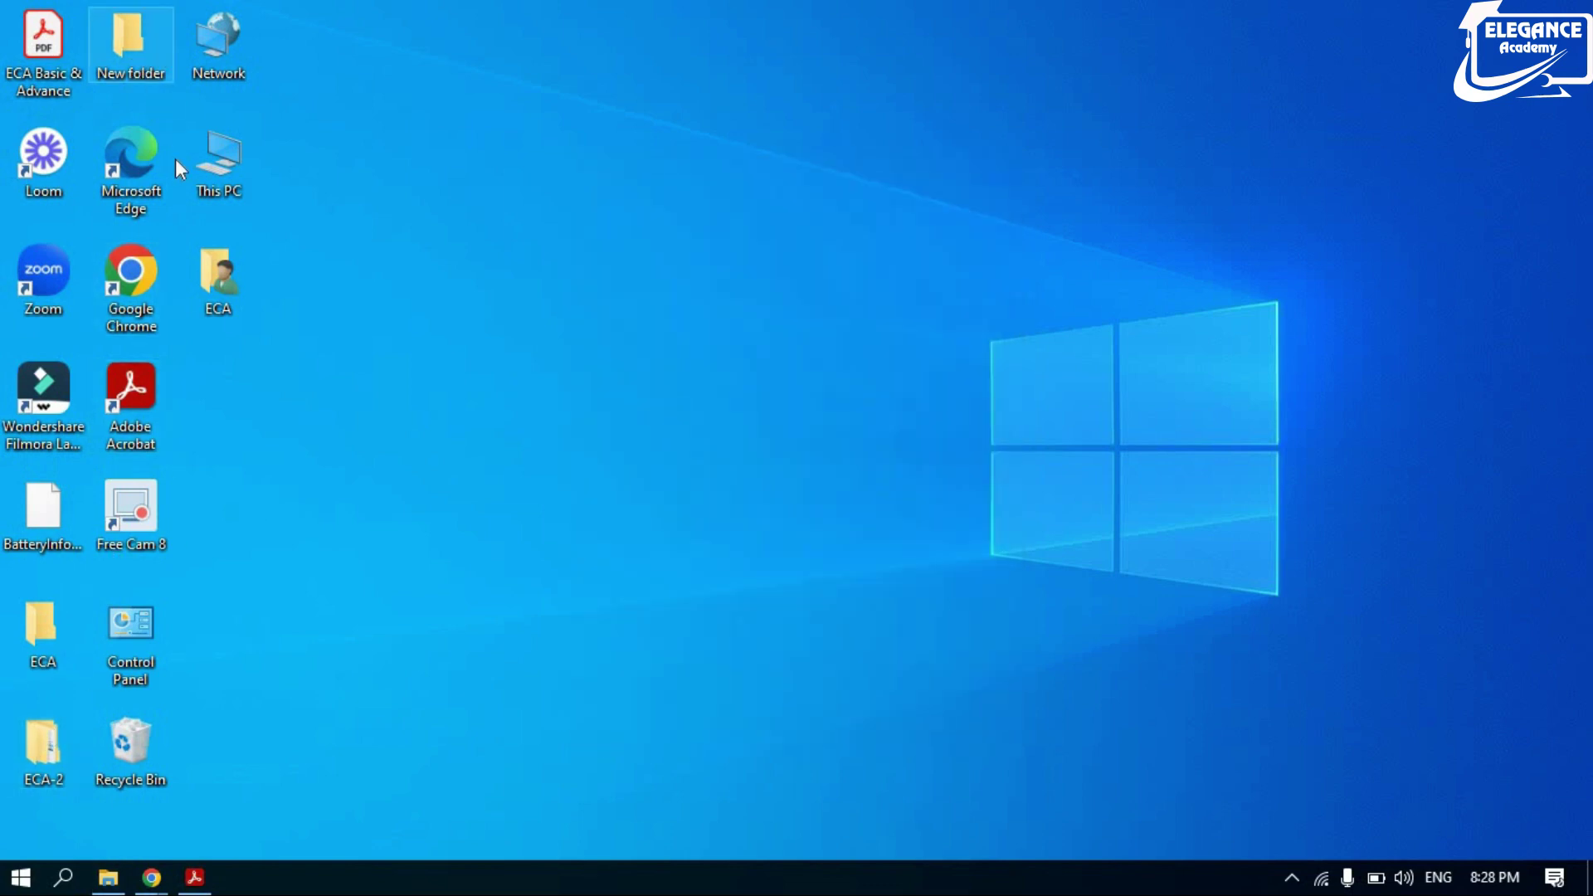
right_click(158, 47)
left_click(545, 359)
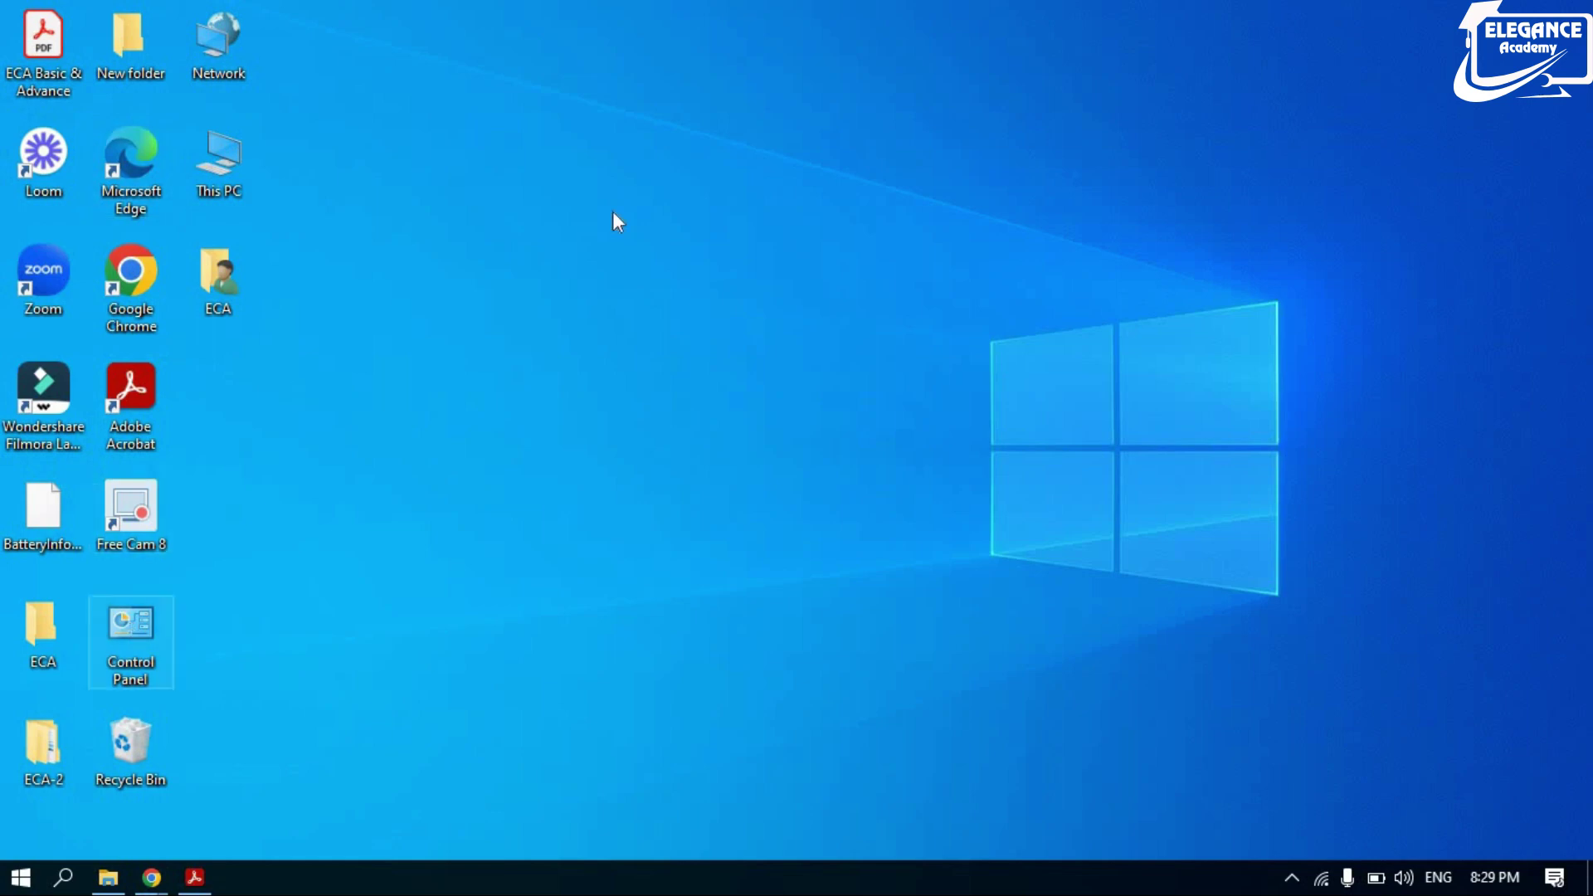
Sort the desktop icons by item type.
right_click(584, 170)
mouse_move(795, 222)
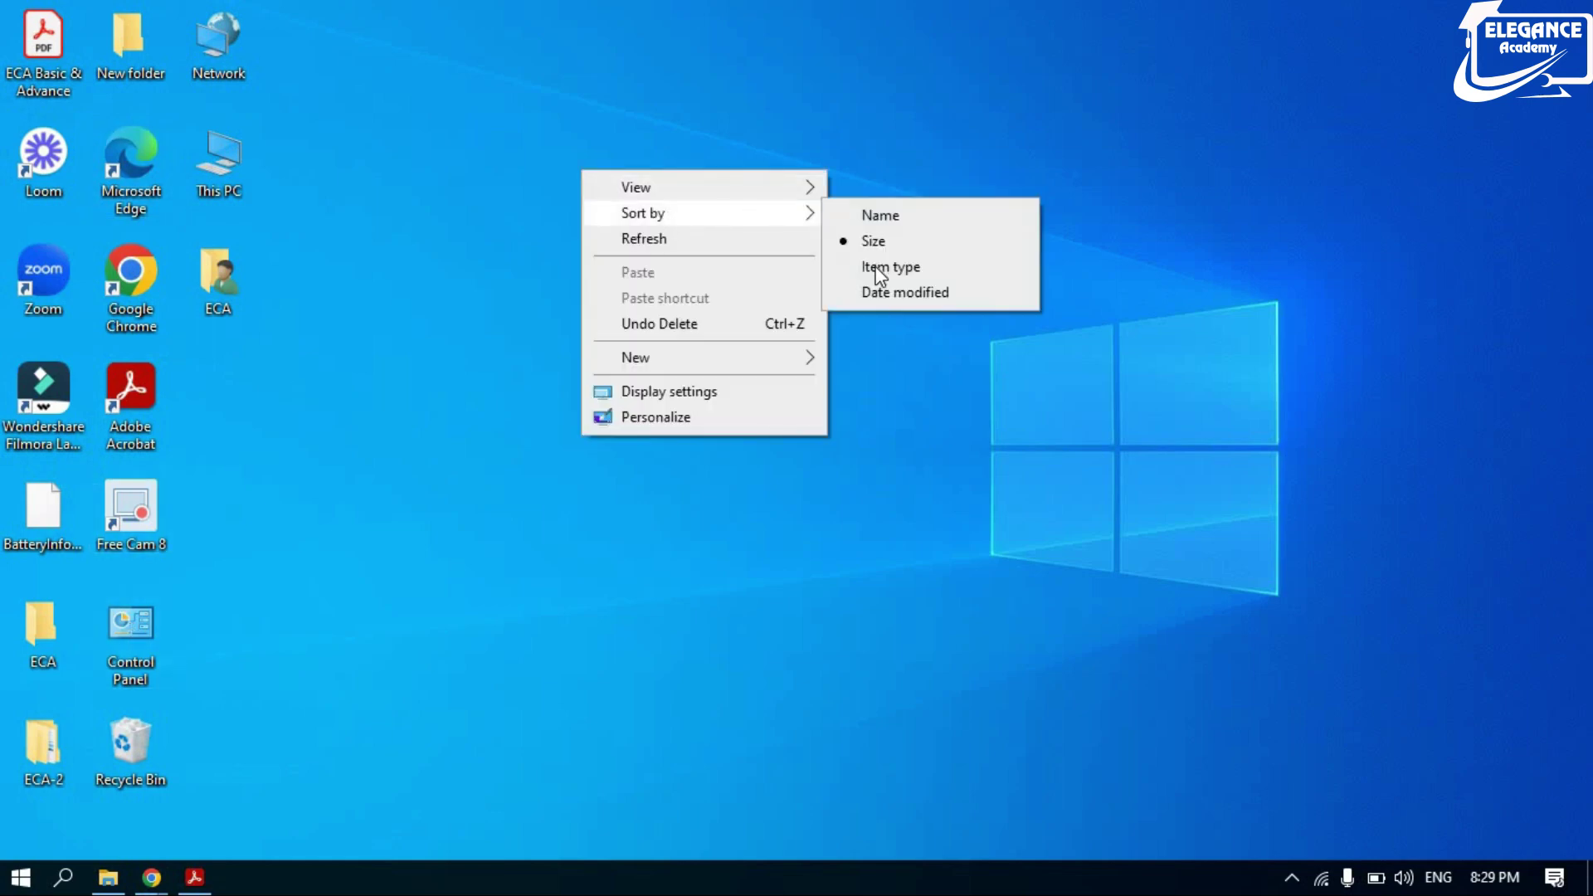
left_click(877, 270)
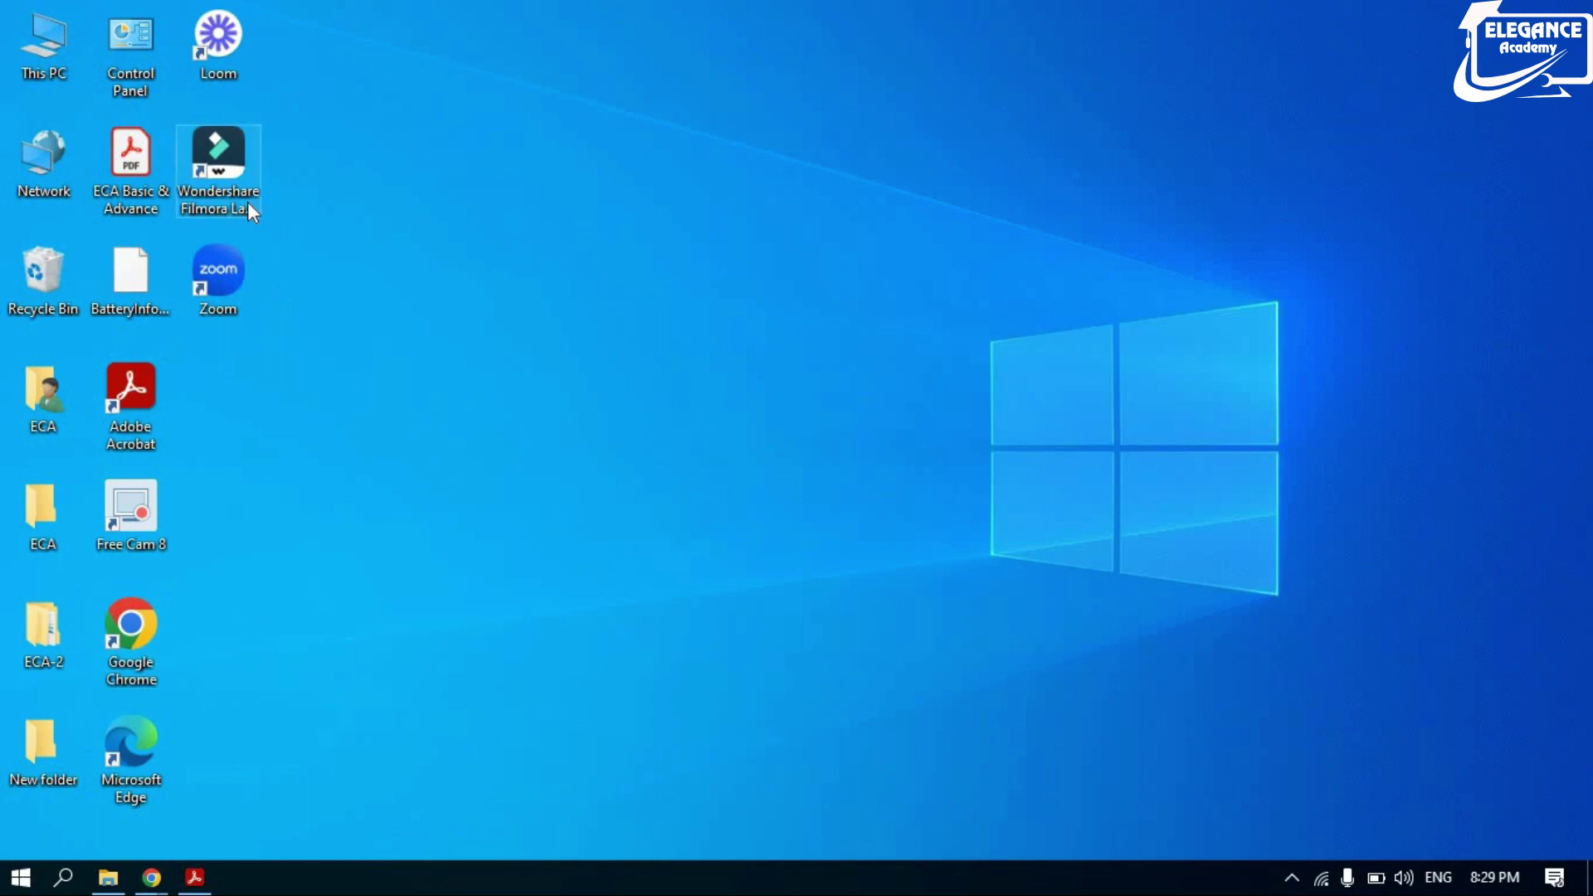
Sort the desktop icons by date modified.
right_click(586, 200)
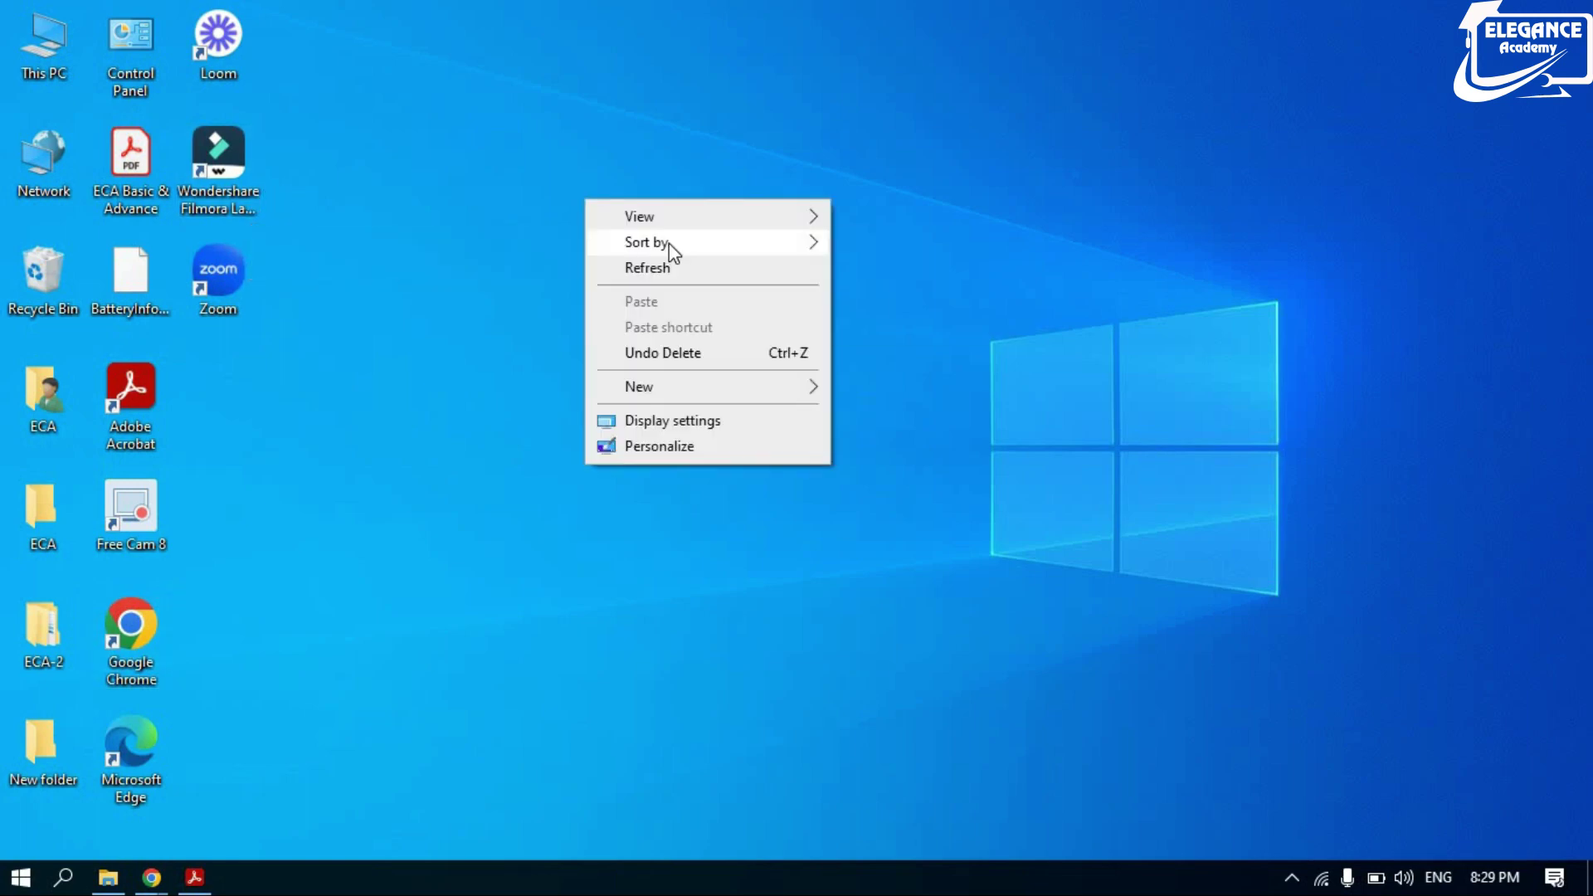
mouse_move(669, 246)
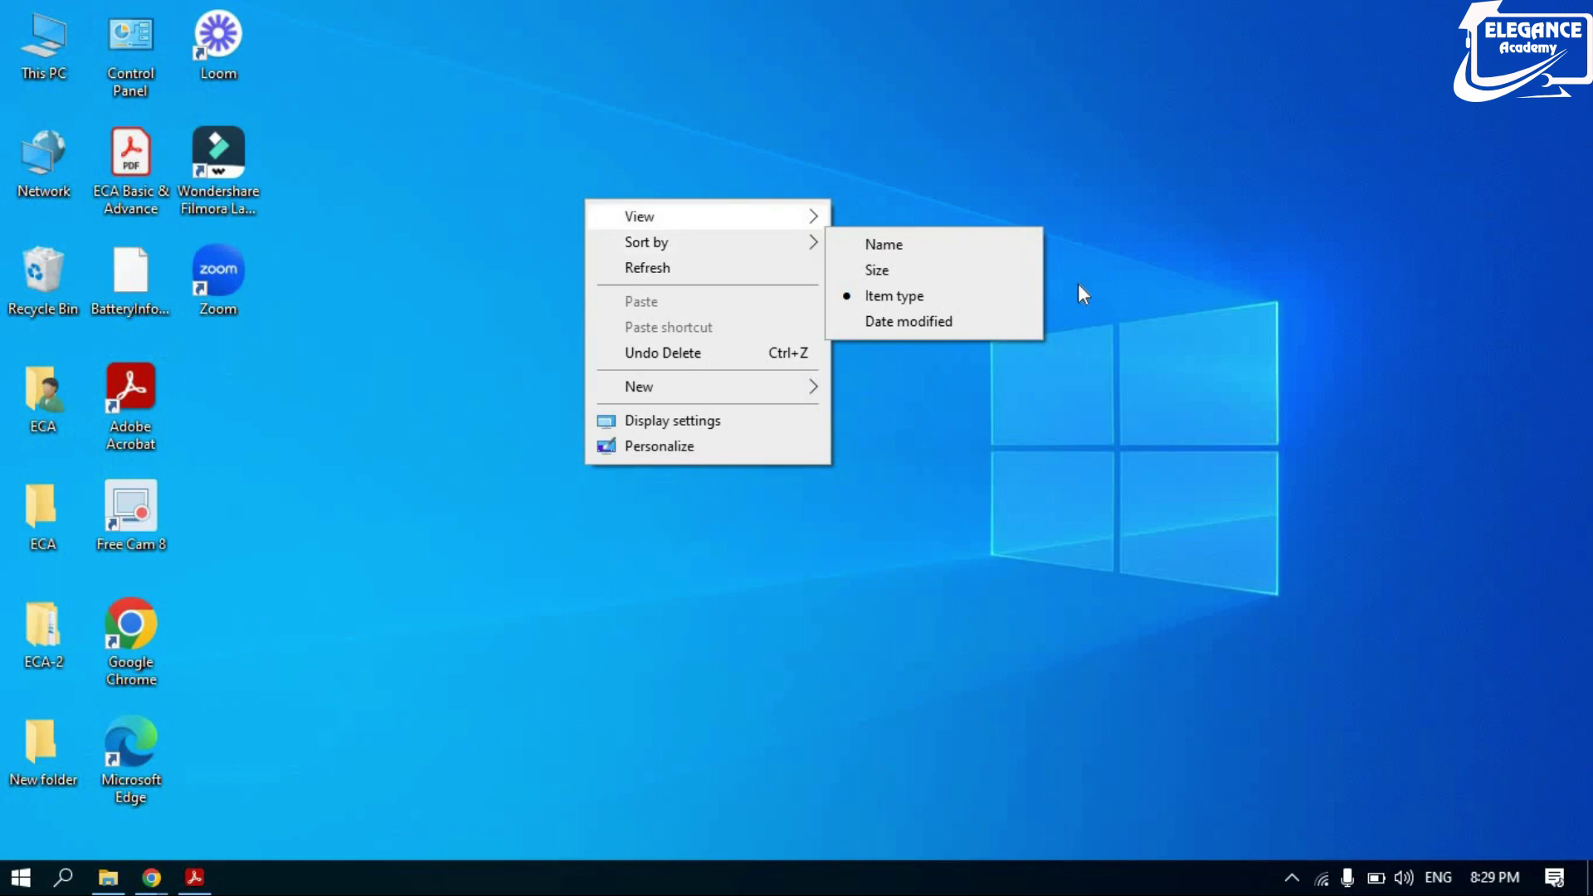
mouse_move(789, 242)
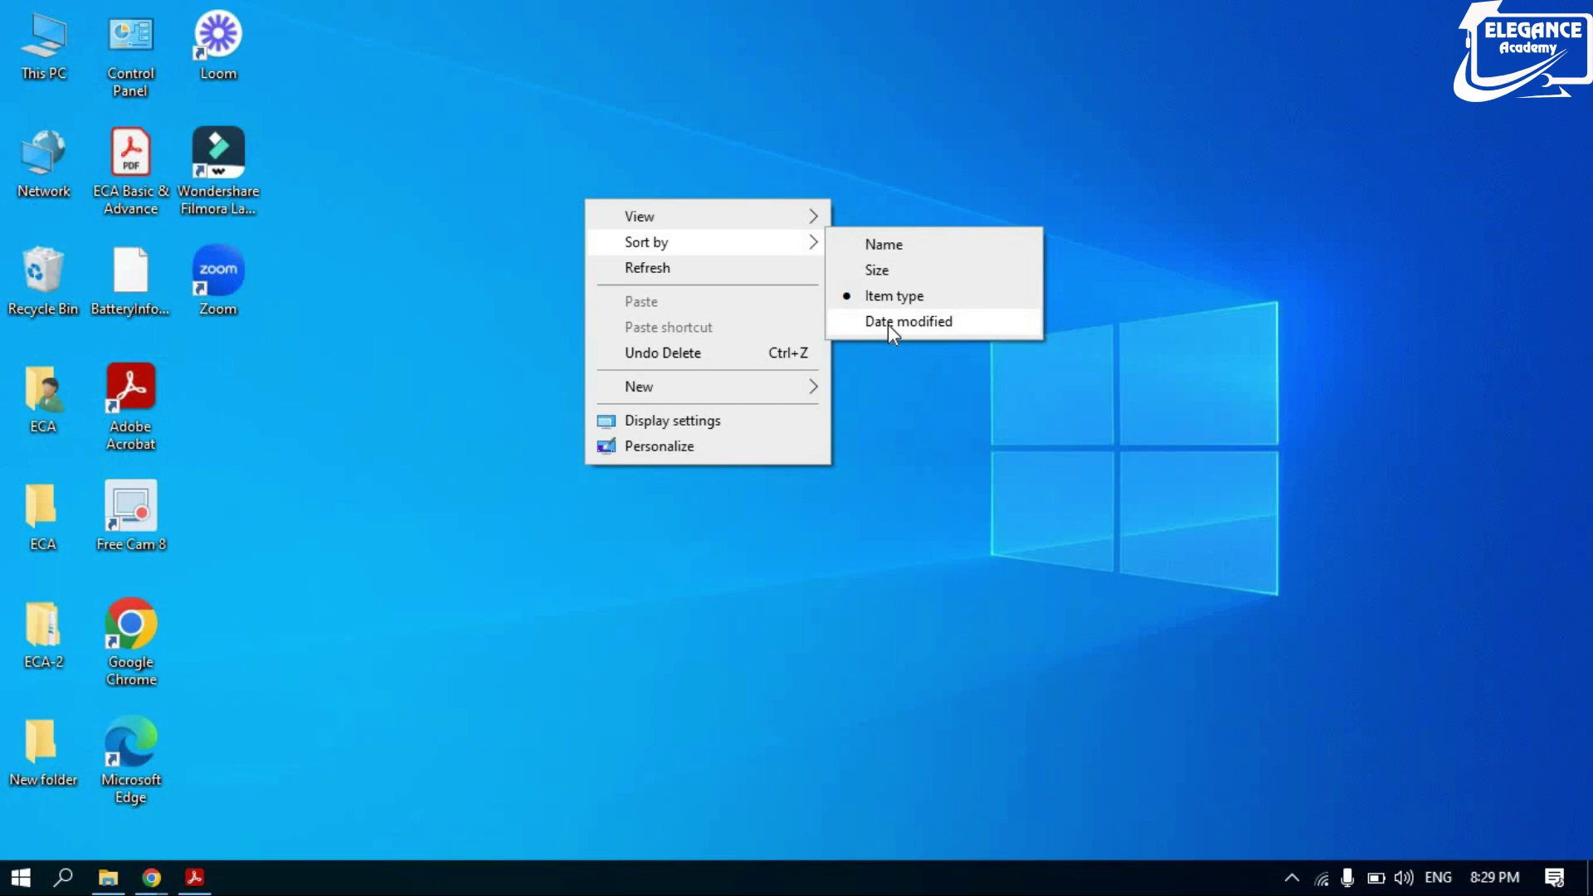
left_click(870, 334)
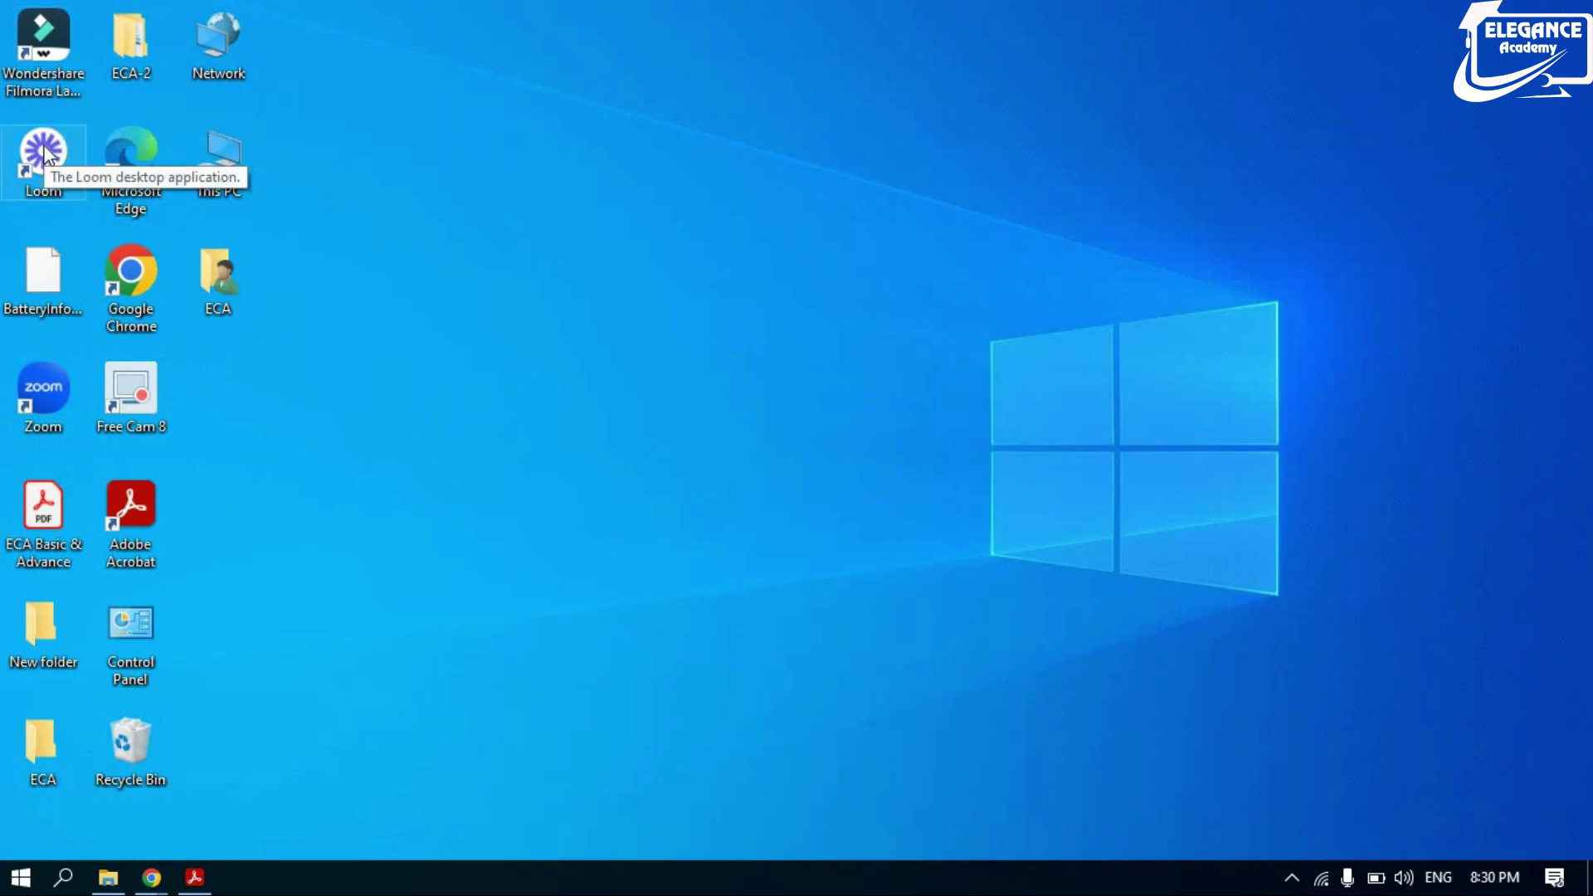
Refresh the desktop several times in a row.
right_click(428, 197)
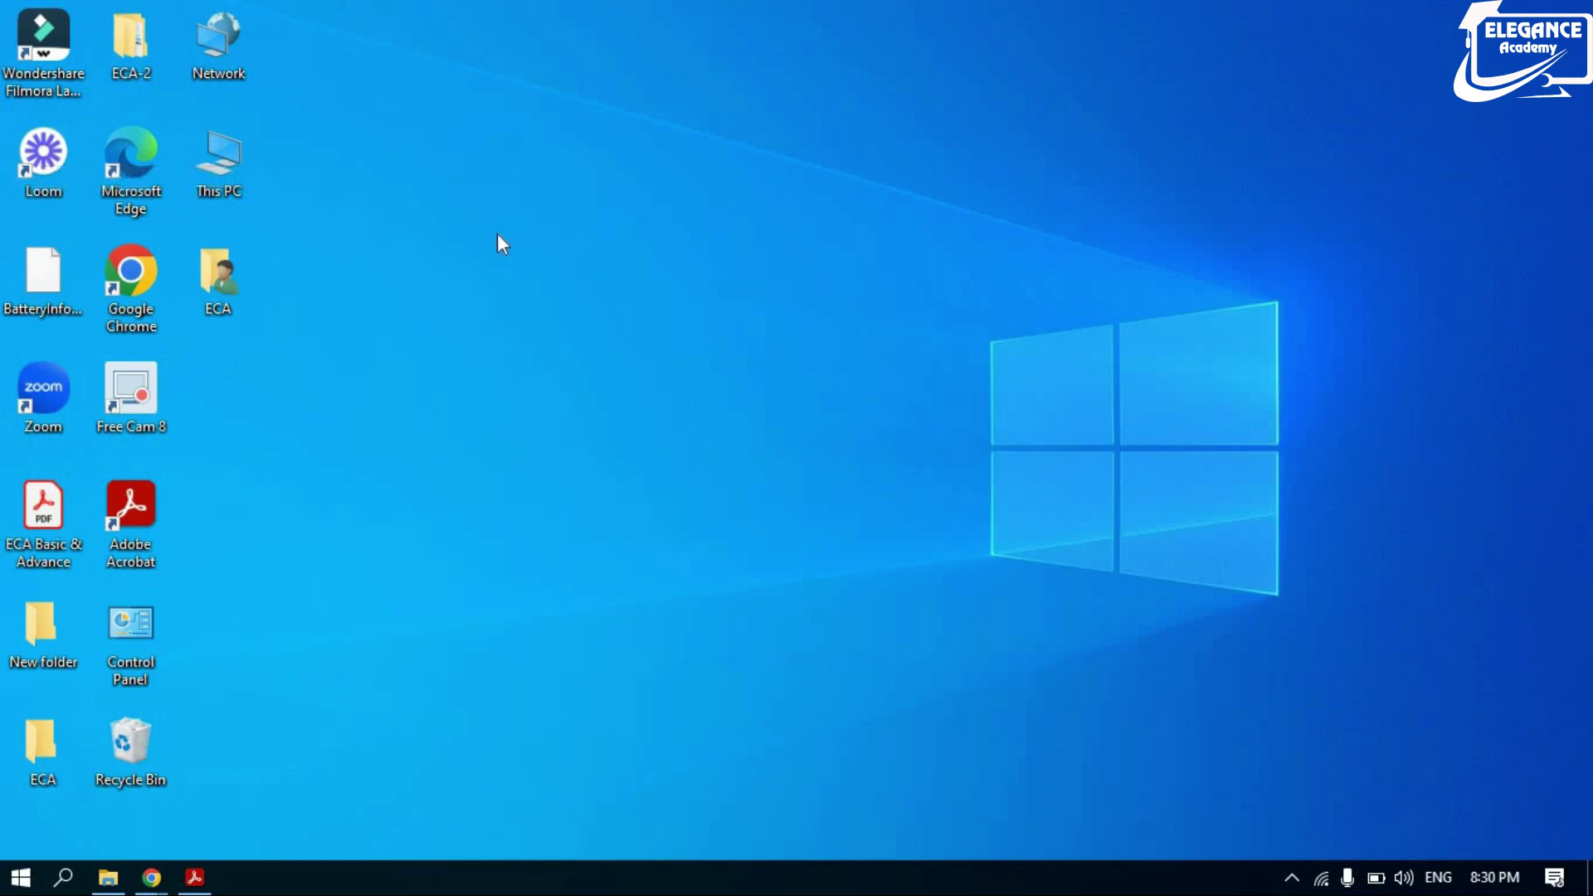
mouse_move(521, 243)
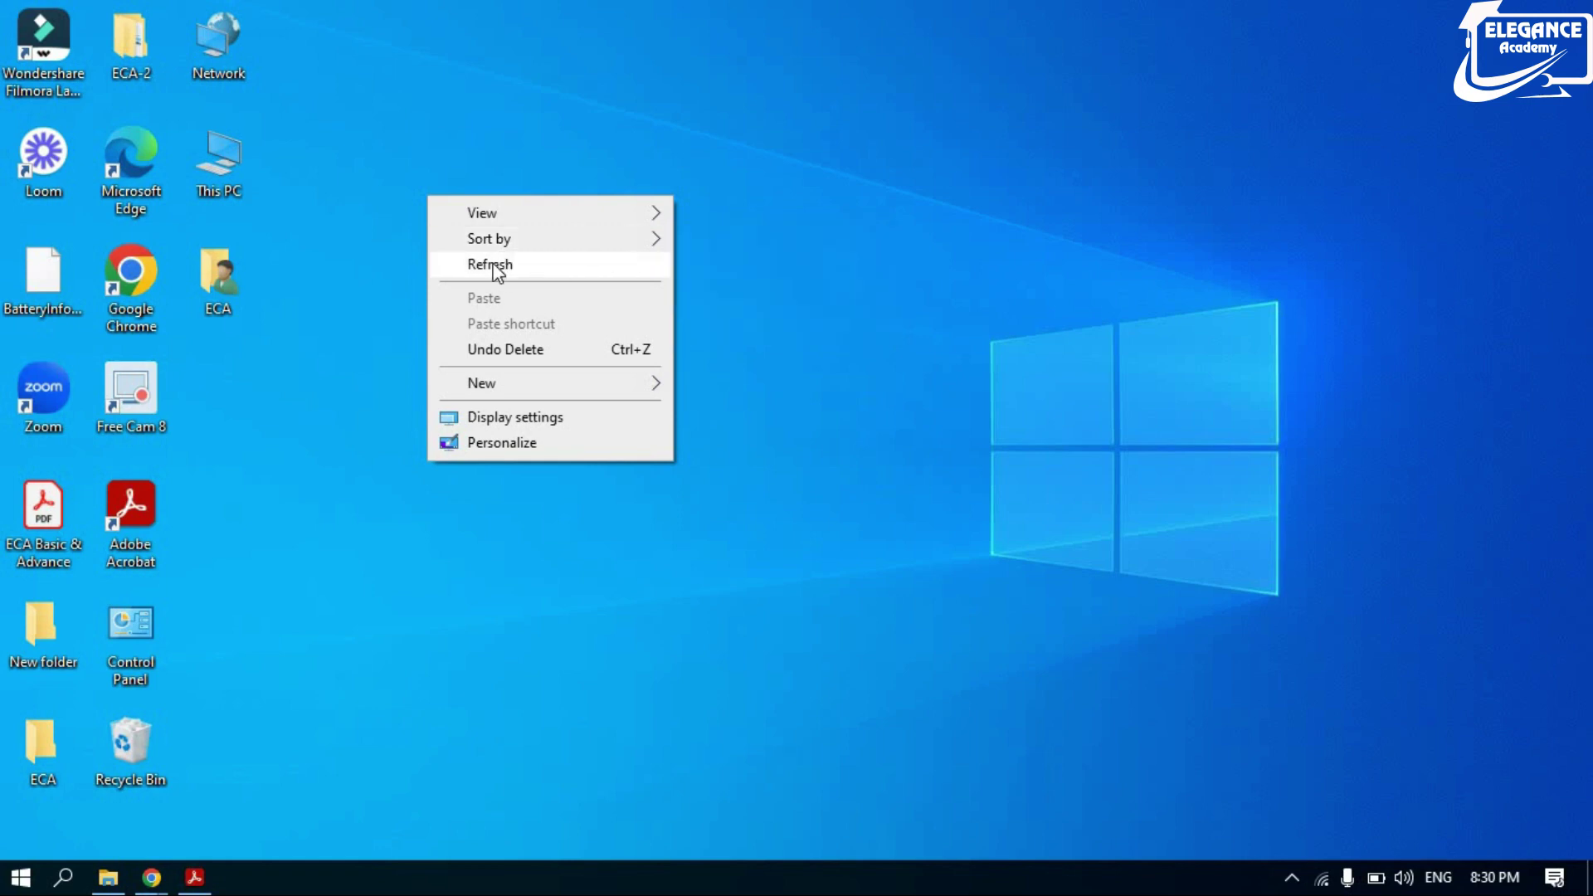
left_click(640, 267)
right_click(584, 208)
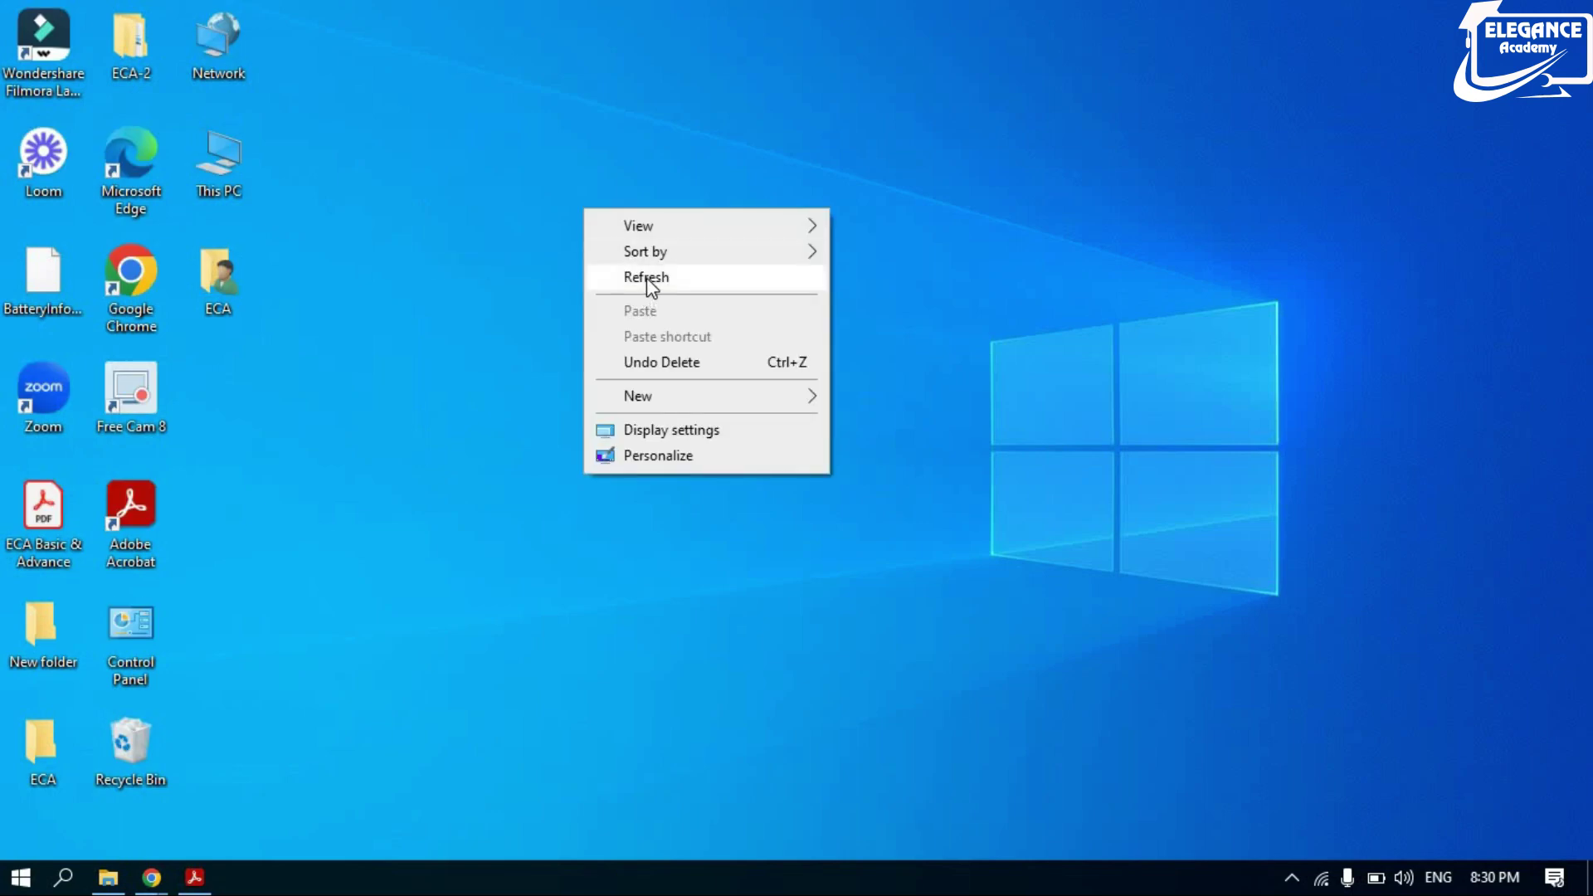
left_click(649, 282)
right_click(612, 240)
left_click(654, 292)
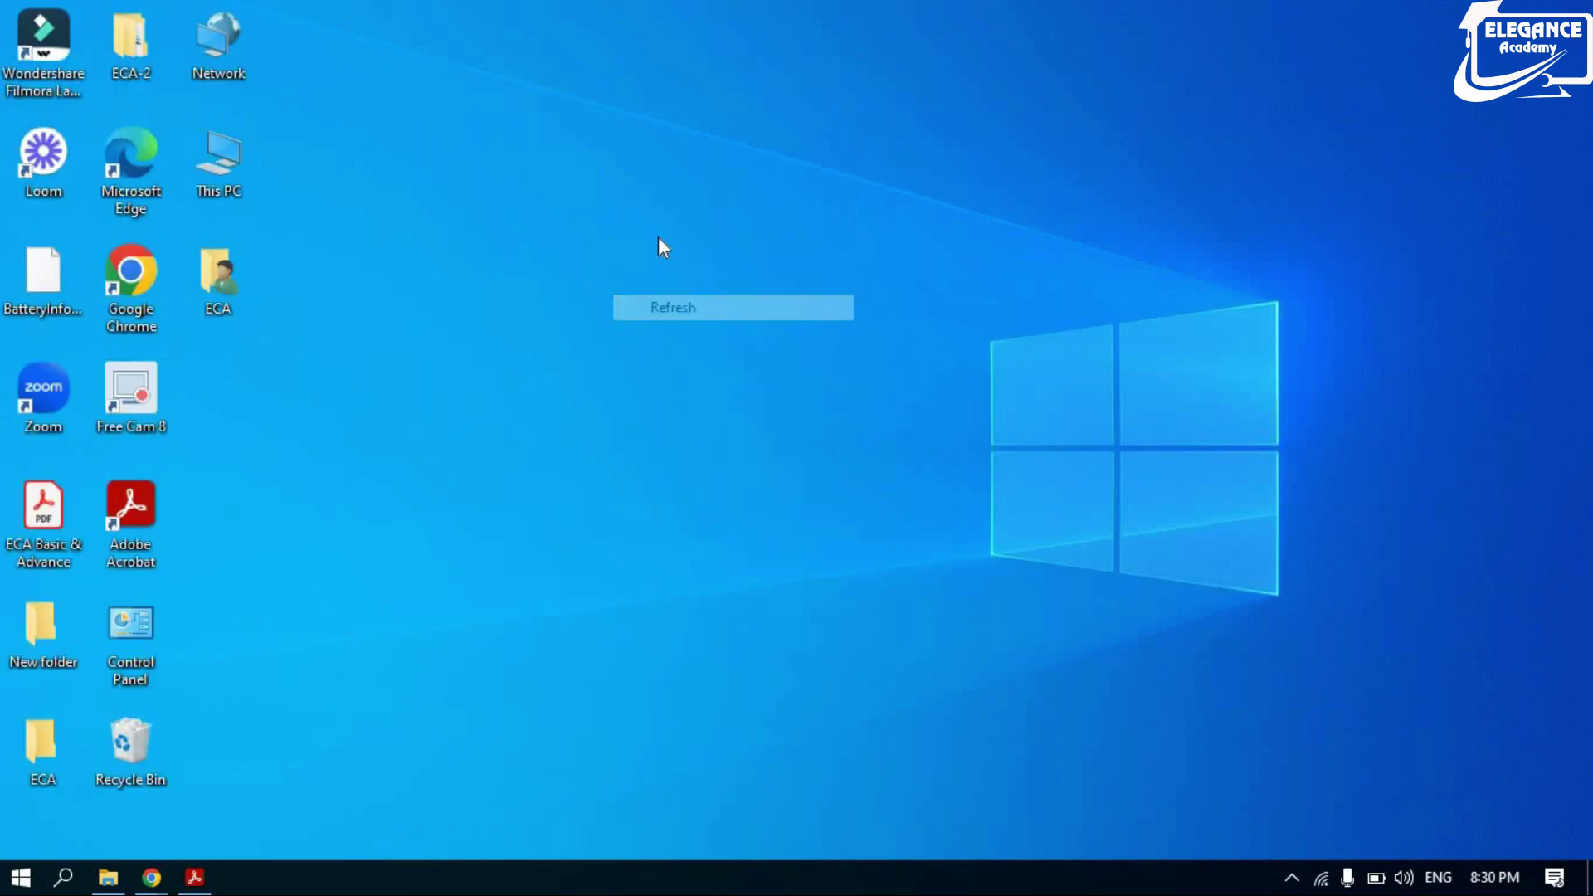
right_click(709, 291)
left_click(710, 292)
right_click(671, 227)
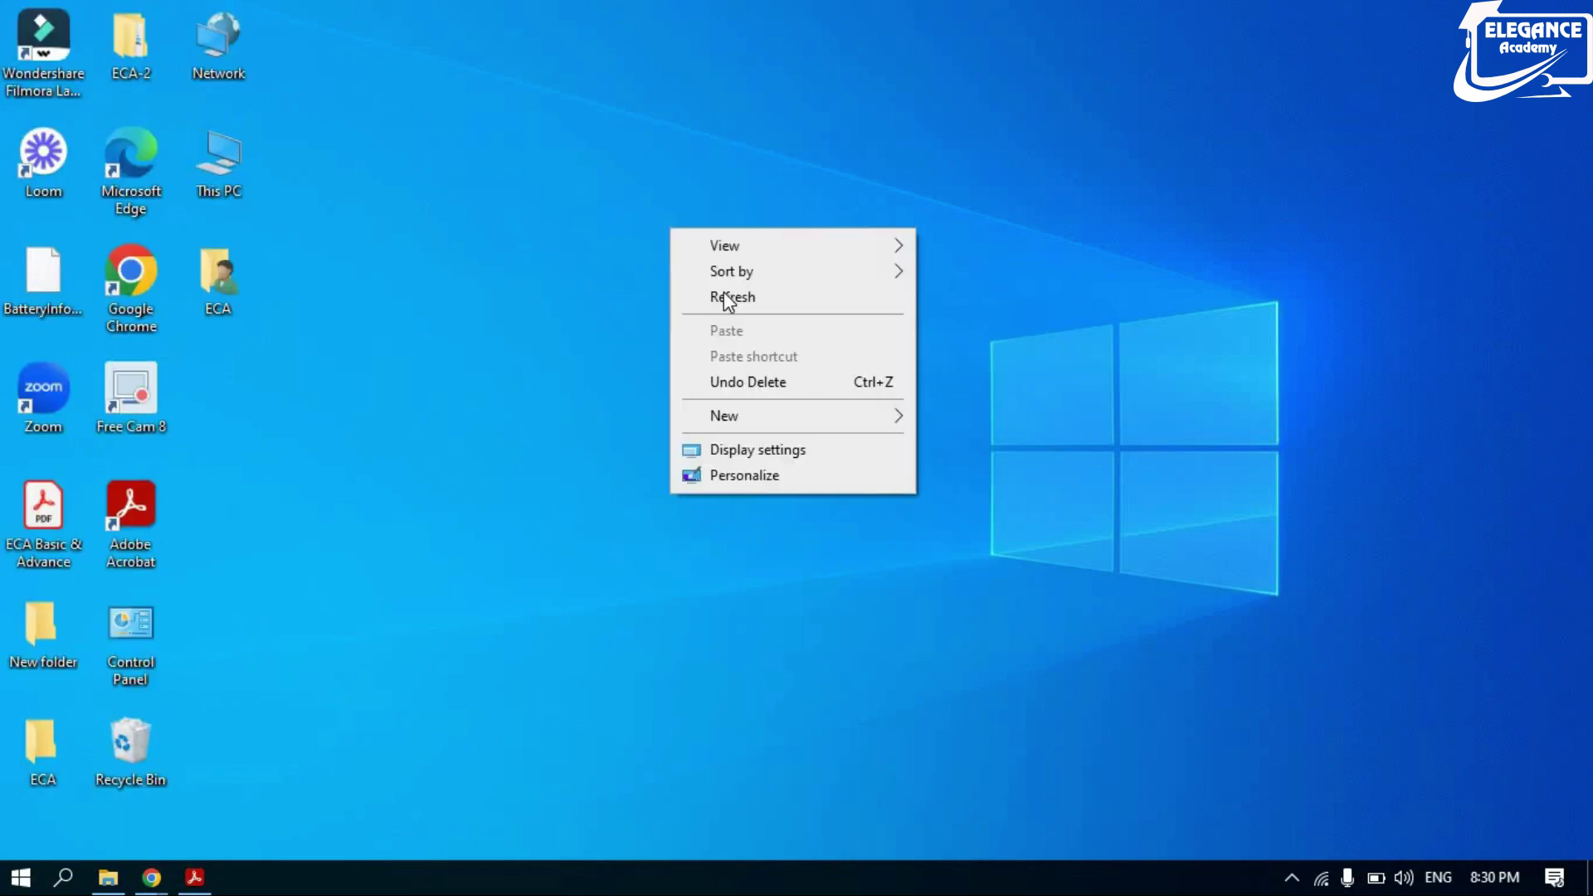
left_click(725, 297)
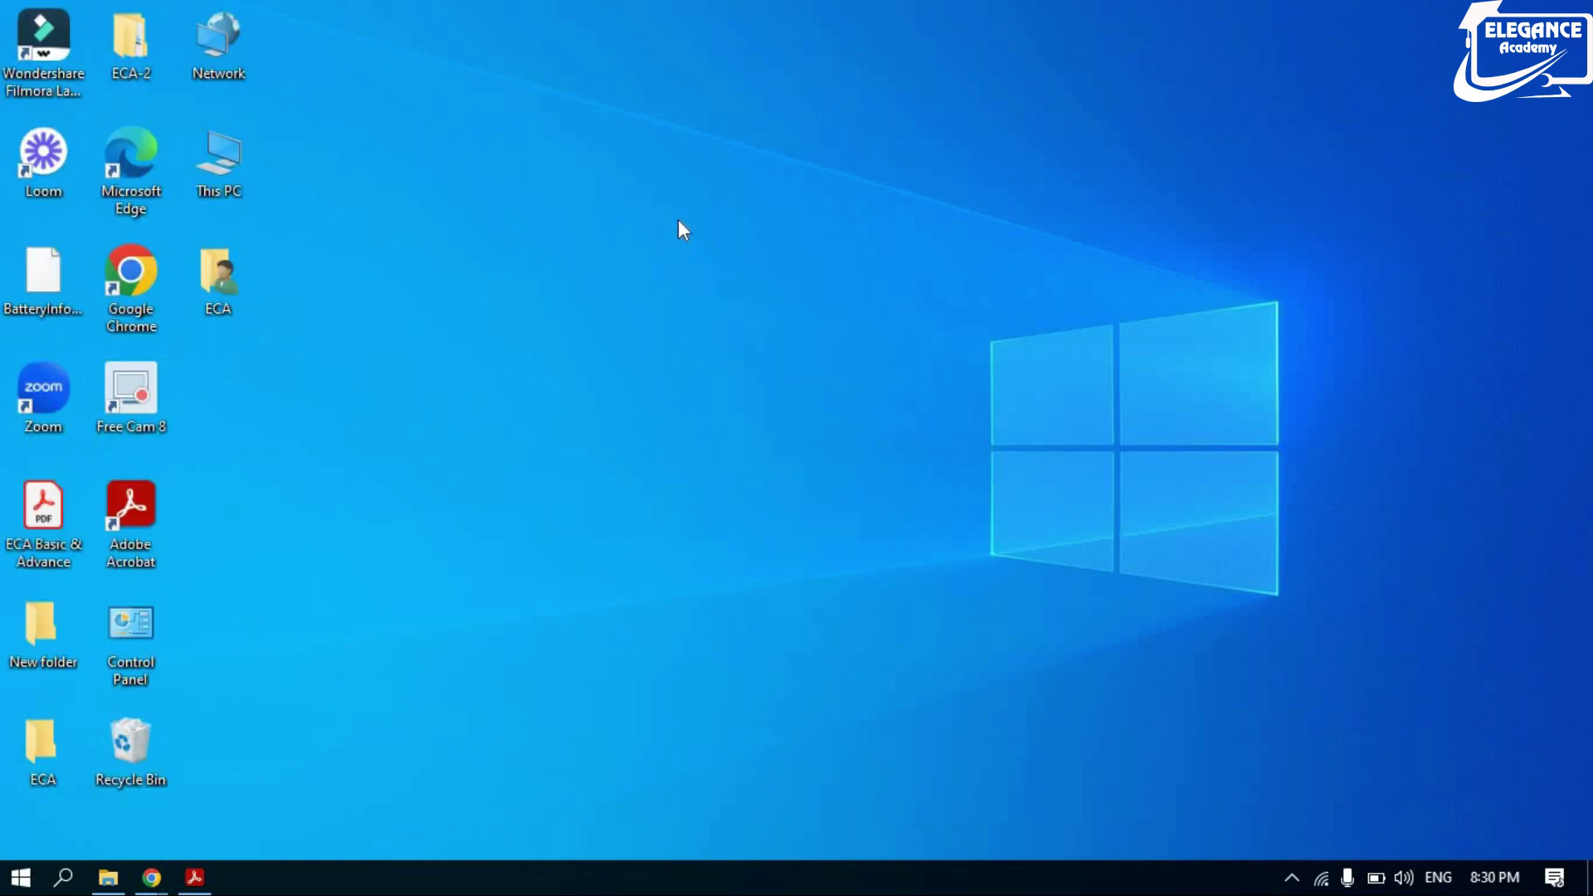
key("F5")
right_click(666, 190)
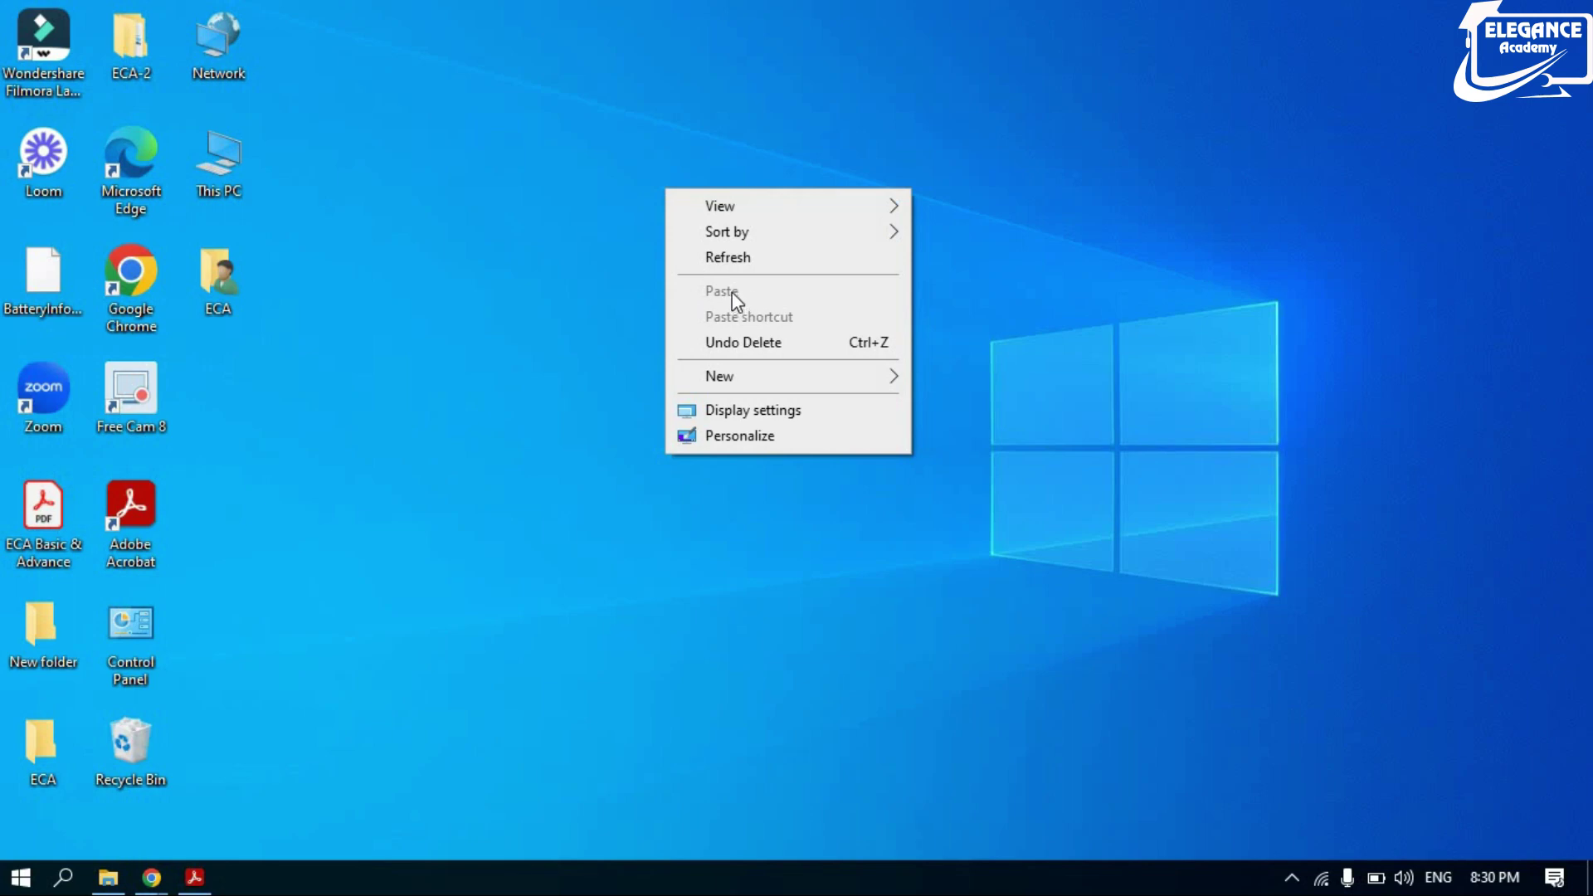
left_click(474, 315)
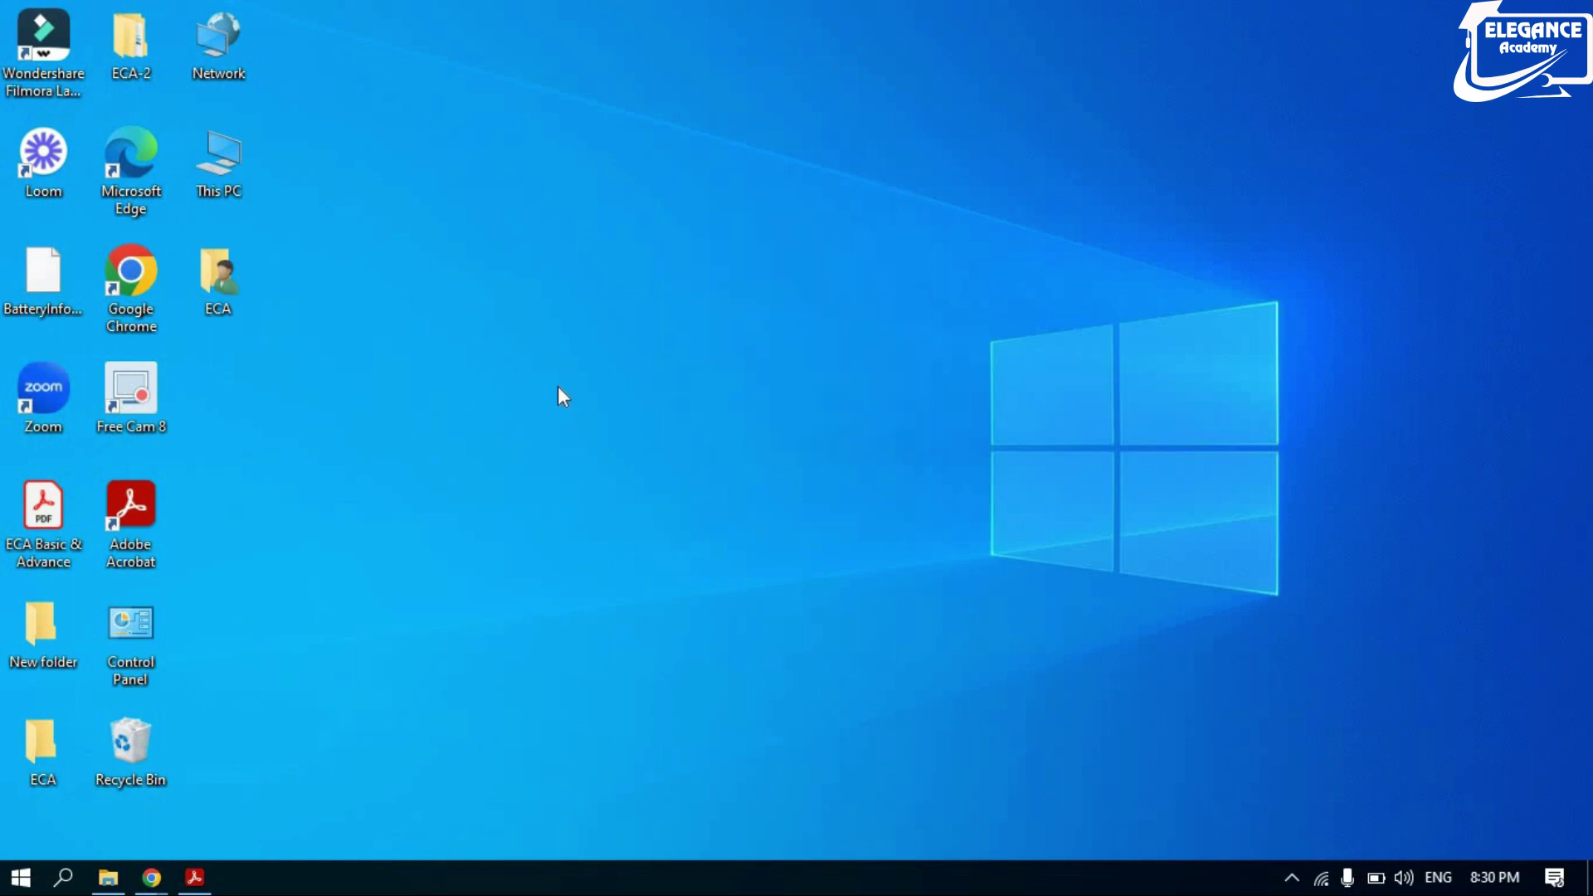
right_click(471, 307)
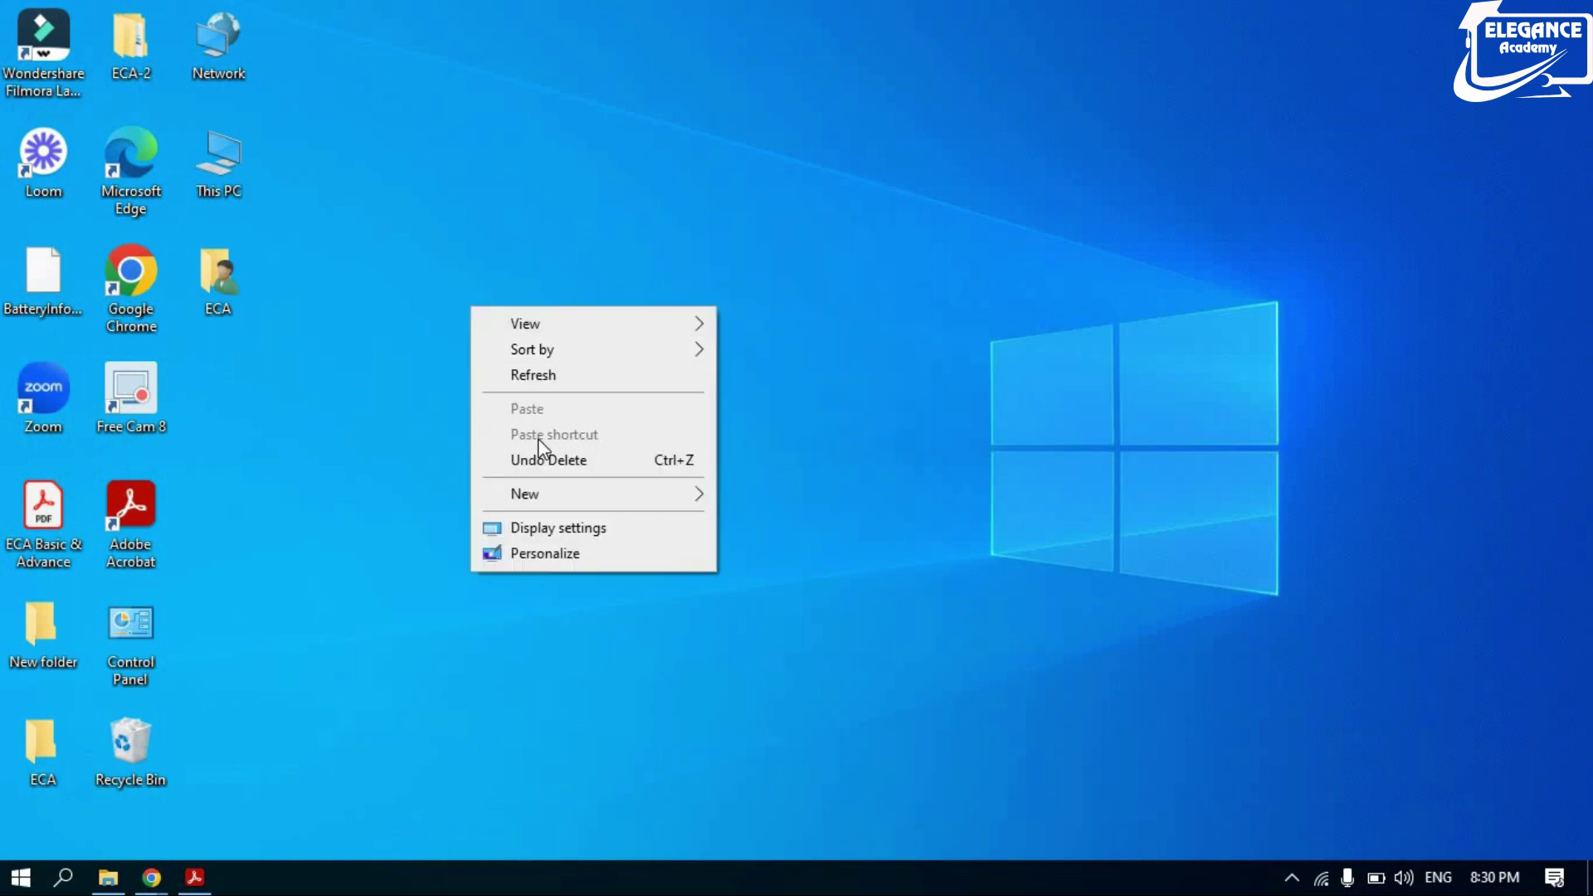
left_click(307, 512)
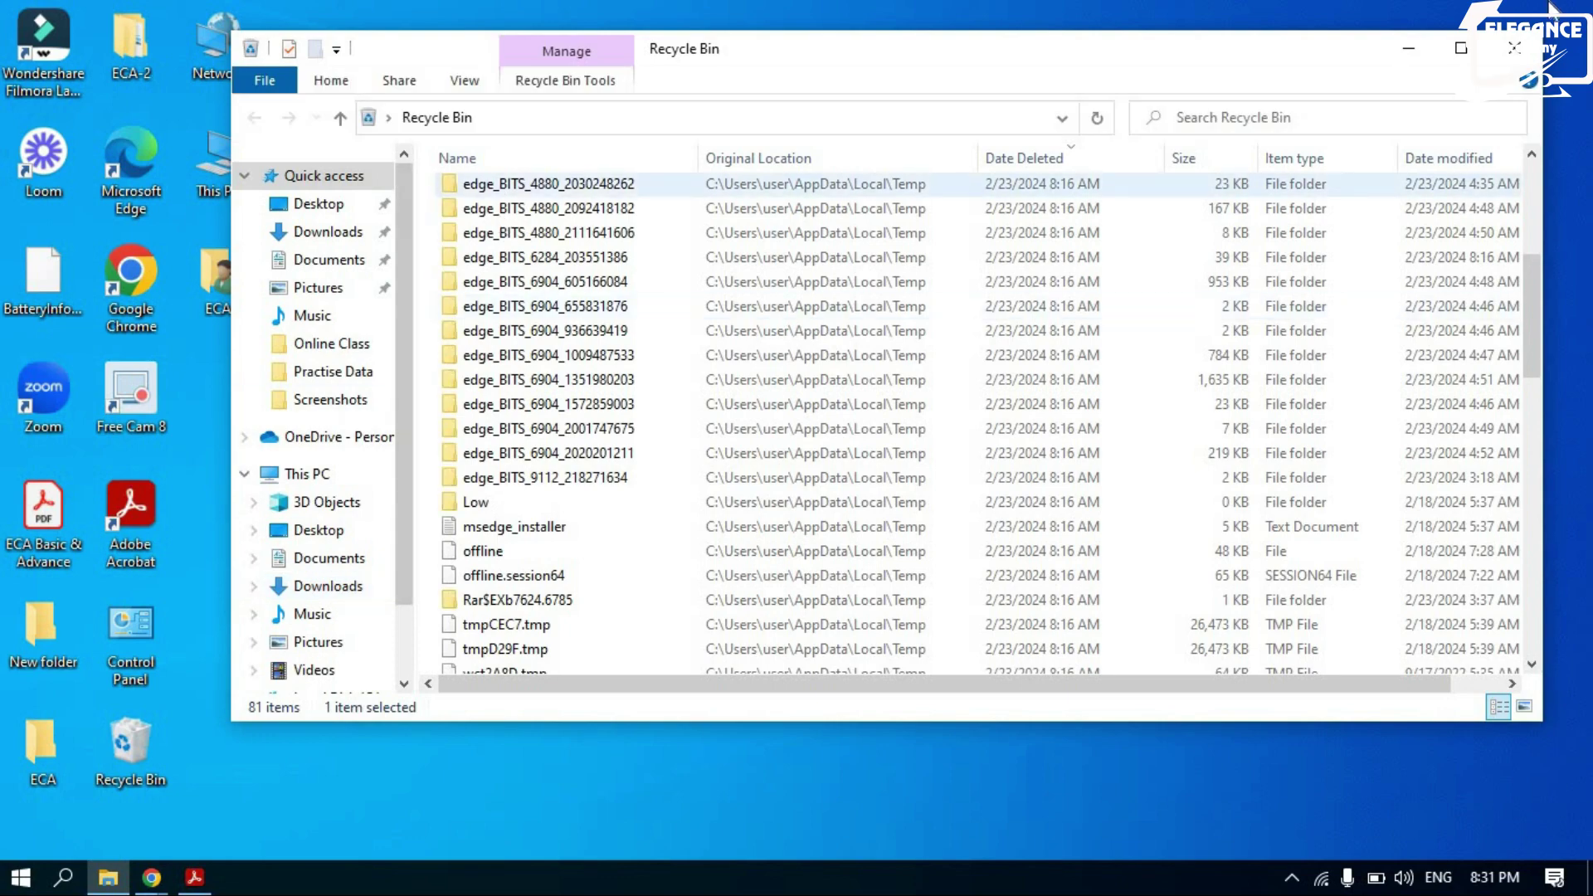
Create a folder named eca-3 on Local Disk (D:) and add a shortcut to it in the same location.
key("super+Up")
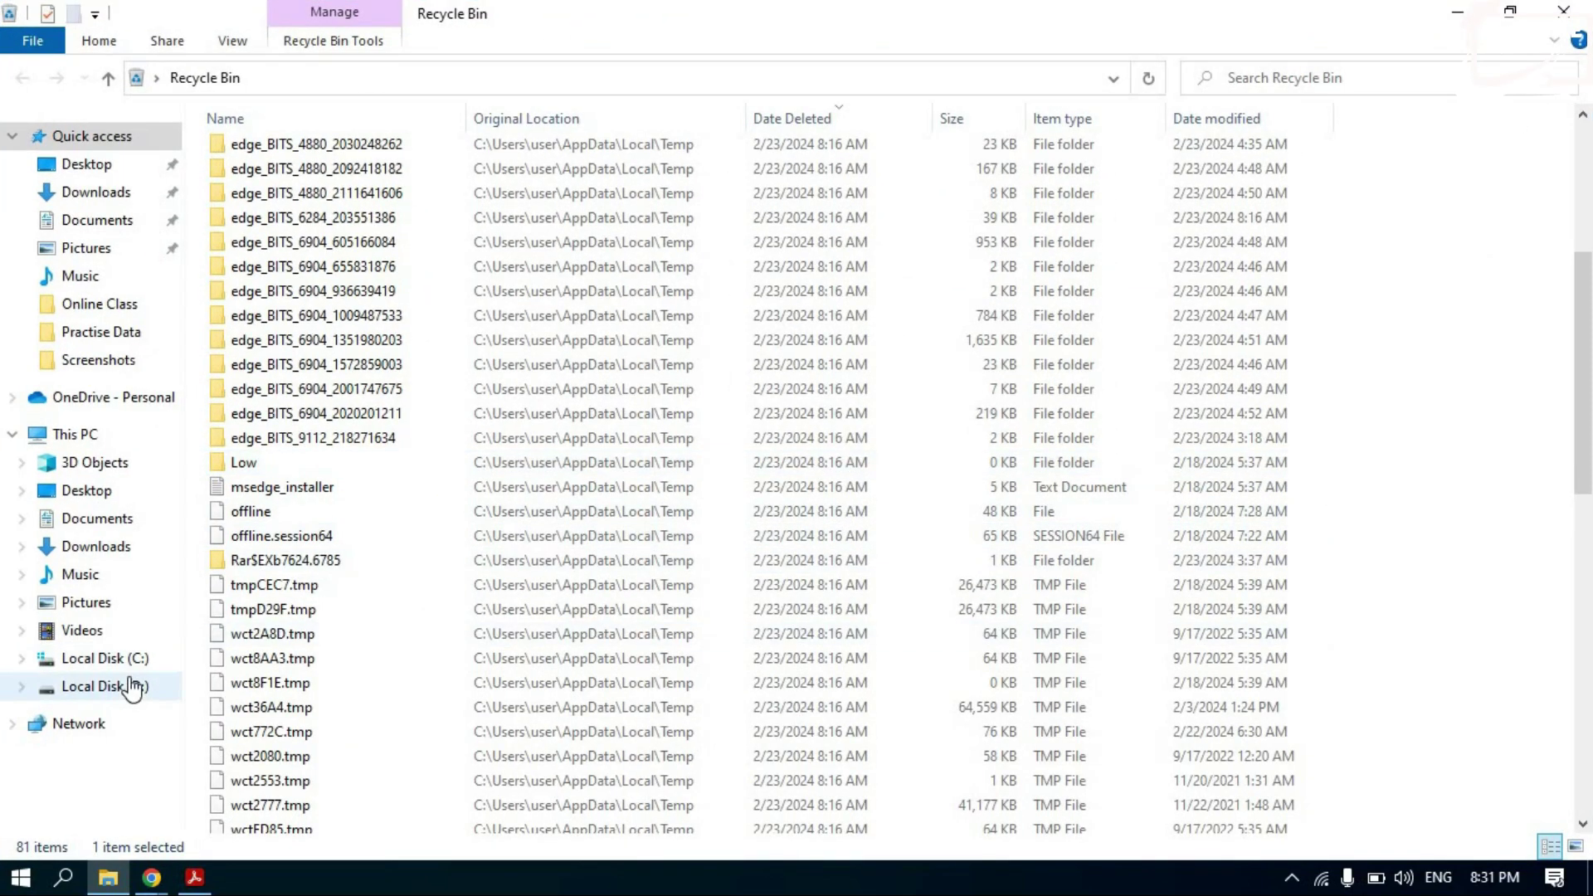
left_click(128, 686)
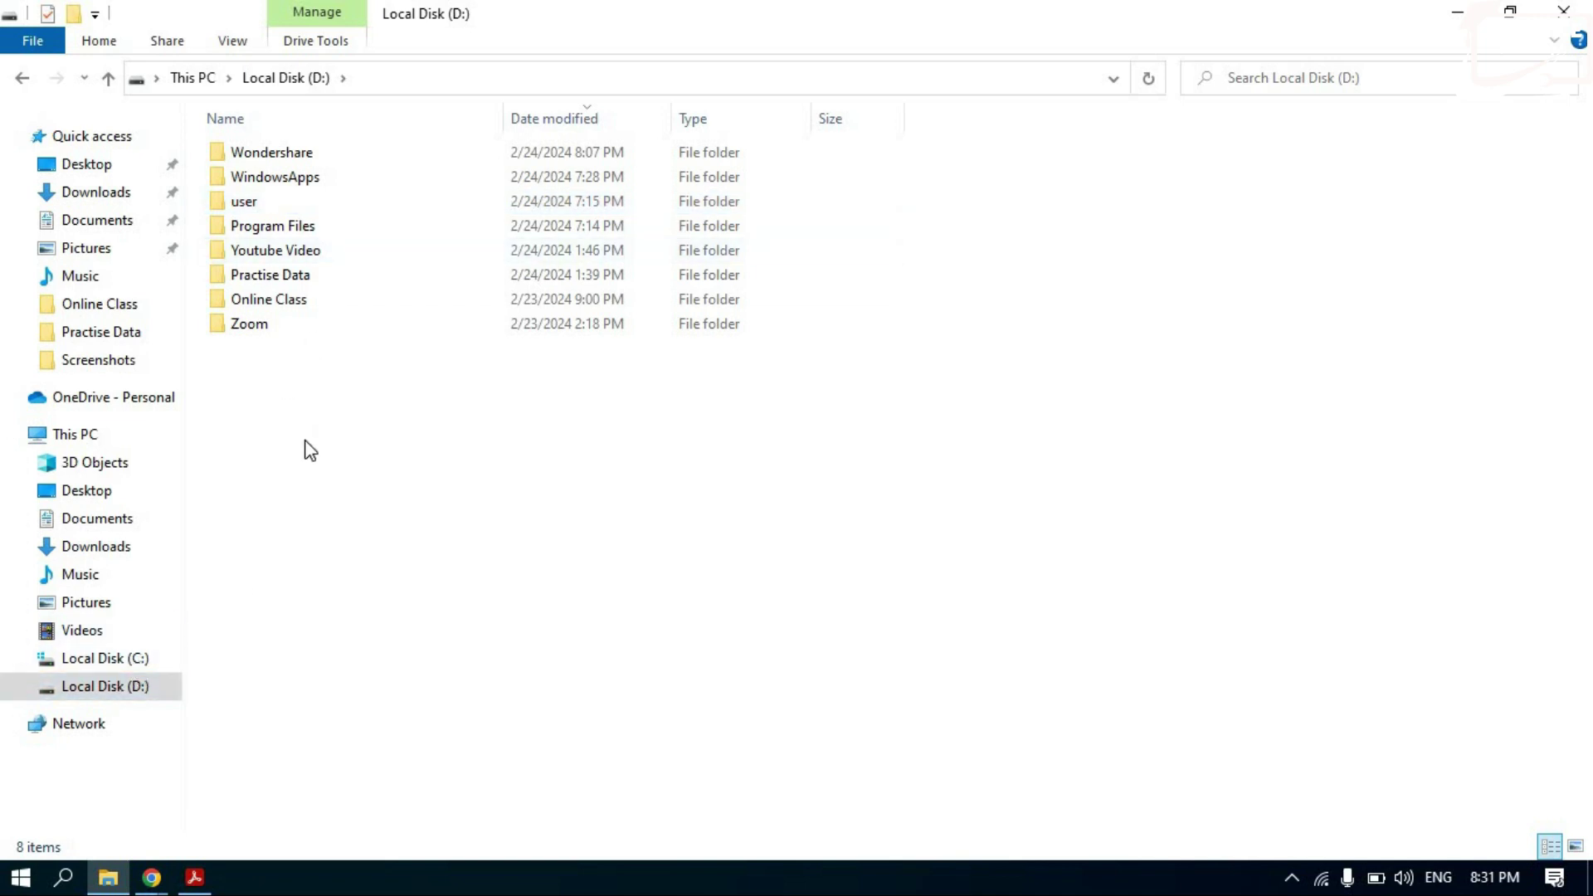
key("ctrl+shift+n")
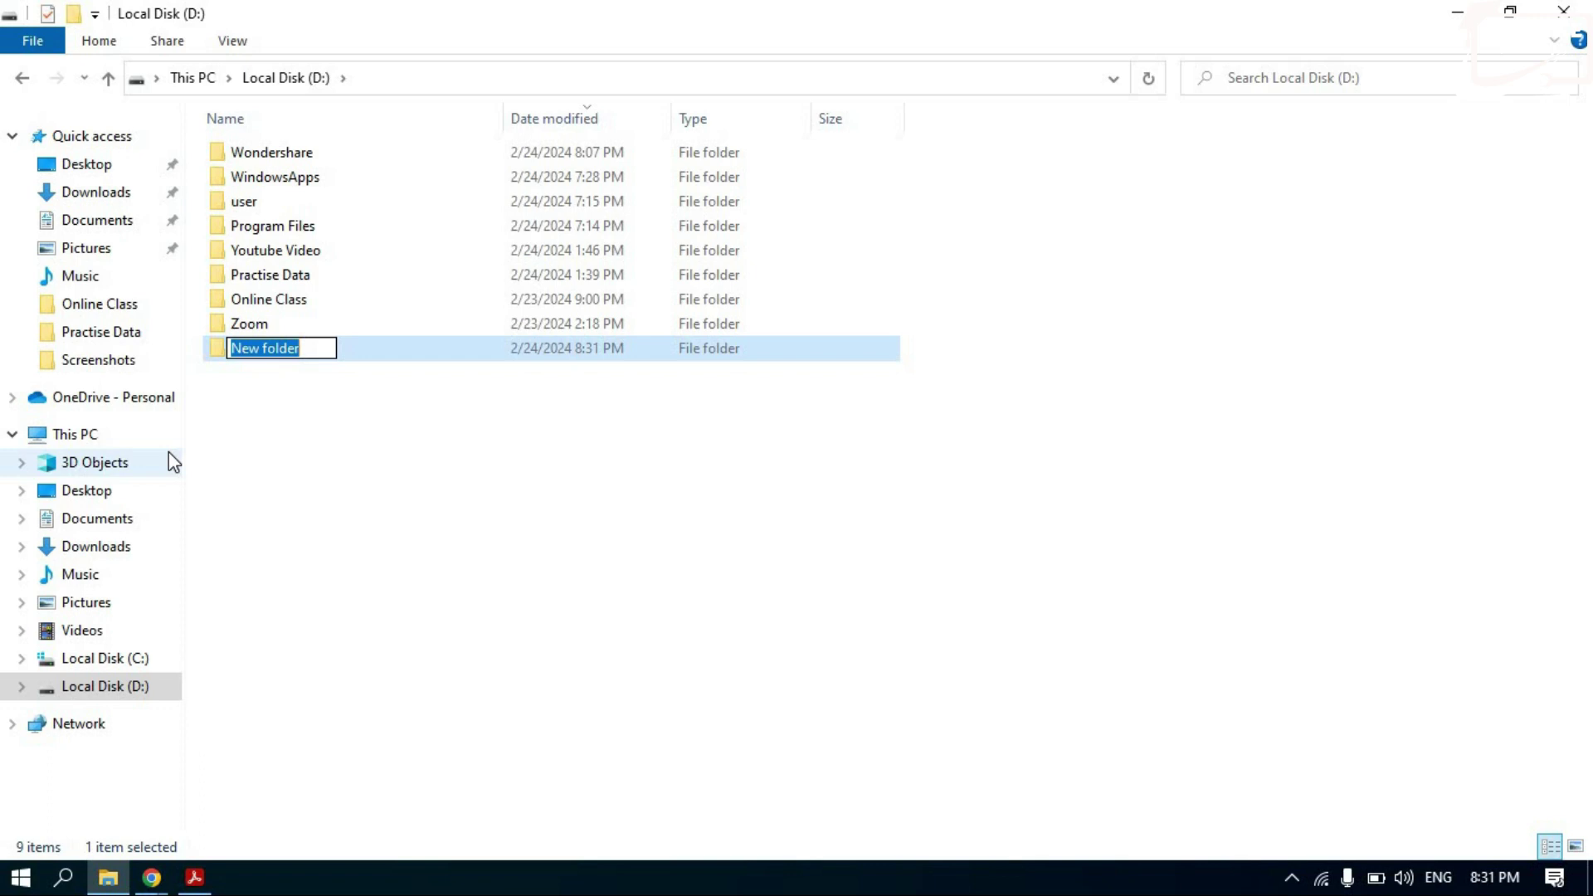
type("eca-3")
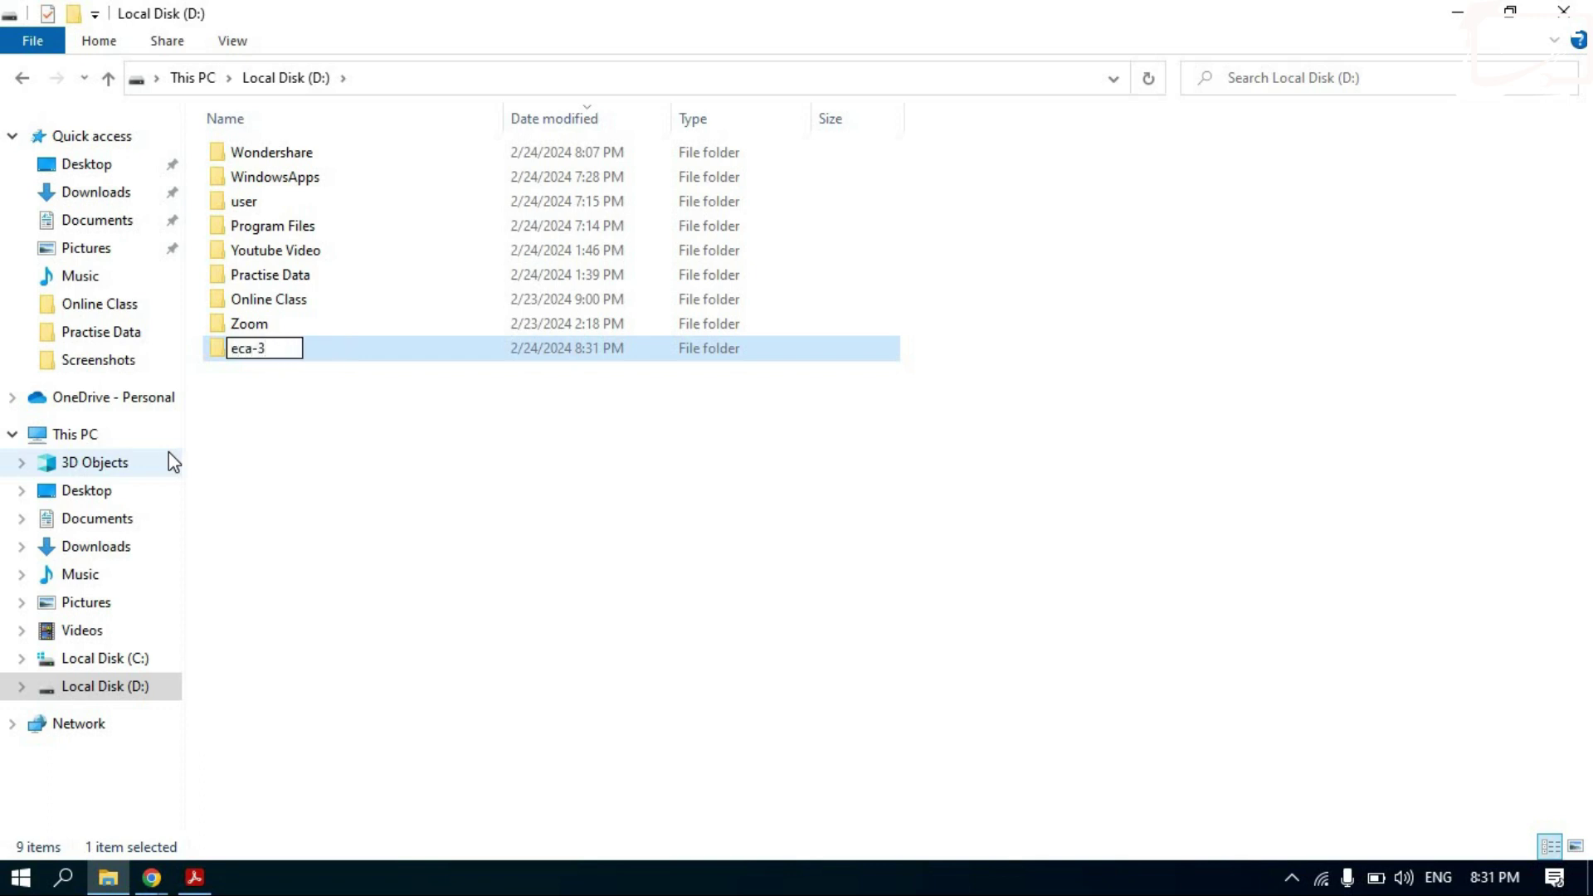
key("Return")
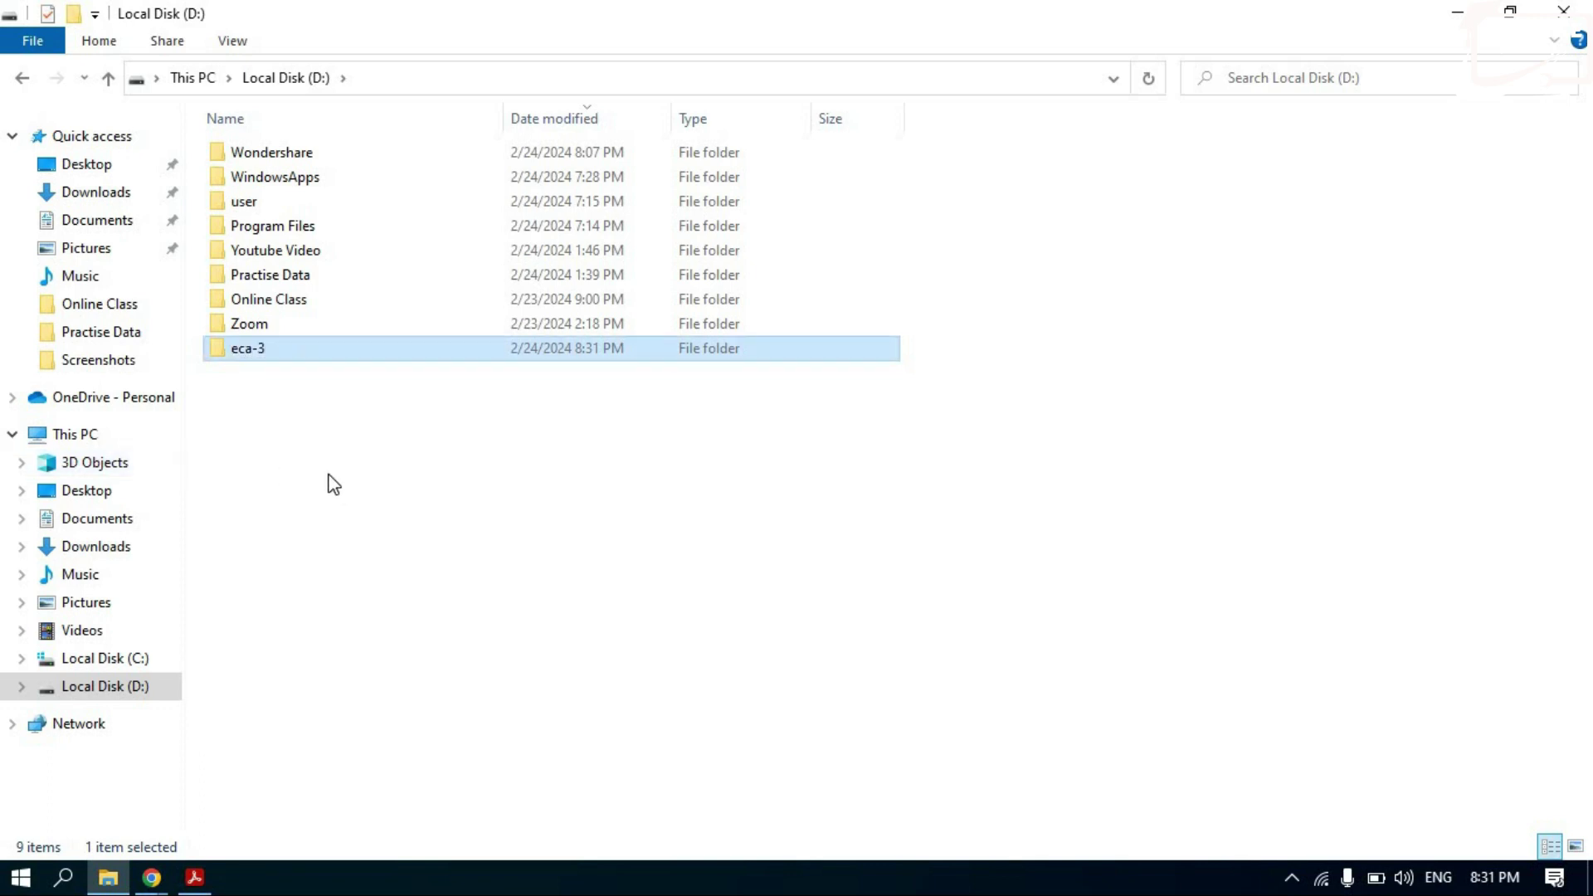
right_click(274, 350)
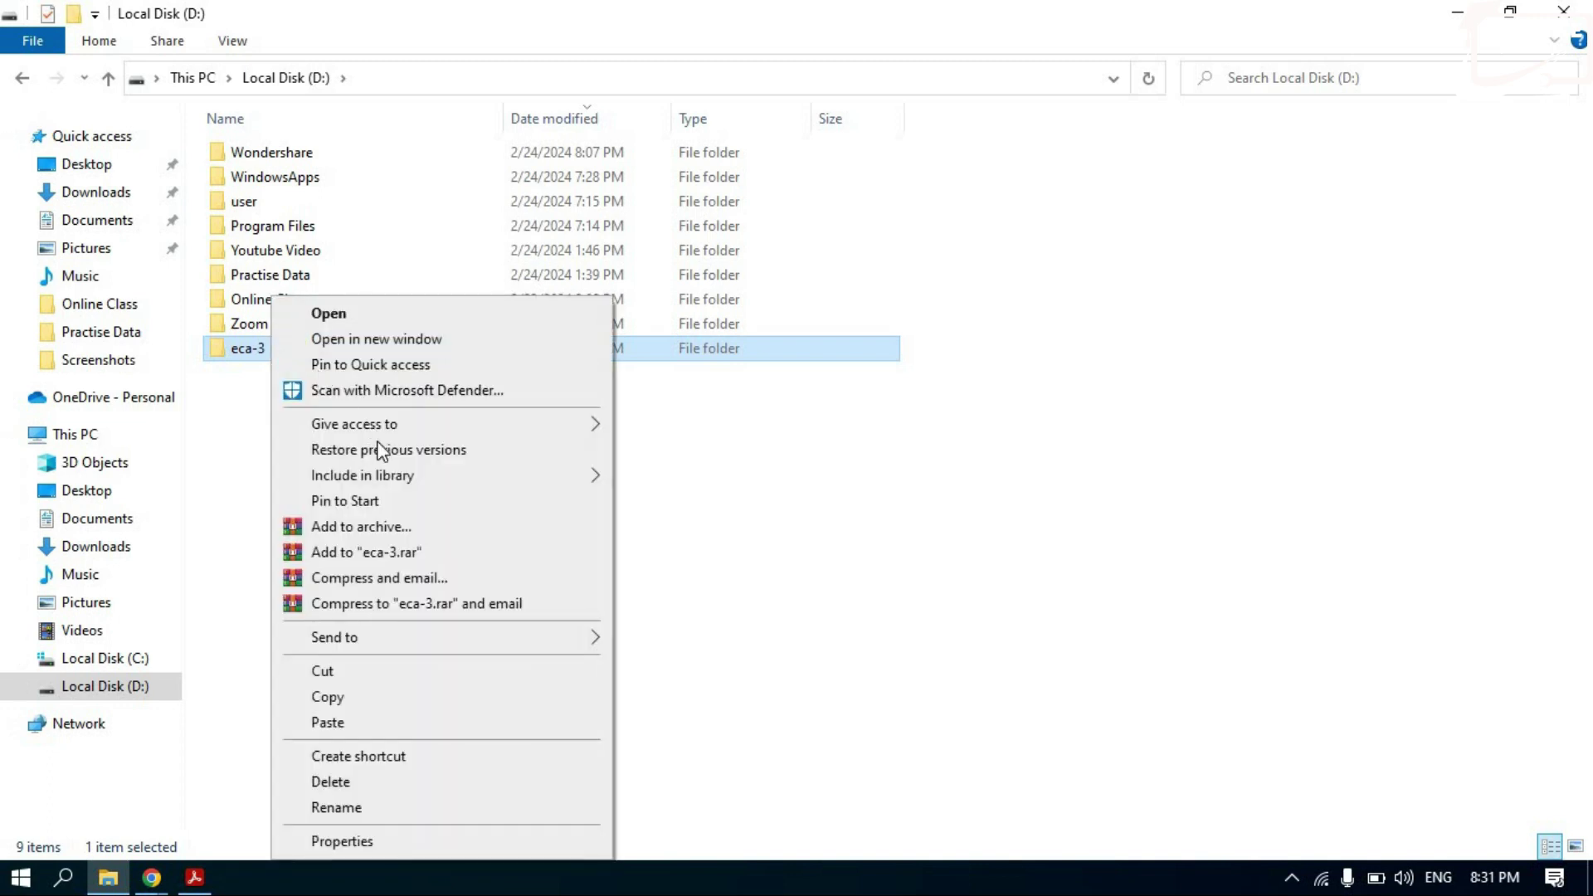
left_click(371, 757)
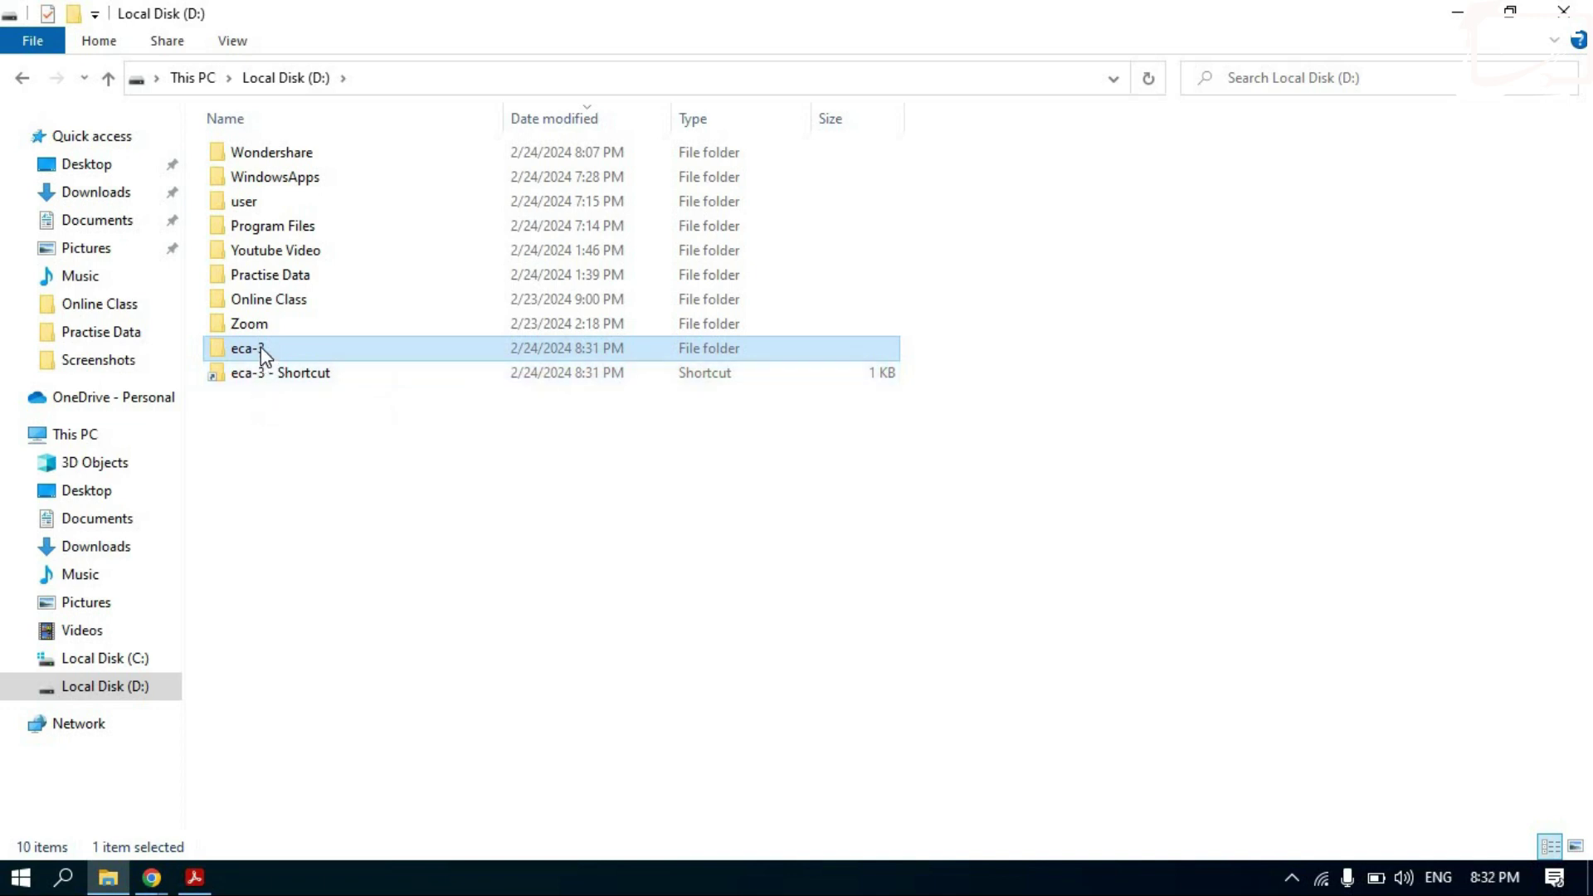
Copy the eca-3 folder from Local Disk (D:) and paste it onto the desktop as a shortcut.
right_click(261, 347)
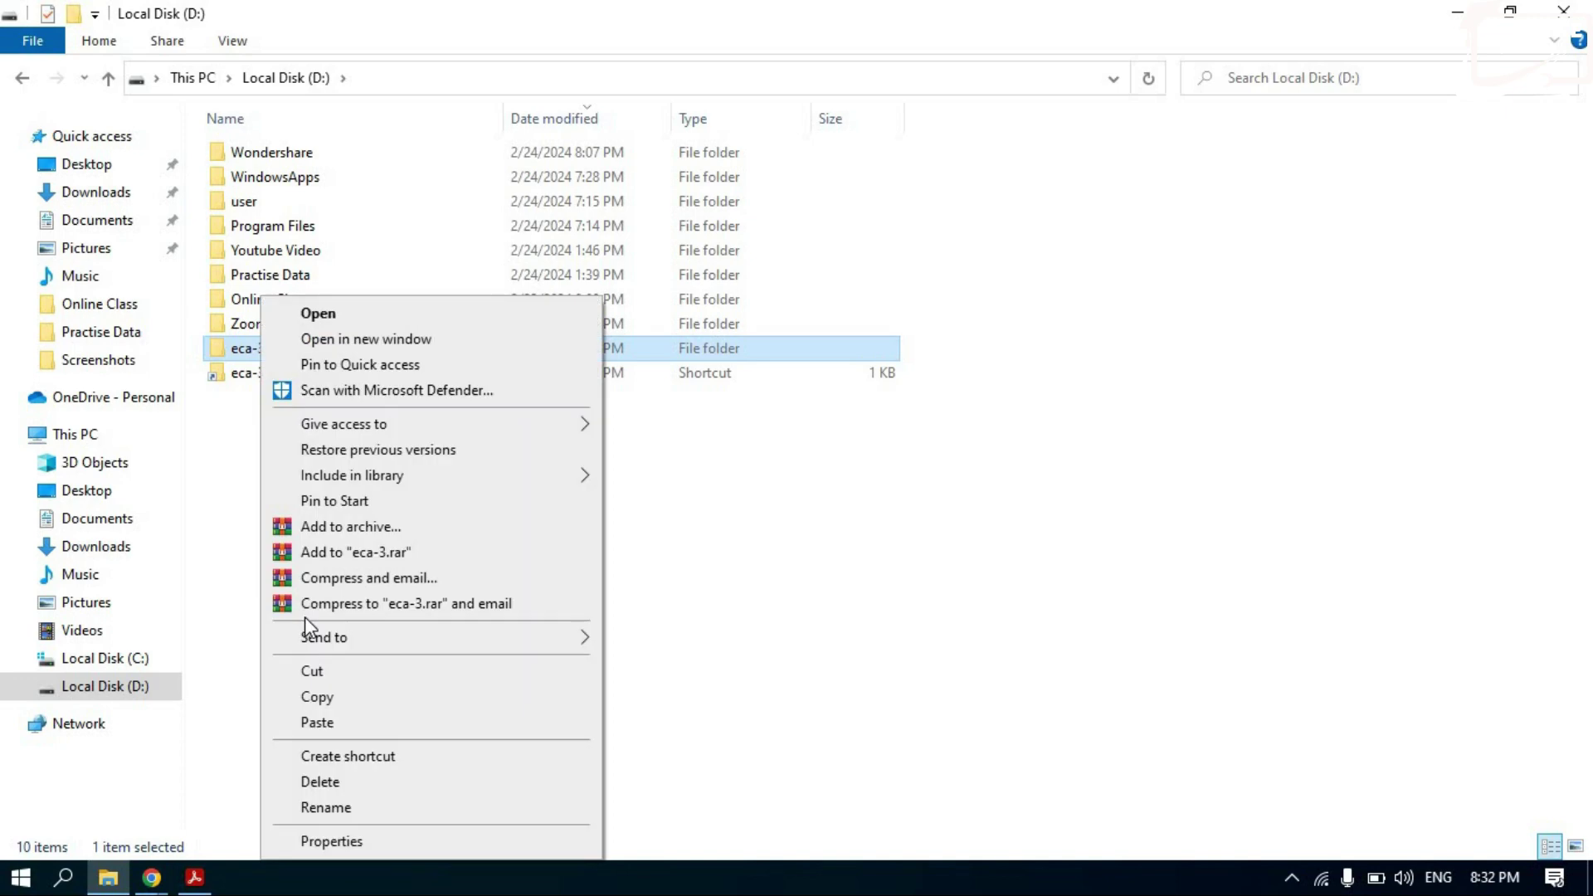
left_click(324, 697)
key("super+d")
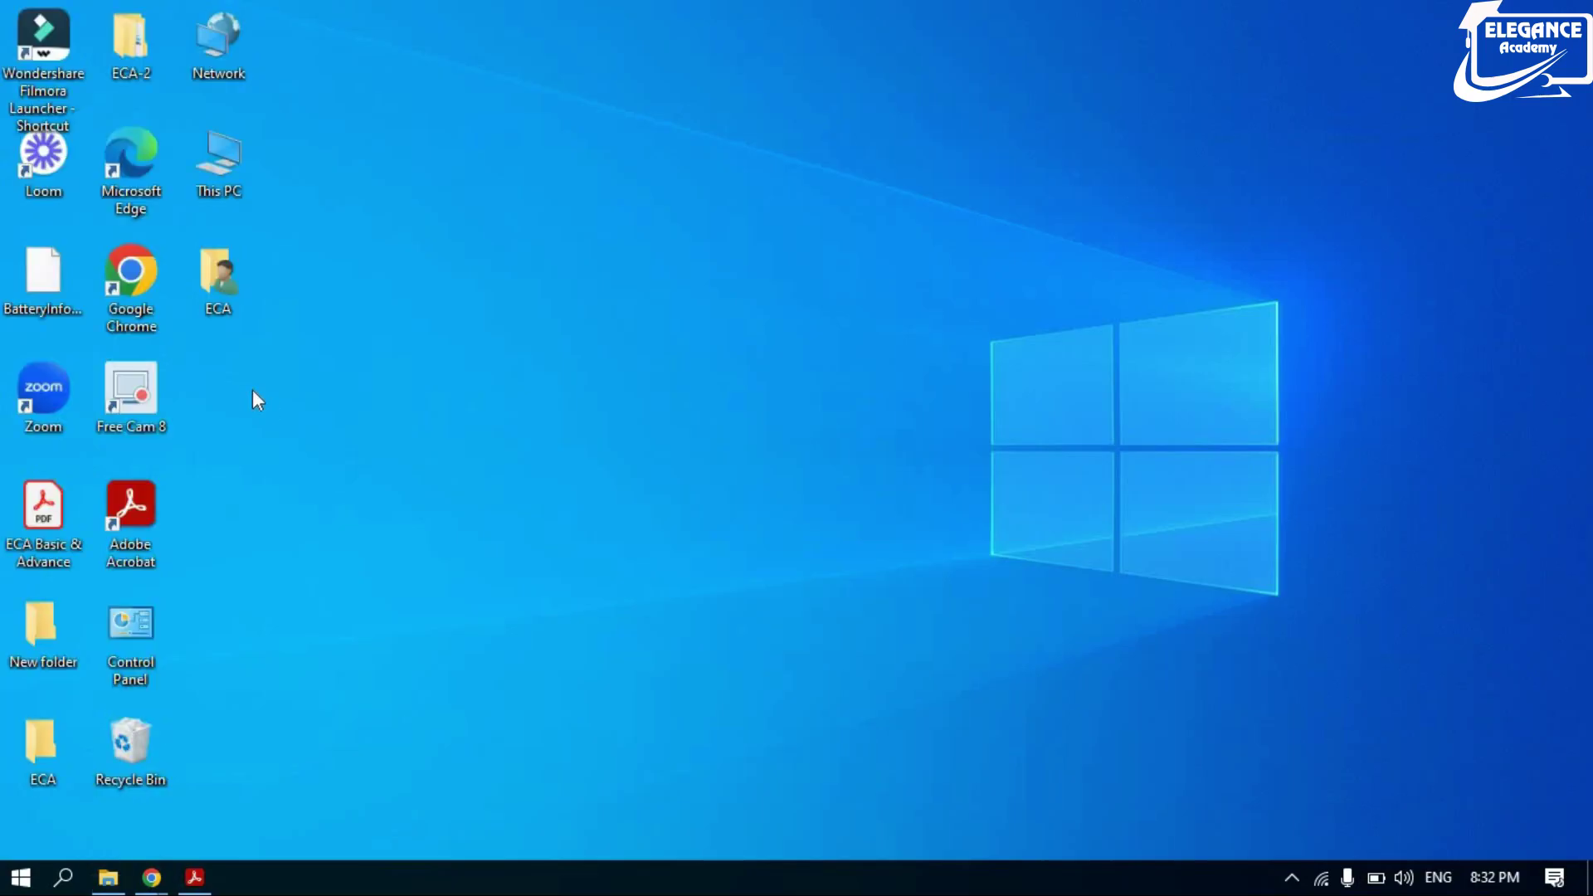
right_click(223, 370)
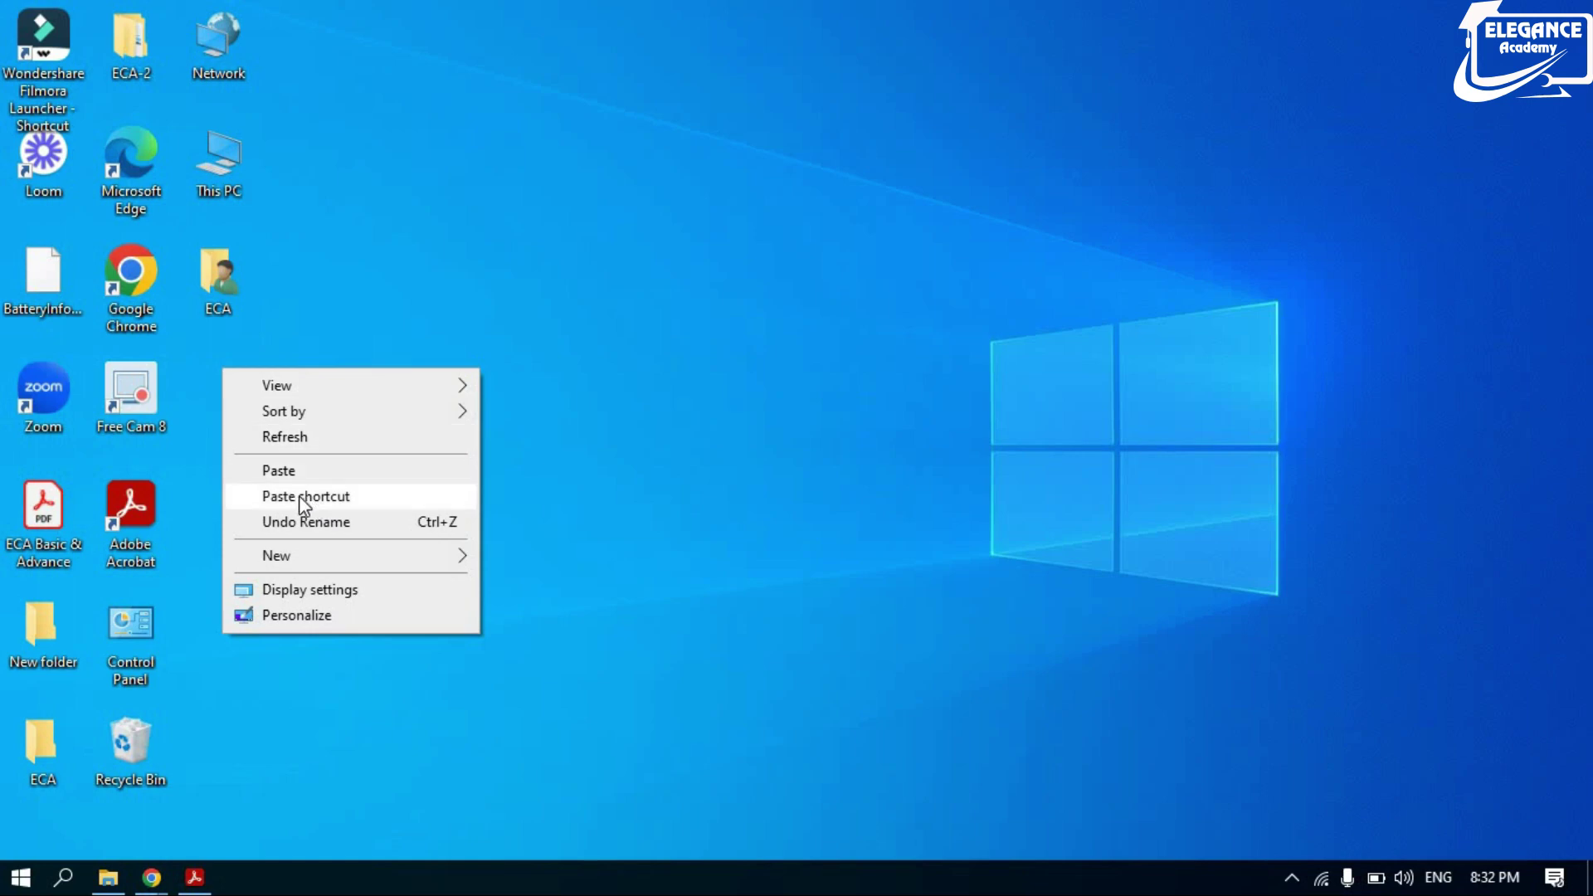
left_click(299, 496)
left_click(297, 430)
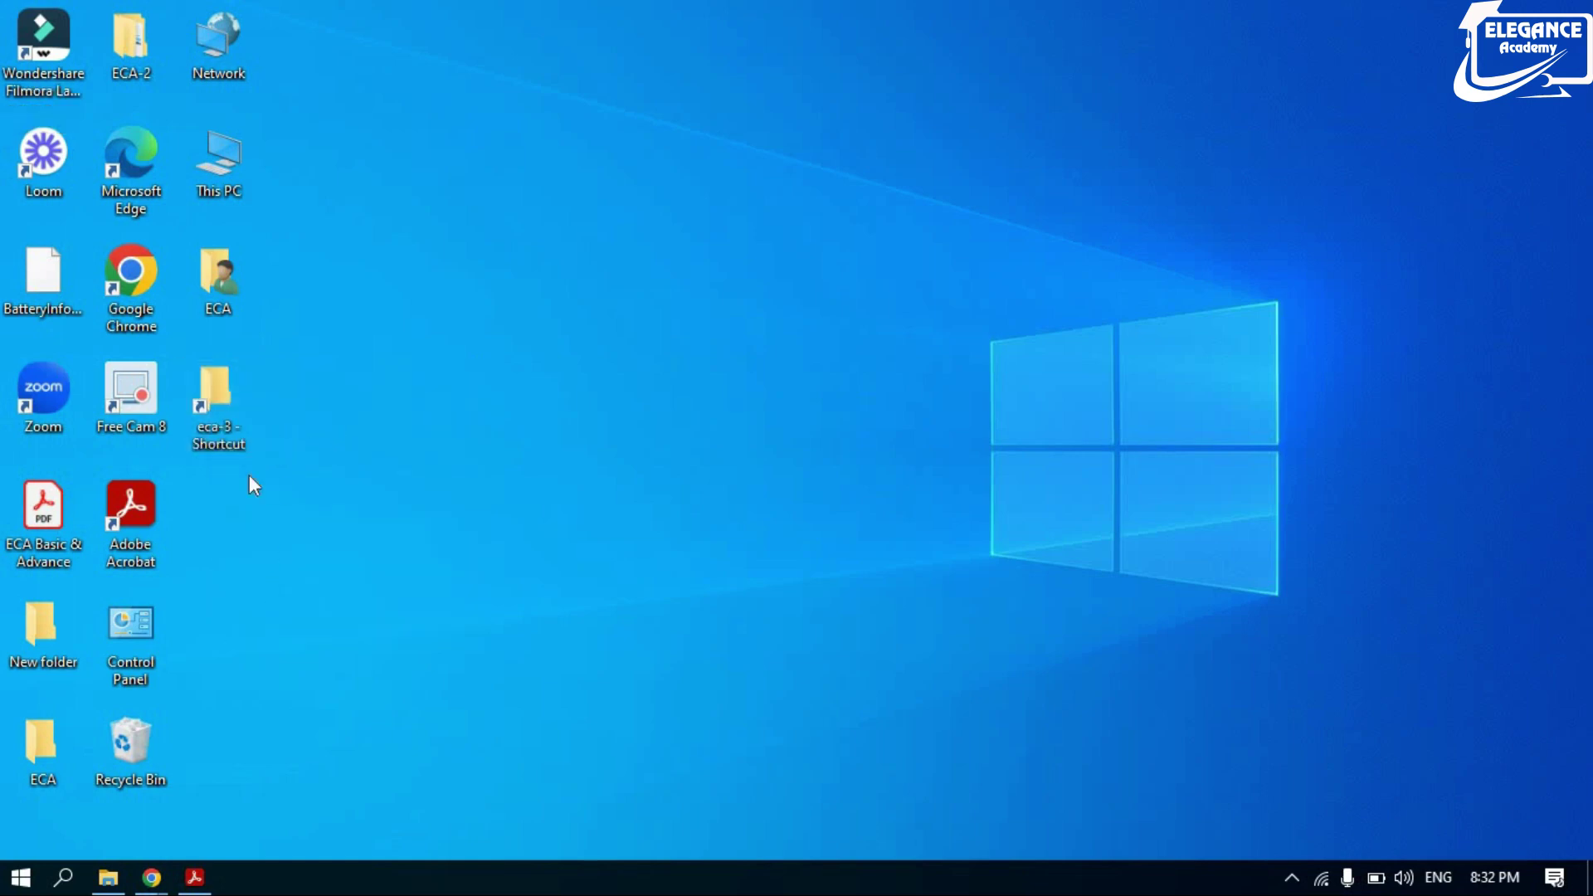
left_click(112, 880)
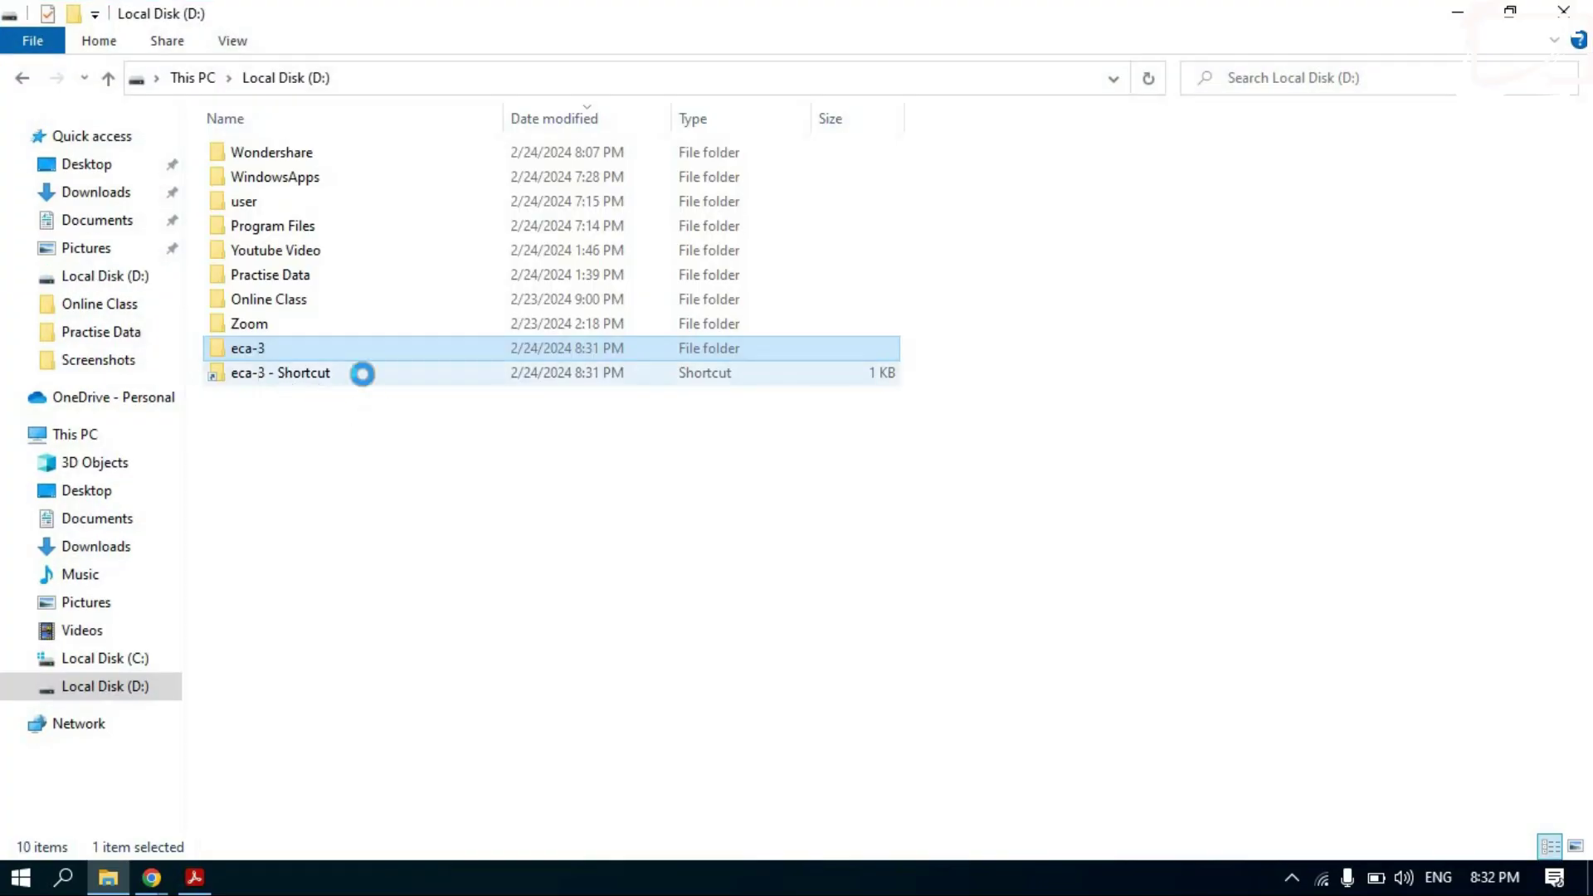
left_click(194, 878)
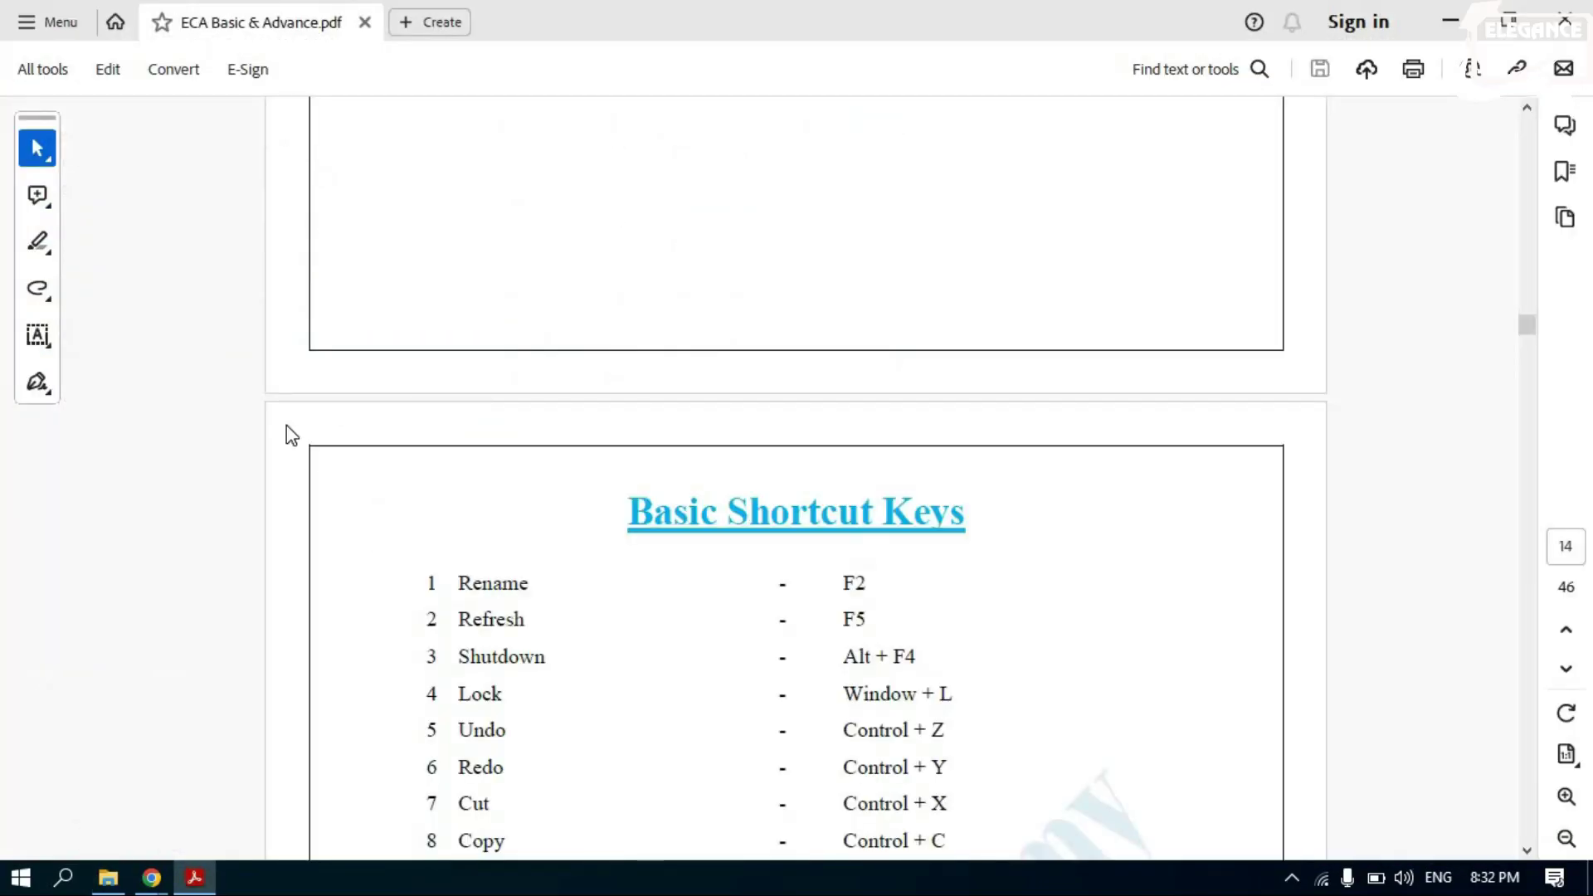
key("super+d")
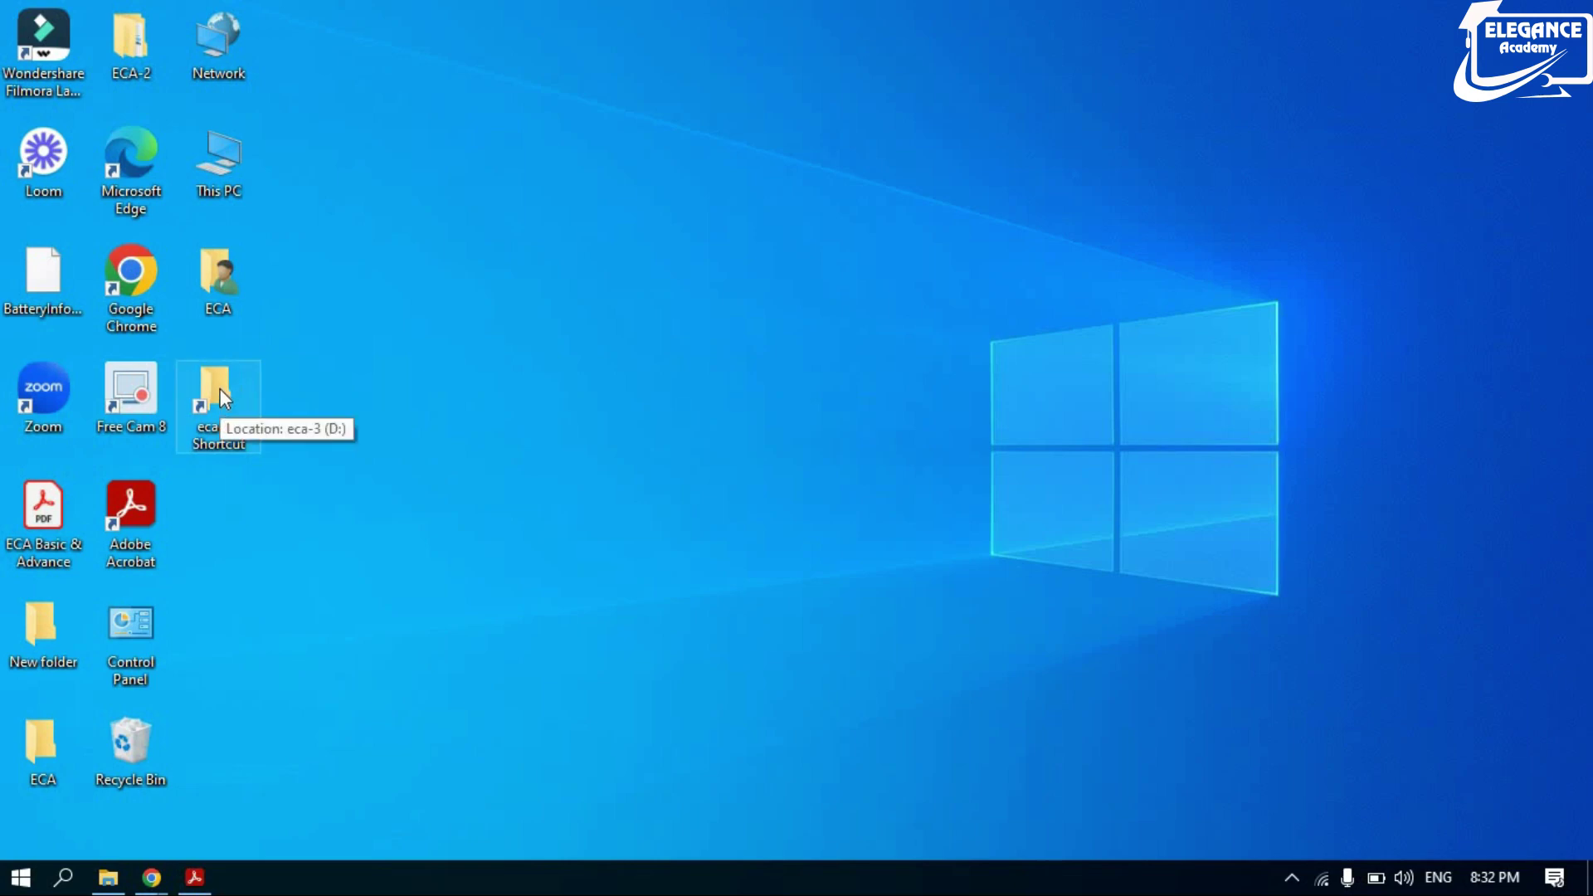
Open the eca-3 folder through its desktop shortcut and create three new folders in it with the default names.
double_click(242, 415)
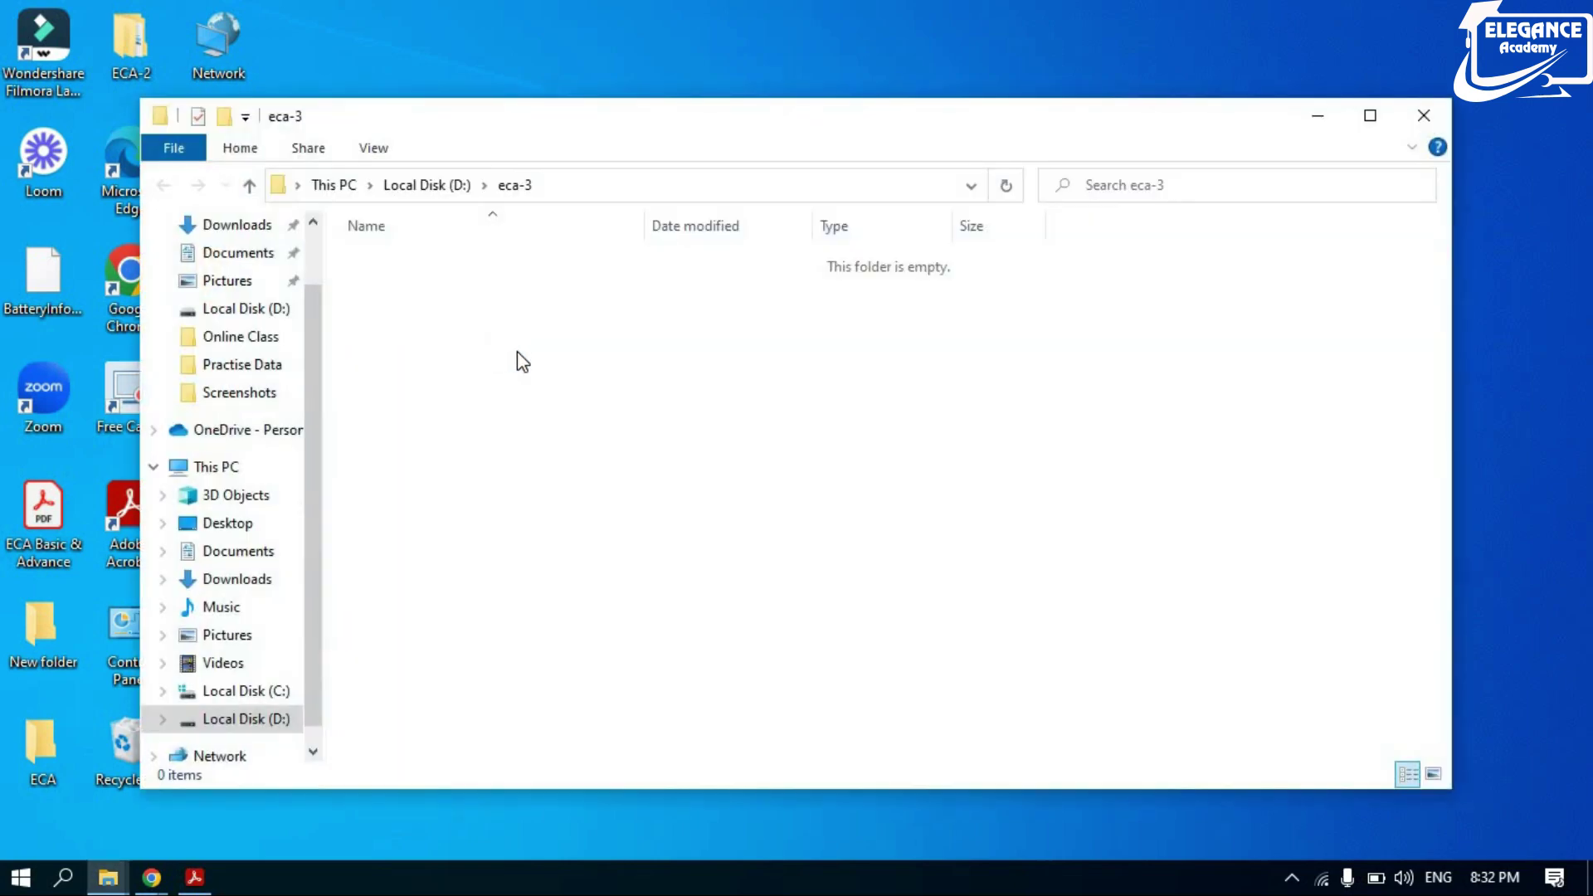
key("ctrl+shift+n")
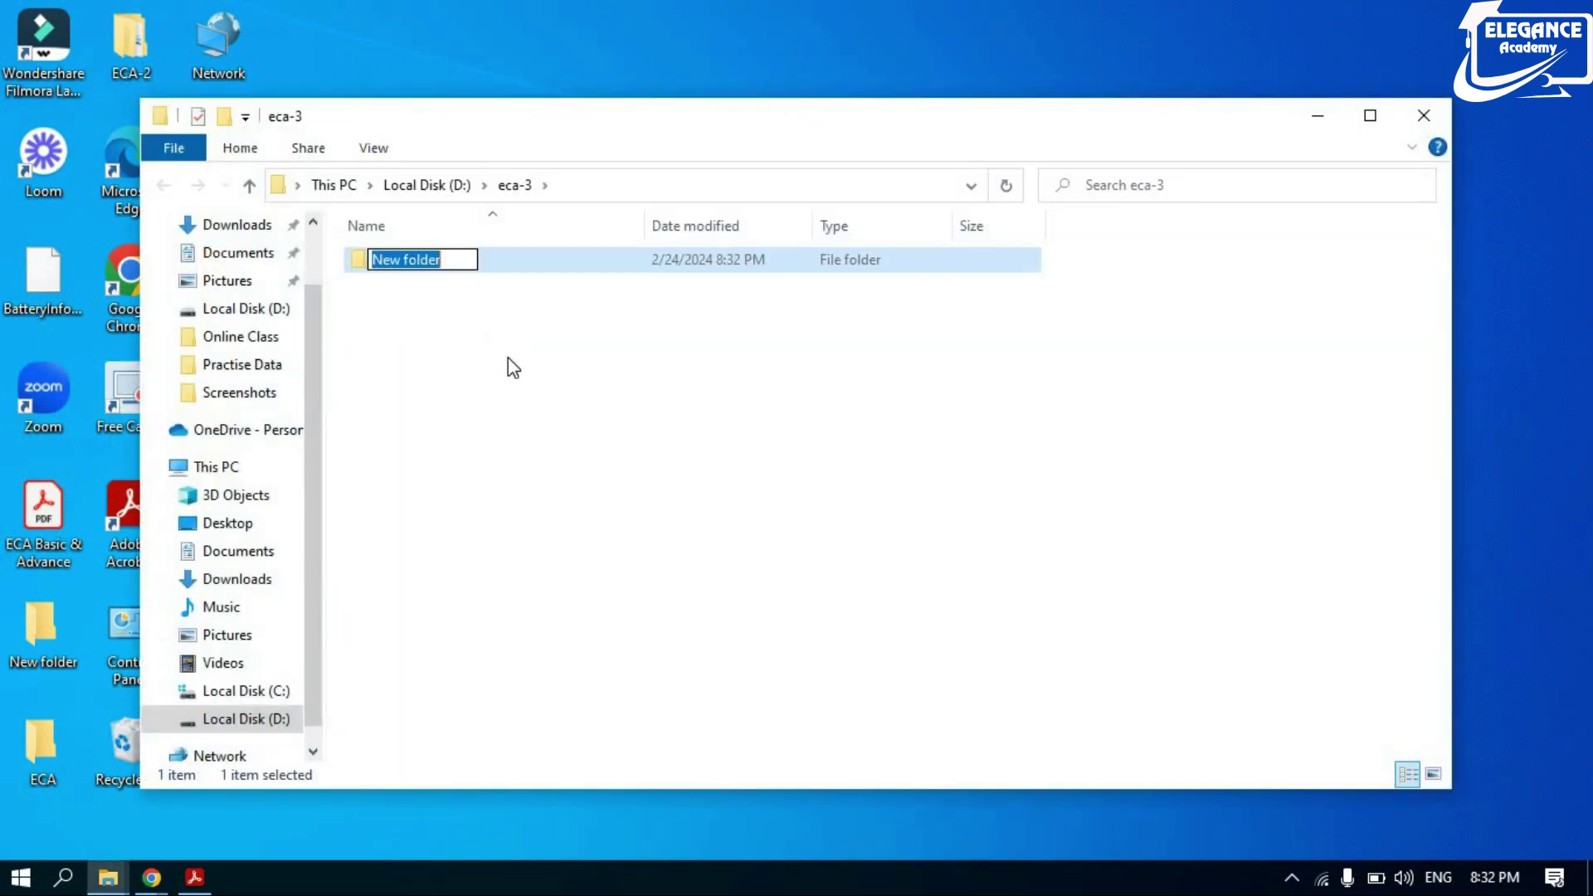
key("Return")
key("ctrl+shift+n")
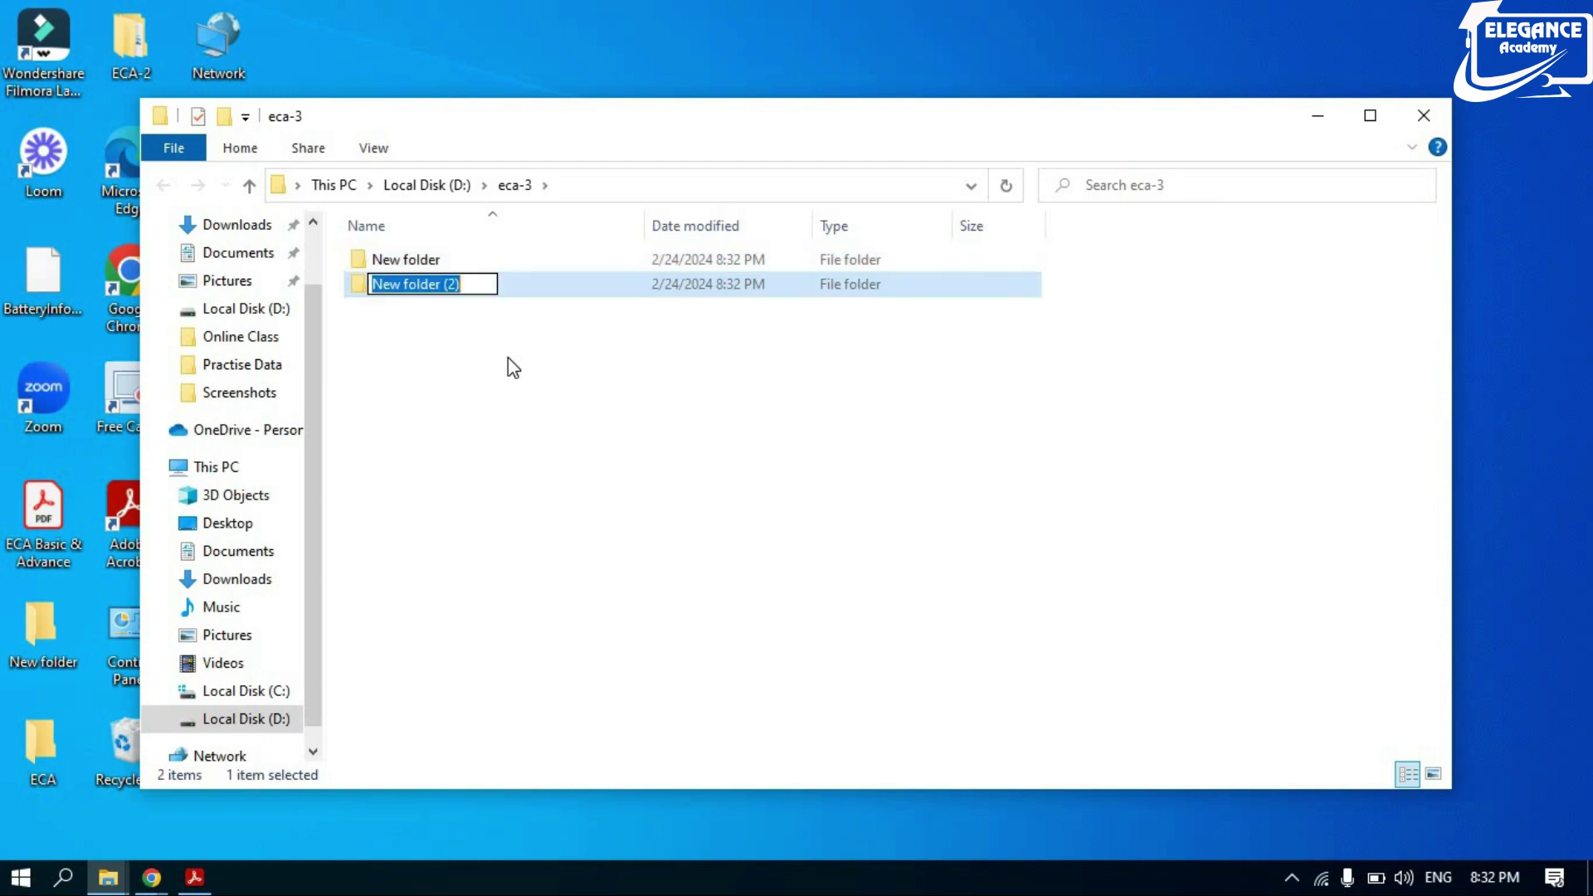
key("Return")
key("ctrl+shift+n")
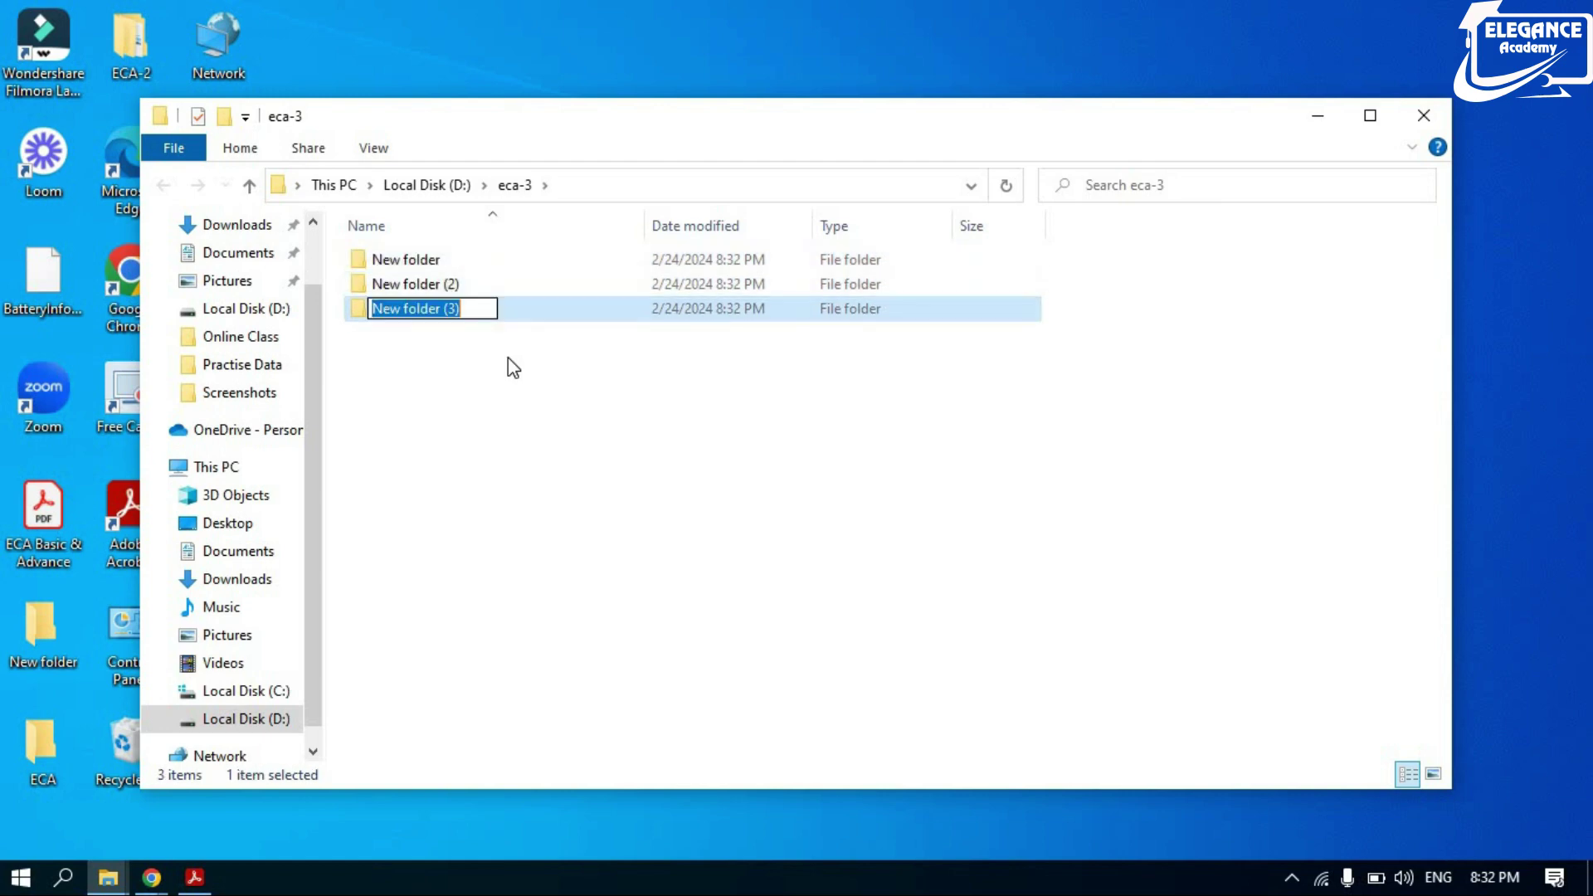
key("Return")
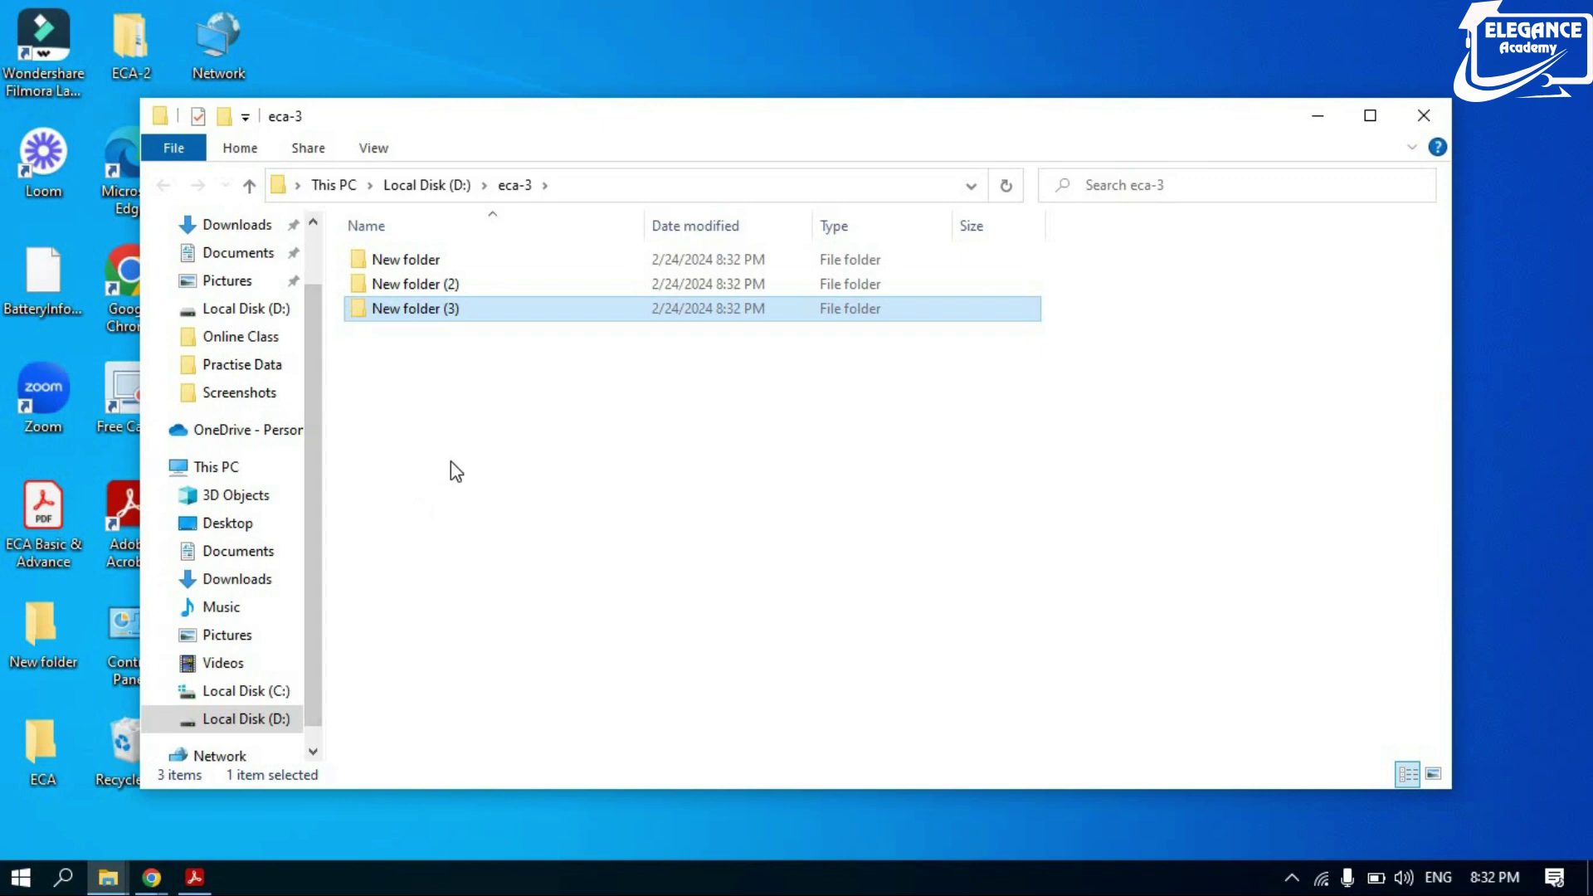
left_click(450, 462)
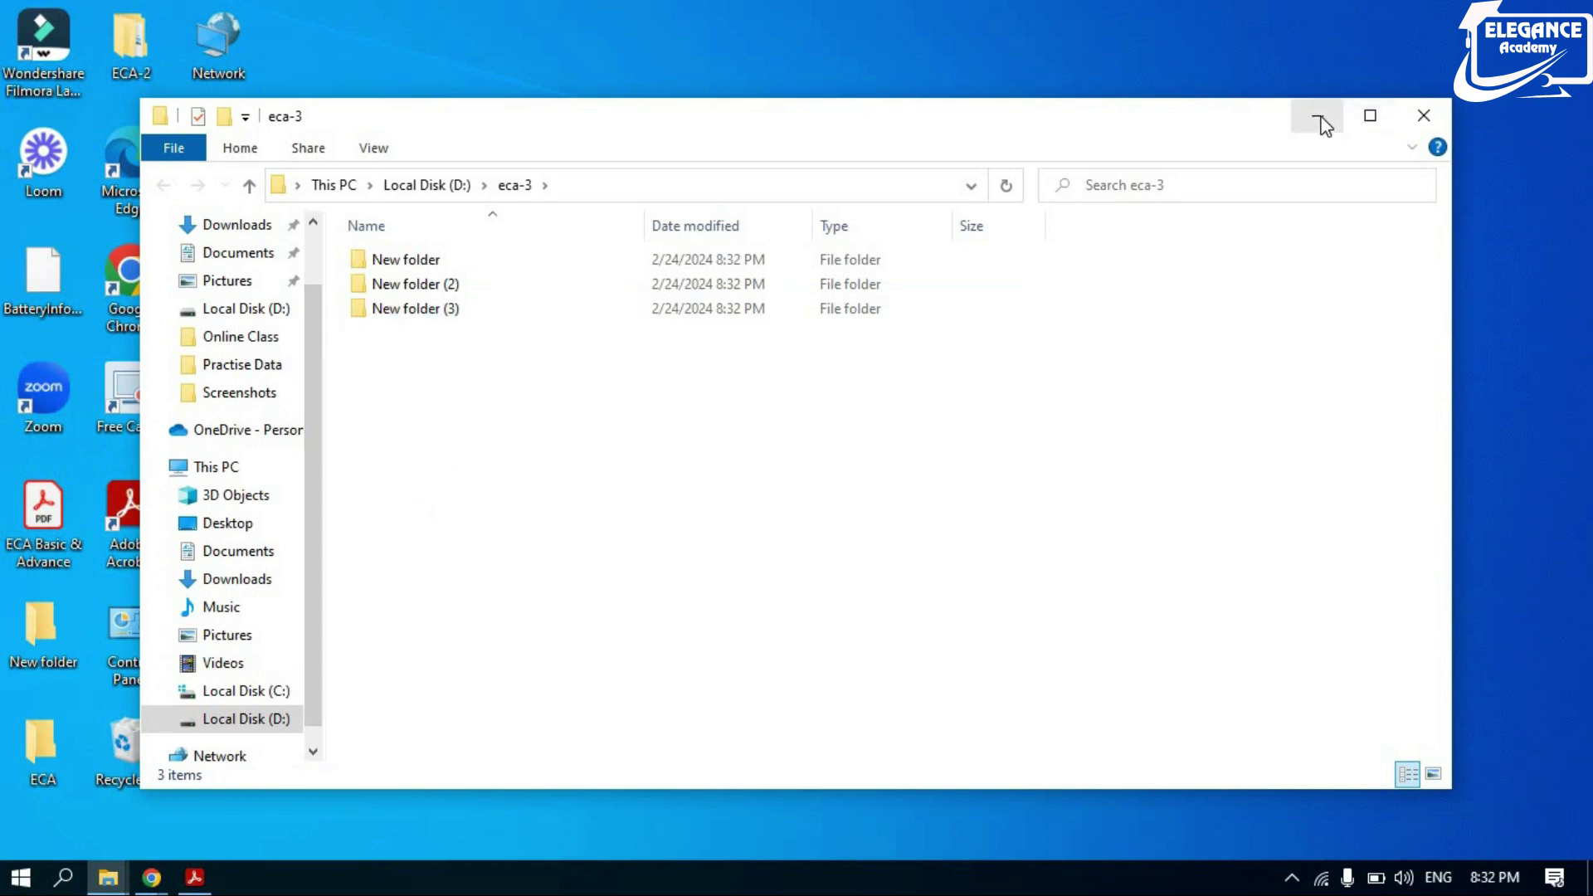
Close the window opened from the shortcut and open the original eca-3 folder on Local Disk (D:) to examine its contents.
left_click_drag(1236, 119, 1306, 170)
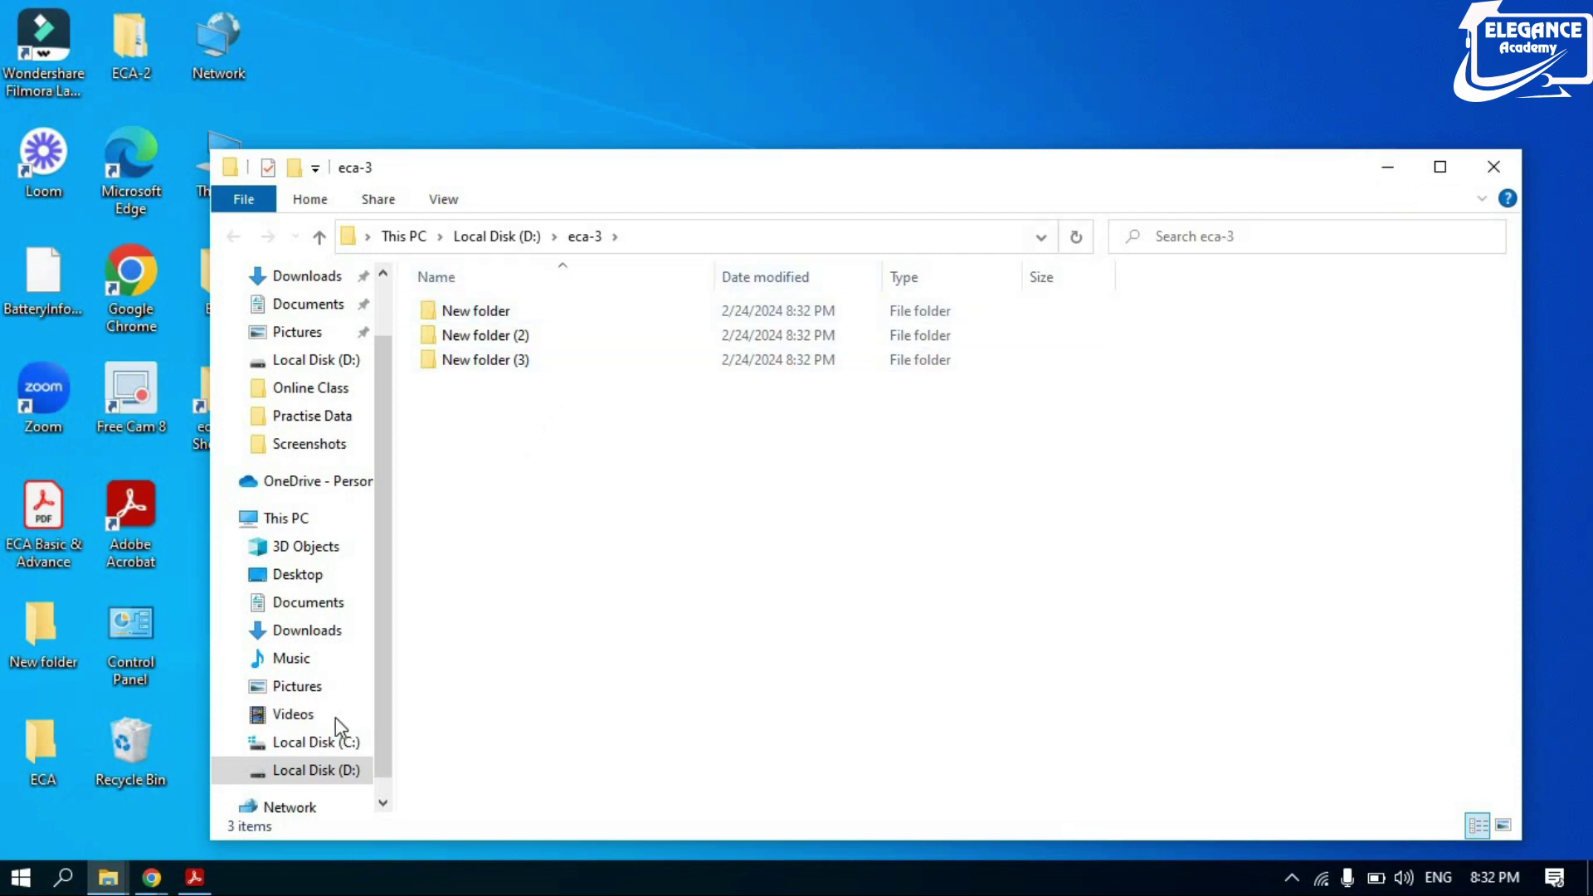
left_click(1496, 173)
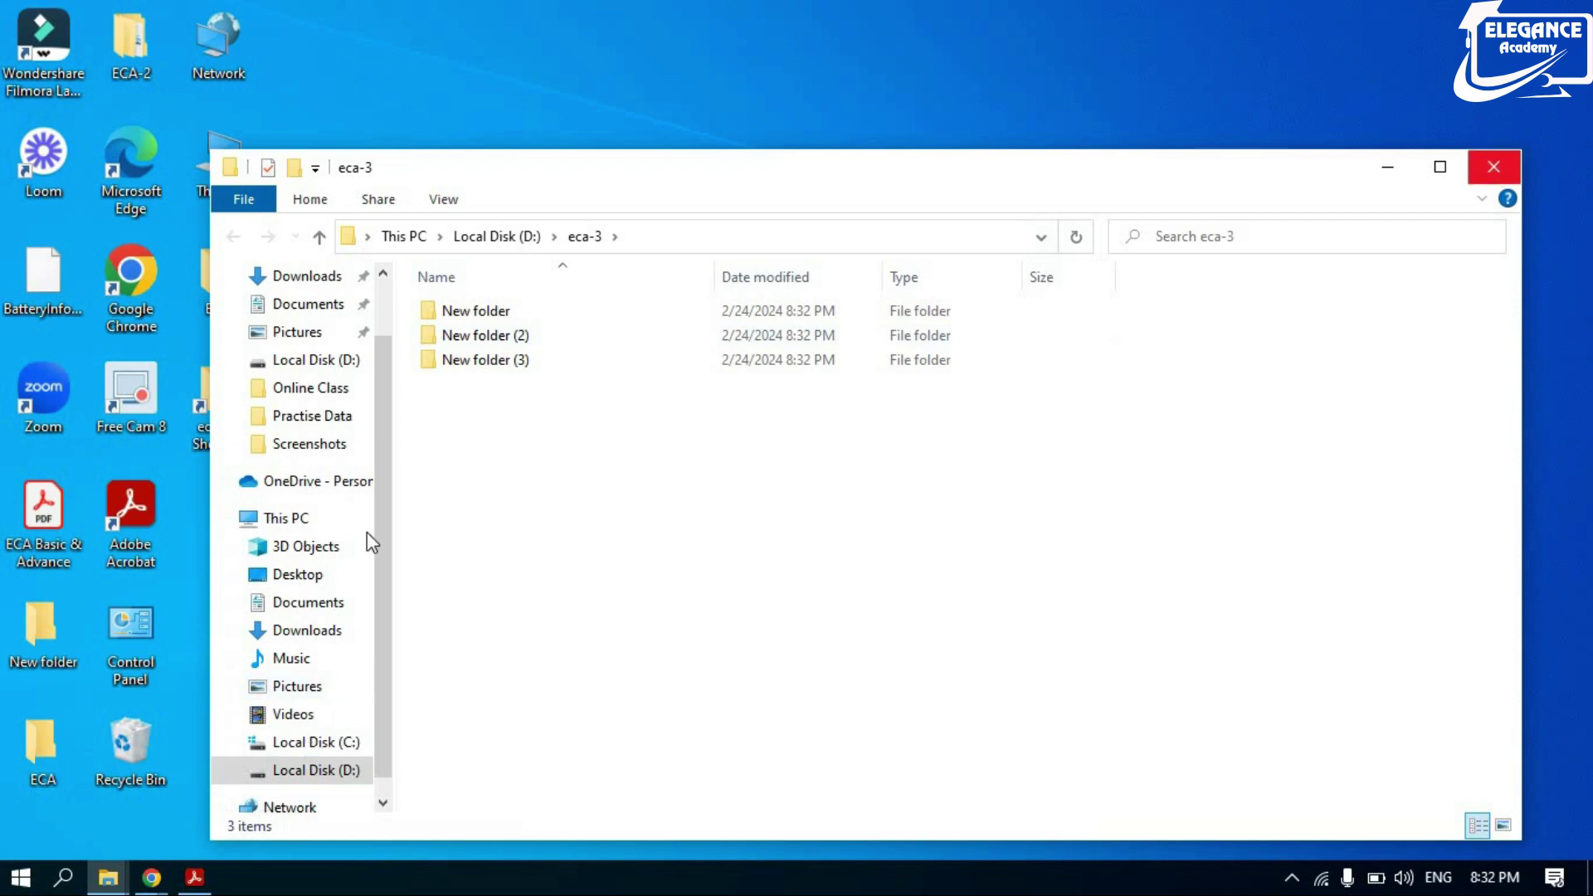
left_click(108, 879)
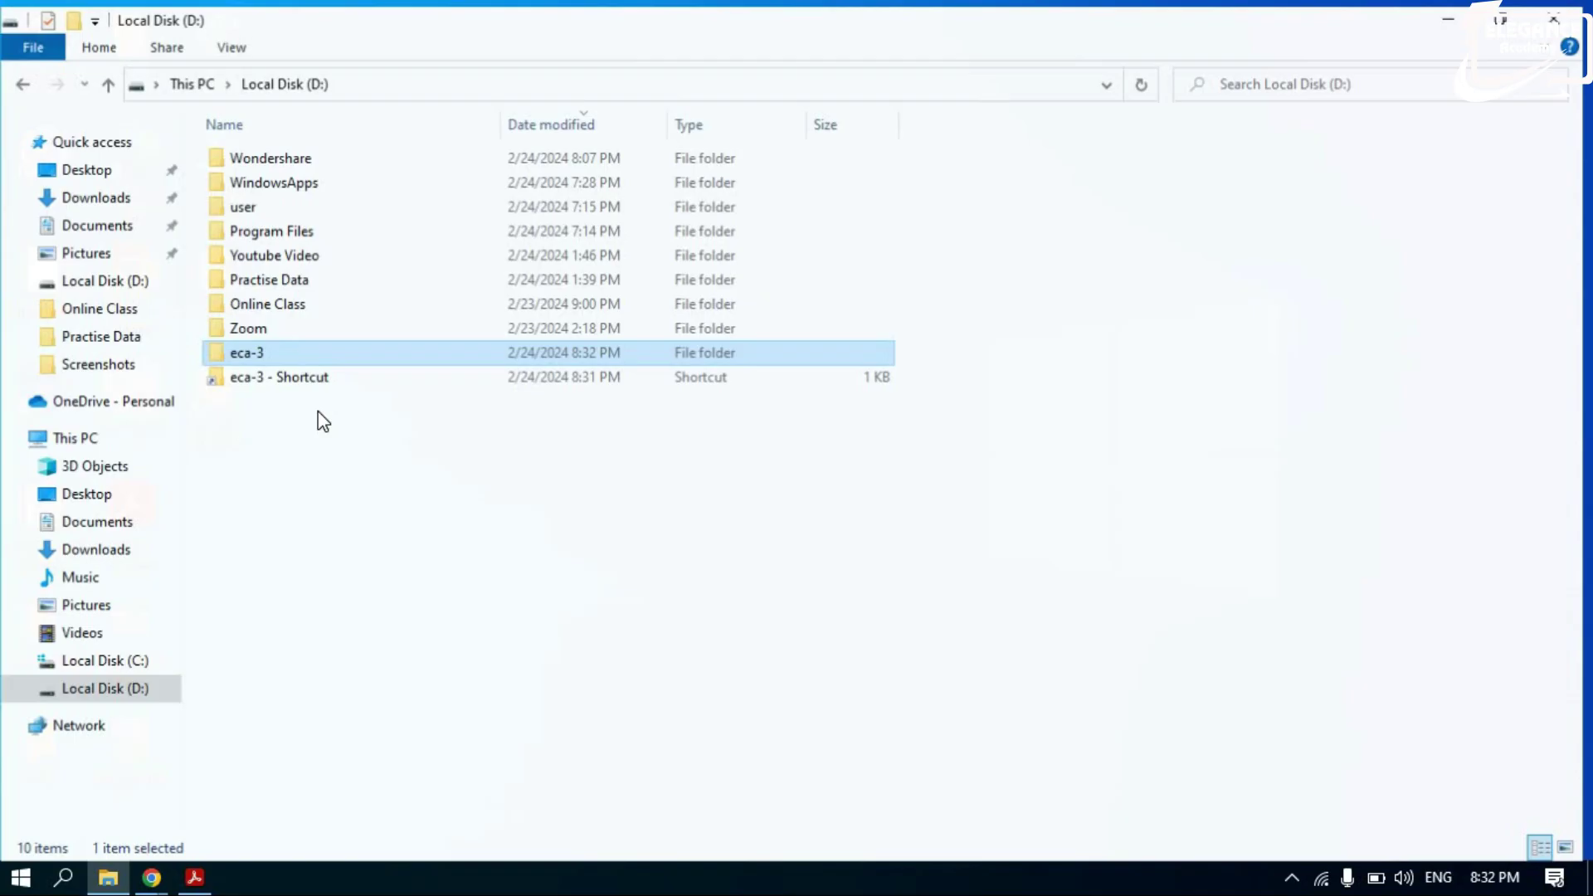
double_click(264, 349)
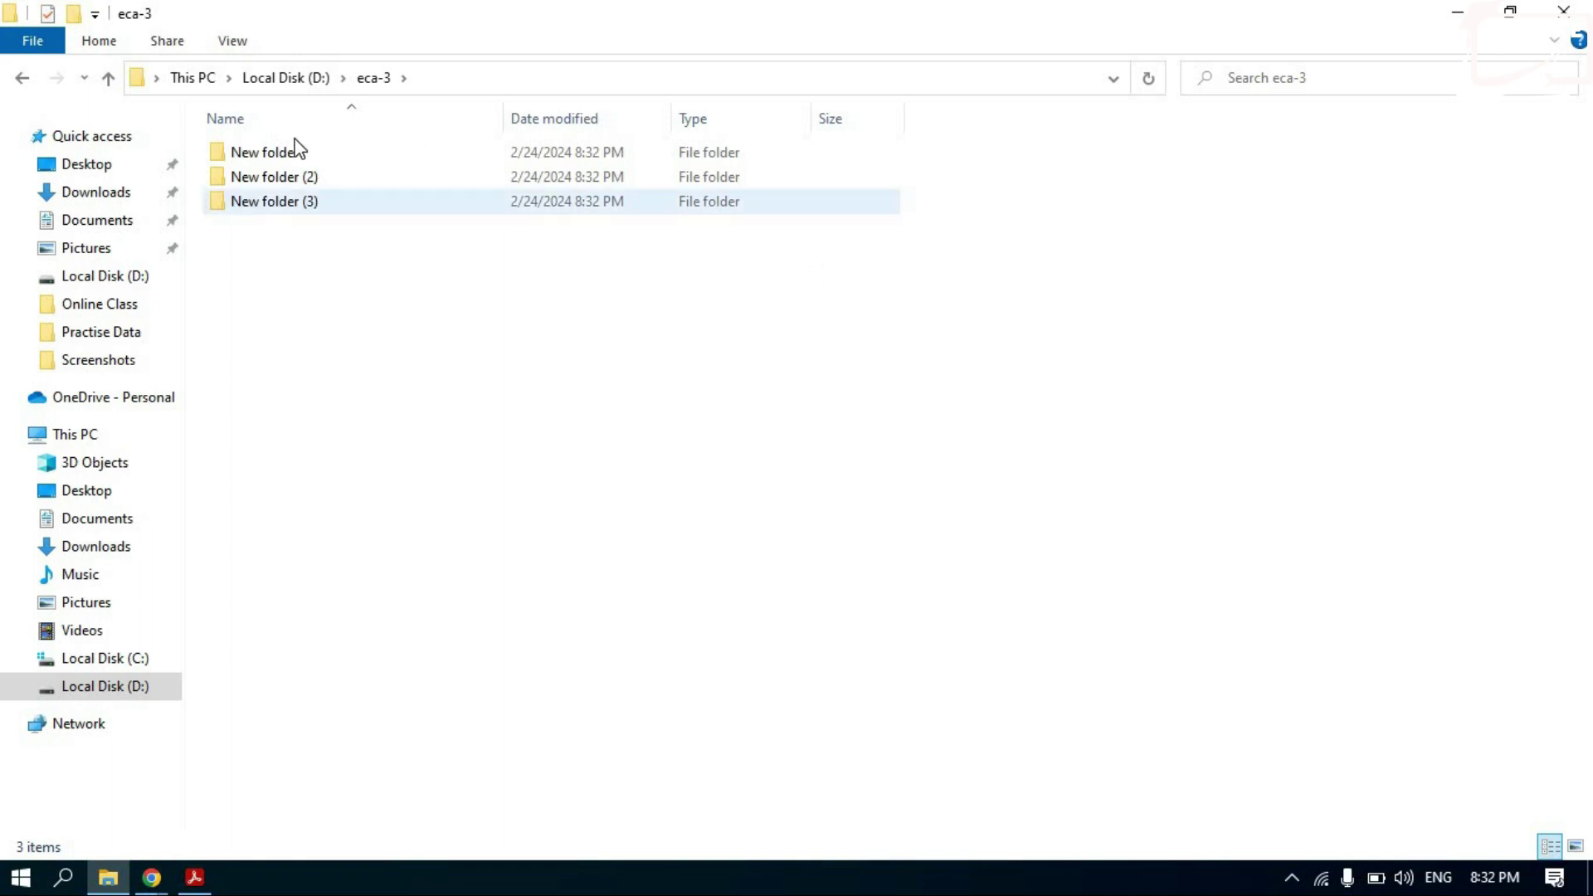
Delete New folder (3) from the original eca-3 folder on Local Disk (D:) and close the window.
left_click(314, 176)
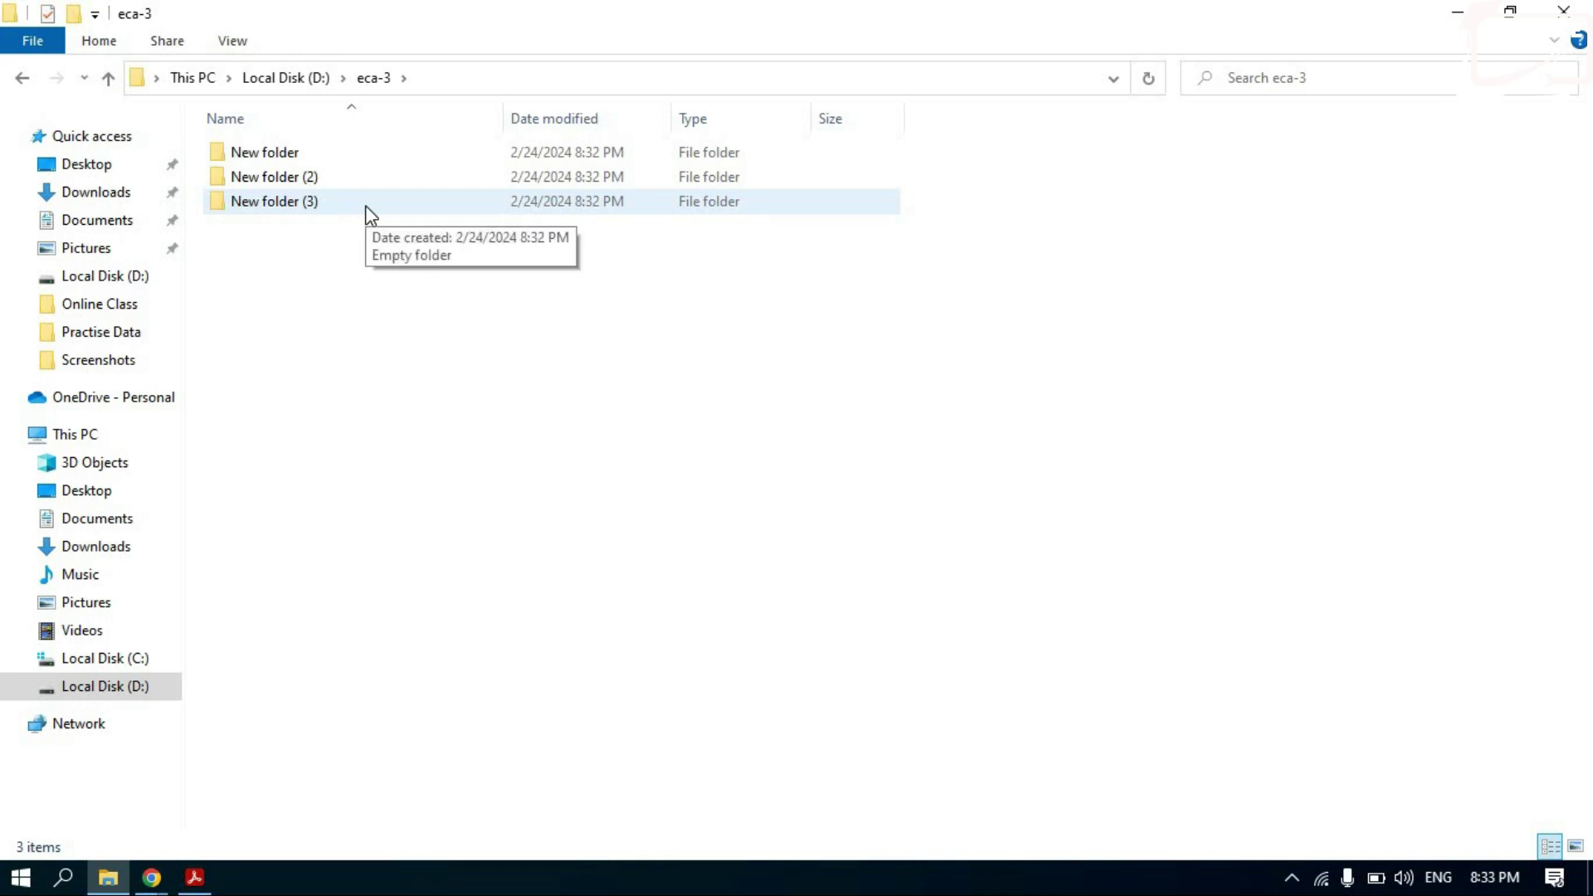
left_click(311, 208)
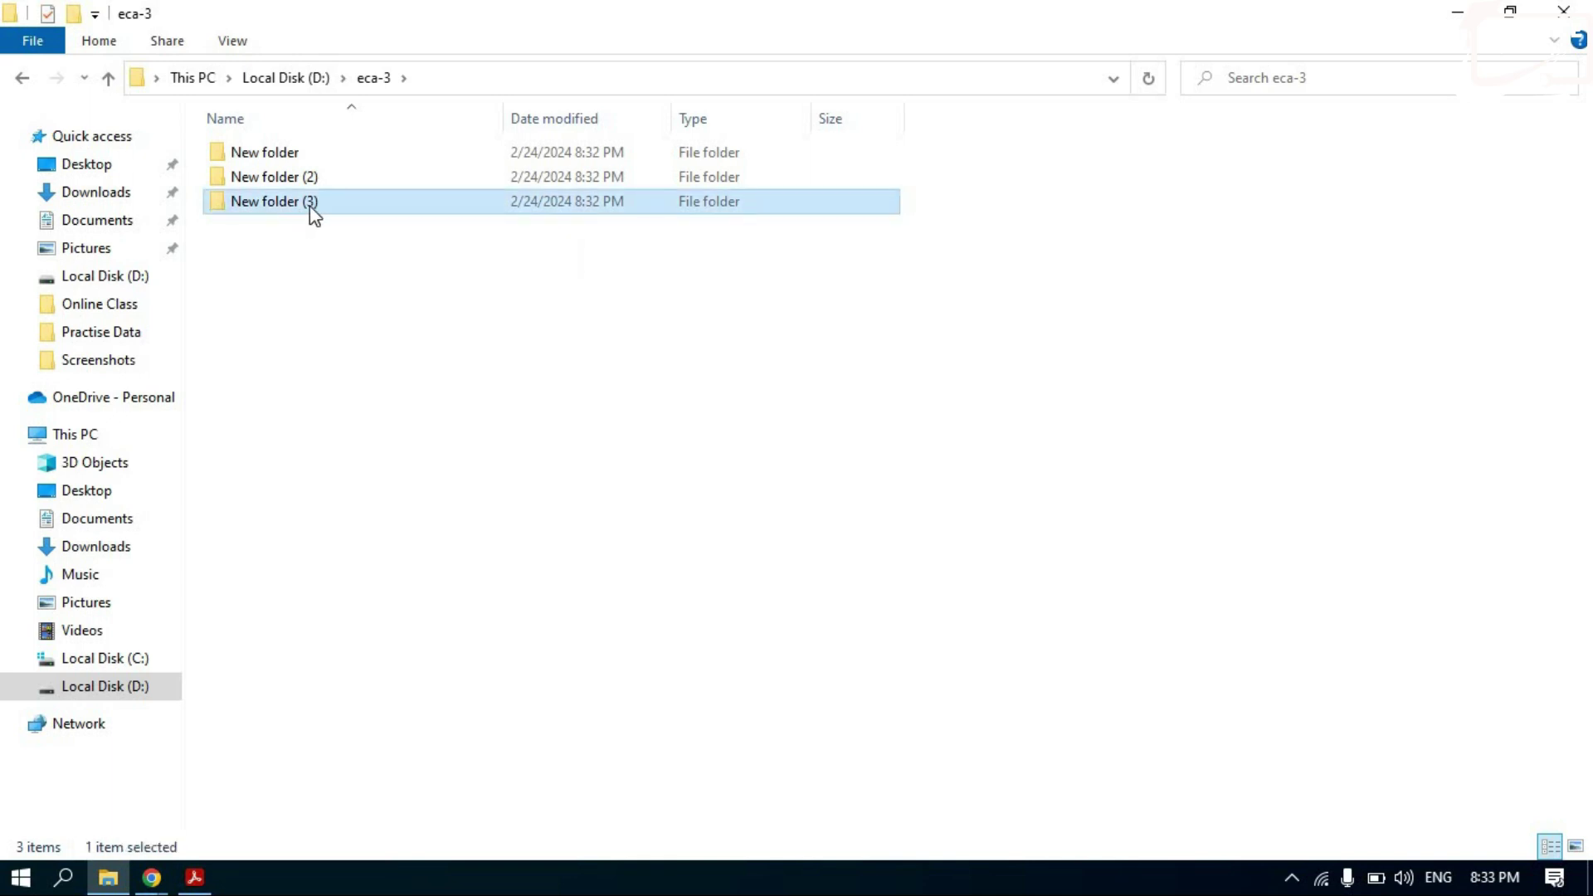
key("Delete")
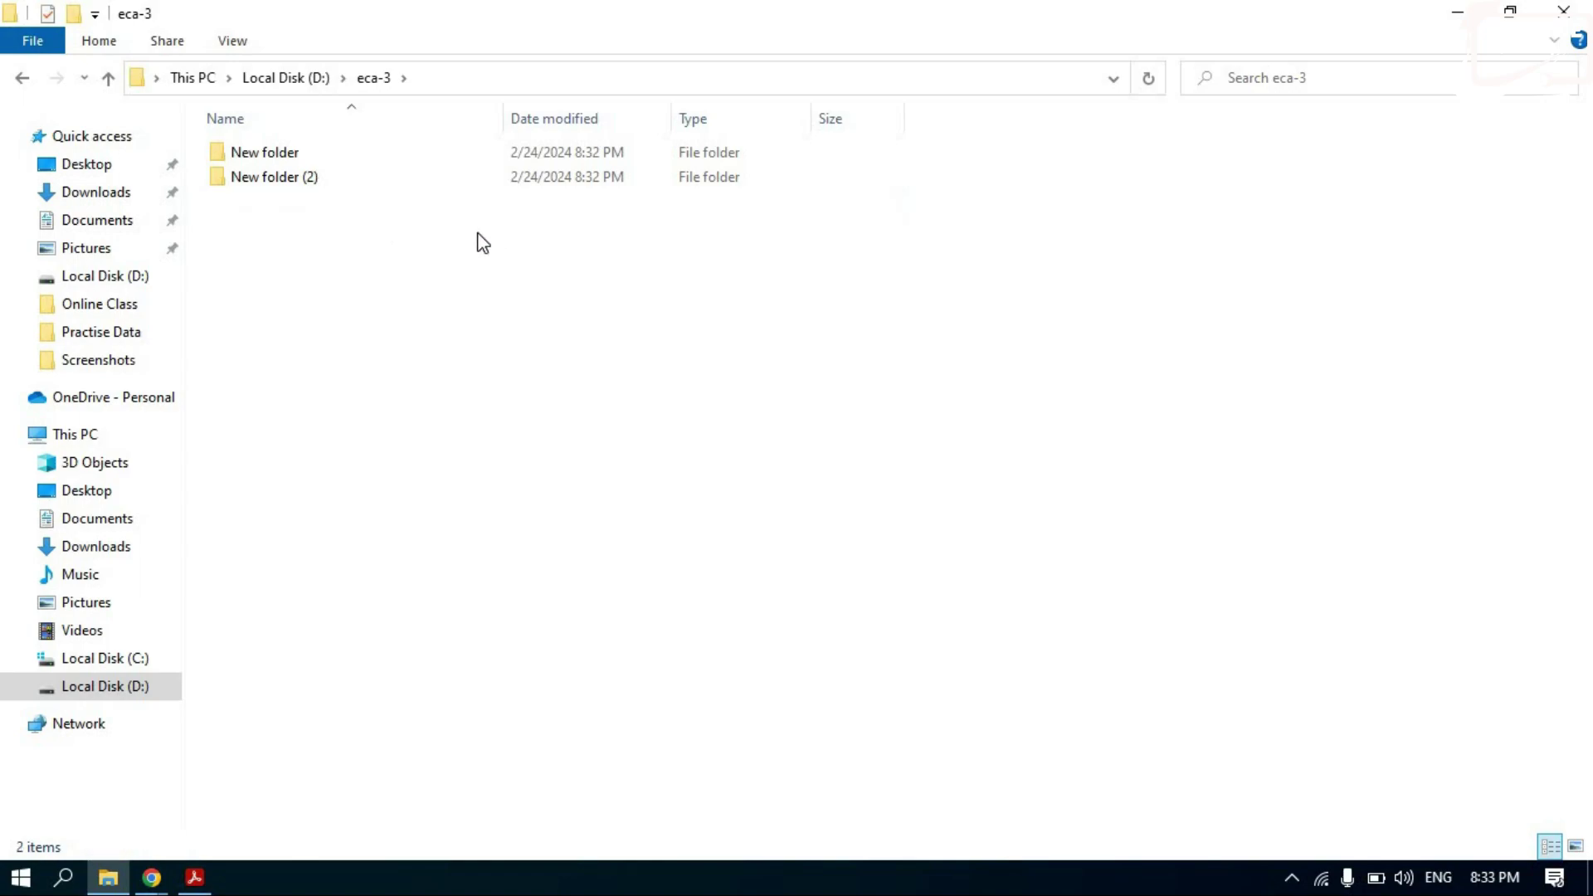
key("alt+F4")
Examine the eca-3 folder's contents through the desktop shortcut in a maximized window, and close it.
double_click(251, 406)
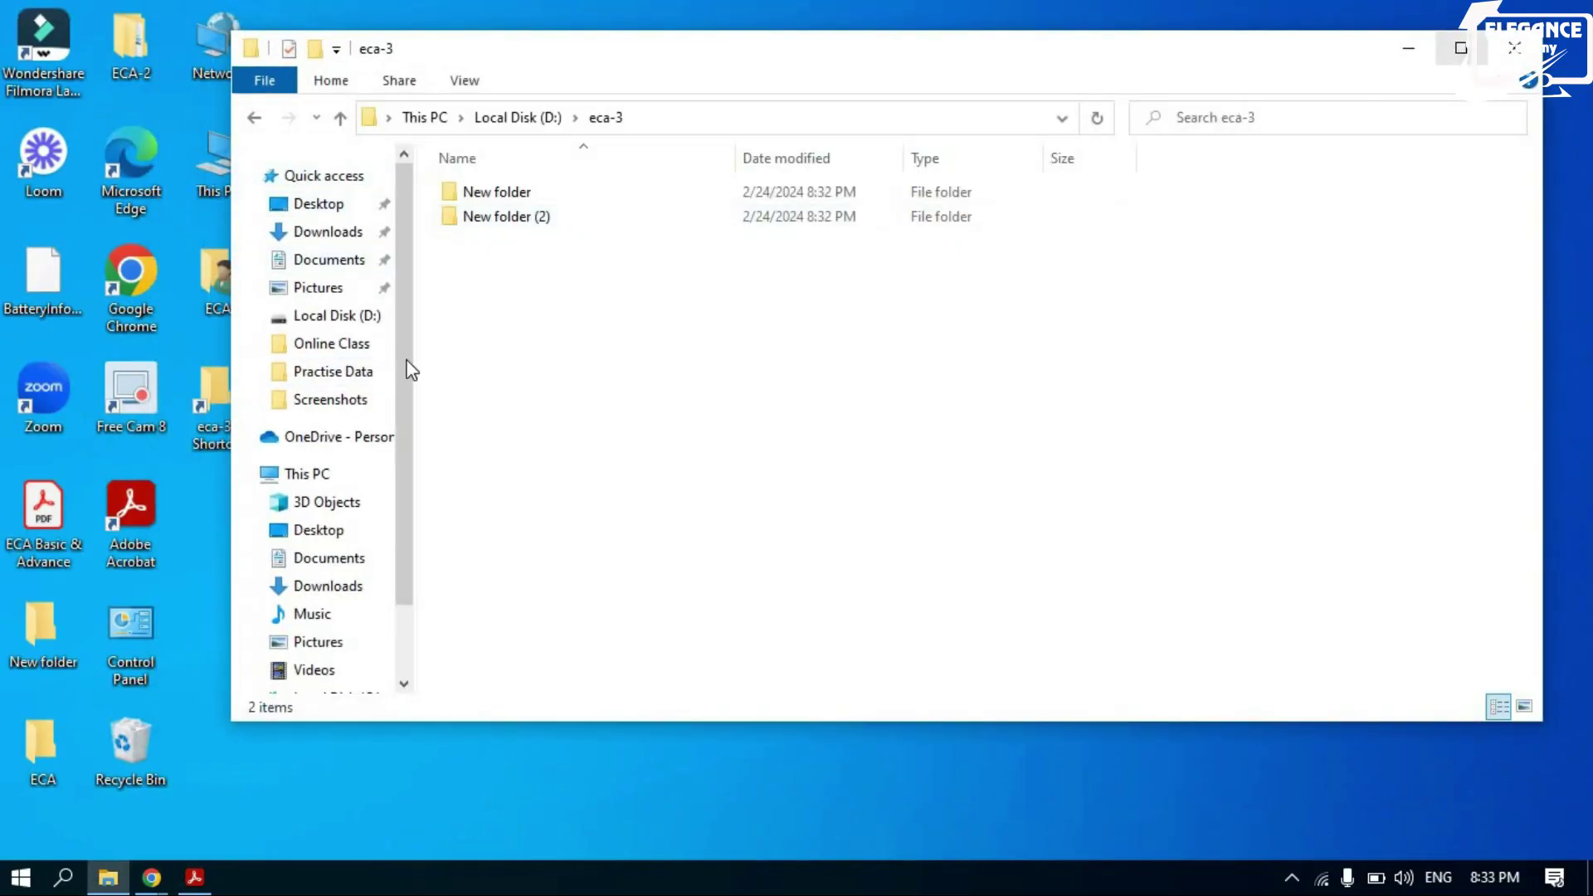
key("super+Up")
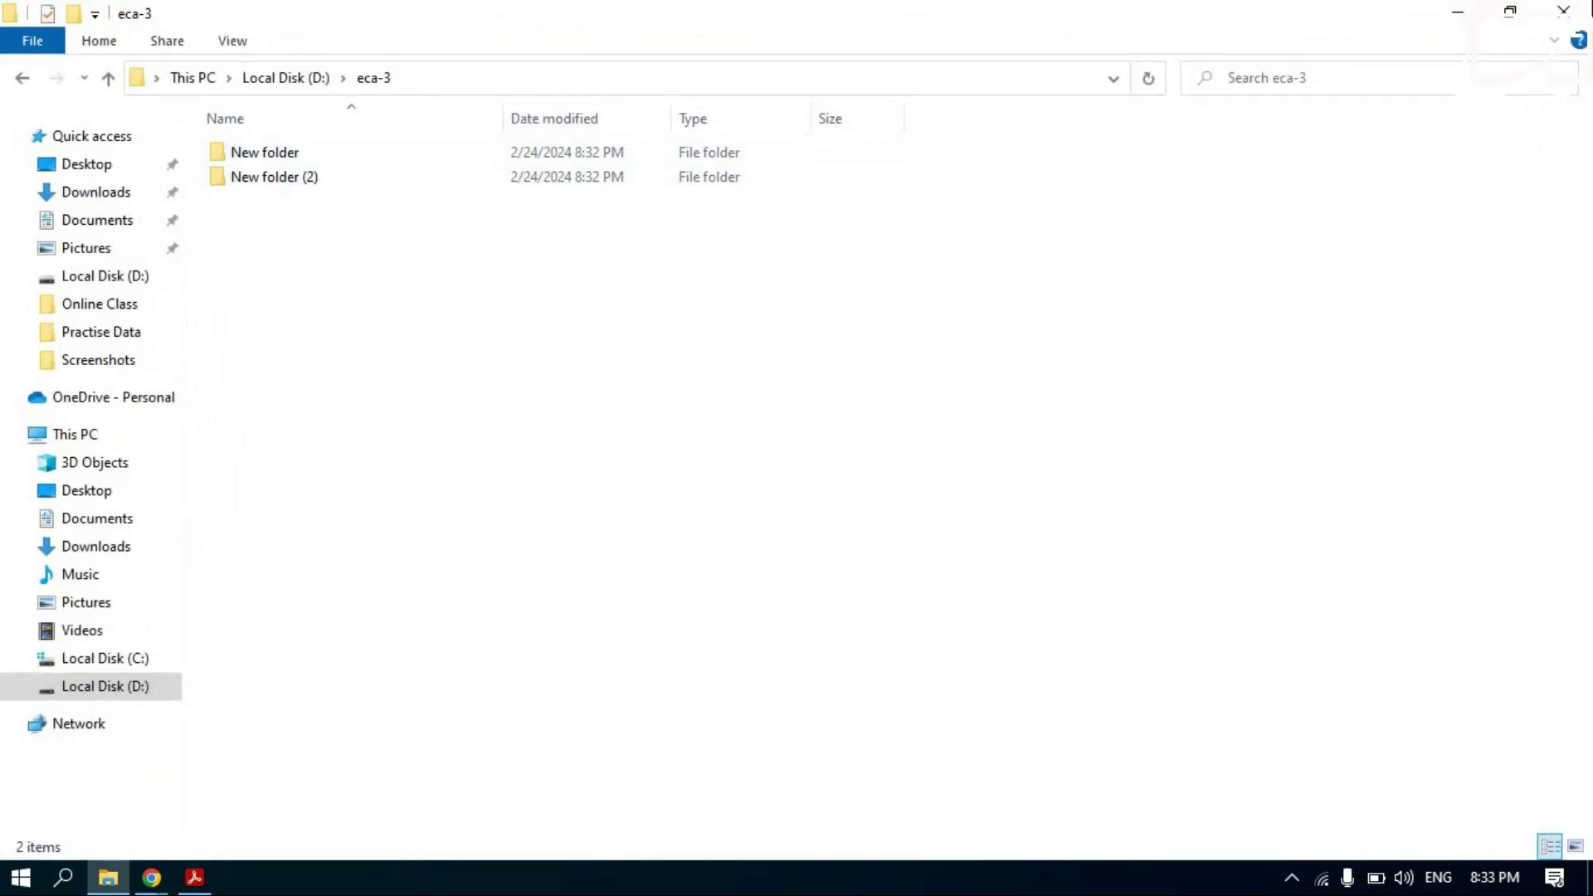
key("alt+F4")
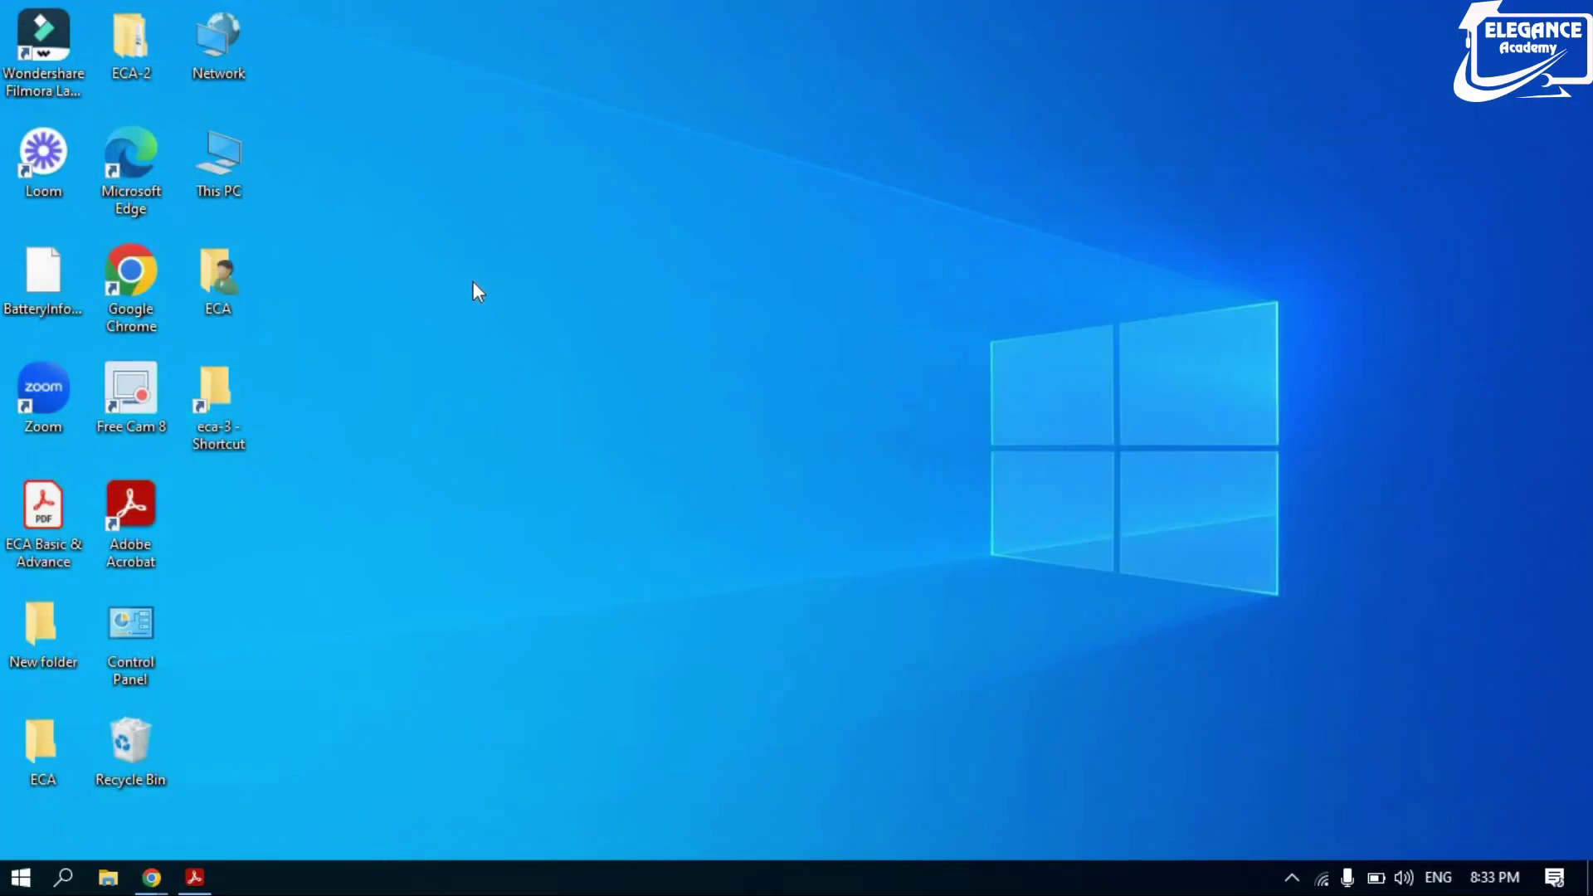
Delete the ECA folder from the desktop and undo the deletion.
right_click(508, 217)
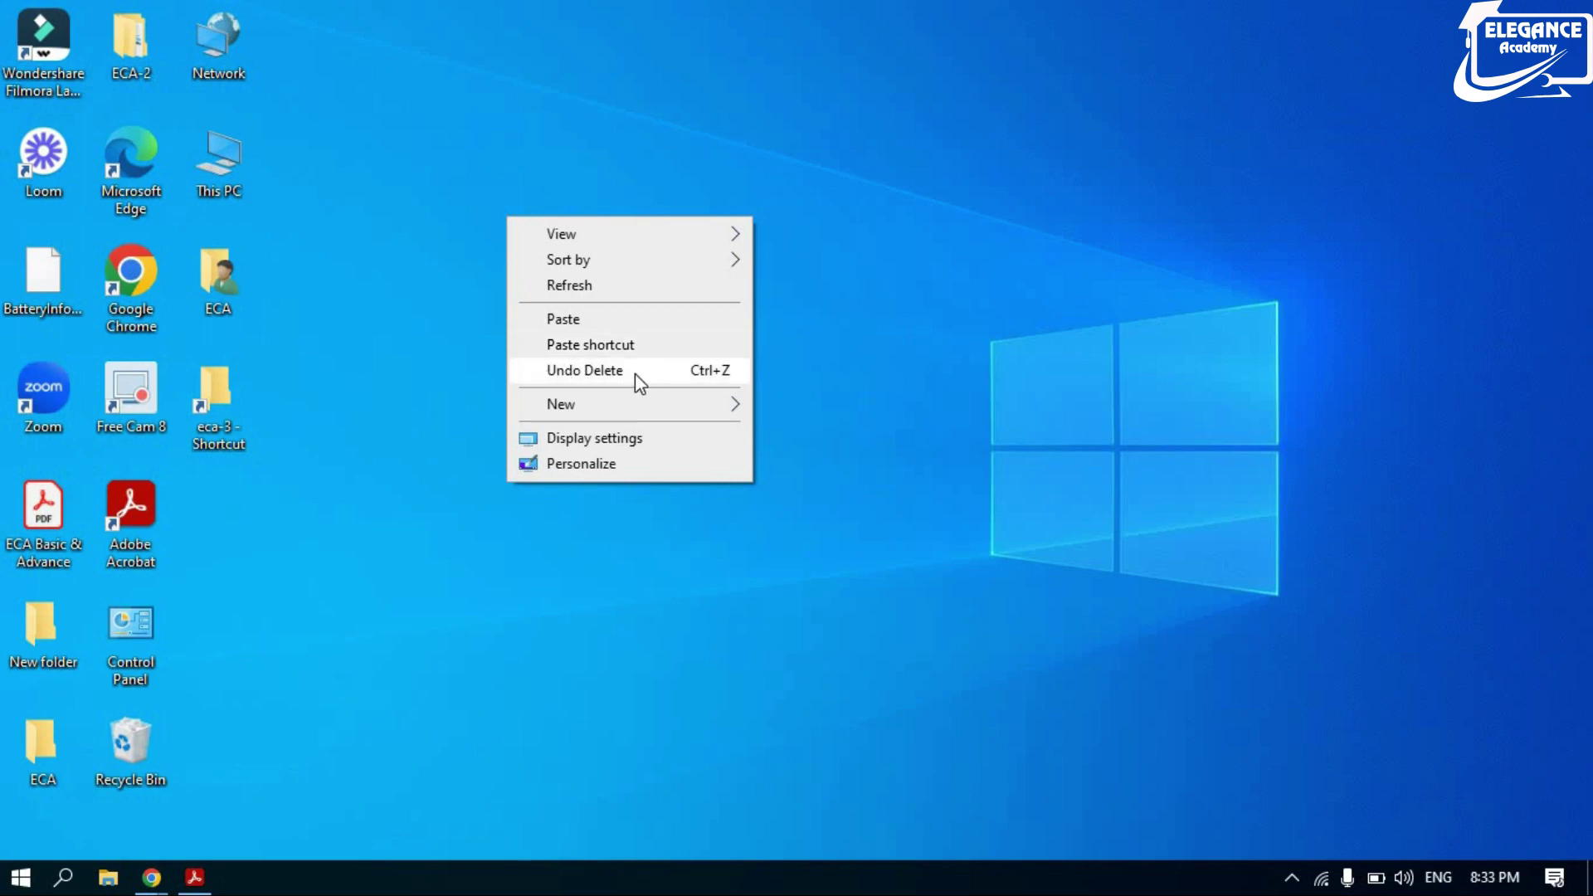
left_click(403, 430)
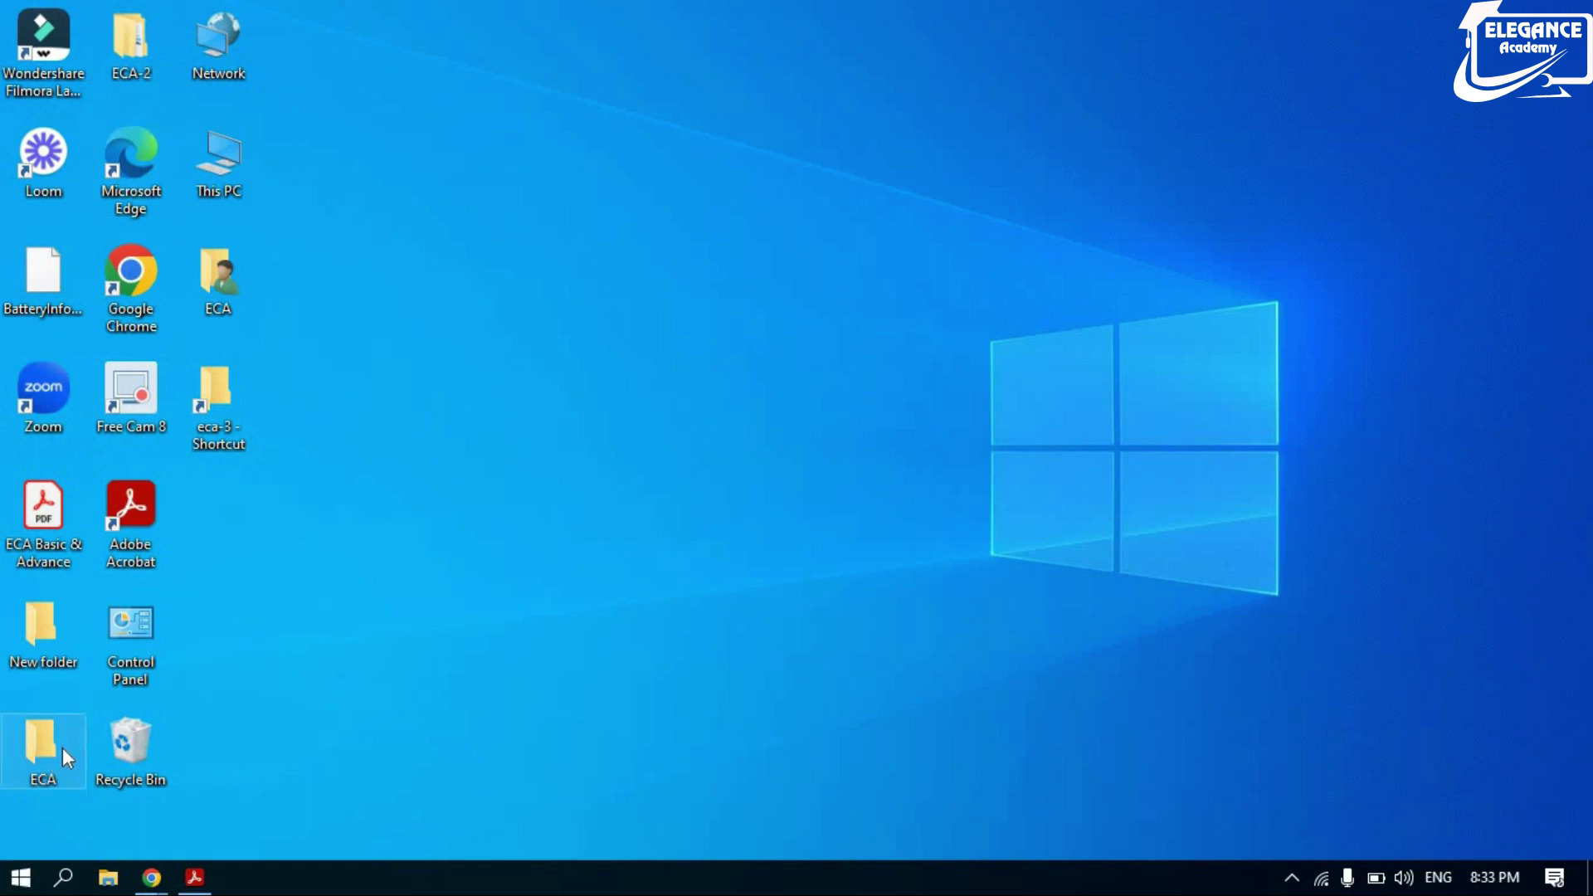
mouse_move(43, 738)
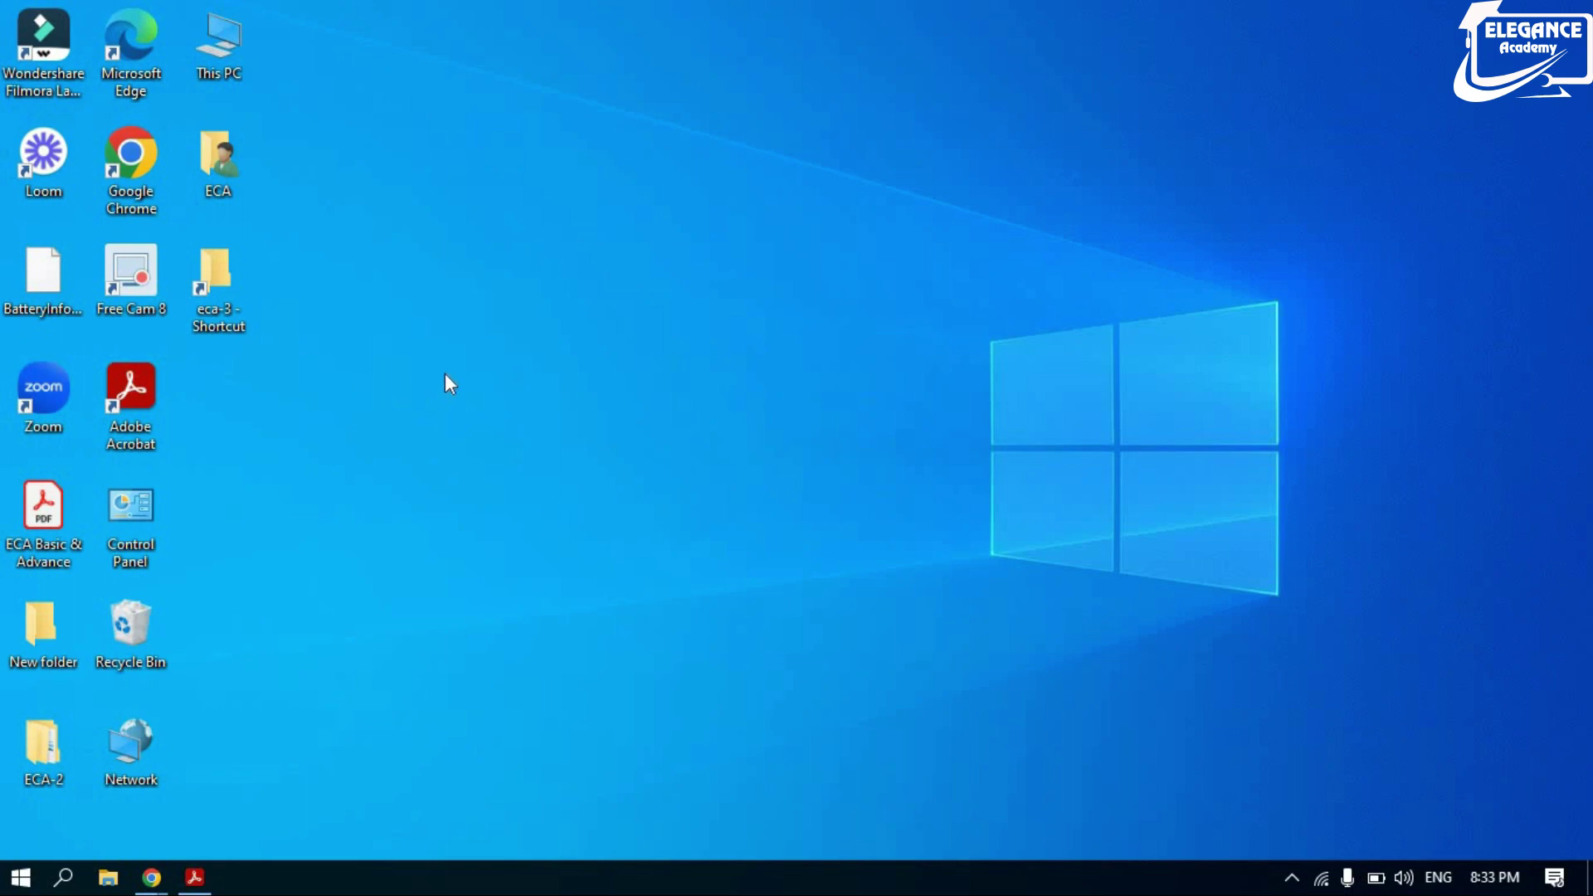
key("ctrl+z")
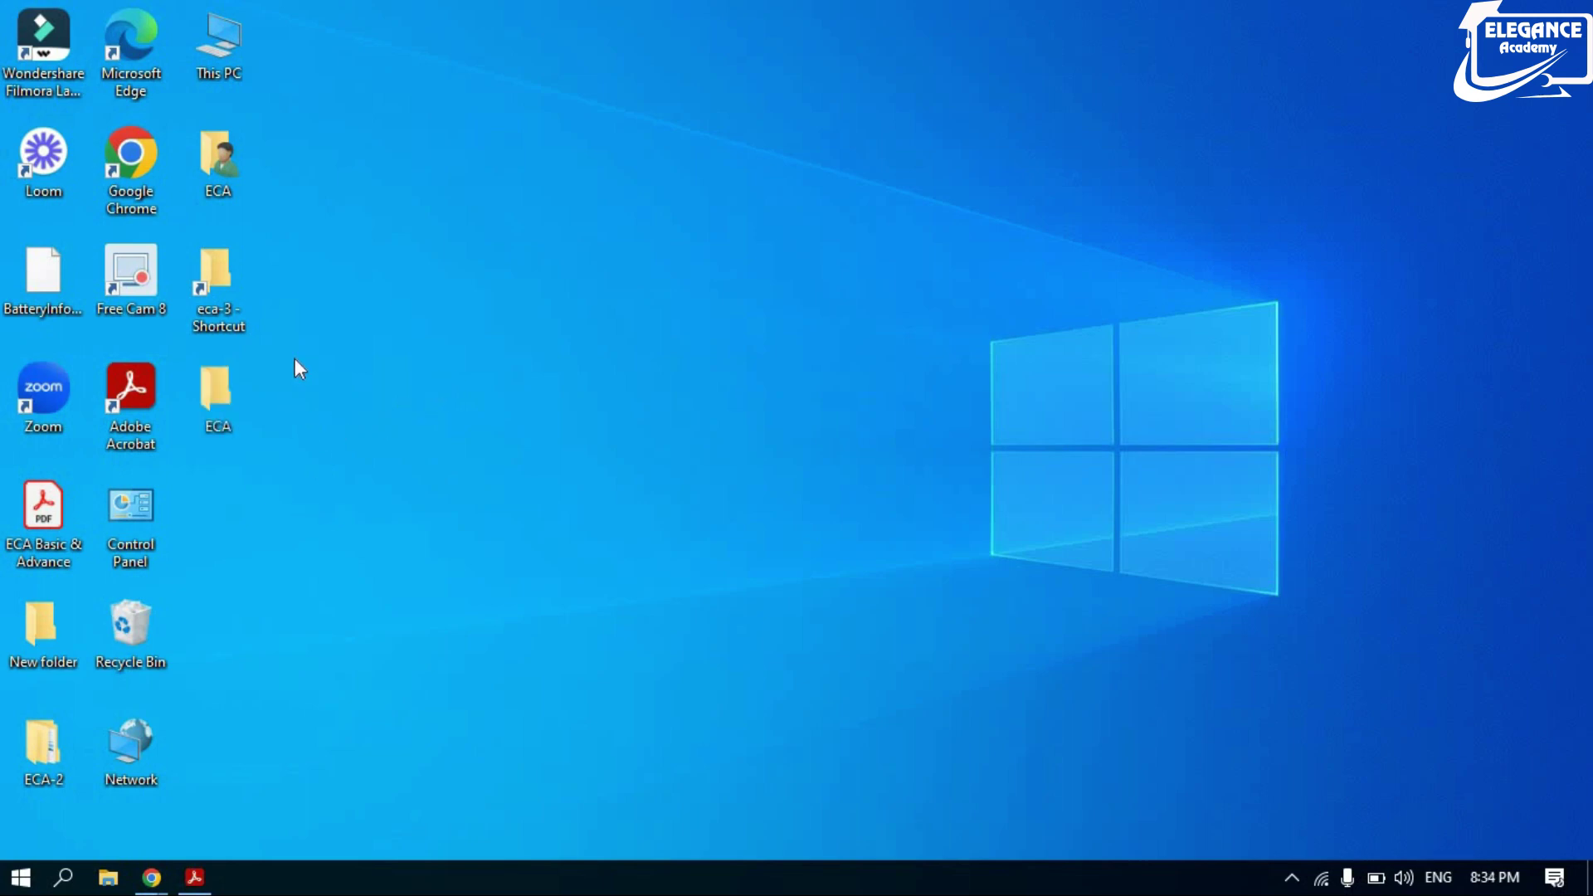
Redo the deletion of the ECA folder on the desktop.
right_click(398, 303)
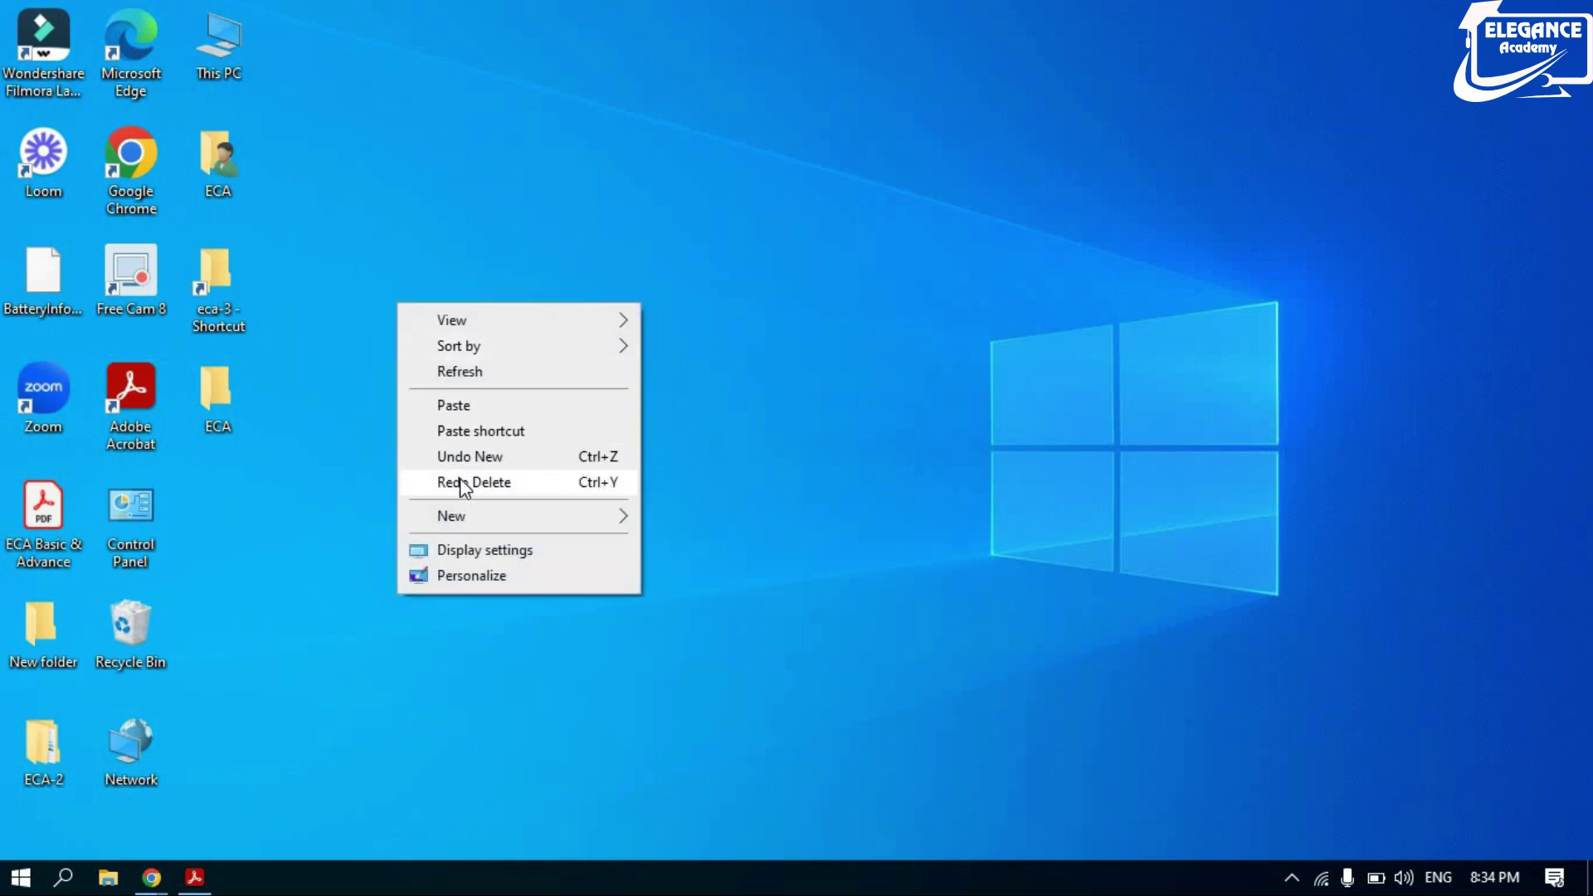
left_click(468, 235)
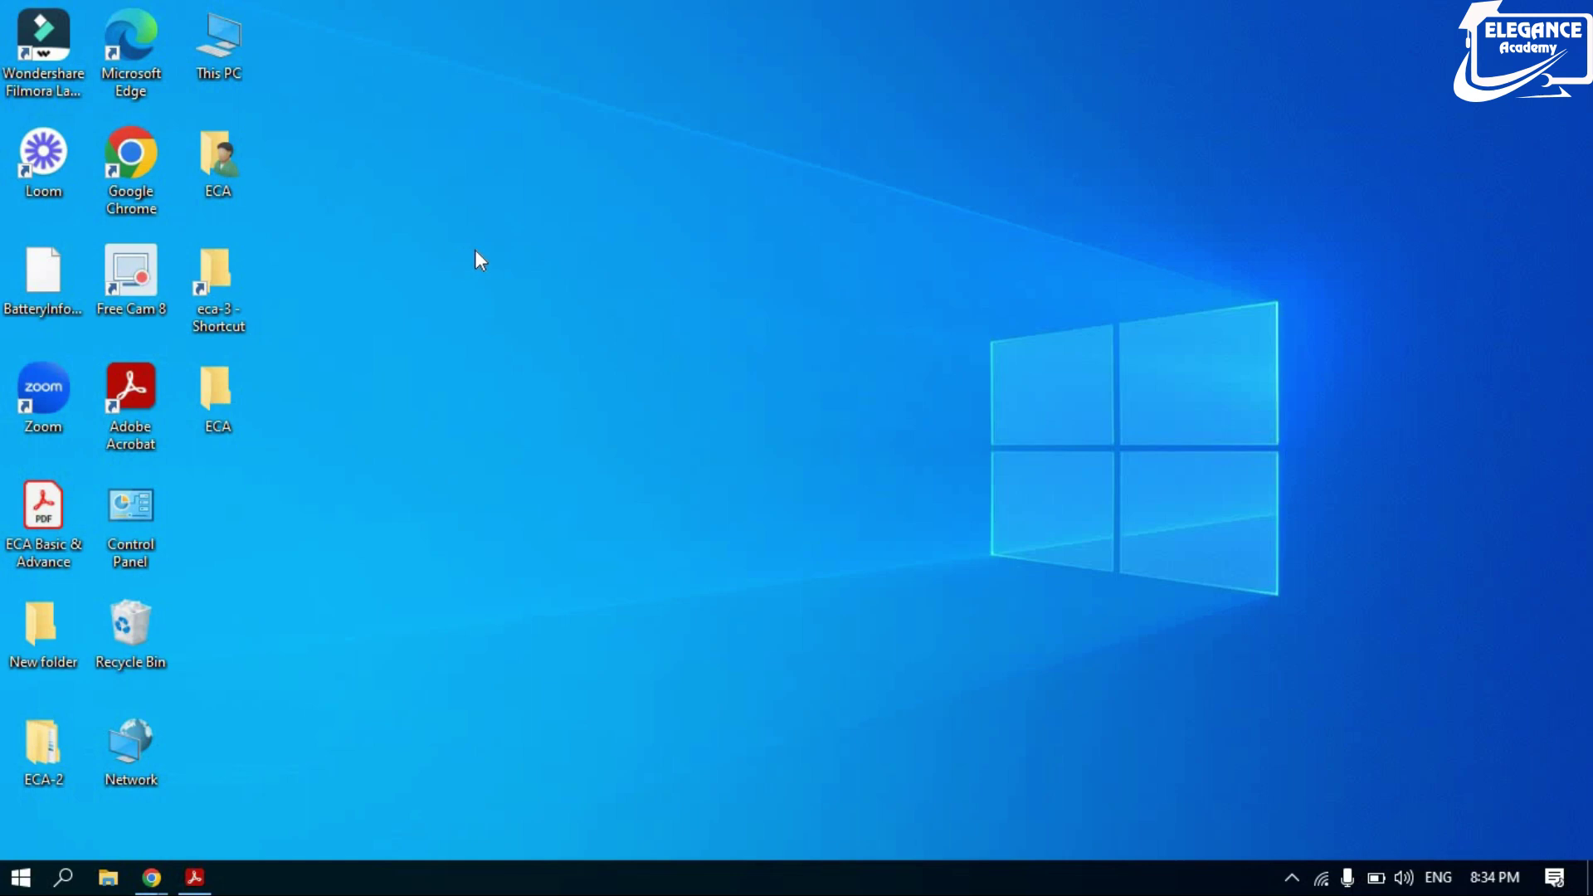
key("ctrl+y")
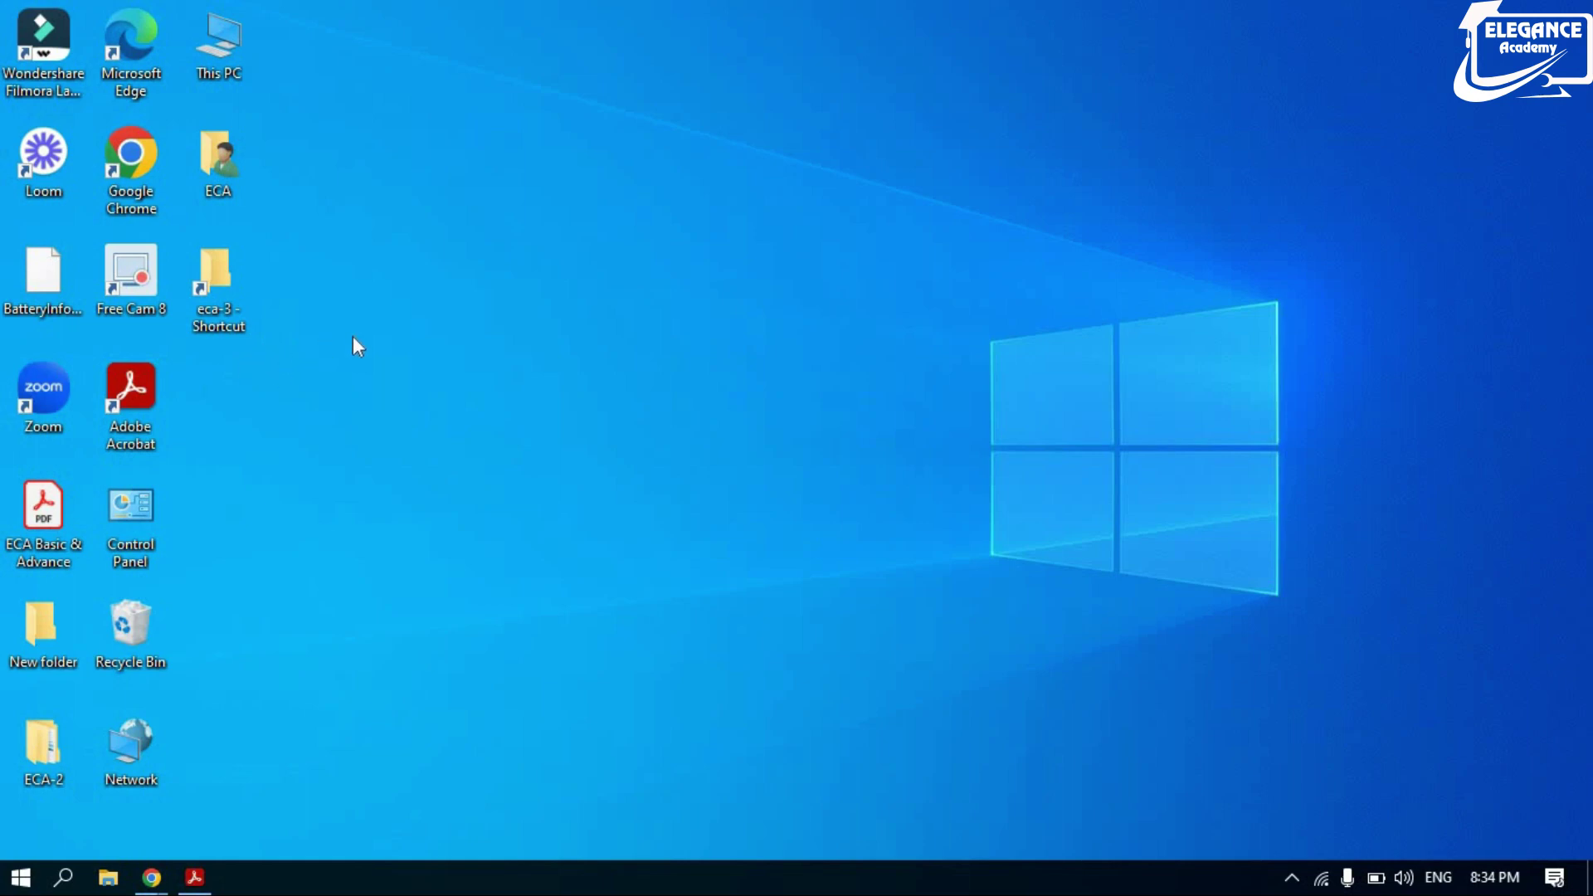
Create a new Microsoft Word document on the desktop and name it "ms word".
right_click(408, 273)
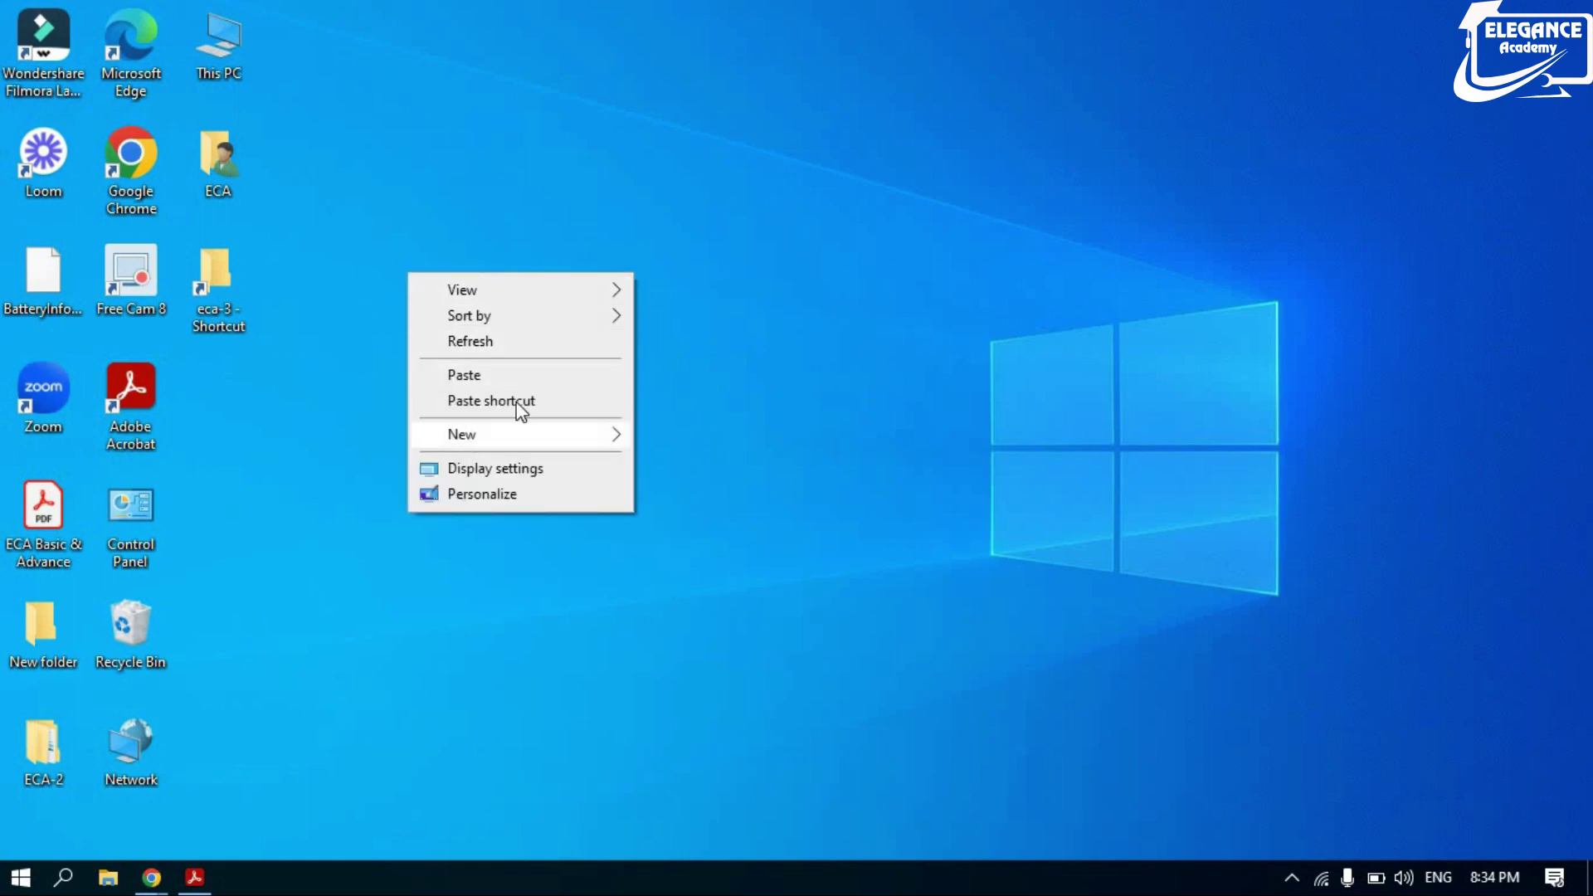
mouse_move(478, 430)
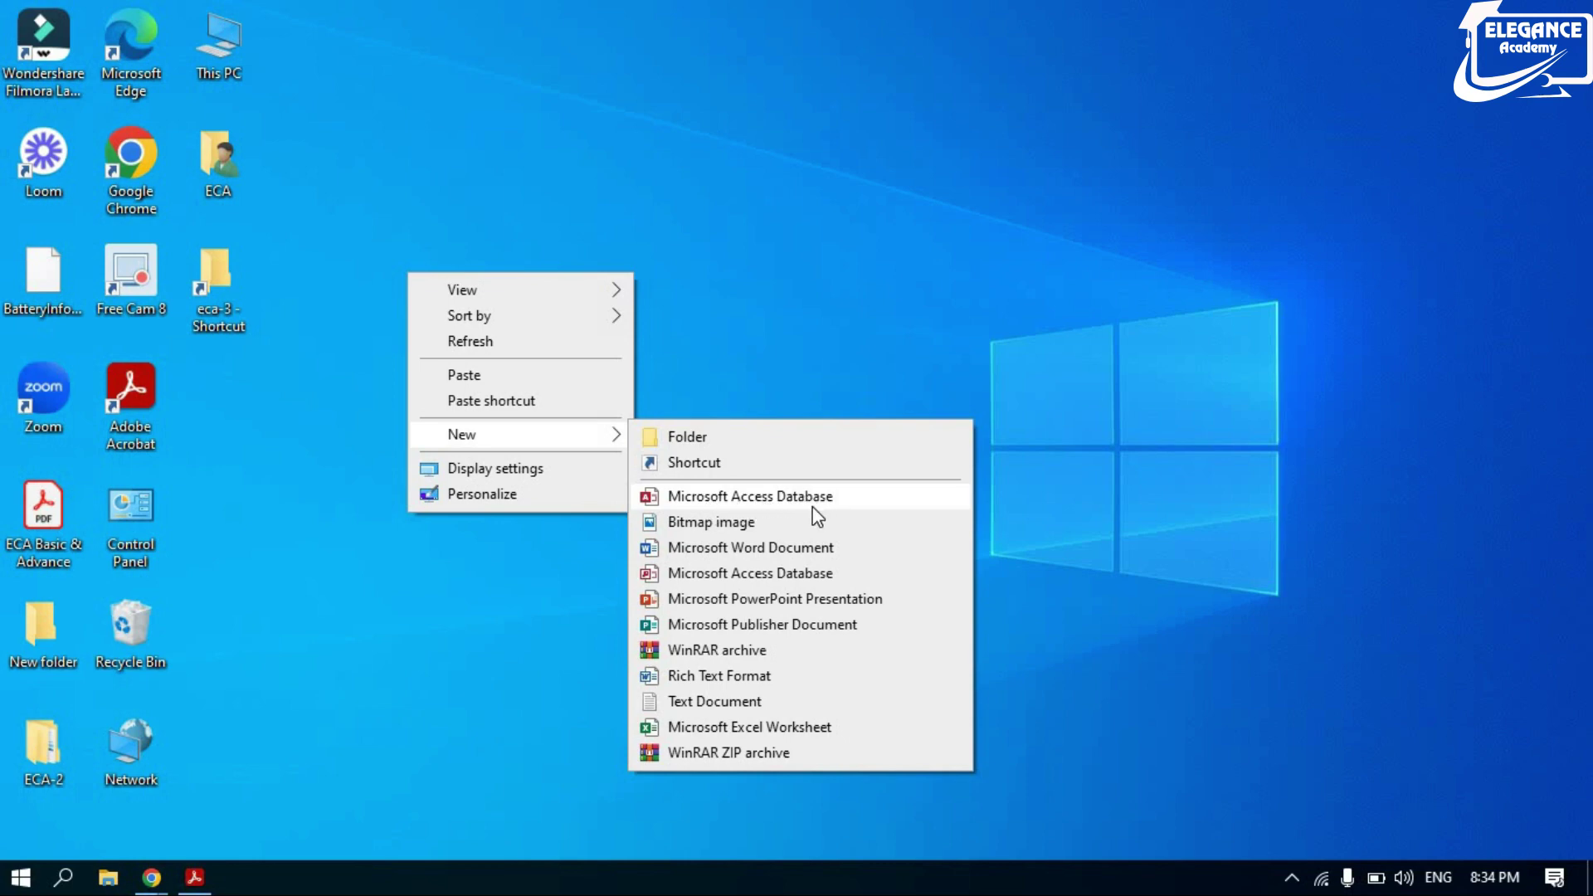
left_click(712, 551)
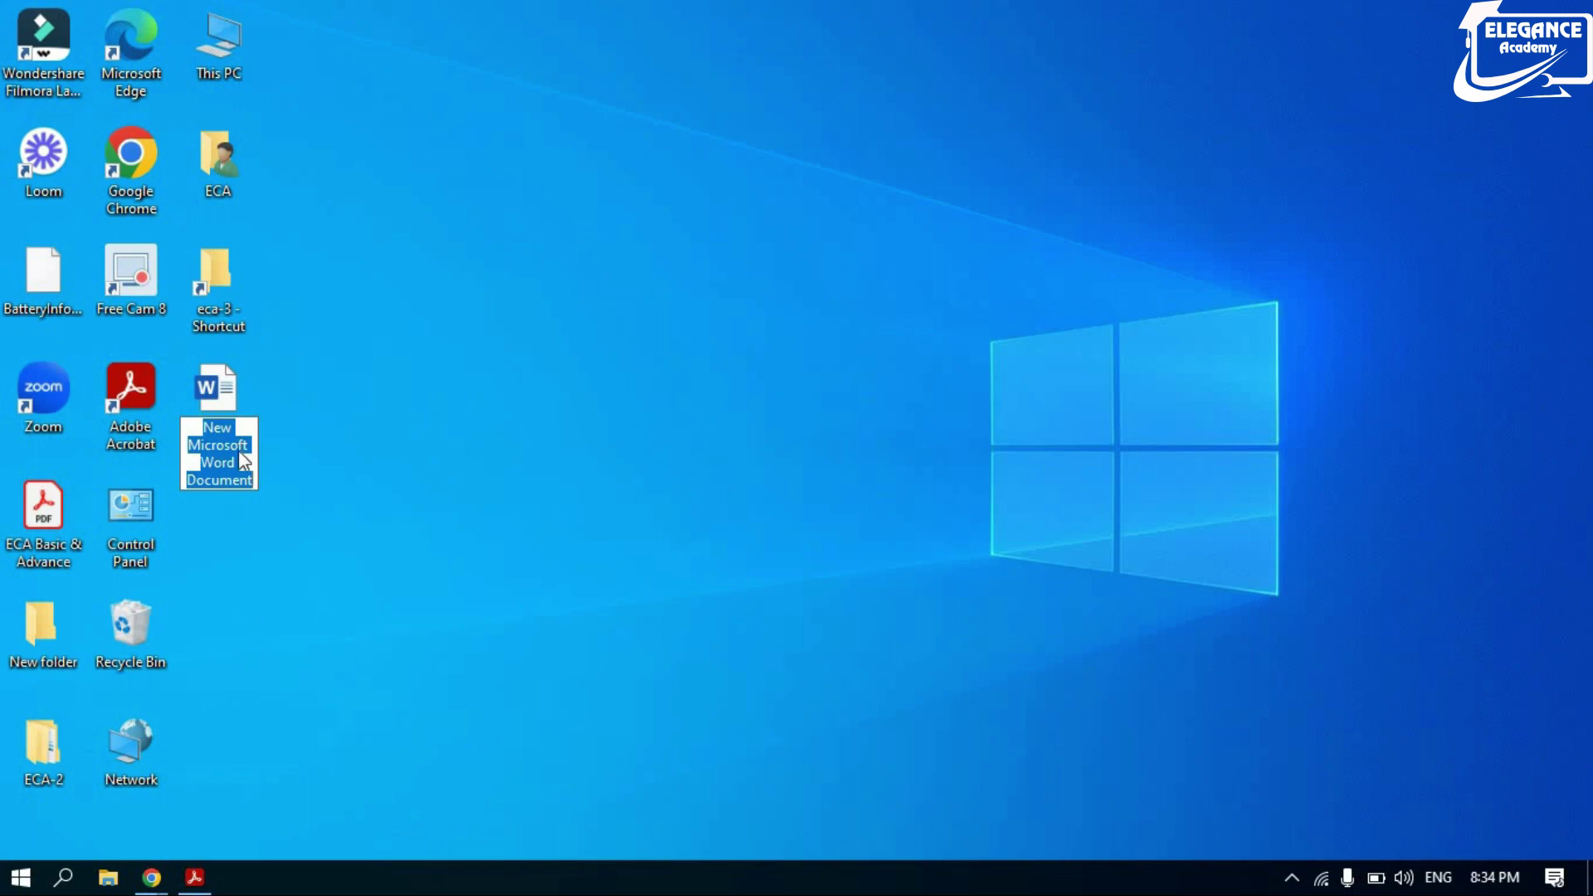
type("ms word")
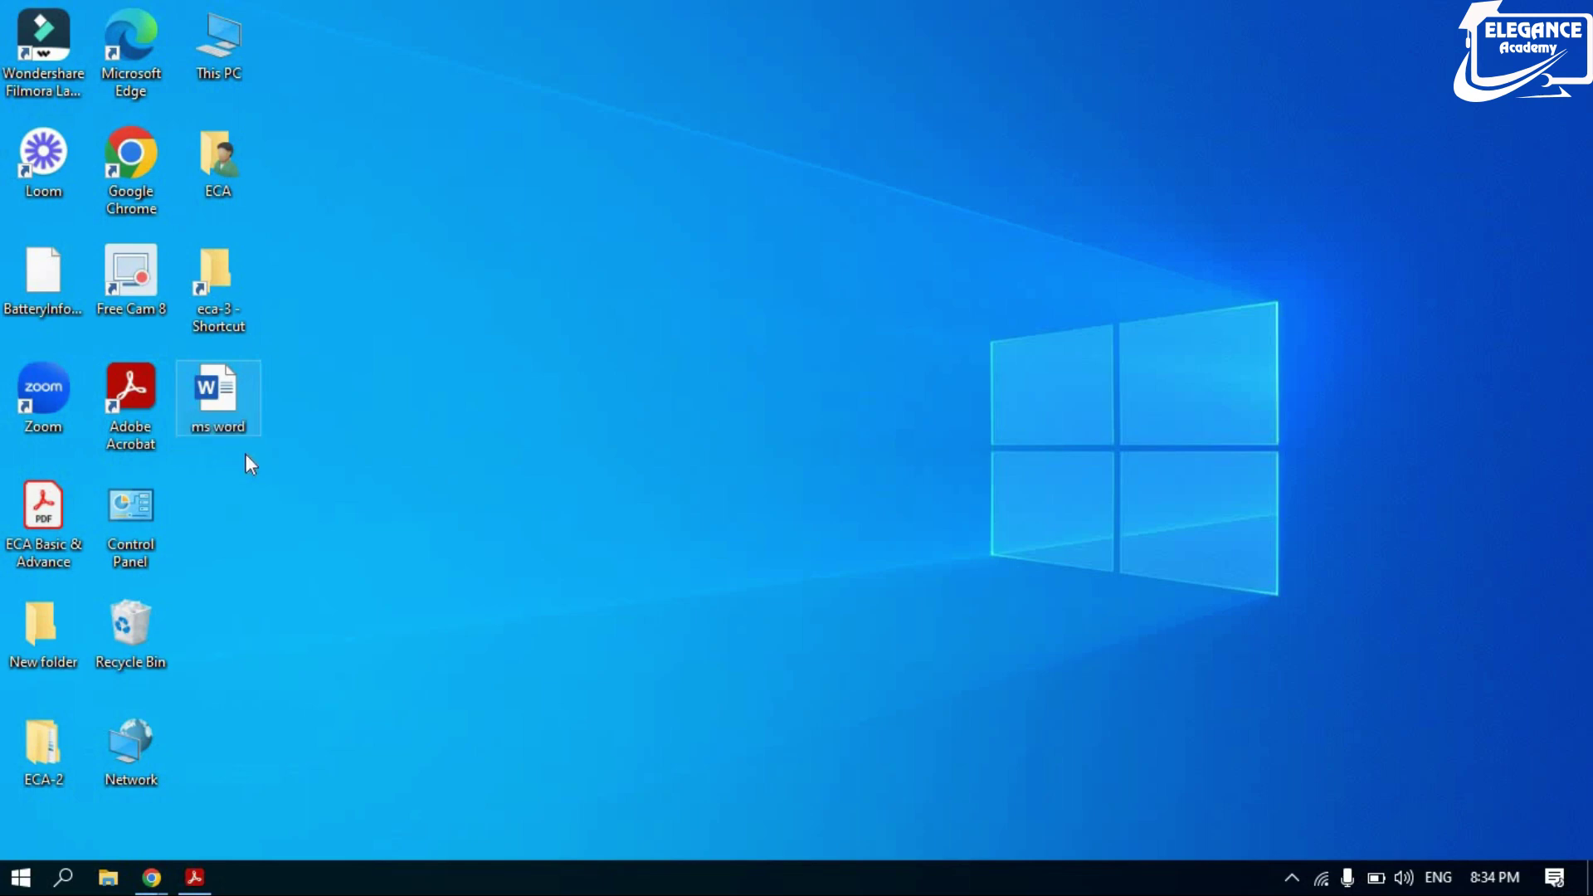
key("Return")
left_click(340, 412)
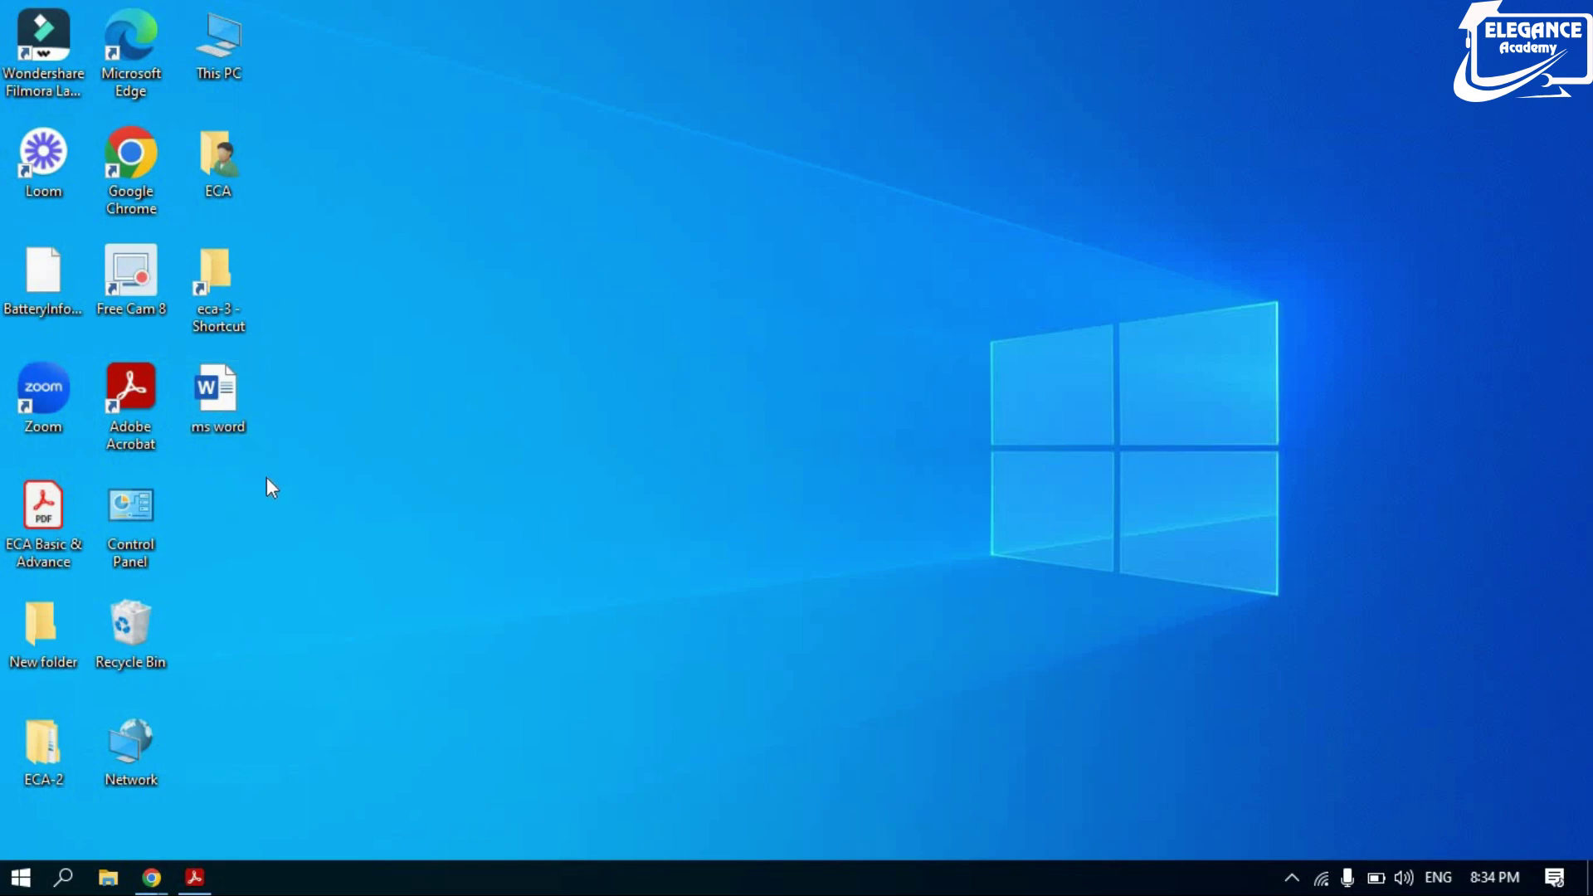
Create a new Microsoft Excel worksheet on the desktop, keeping the default file name.
right_click(244, 478)
mouse_move(426, 678)
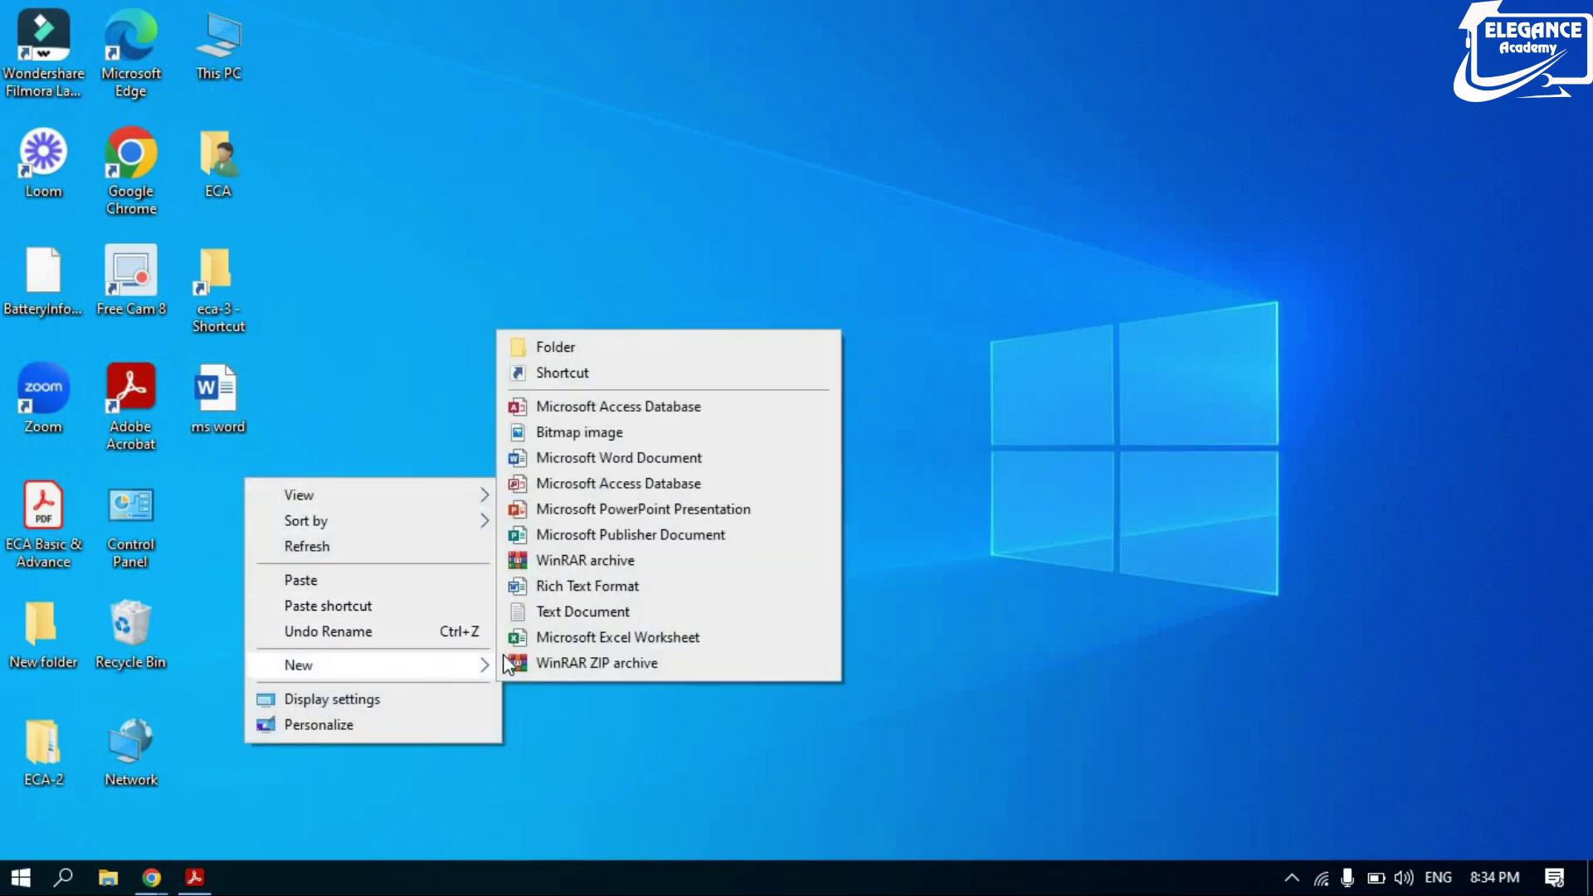
left_click(648, 639)
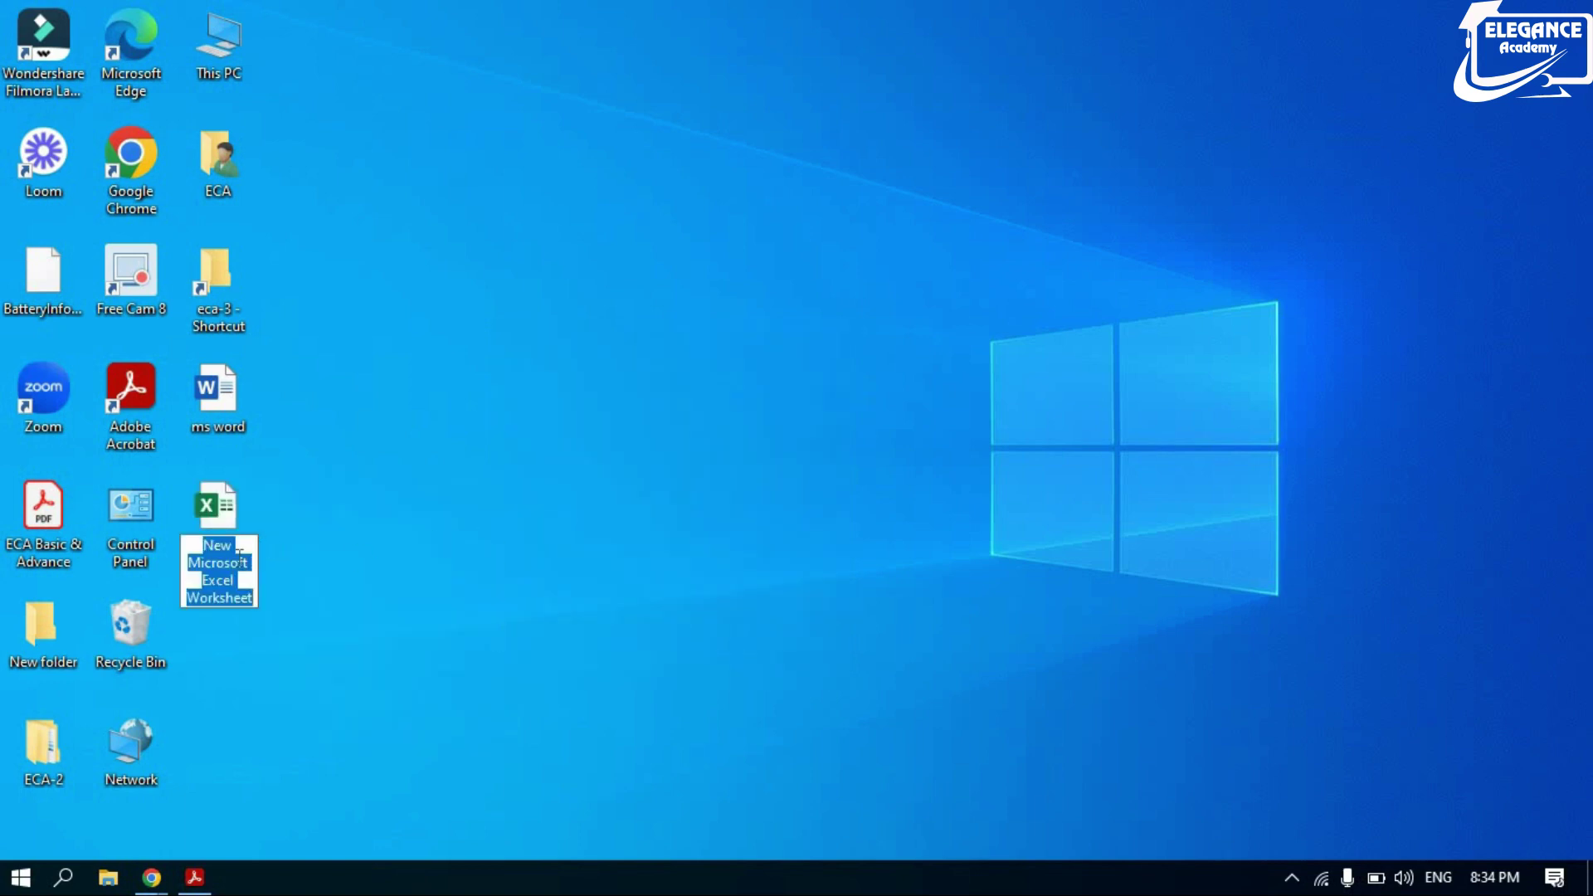
left_click(355, 495)
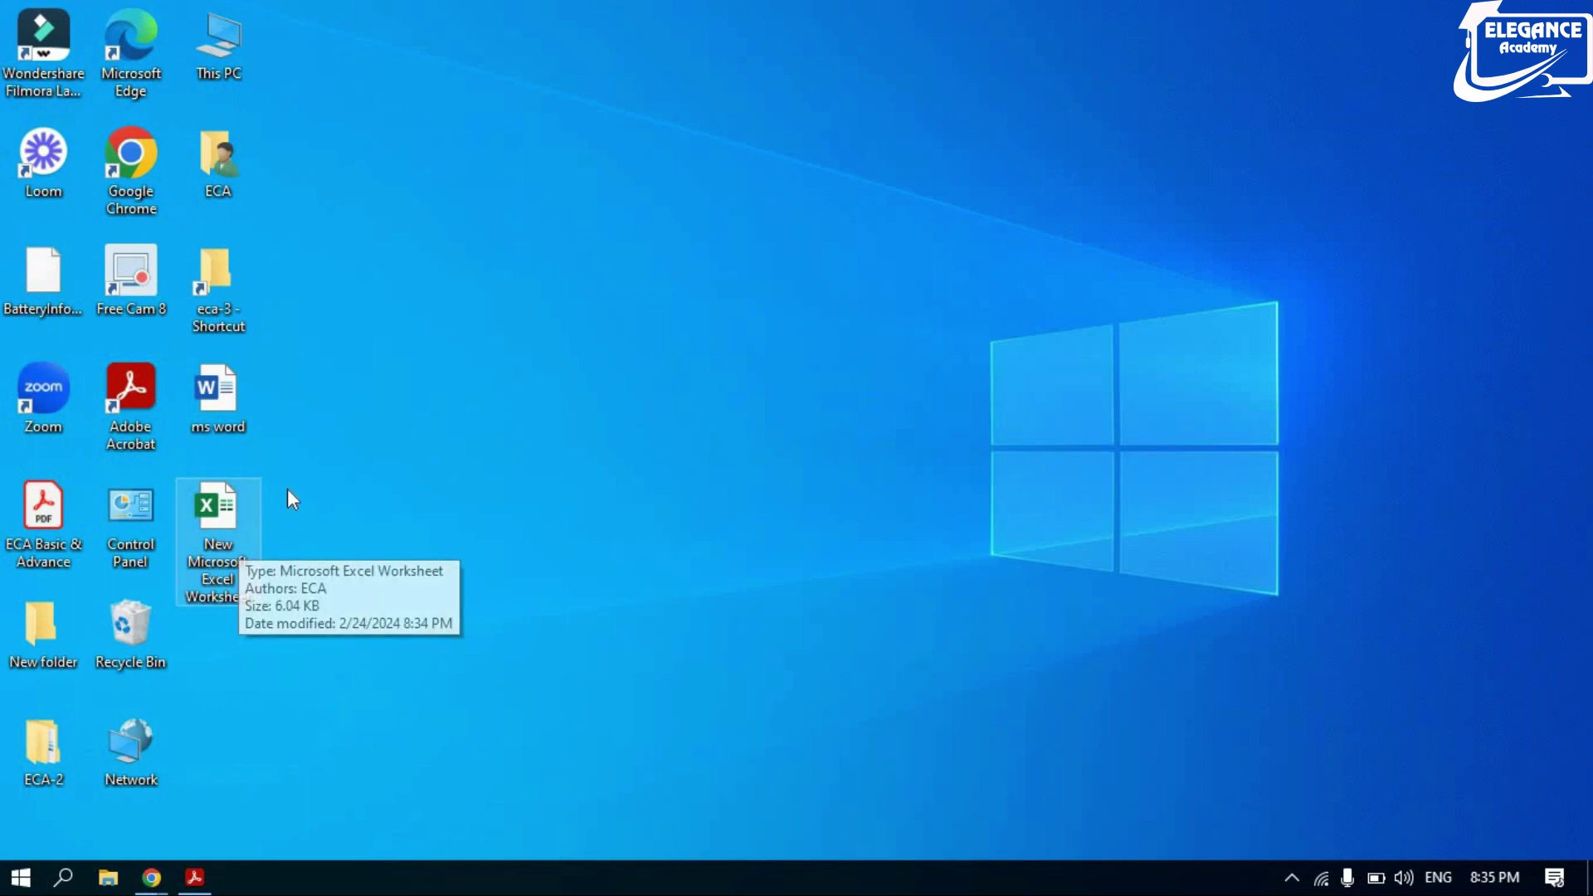
Review the item types the desktop can create and open the display settings.
right_click(376, 405)
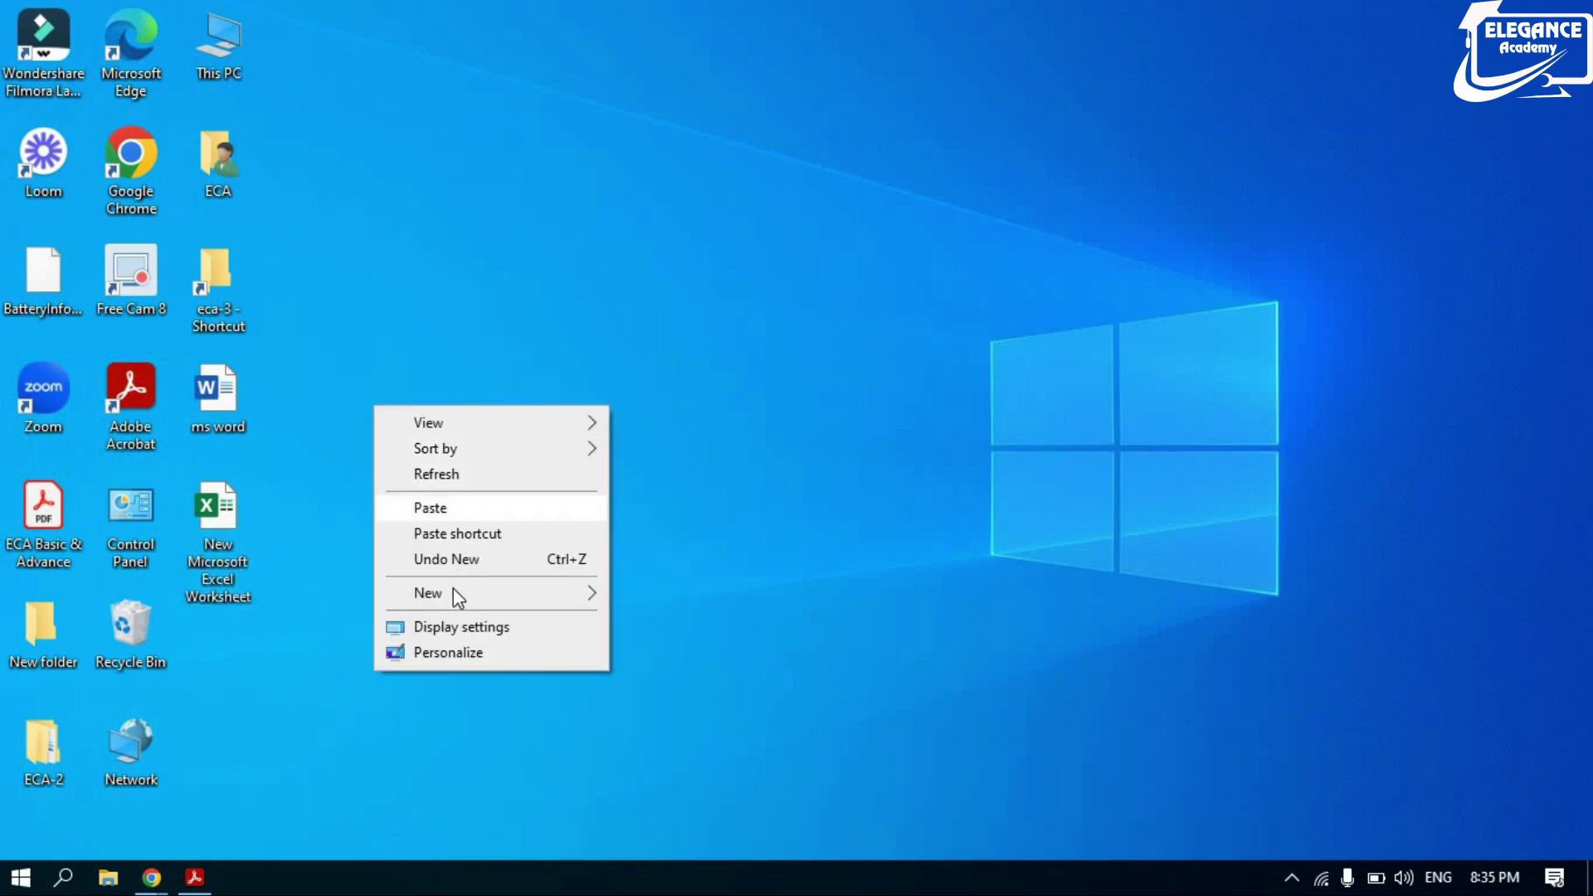
mouse_move(606, 594)
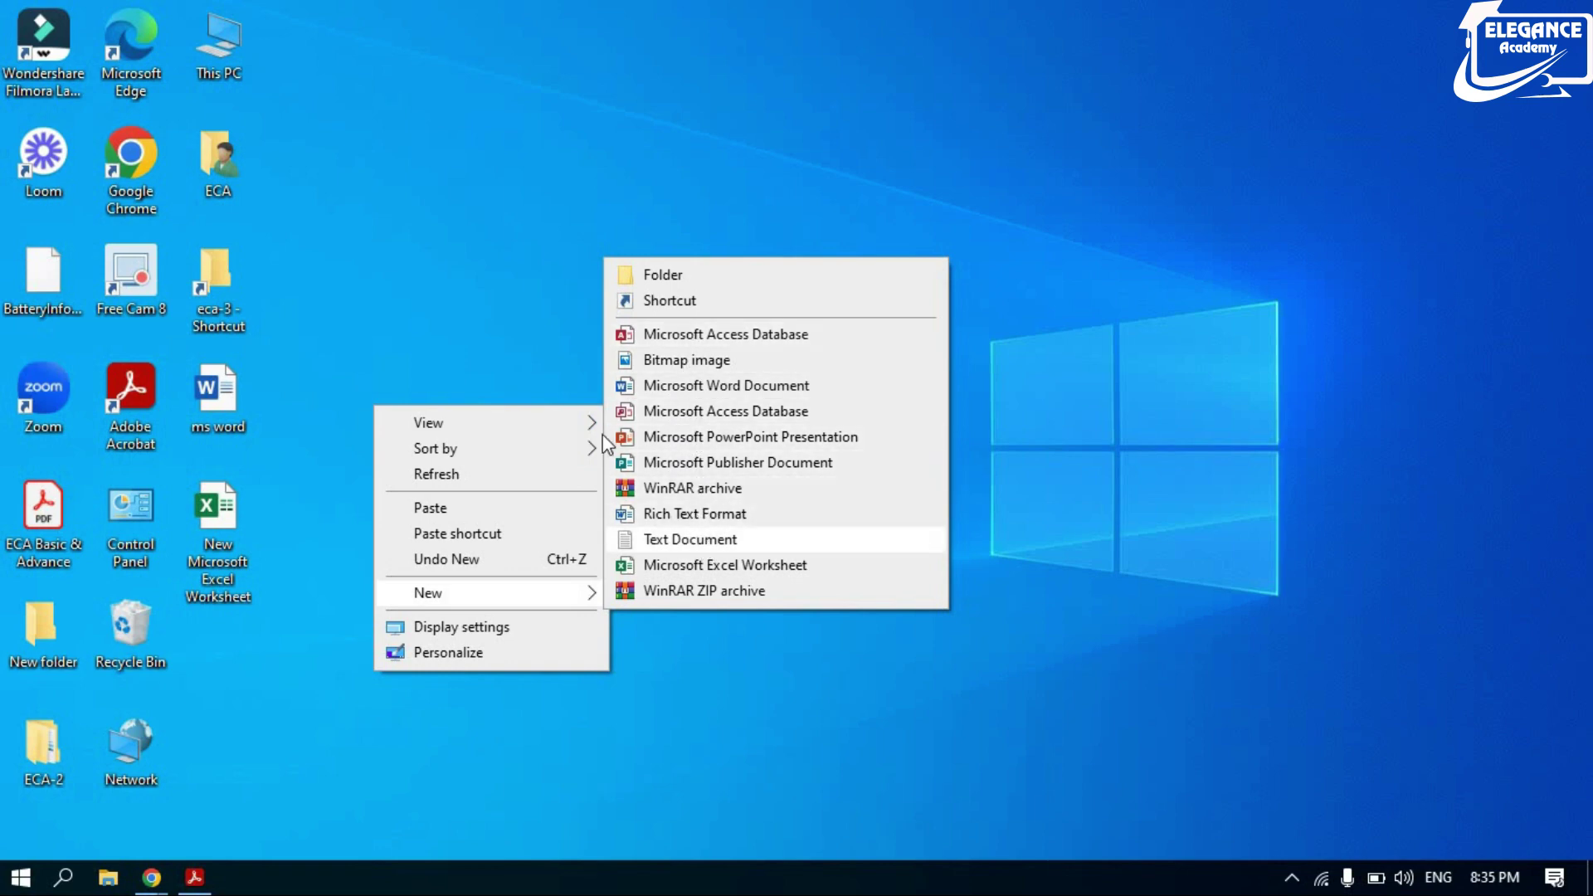
right_click(494, 217)
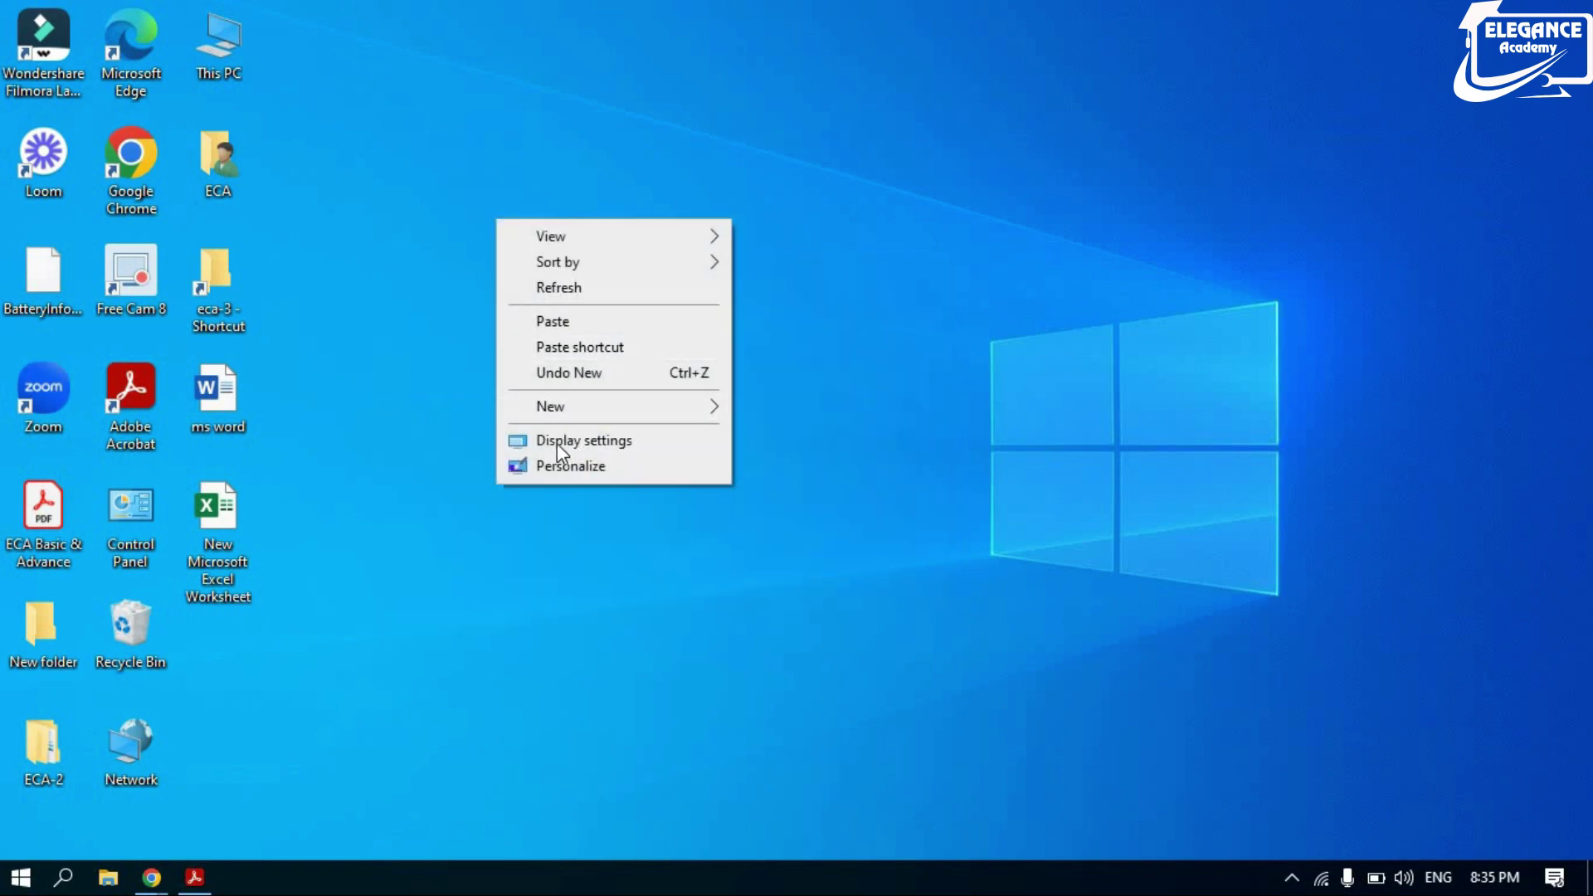
left_click(604, 440)
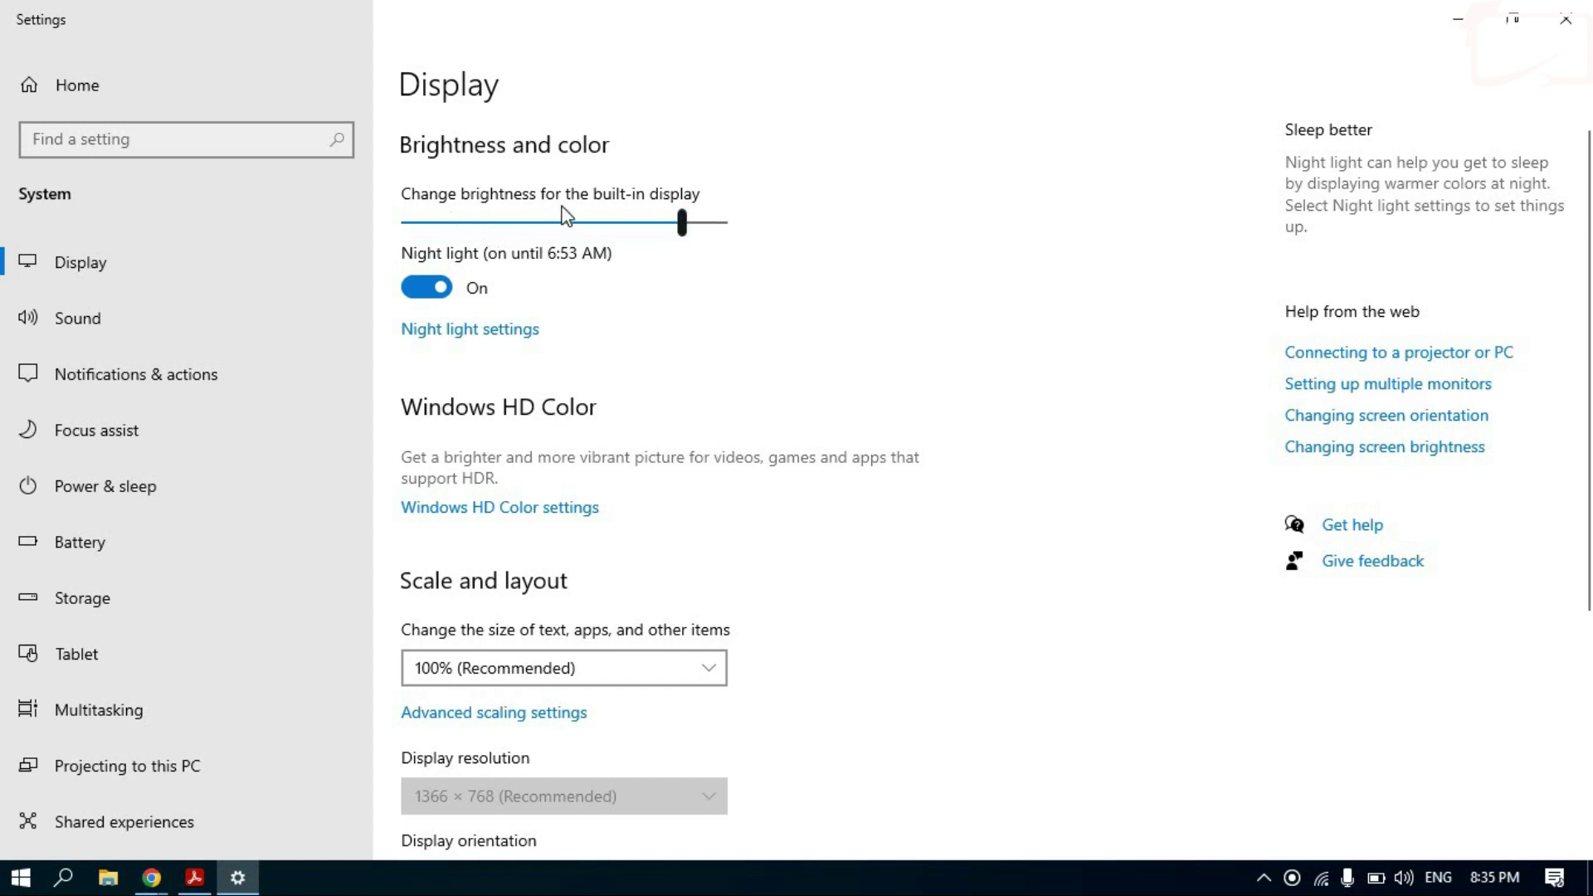
Adjust the built-in display's brightness slightly and switch Night light off and back on.
left_click(722, 223)
left_click_drag(536, 236, 652, 262)
left_click(422, 298)
left_click(435, 296)
Lower the strength slightly in the Night light settings and return to the Display page.
left_click(456, 333)
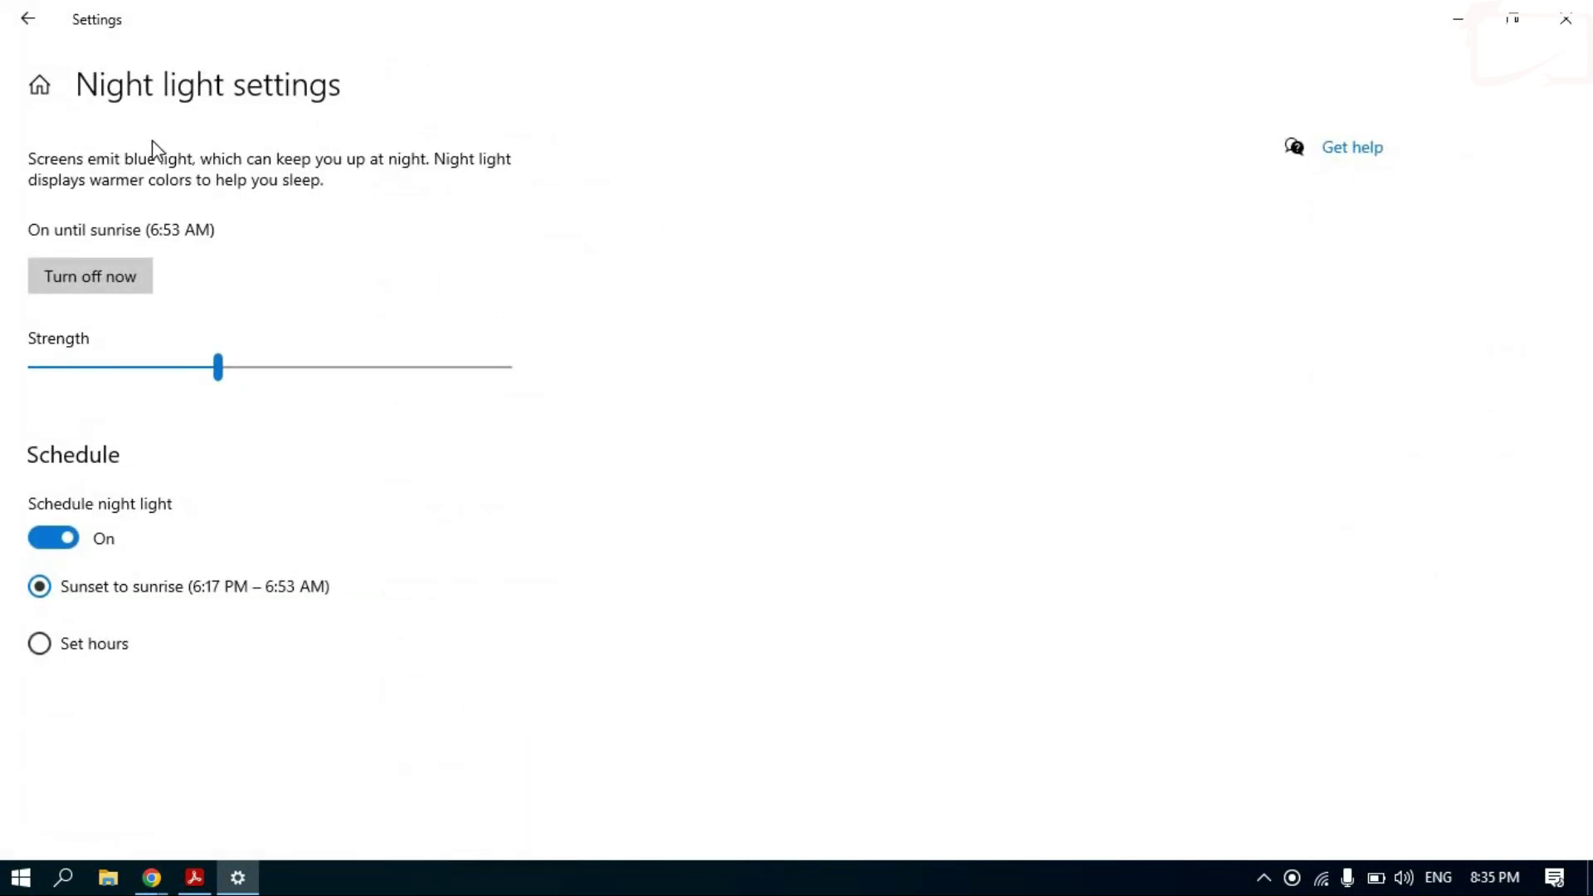
left_click(38, 26)
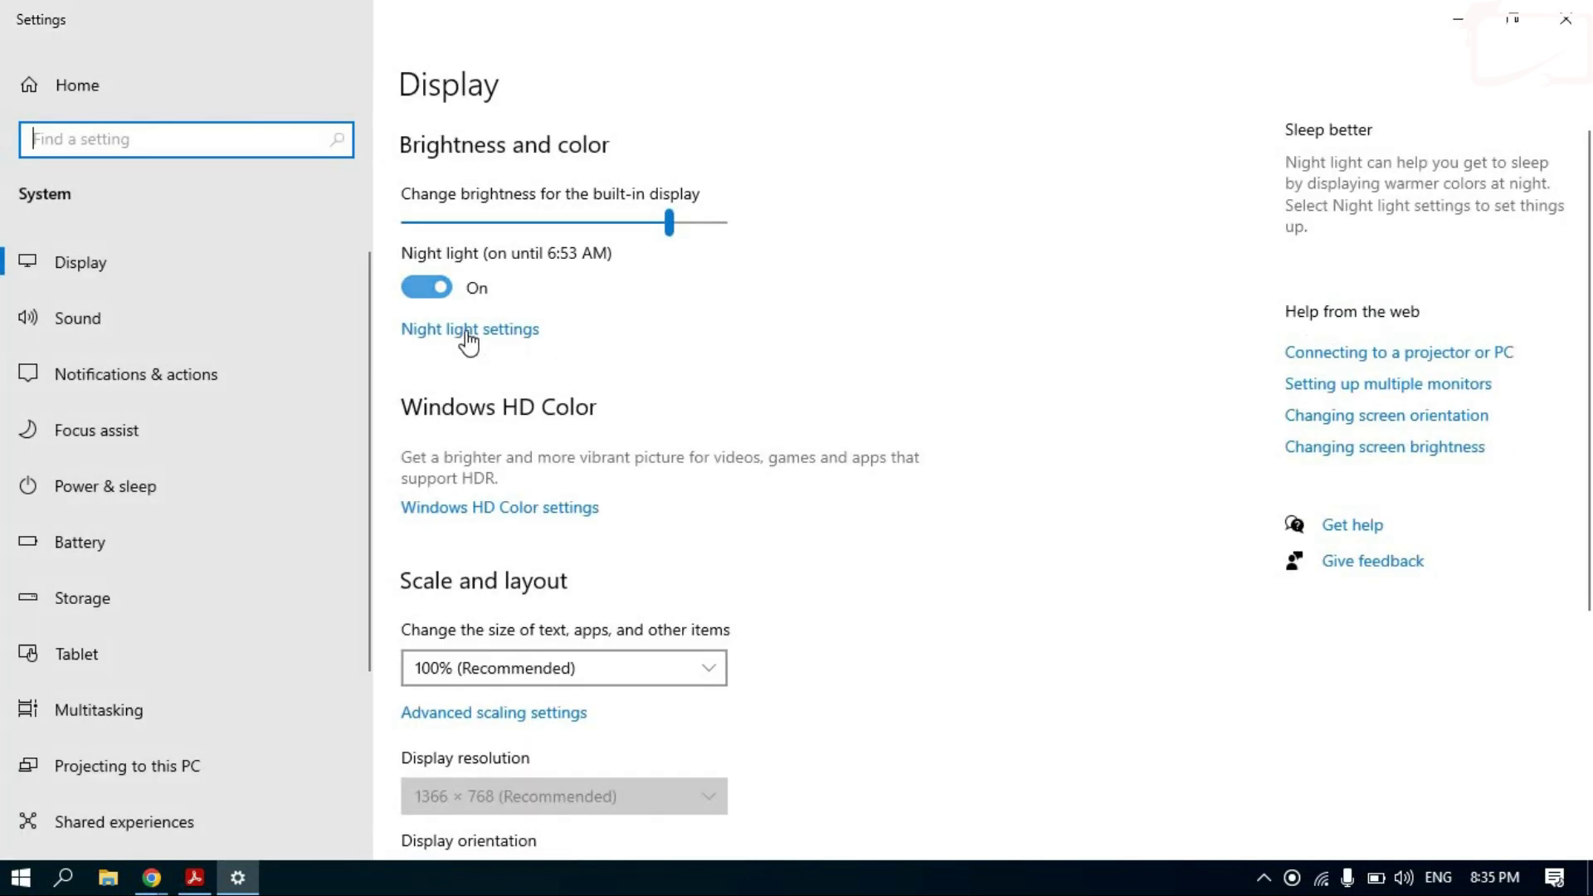
left_click(459, 335)
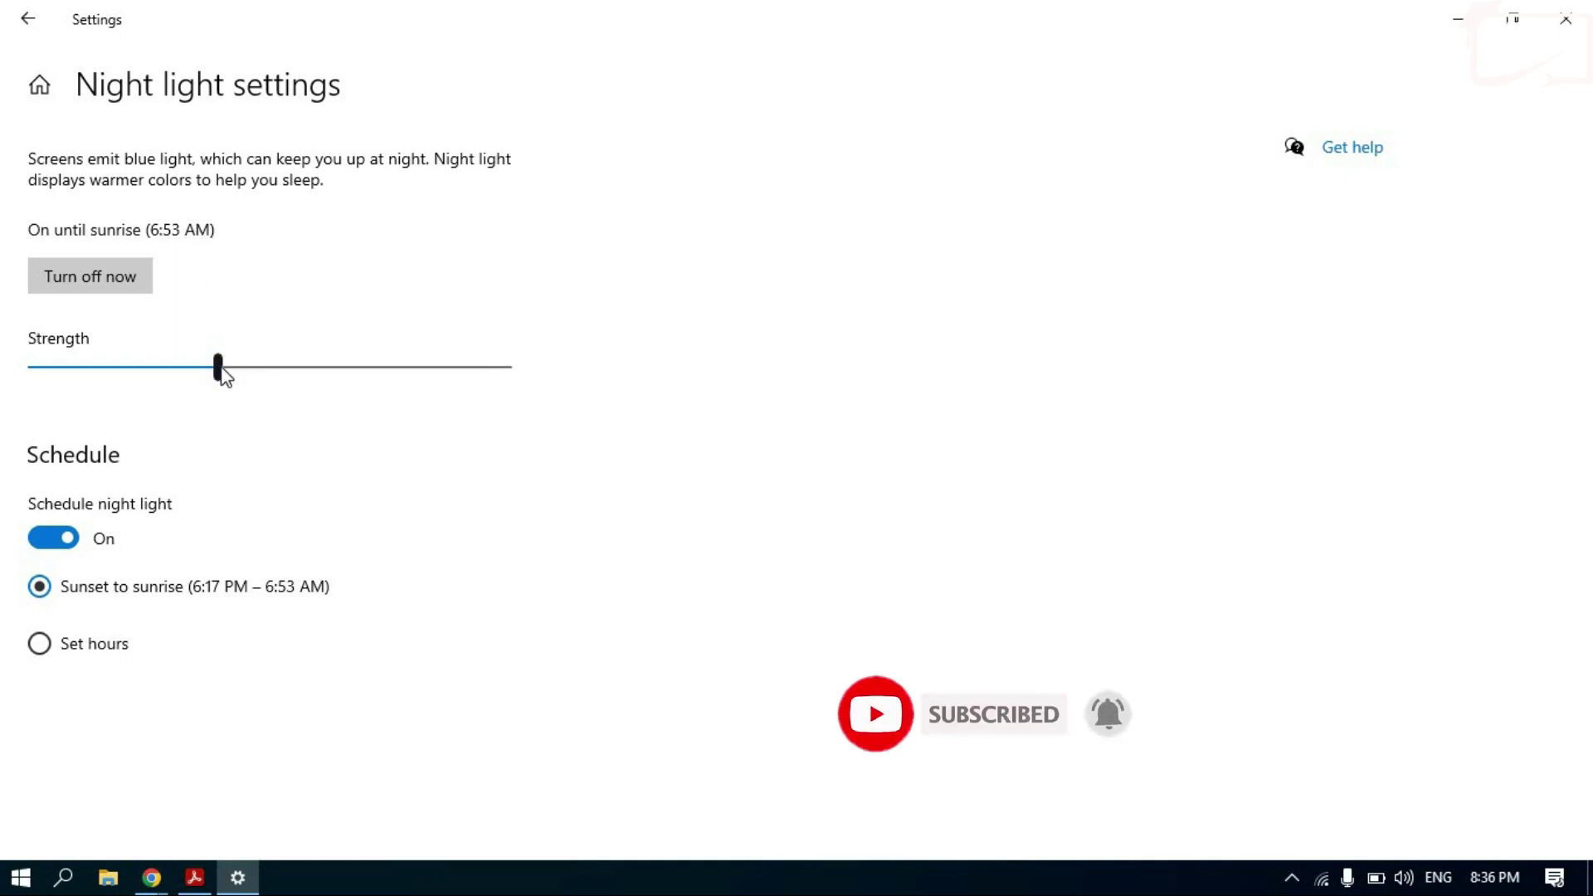
mouse_move(229, 374)
left_mouse_down()
mouse_move(531, 378)
mouse_move(4, 366)
mouse_move(206, 370)
left_mouse_up()
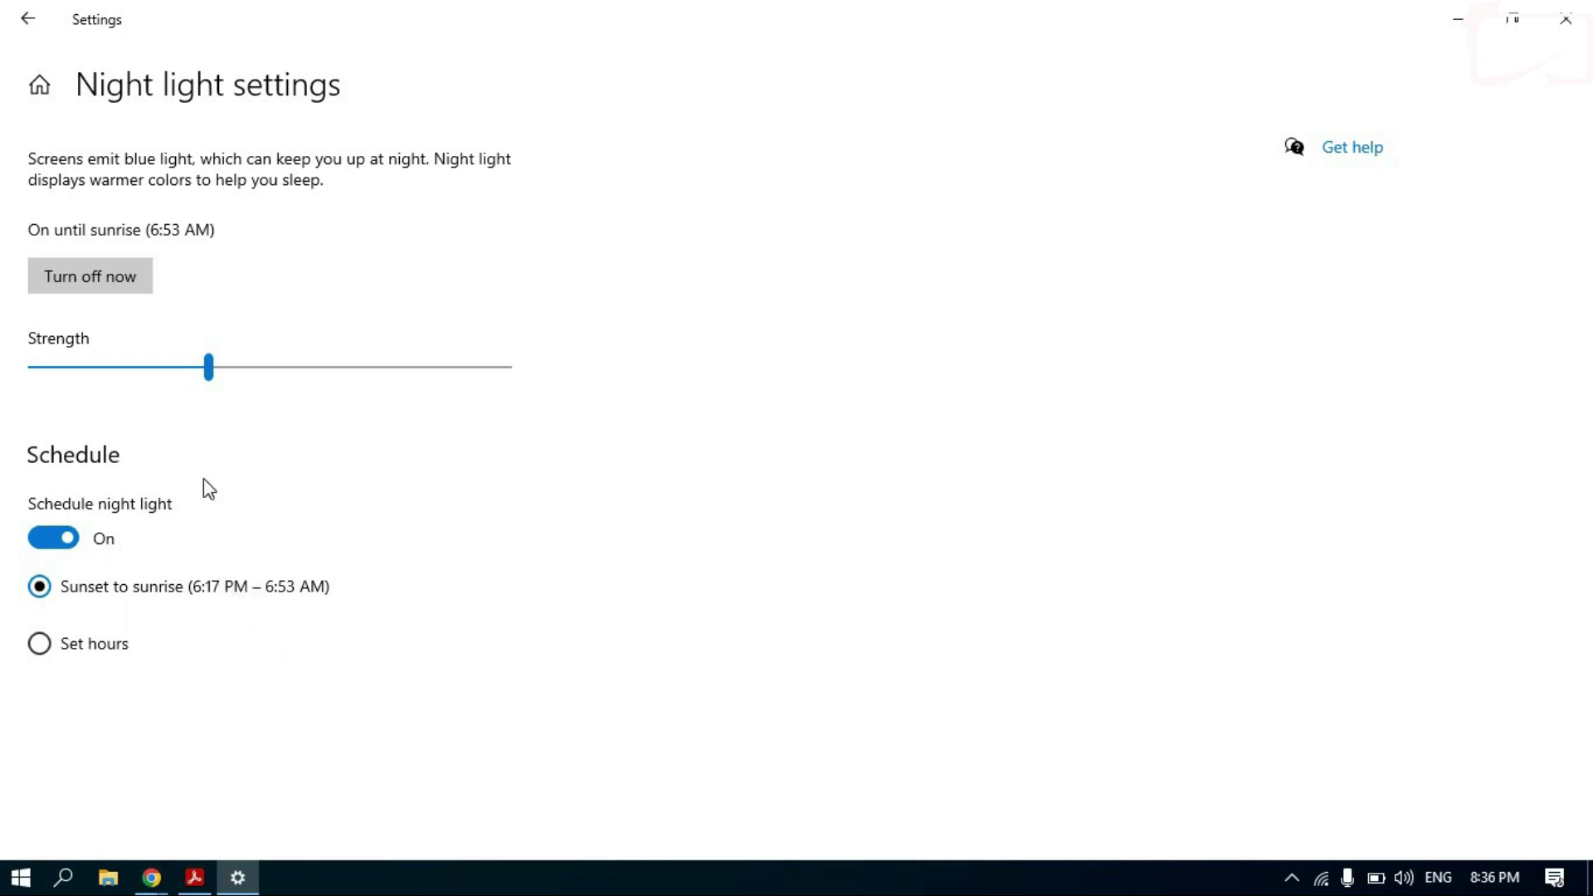
left_click(30, 19)
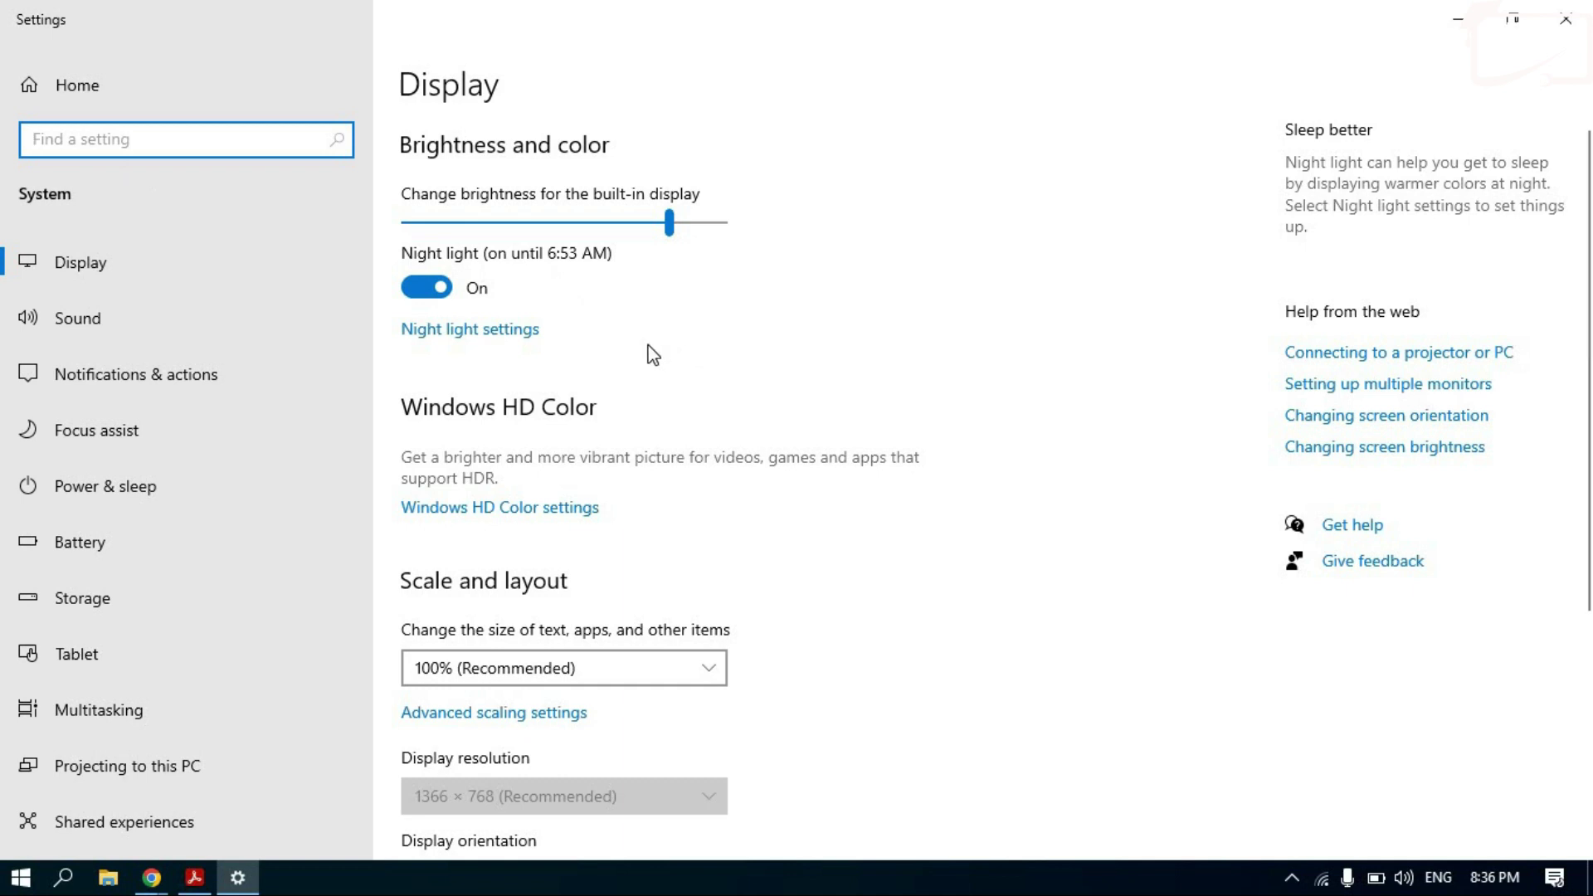
Set the size of text, apps, and other items to 125% and check the scaling on the desktop and in the PDF.
scroll(653, 354, "down", 3)
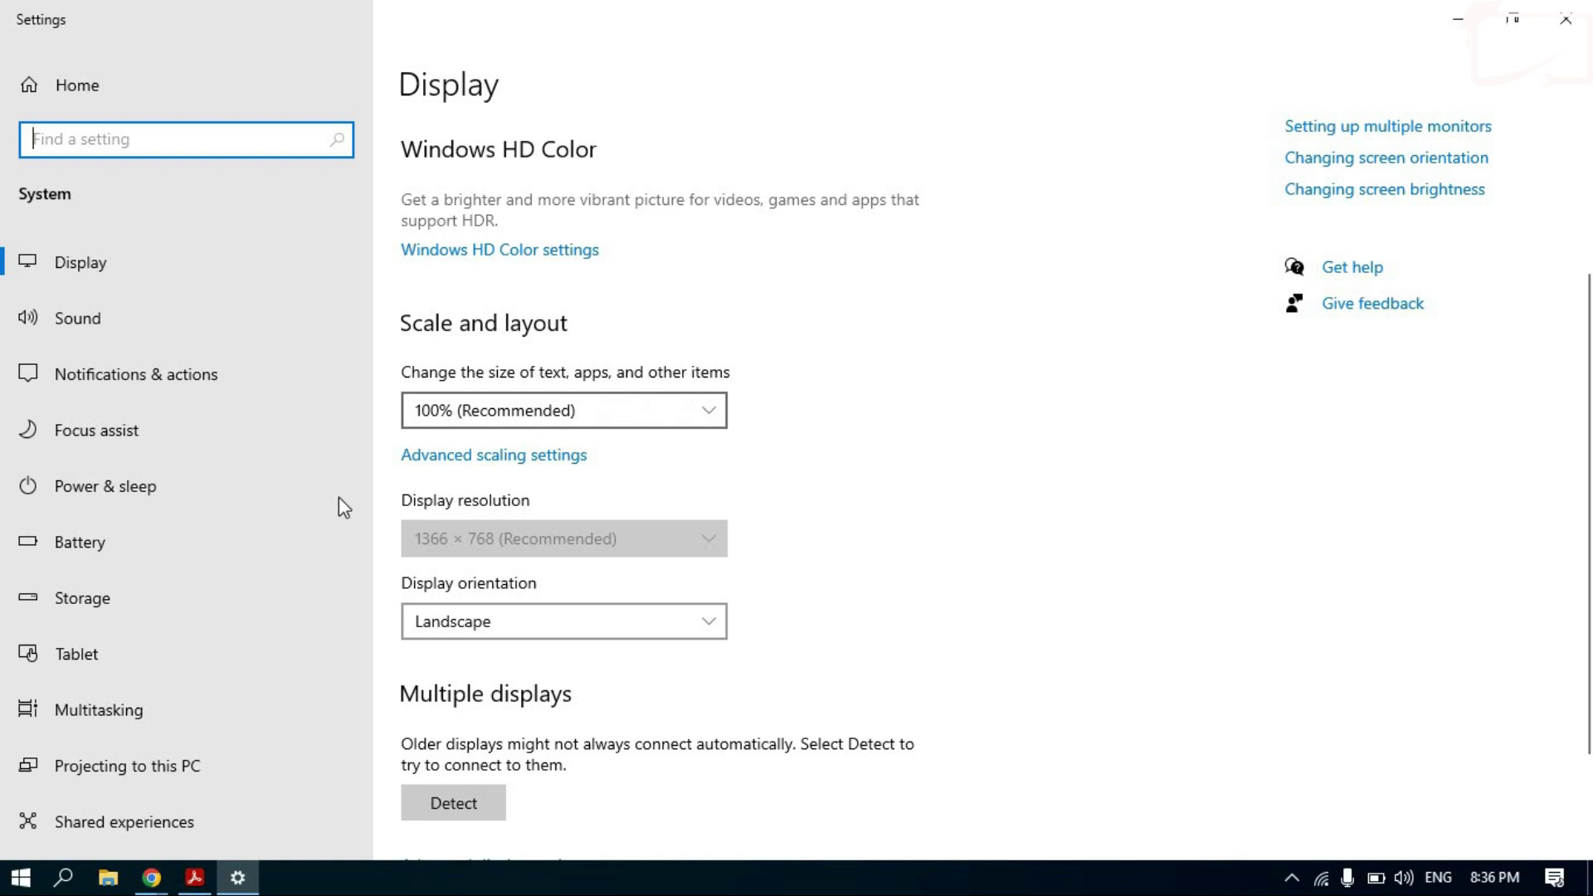
left_click(693, 406)
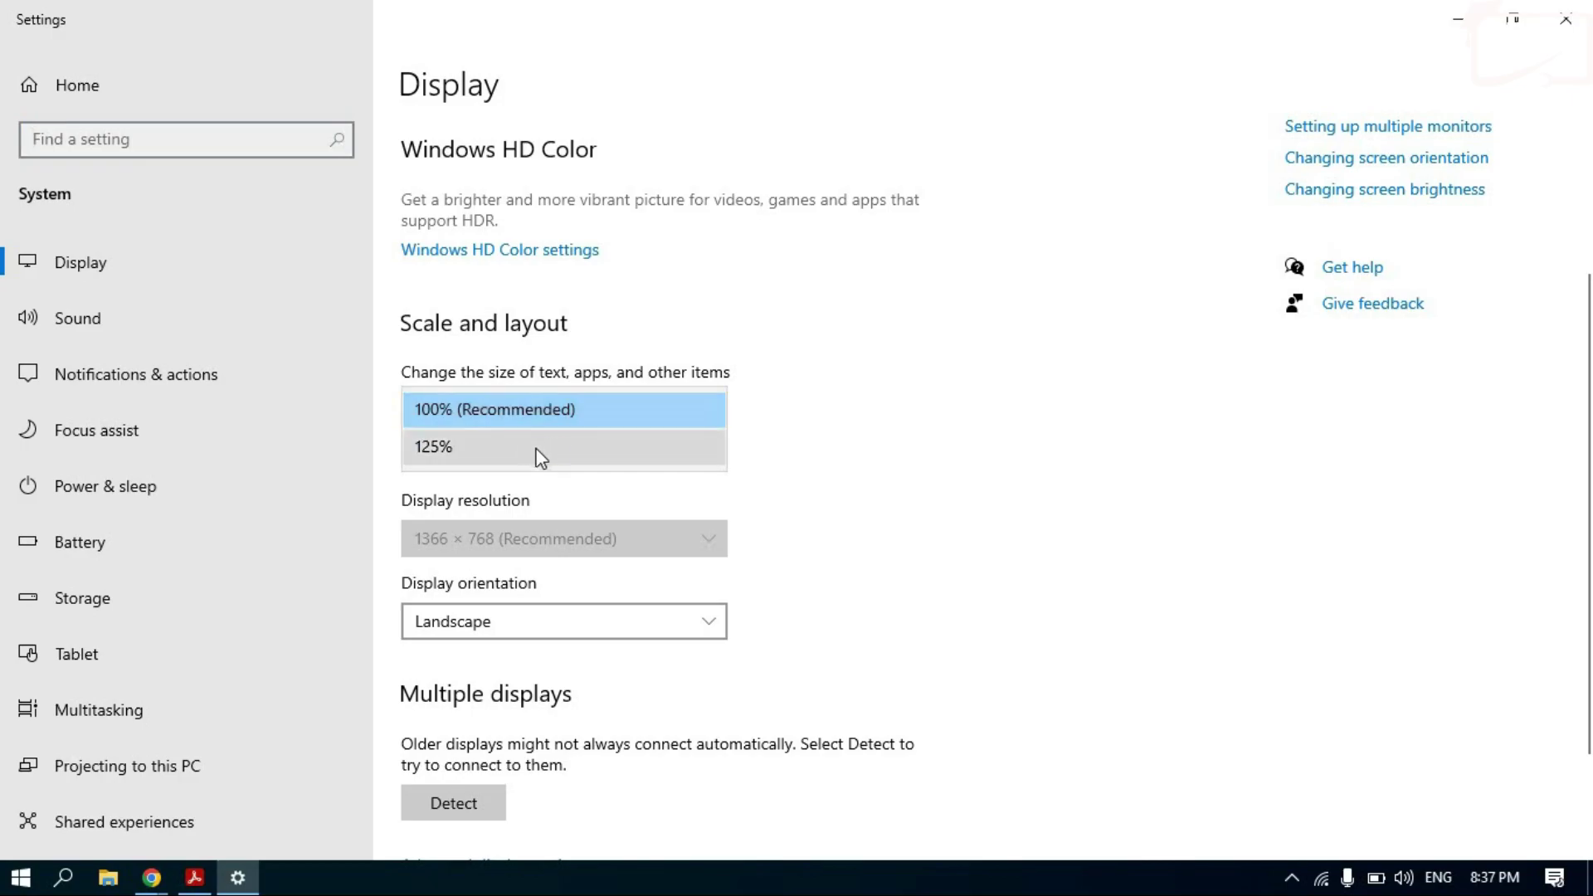
left_click(548, 449)
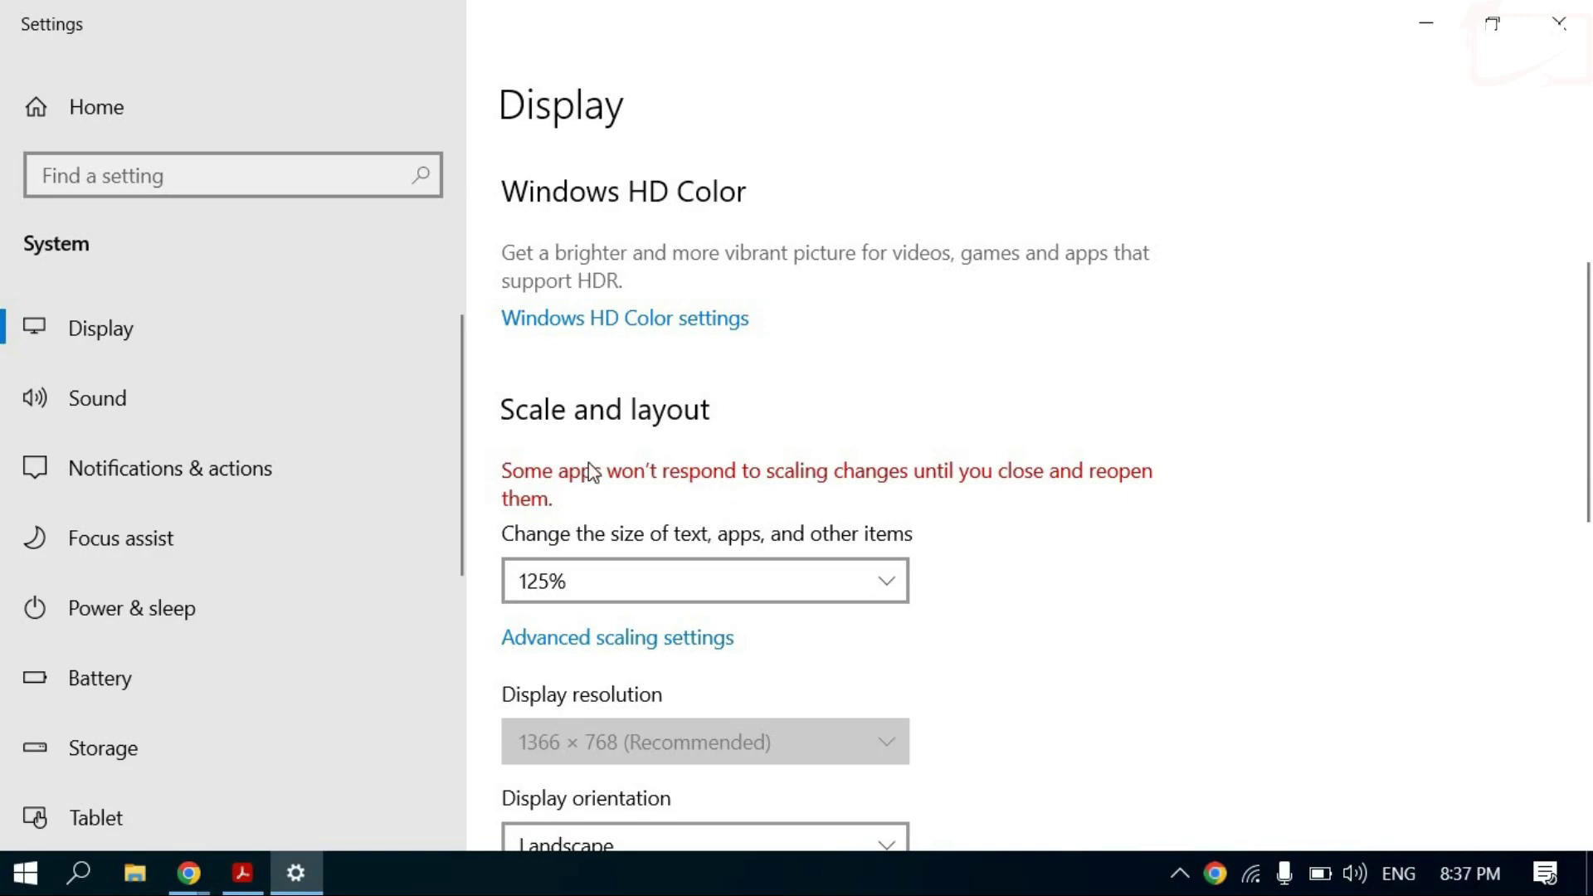
key("super+d")
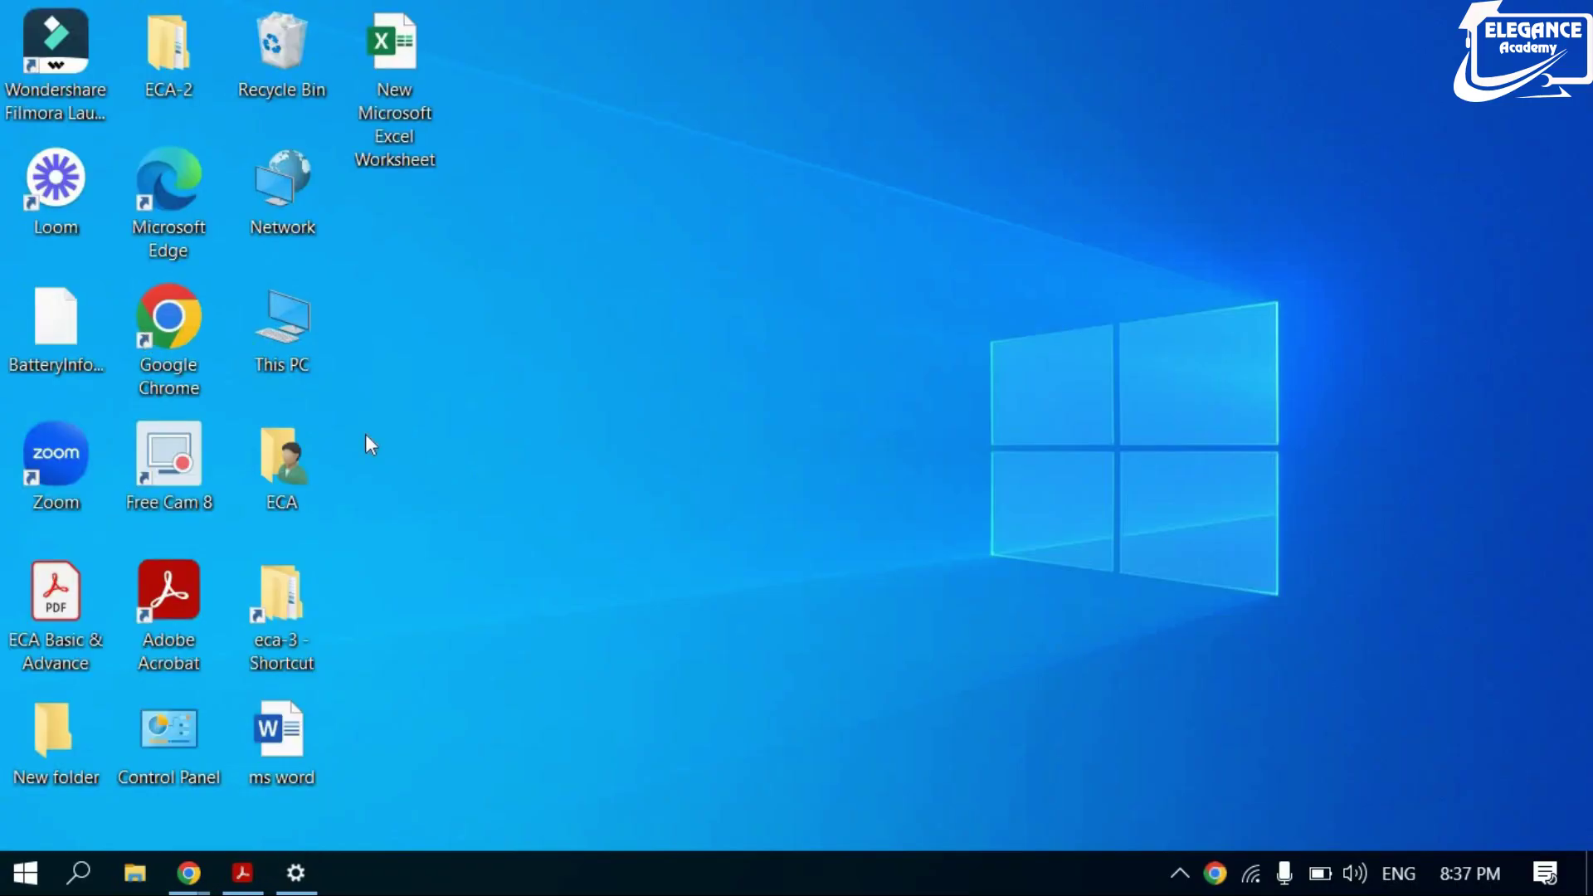
left_click(242, 873)
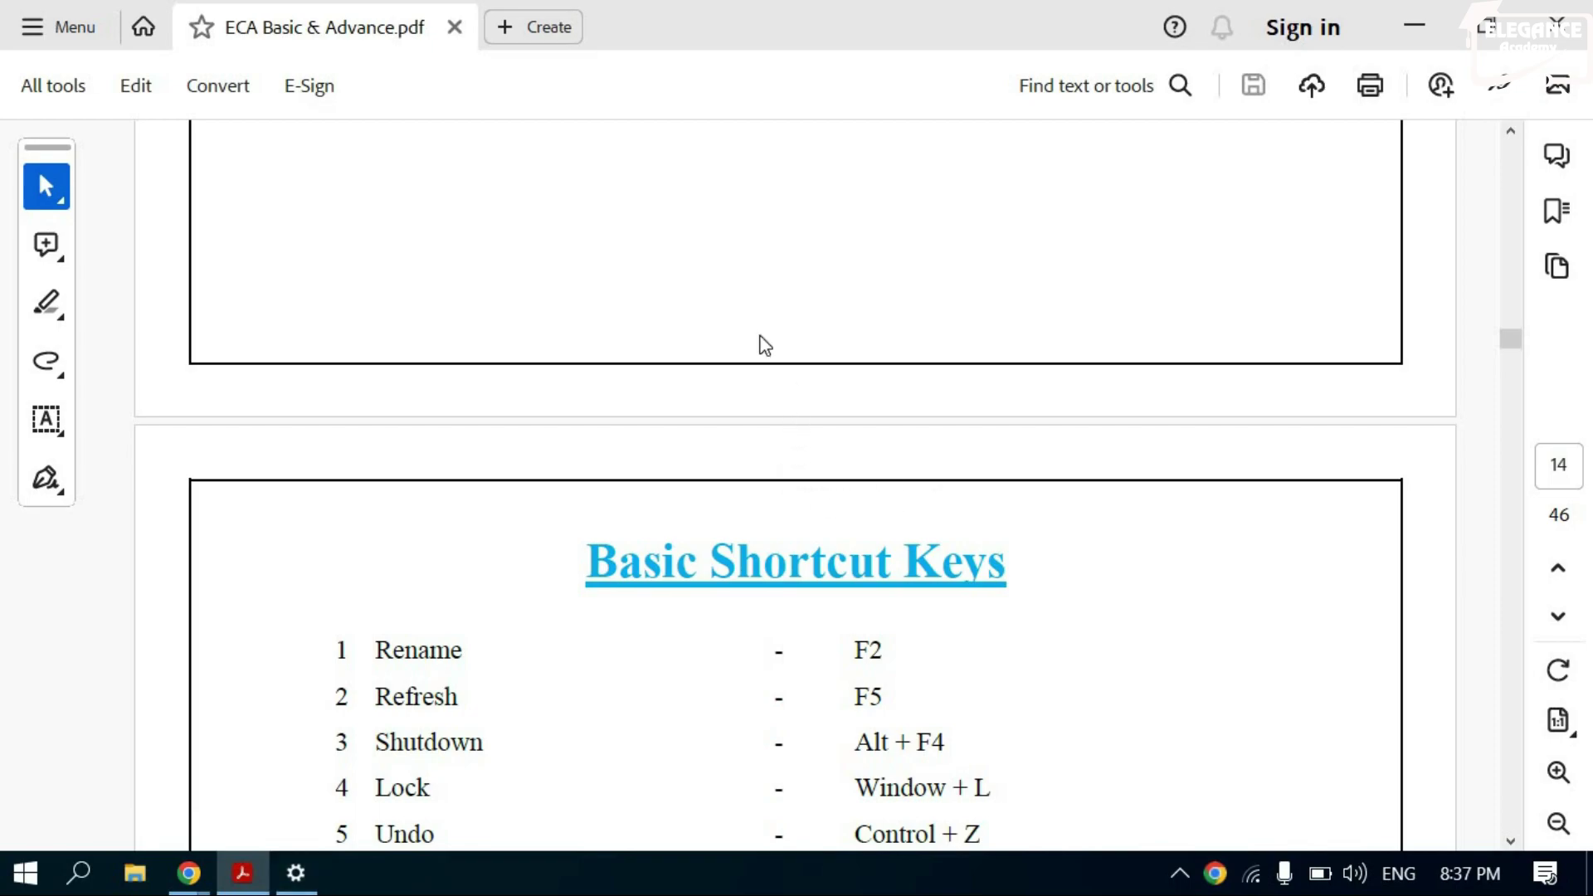
key("super+d")
Set the size of text, apps, and other items to 100% (Recommended) and view the advanced scaling settings.
right_click(731, 307)
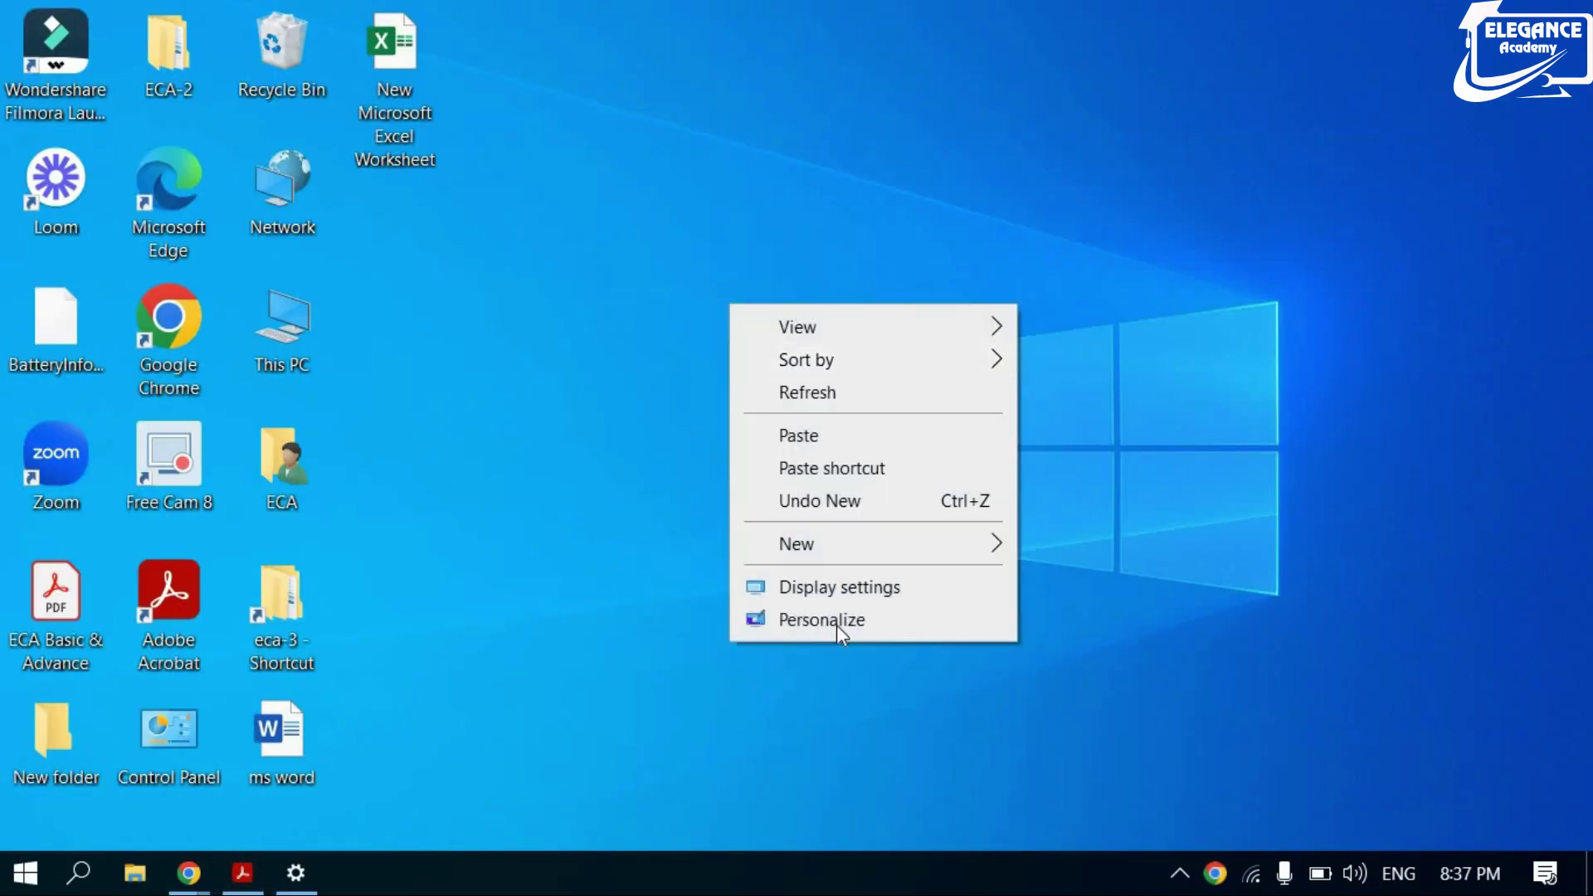
left_click(830, 590)
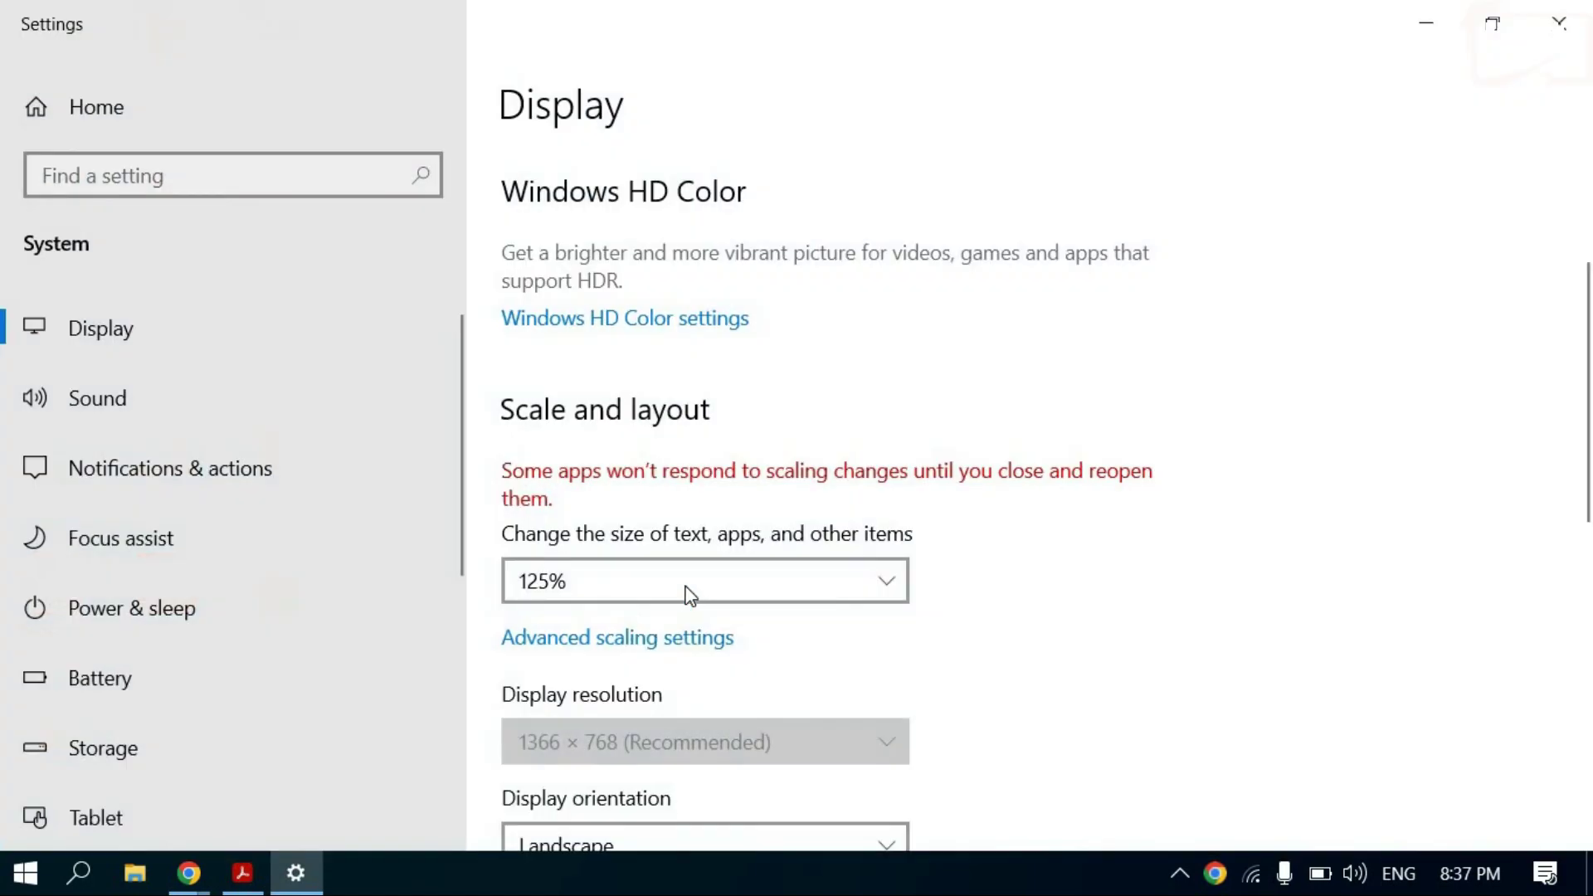
scroll(788, 531, "down", 8)
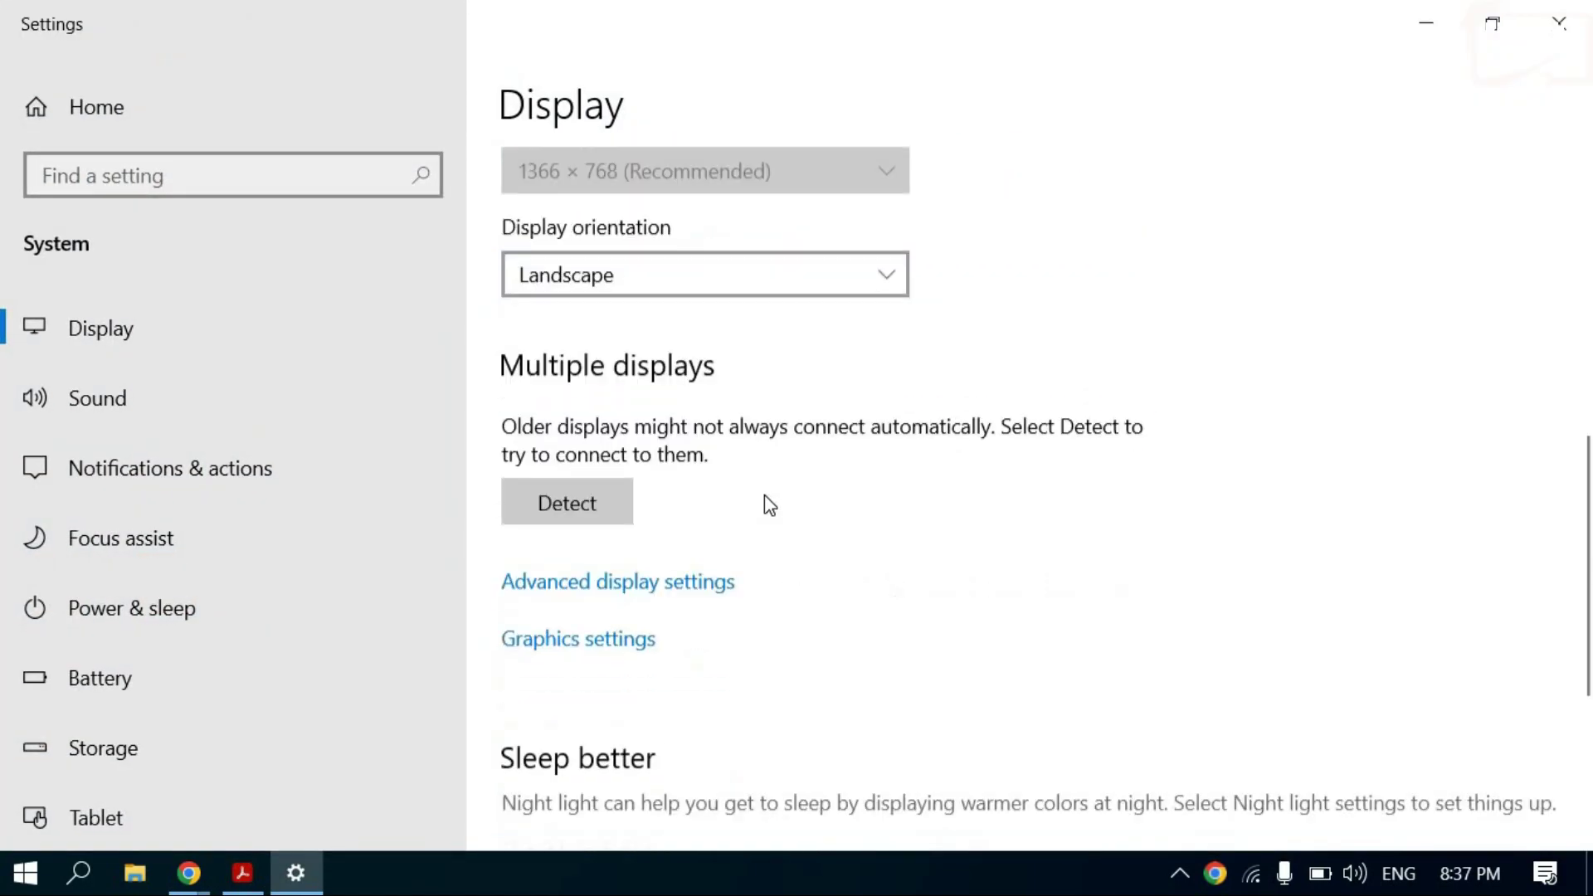
scroll(764, 498, "up", 5)
left_click(598, 516)
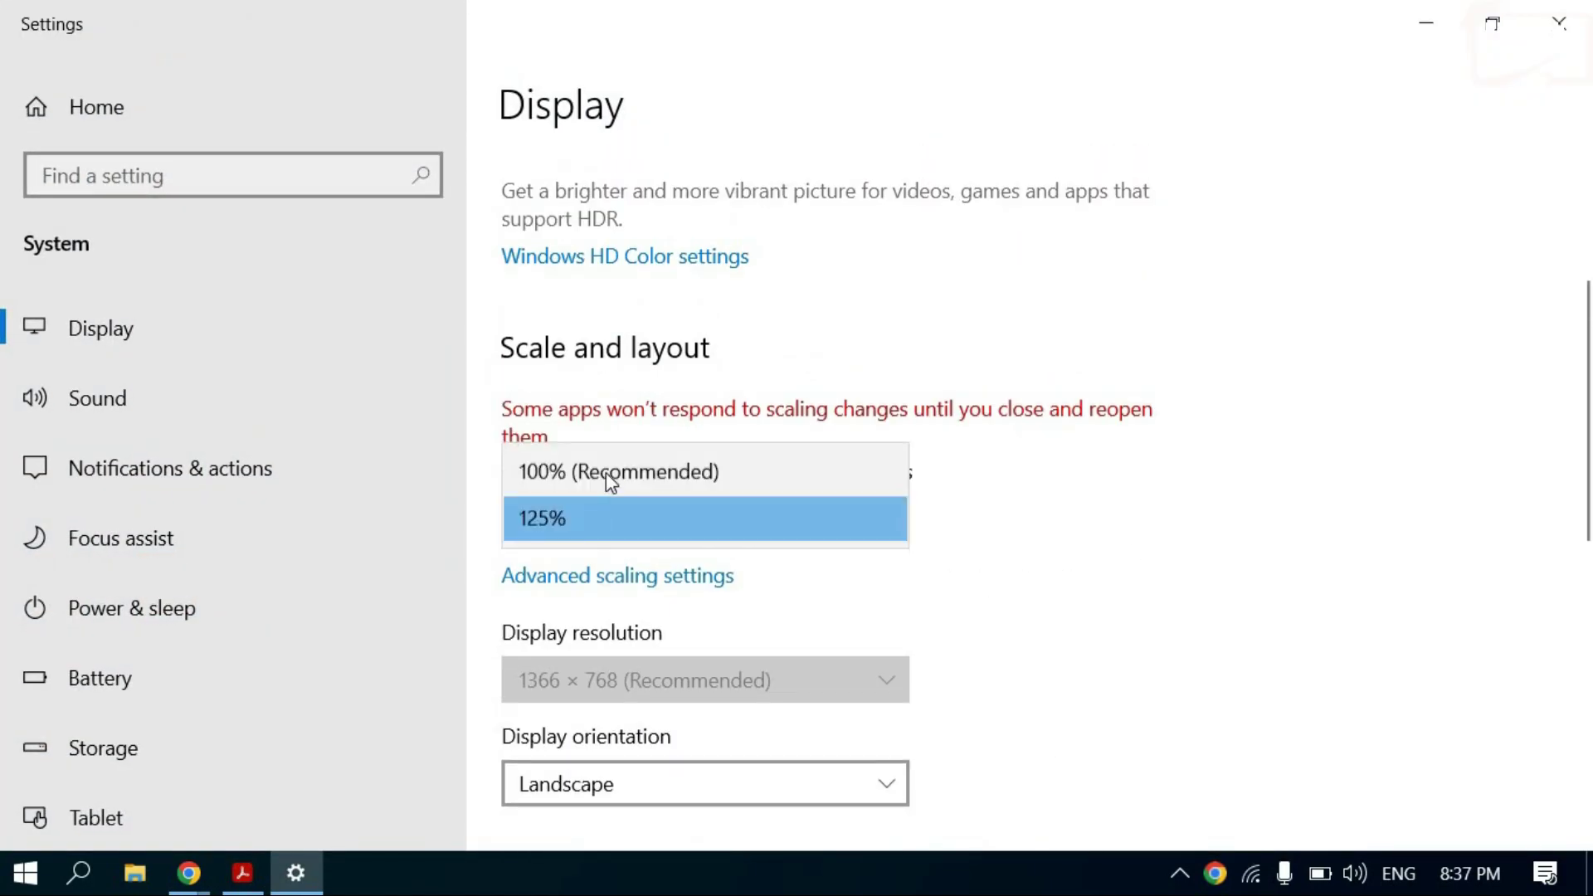
left_click(790, 466)
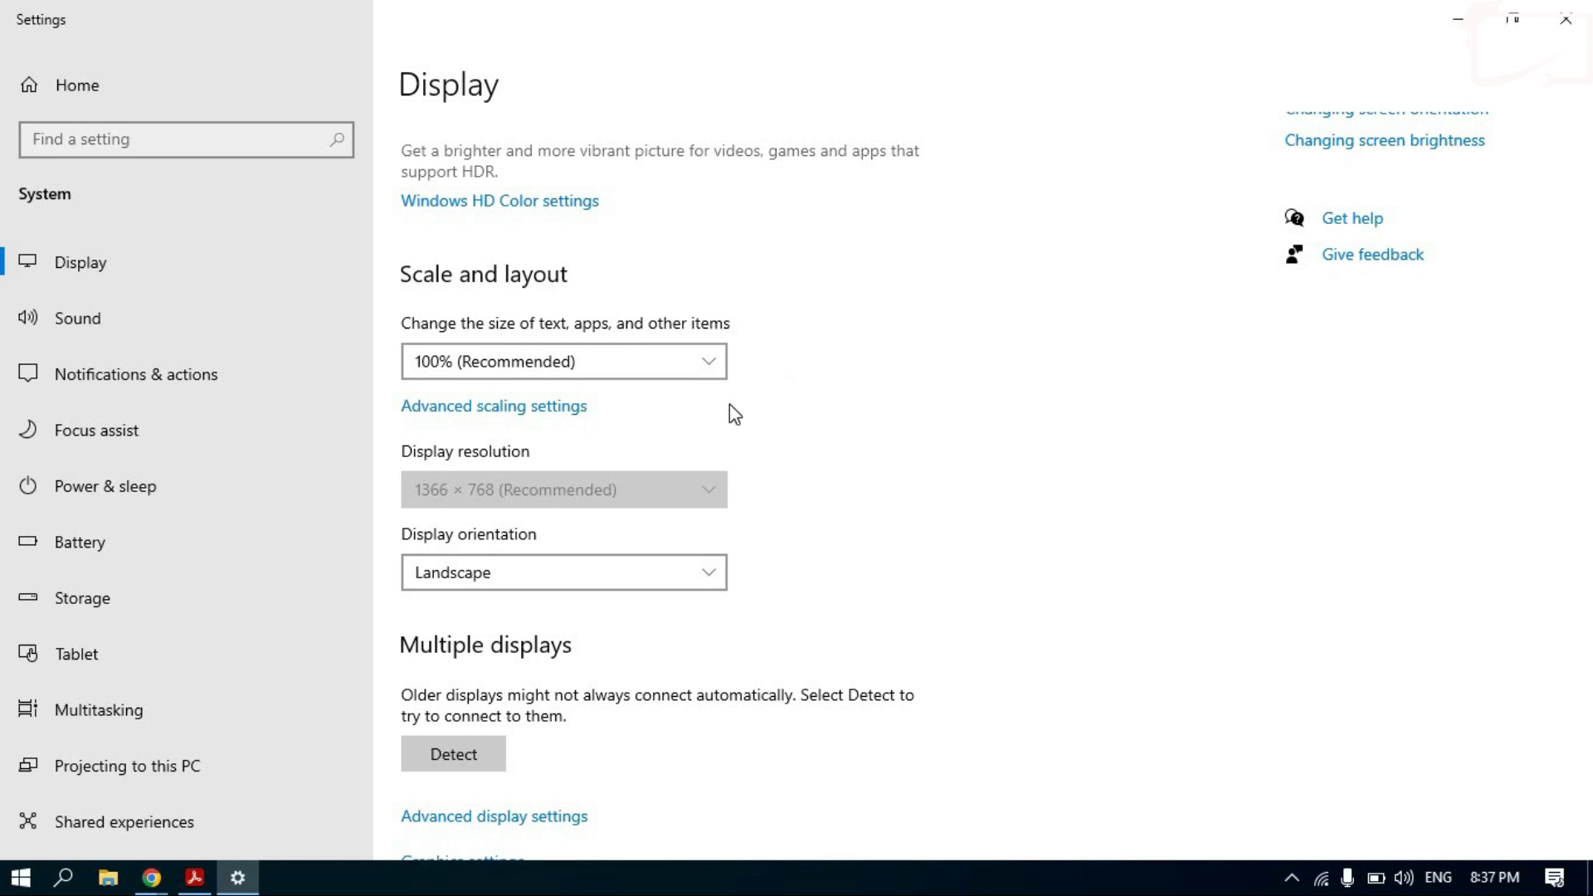
left_click(523, 408)
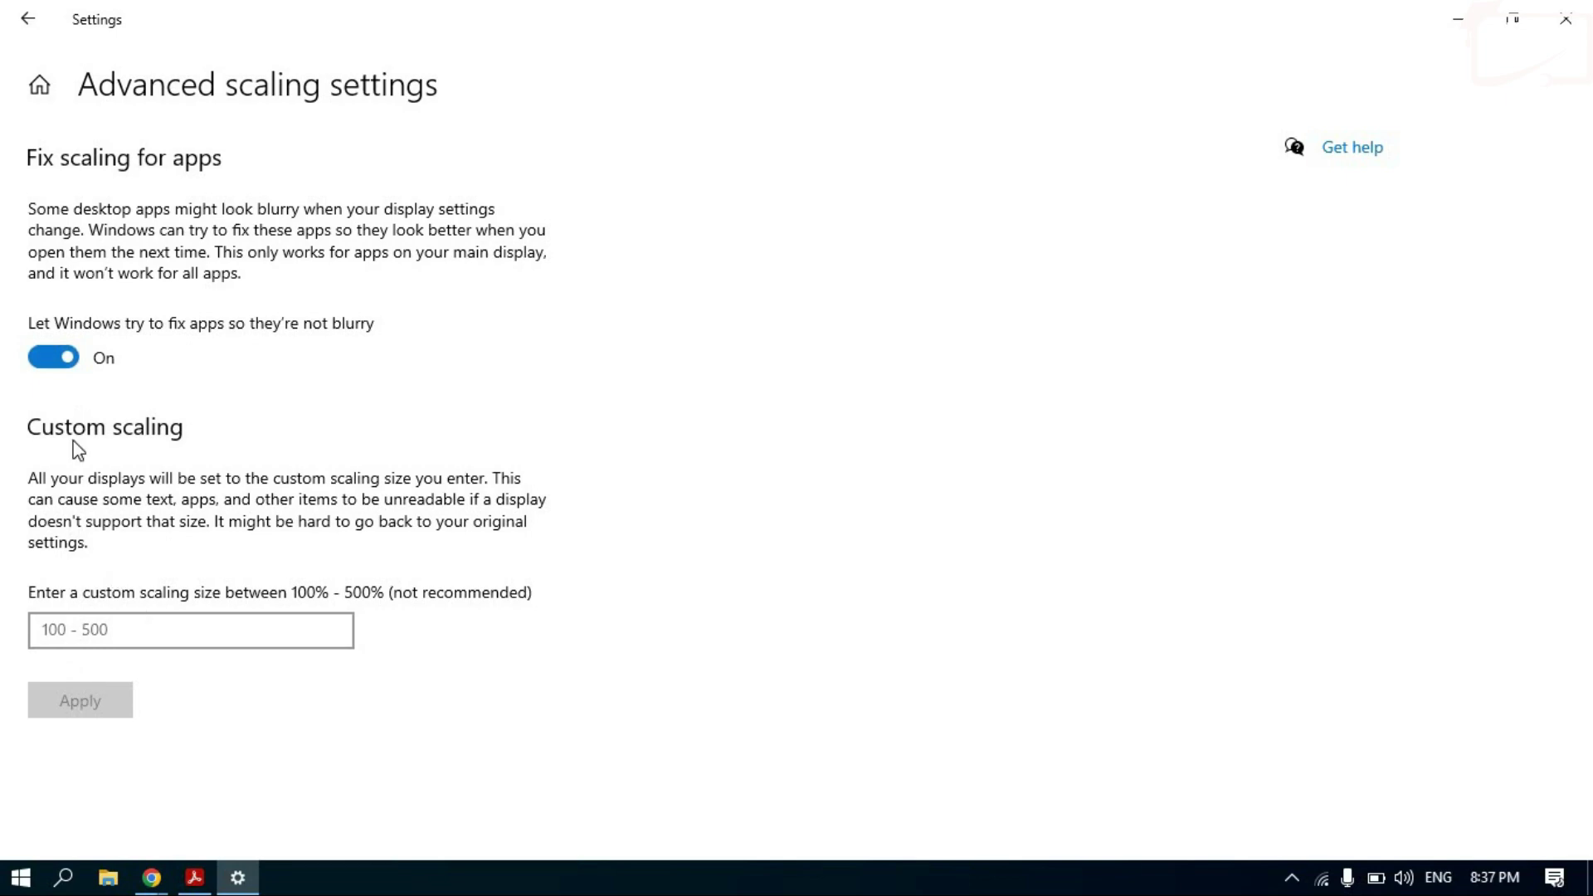
left_click(27, 20)
Try the Portrait display orientation twice, reverting the display settings after the first change.
scroll(606, 609, "down", 5)
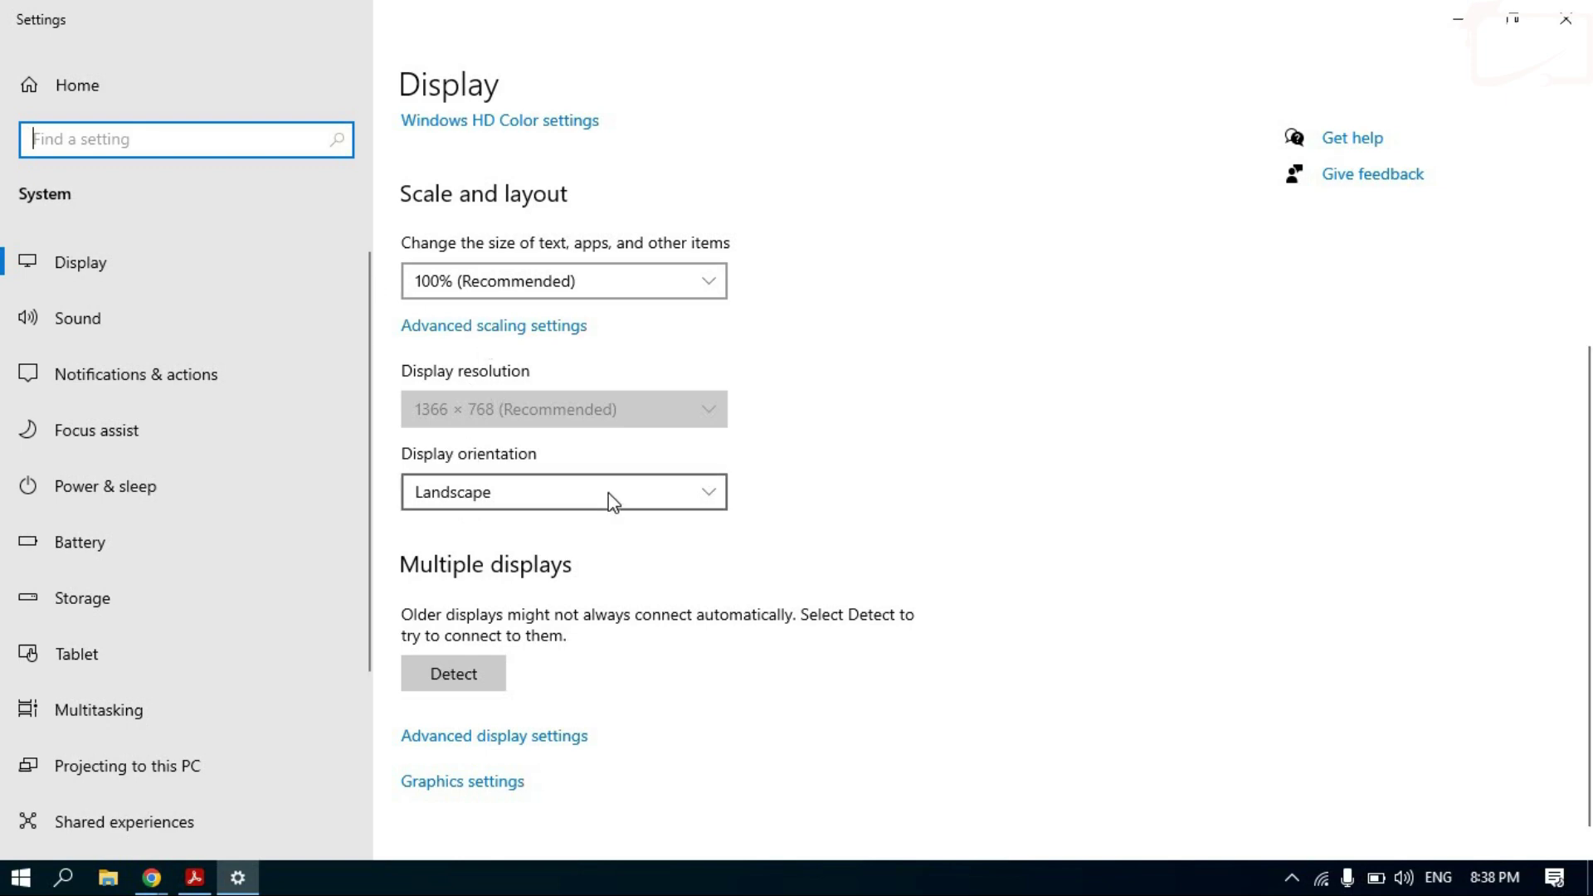
left_click(531, 491)
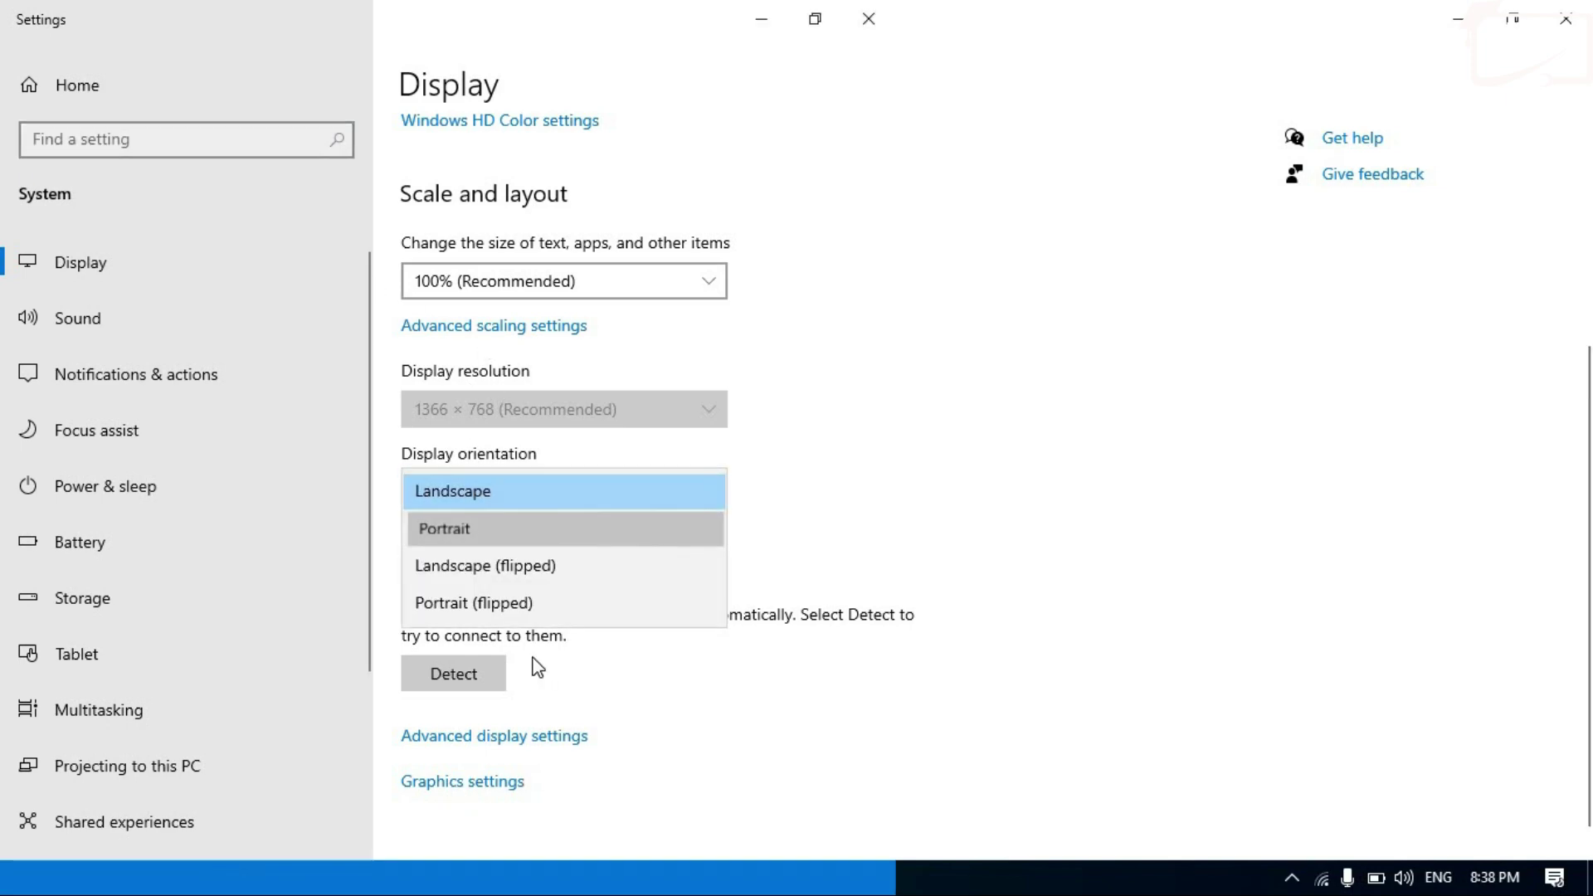
key("Return")
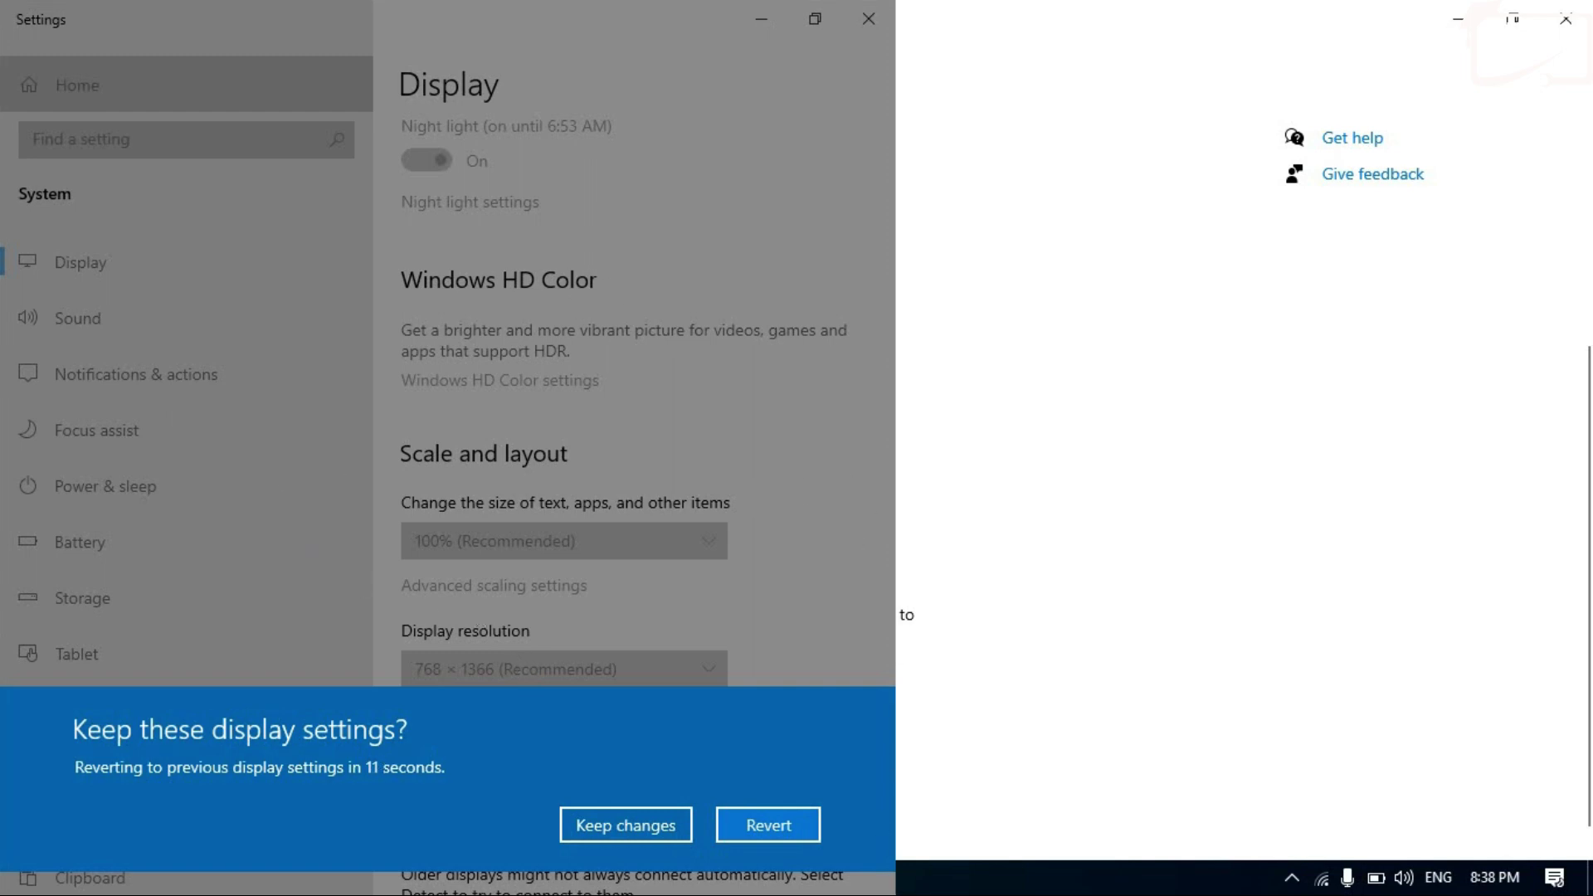
left_click(749, 834)
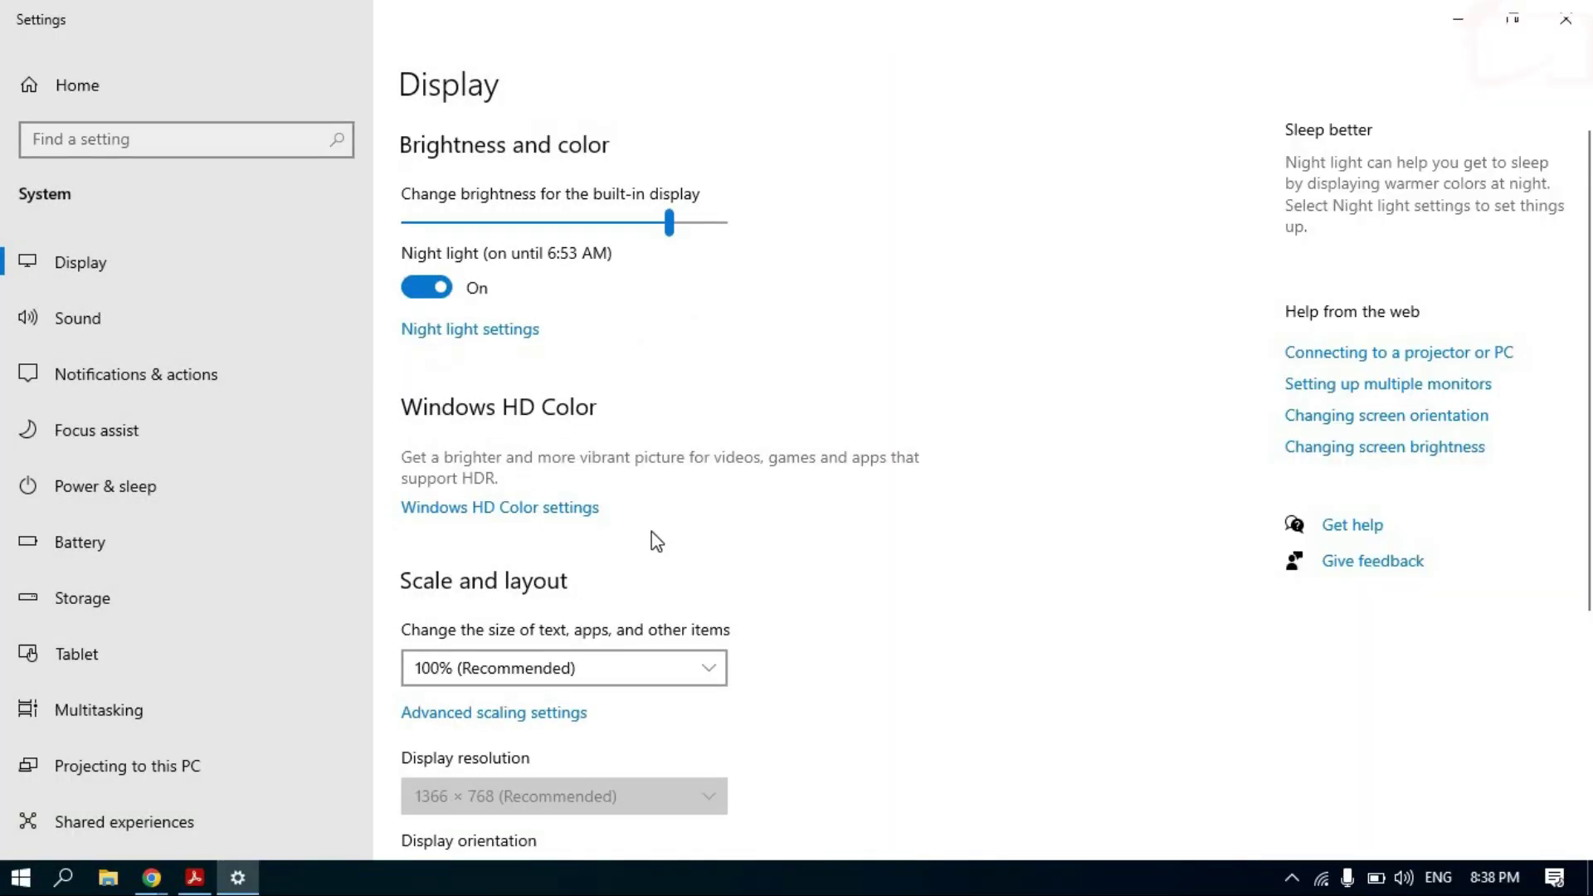
scroll(674, 571, "down", 5)
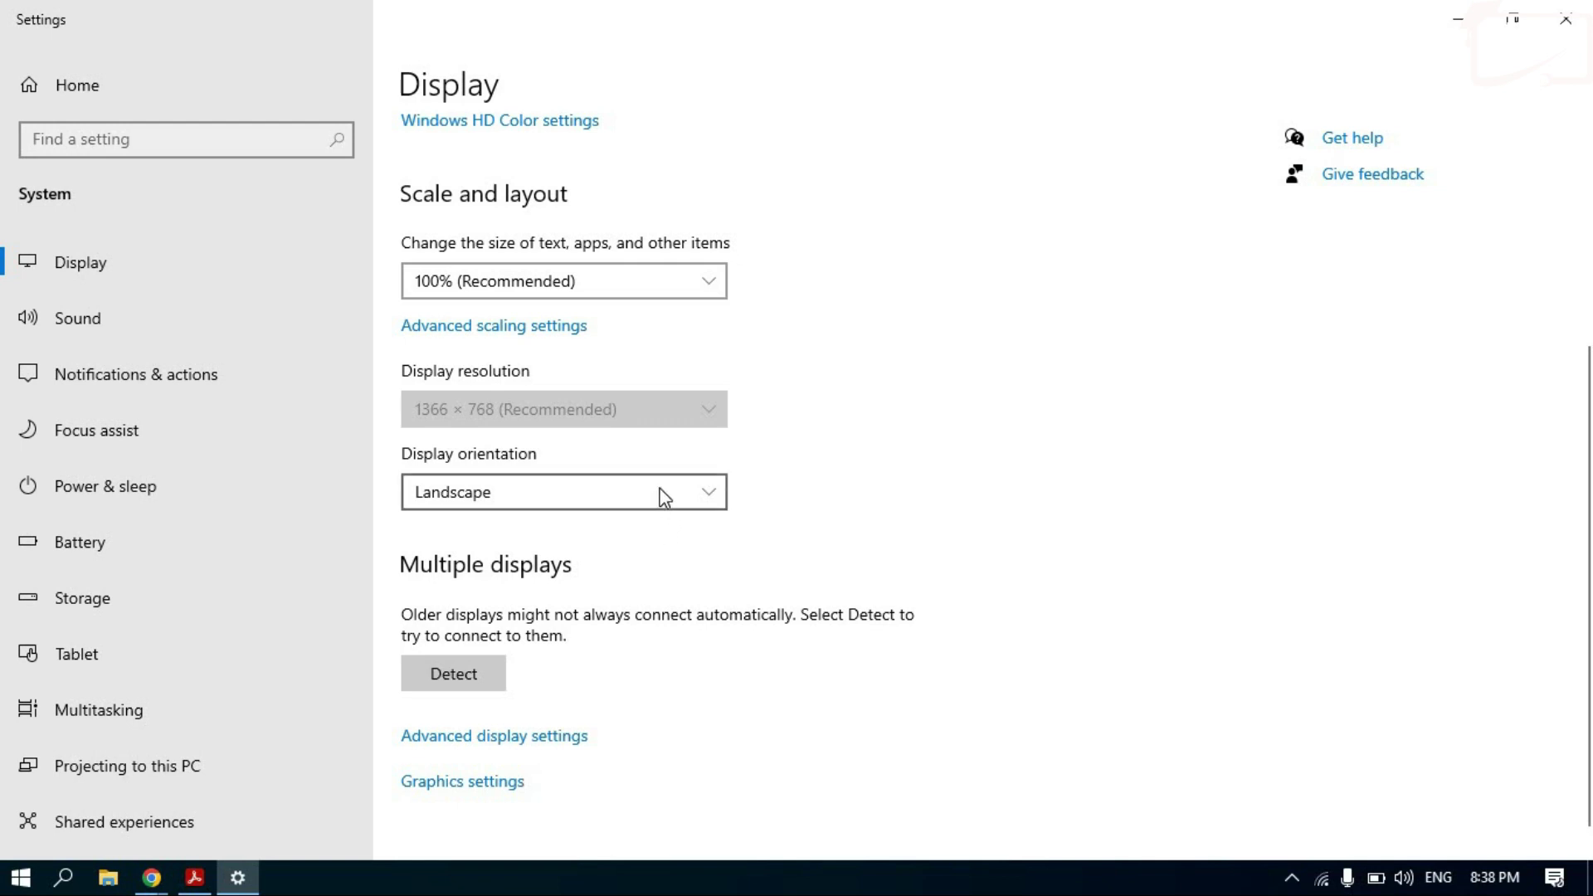
left_click(664, 497)
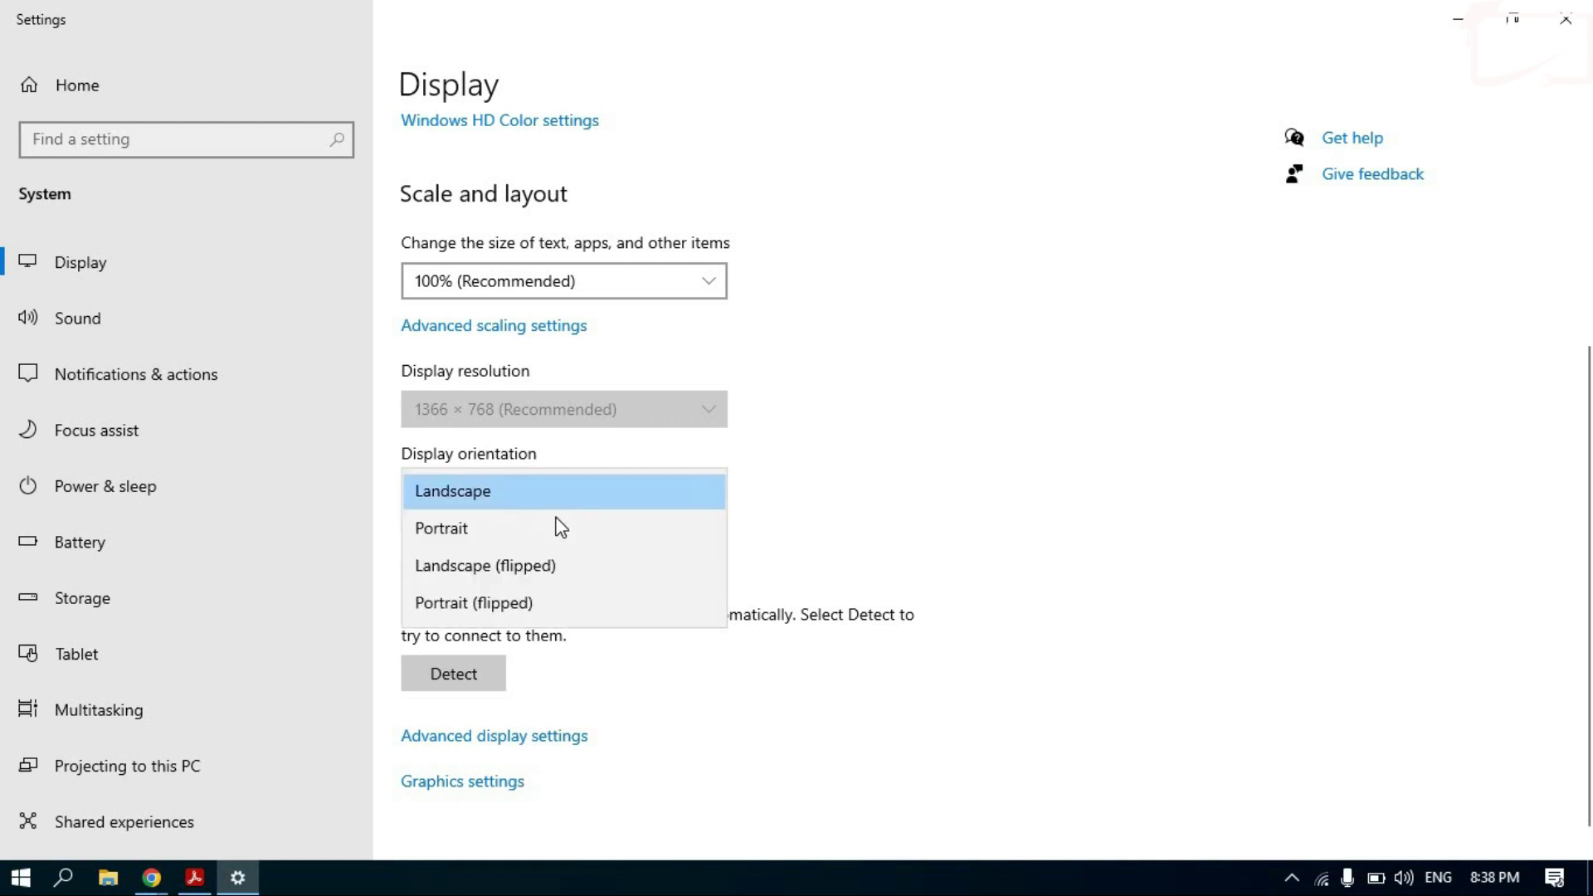
left_click(523, 529)
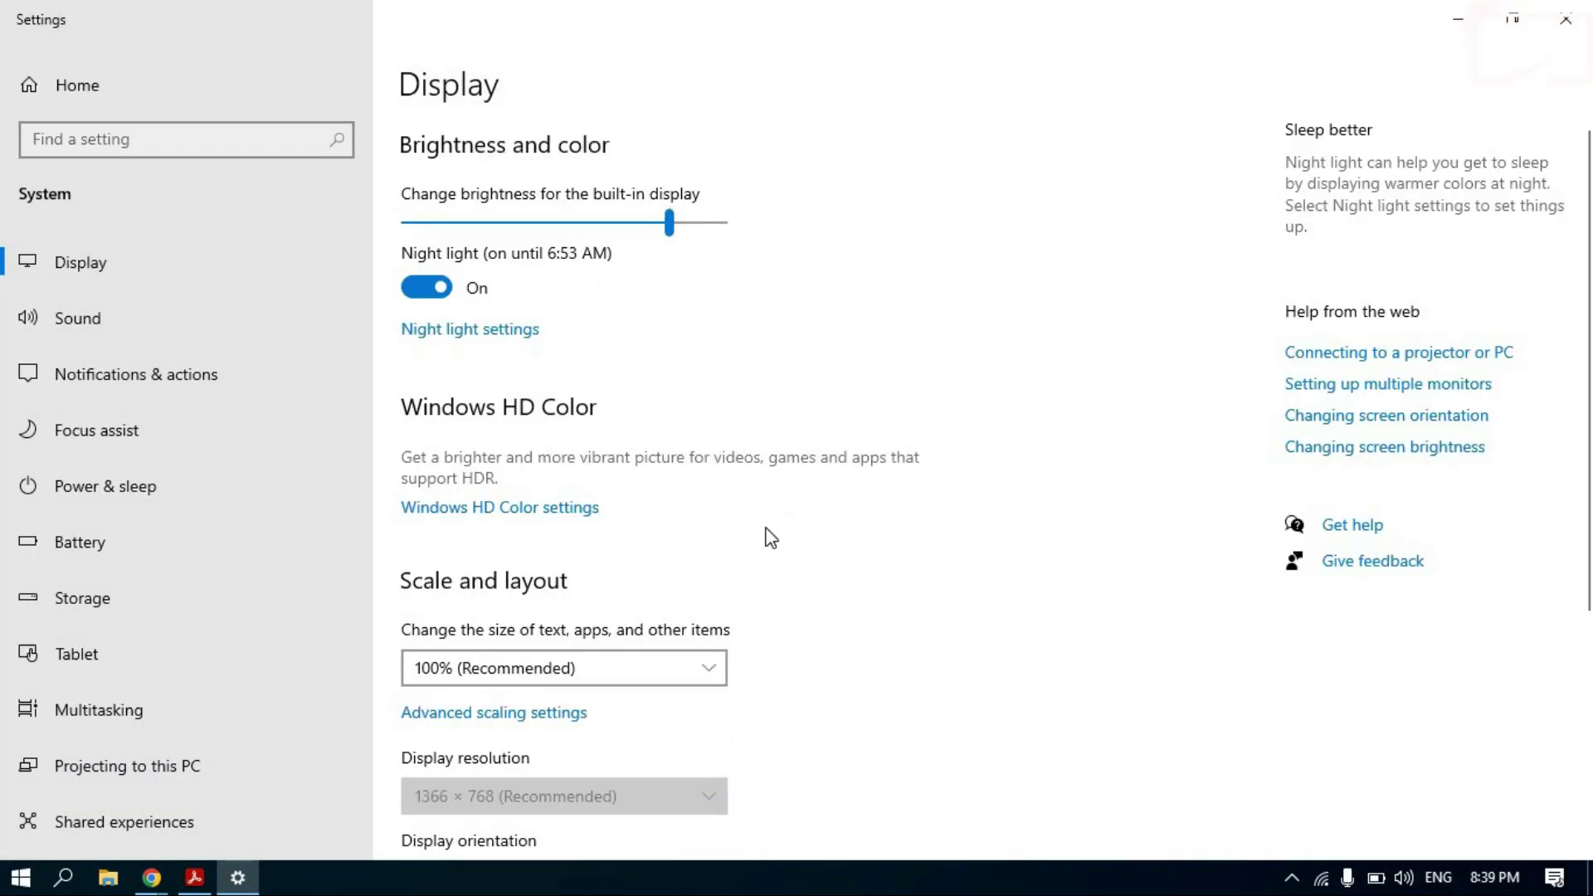
Change the display orientation to Landscape (flipped) and revert the change.
scroll(768, 537, "down", 3)
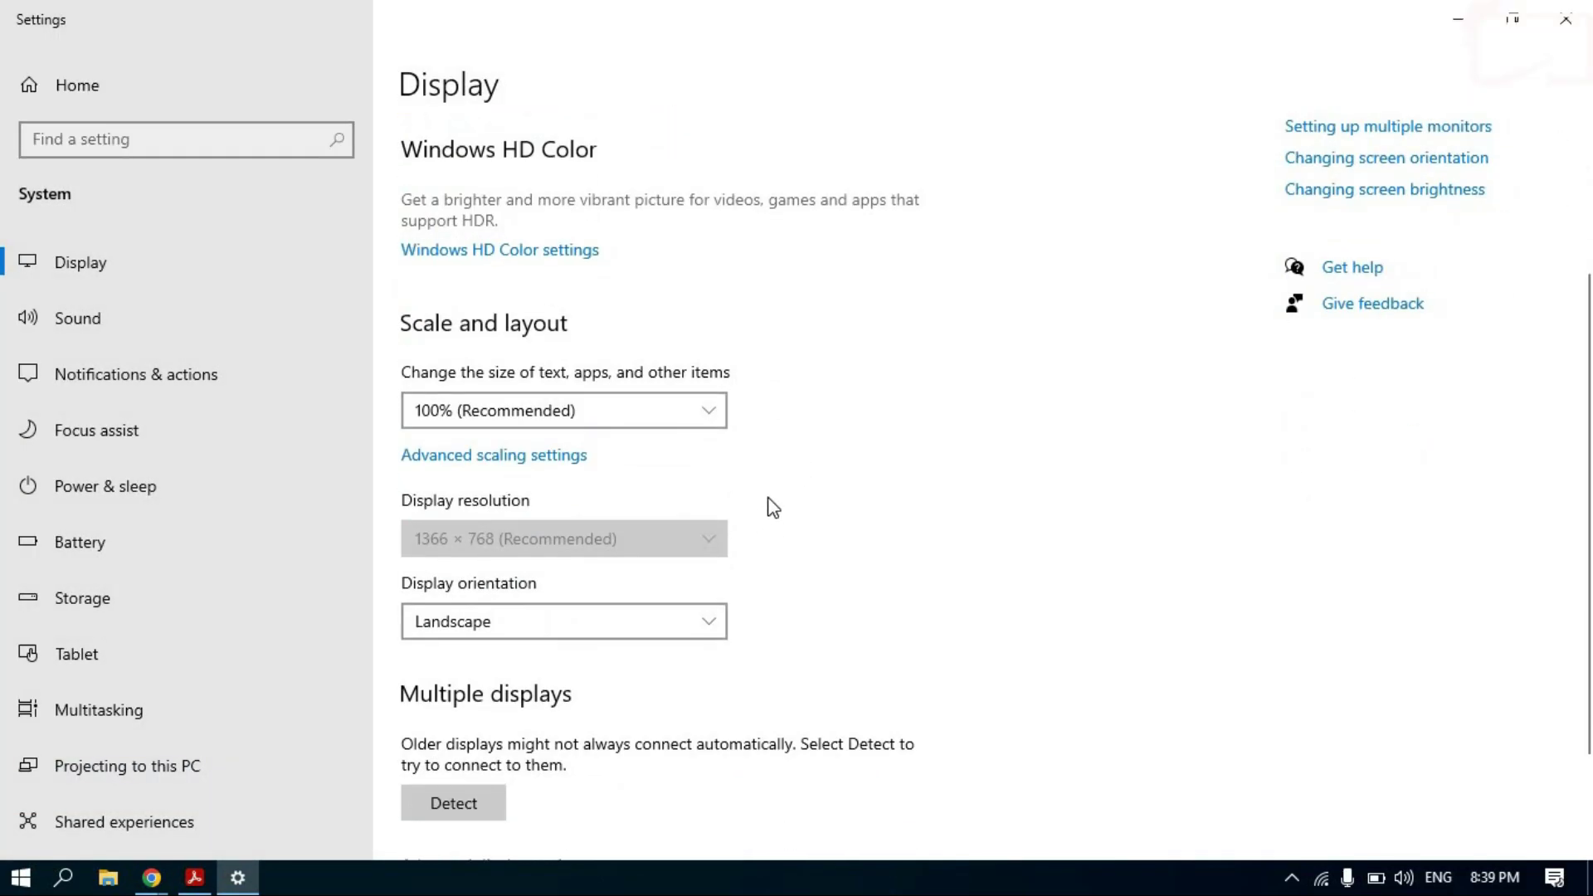
left_click(685, 624)
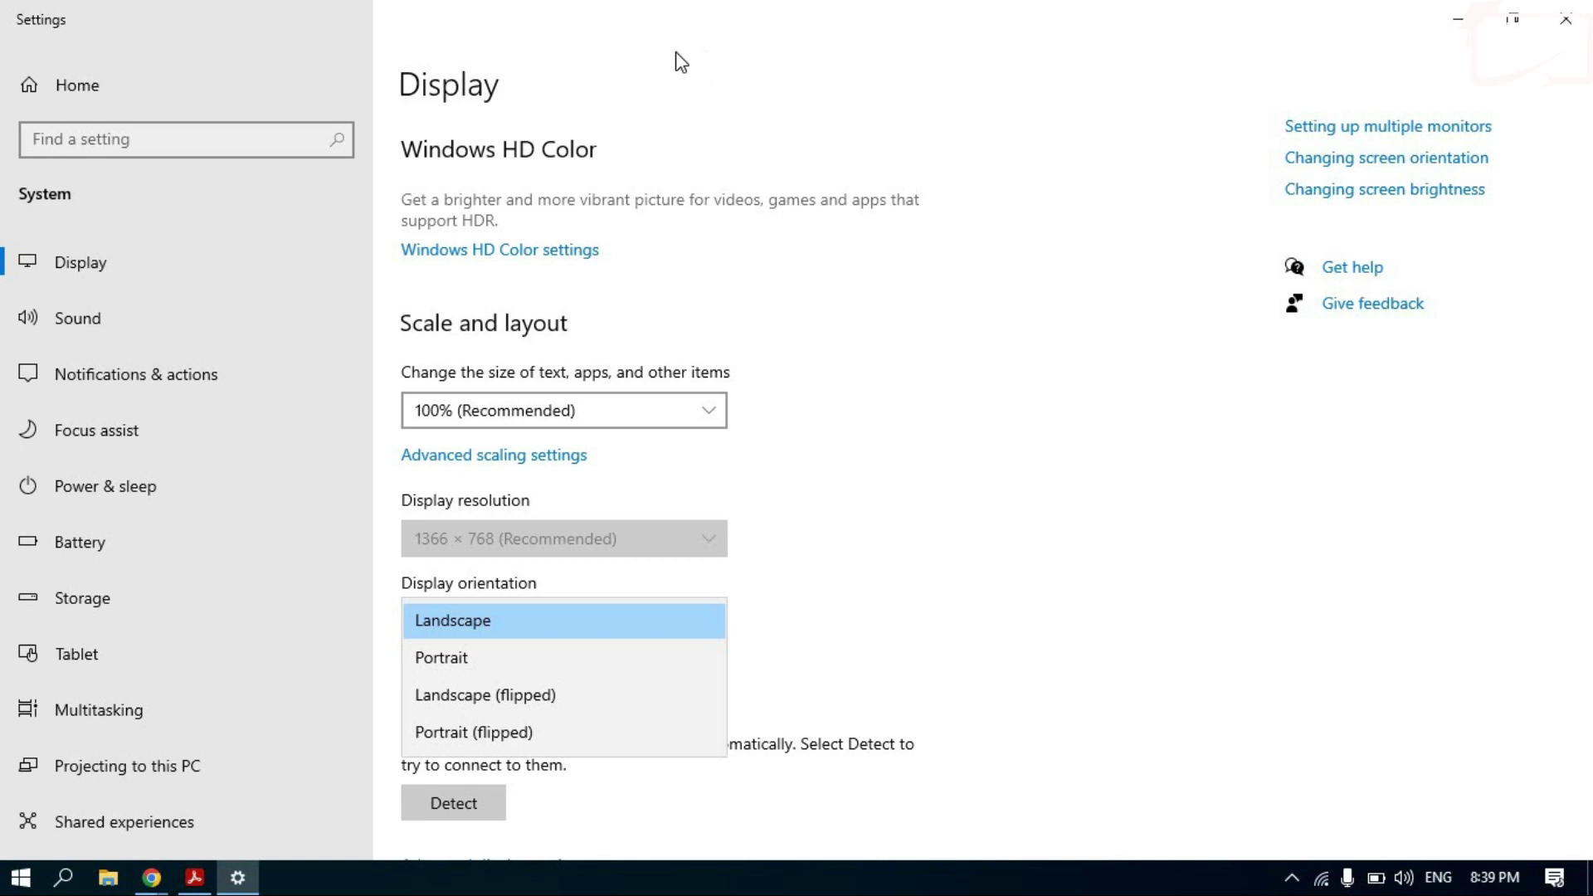
left_click(510, 701)
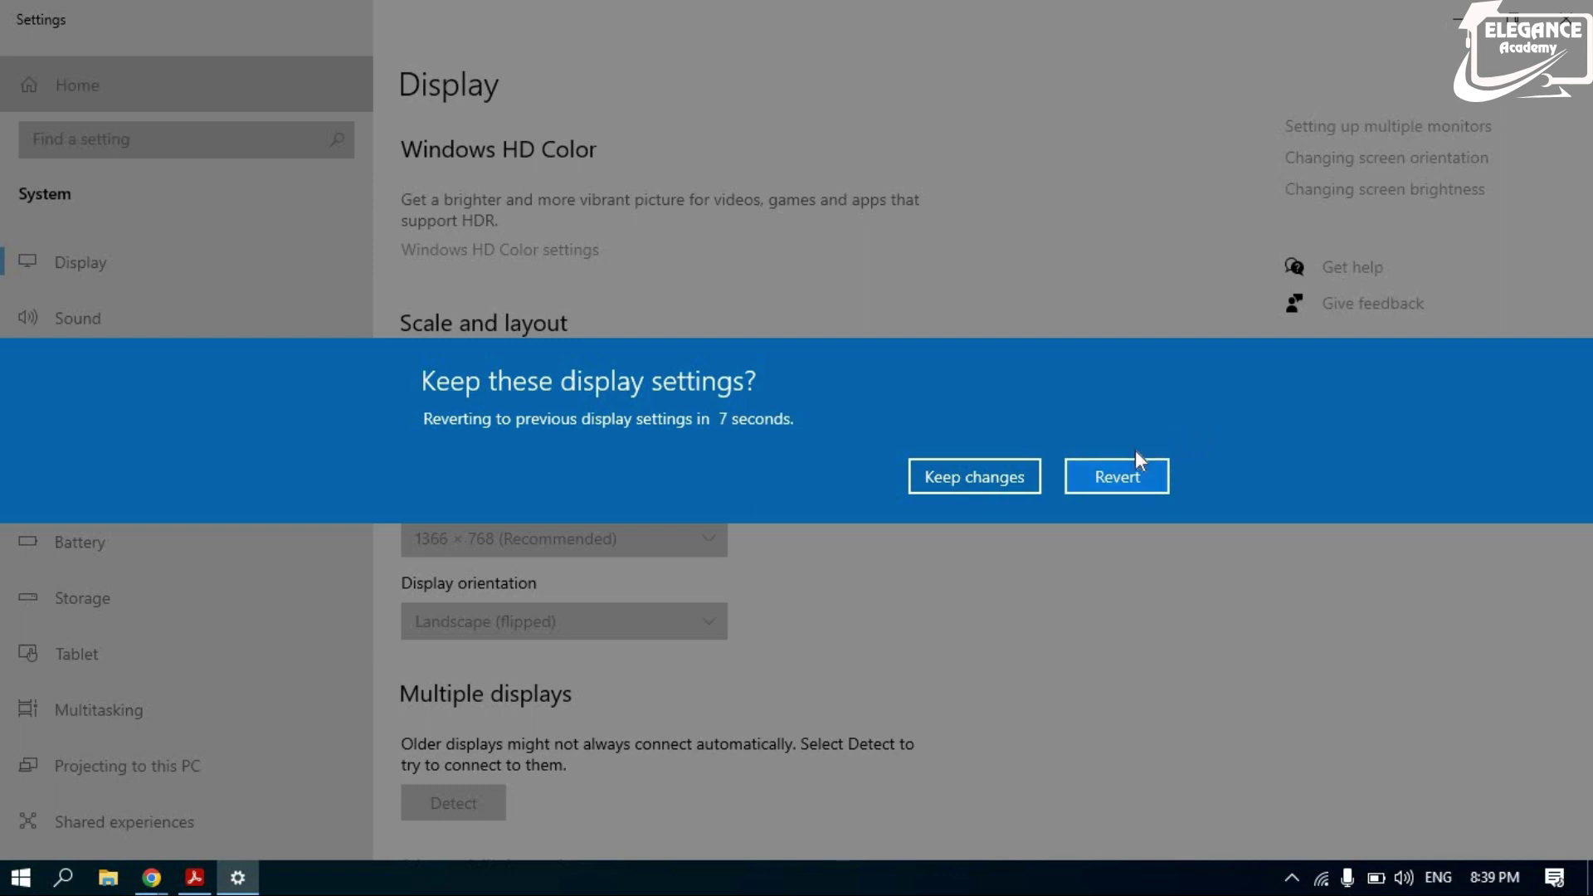
left_click(1122, 476)
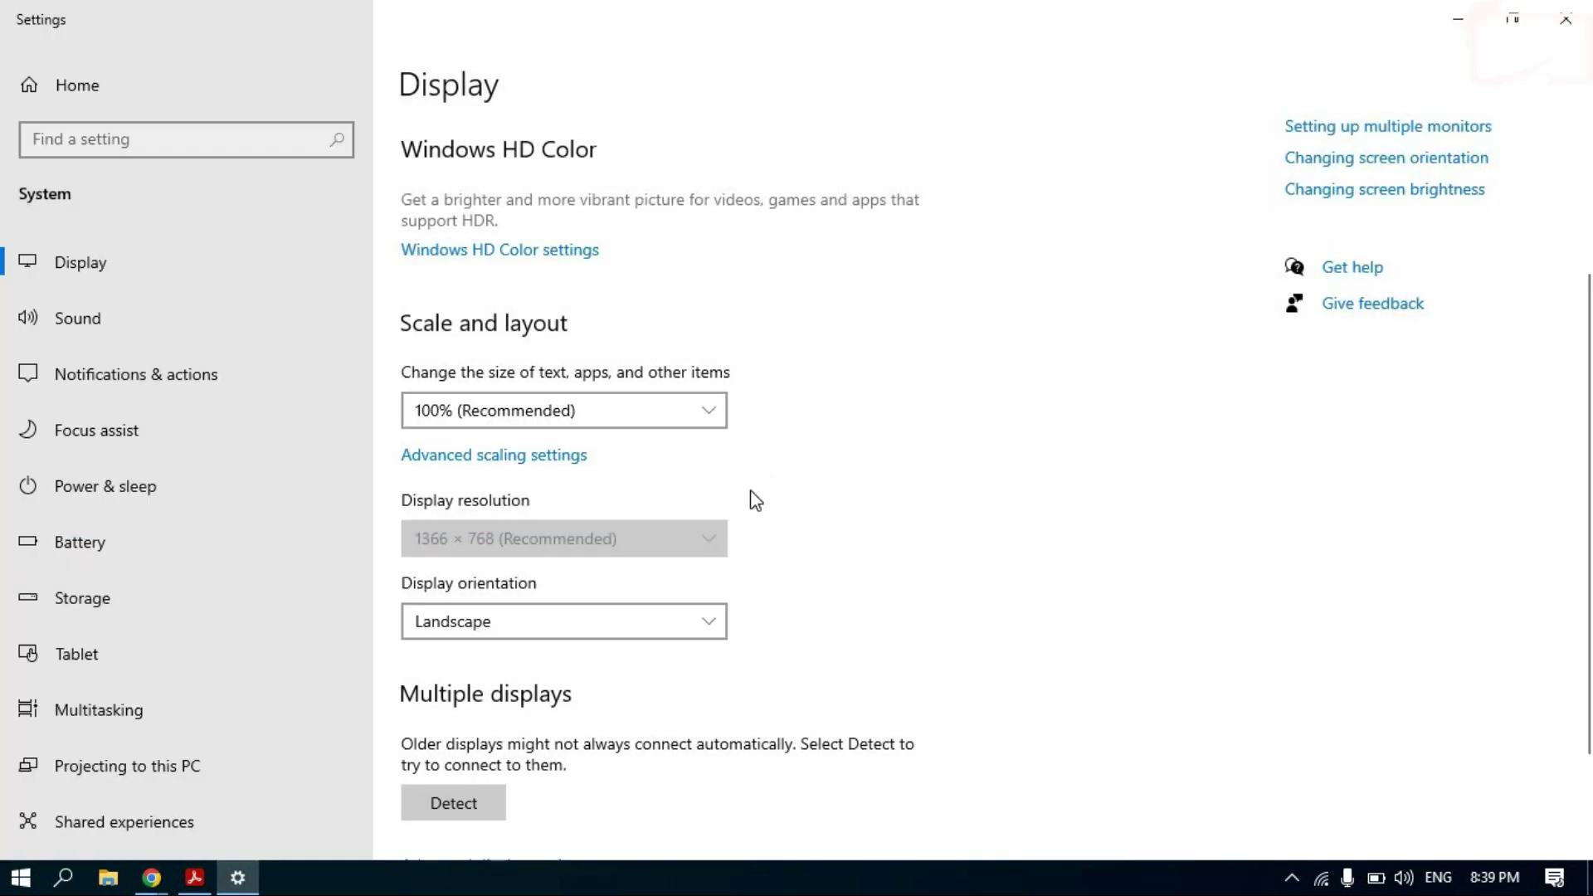
View the advanced display settings and choose Display 1: Internal Display to examine its display information.
scroll(762, 491, "down", 2)
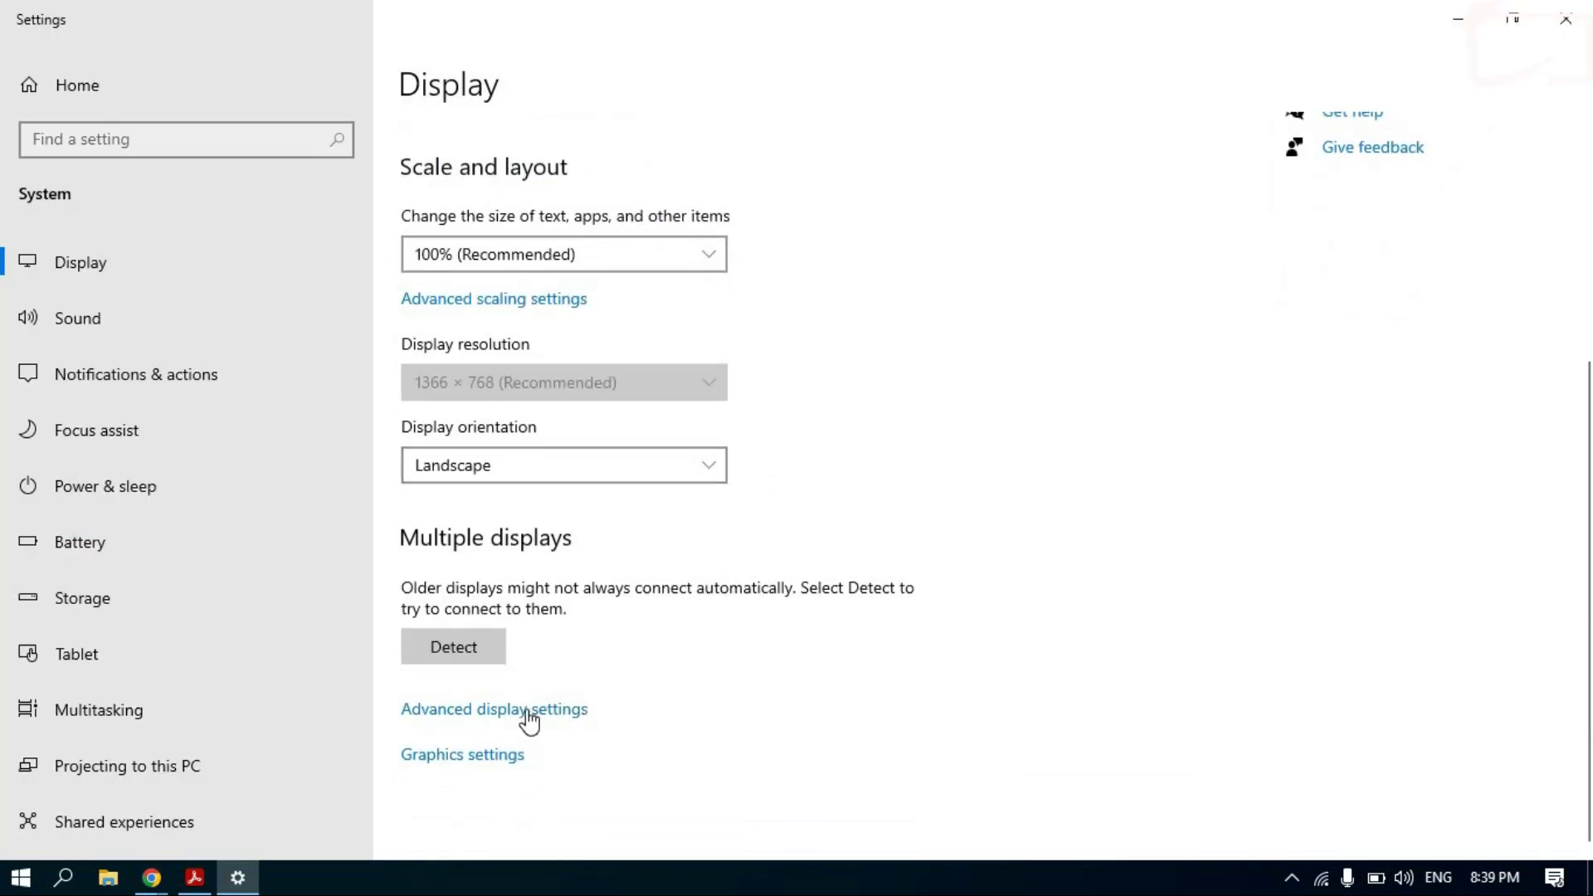
left_click(473, 624)
left_click(471, 710)
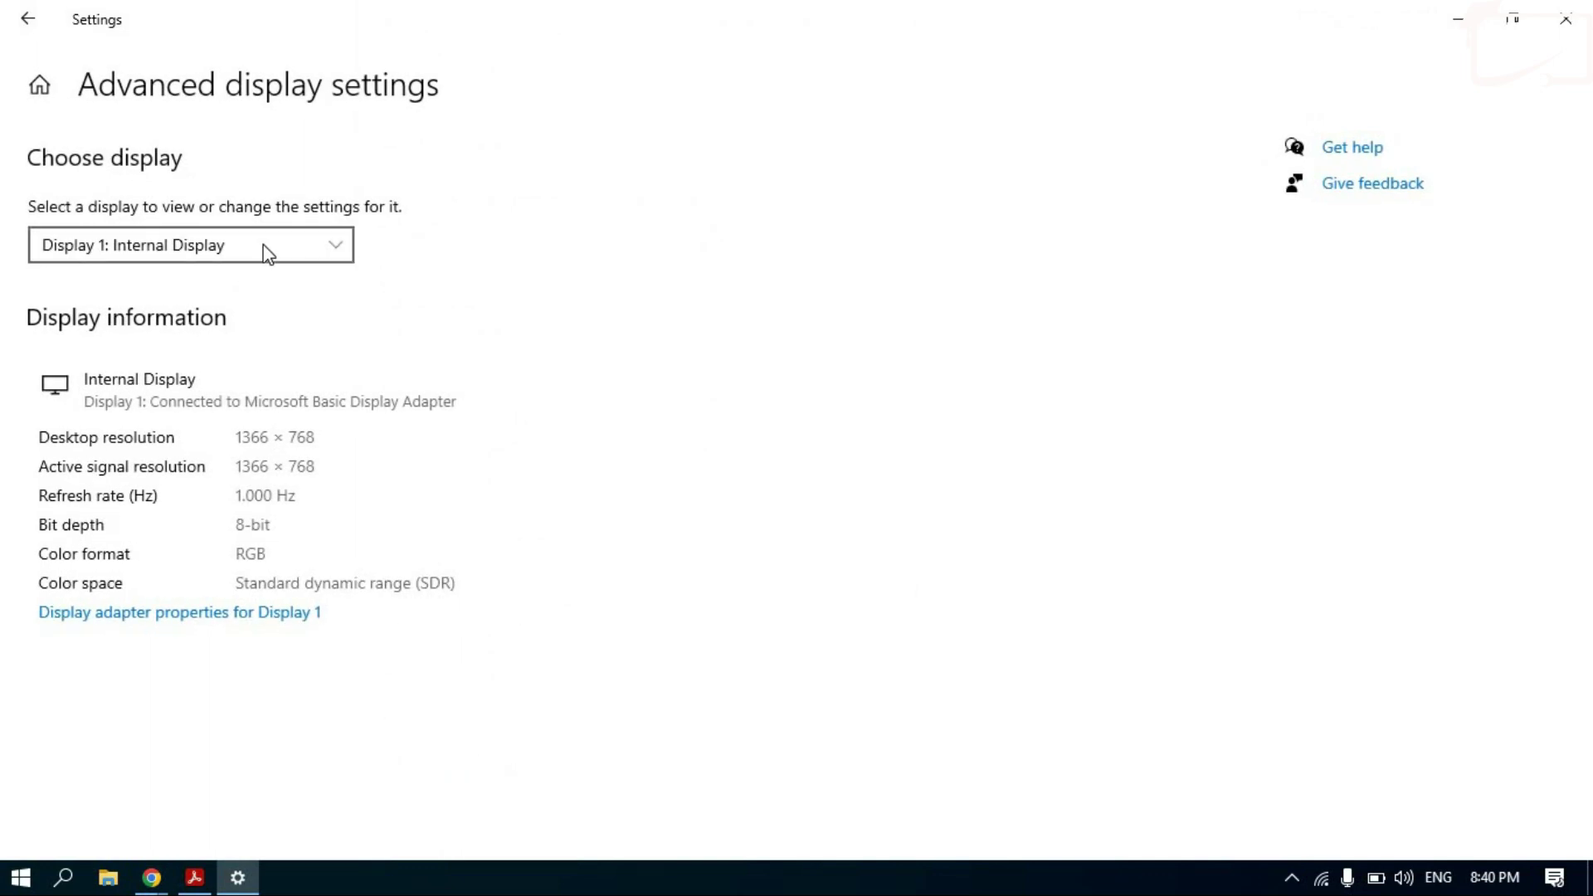
left_click(264, 249)
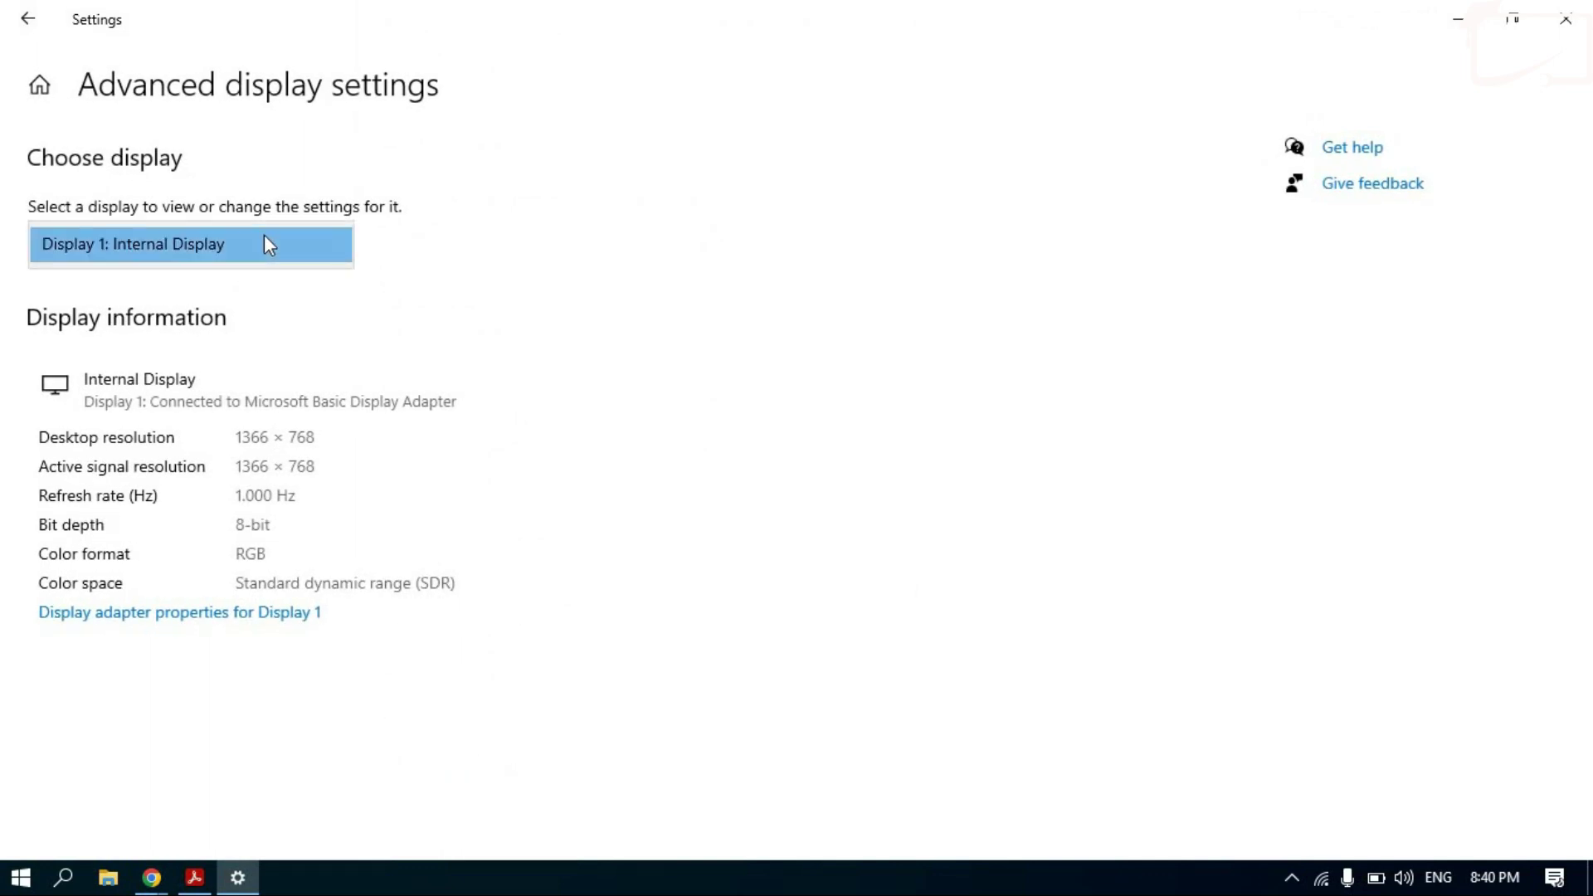
left_click(264, 241)
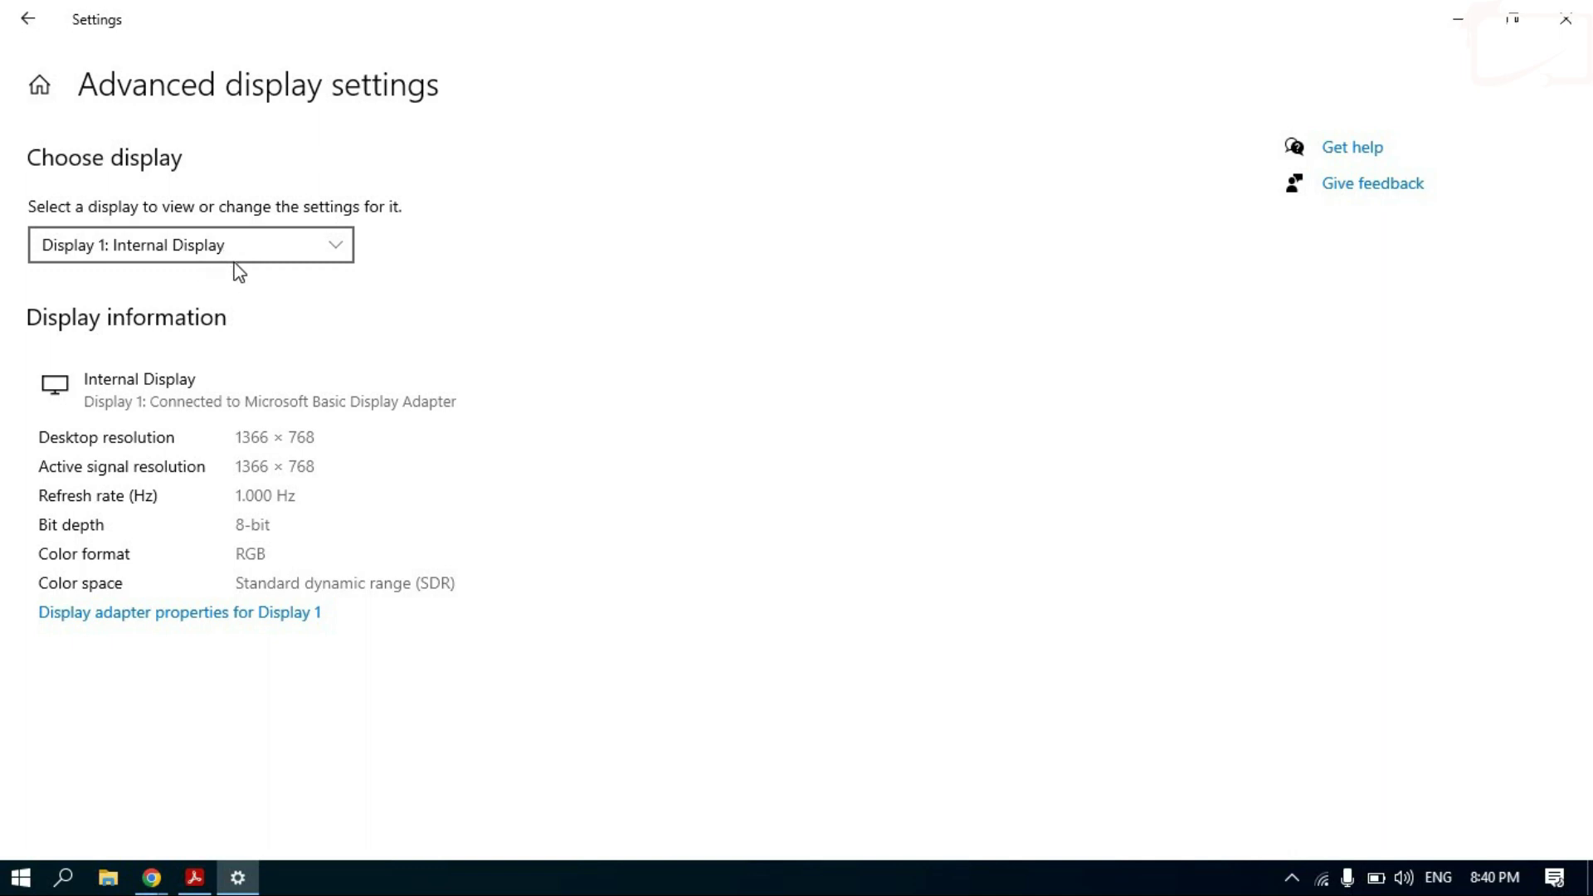
Return to the main Display settings page and review its scale, layout and multiple display options.
left_click(25, 25)
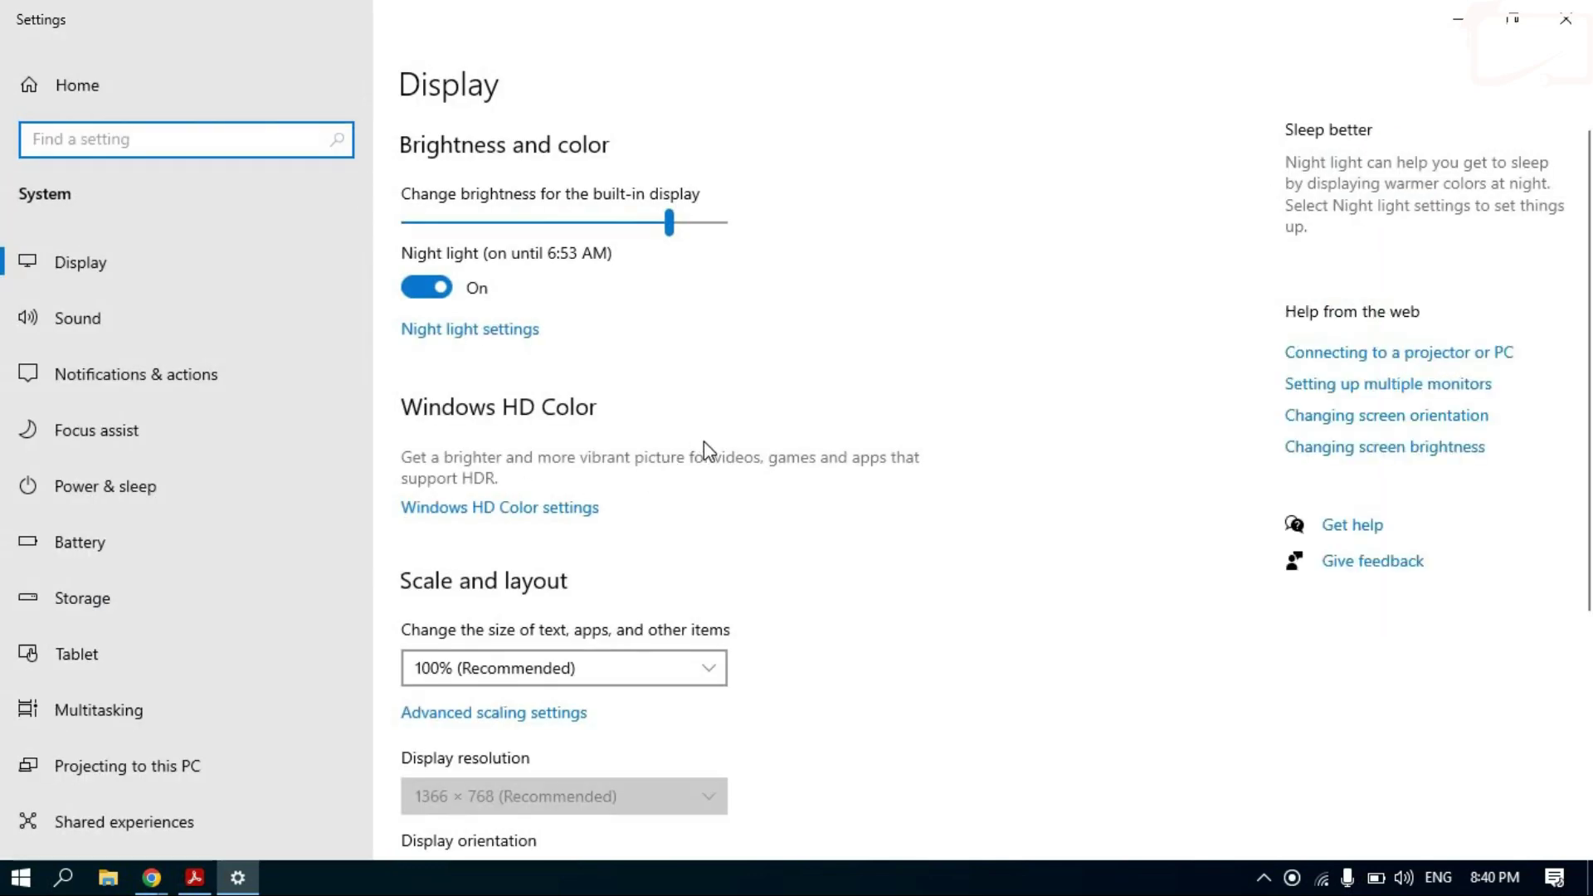
scroll(701, 448, "down", 5)
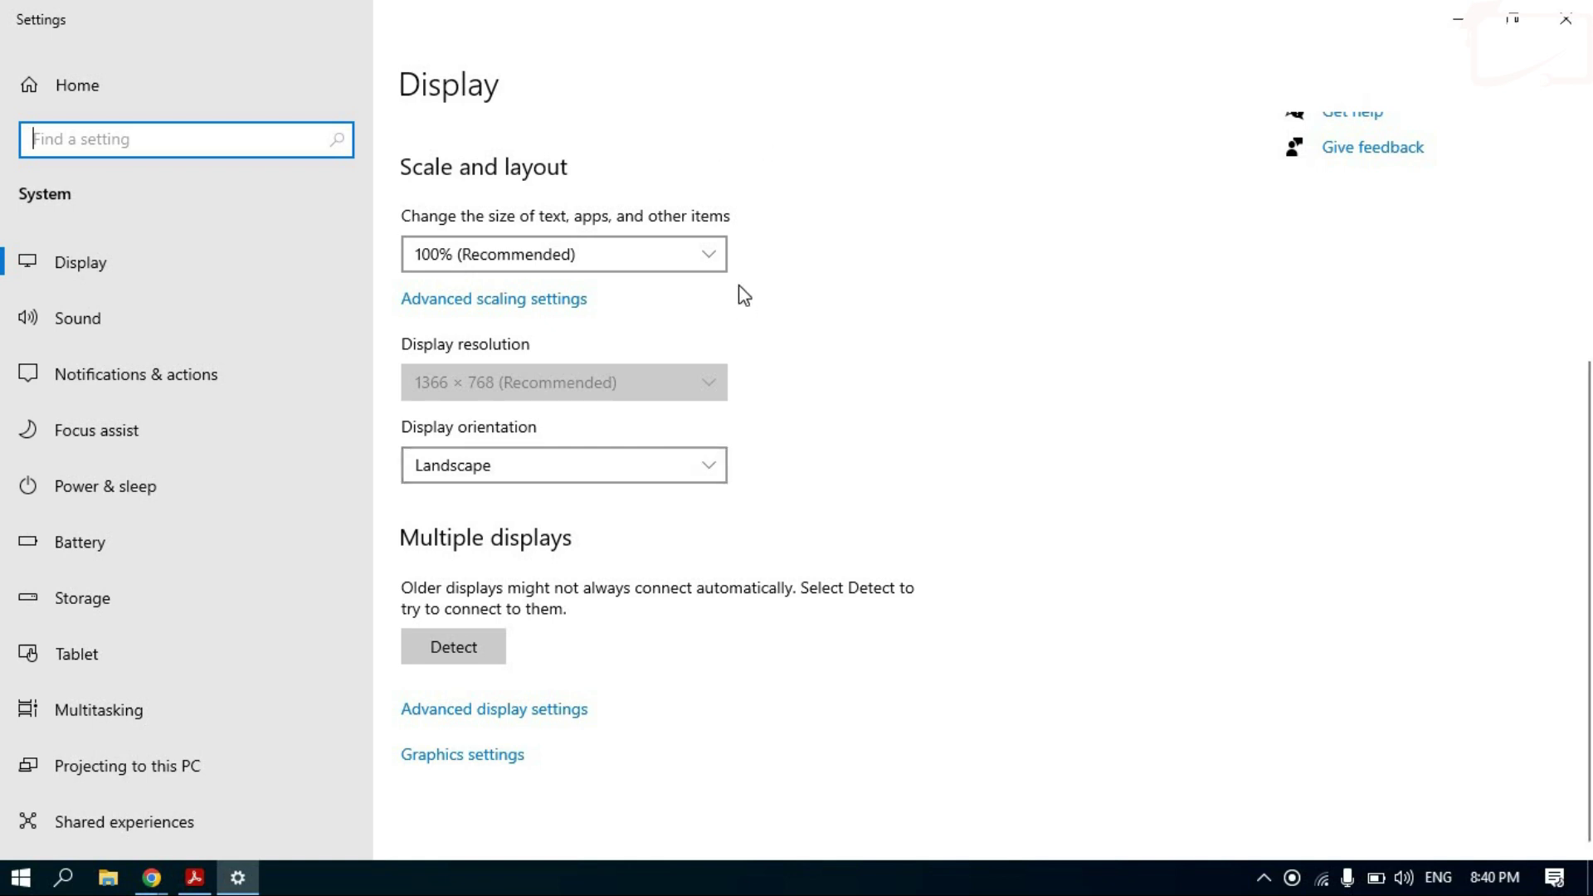
scroll(744, 296, "up", 5)
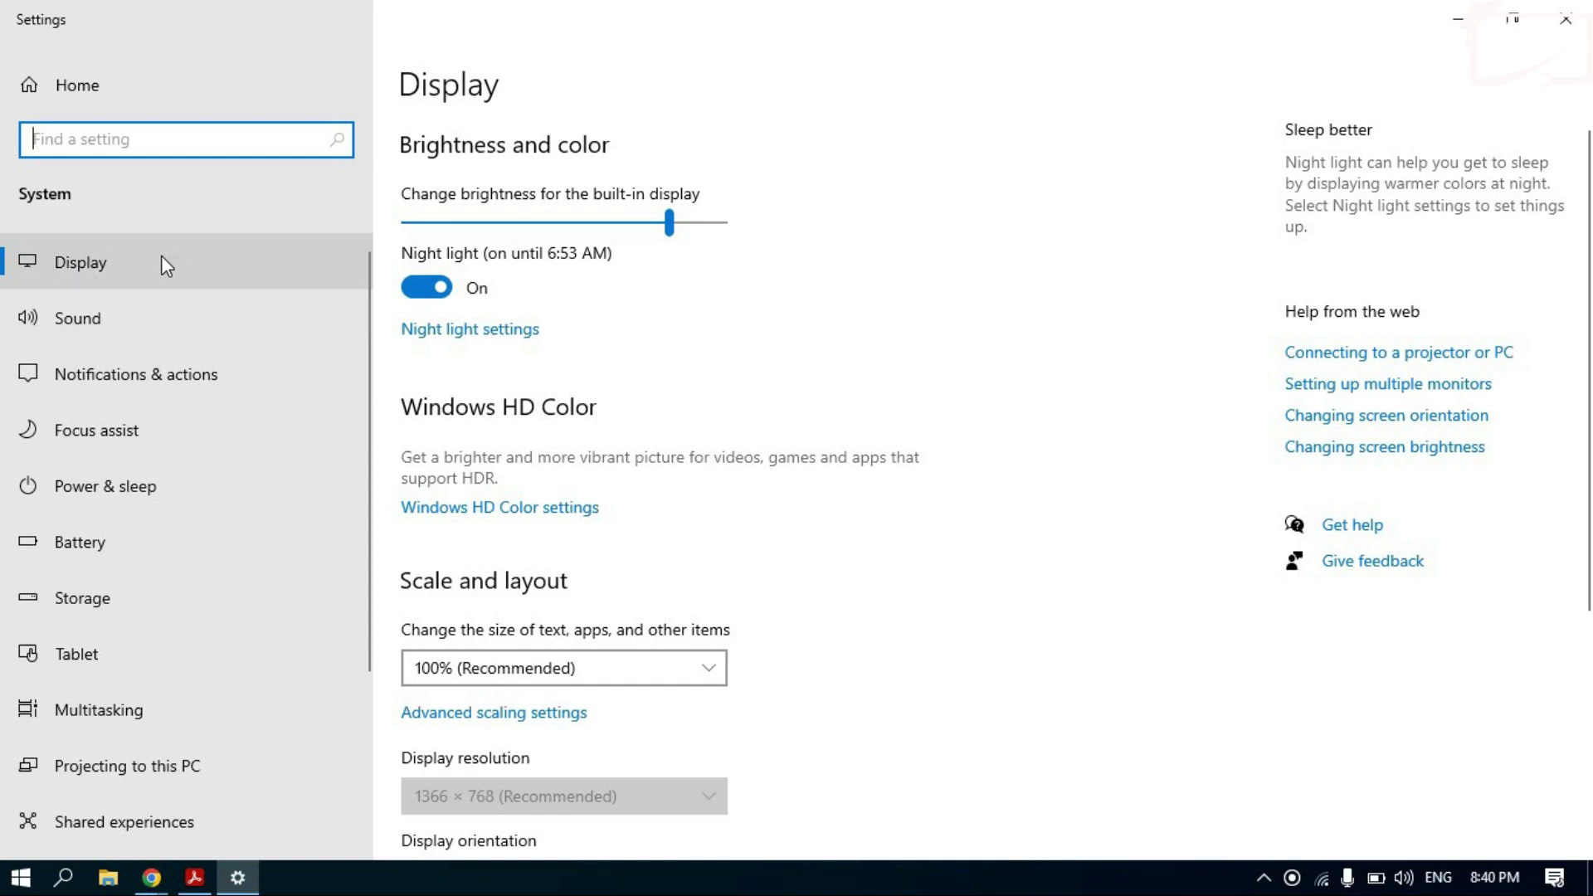
View the available output devices in the Sound settings and try adjusting the master volume.
left_click(86, 319)
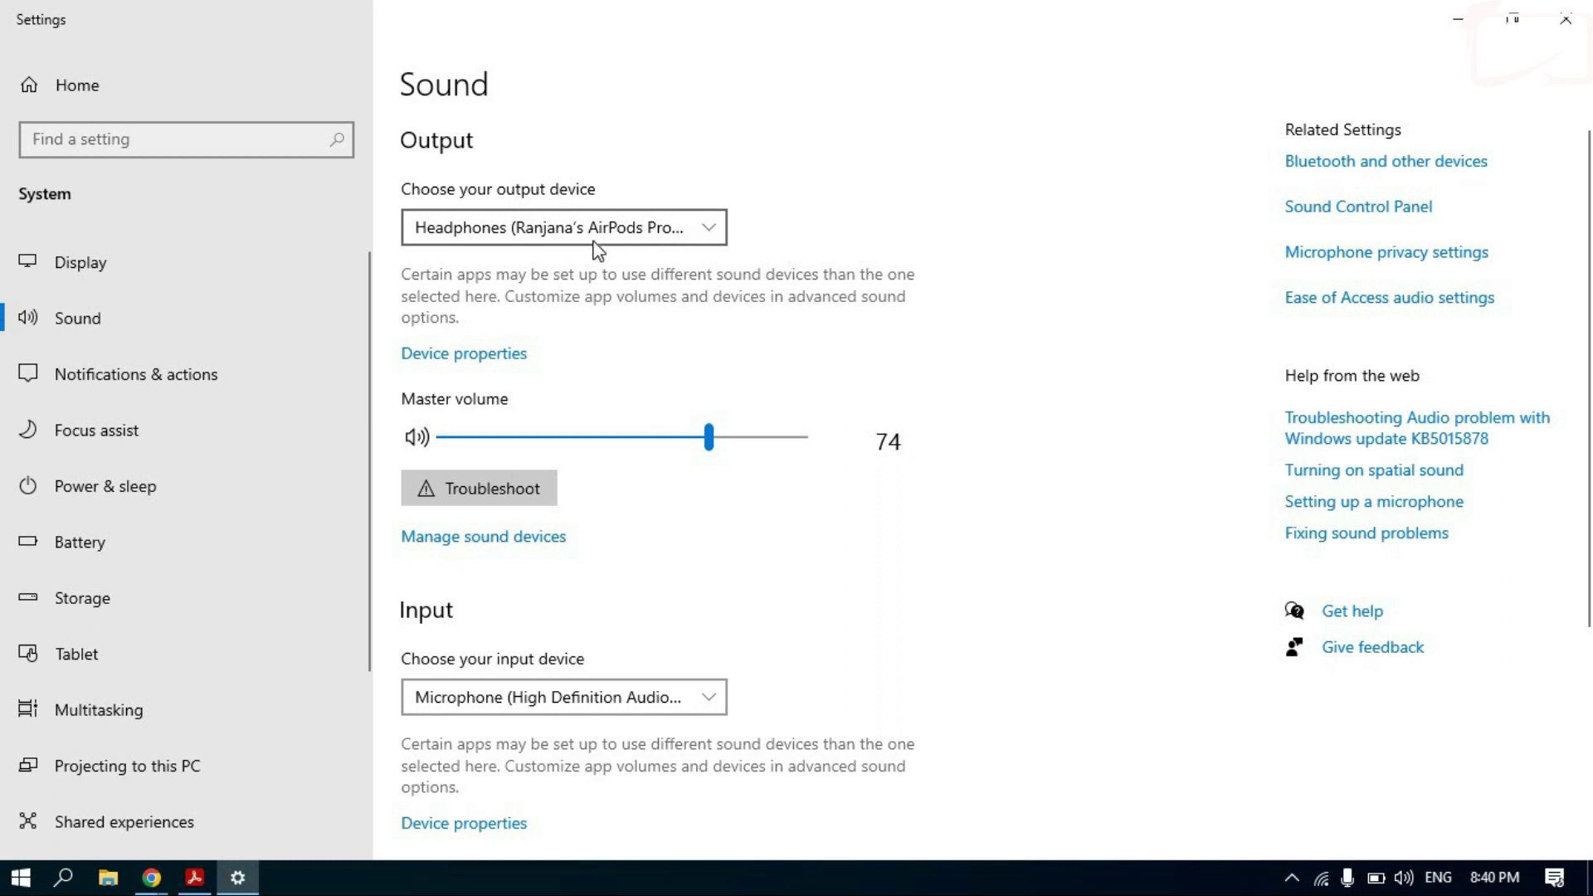
left_click(712, 235)
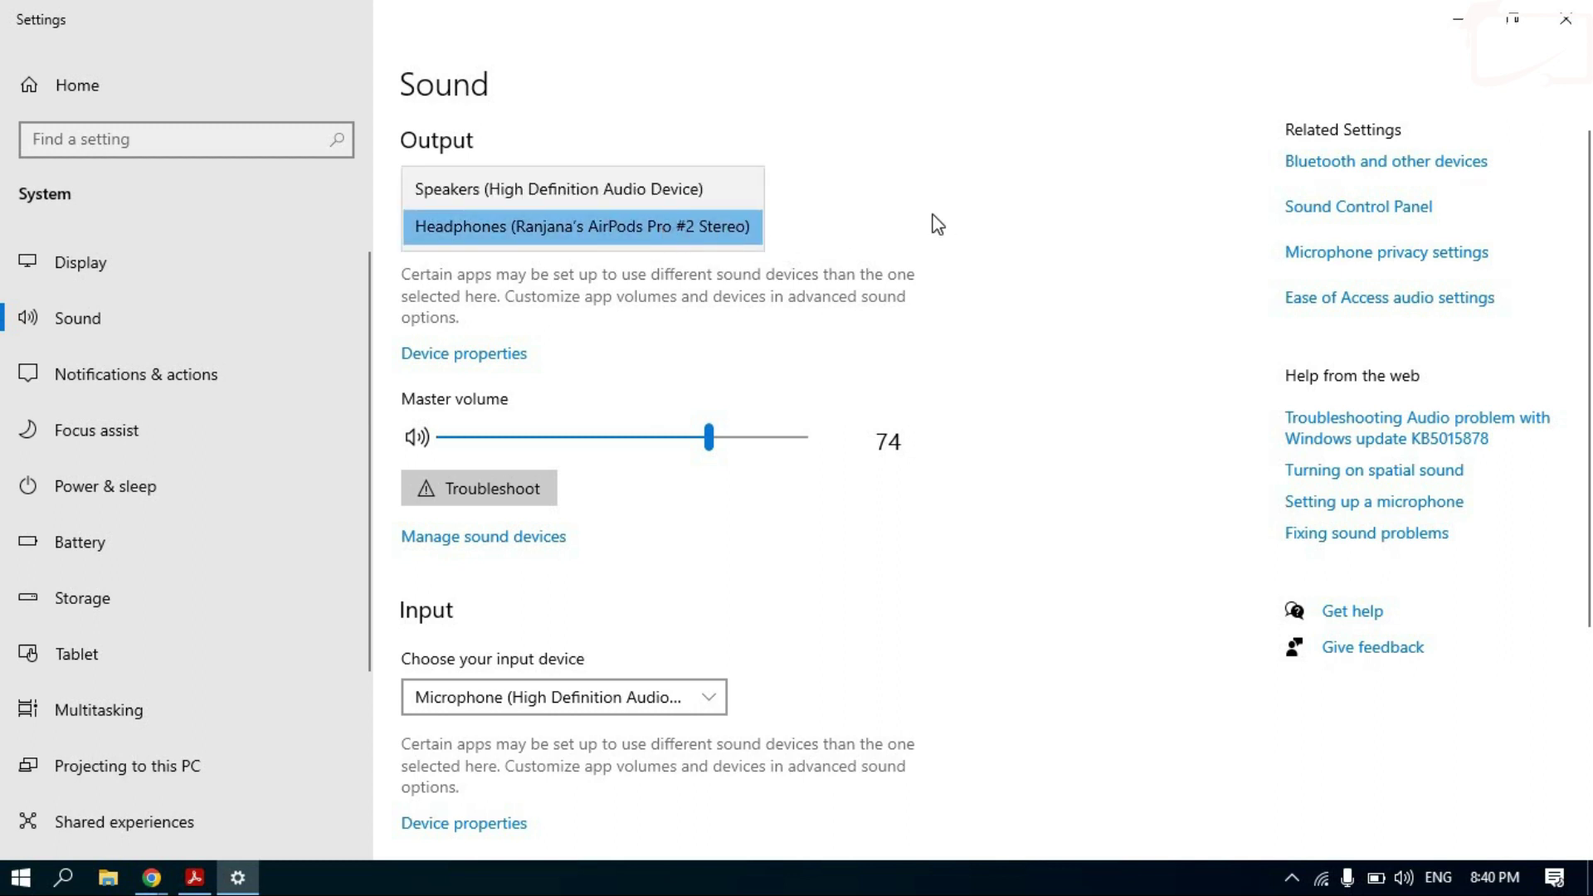
left_click(904, 223)
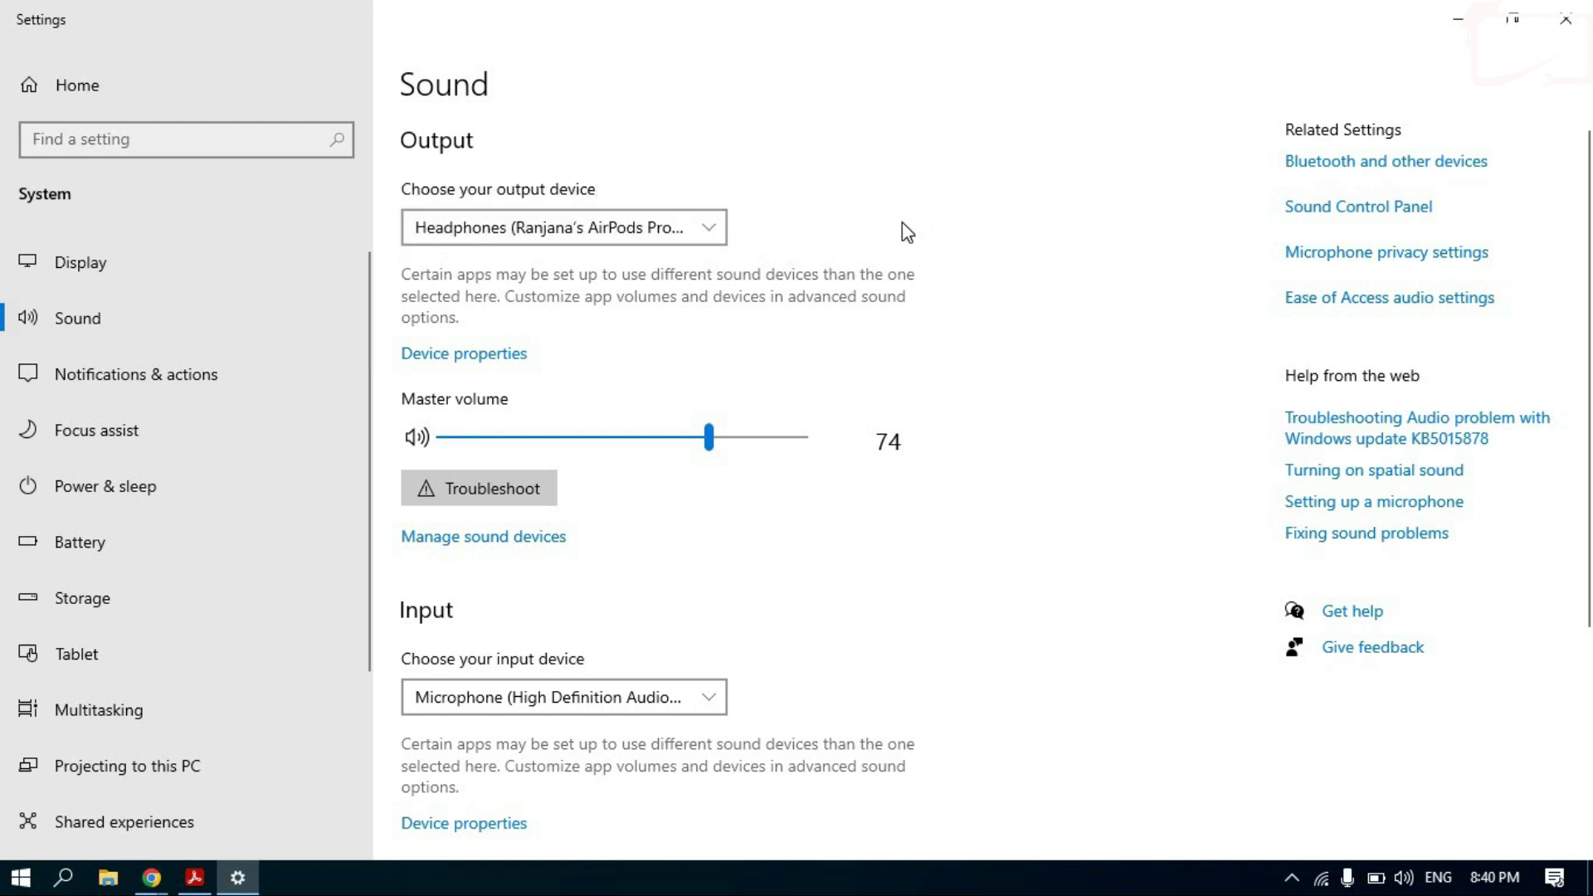
left_click(705, 234)
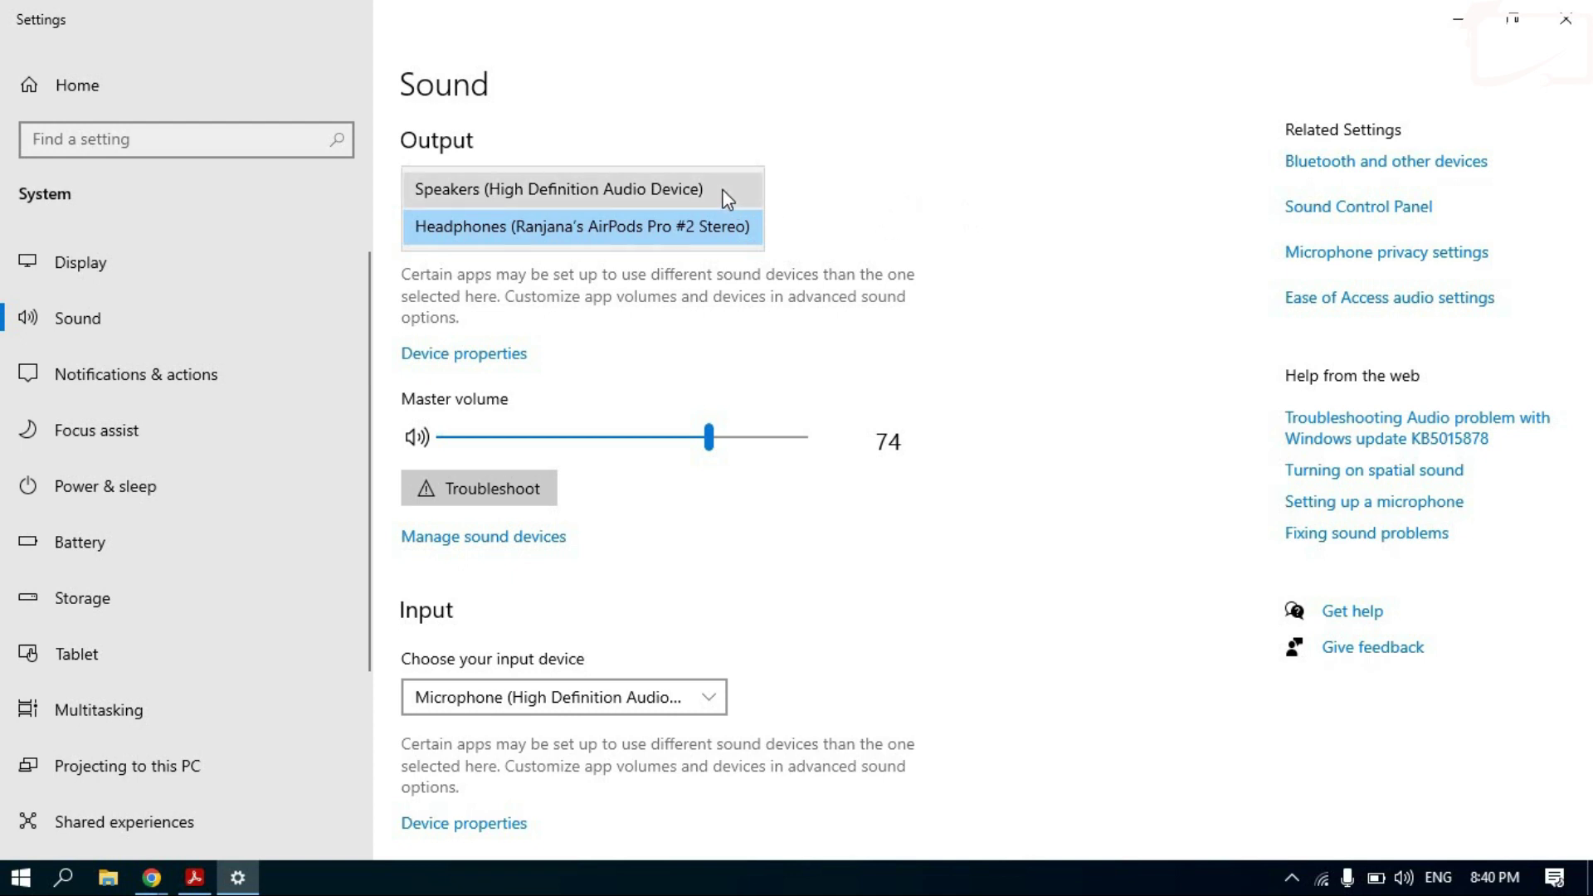
left_click(813, 195)
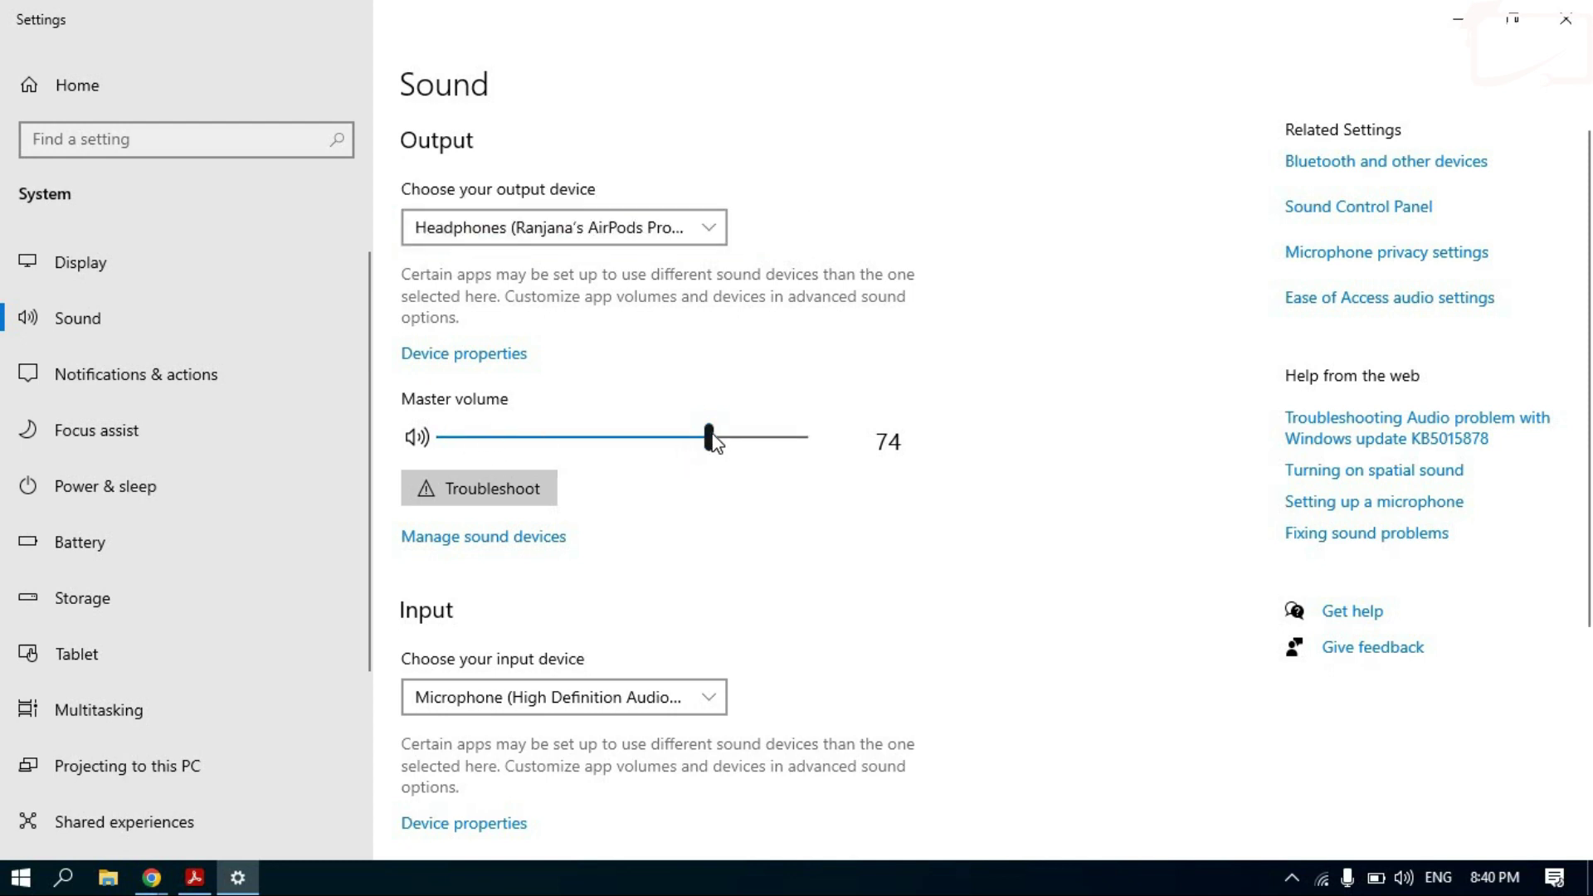
left_click_drag(714, 441, 825, 444)
left_click_drag(688, 451, 756, 503)
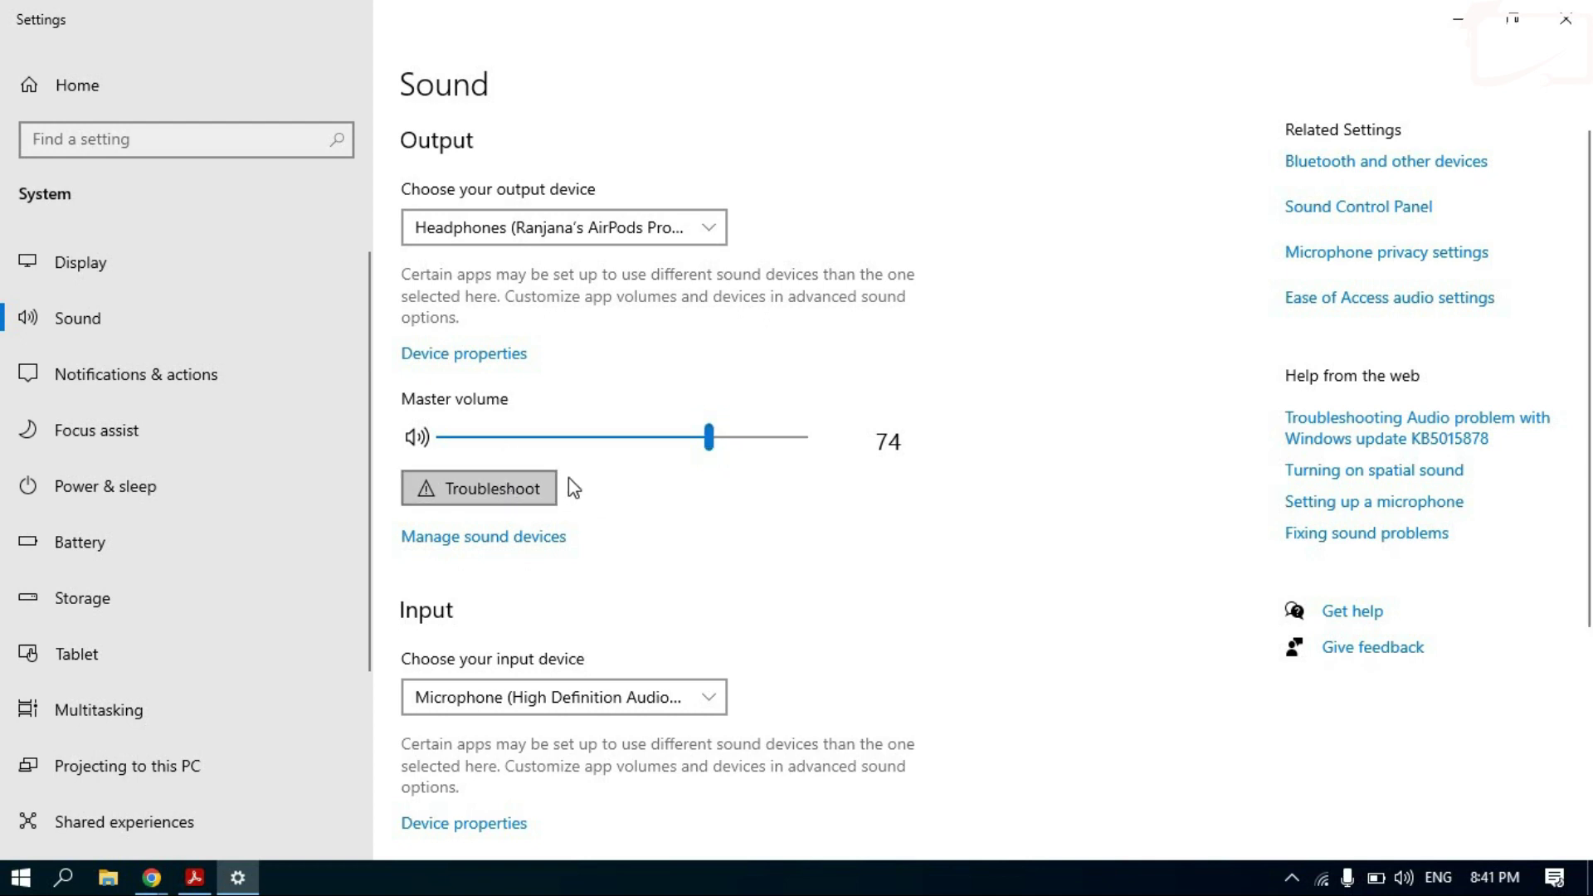
Examine the sound input settings, including the available input devices, the microphone test and the advanced sound options.
scroll(591, 470, "down", 2)
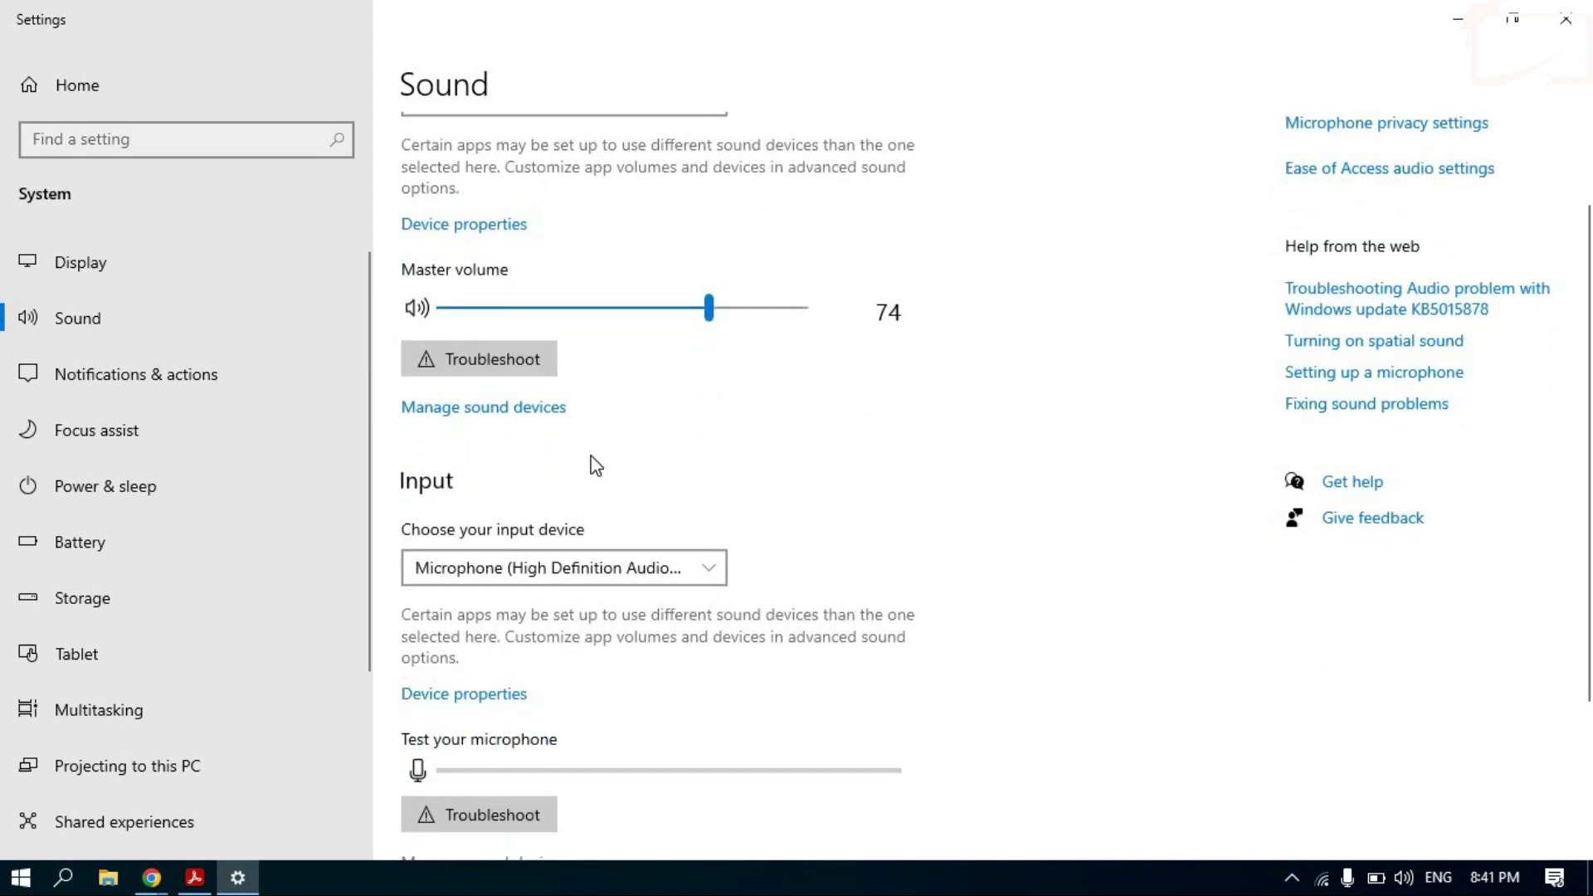
scroll(564, 454, "down", 2)
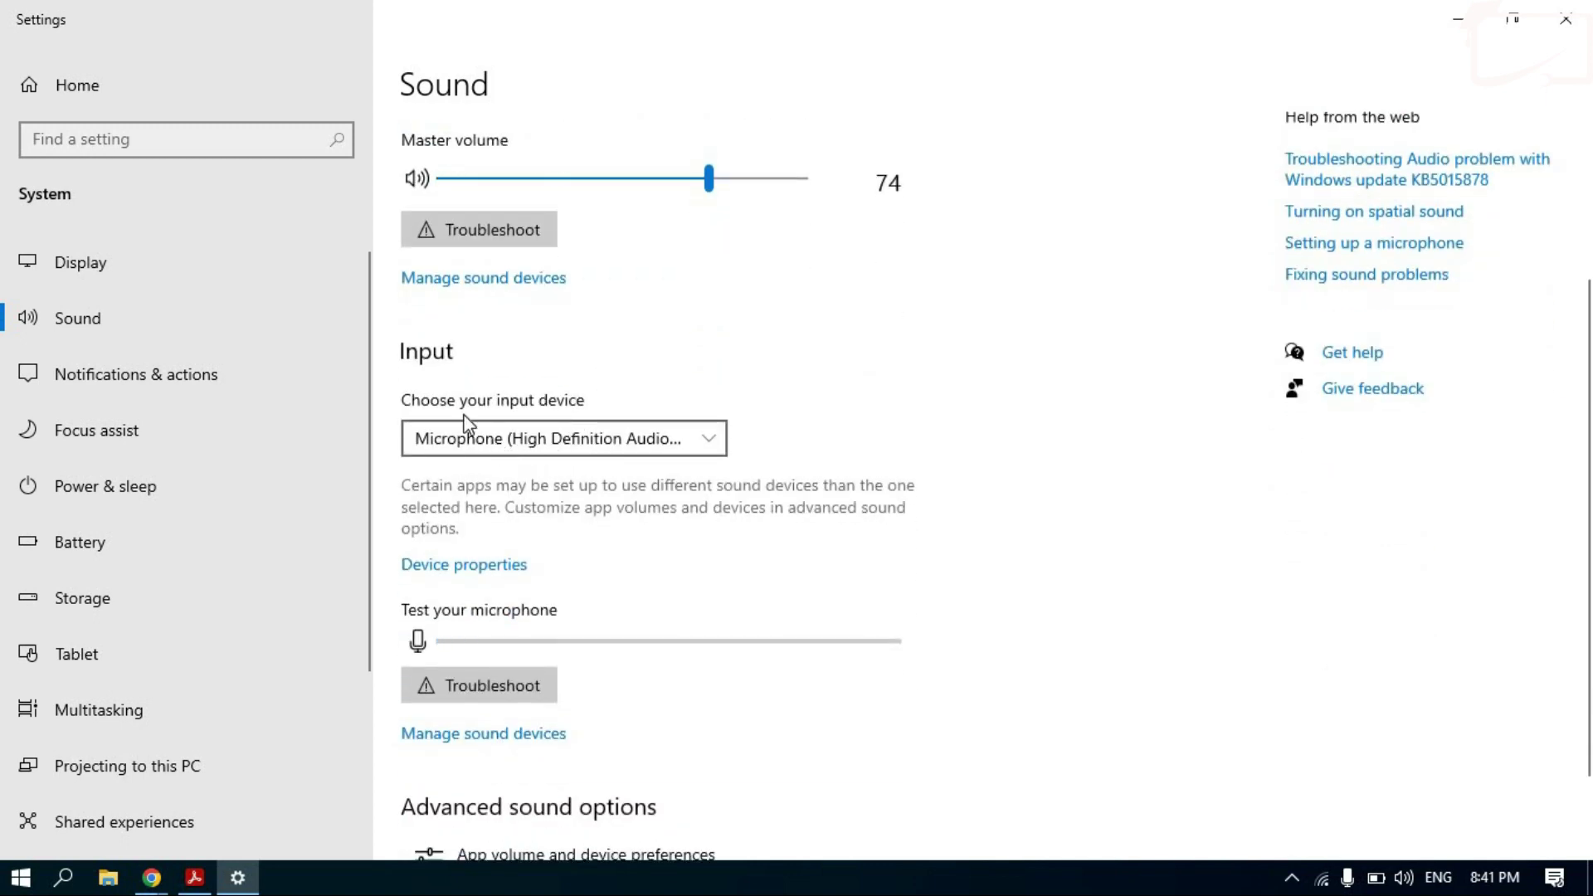
left_click(624, 440)
left_click(585, 434)
left_click(546, 425)
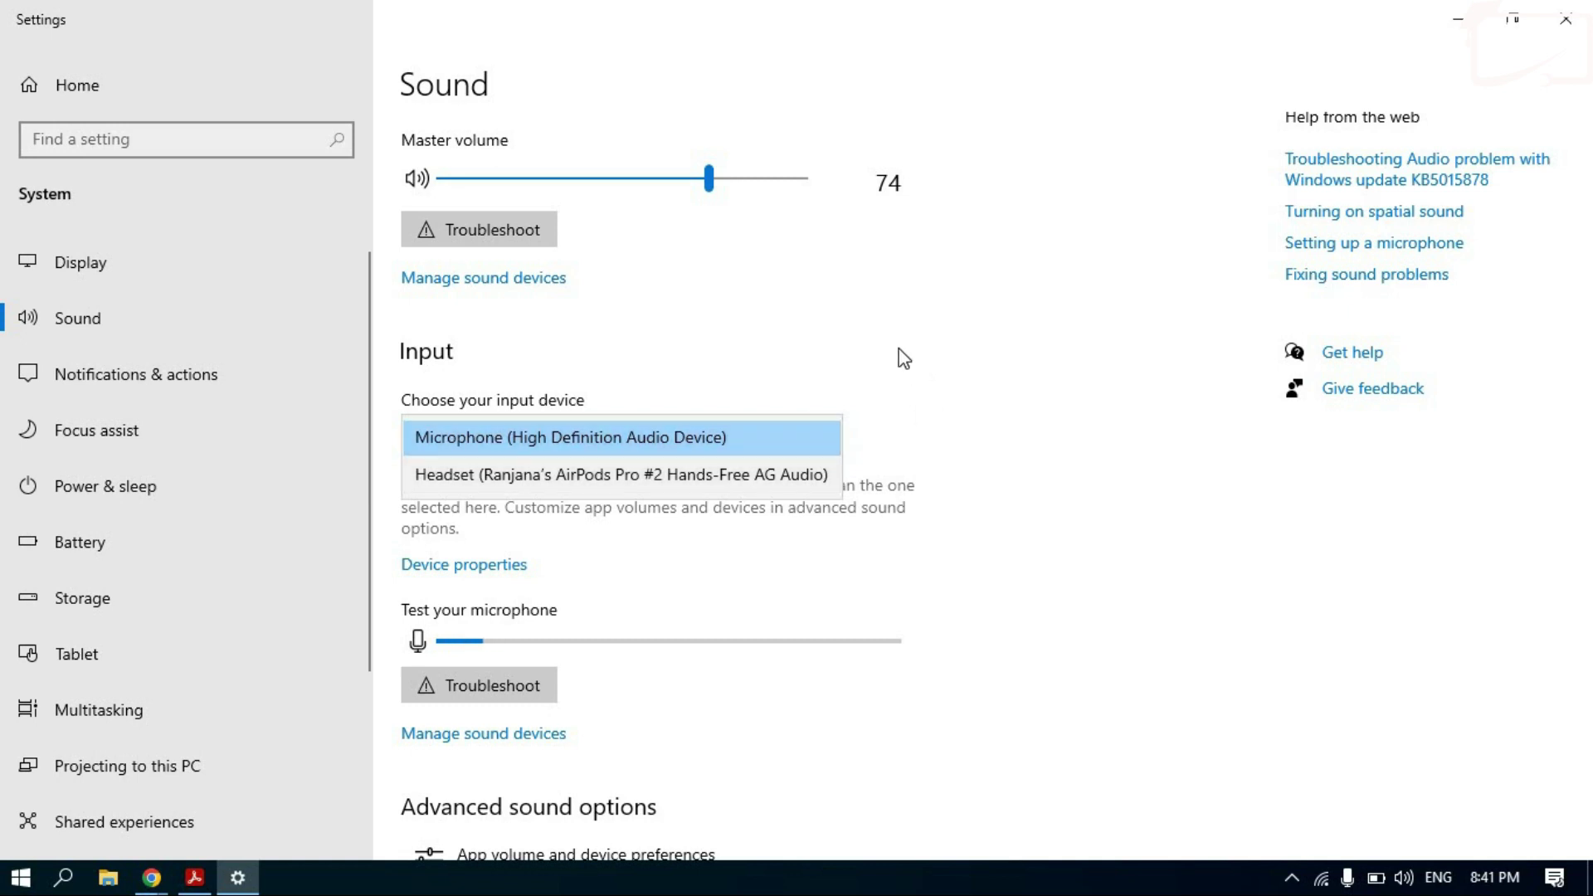
left_click(879, 337)
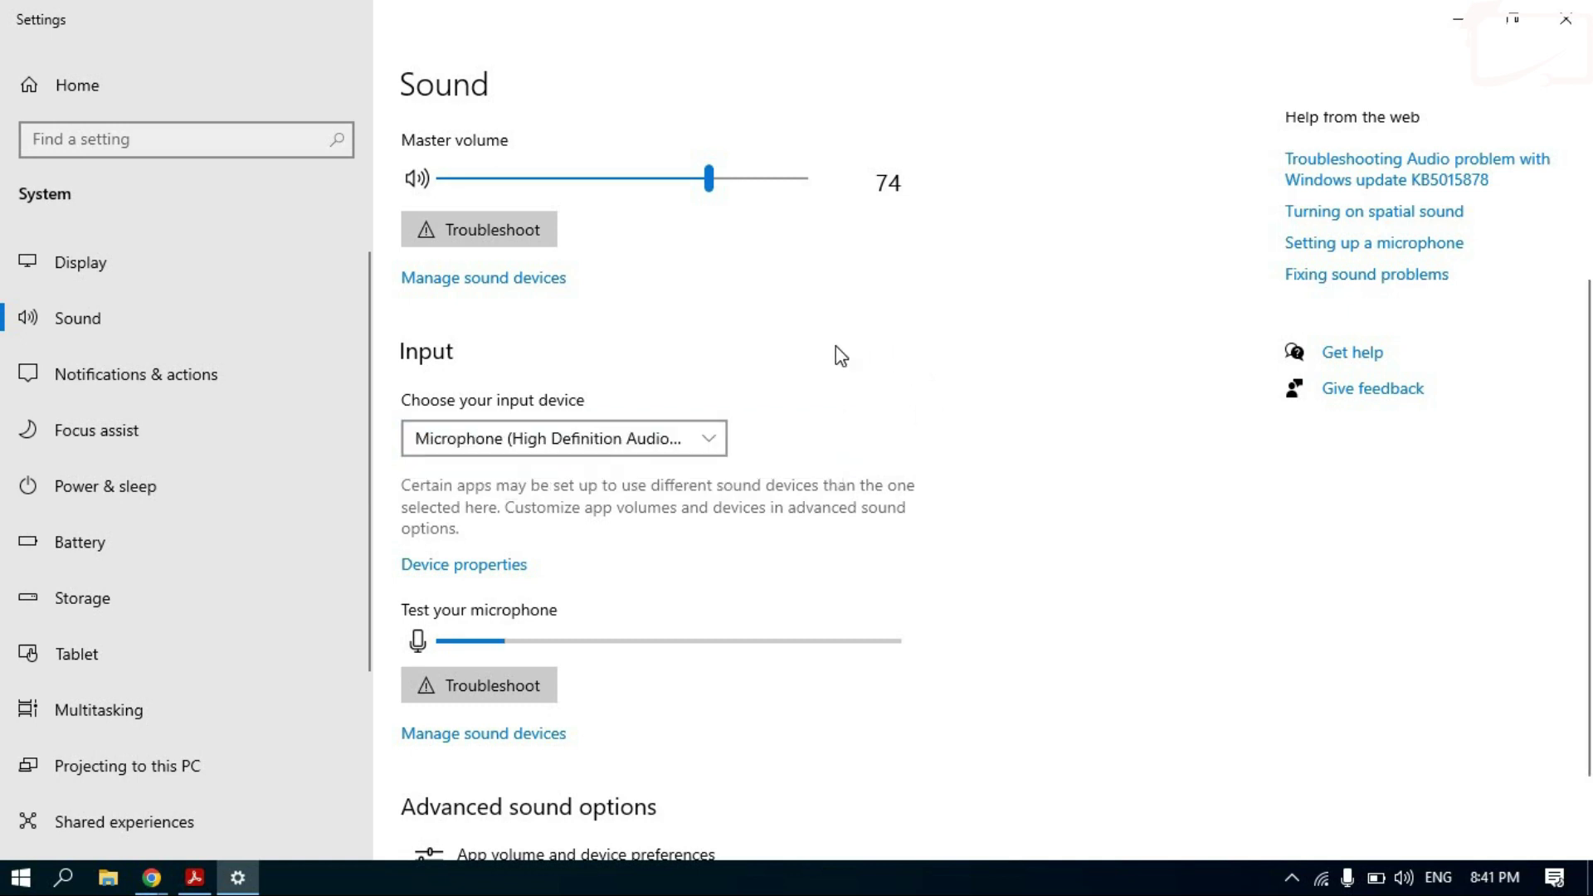
scroll(830, 357, "down", 2)
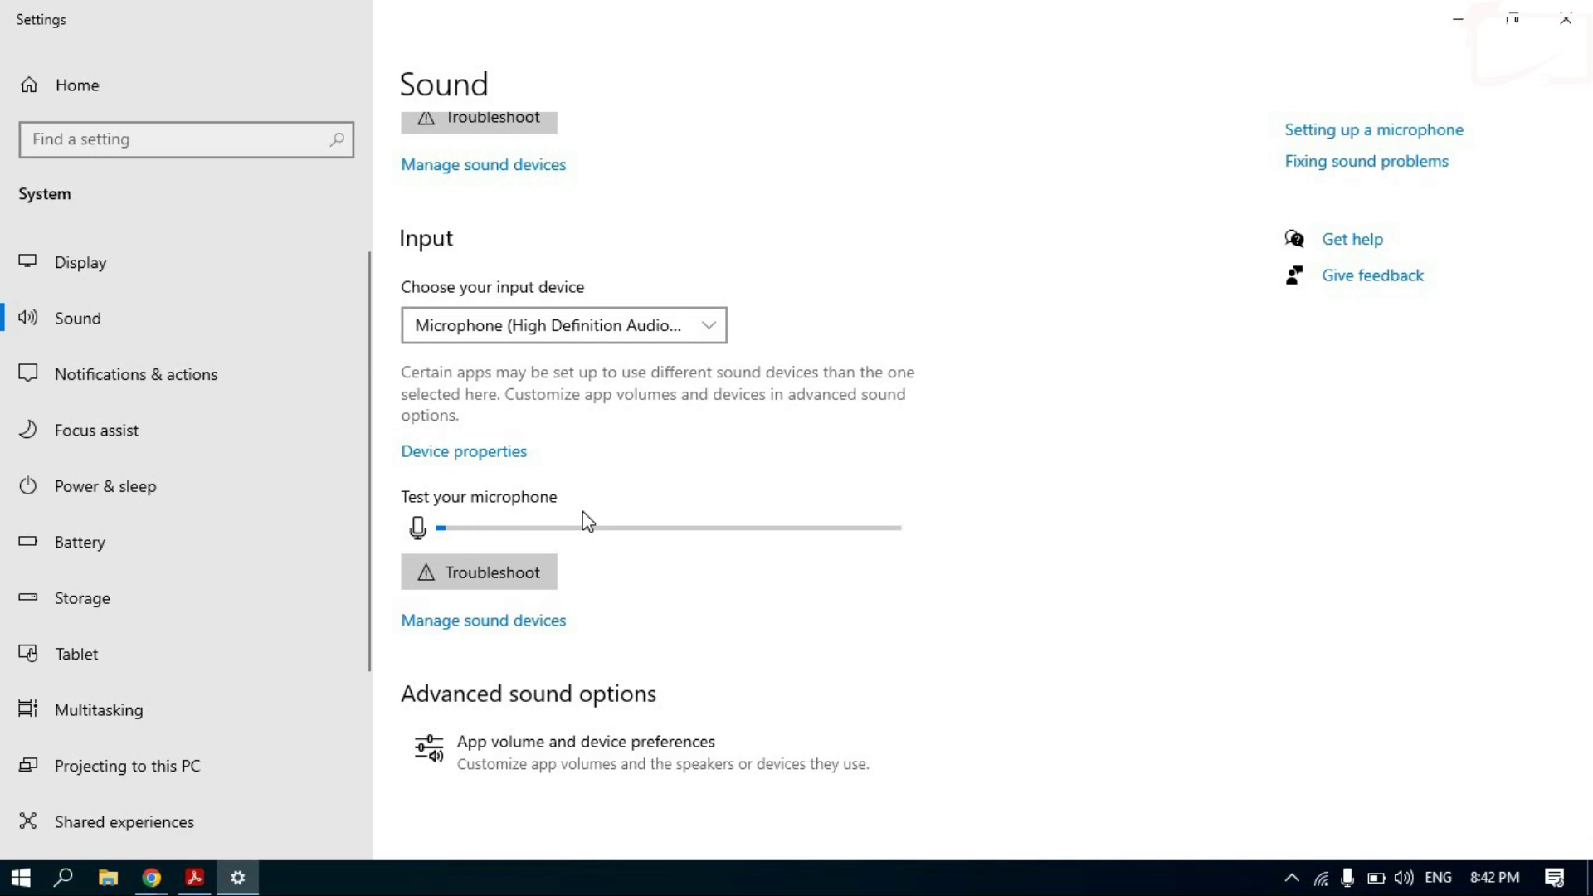
scroll(754, 401, "up", 5)
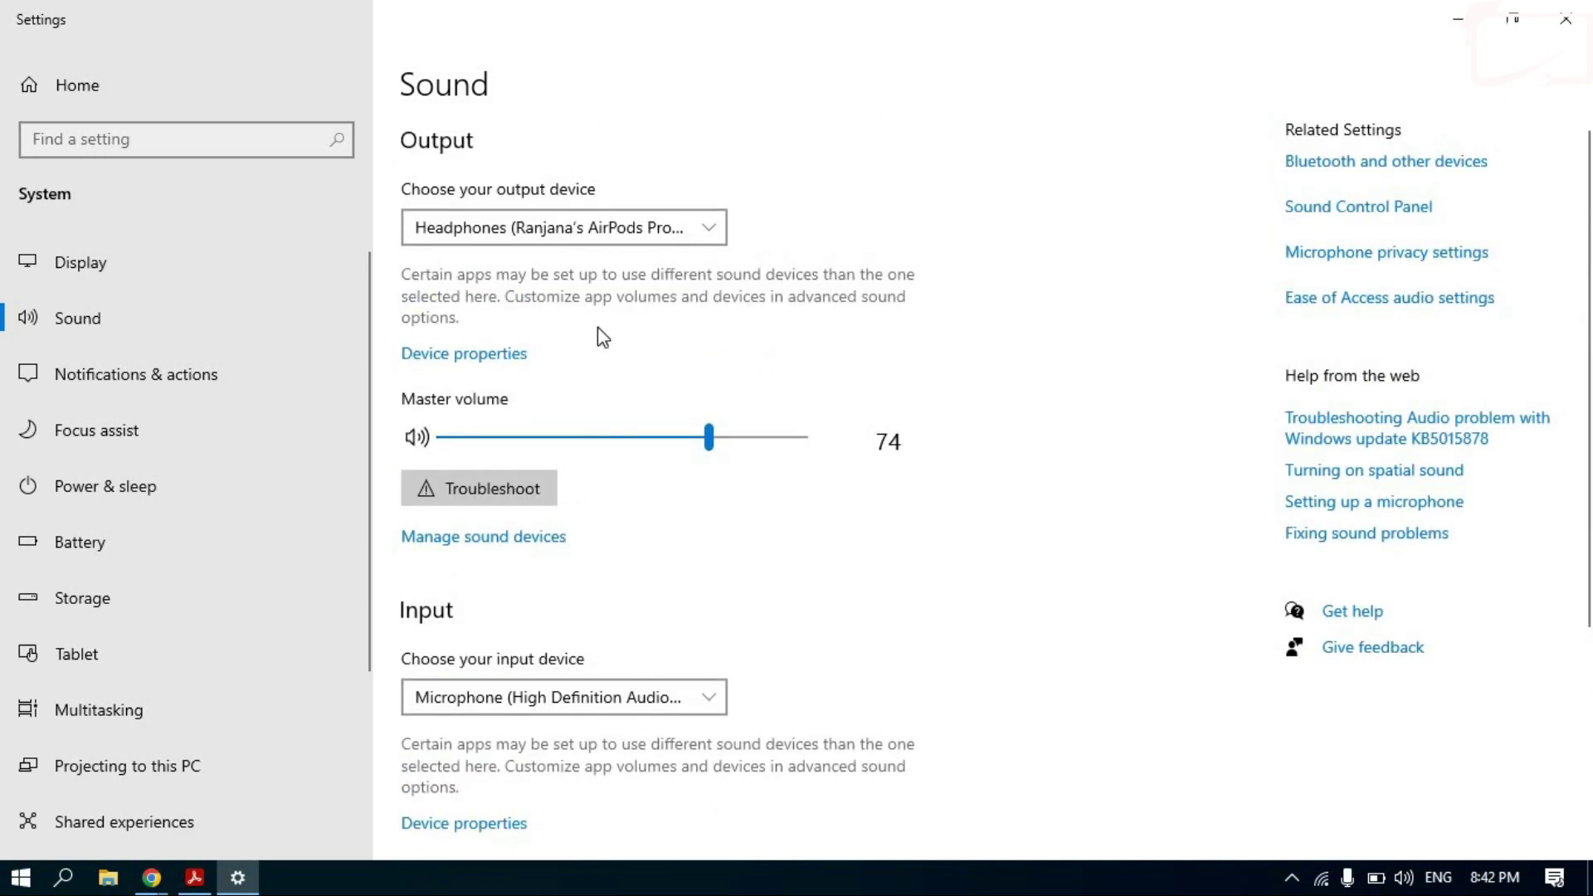
Examine the Notifications & actions settings, from the general notification options to the list of individual senders.
left_click(96, 374)
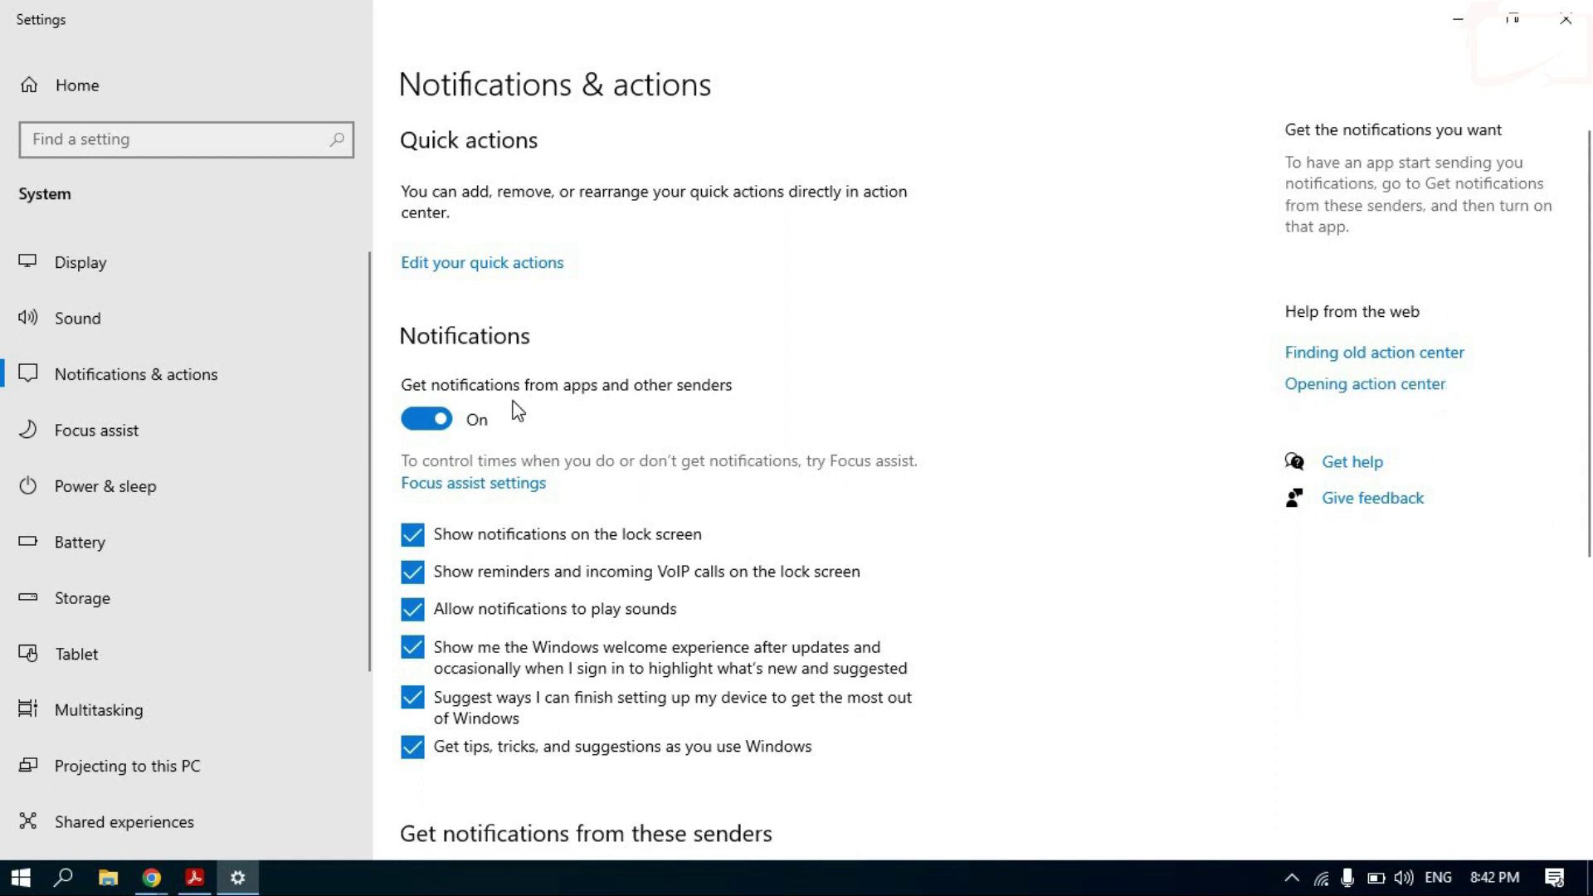
scroll(506, 386, "down", 3)
scroll(495, 315, "down", 2)
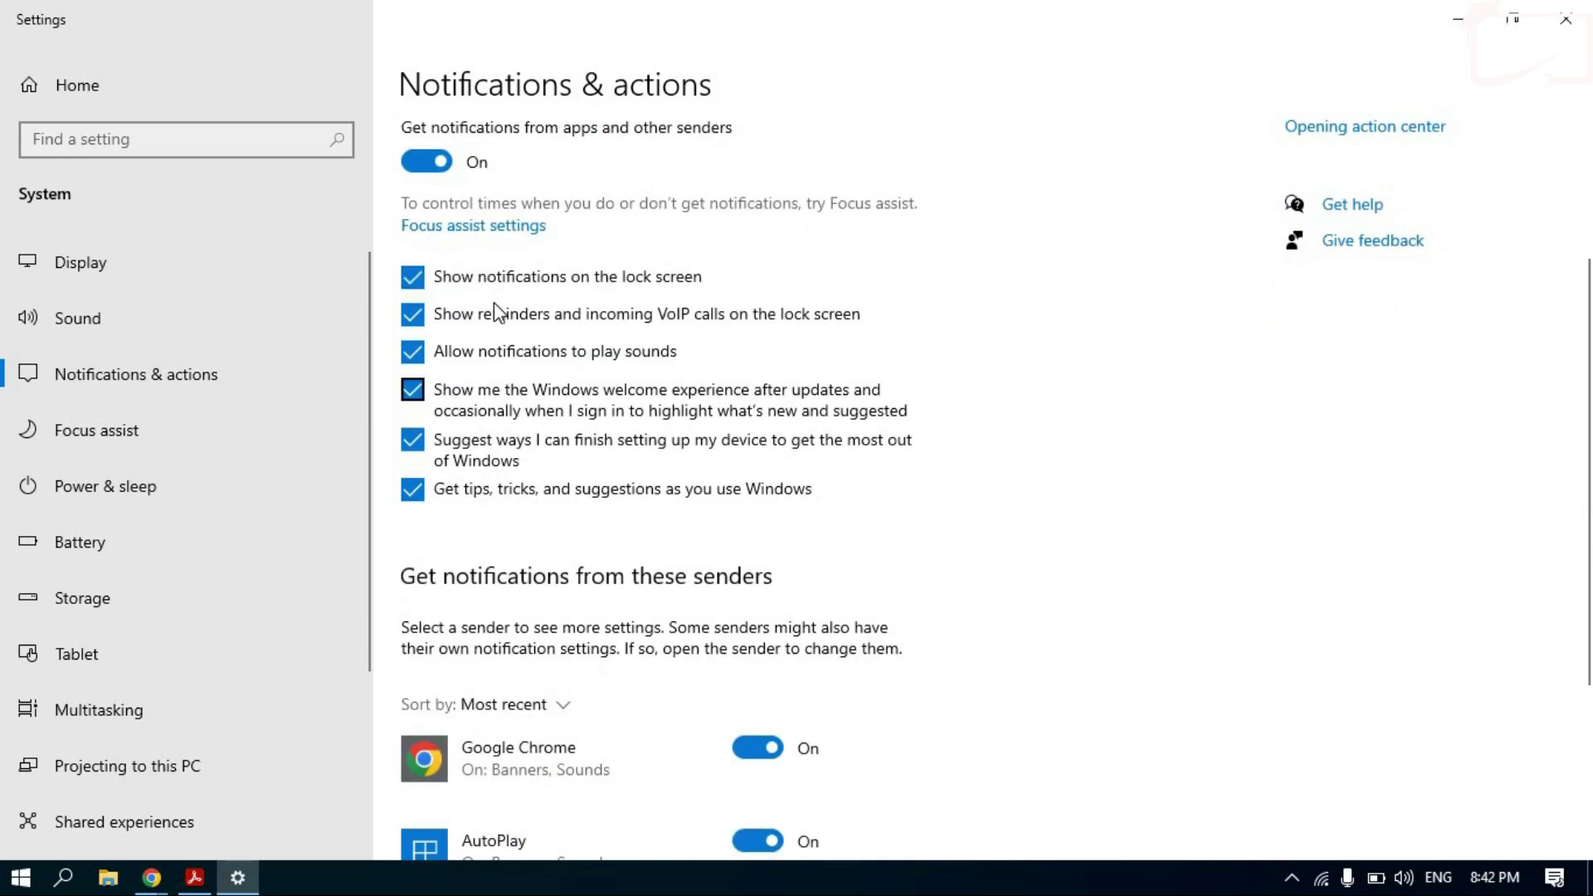
scroll(573, 439, "down", 4)
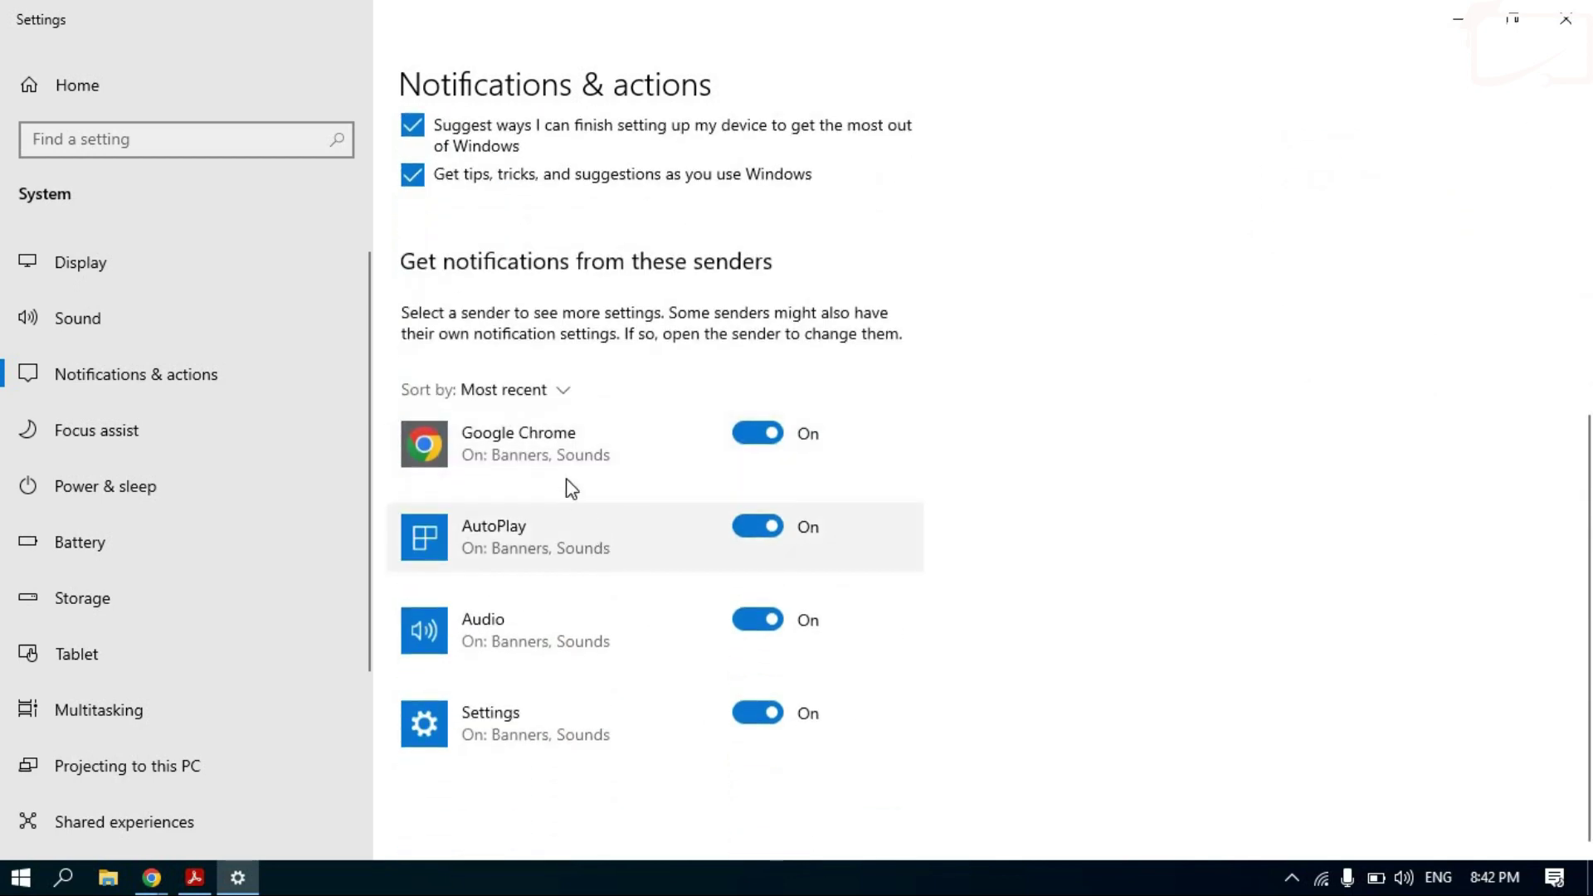
scroll(531, 465, "up", 6)
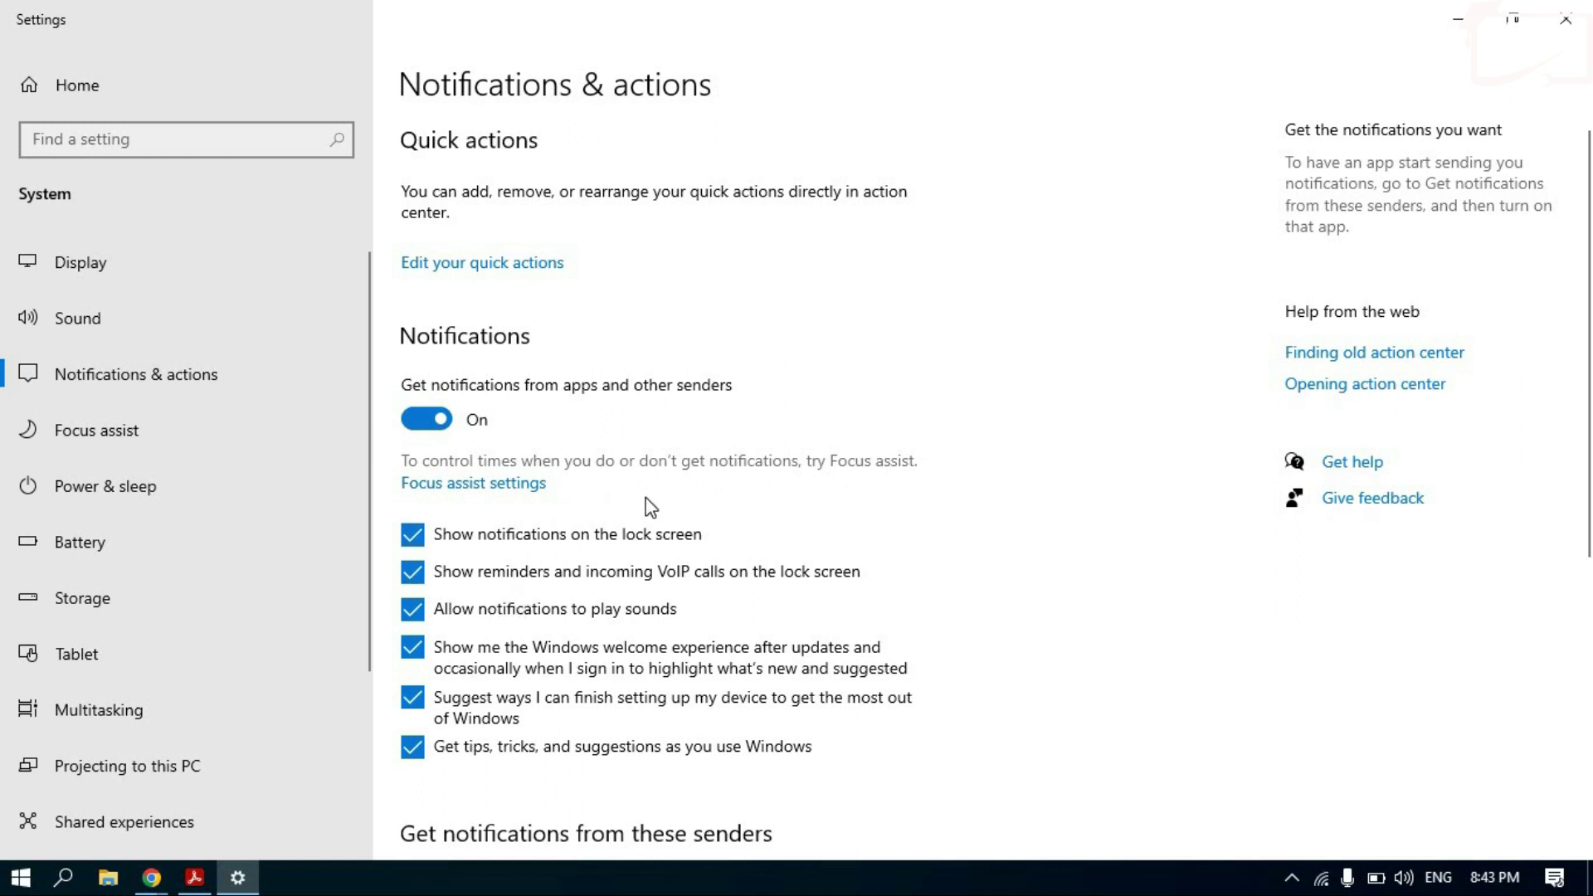
scroll(648, 502, "down", 5)
scroll(645, 505, "down", 2)
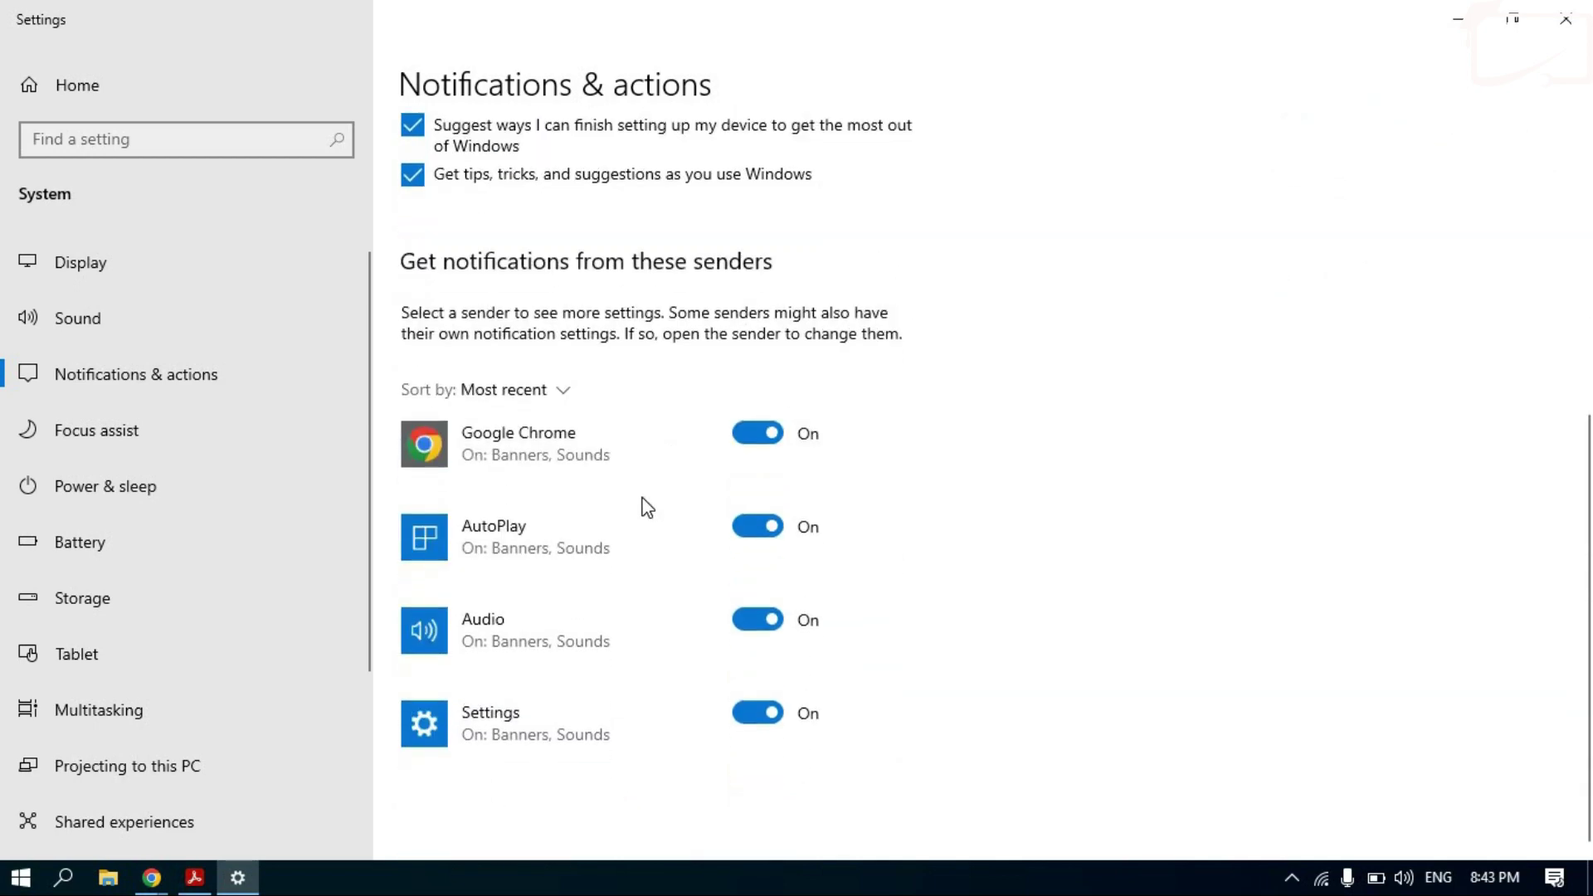
scroll(644, 505, "up", 8)
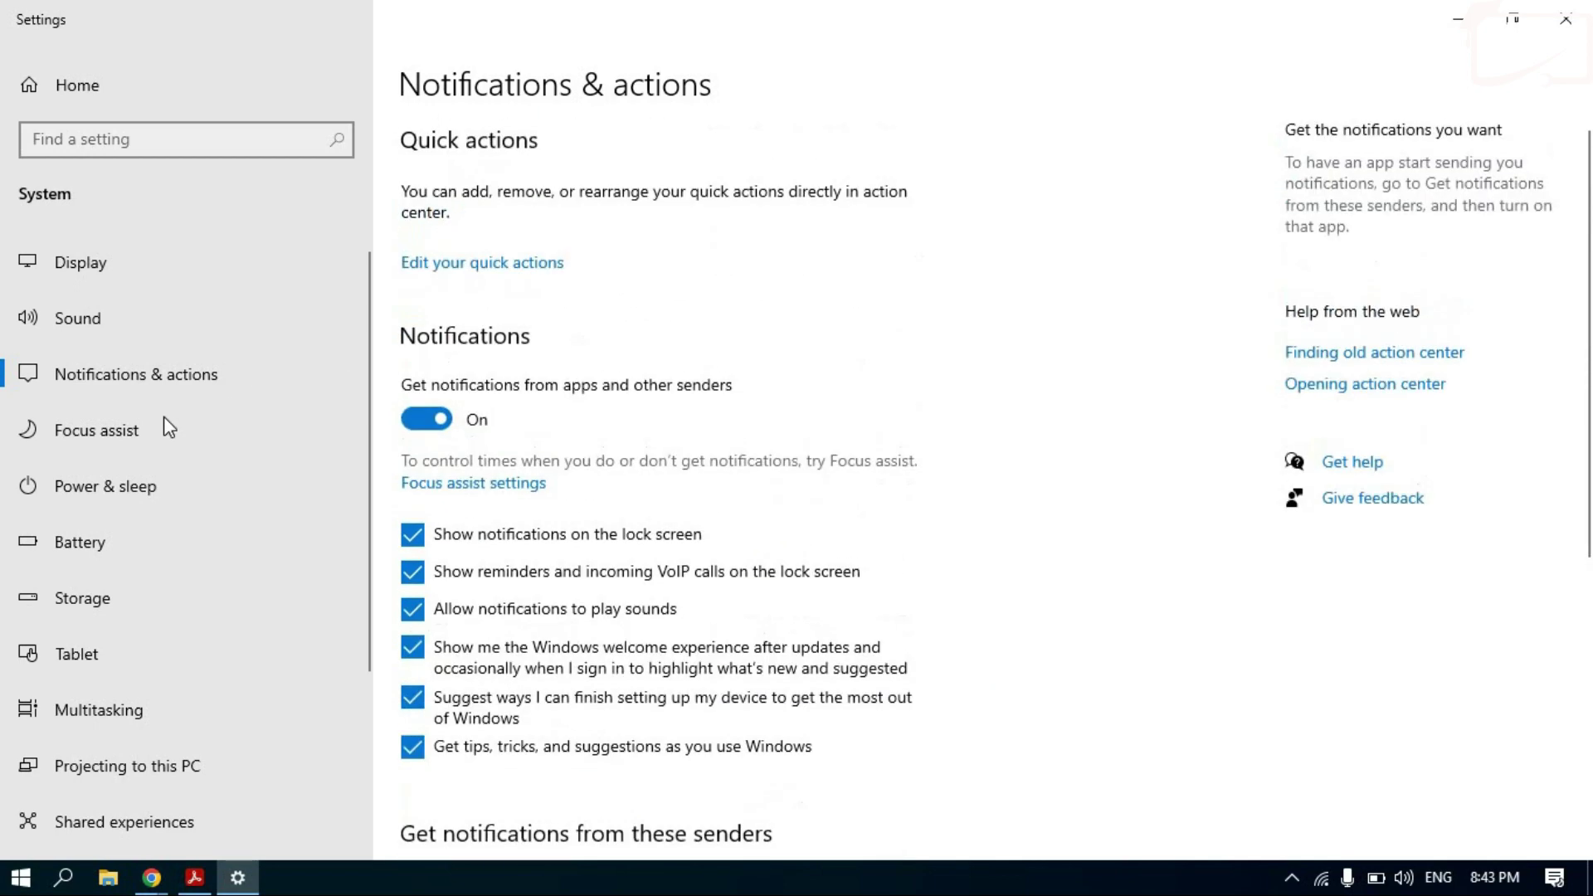
View the Focus assist settings and examine the calls, people and apps allowed in the priority list.
left_click(114, 428)
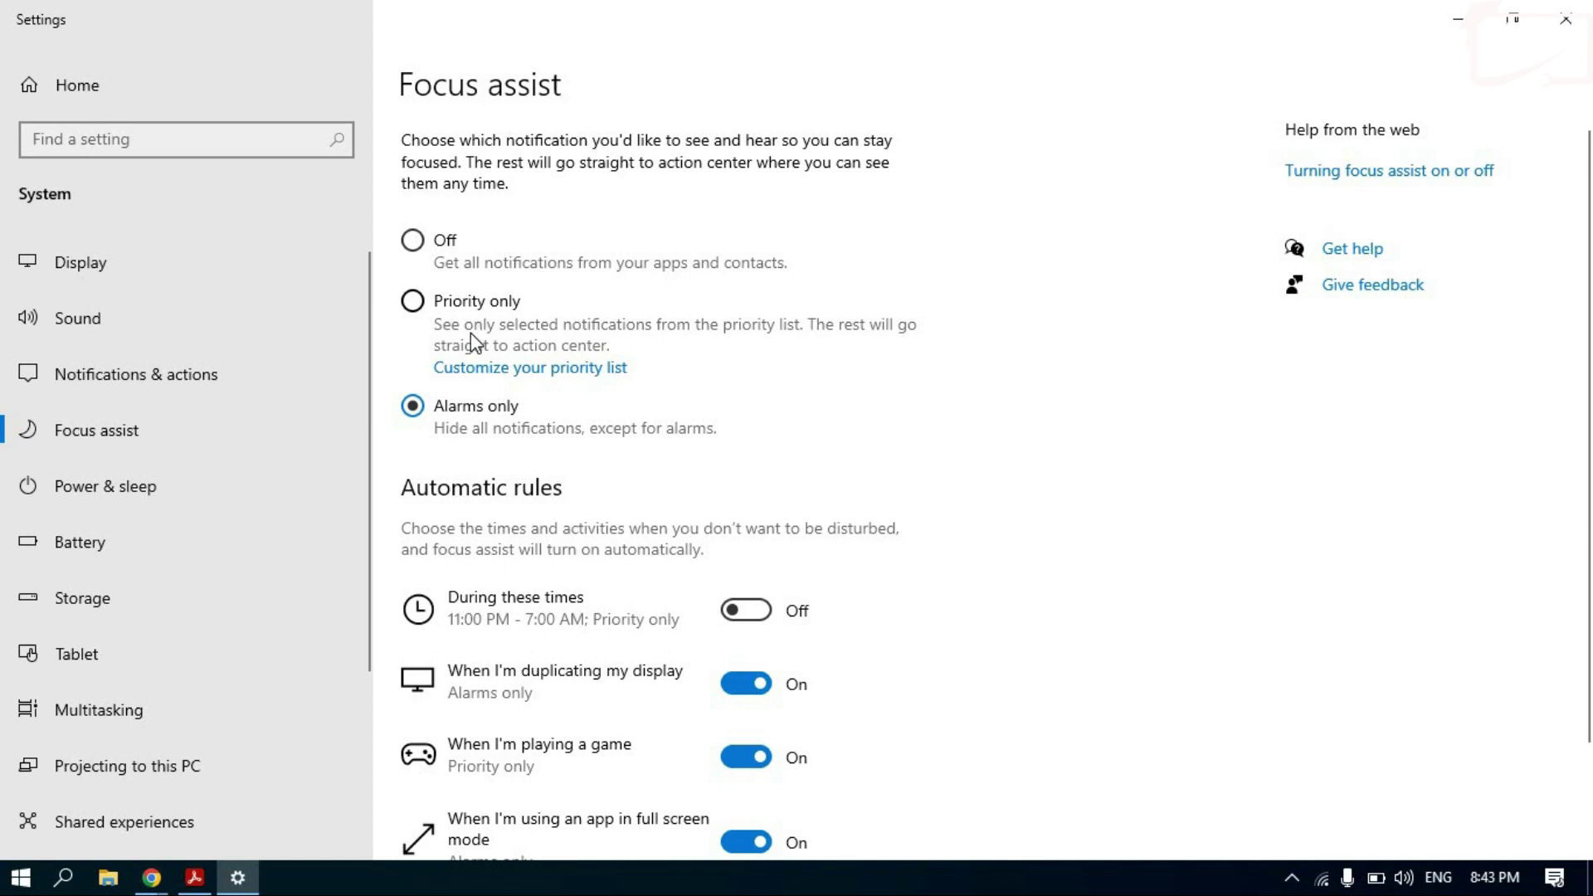
left_click(501, 370)
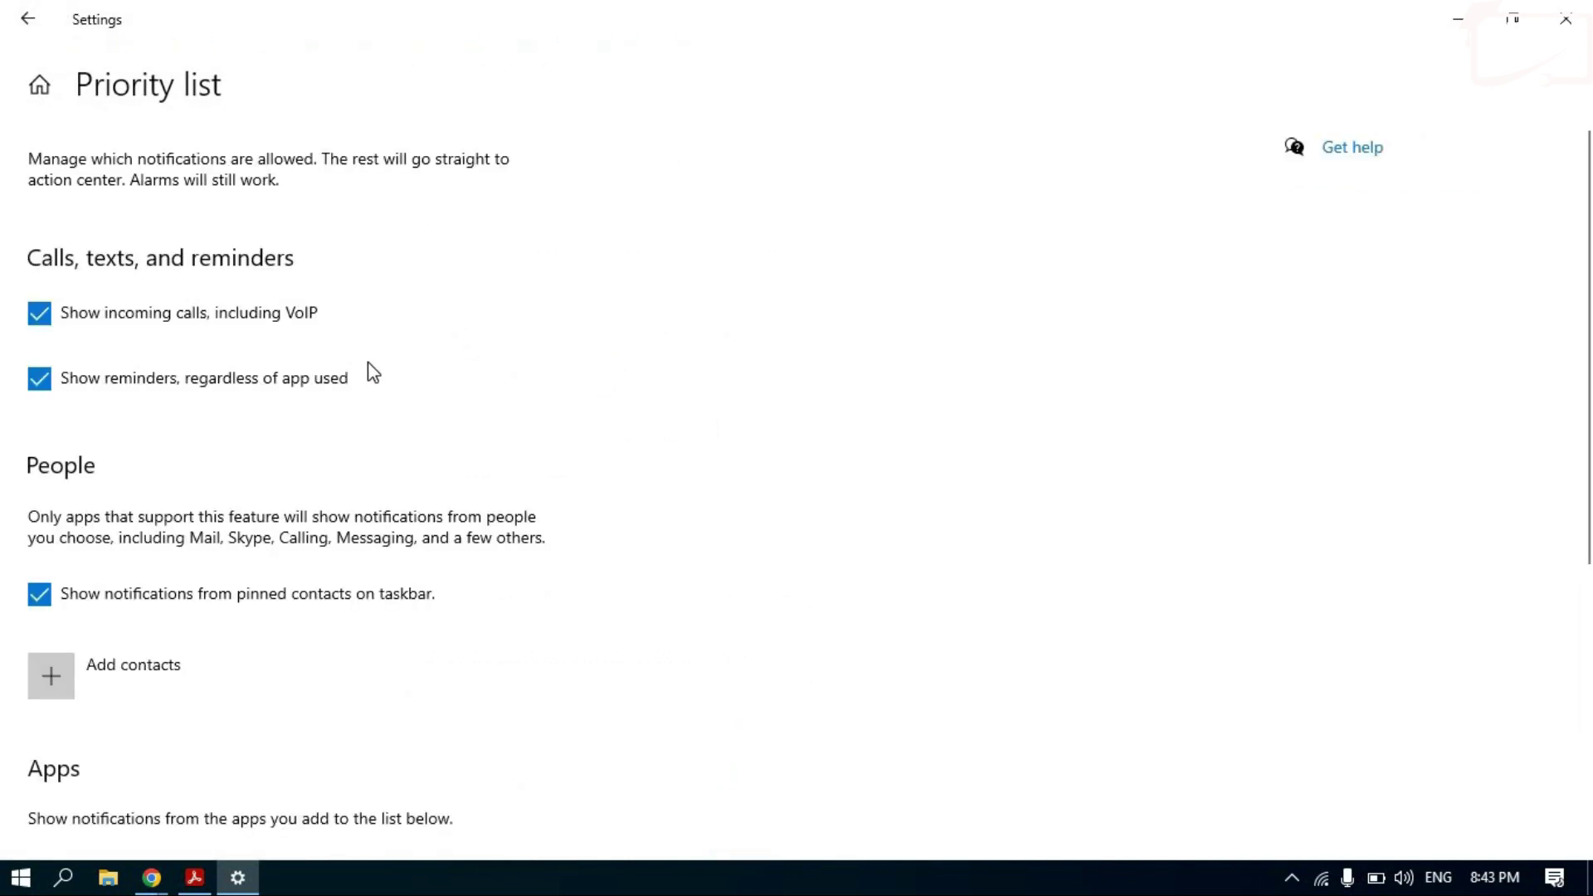
scroll(90, 345, "down", 1)
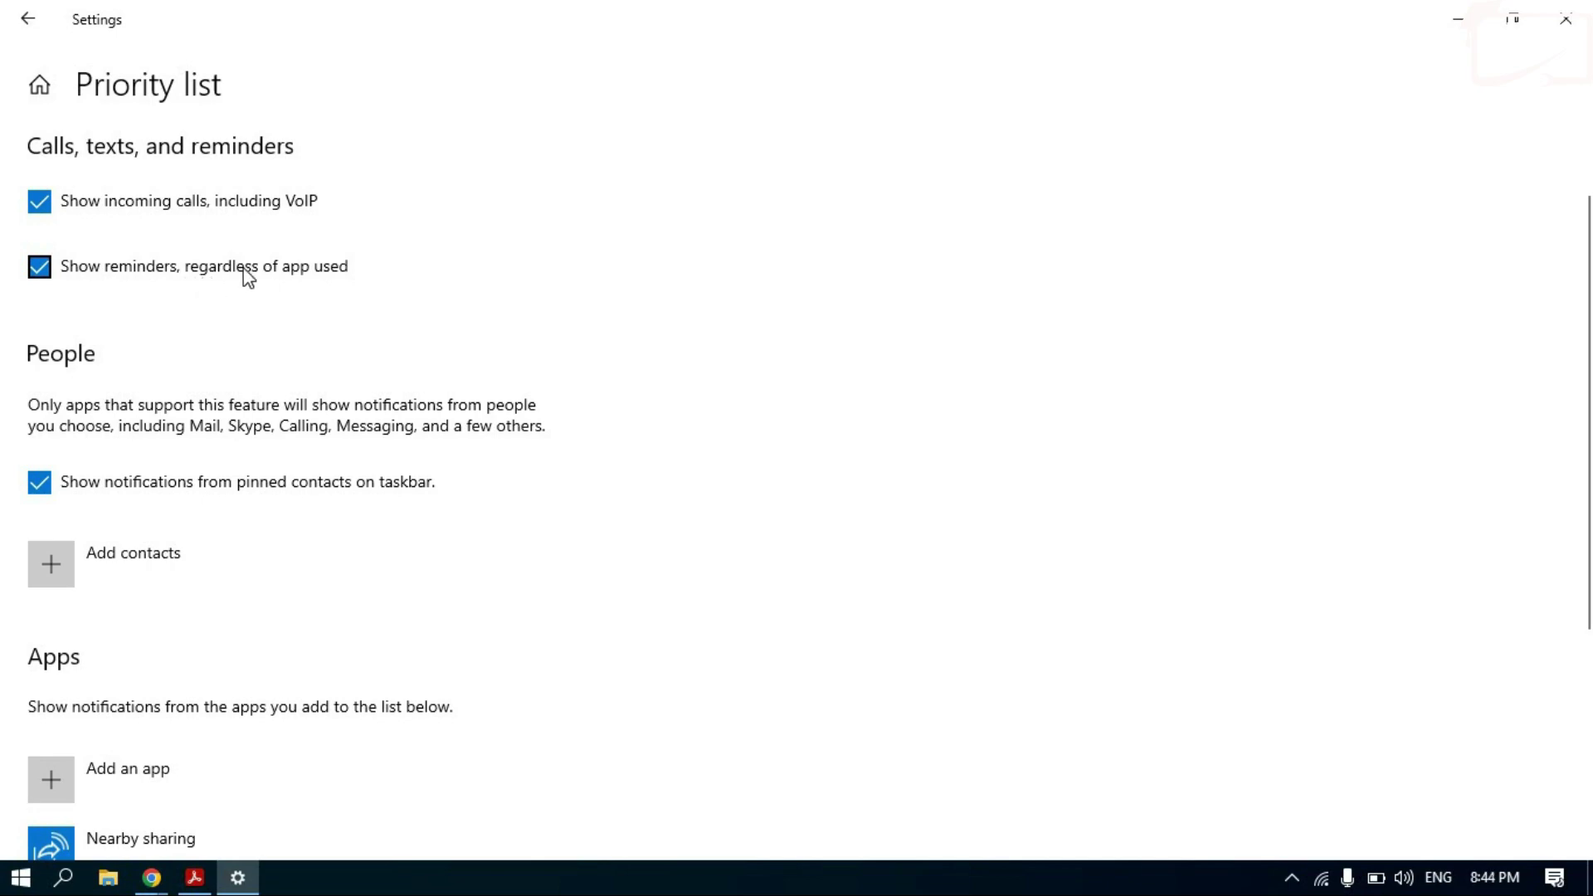
scroll(227, 274, "down", 3)
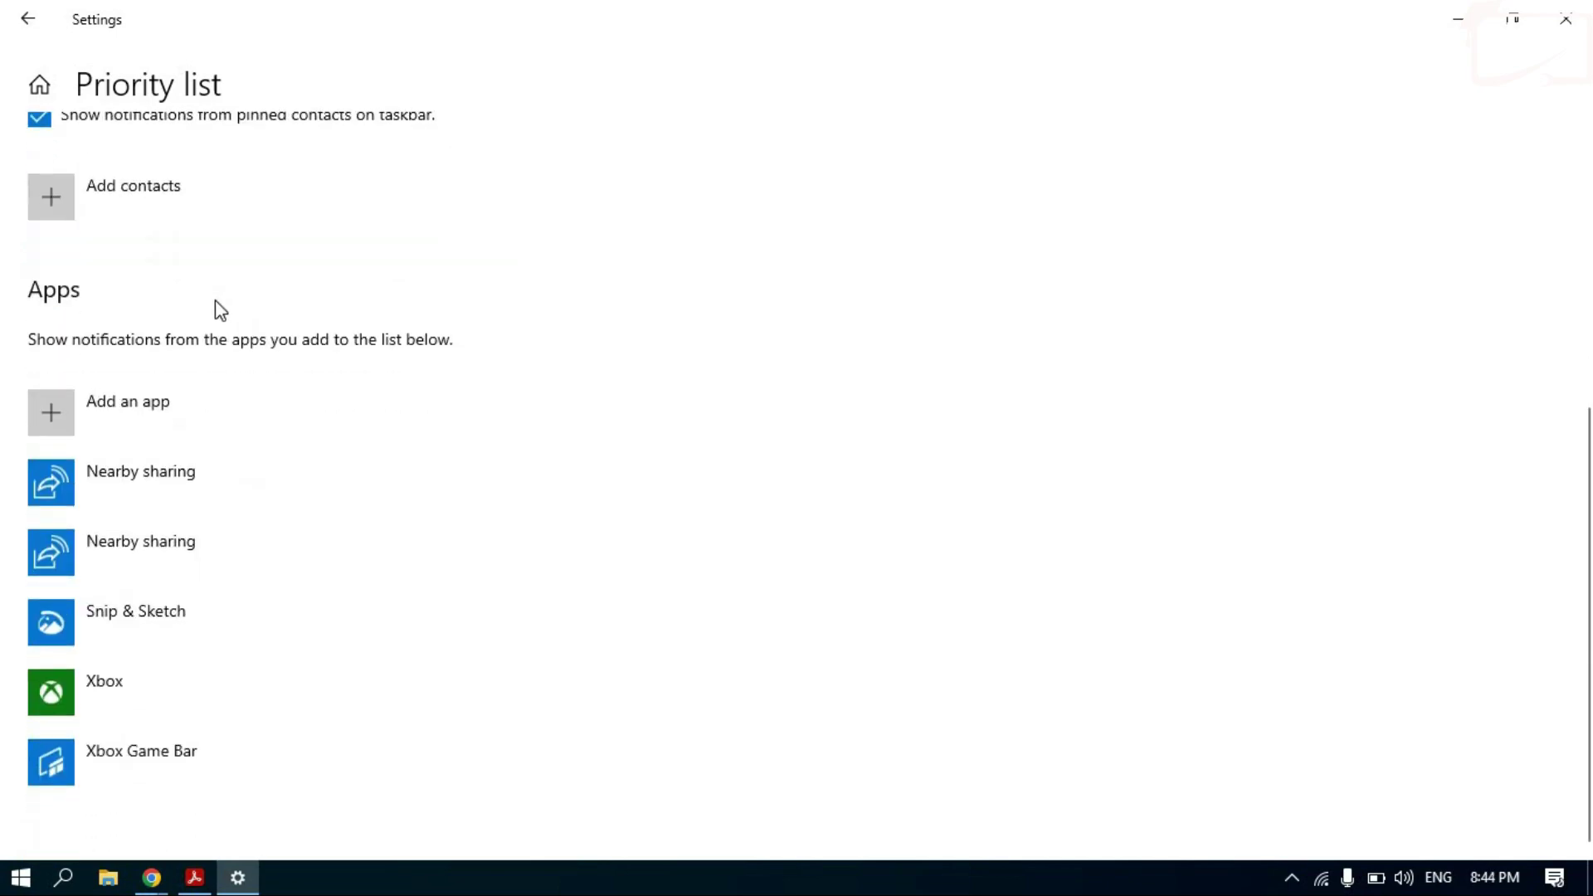
scroll(203, 305, "up", 4)
scroll(187, 340, "down", 4)
scroll(187, 374, "up", 4)
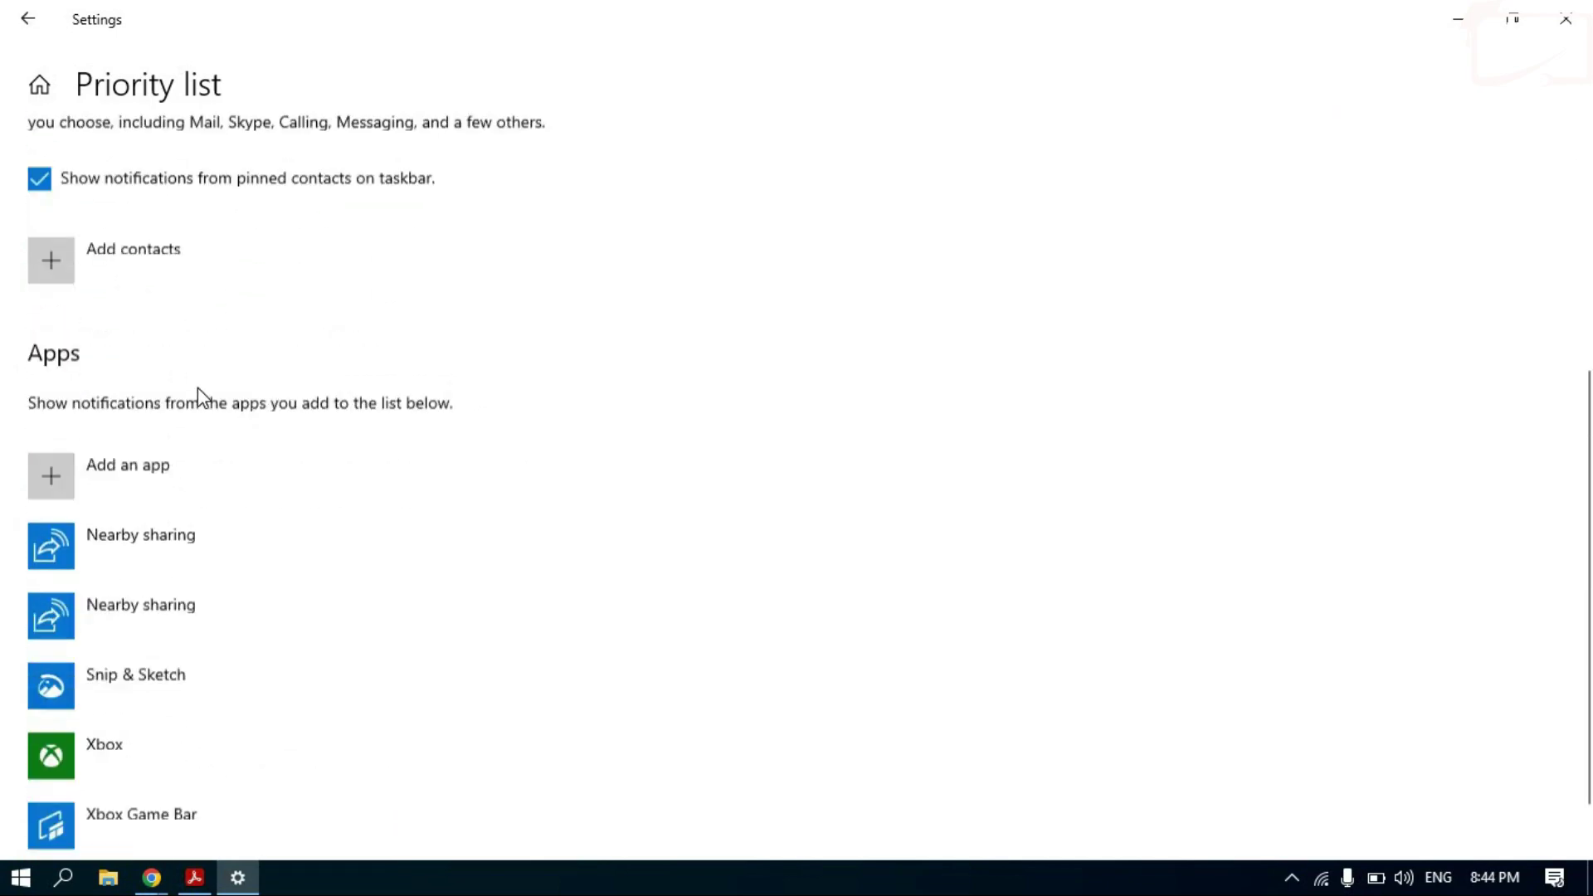
Return to the Focus assist page and examine its automatic rules.
left_click(14, 32)
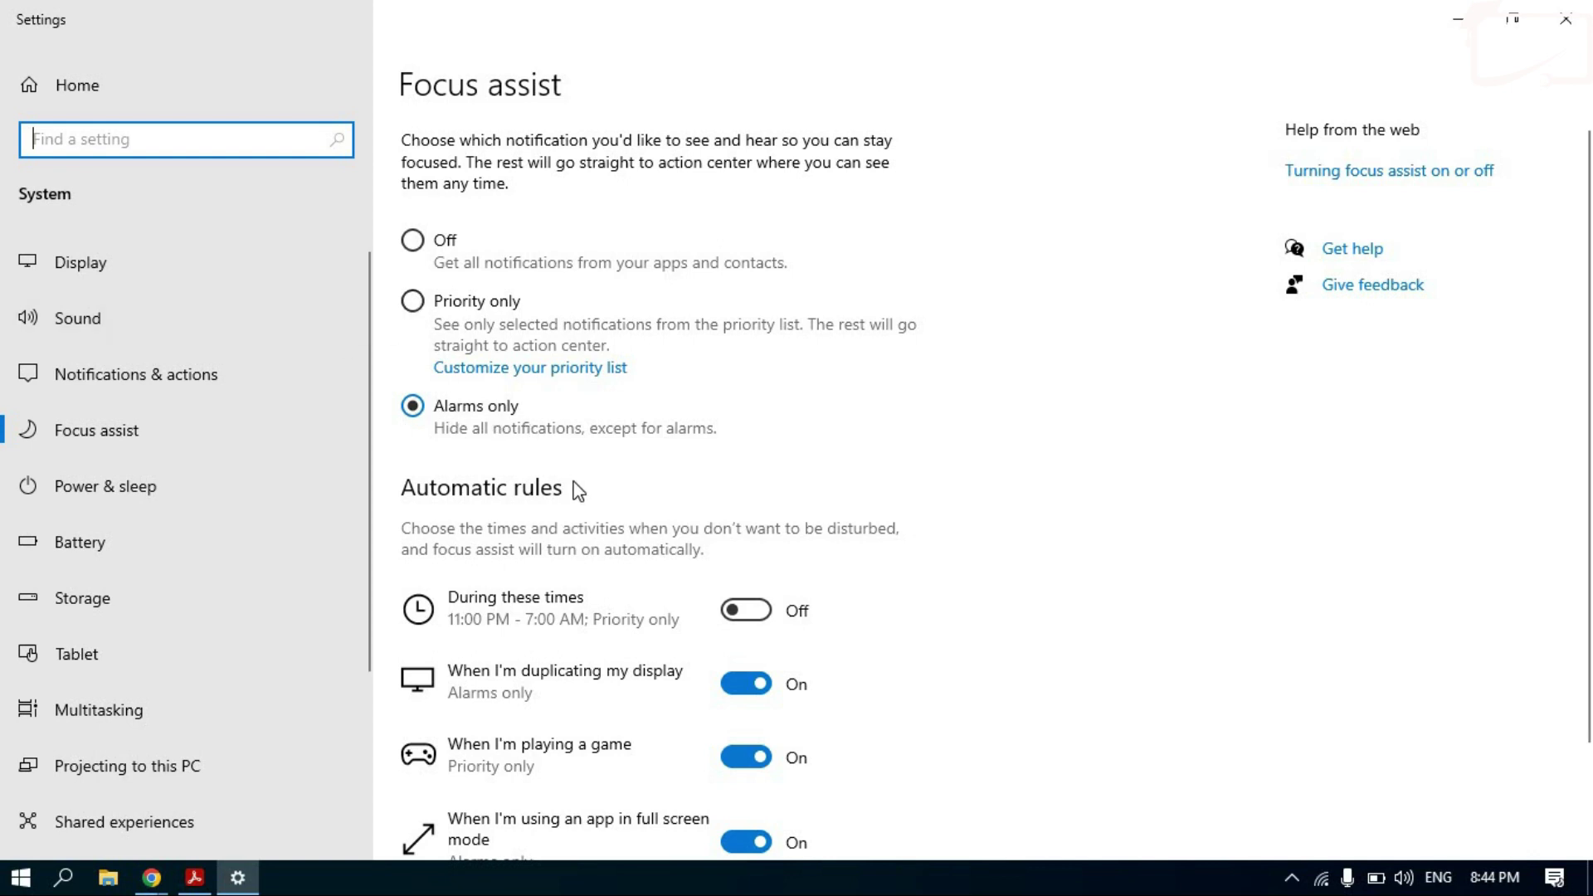
scroll(547, 461, "down", 3)
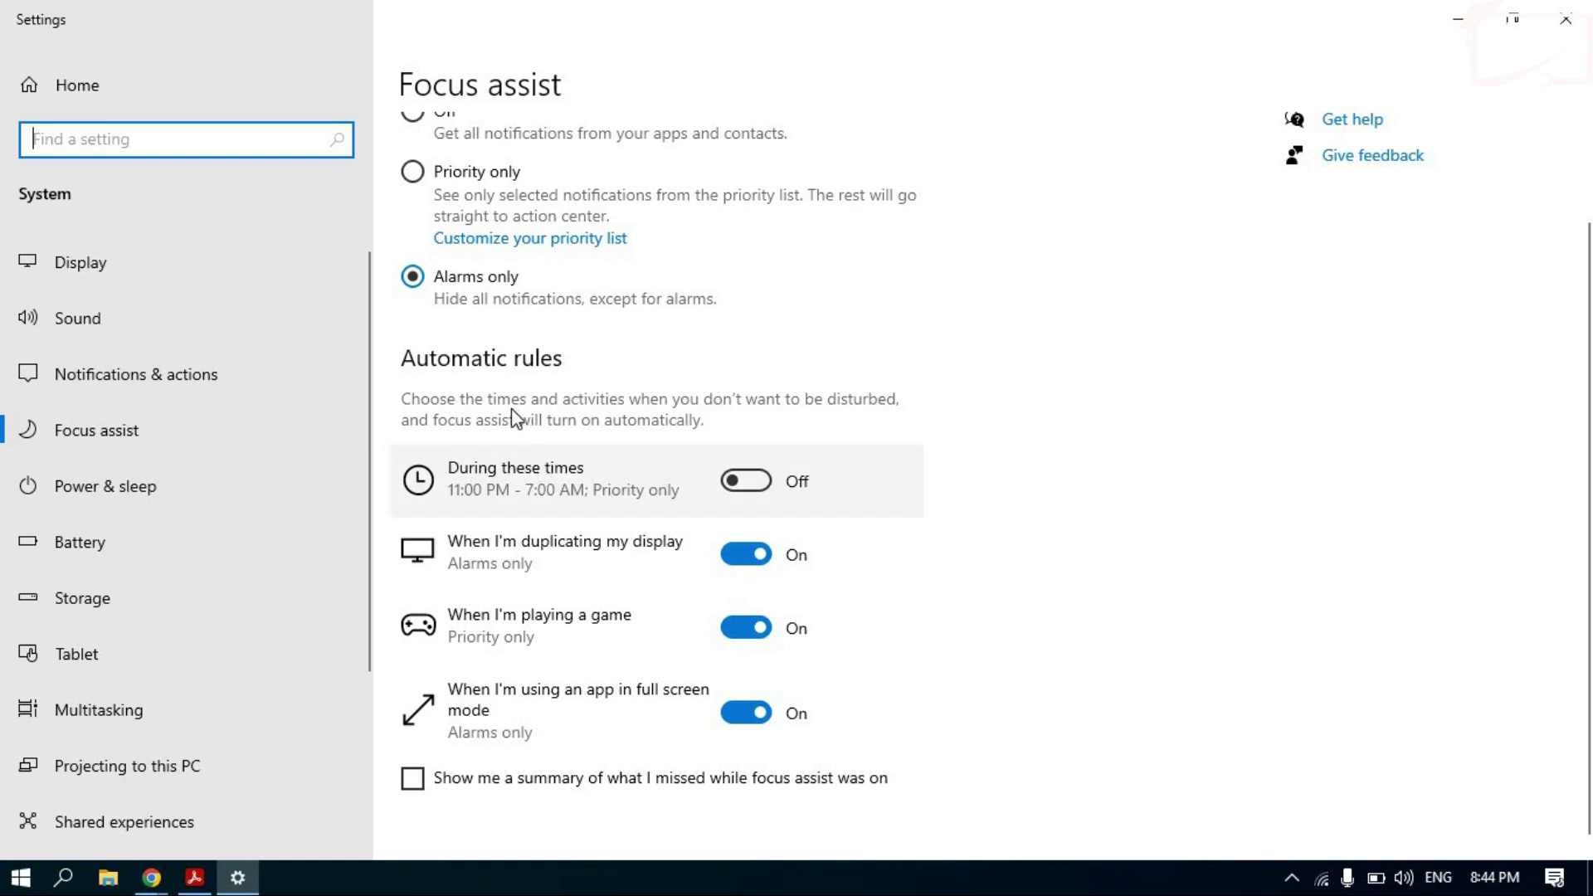
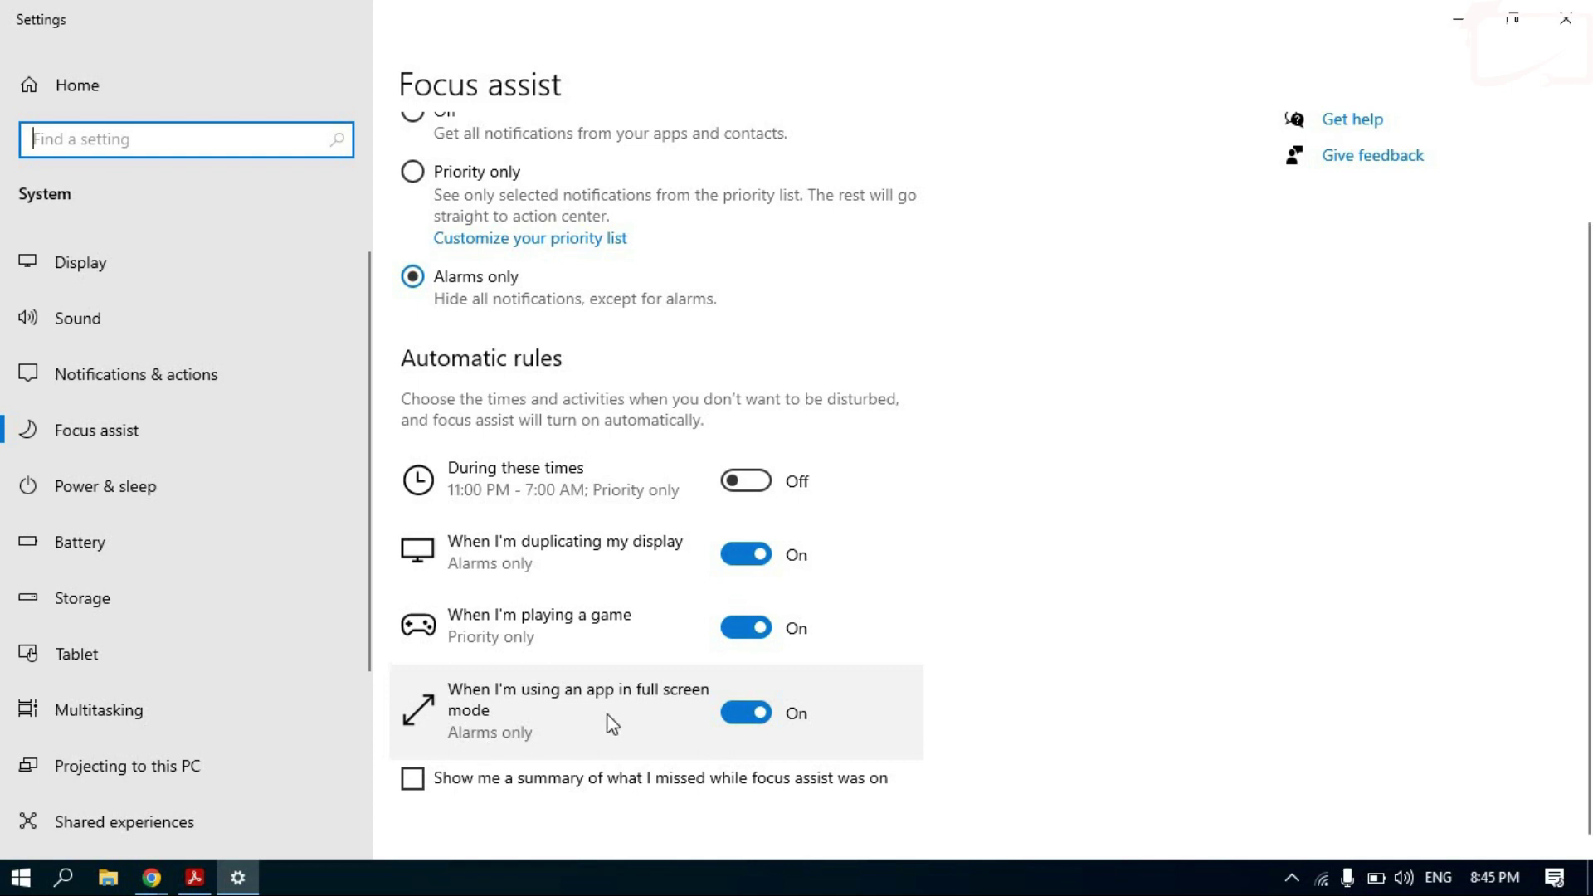
scroll(652, 686, "up", 3)
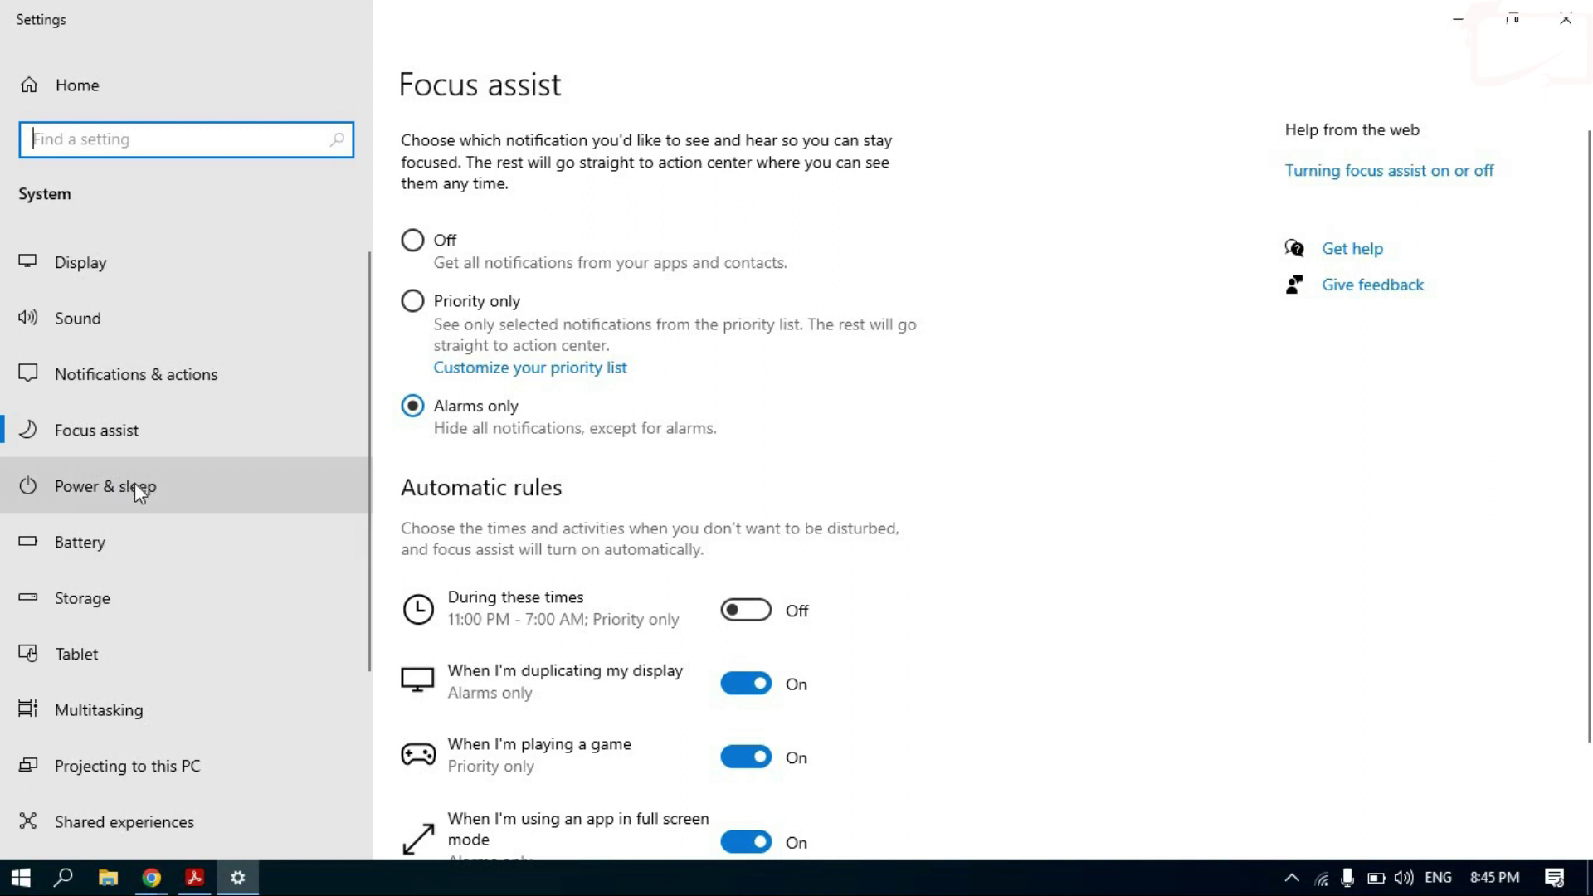
View the Power & sleep settings and the available screen turn-off times on battery power, keeping the current choice.
left_click(167, 501)
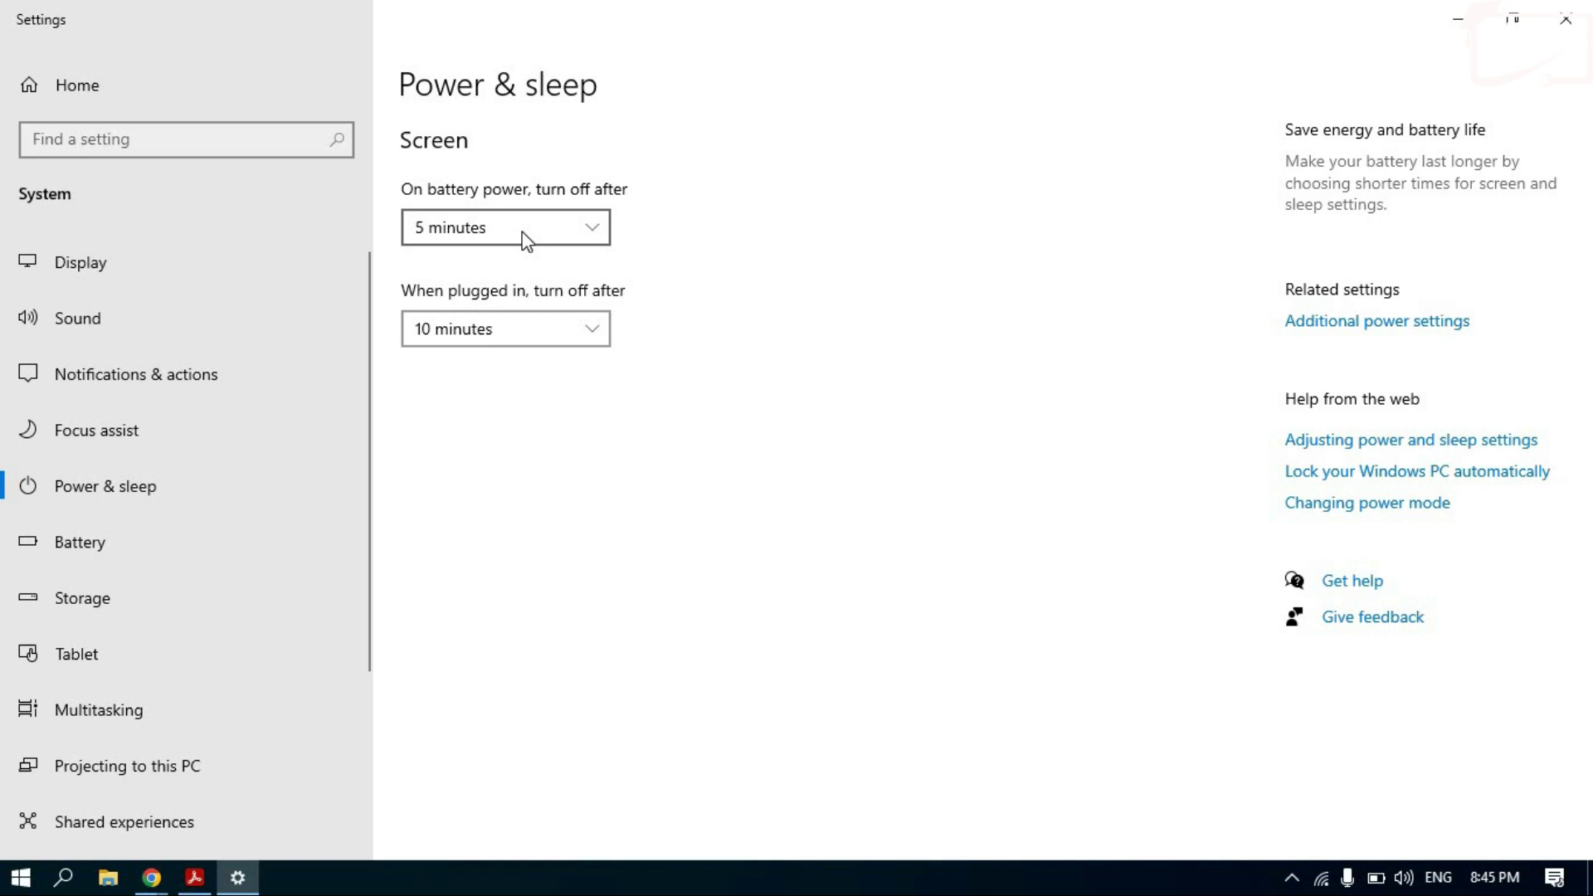
left_click(550, 217)
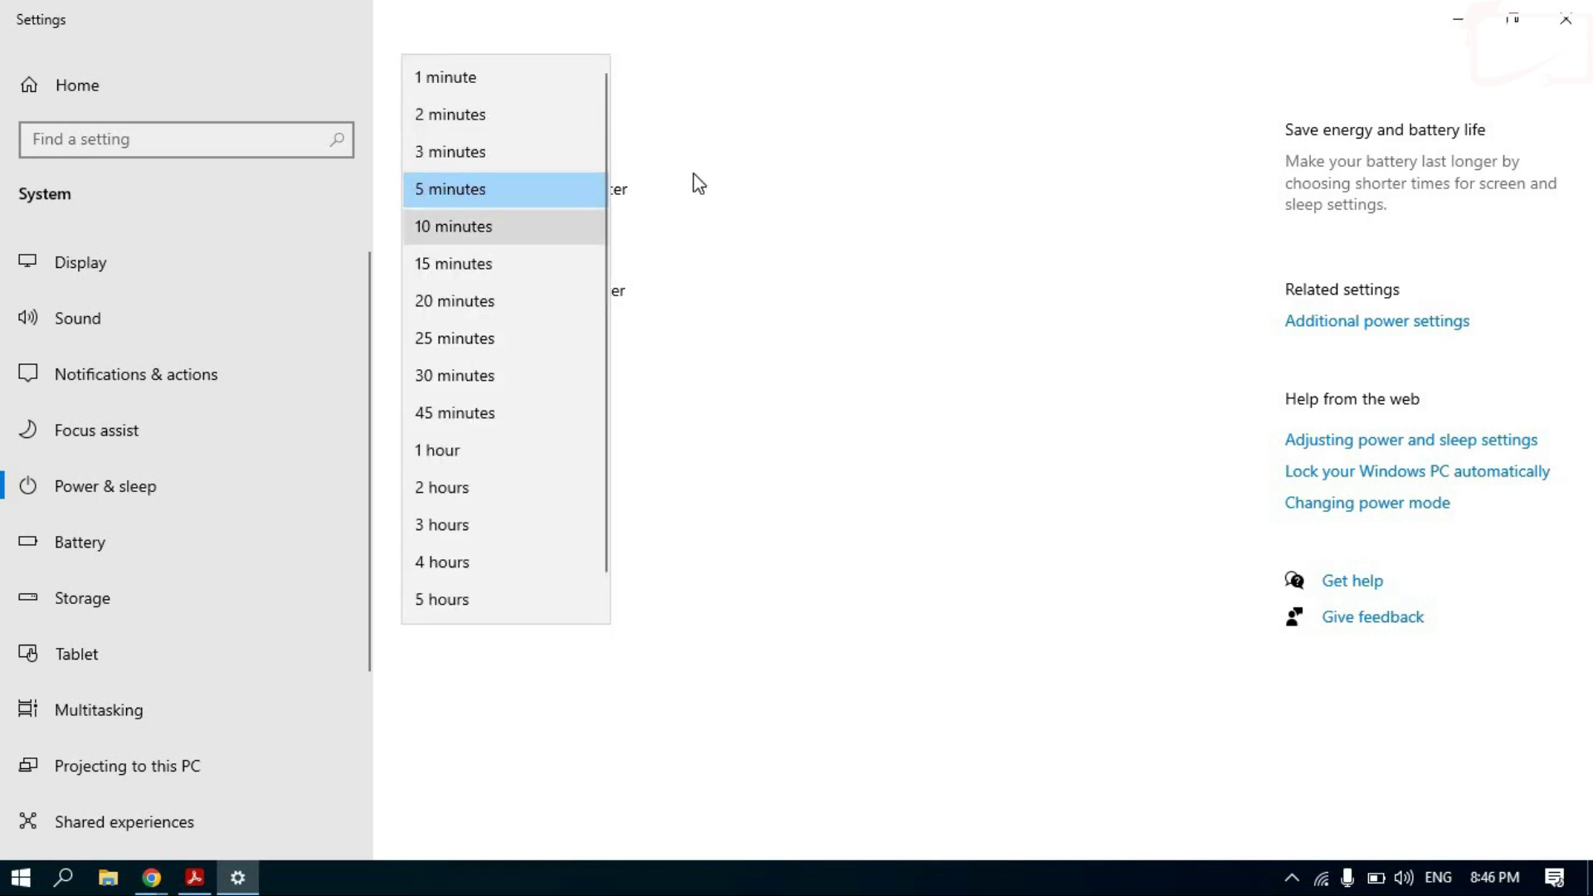
left_click(799, 170)
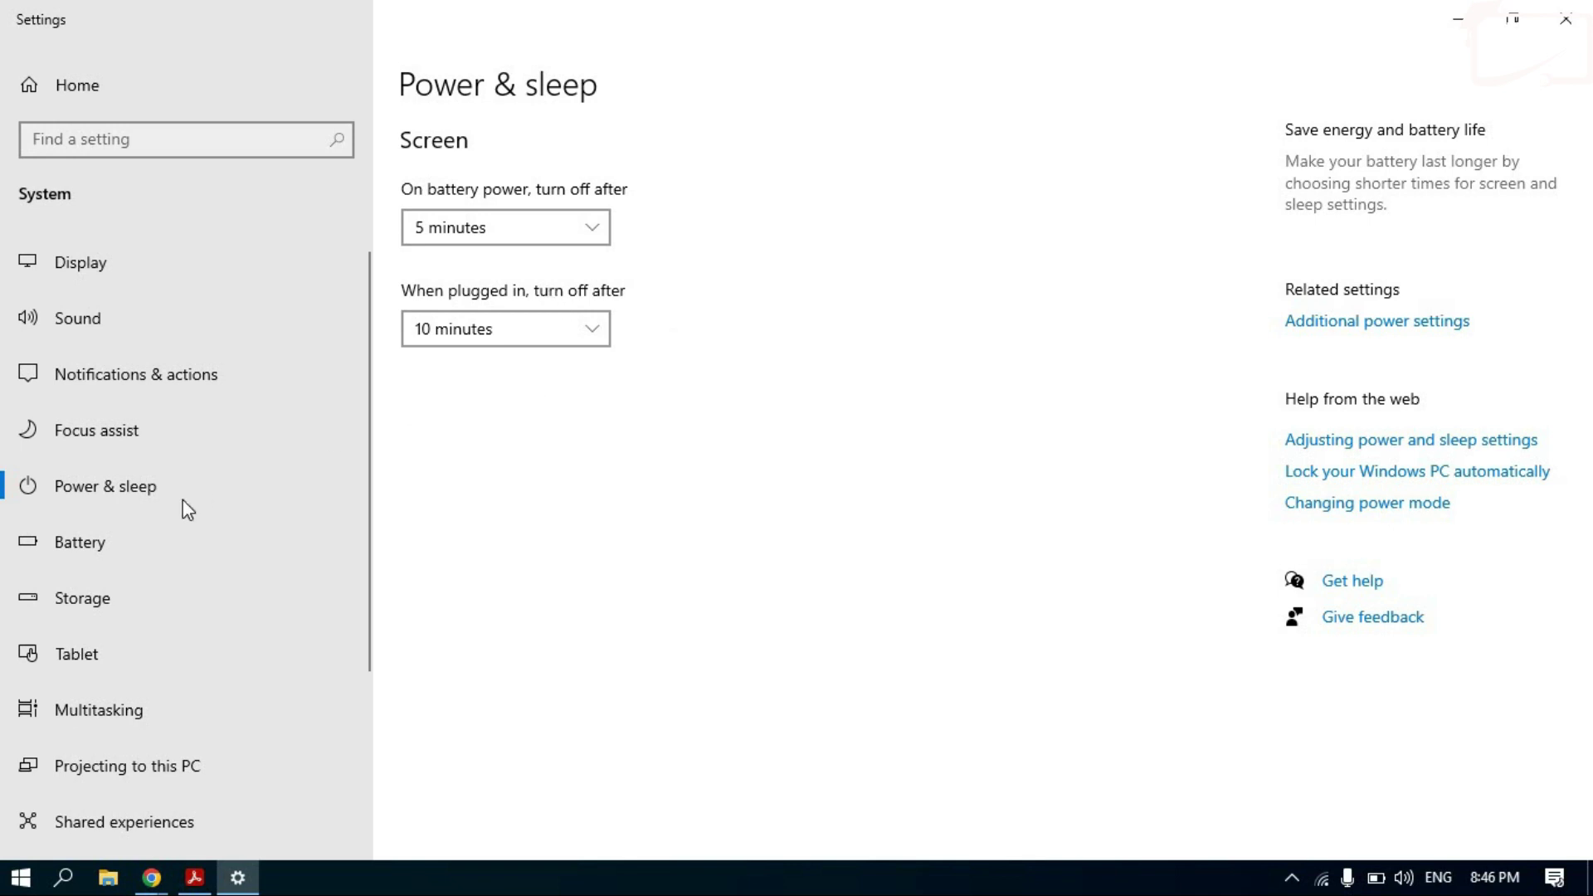
Turn on battery saver in the Battery settings.
left_click(102, 543)
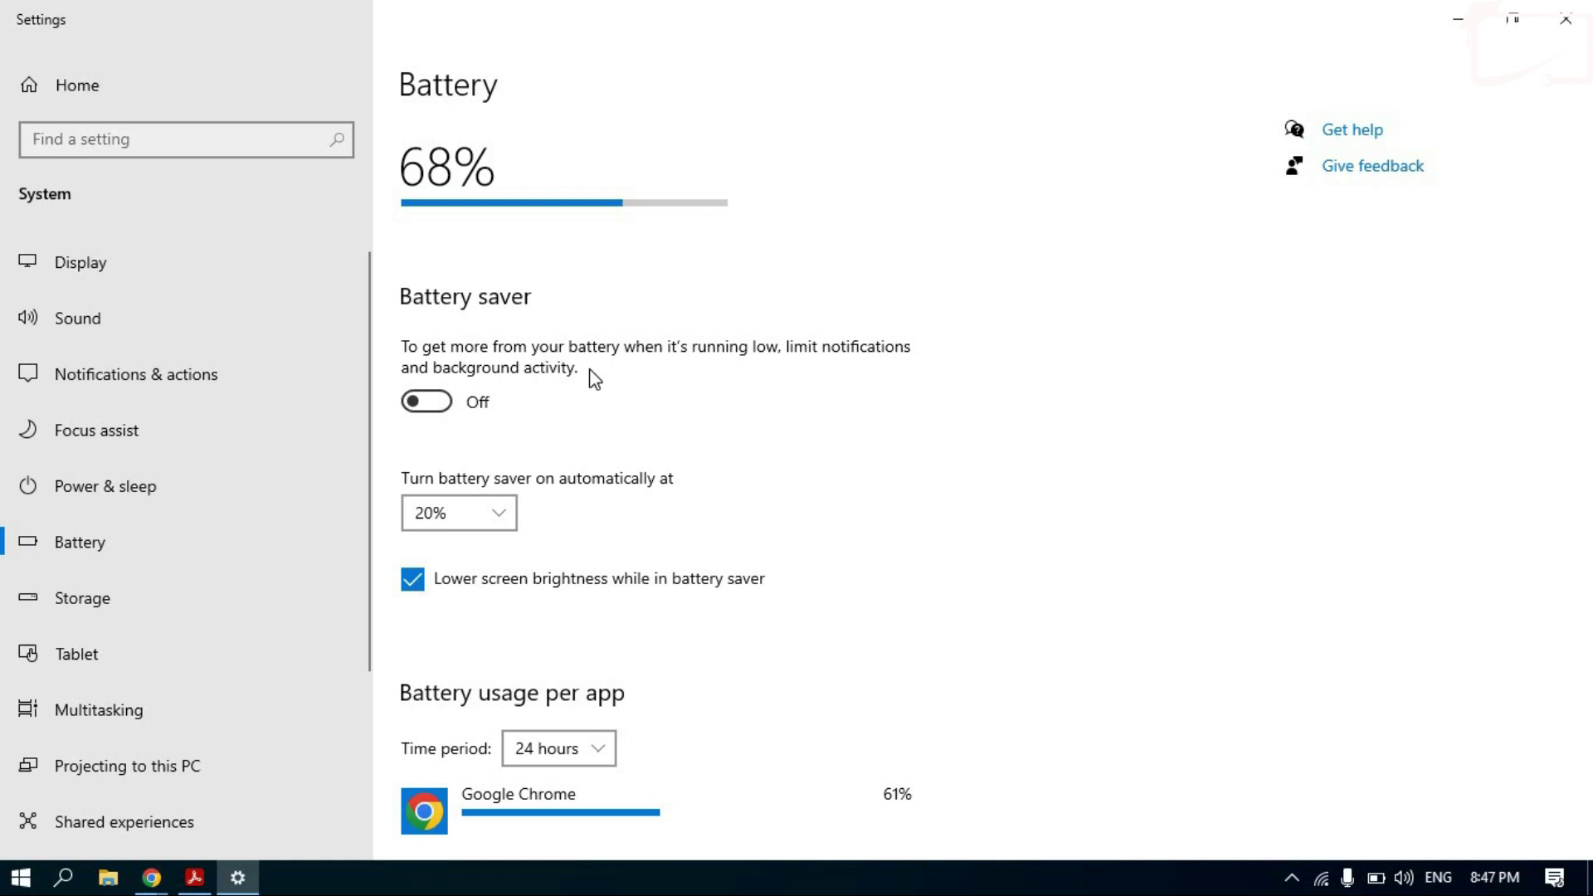
left_click(446, 404)
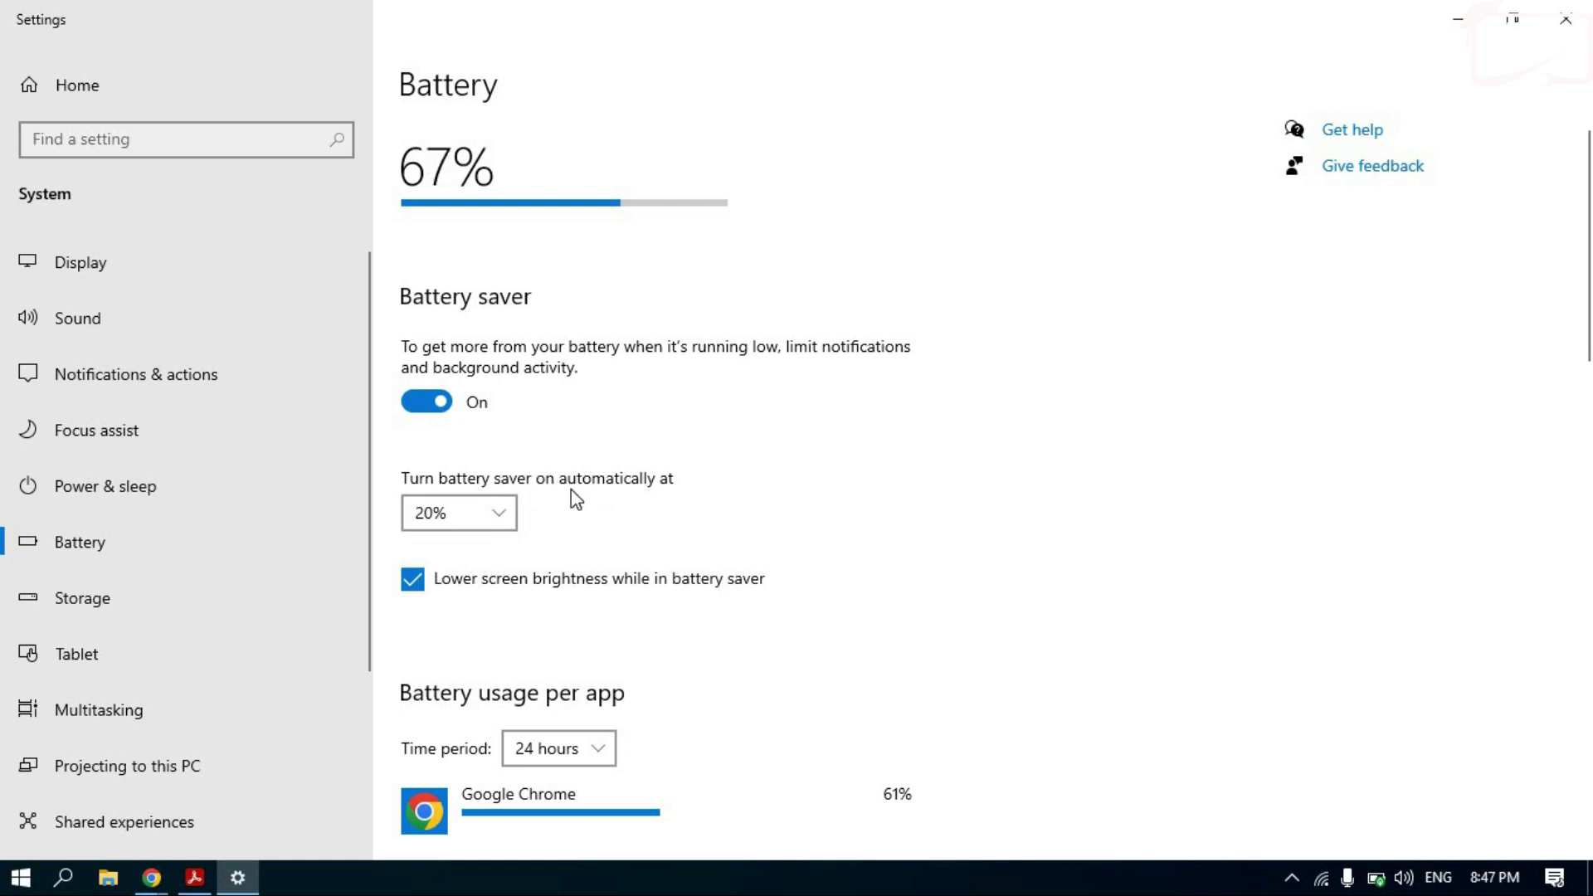
View the available automatic battery saver thresholds, keeping the current choice, and examine the battery usage per app.
left_click(502, 515)
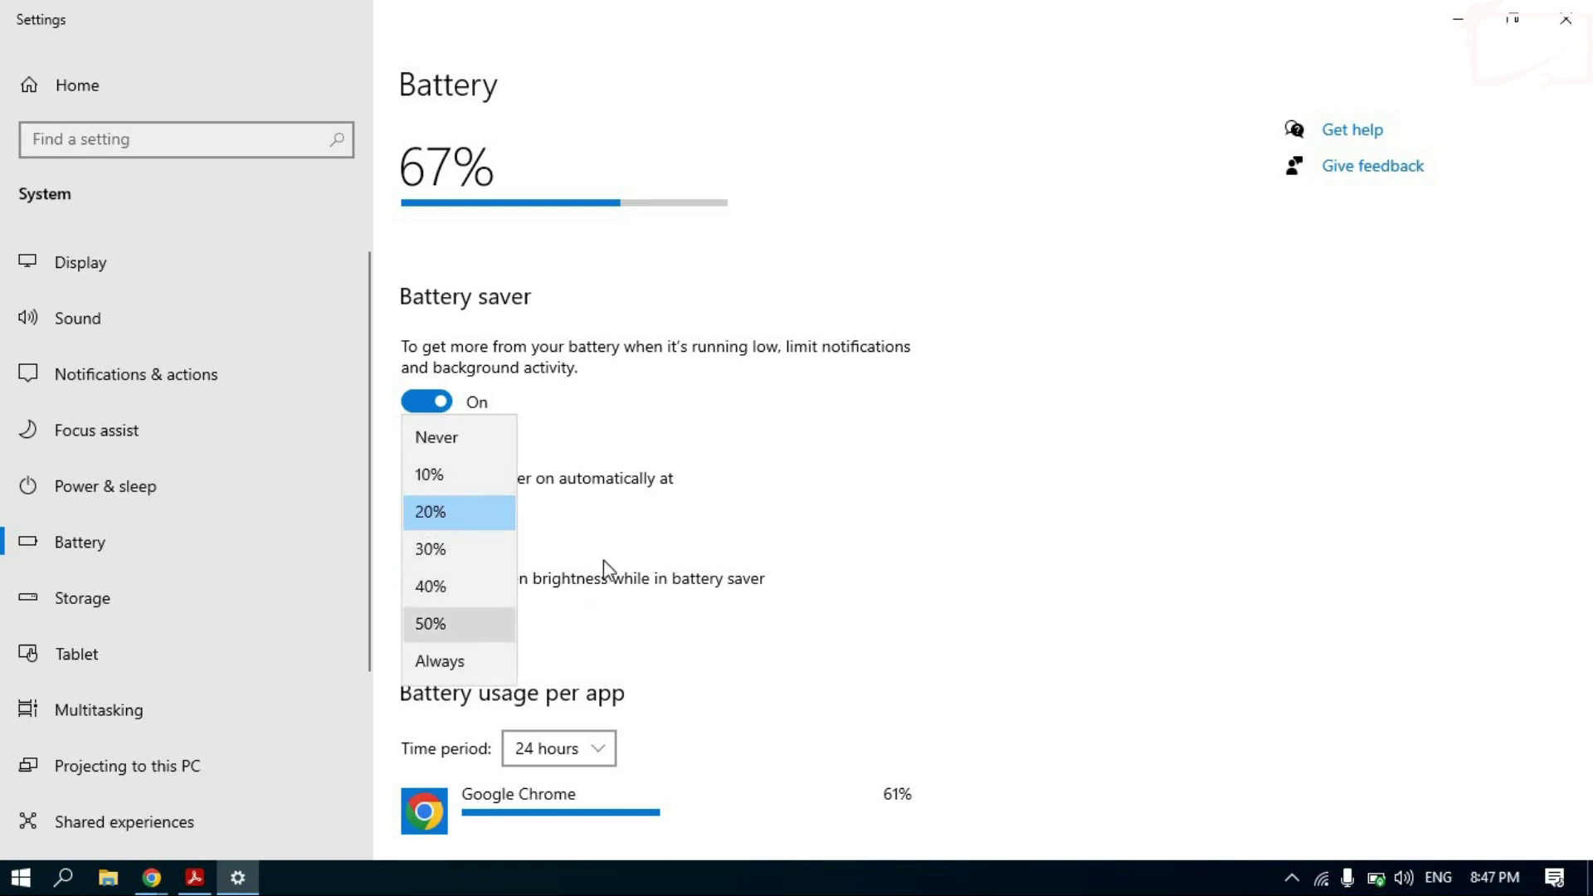
left_click(595, 515)
scroll(573, 522, "down", 3)
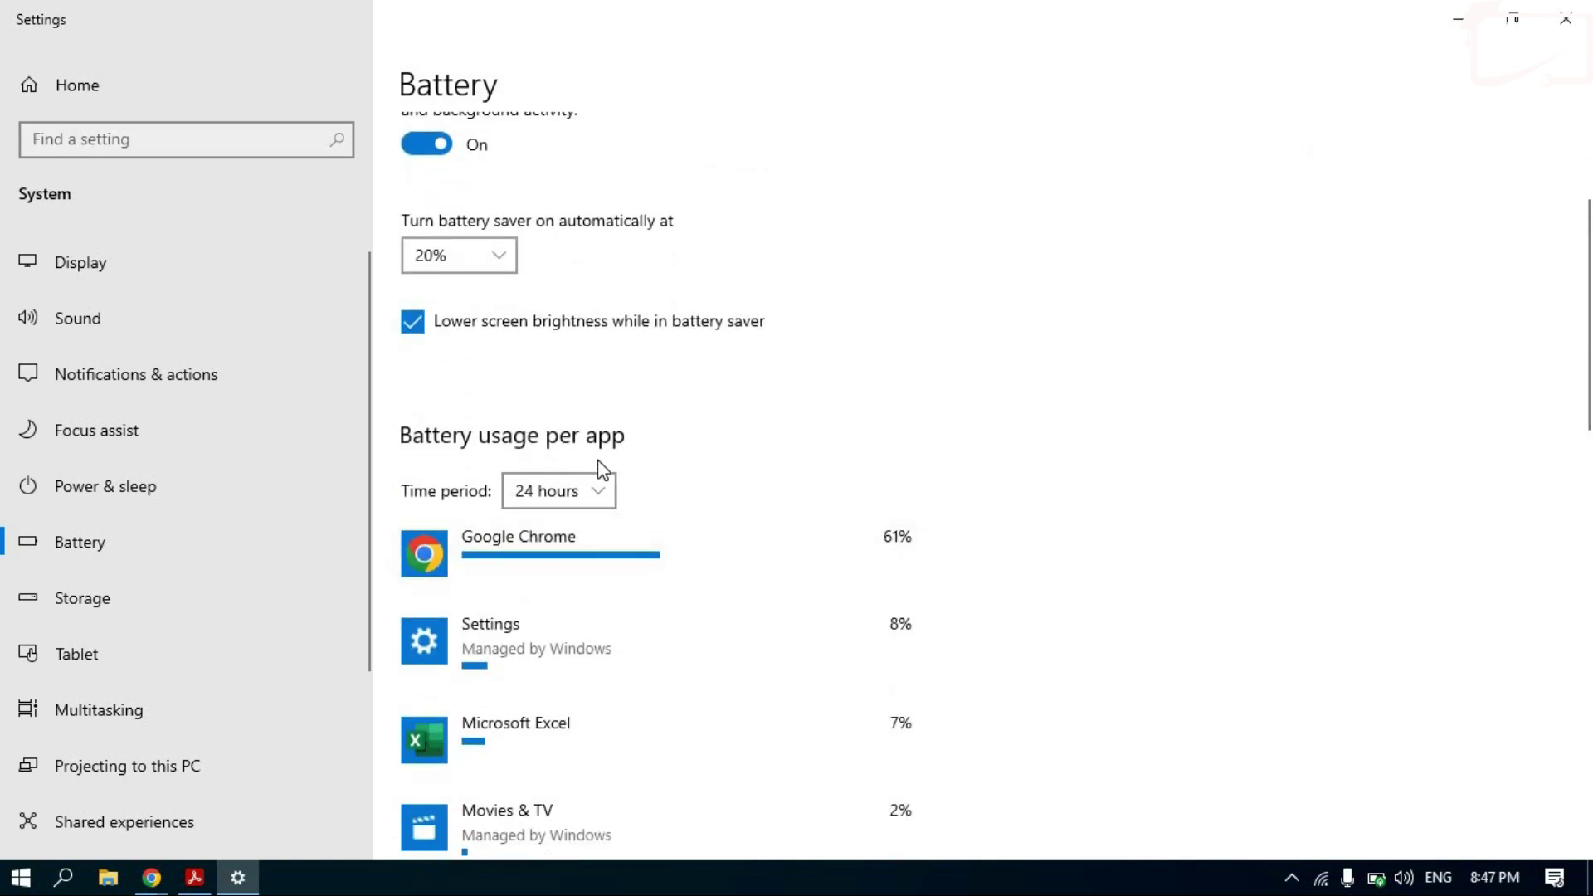
scroll(656, 475, "down", 3)
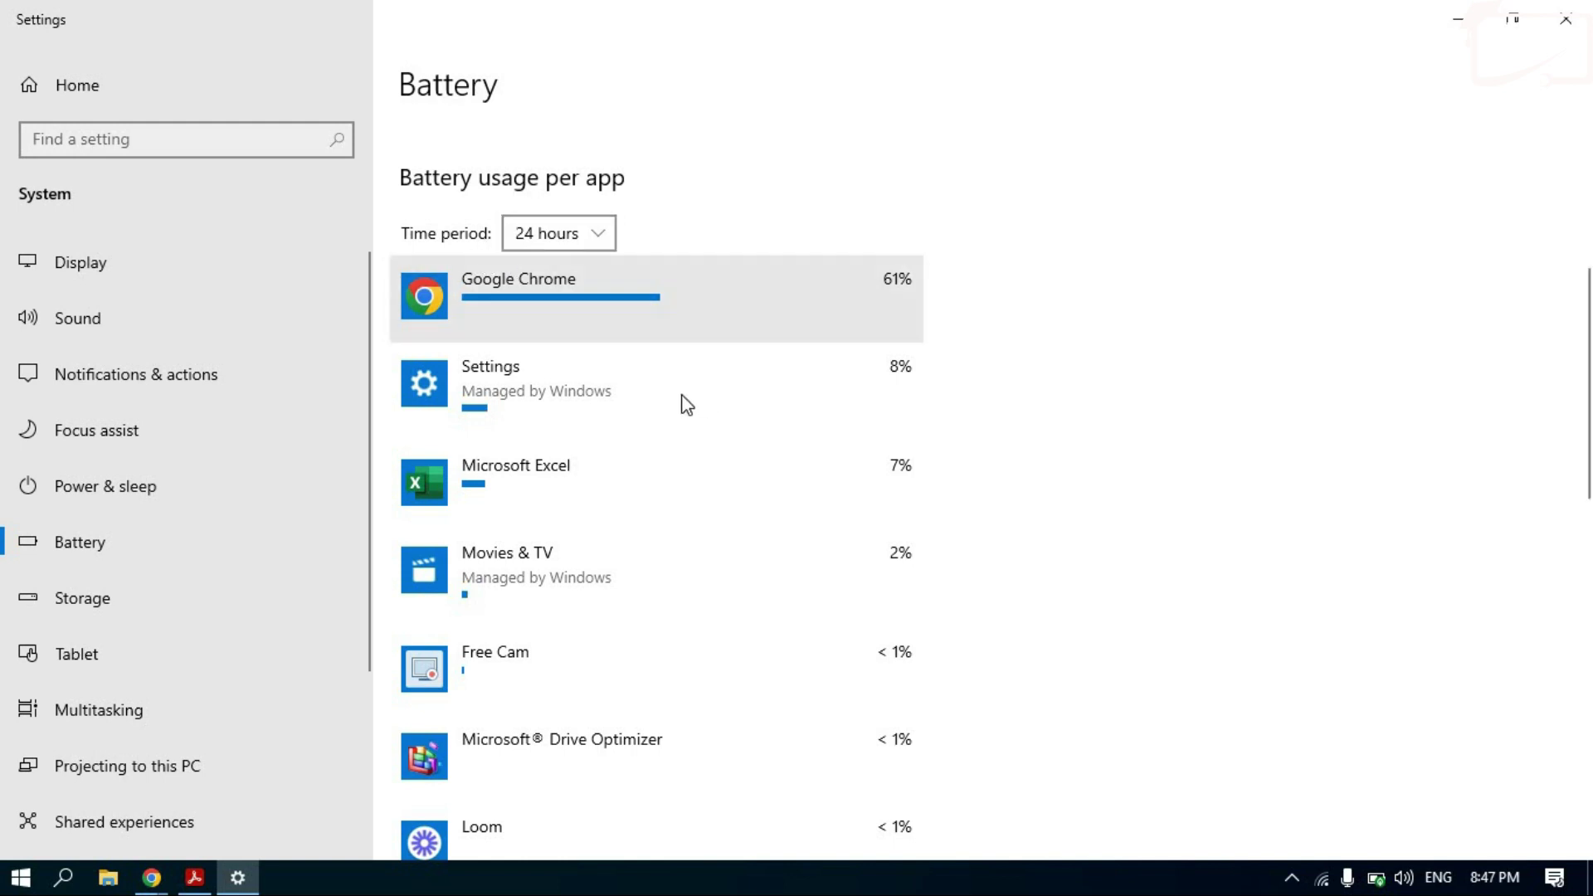
scroll(681, 395, "down", 4)
scroll(681, 396, "up", 9)
View the Storage settings, show more categories for Local Disk (C:), and examine the space used by each one.
left_click(86, 609)
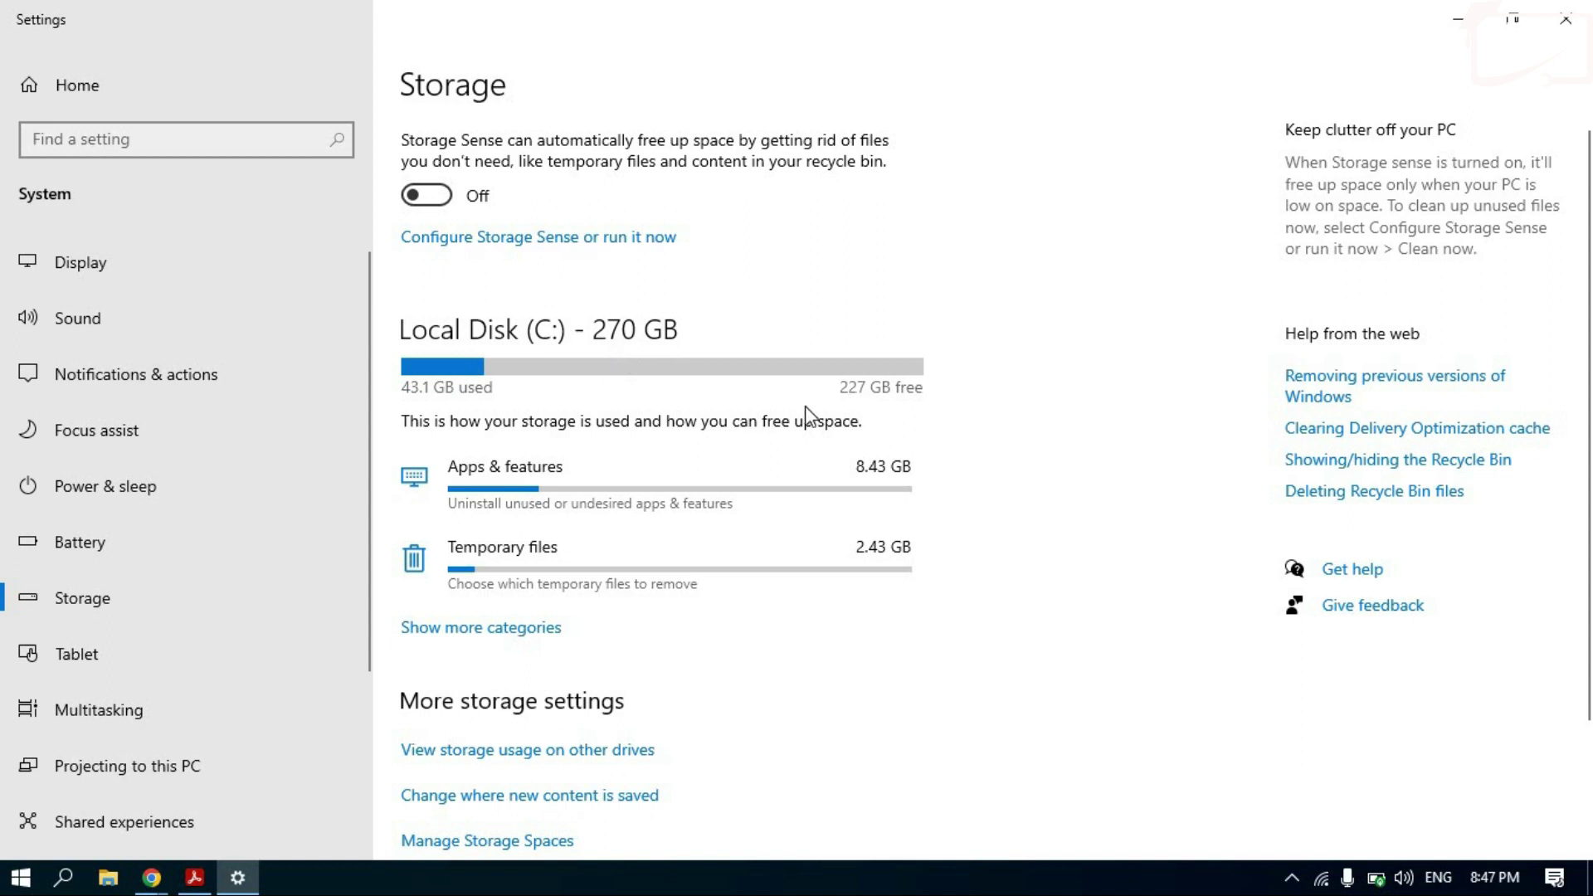
scroll(696, 425, "down", 2)
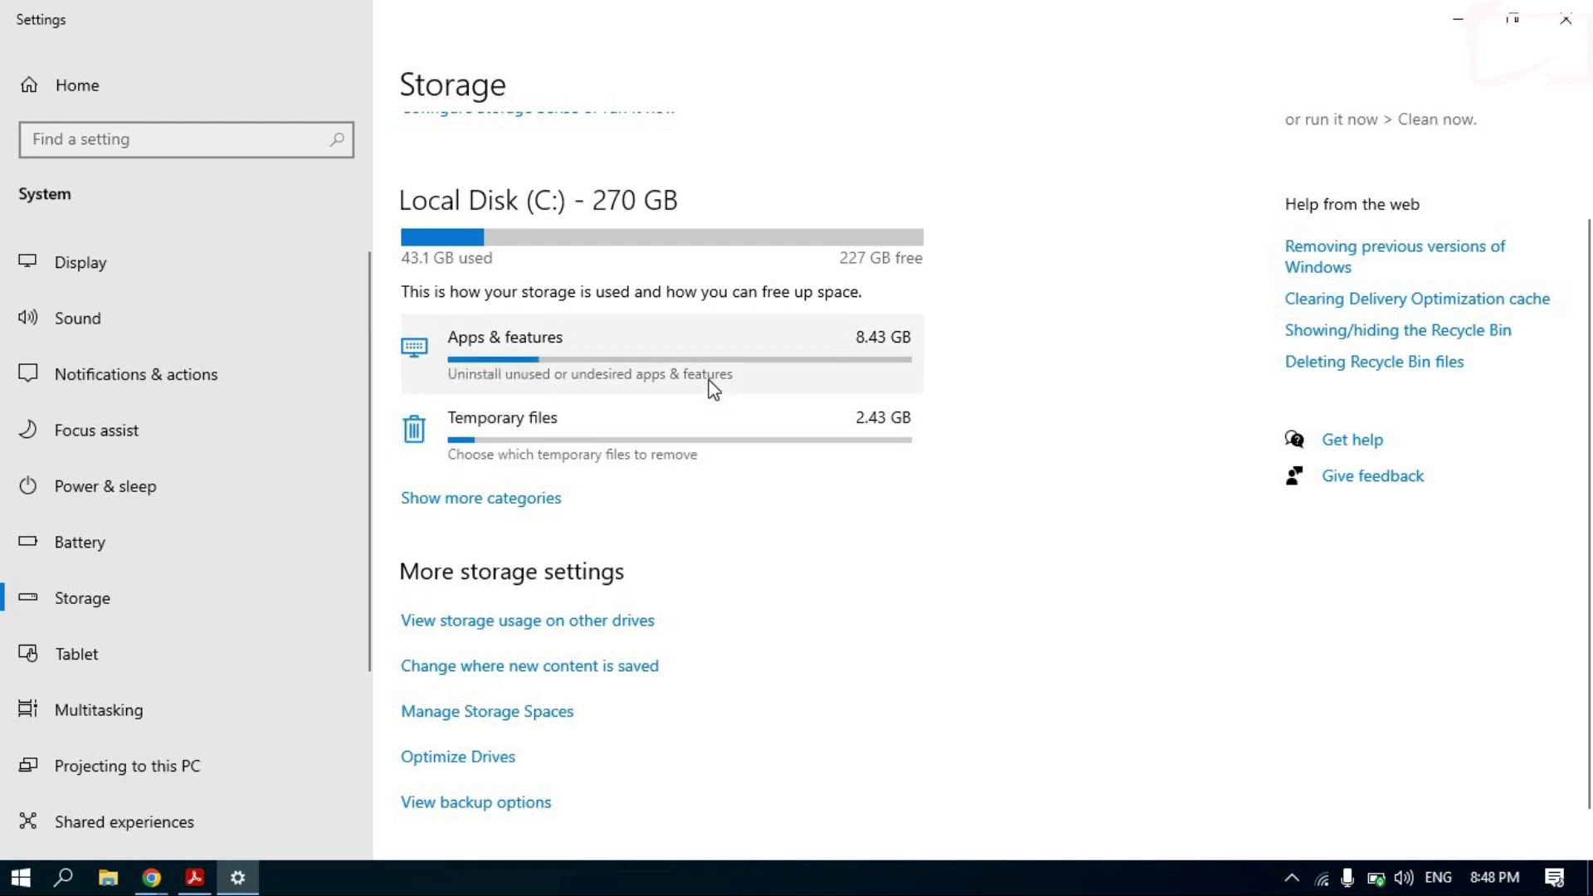
left_click(475, 499)
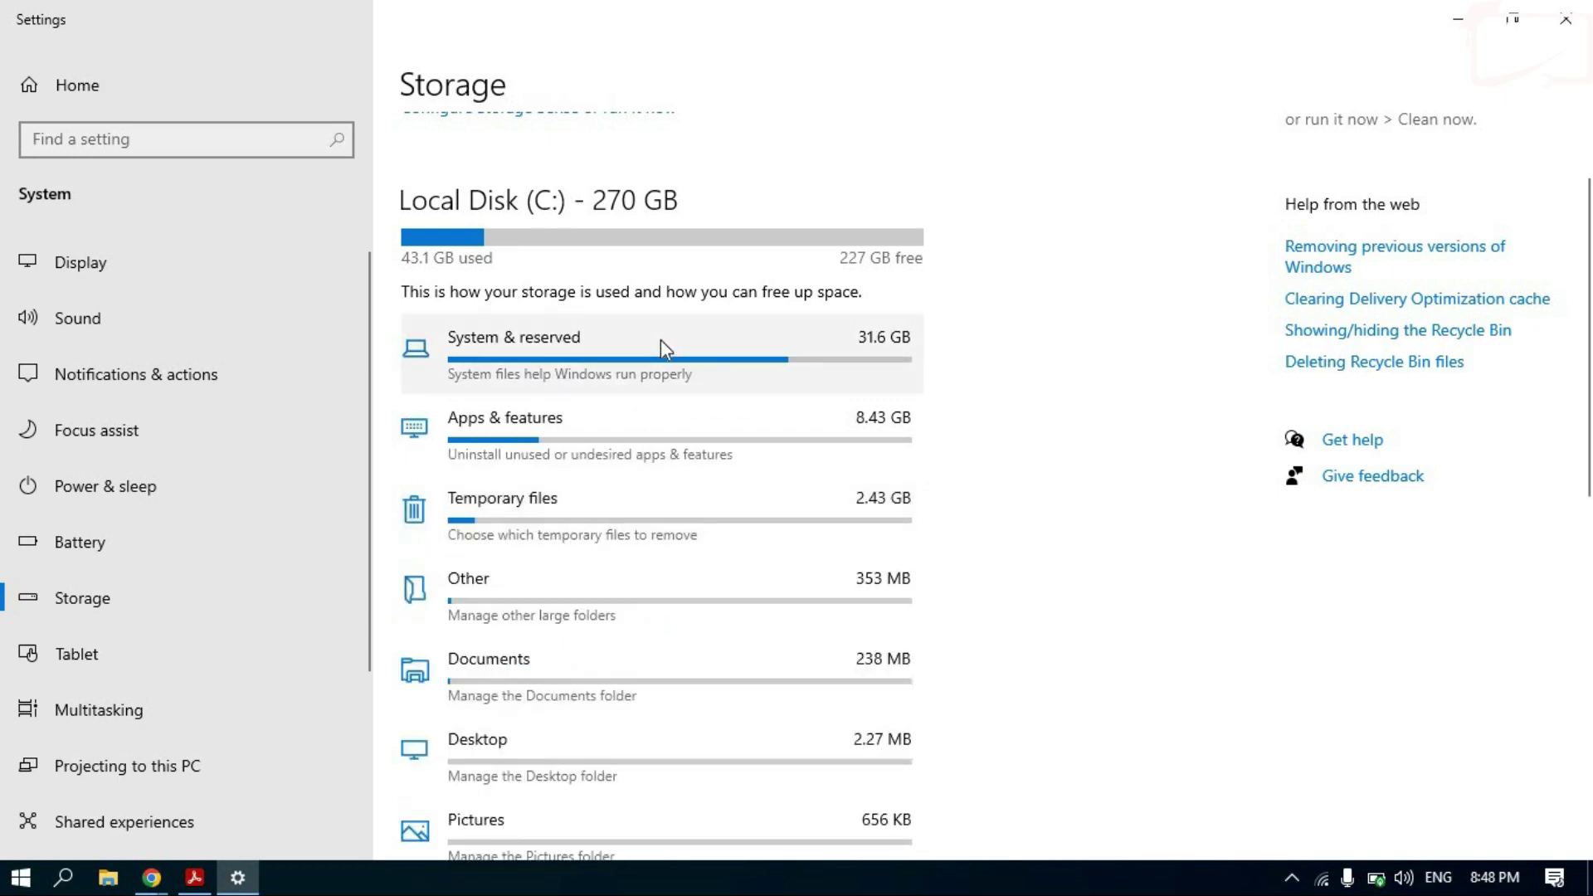
scroll(662, 348, "down", 3)
scroll(655, 366, "down", 3)
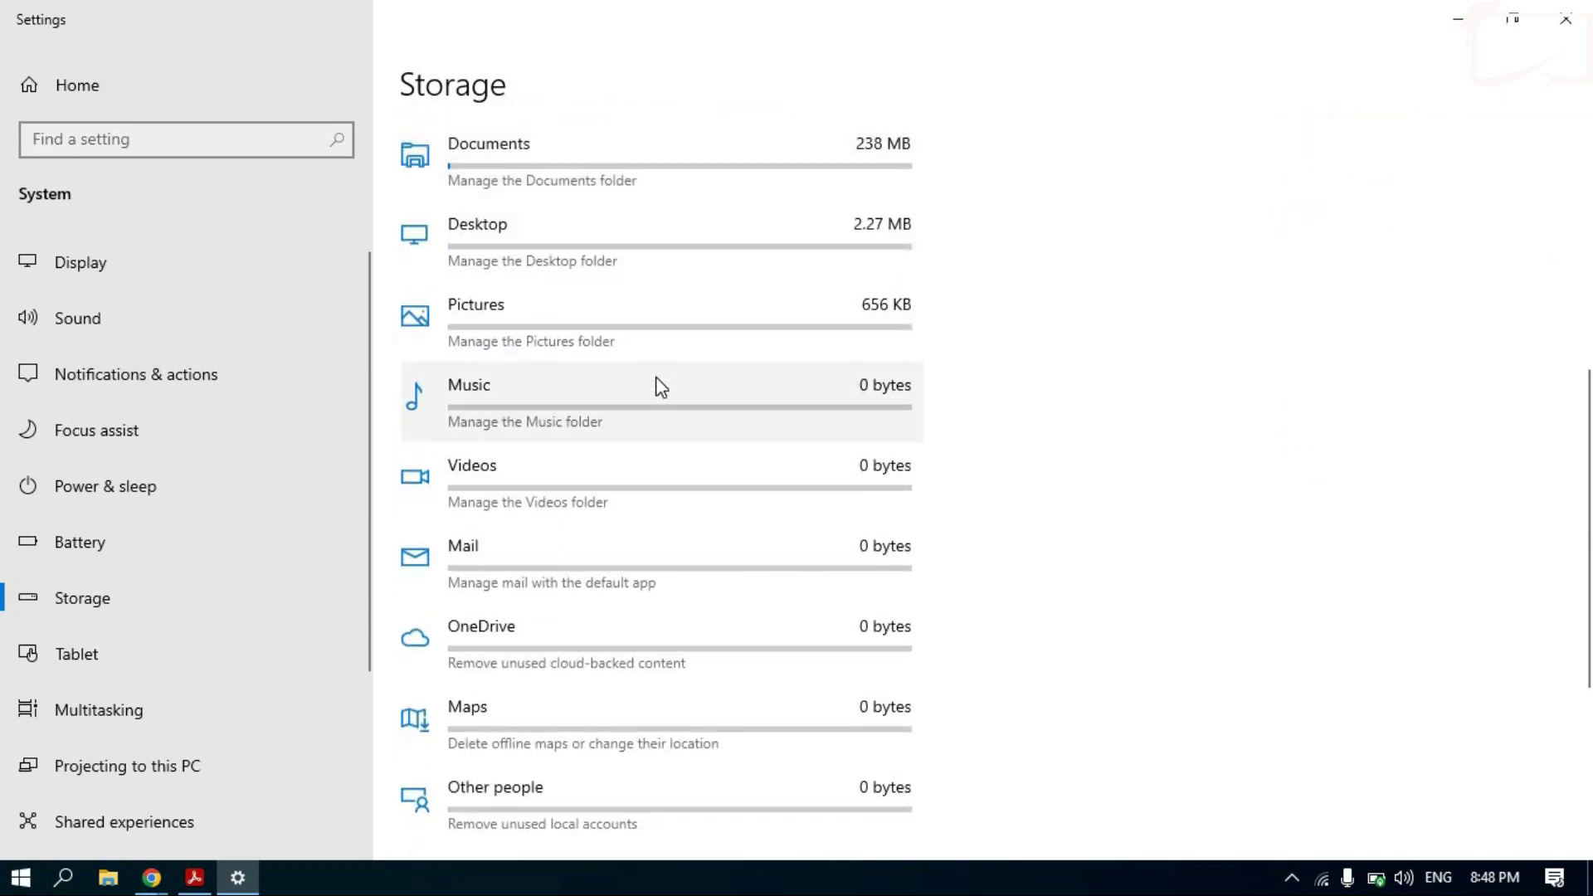
scroll(655, 358, "up", 3)
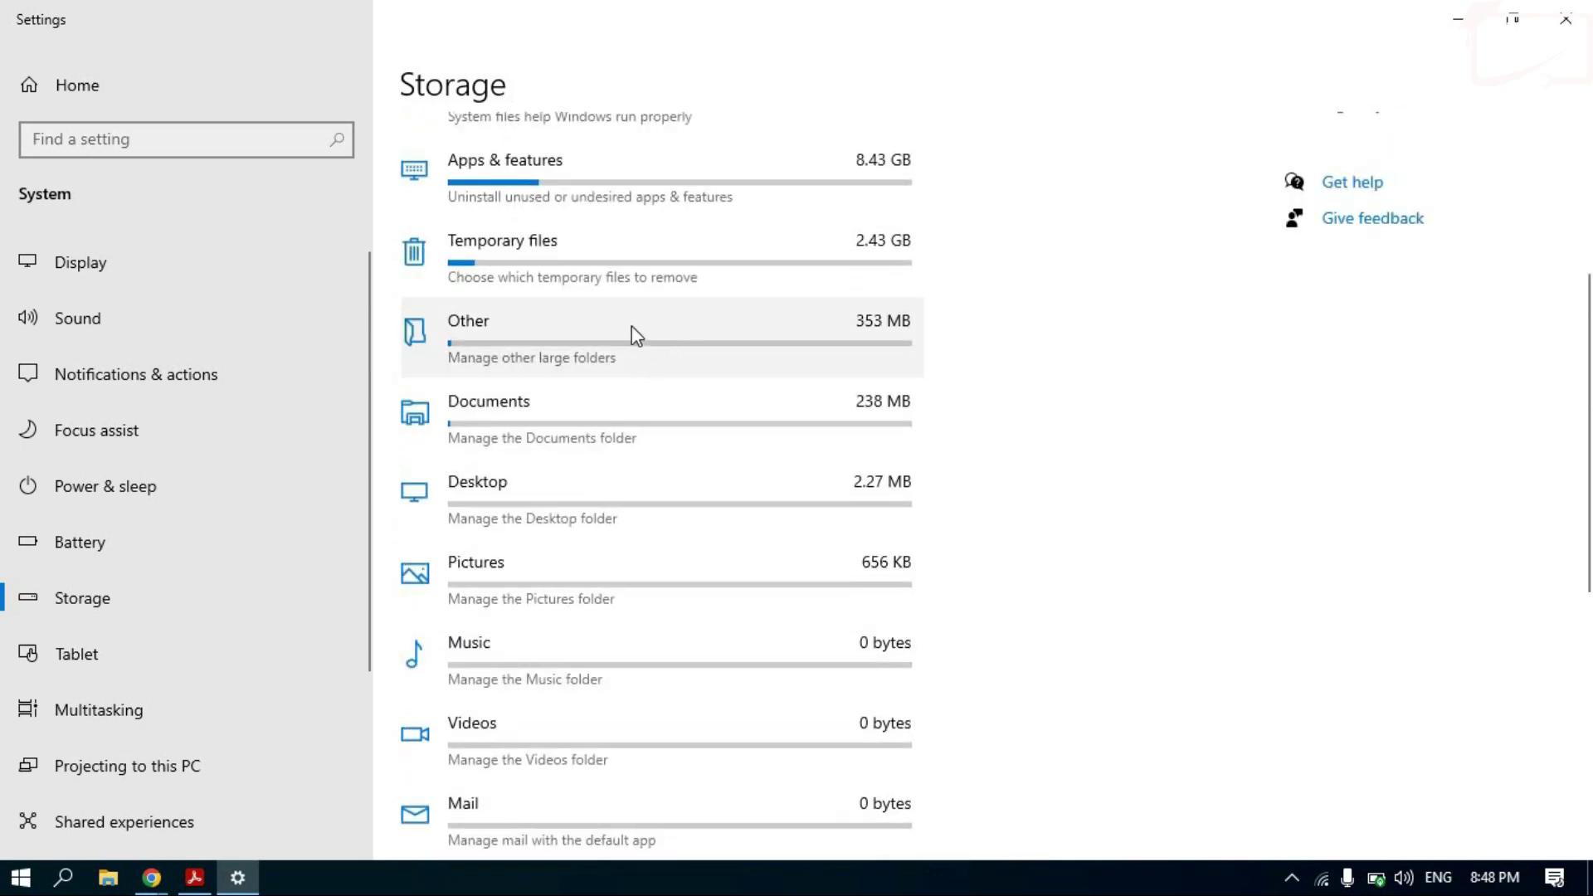
scroll(627, 365, "down", 5)
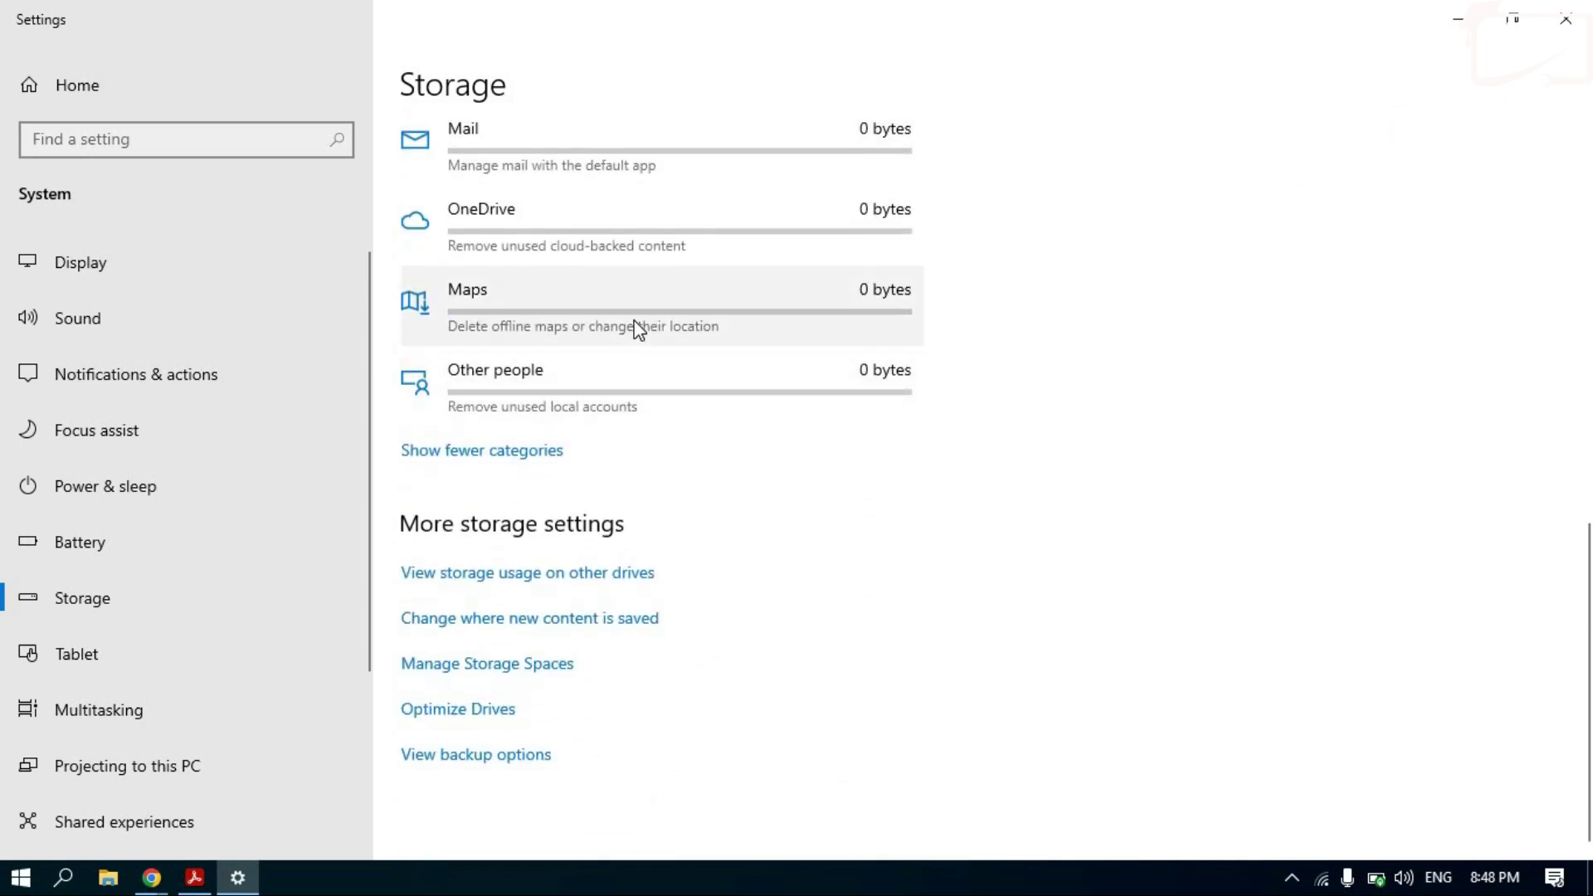
scroll(626, 323, "up", 5)
scroll(626, 329, "down", 5)
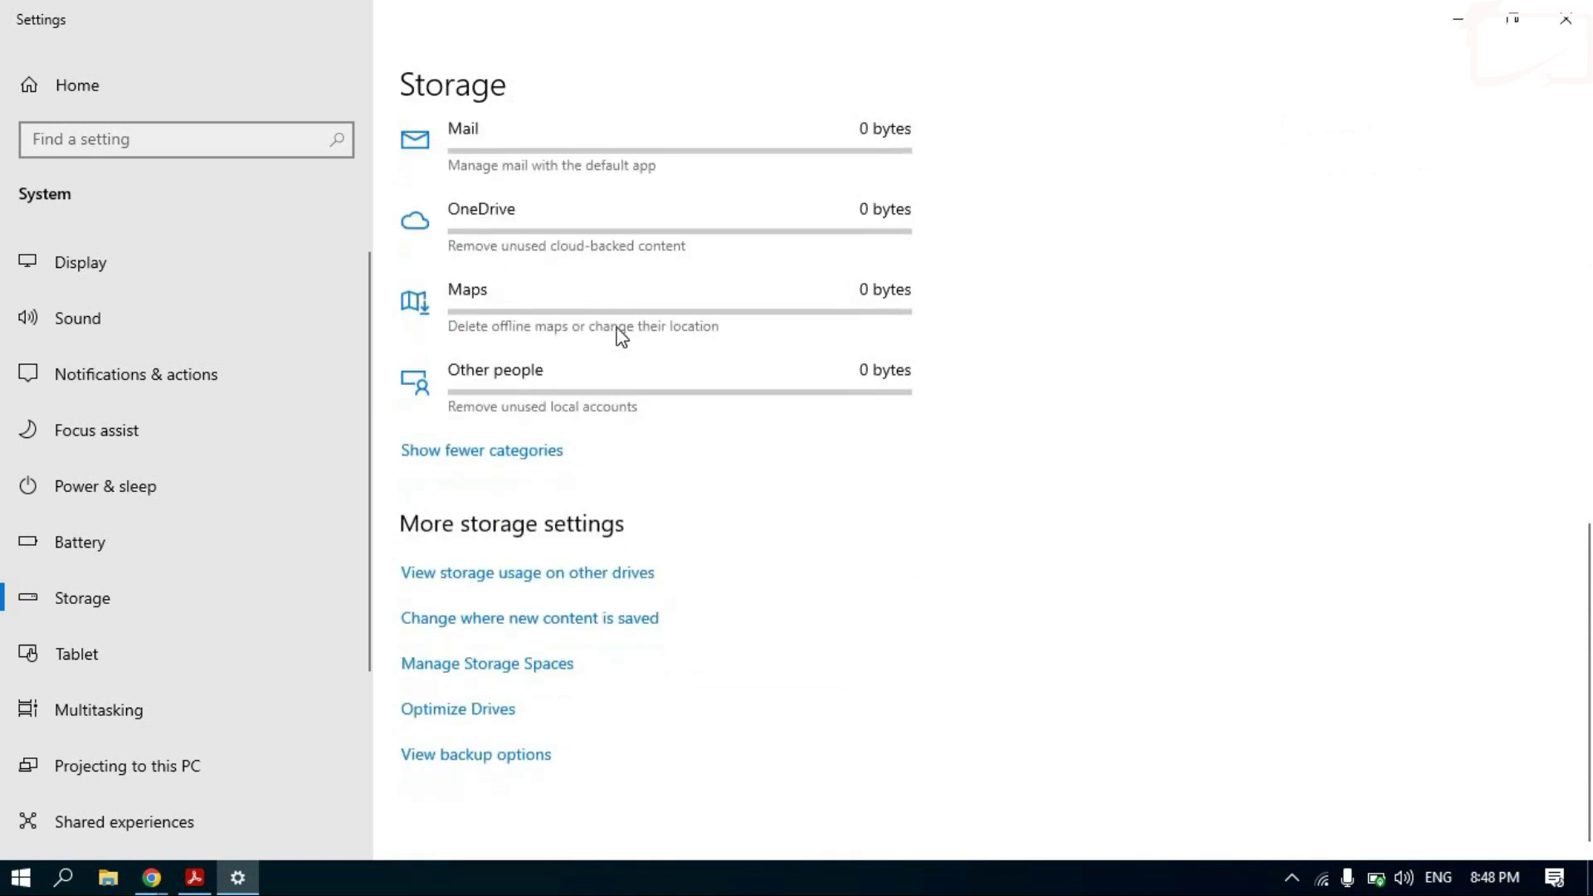
View the storage usage on other drives and return to the Storage page.
left_click(486, 579)
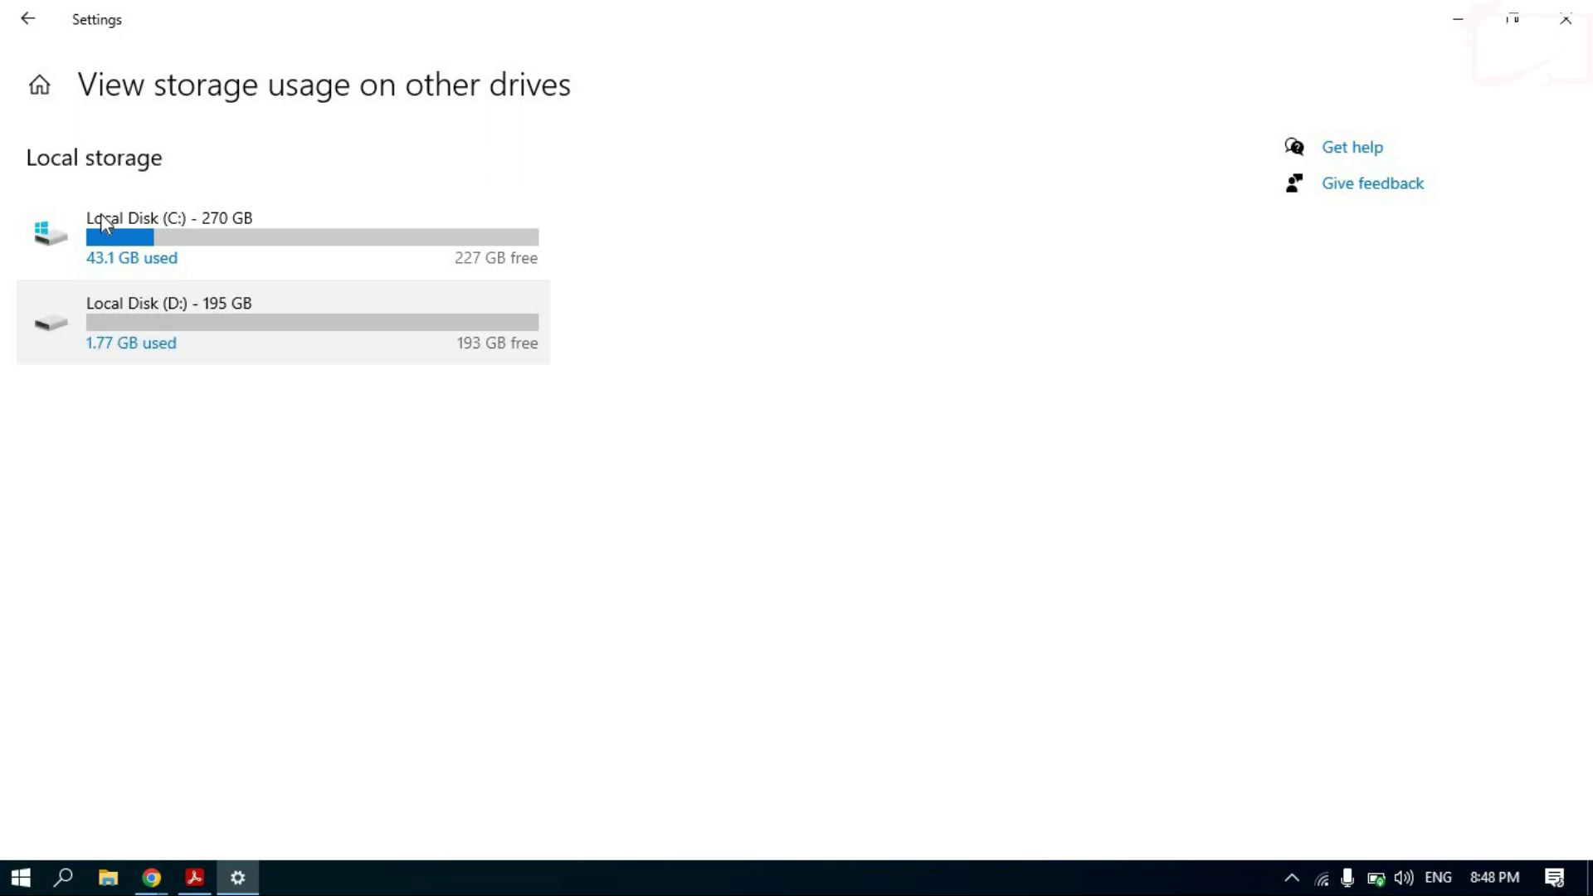
left_click(29, 25)
View where new content is saved and the drives offered for apps, documents and music, keep the current choices, and return to Storage.
scroll(689, 470, "down", 1)
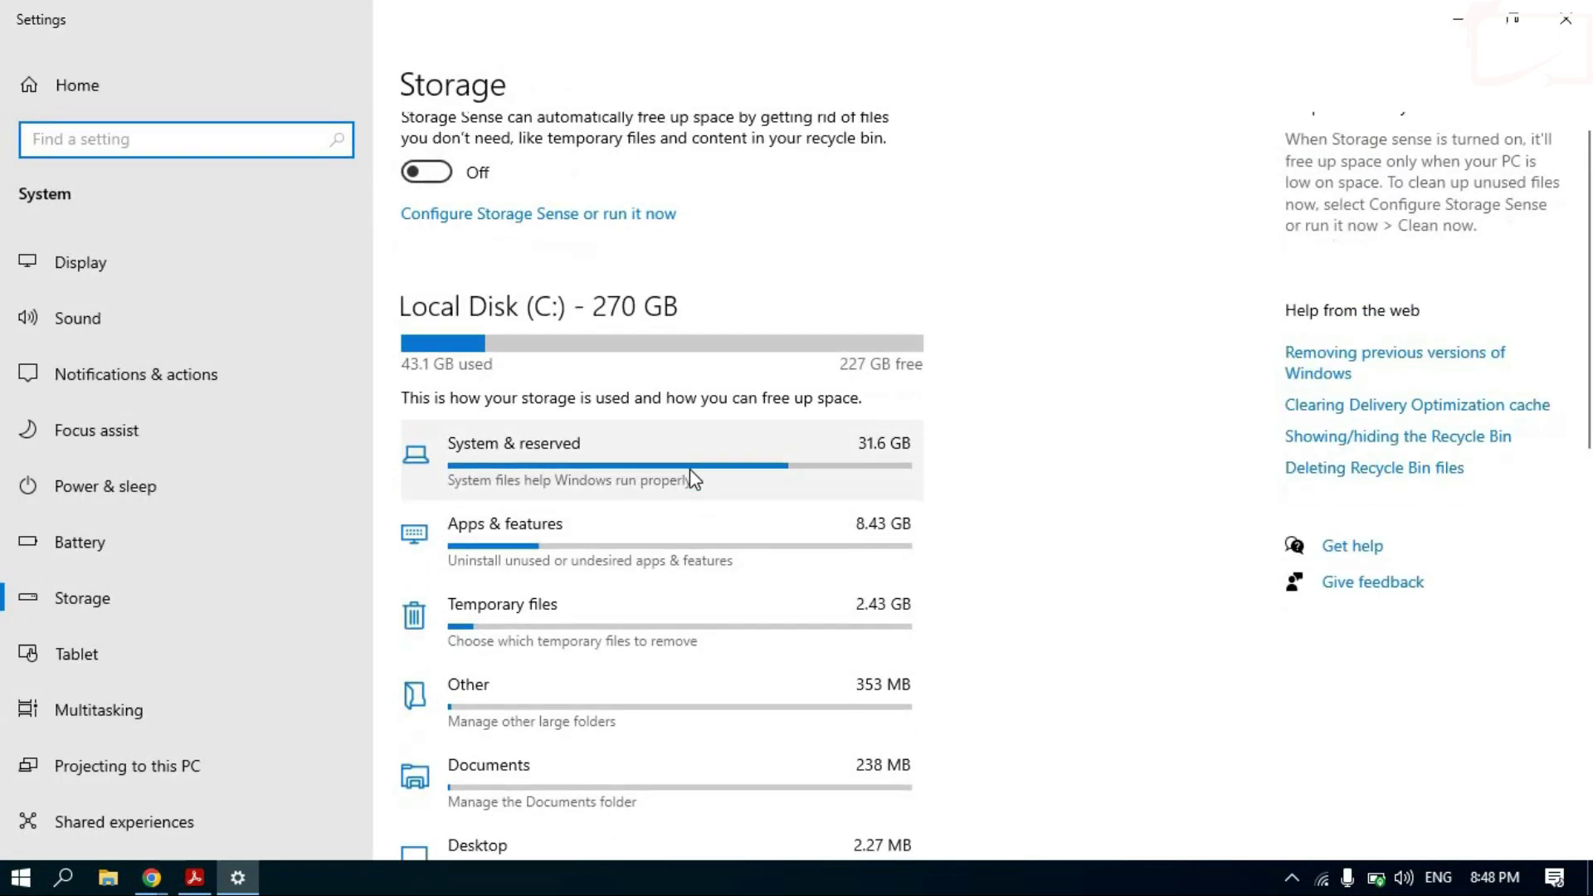
scroll(690, 470, "down", 10)
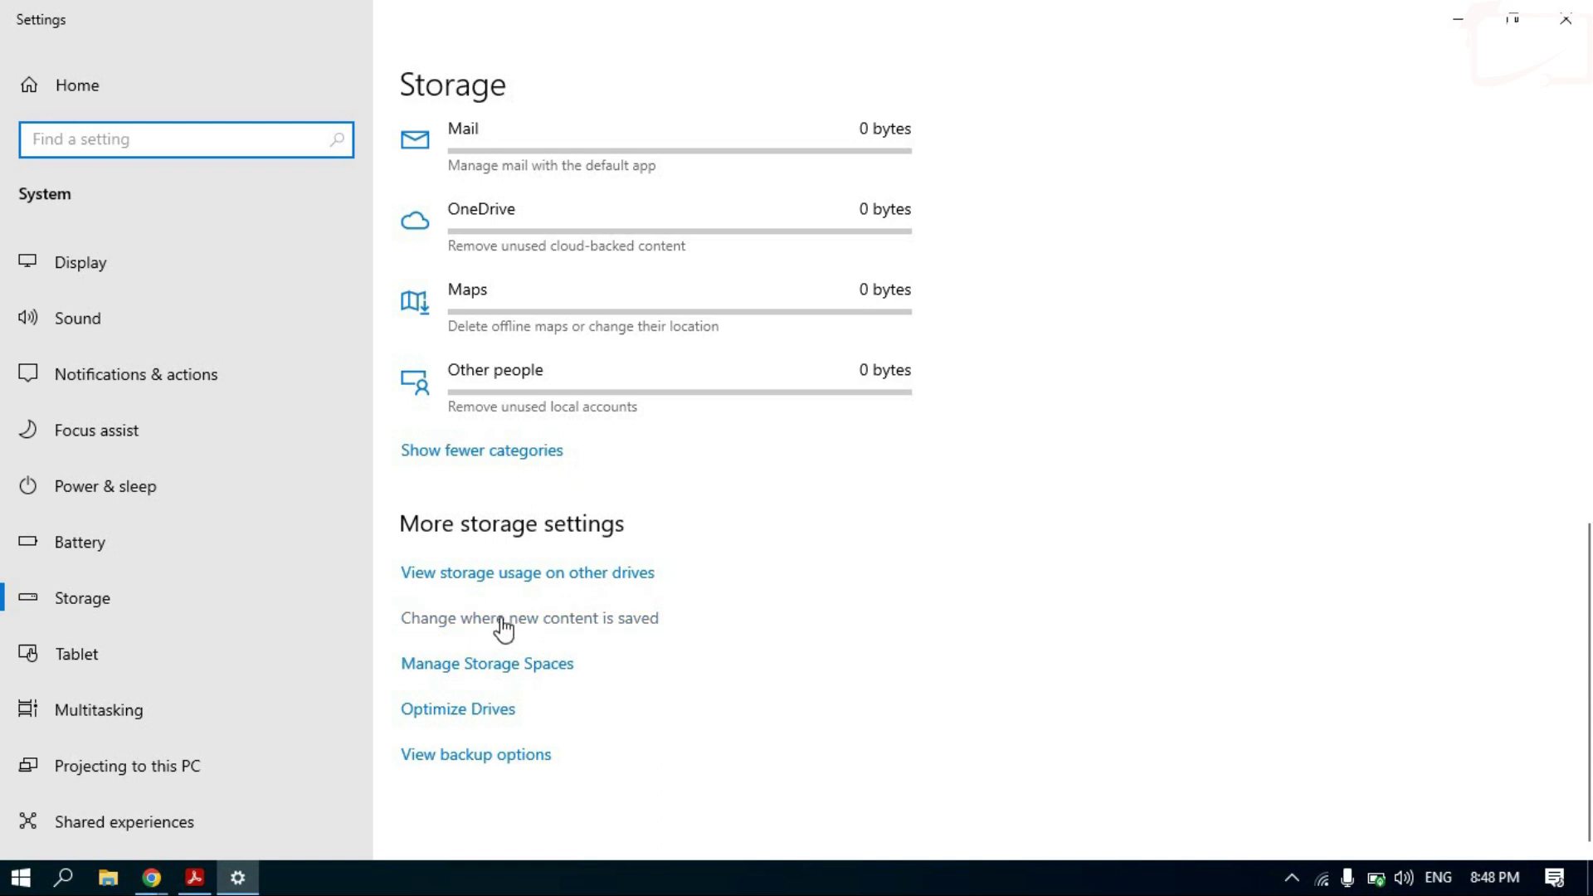
left_click(502, 621)
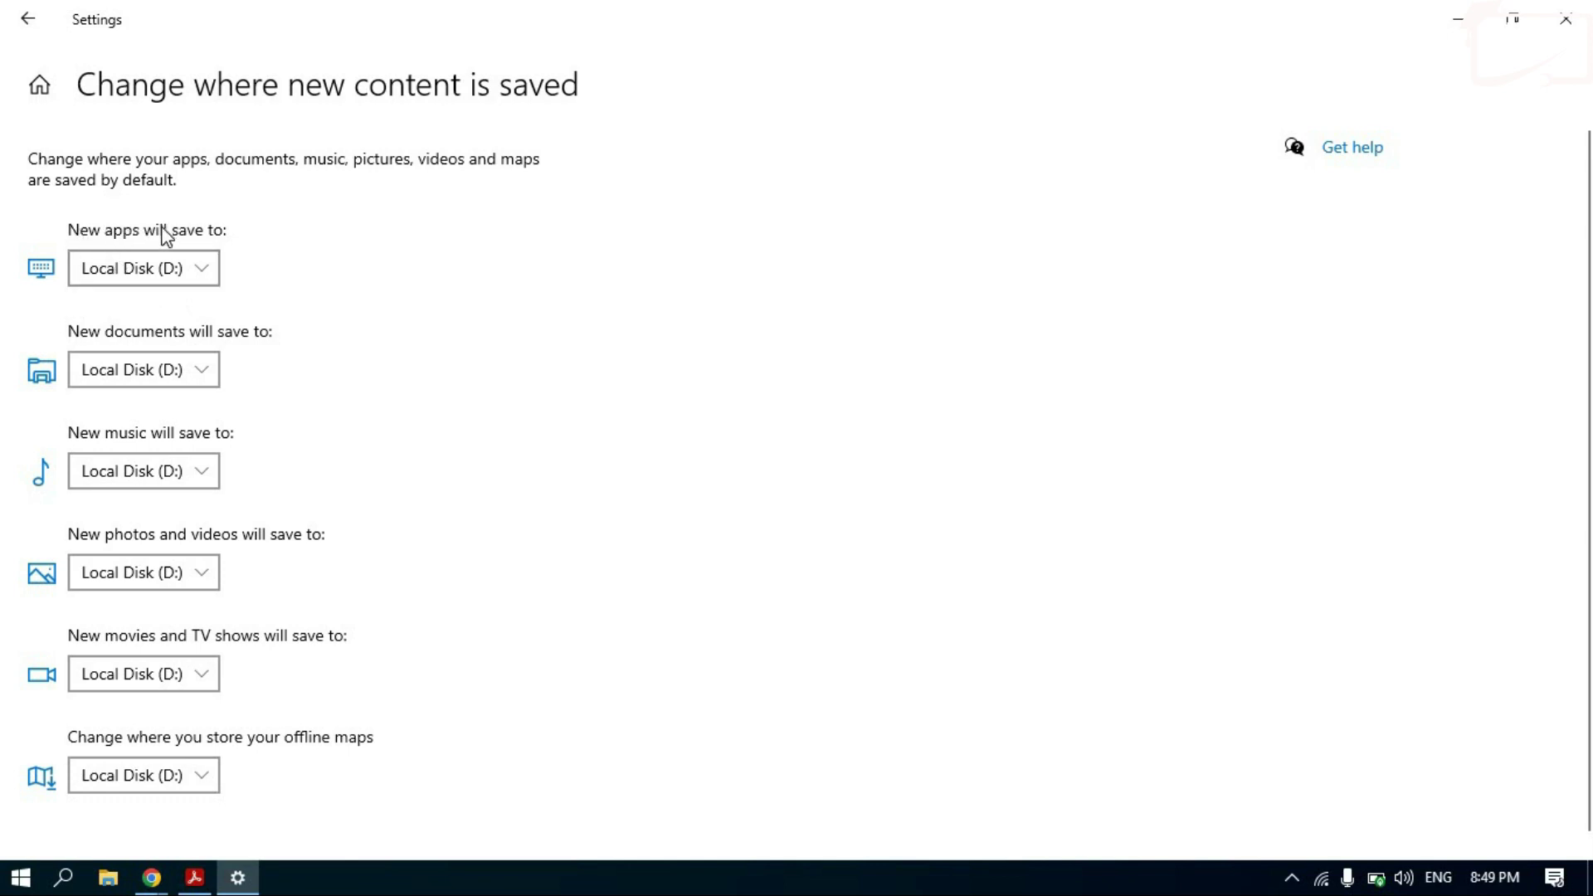
left_click(199, 274)
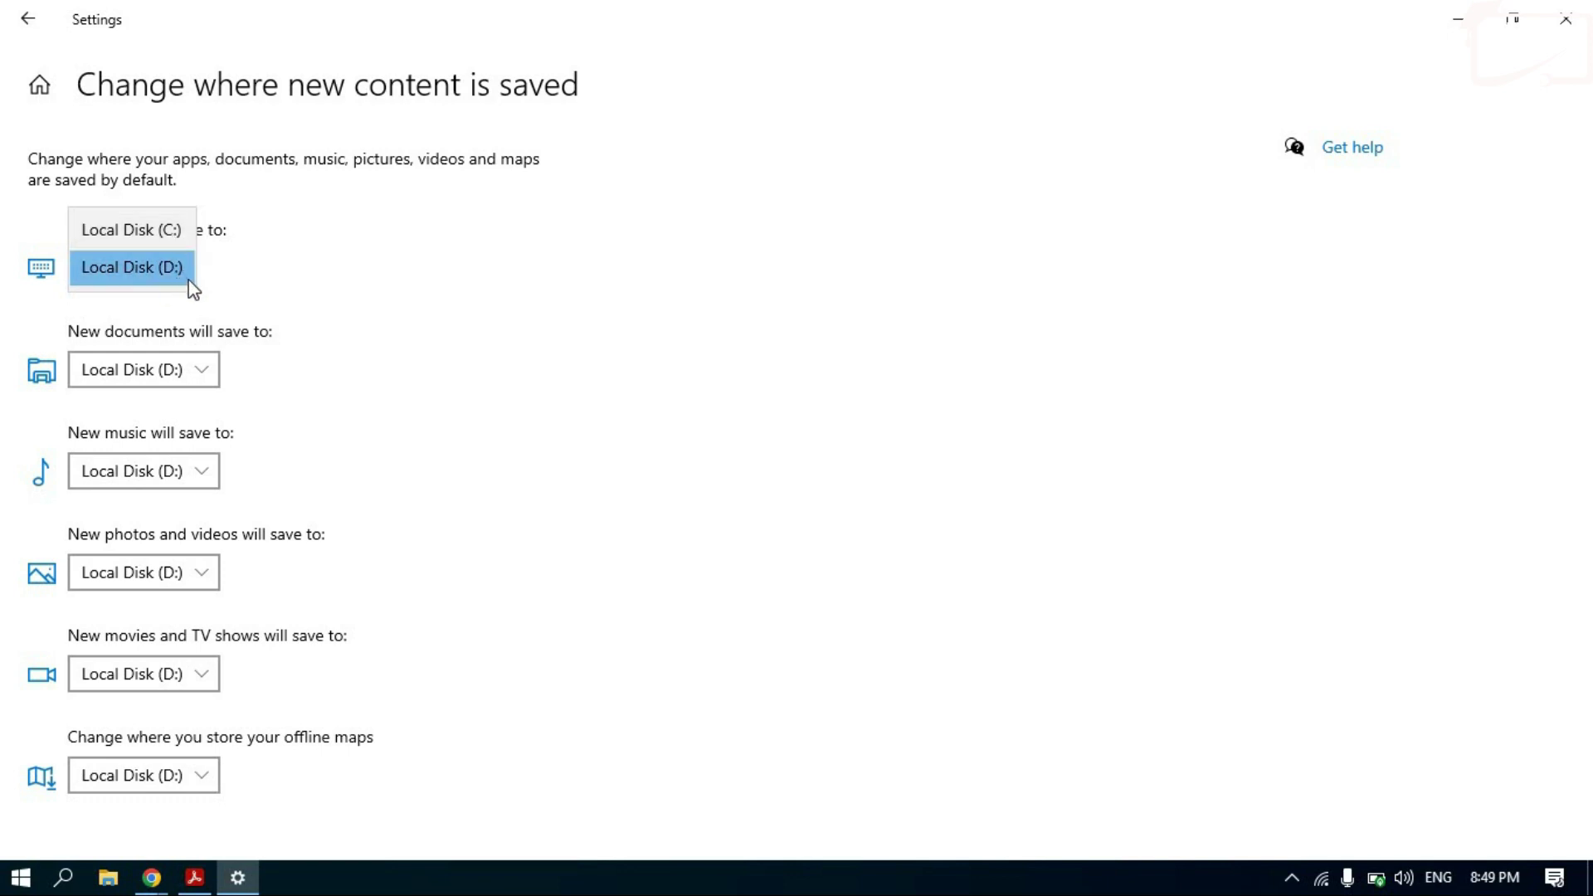
left_click(257, 262)
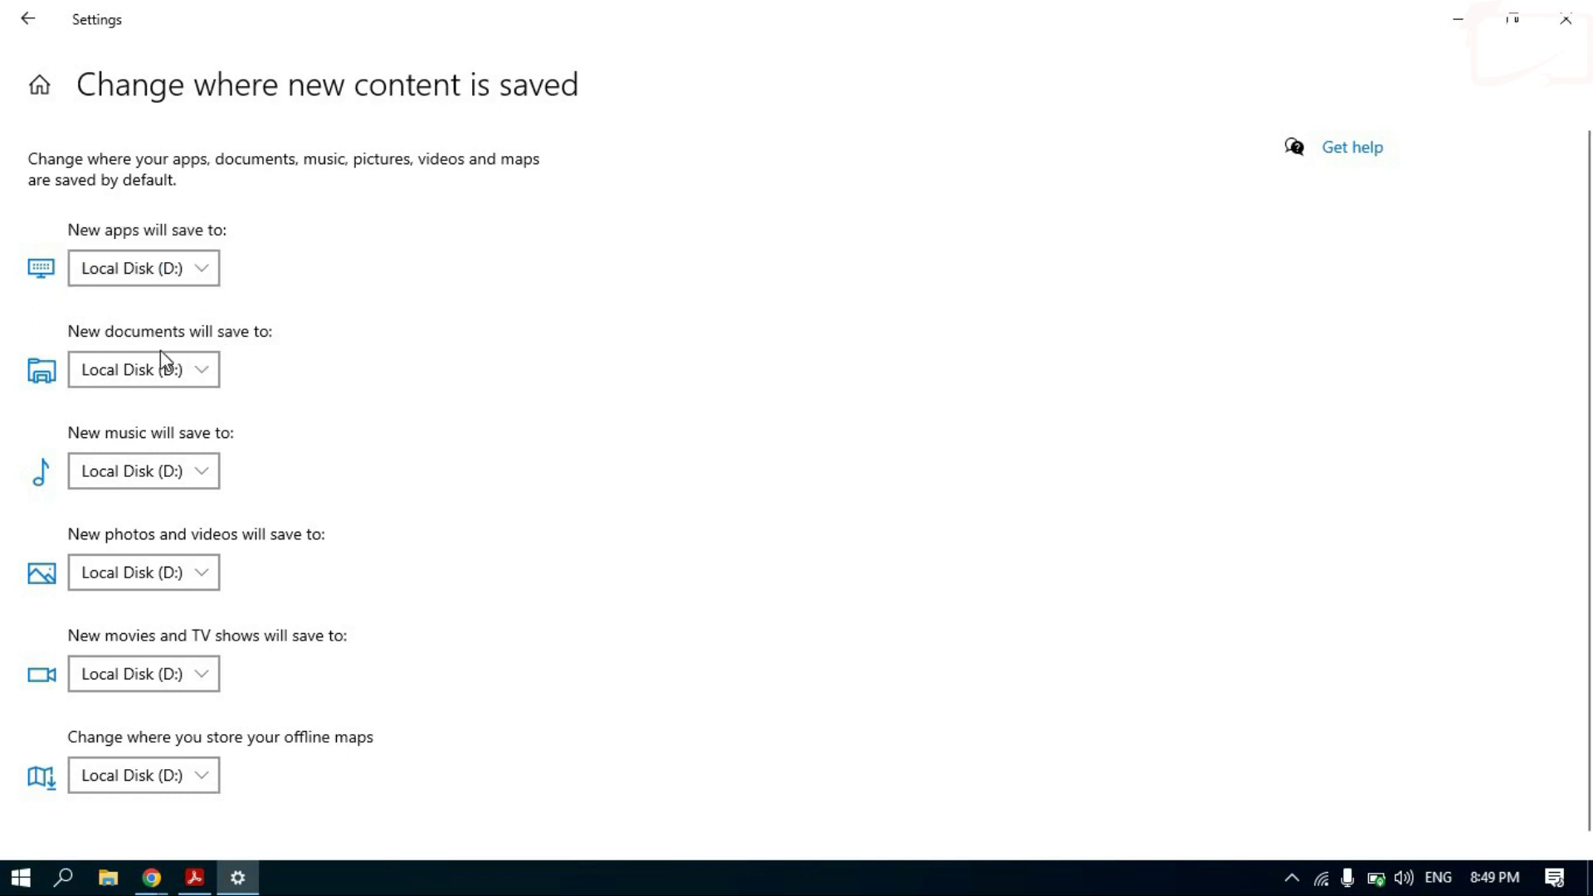
left_click(205, 375)
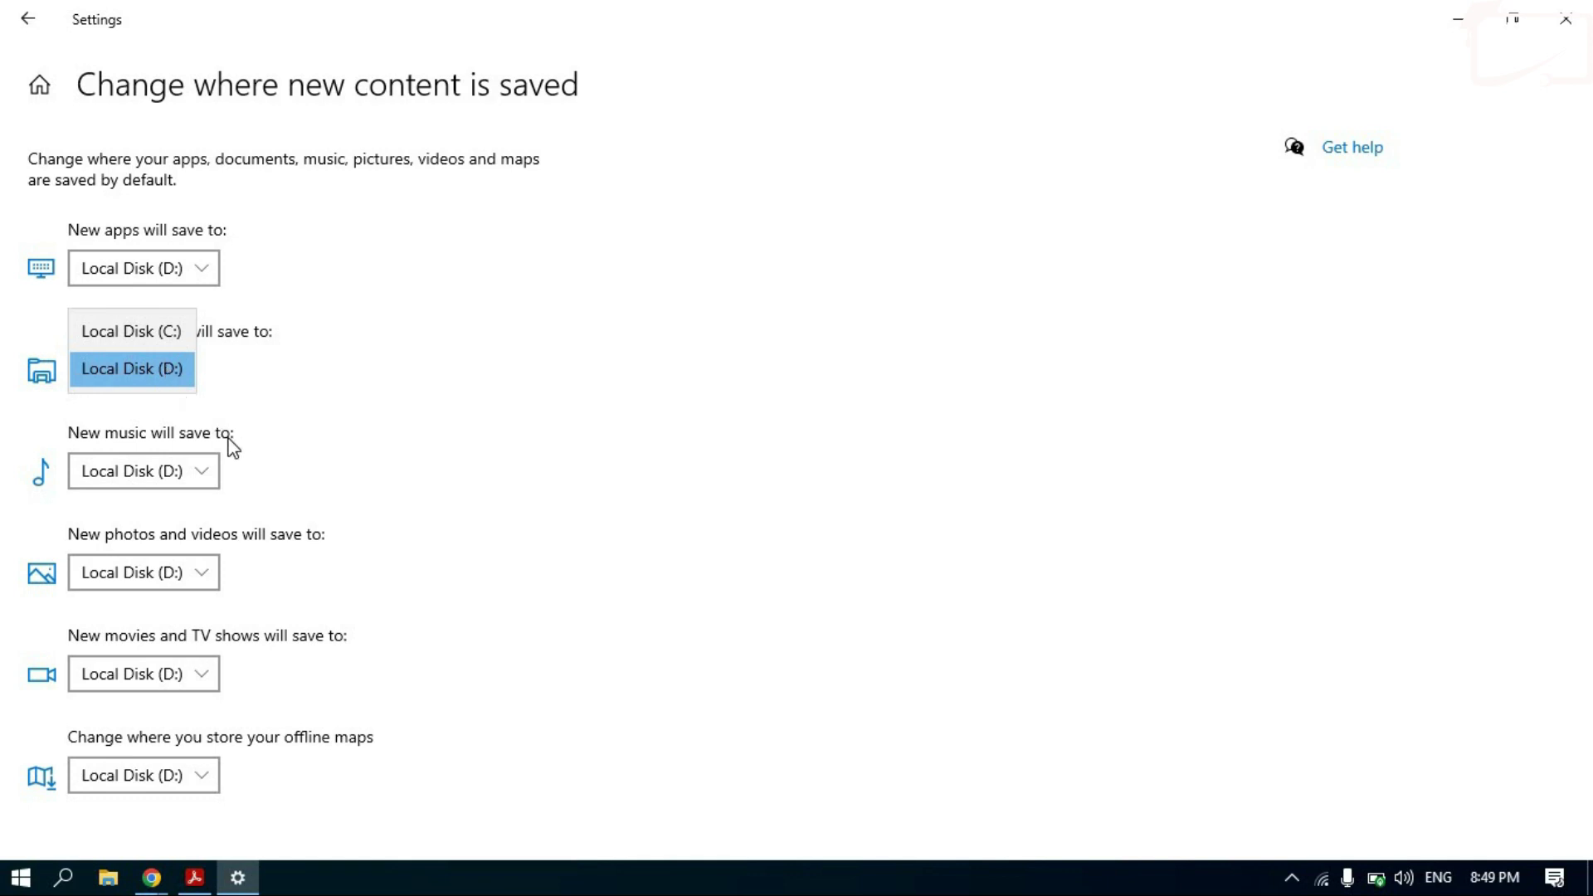
left_click(193, 472)
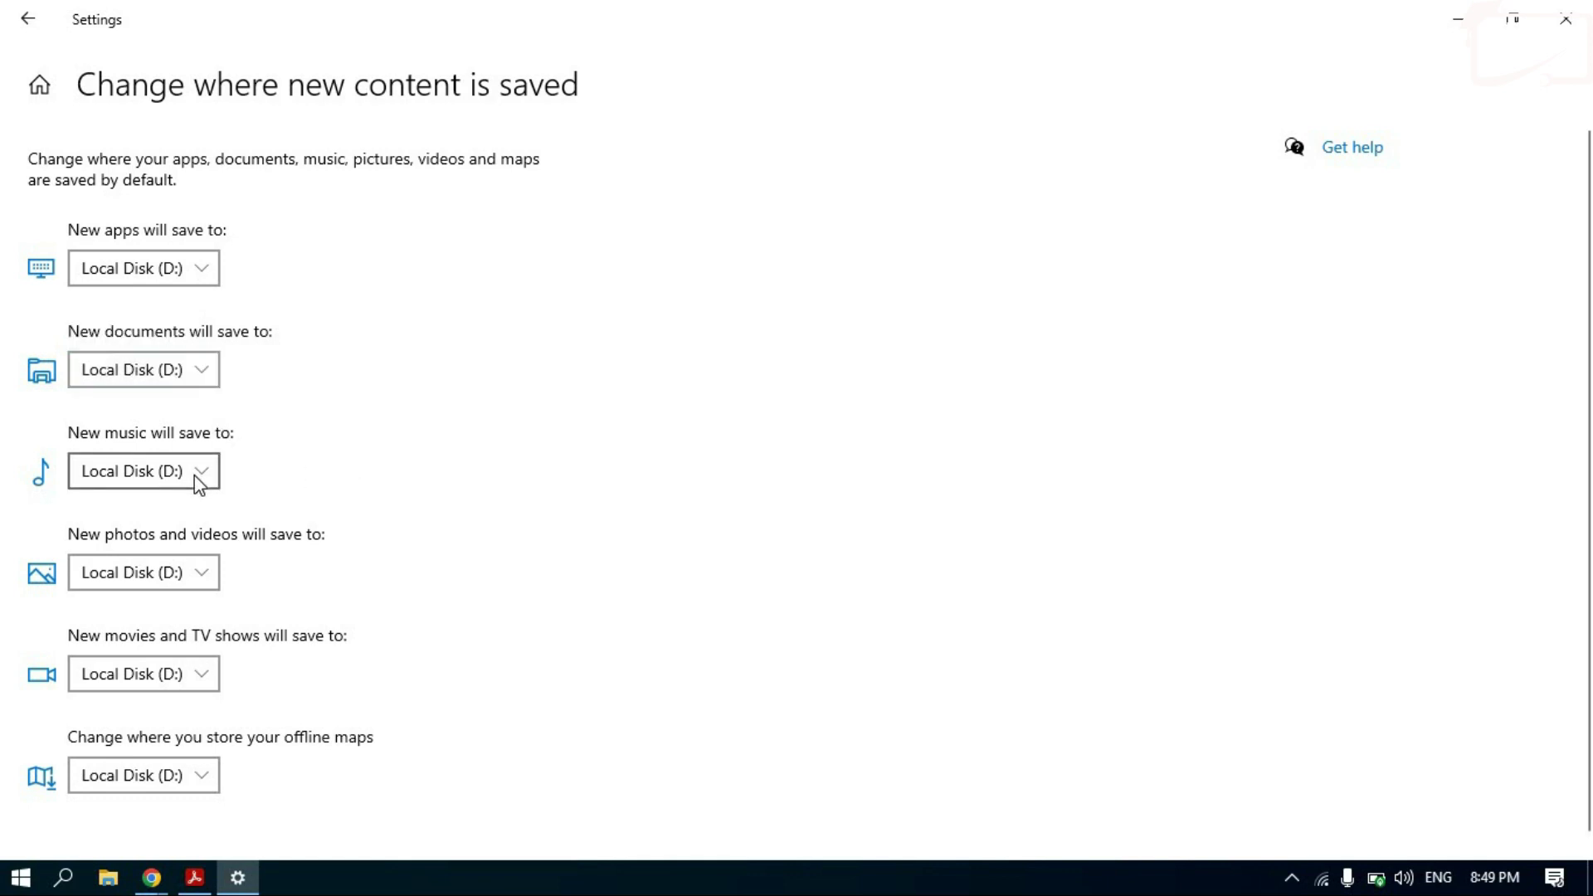
left_click(197, 470)
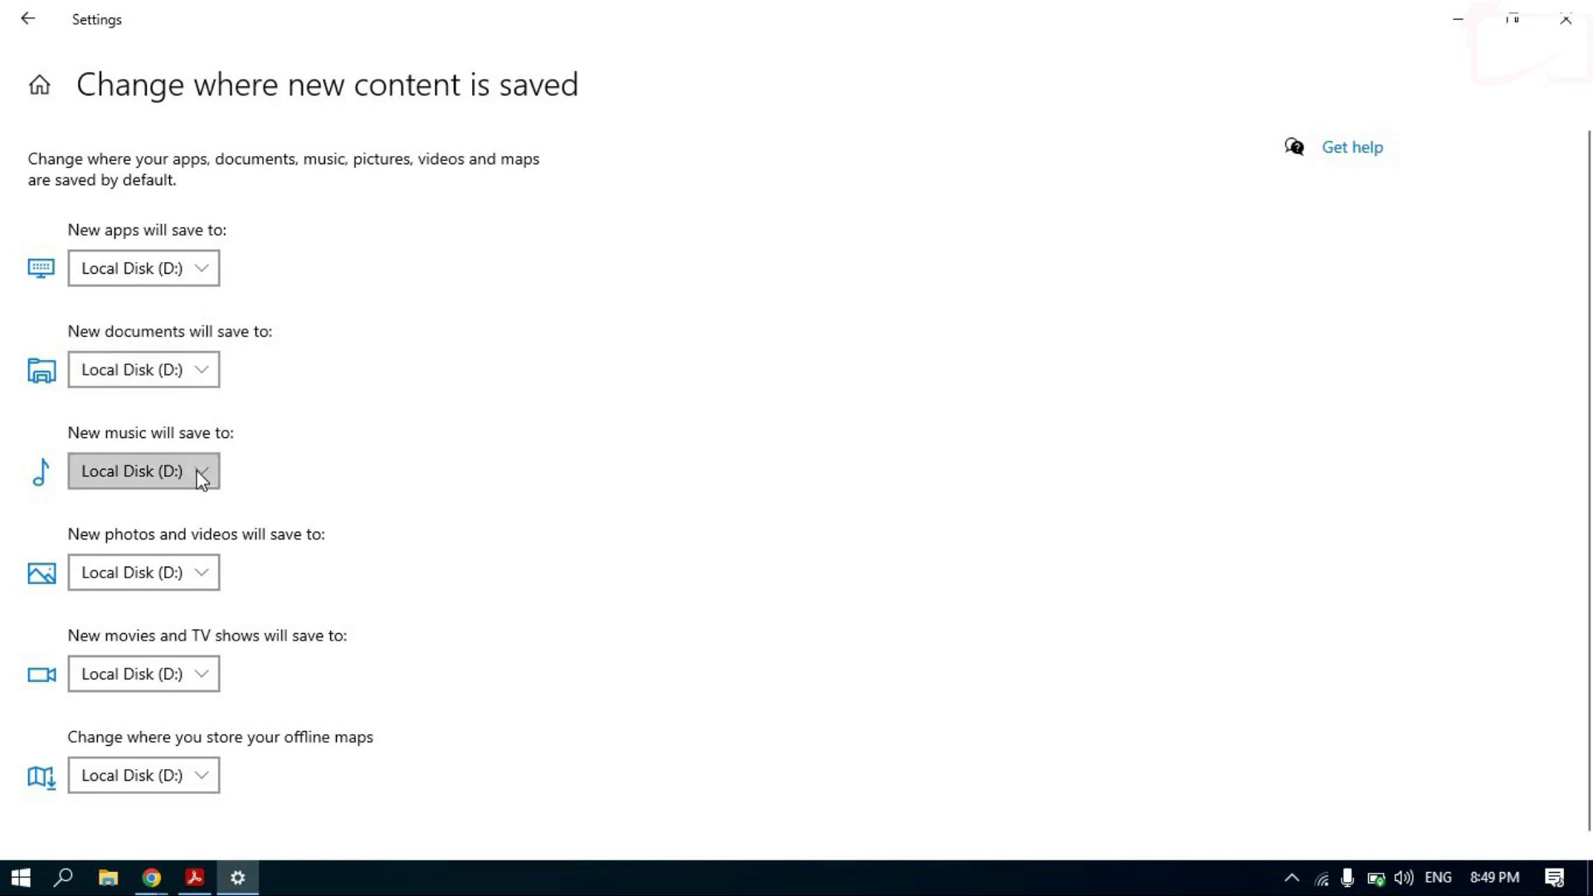
left_click(254, 444)
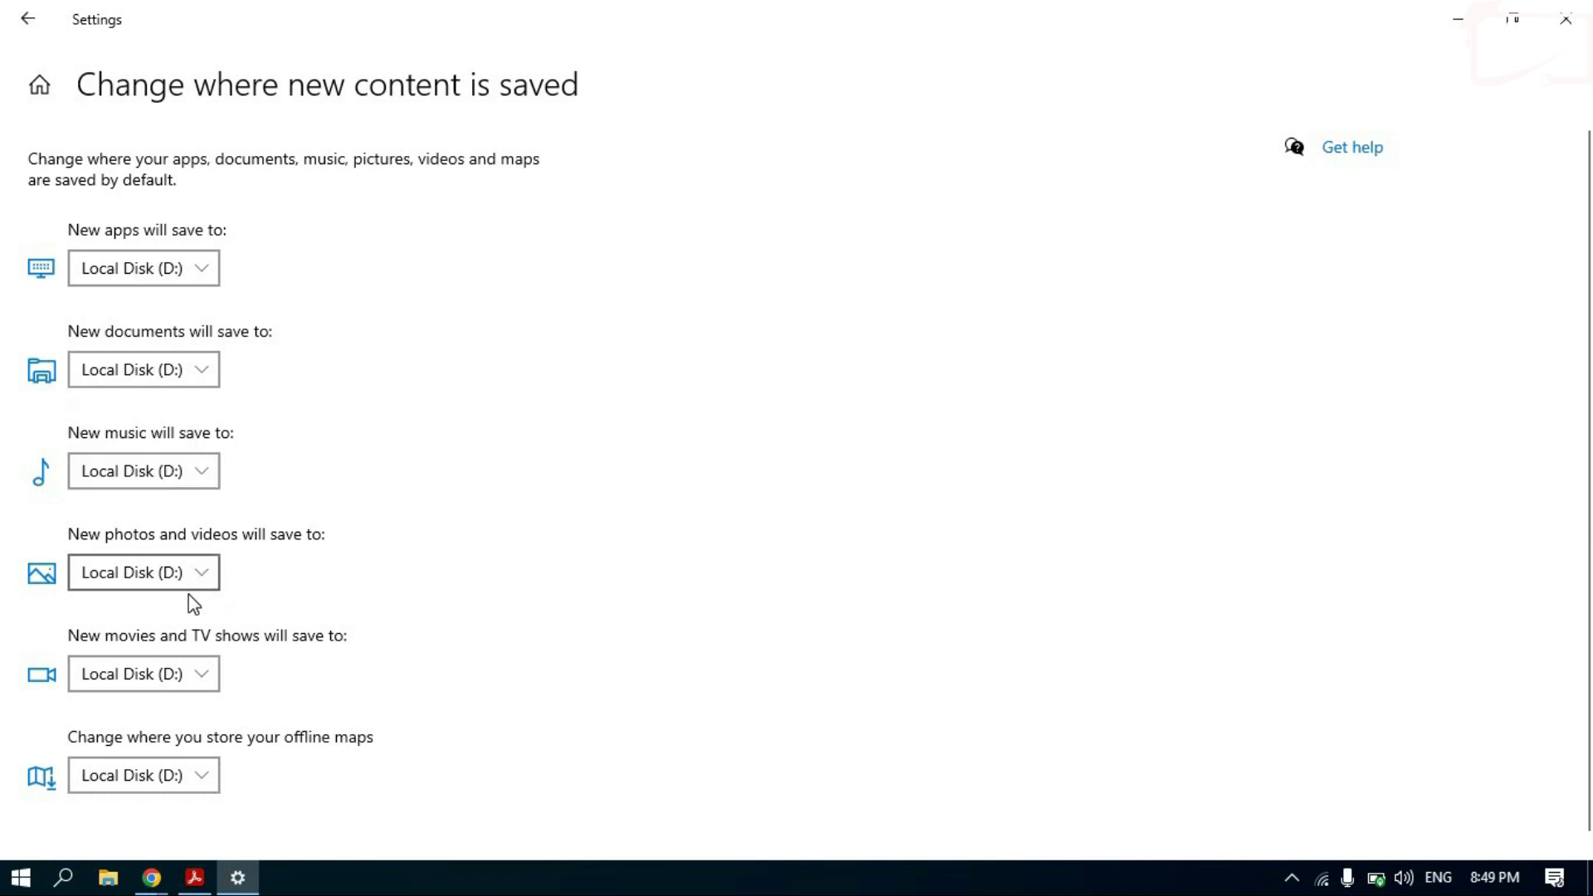
scroll(189, 599, "down", 1)
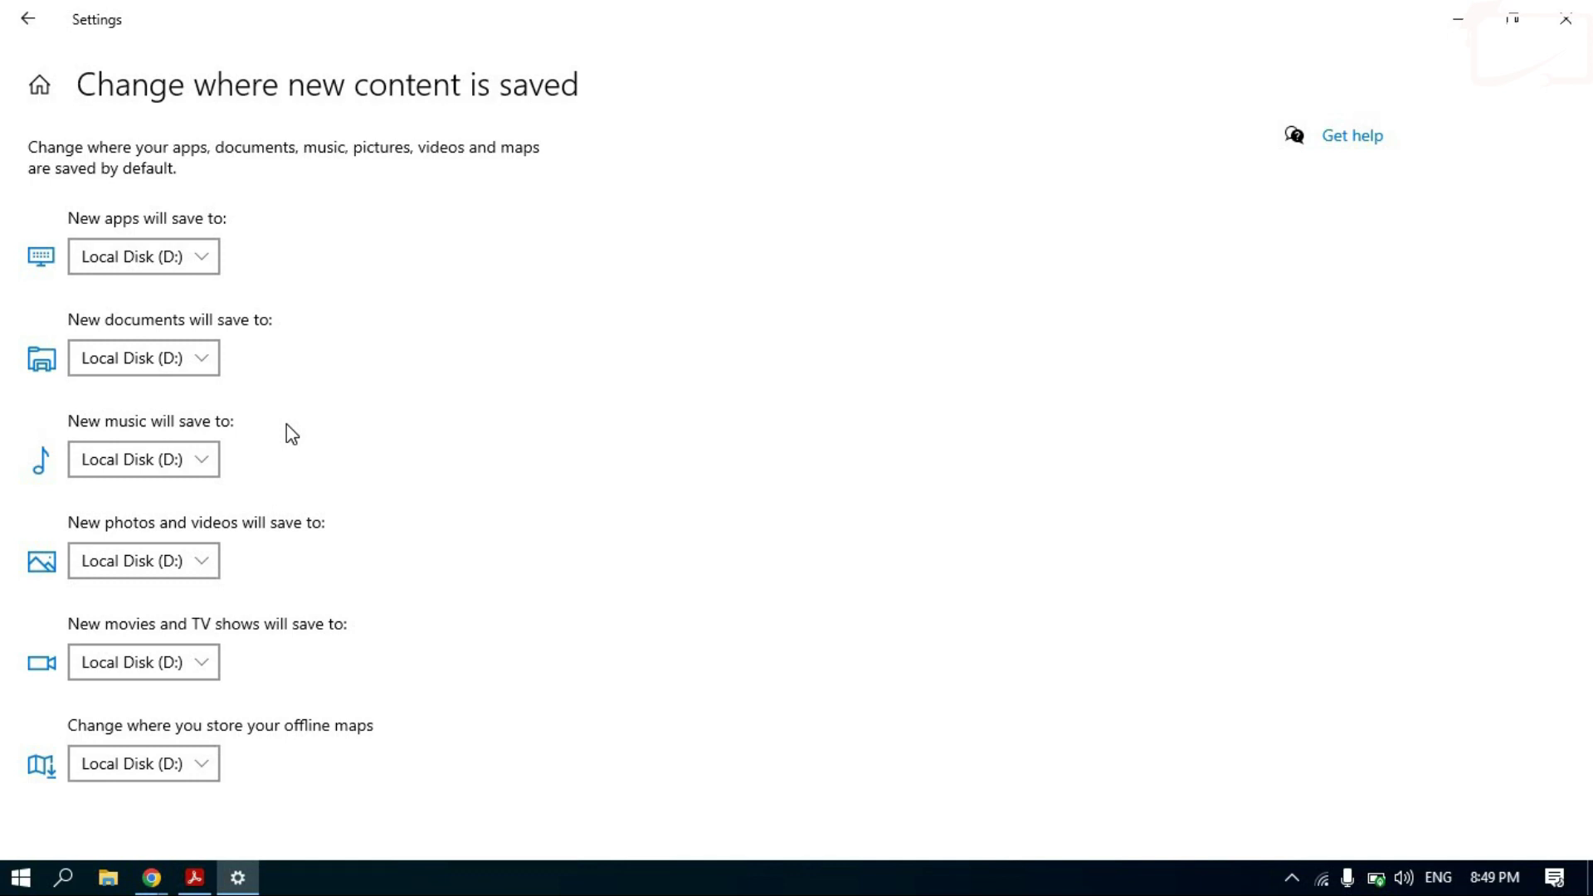
left_click(28, 17)
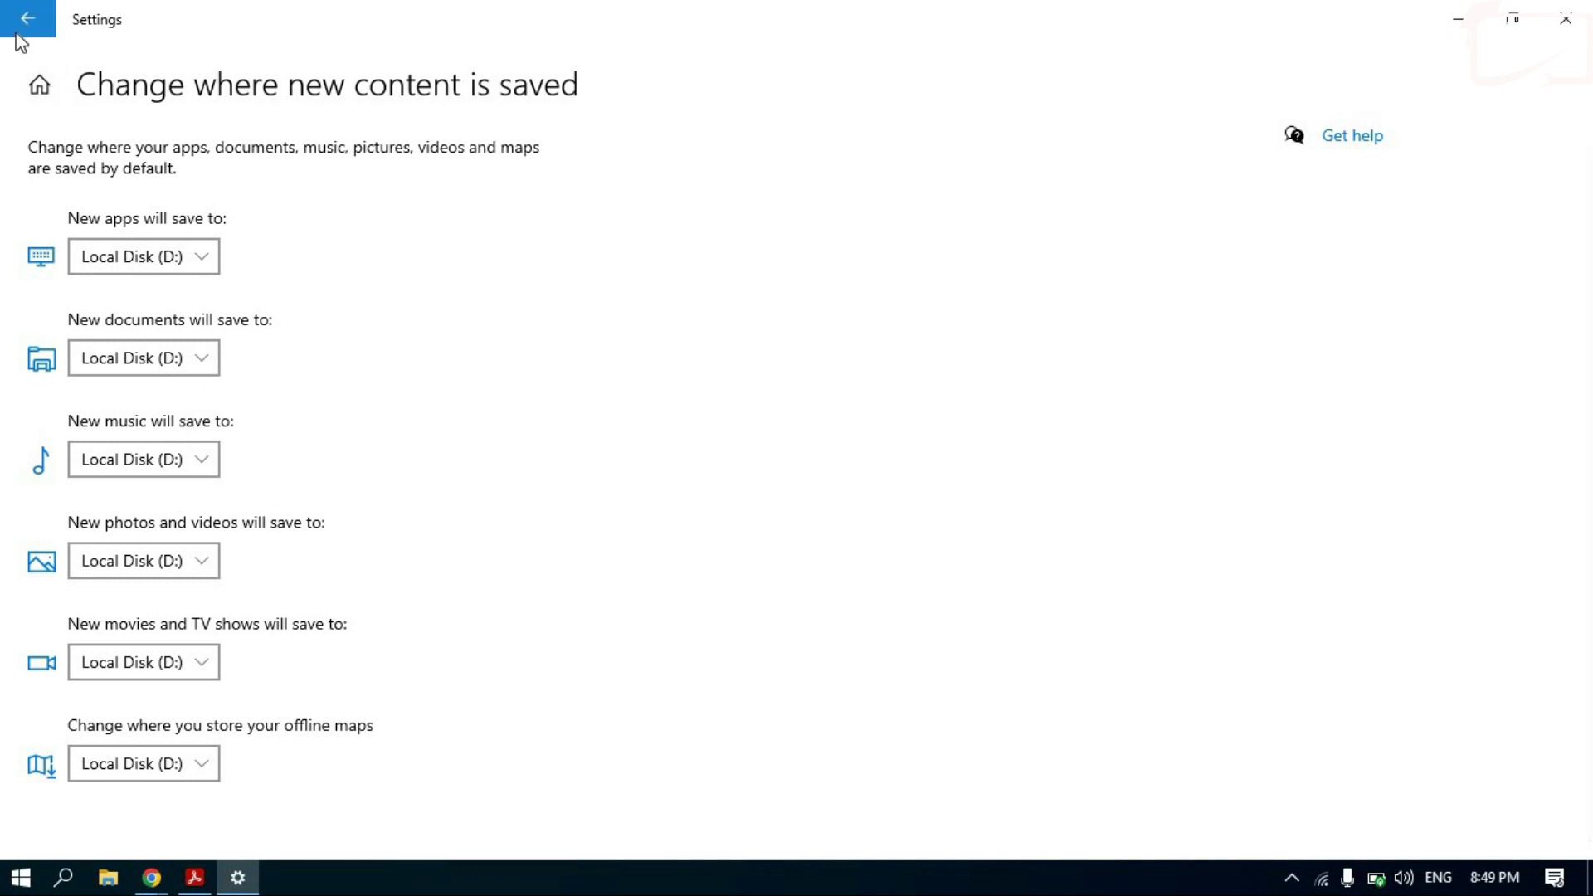
View the Manage Storage Spaces window and the Optimize Drives window from the Storage settings, closing each one.
scroll(510, 442, "down", 12)
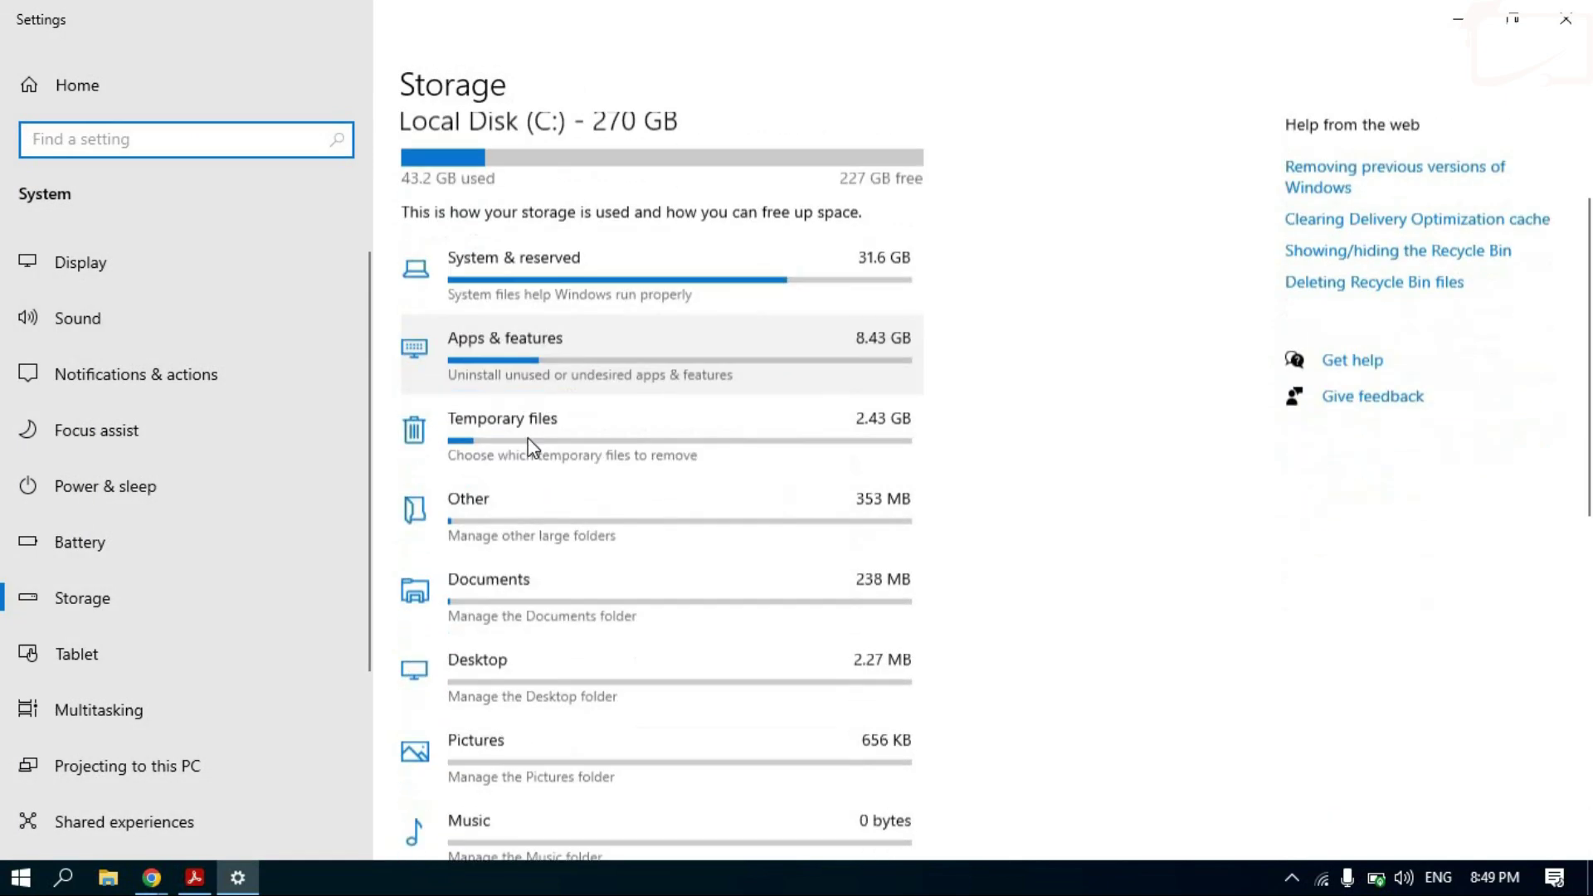
left_click(463, 675)
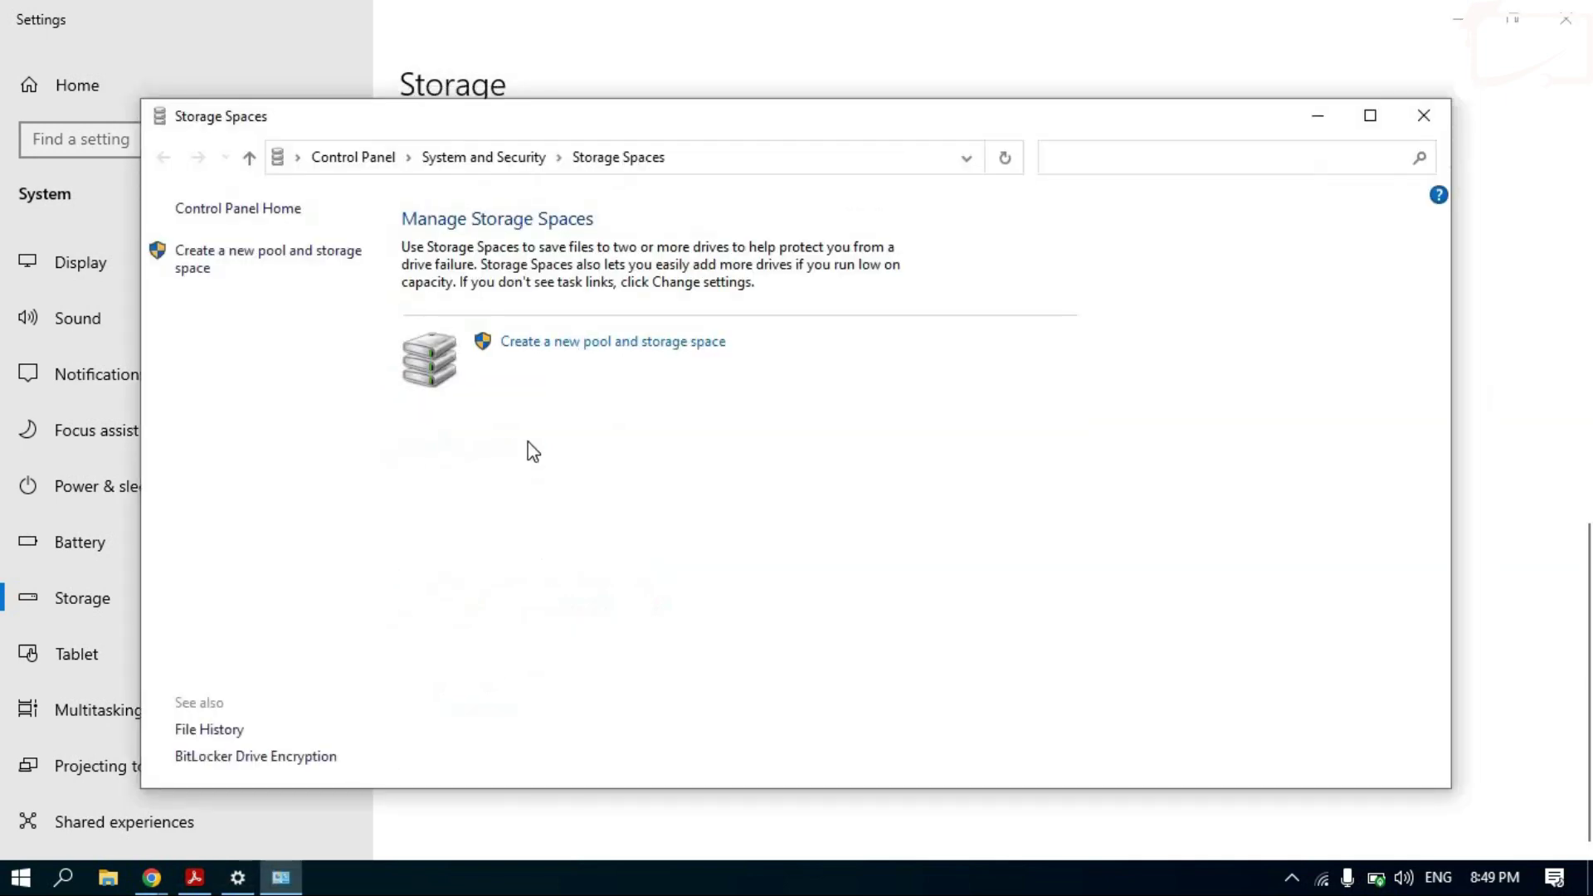
left_click(1424, 116)
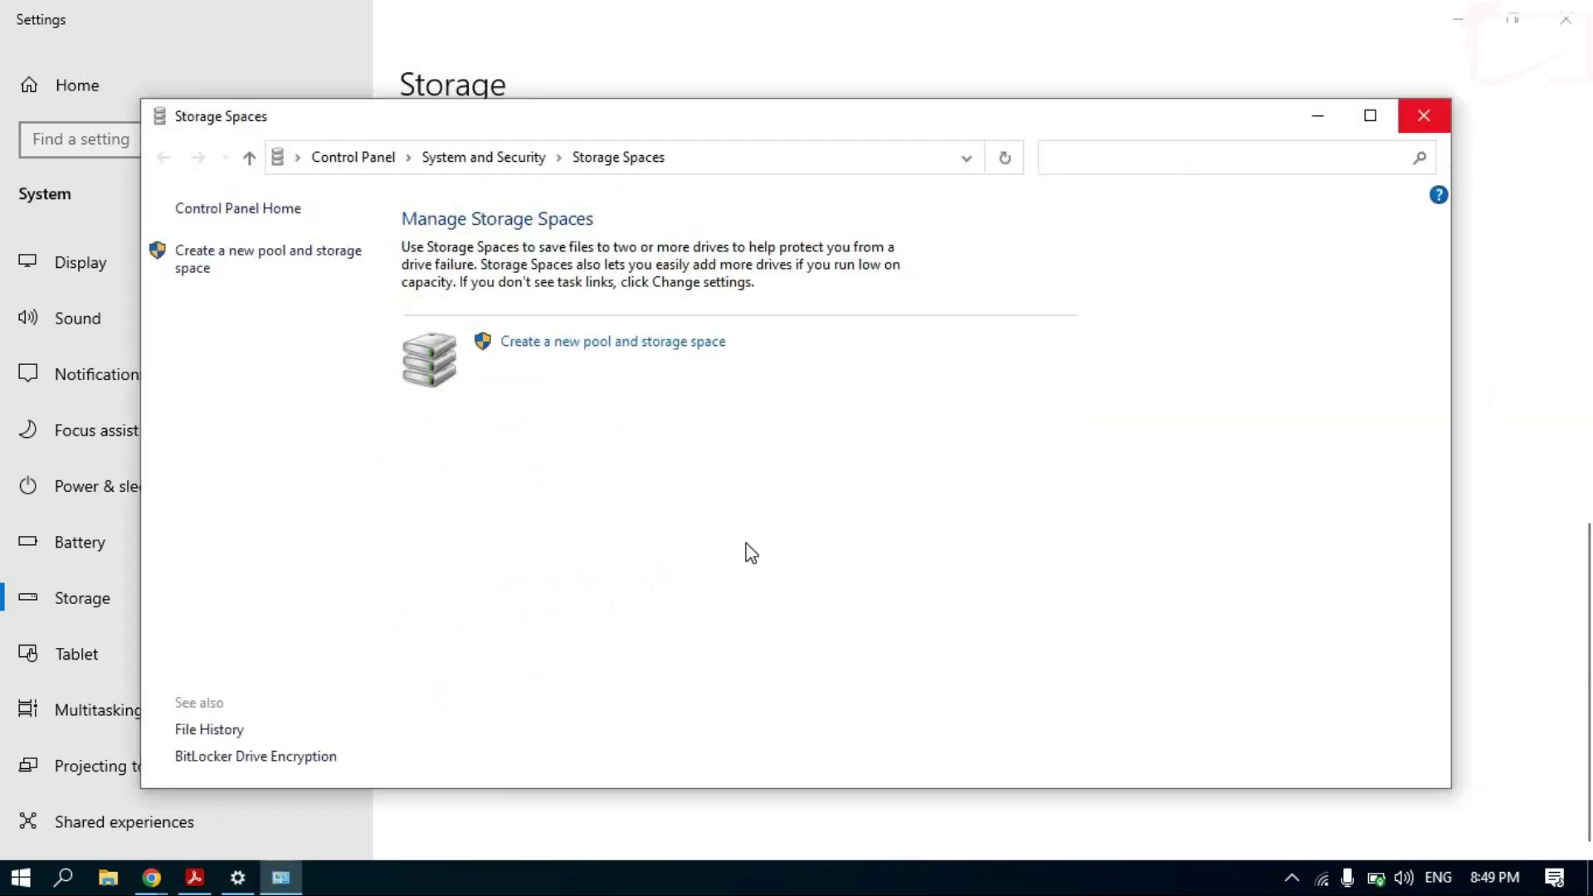
left_click(457, 712)
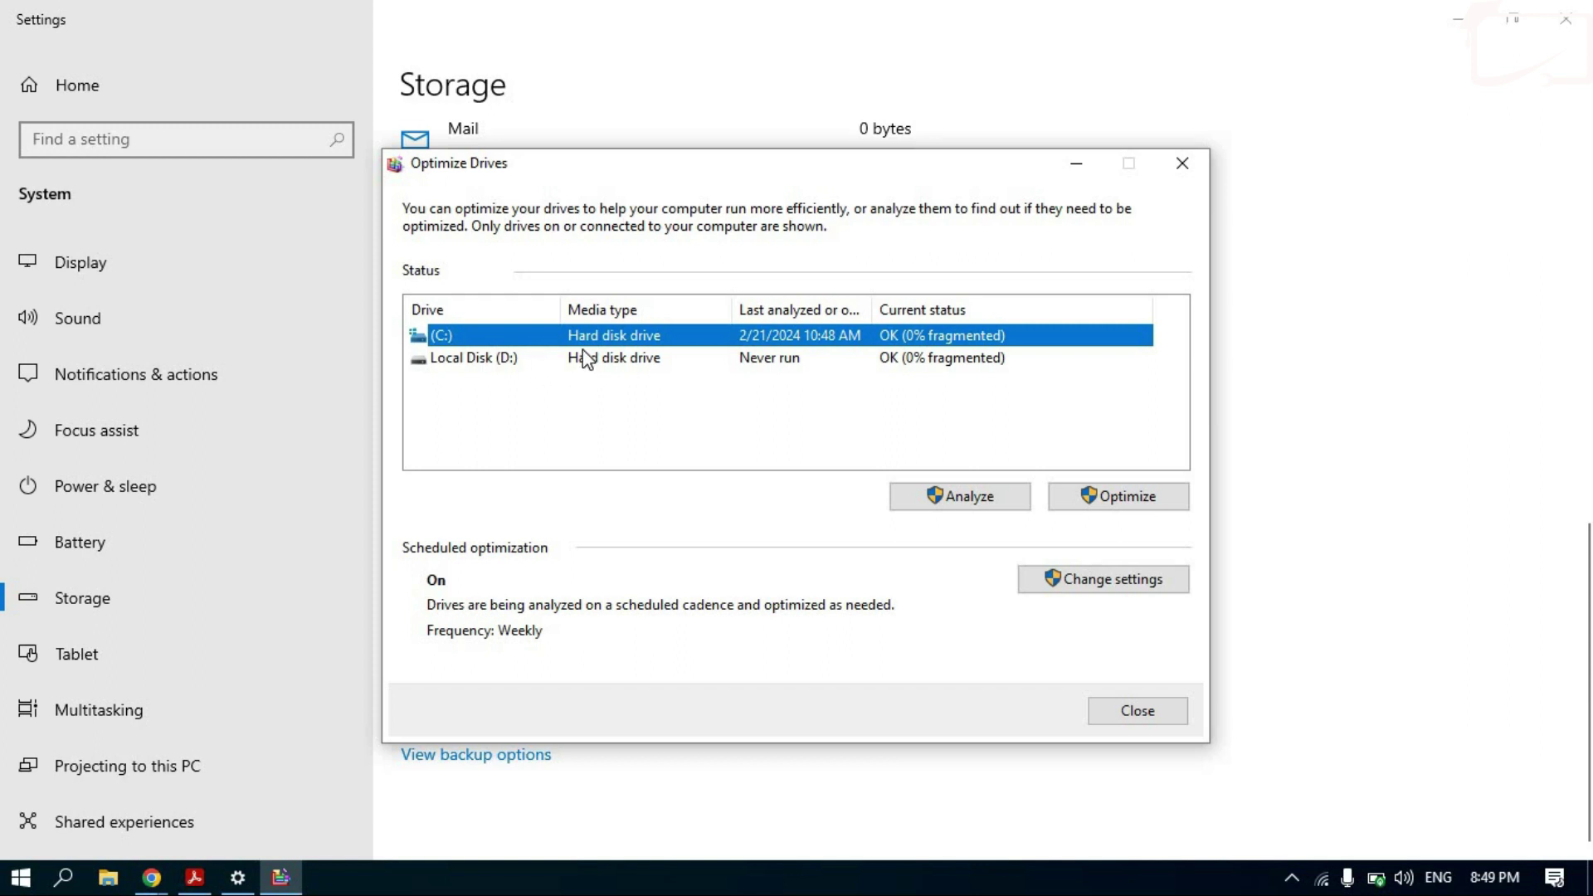
left_click(1183, 163)
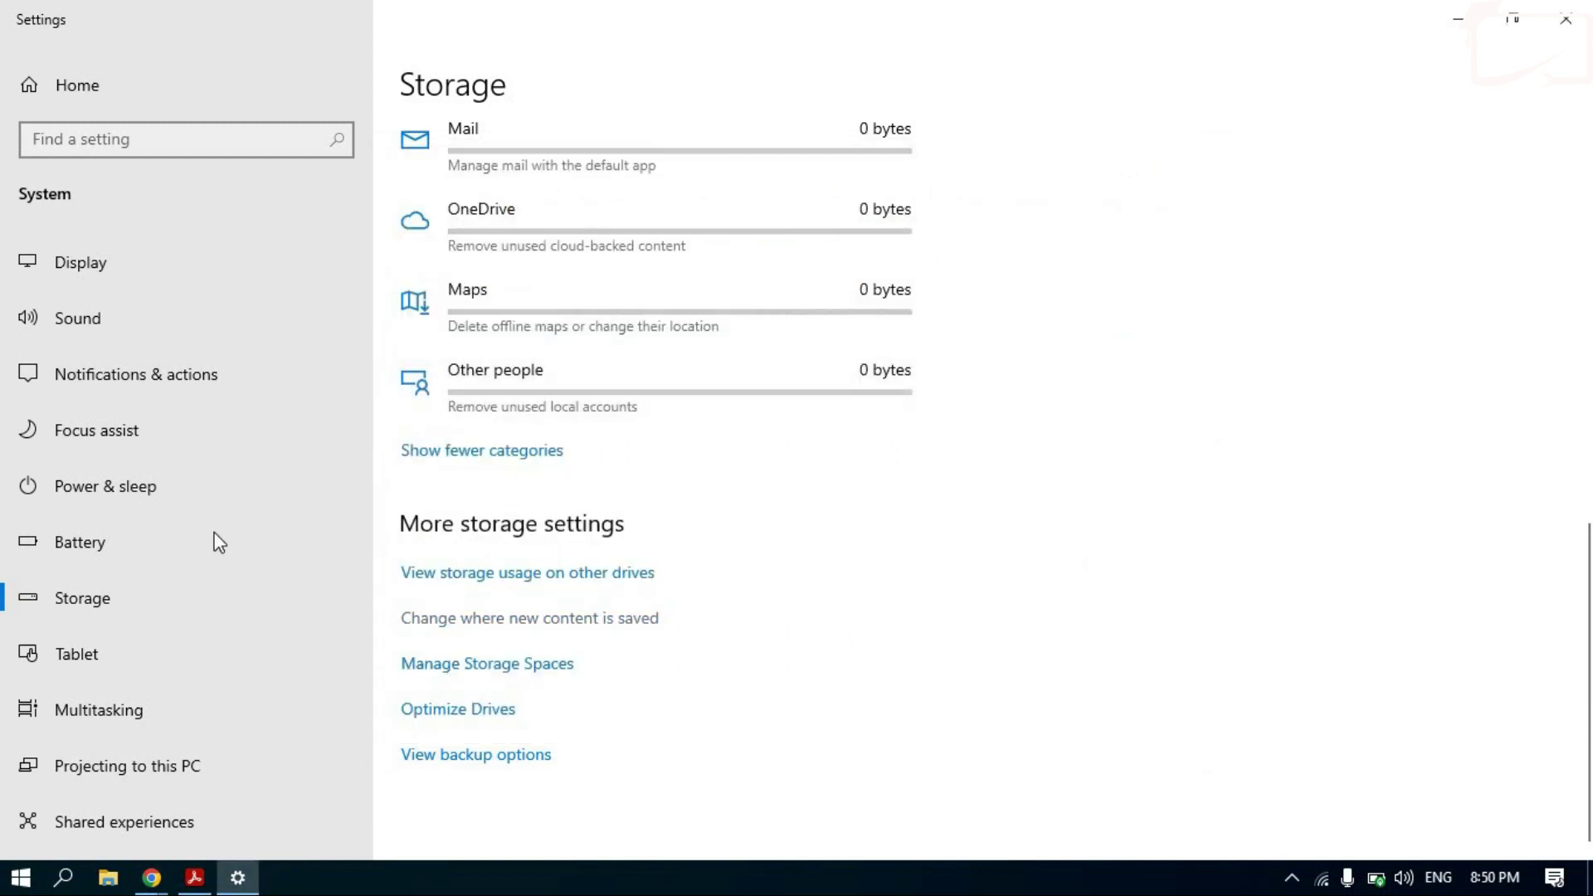
View the Tablet settings and examine the Multitasking options for snap windows, timeline, Alt + Tab and virtual desktops.
left_click(94, 660)
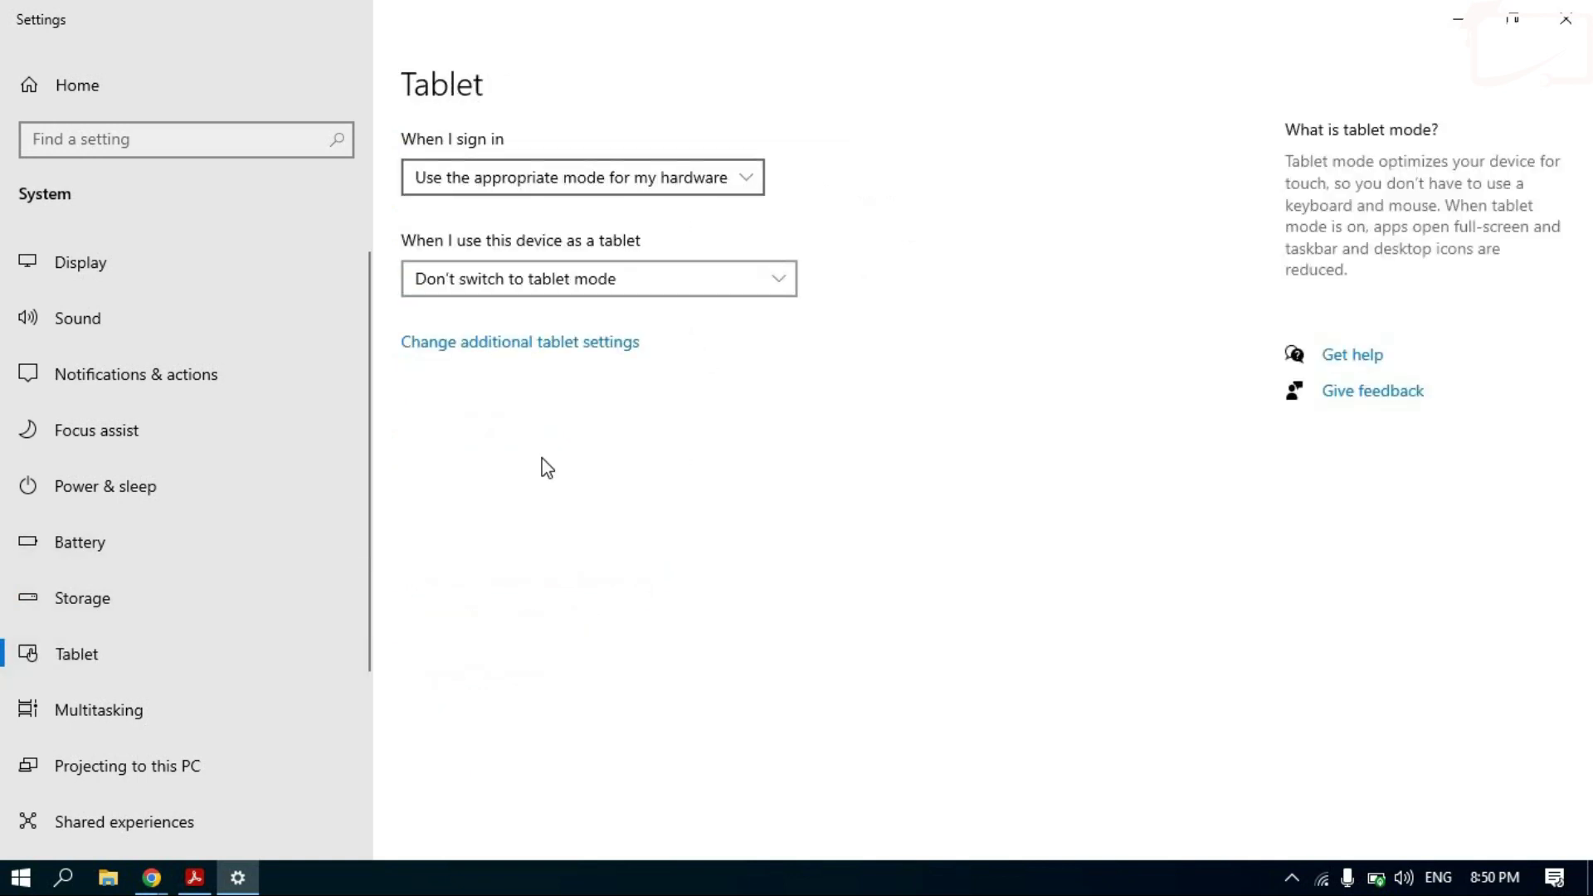
left_click(142, 712)
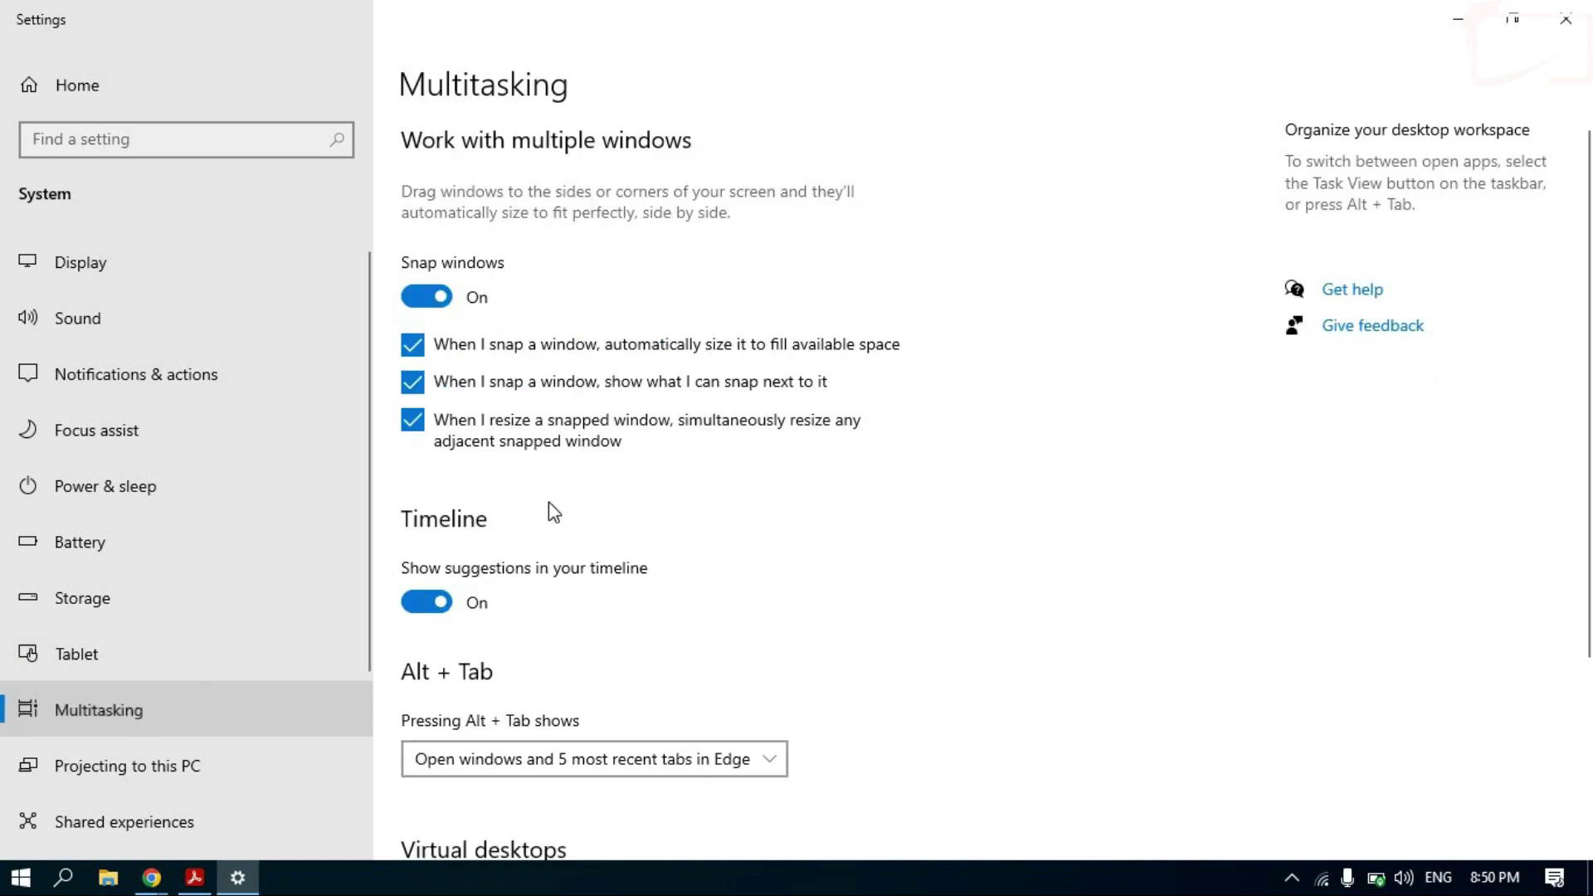
scroll(660, 483, "down", 3)
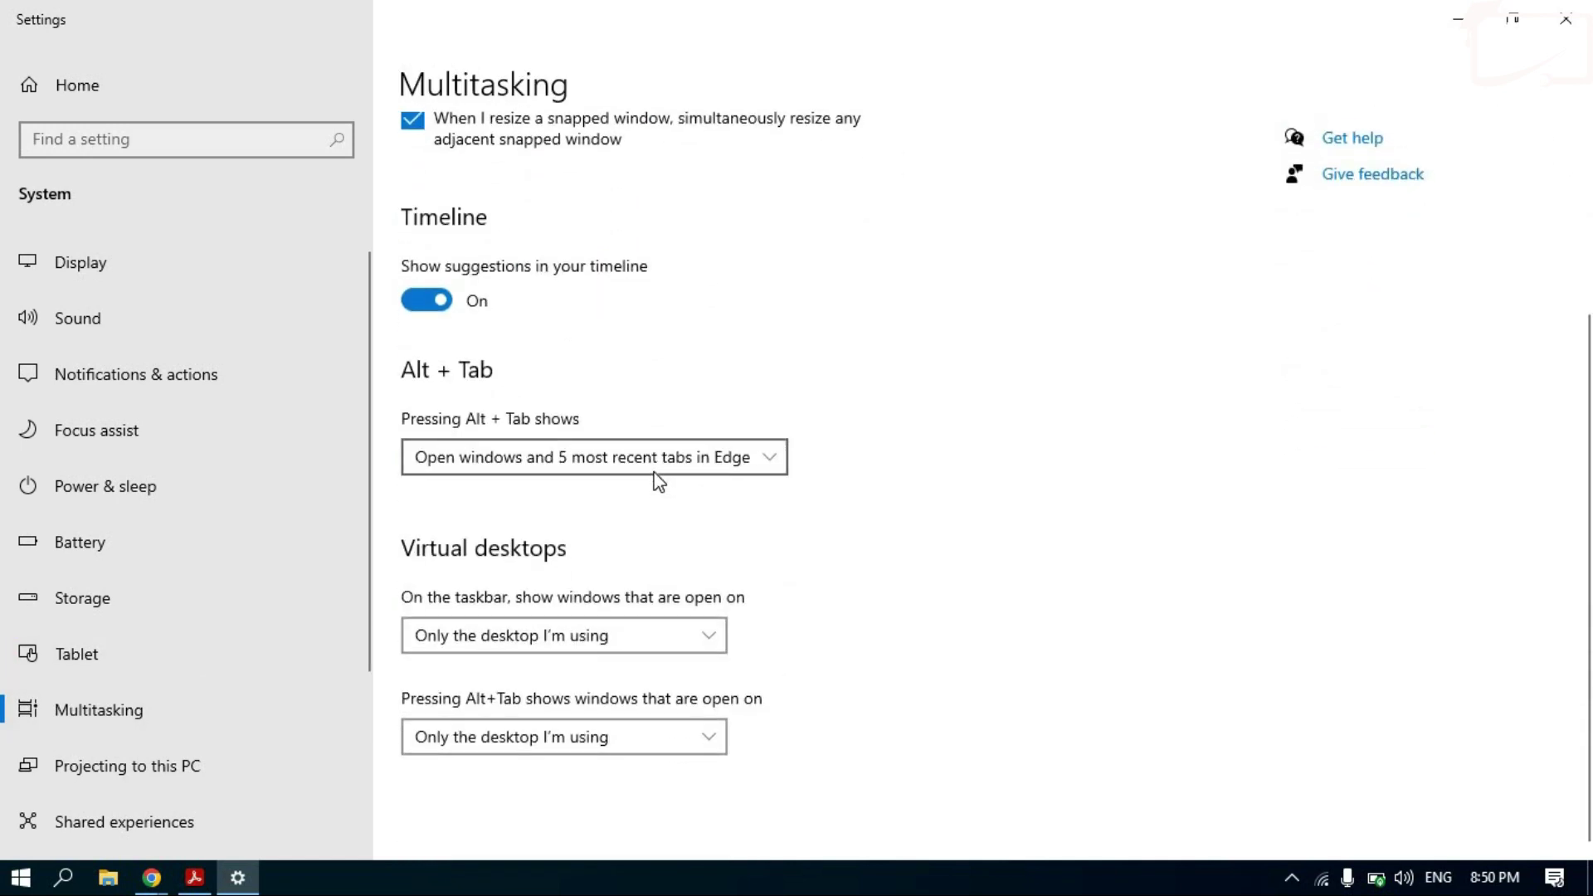
scroll(421, 663, "up", 1)
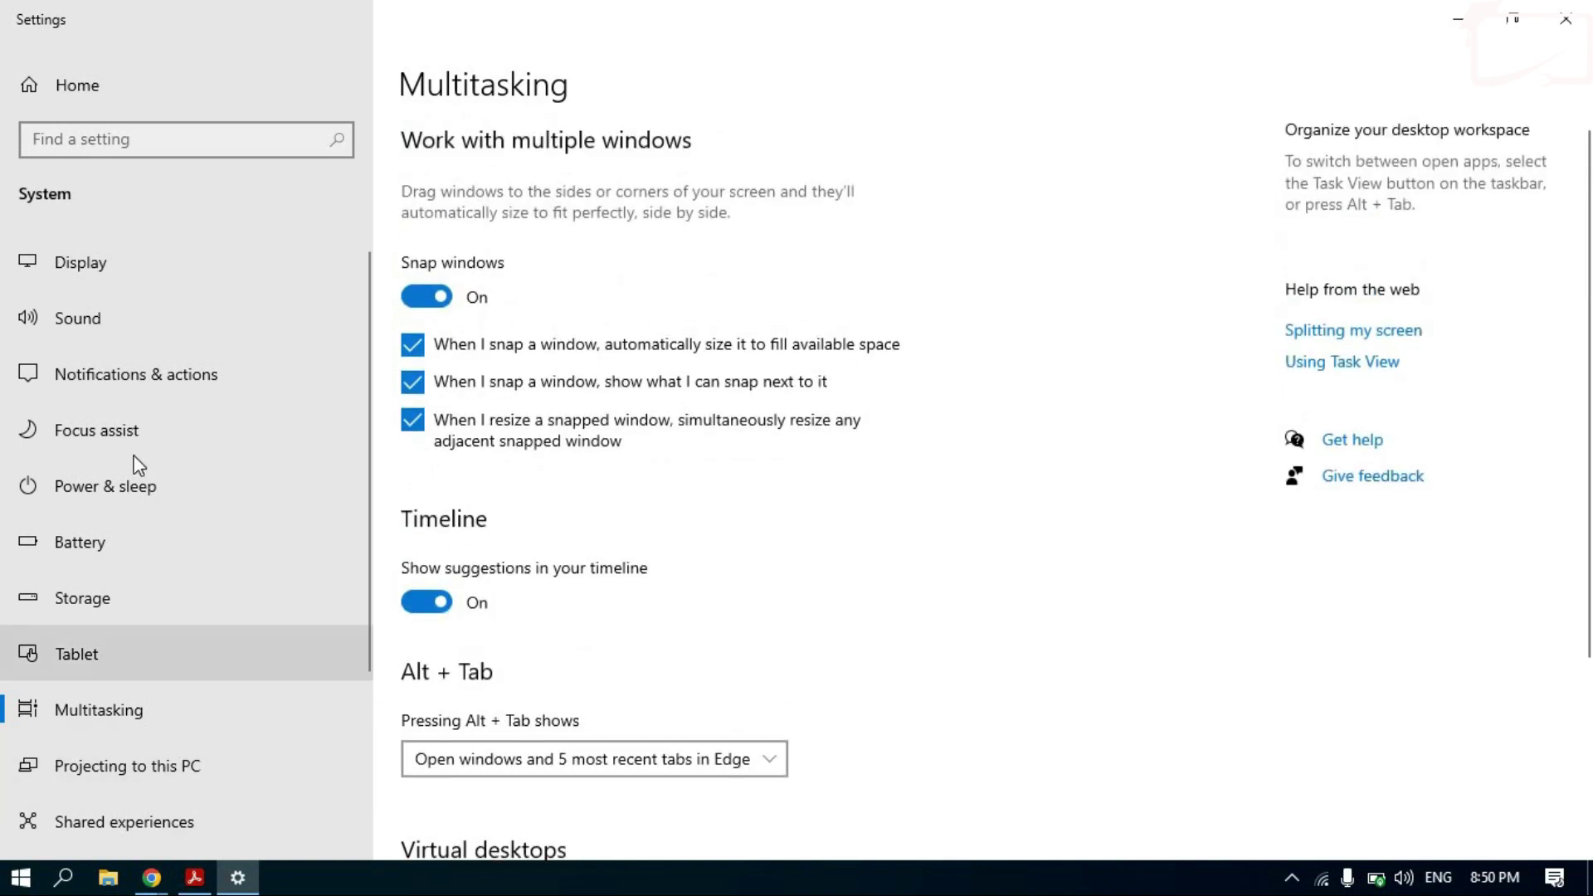
Open the Sound settings and go from there to the related Bluetooth & other devices page.
left_click(147, 371)
left_click(92, 317)
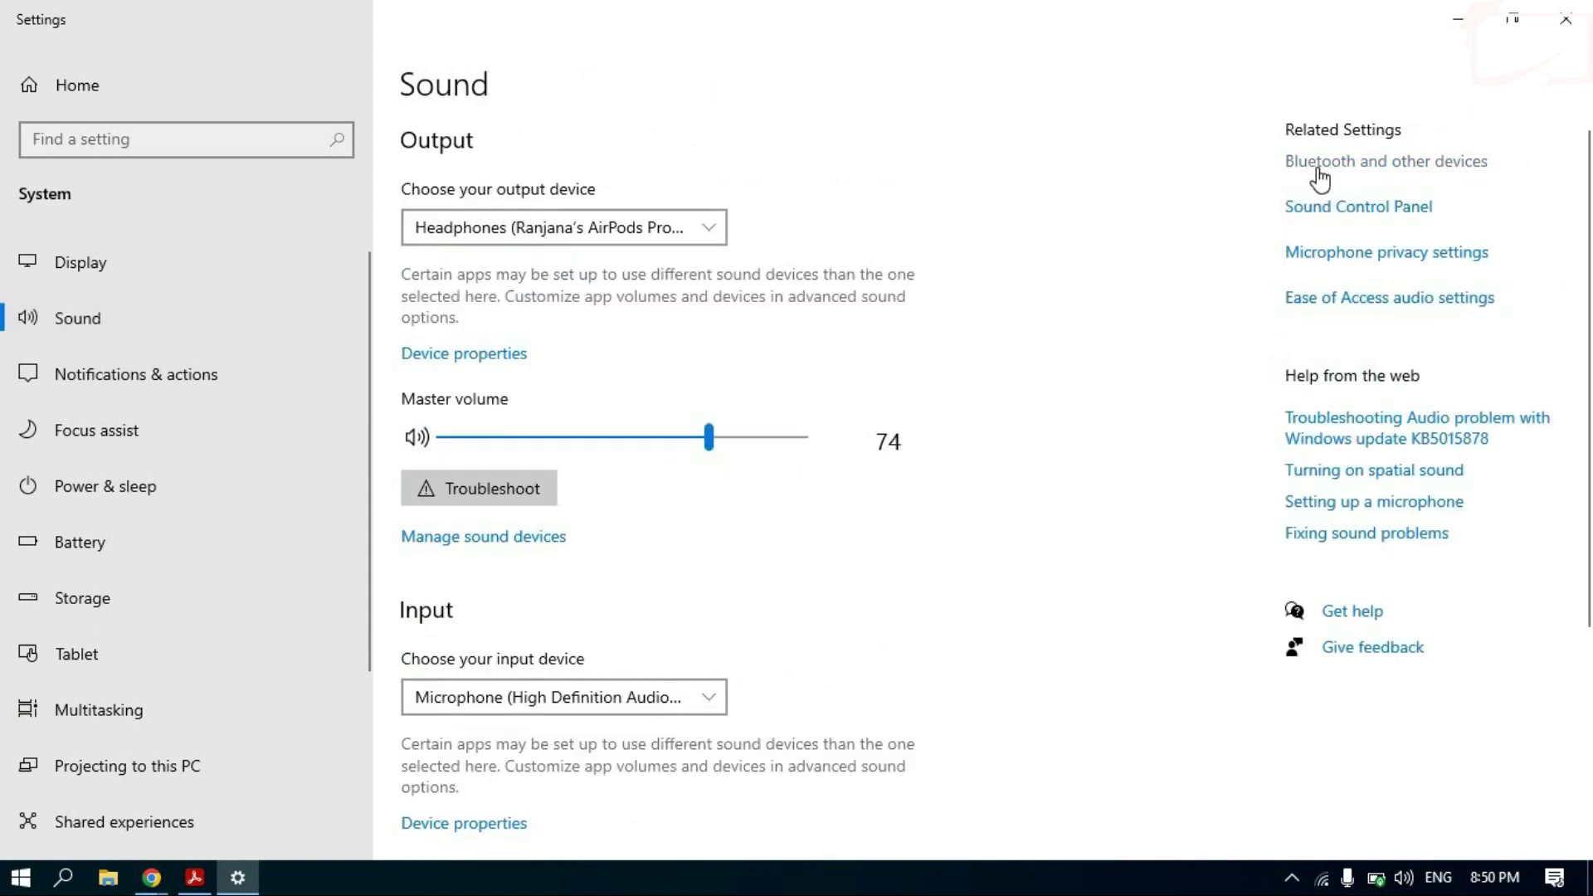
left_click(1419, 163)
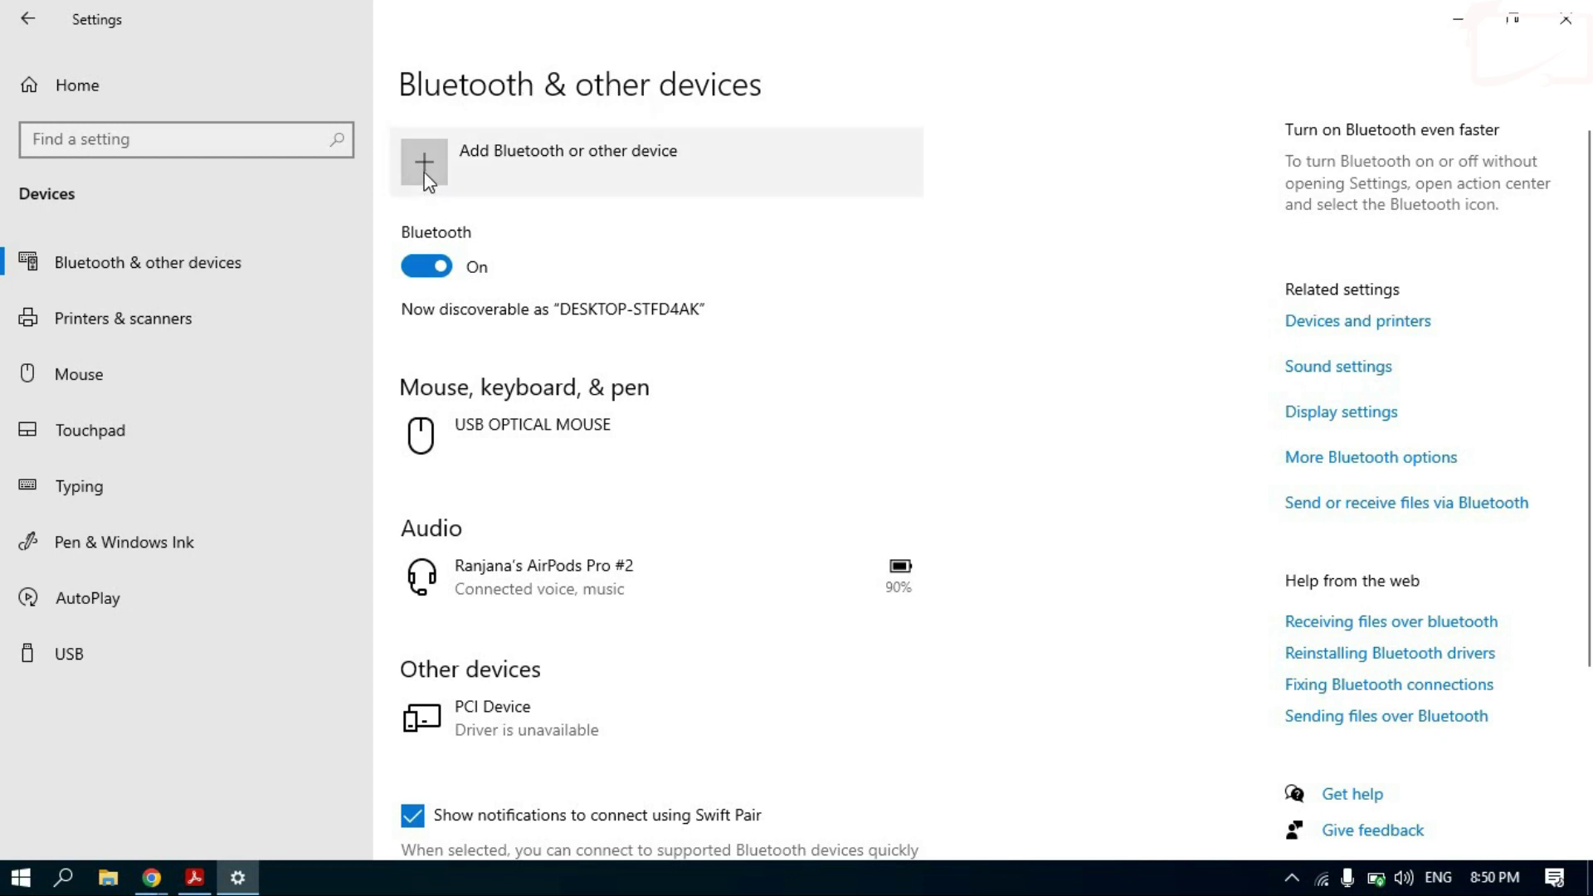
View the device types for adding a Bluetooth or other device and the Bluetooth search, closing both without adding anything.
left_click(556, 177)
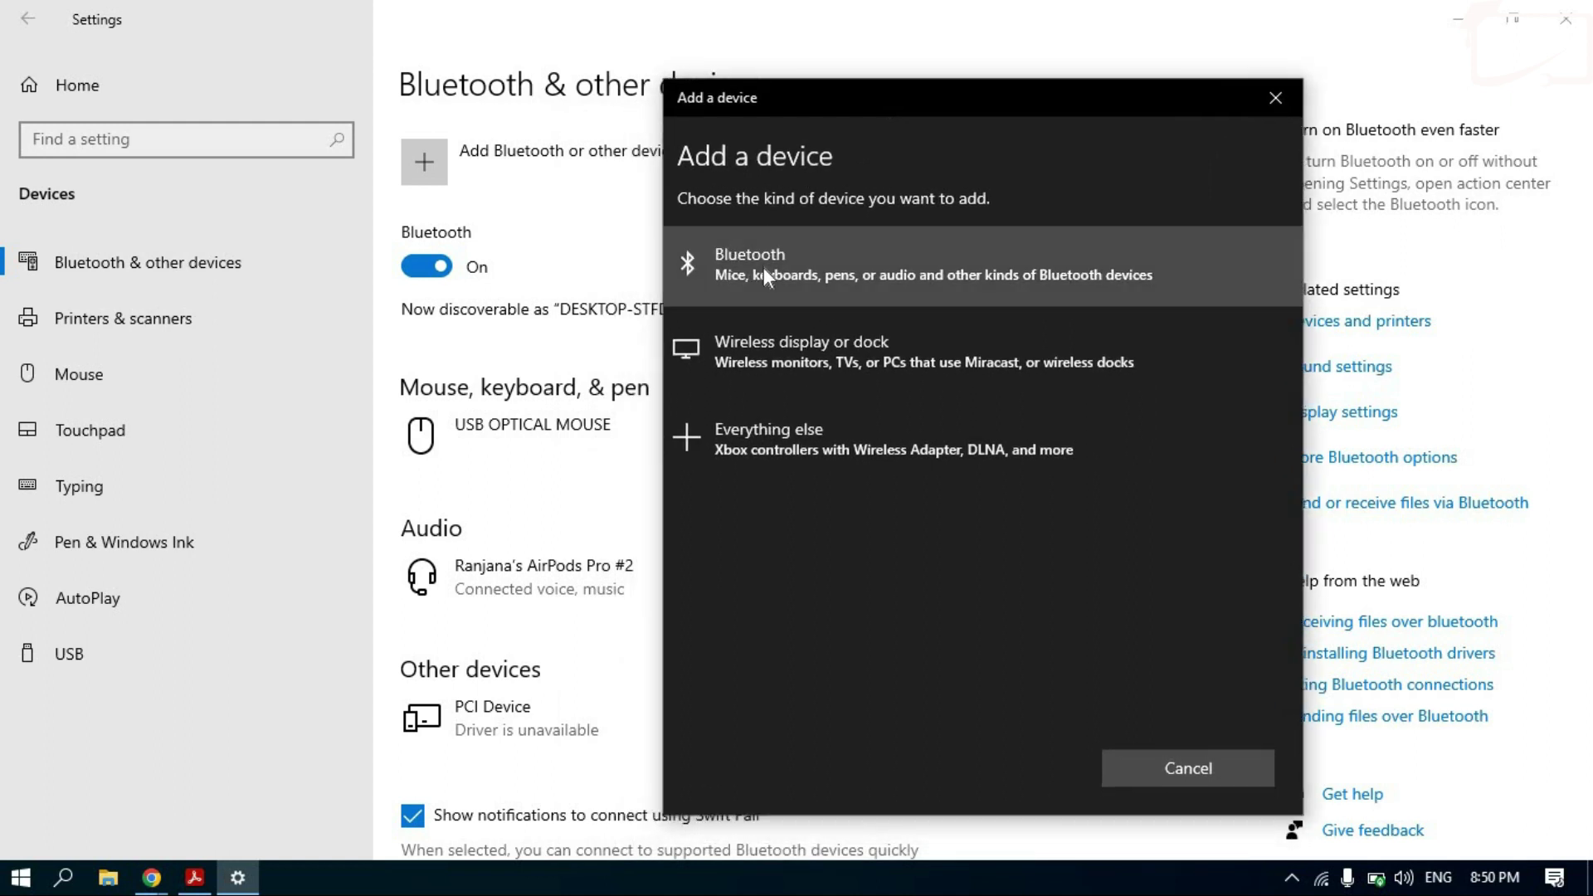
left_click(785, 270)
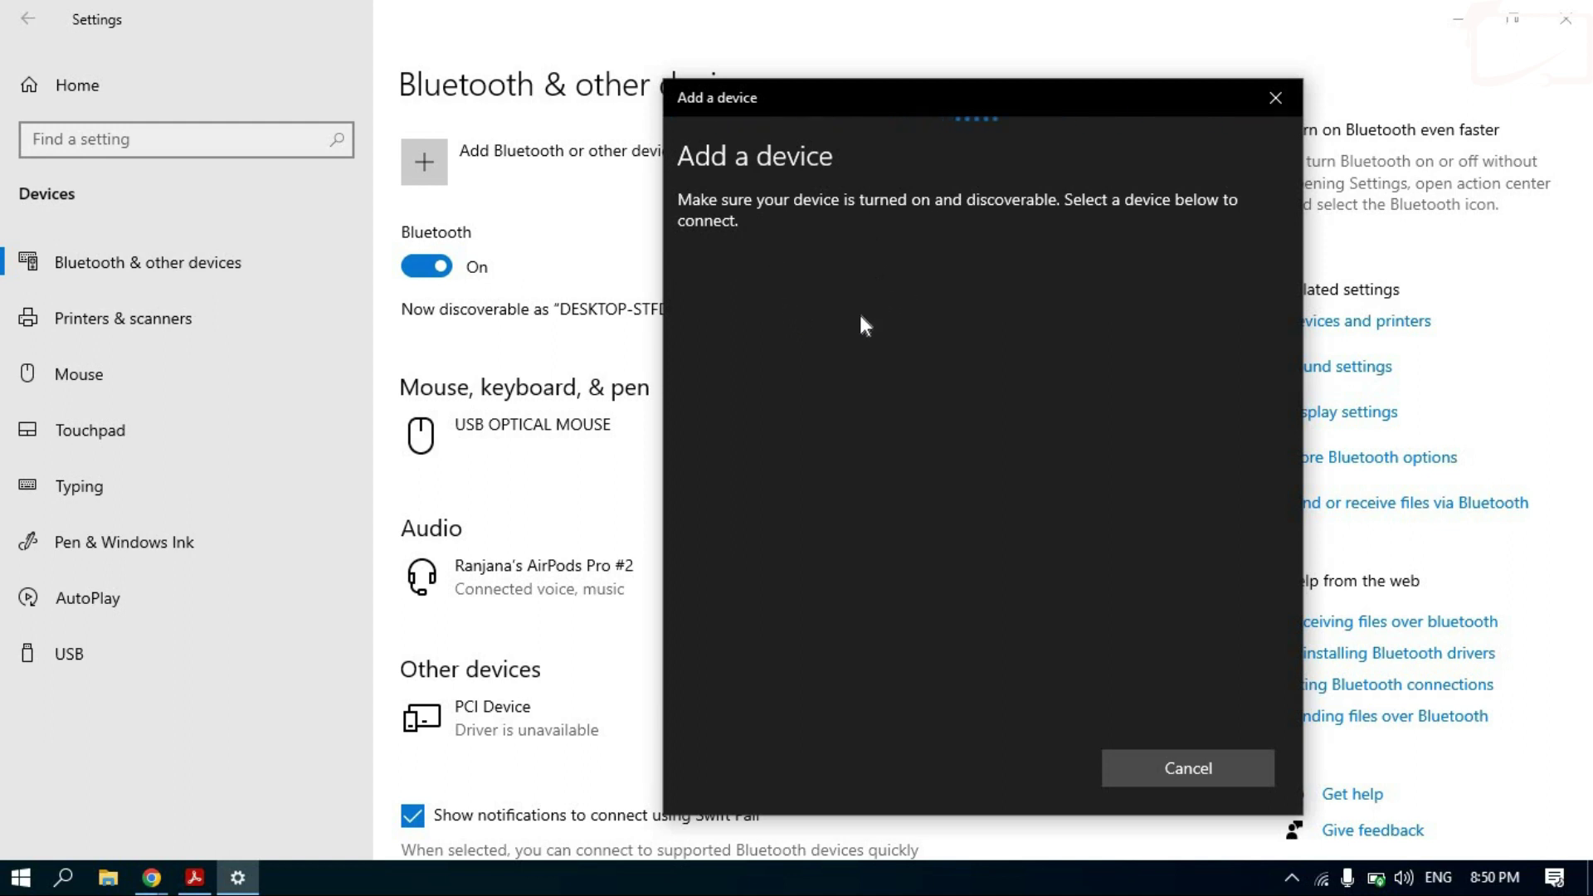
left_click(1193, 754)
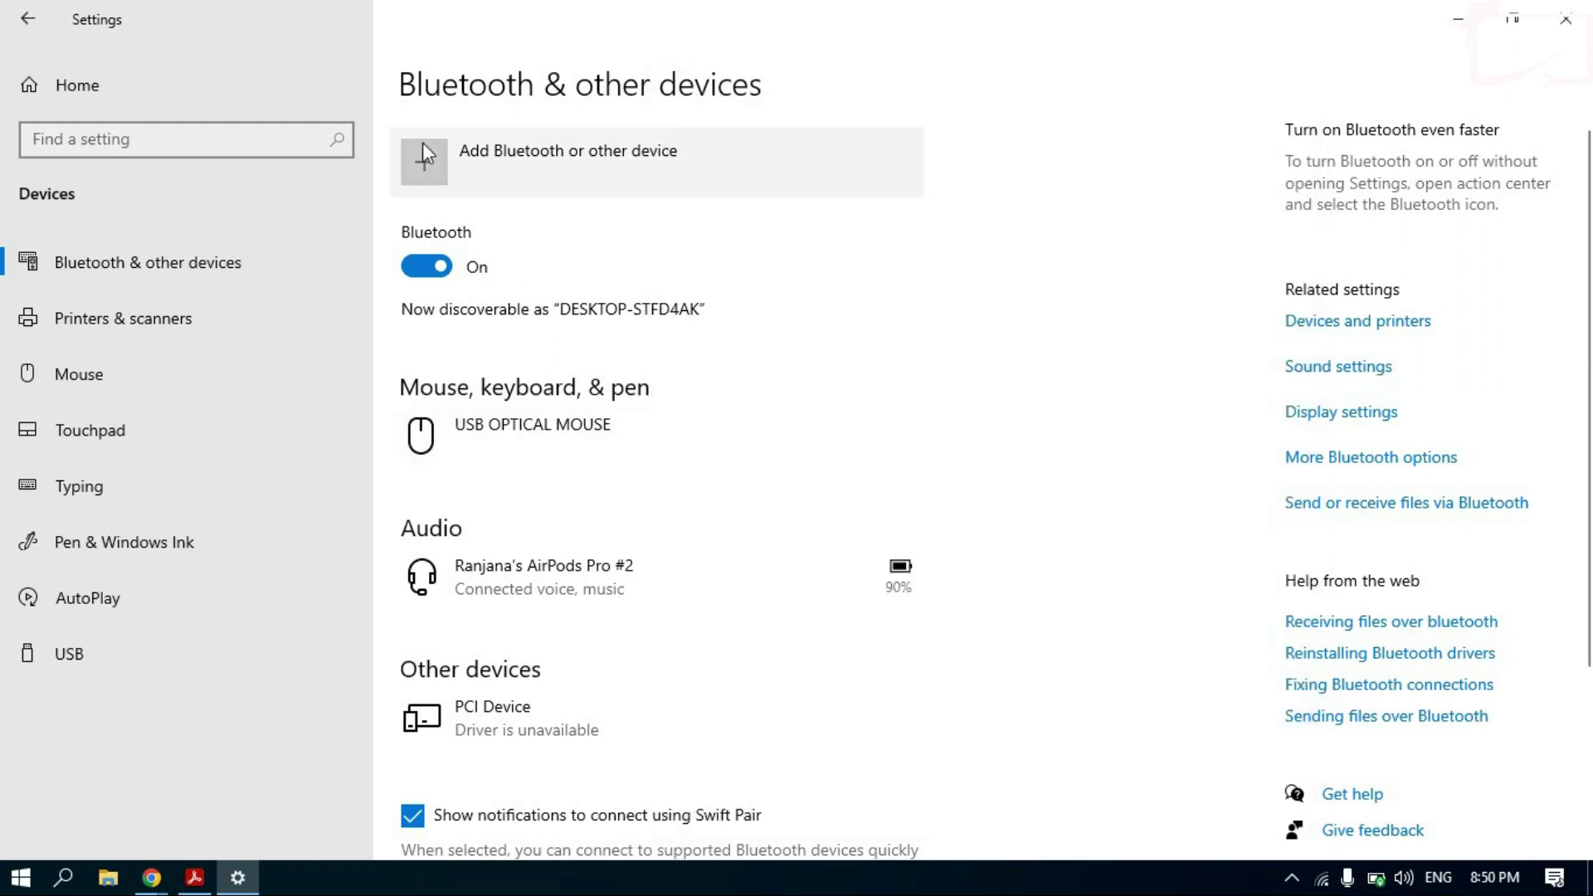
left_click(462, 171)
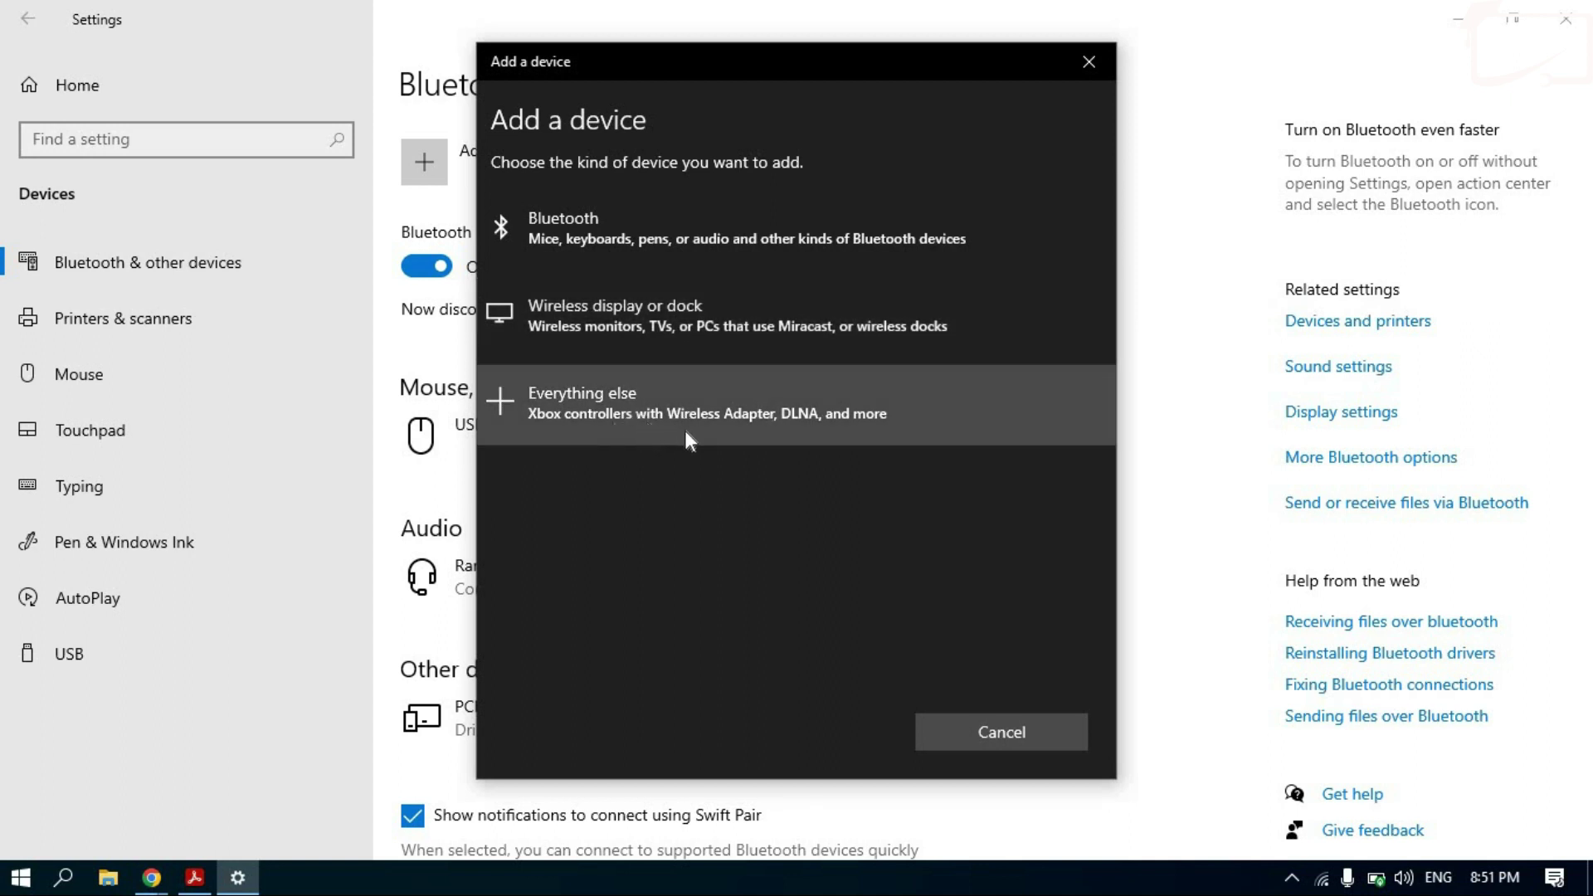
left_click(1088, 61)
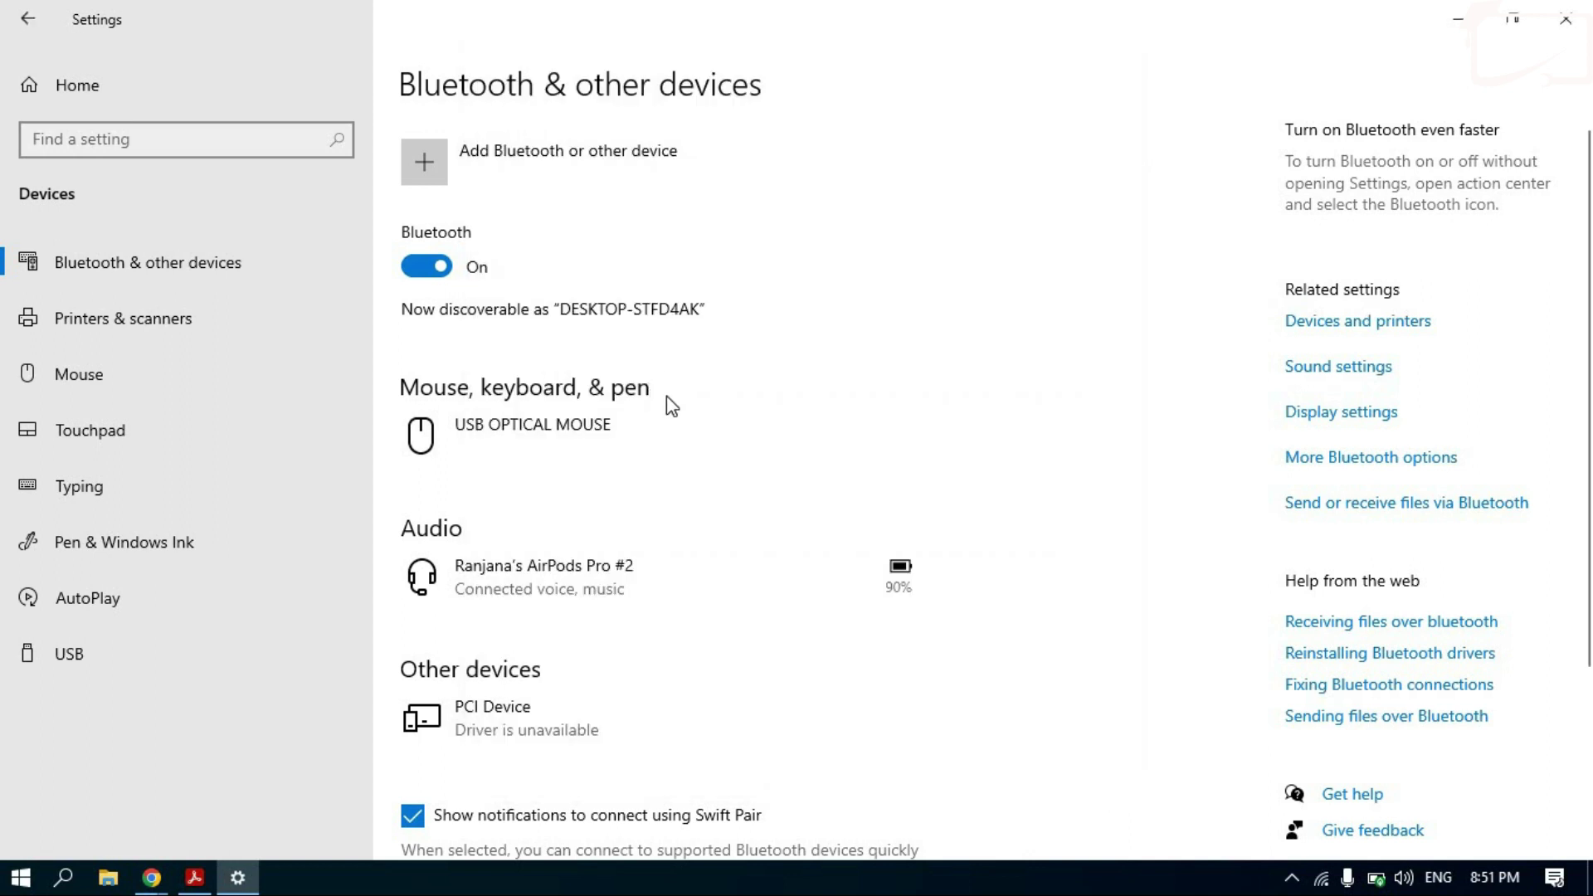
Examine the listed mouse, audio and other devices, and start a search for a new printer or scanner under Printers & scanners.
scroll(664, 401, "down", 2)
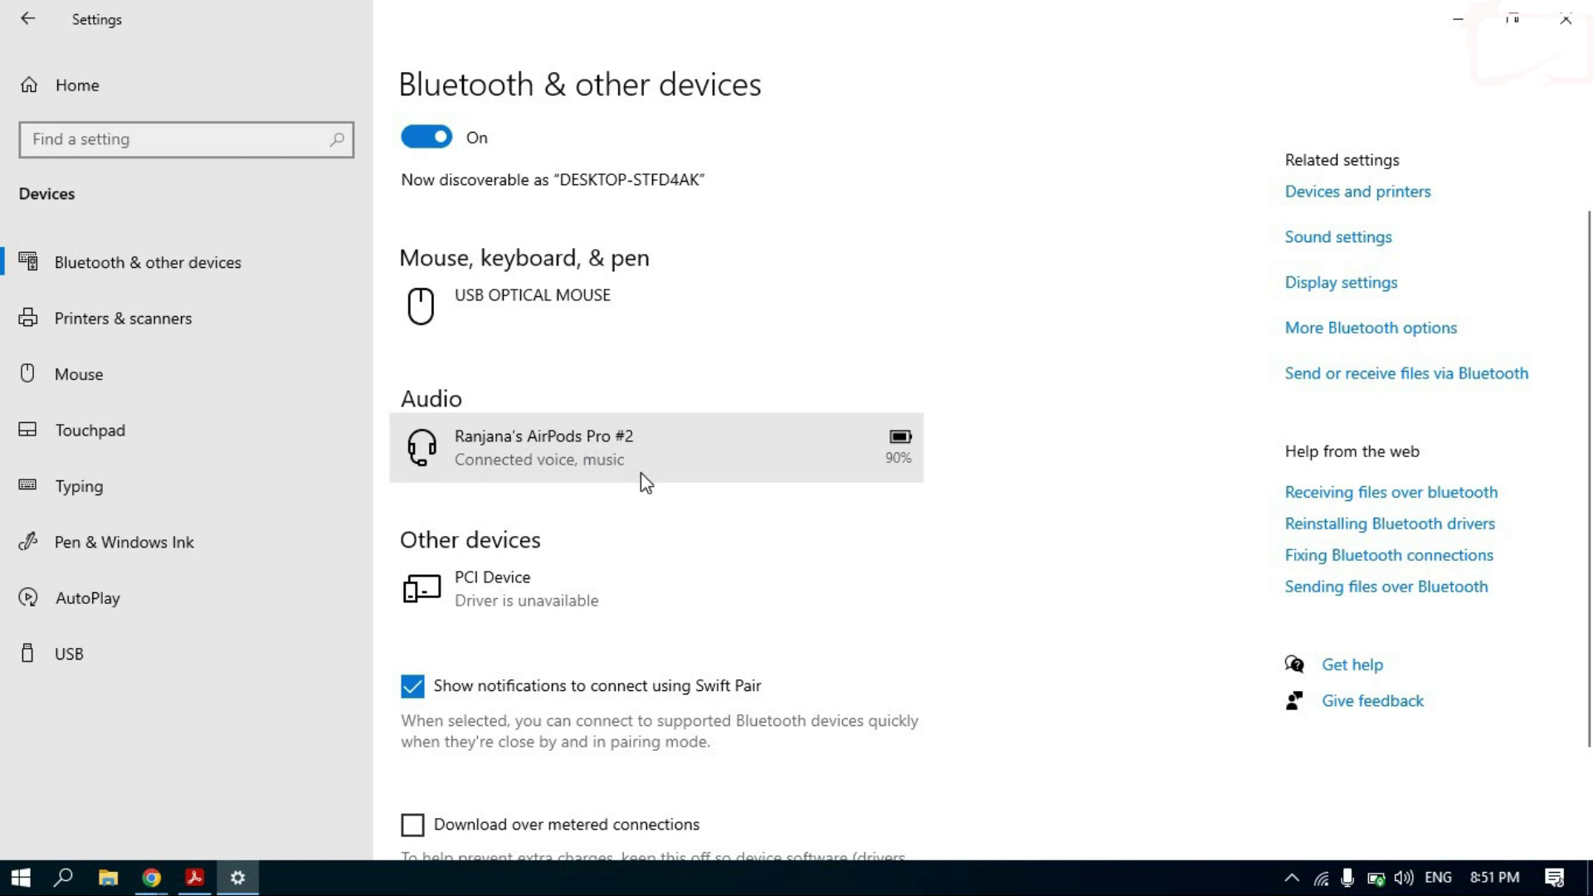
scroll(644, 474, "up", 2)
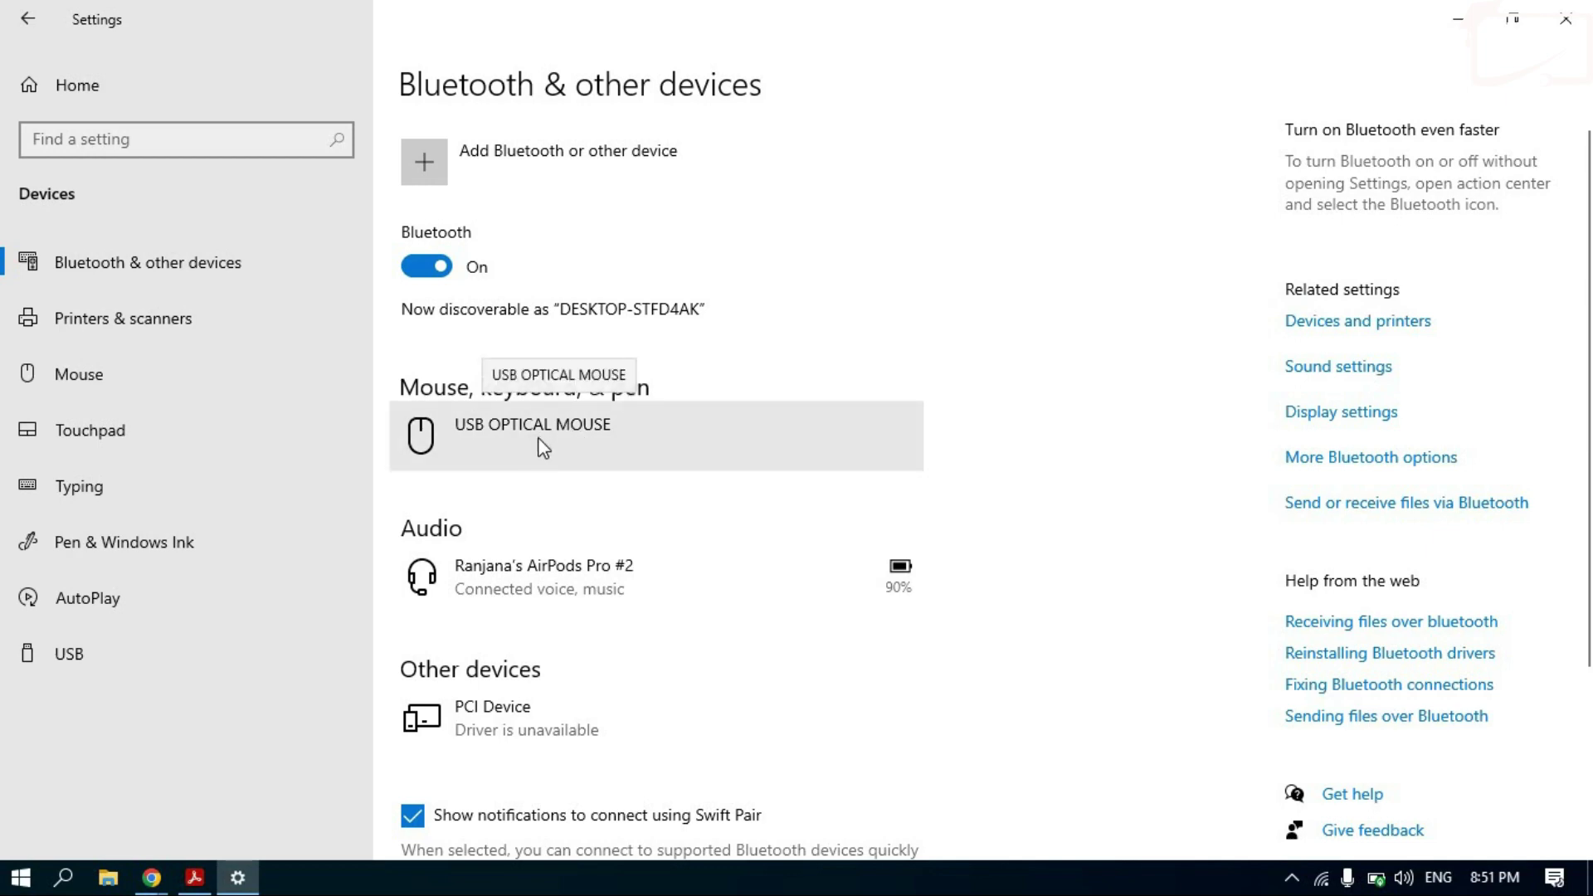
scroll(535, 448, "down", 3)
scroll(531, 461, "up", 3)
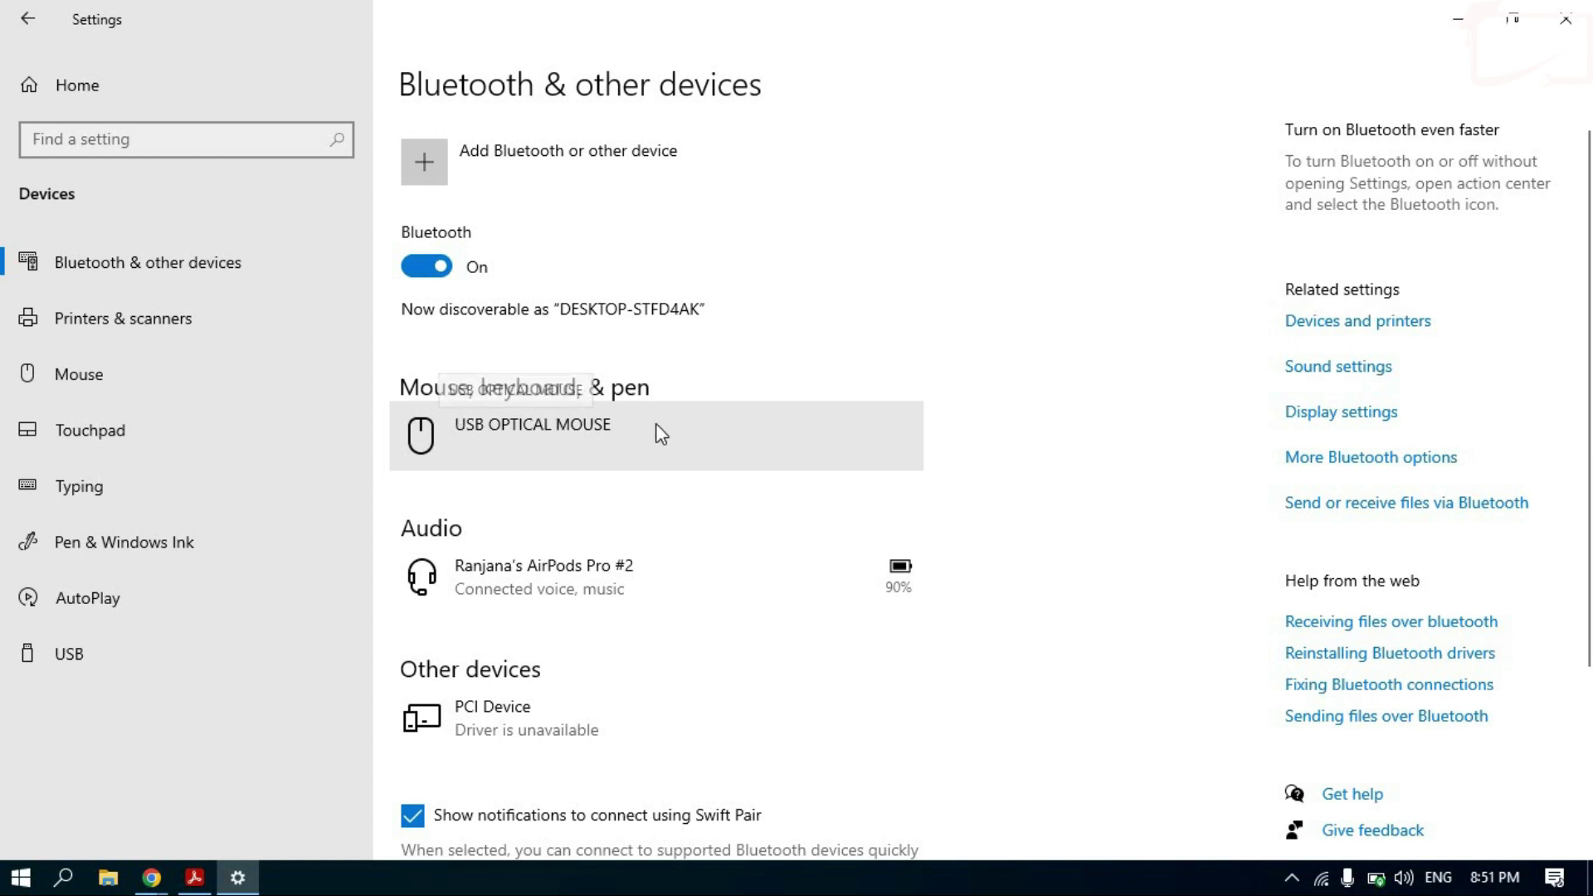
left_click(114, 318)
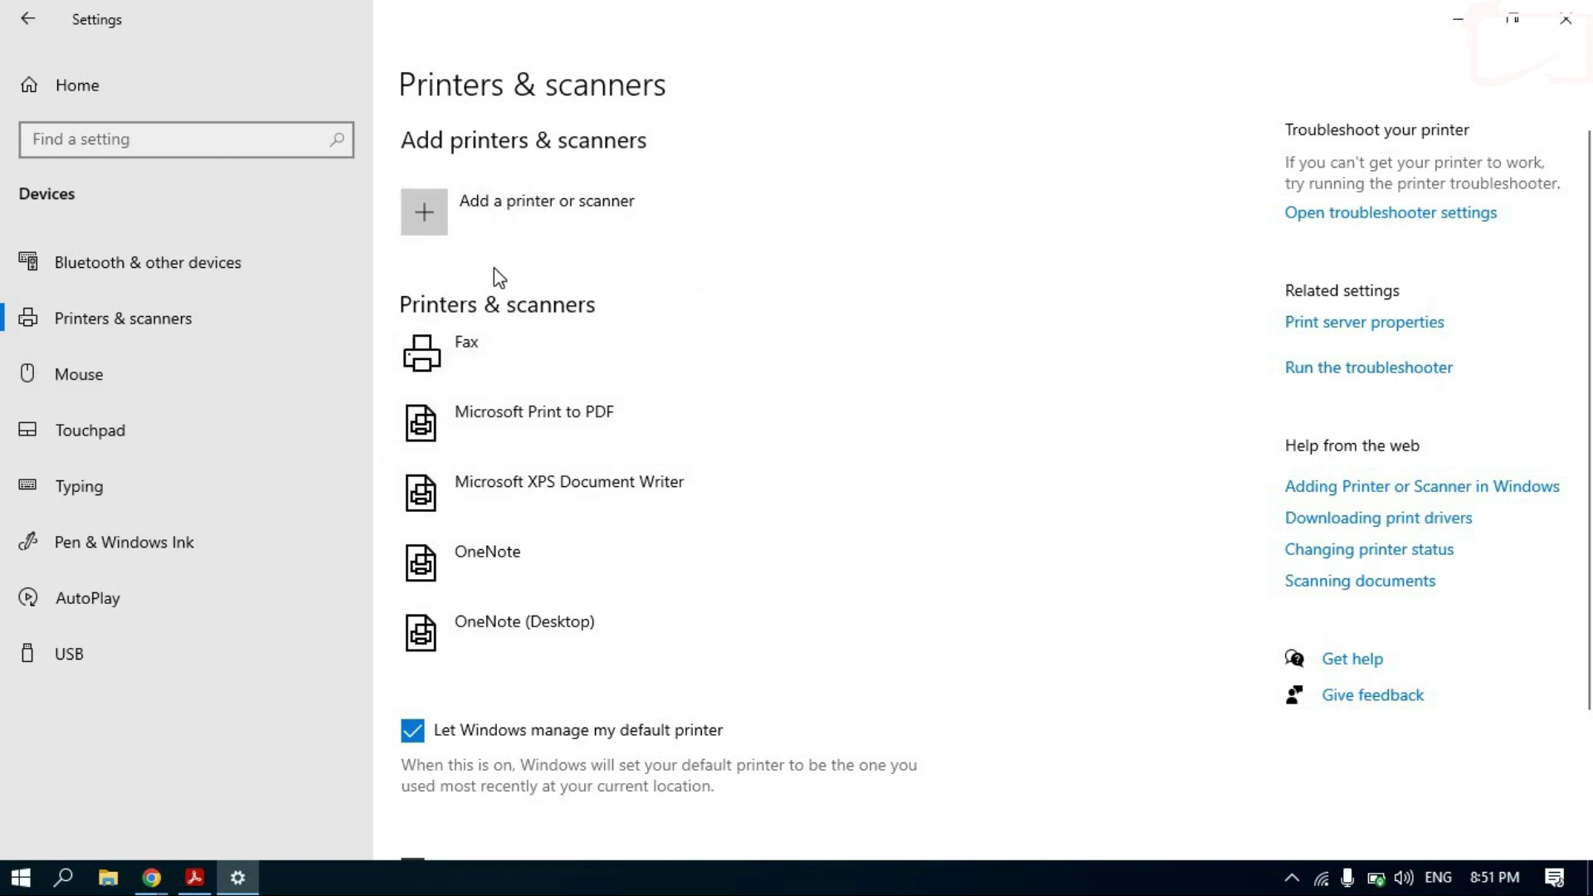
left_click(442, 208)
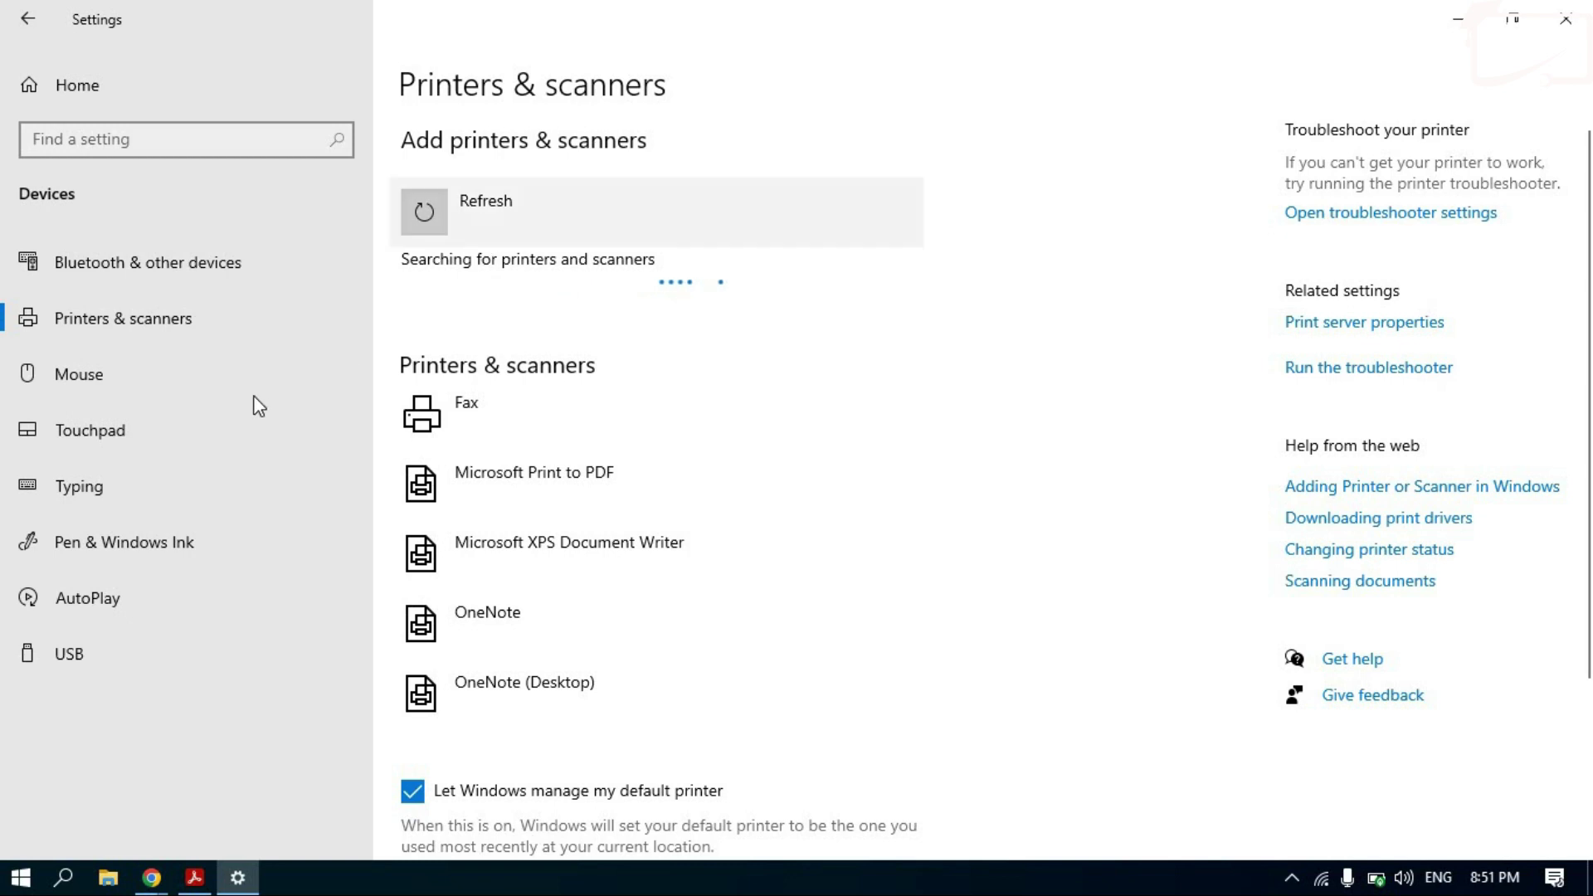
Try high and low cursor speeds in the Mouse settings, and set the cursor speed near the middle of its range.
left_click(77, 377)
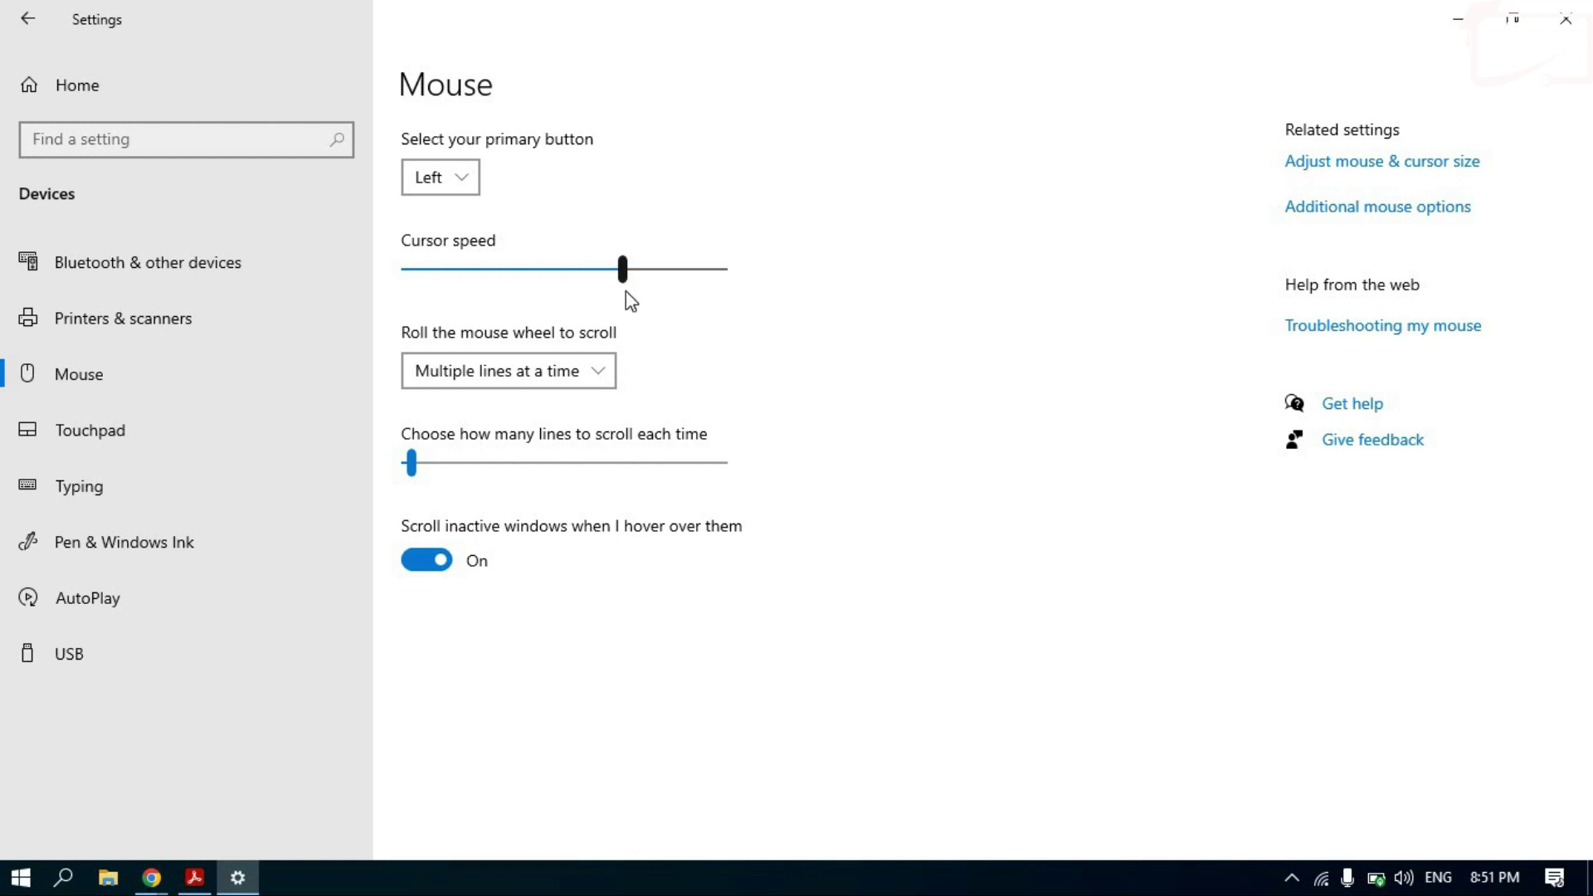
left_click_drag(548, 270, 797, 279)
left_click_drag(2, 122, 782, 292)
left_click_drag(724, 272, 34, 23)
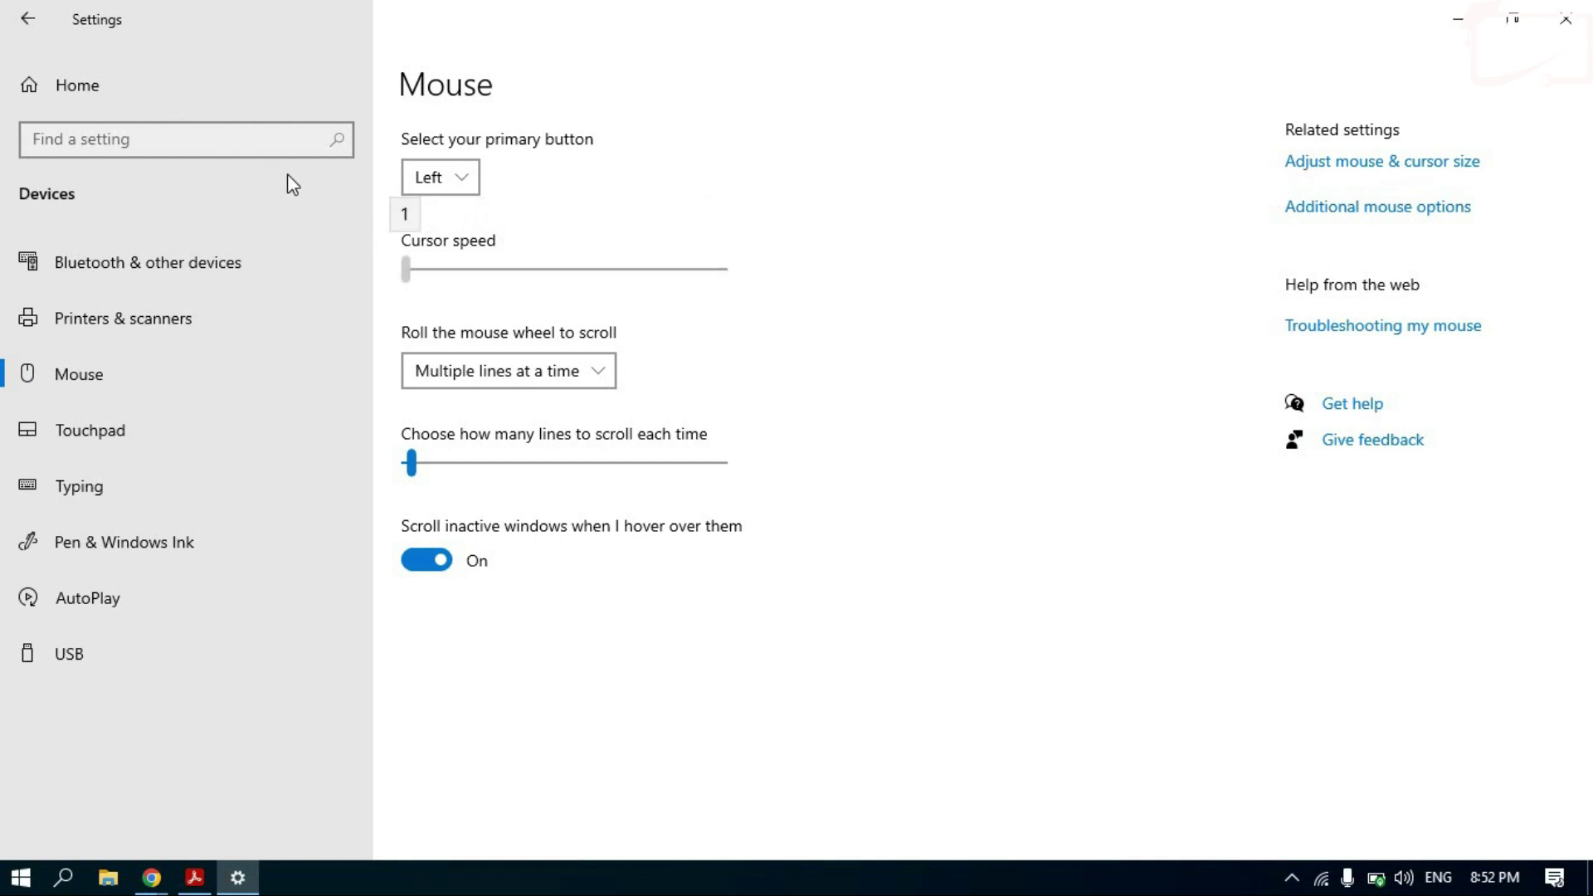
left_click_drag(296, 177, 400, 147)
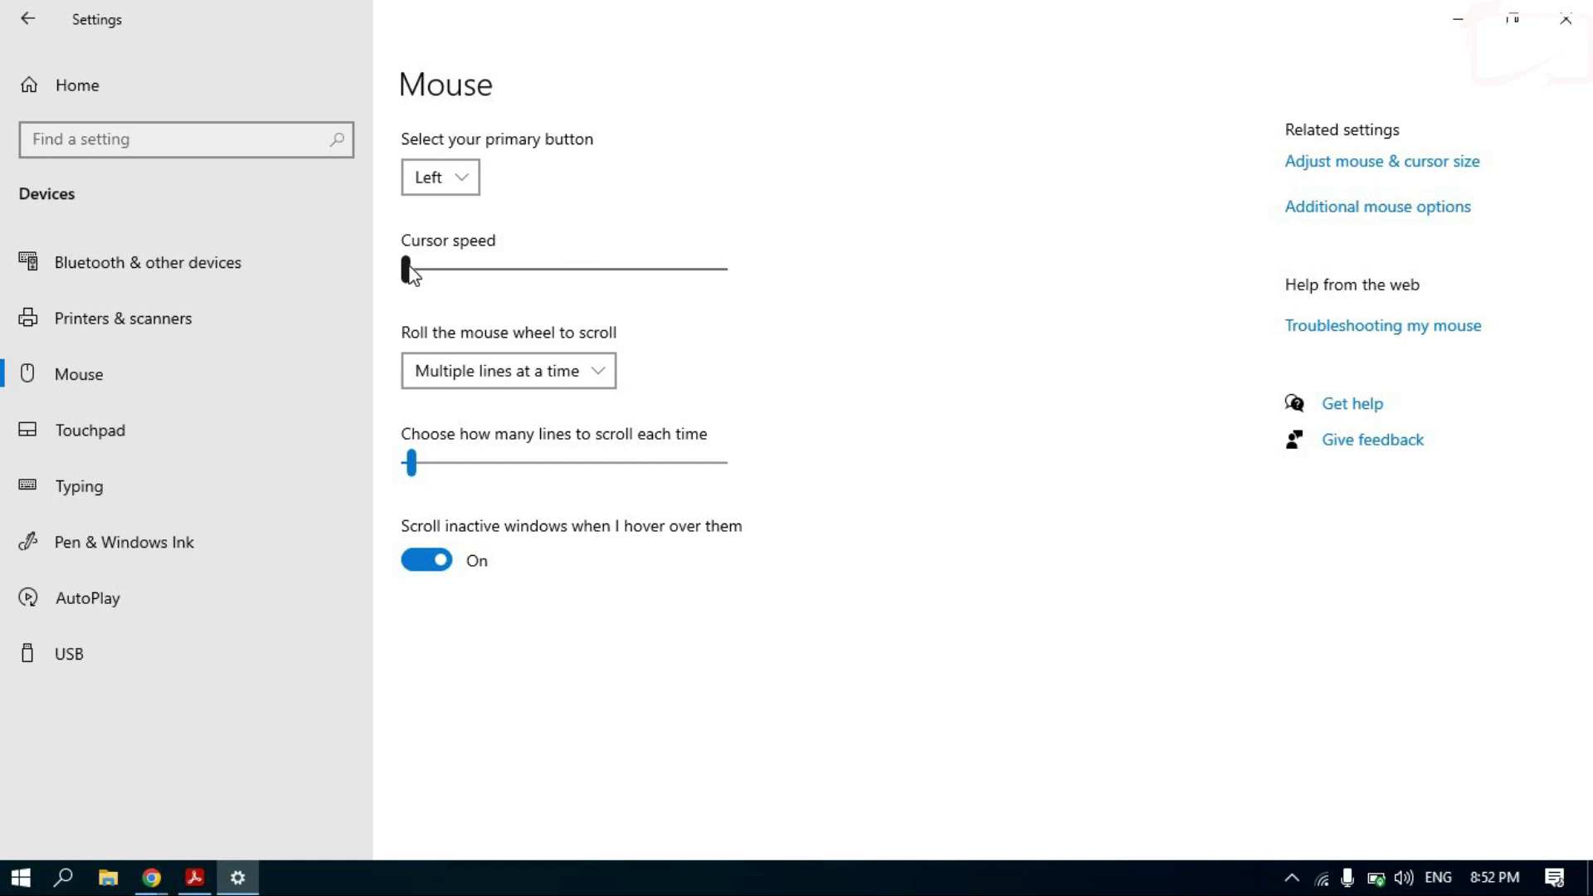
left_click_drag(412, 272, 571, 288)
Set the primary mouse button to Right and test it by opening and closing the ECA folder on the desktop.
left_click(462, 176)
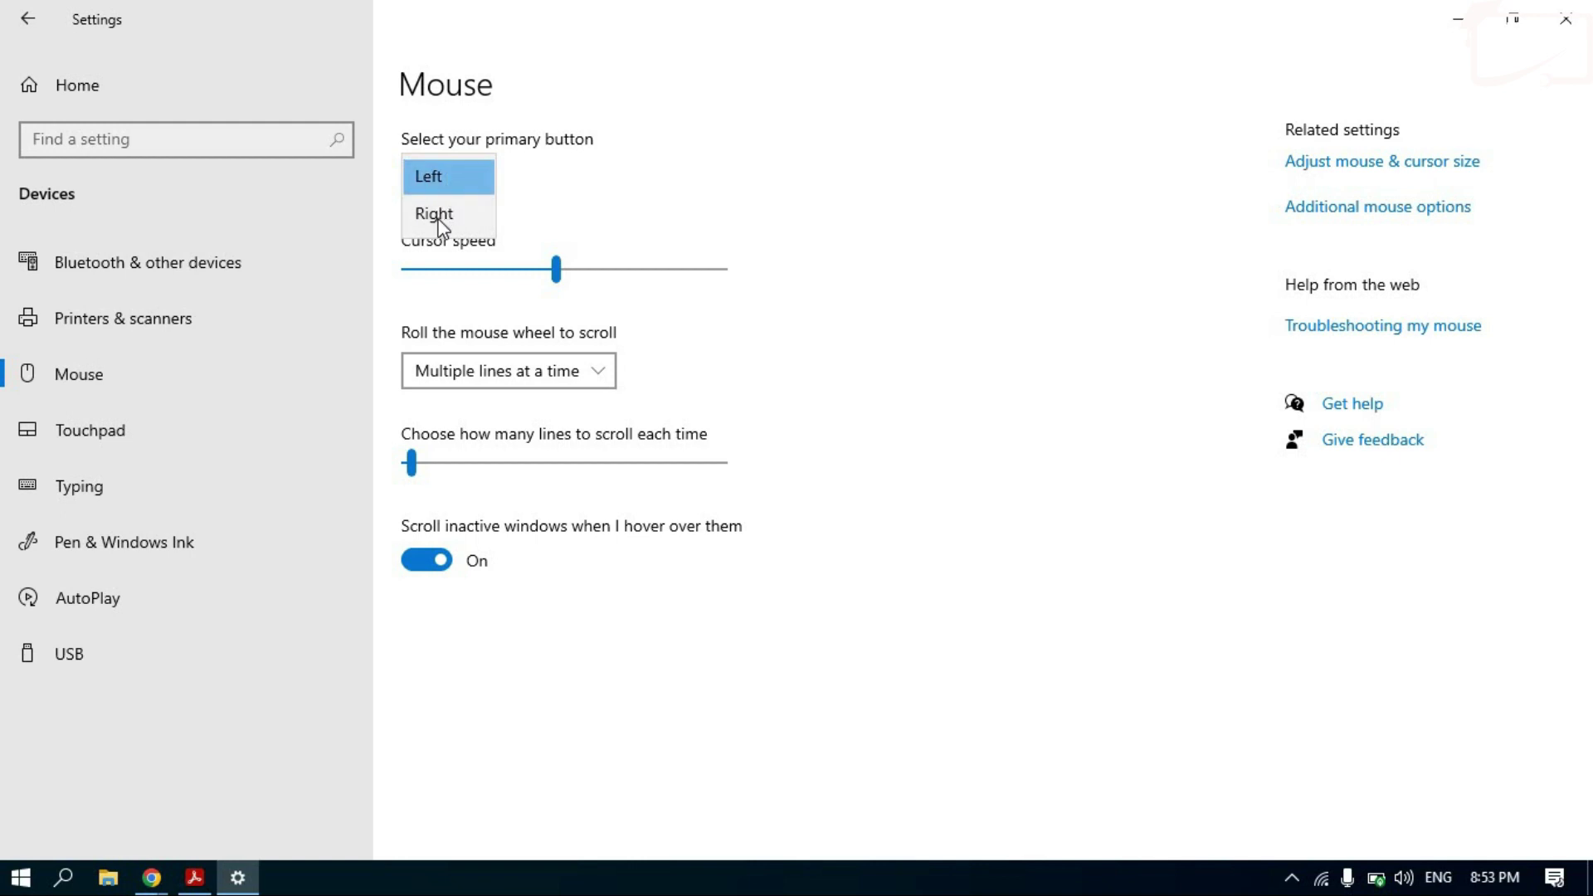
left_click(438, 217)
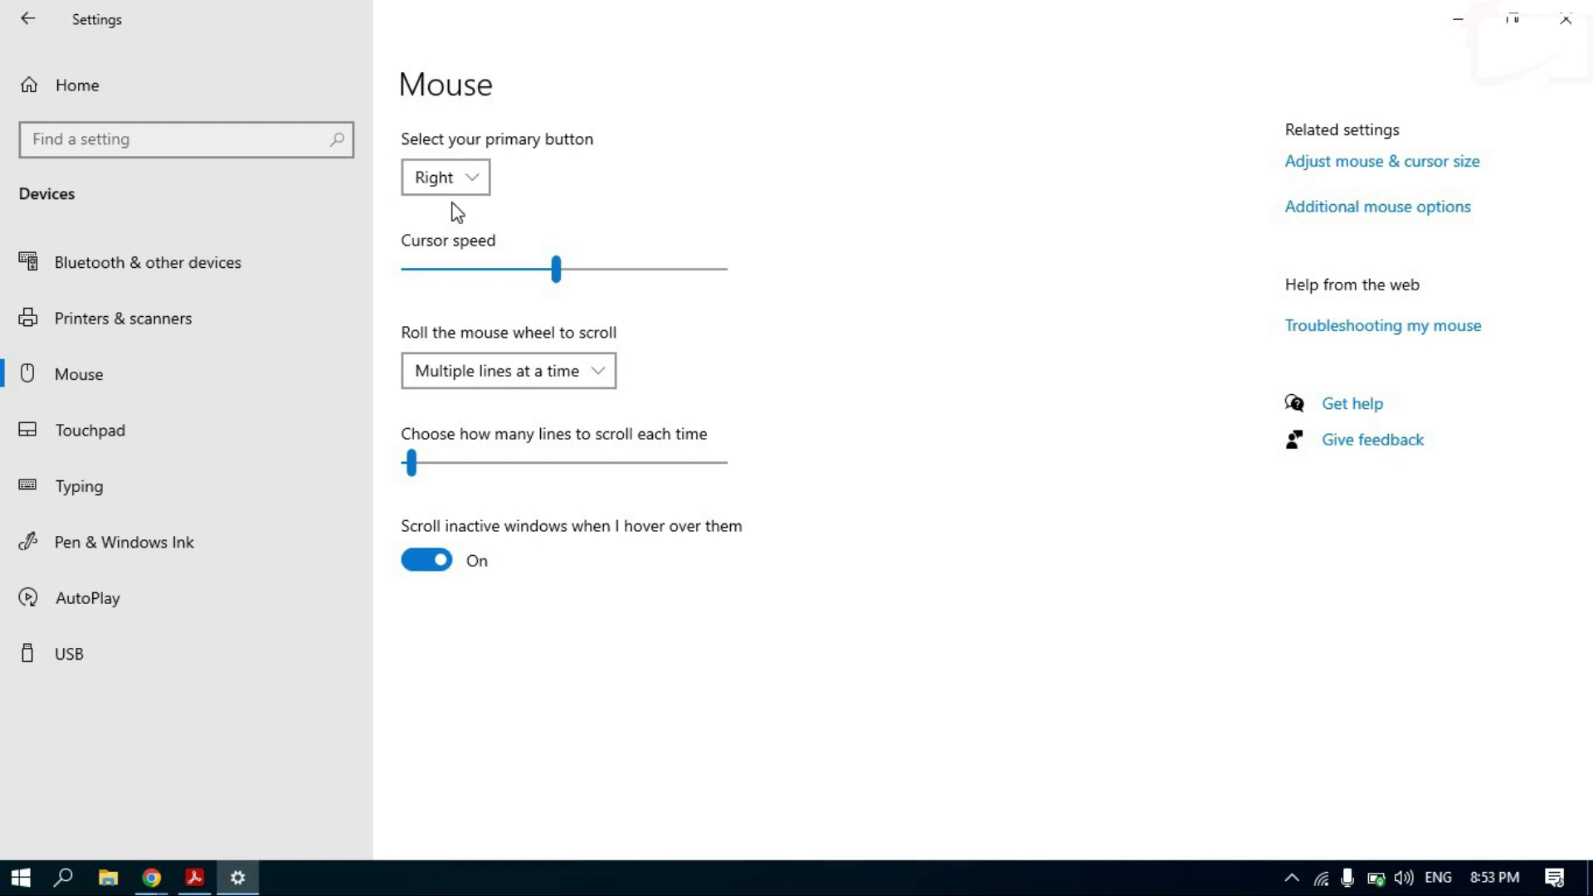
key("super+d")
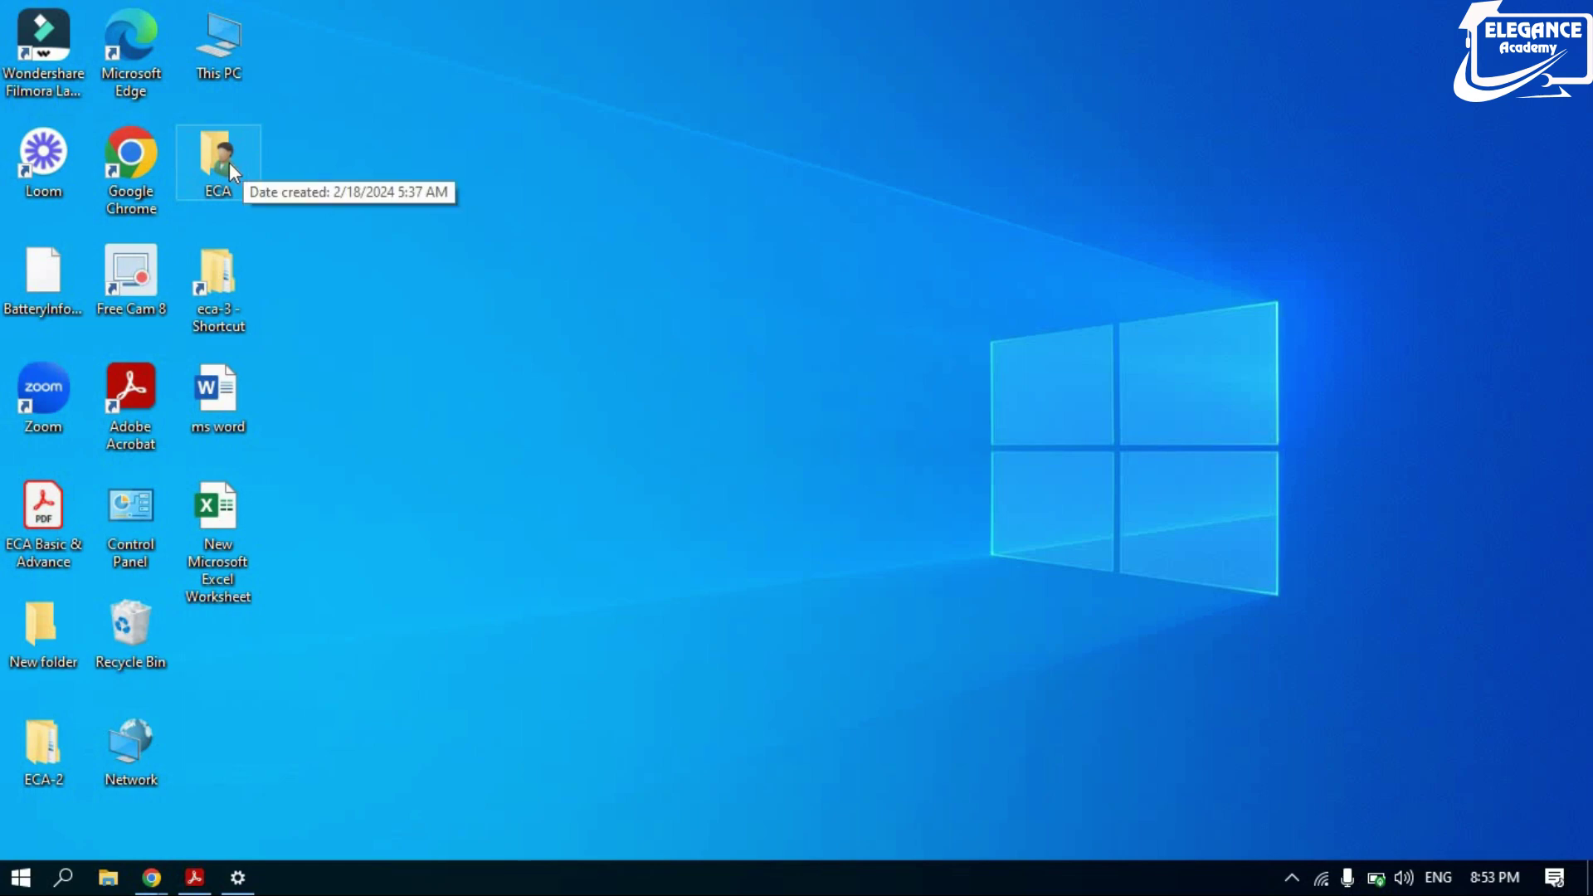
left_click(227, 161)
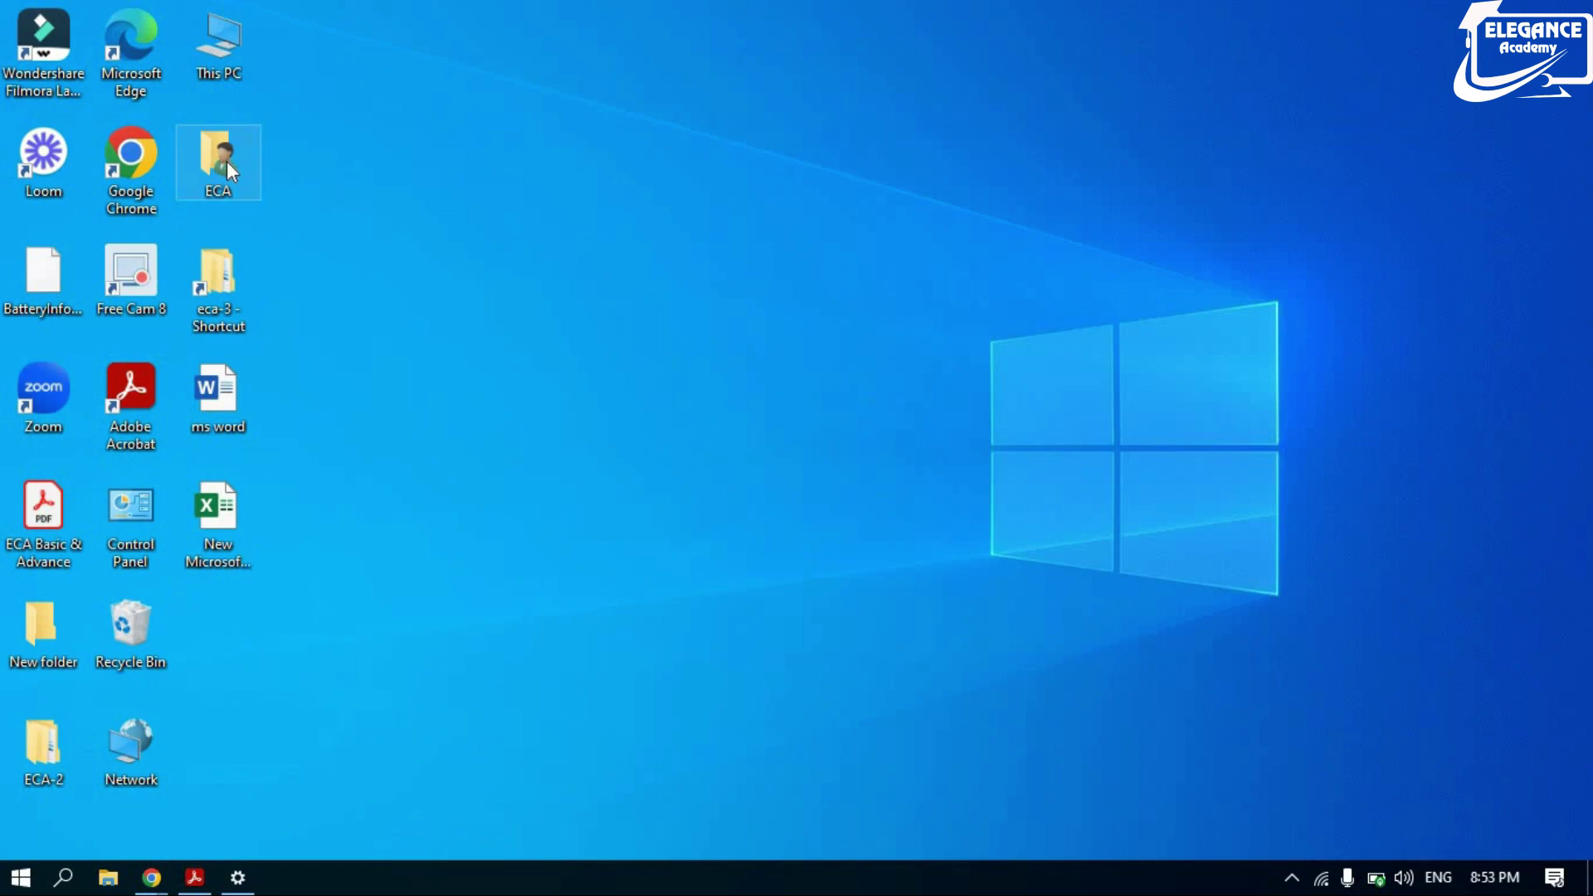
key("Return")
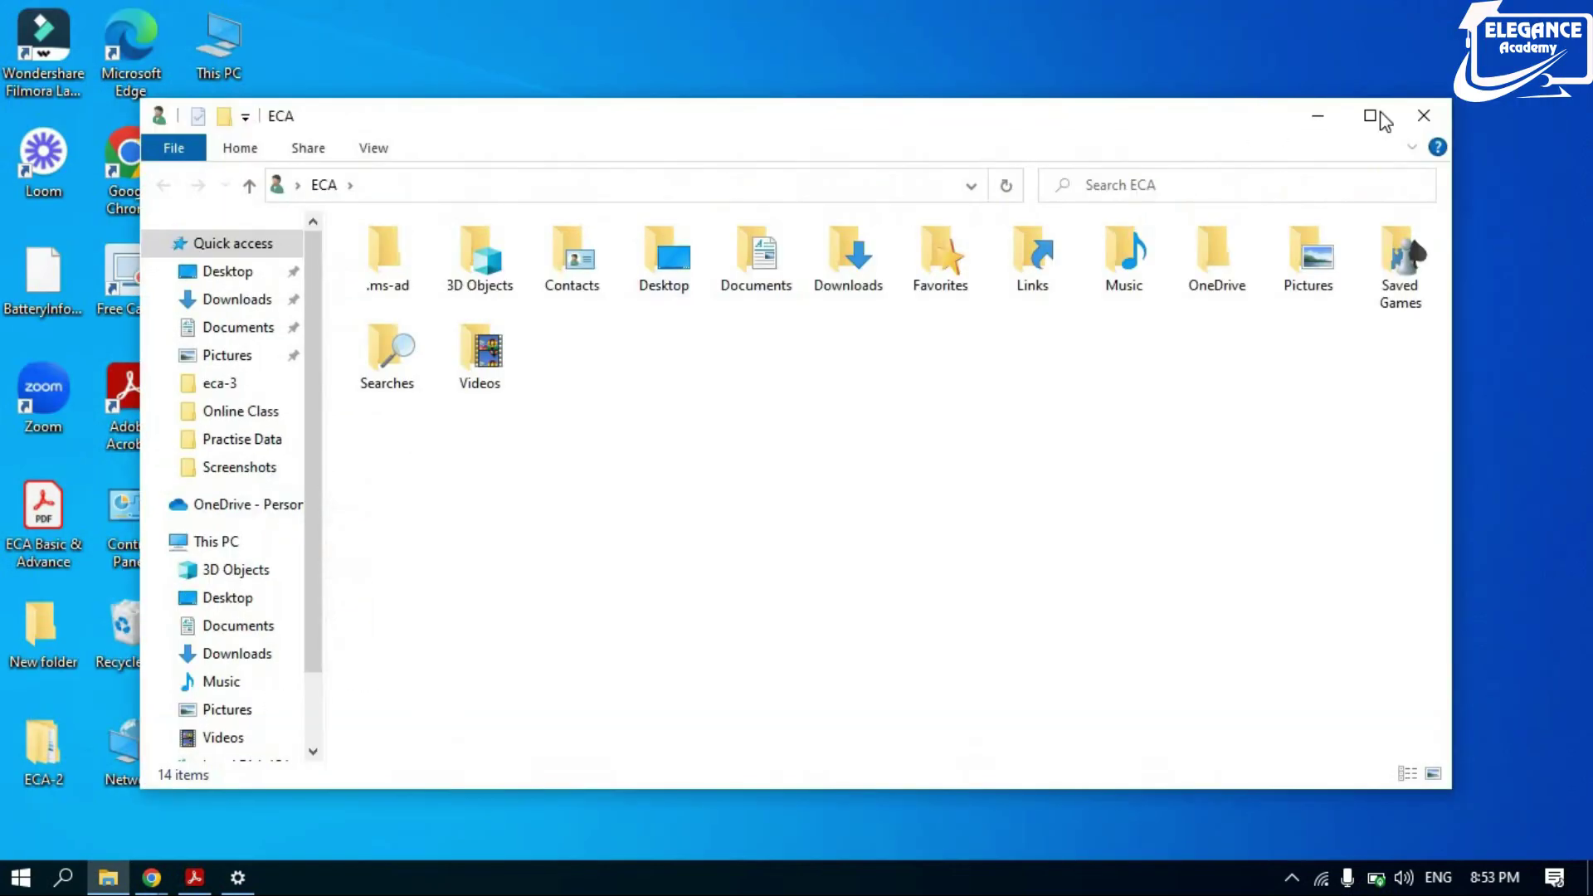
left_click(1435, 116)
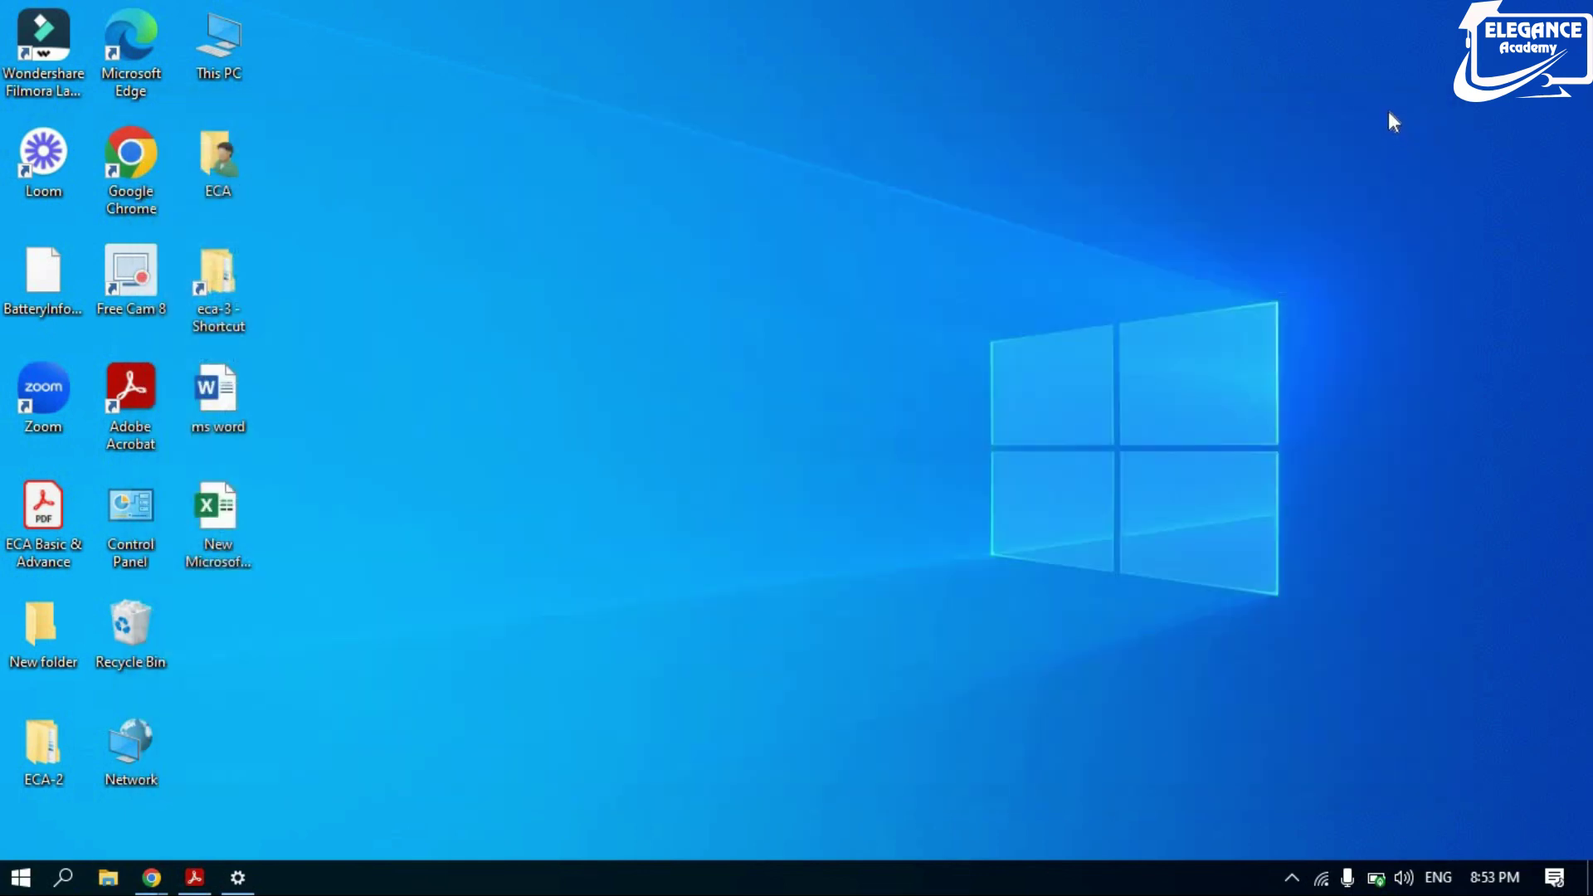
Return to the Mouse settings and set the primary button to Left.
left_click(238, 881)
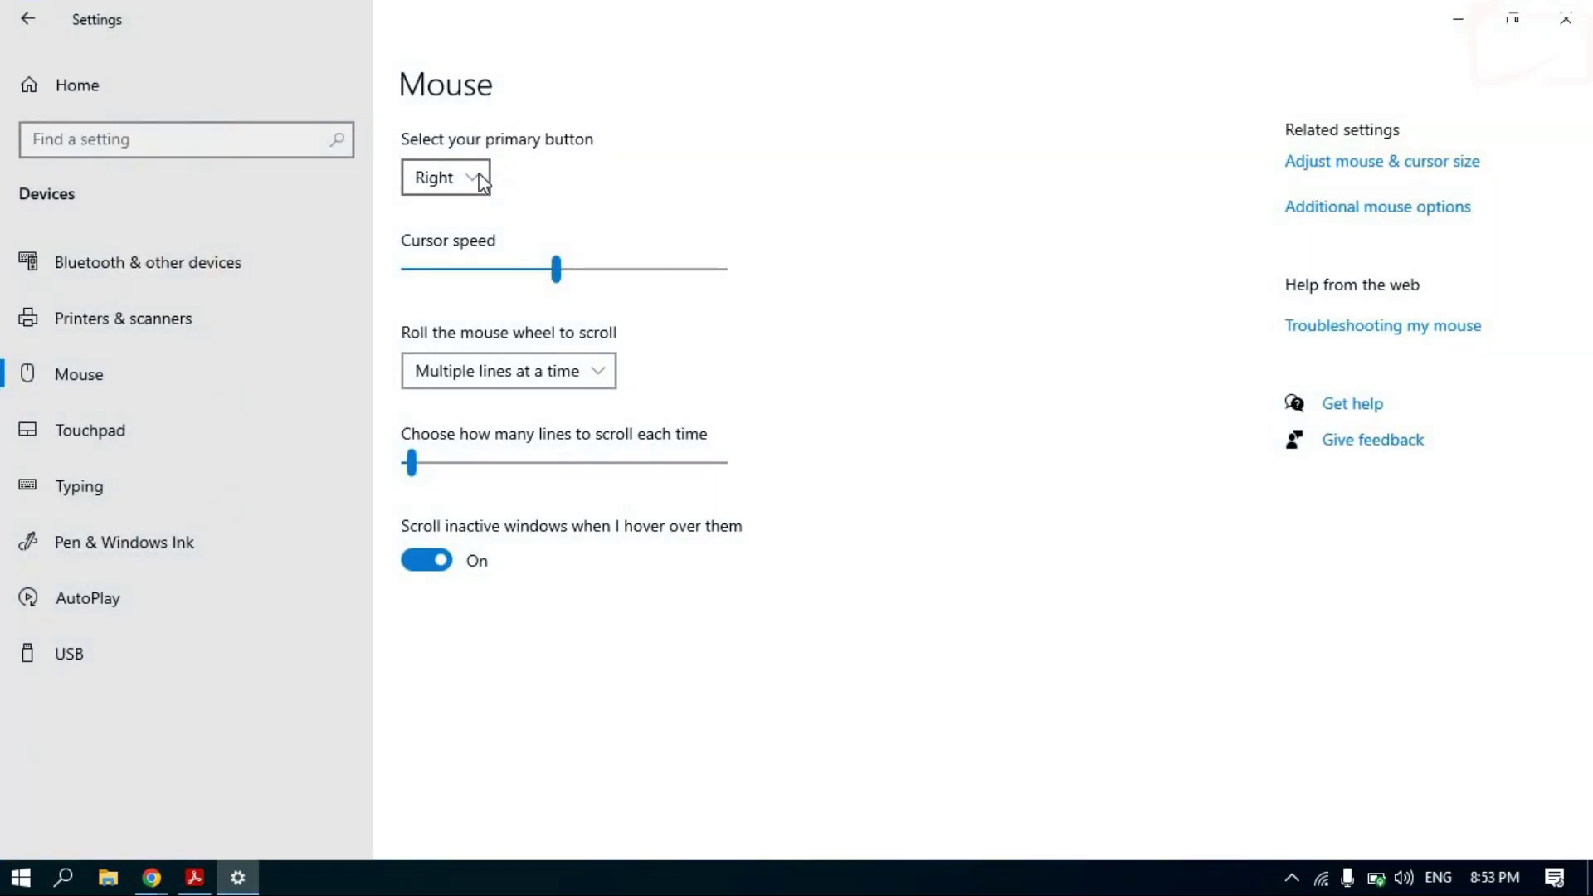
left_click(483, 184)
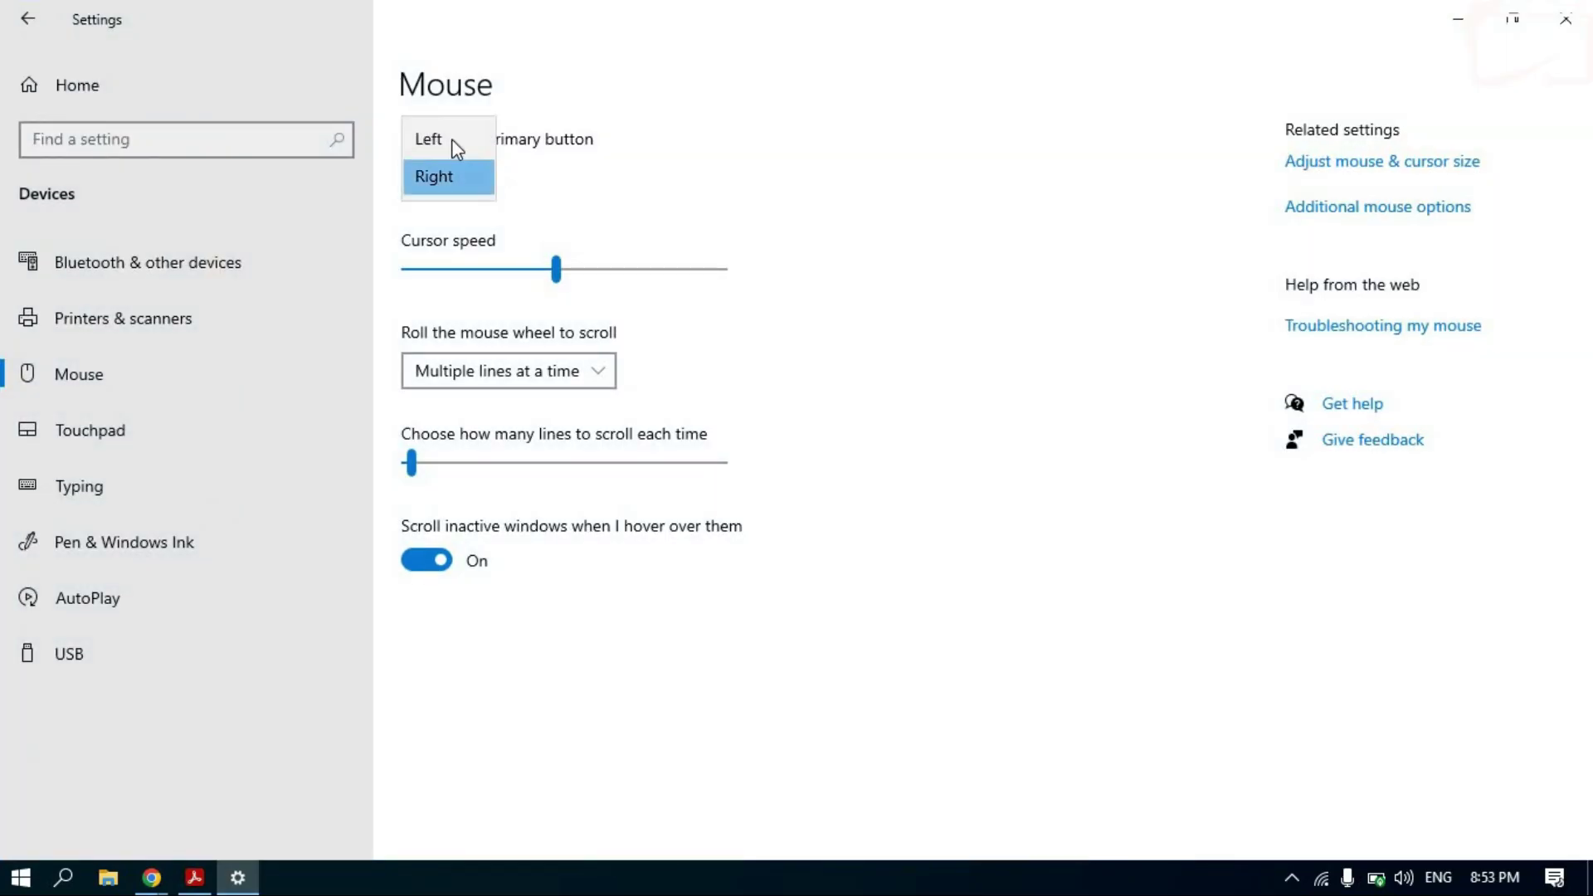
left_click(455, 139)
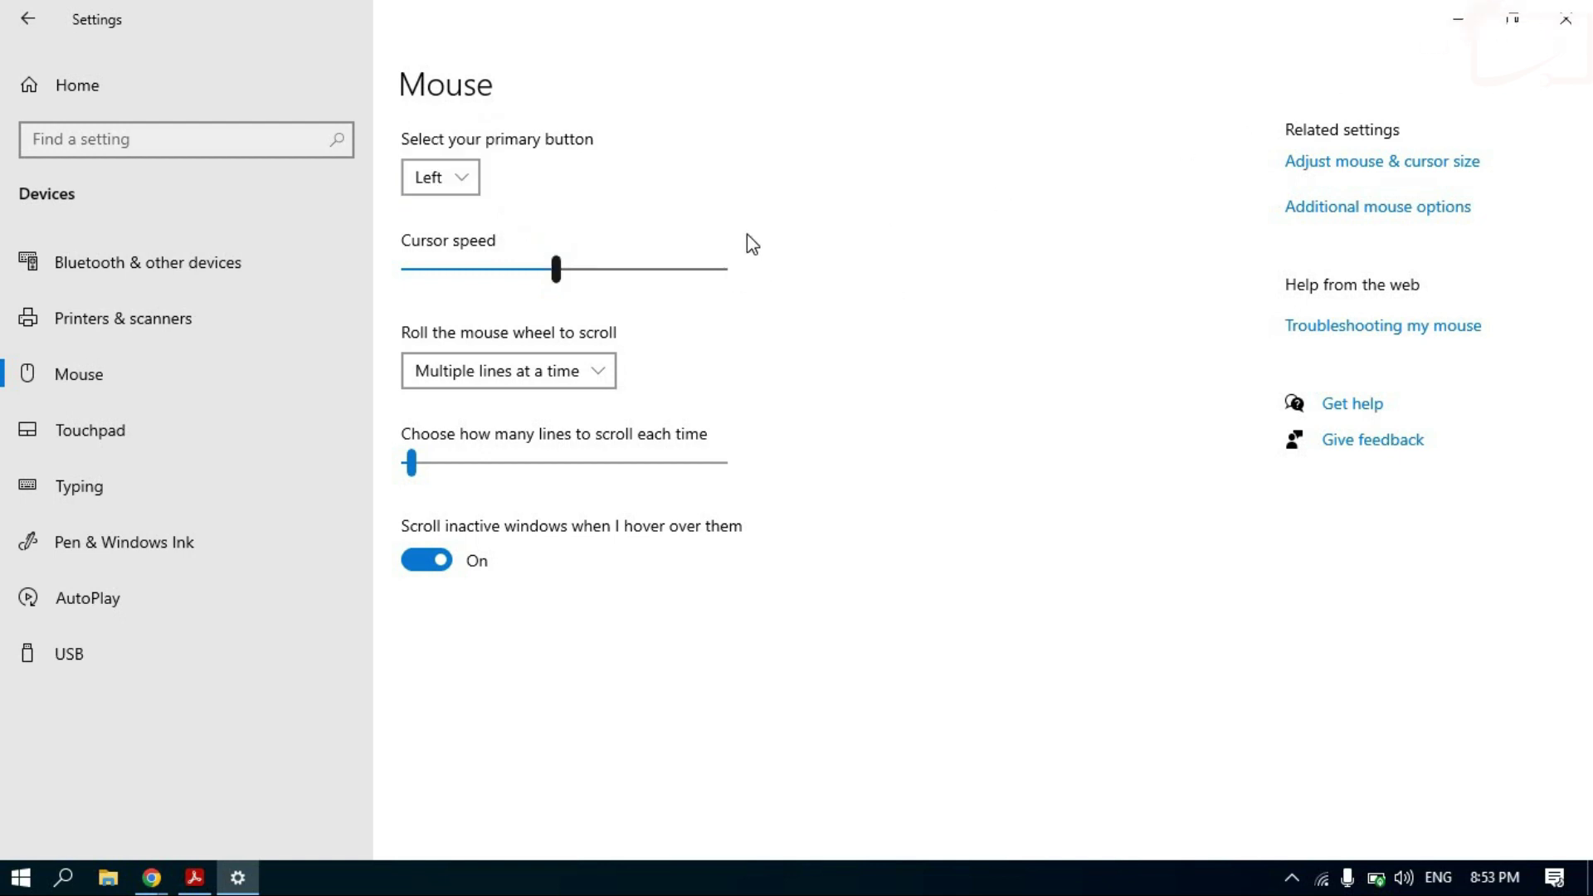
Switch the primary mouse button to Right once more and back to Left.
left_click(465, 180)
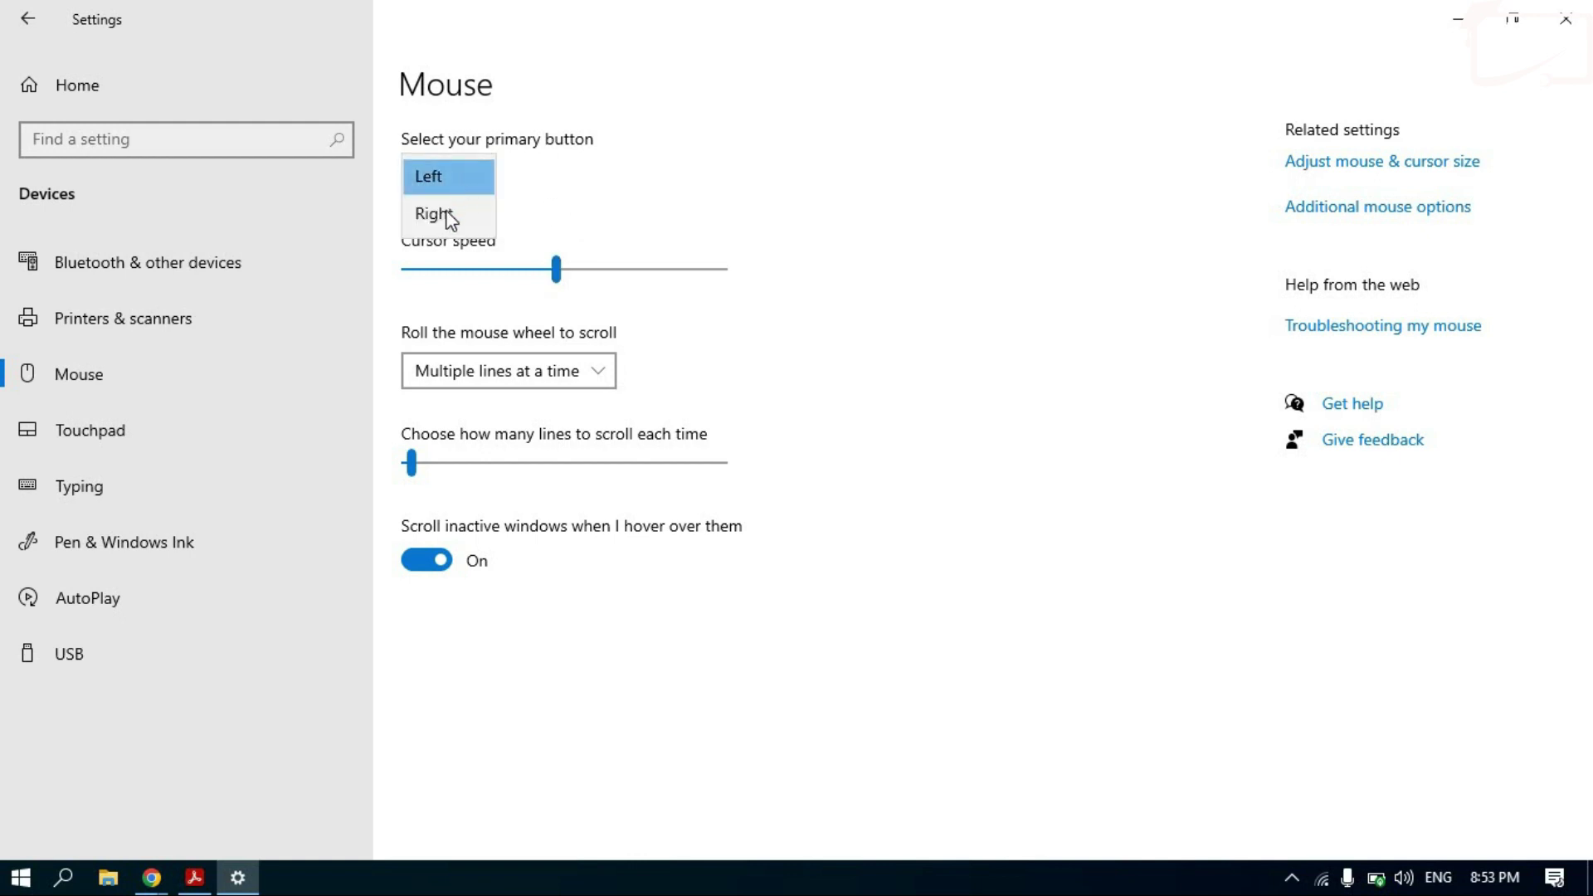
left_click(449, 215)
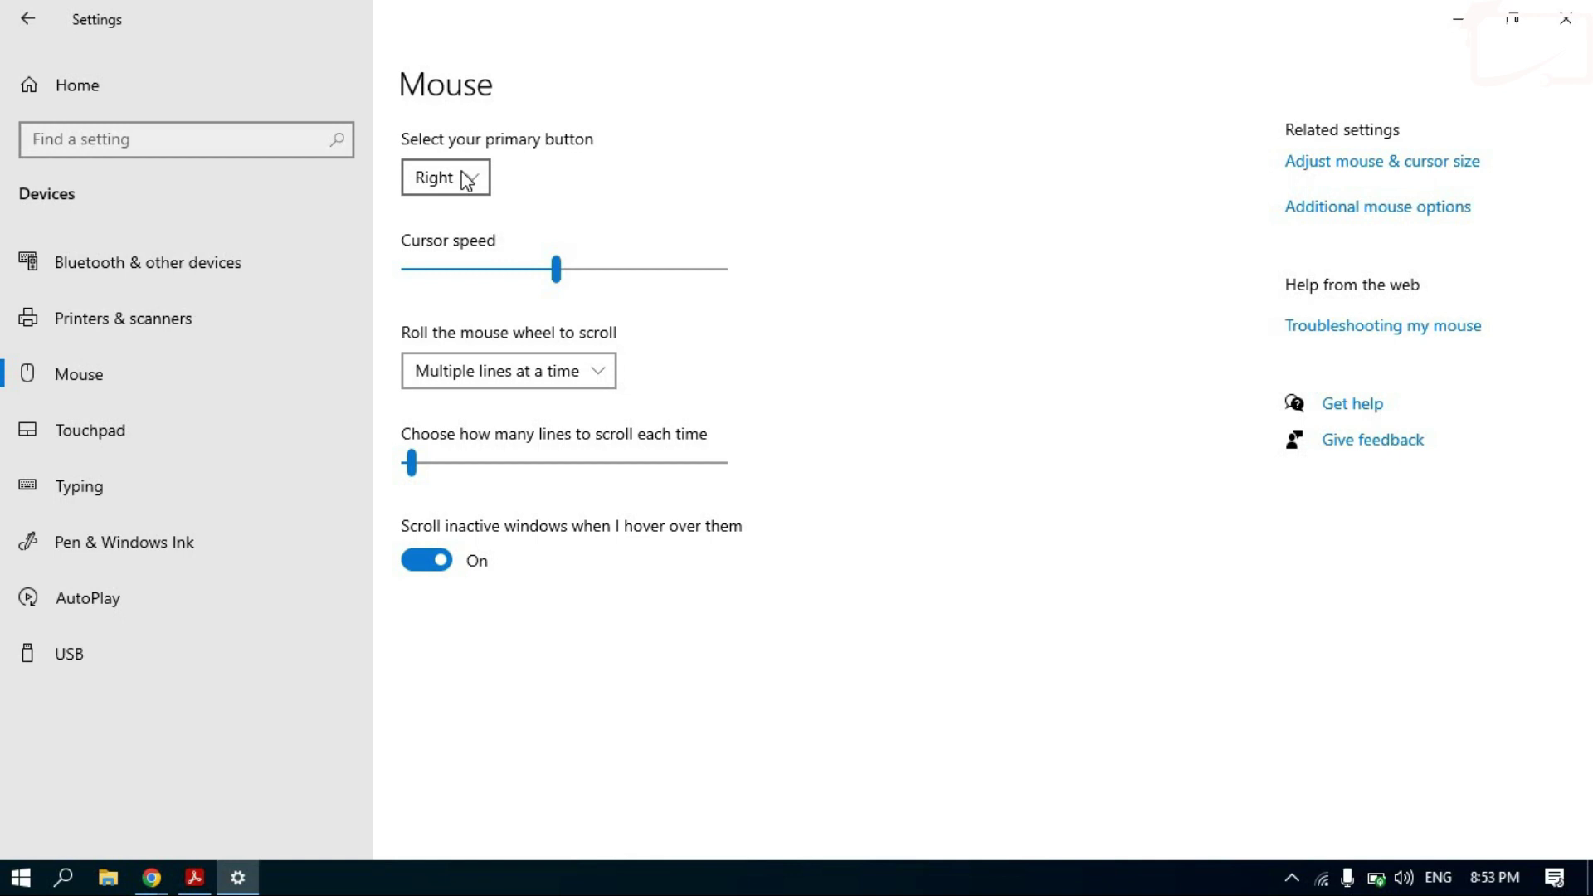
left_click(467, 181)
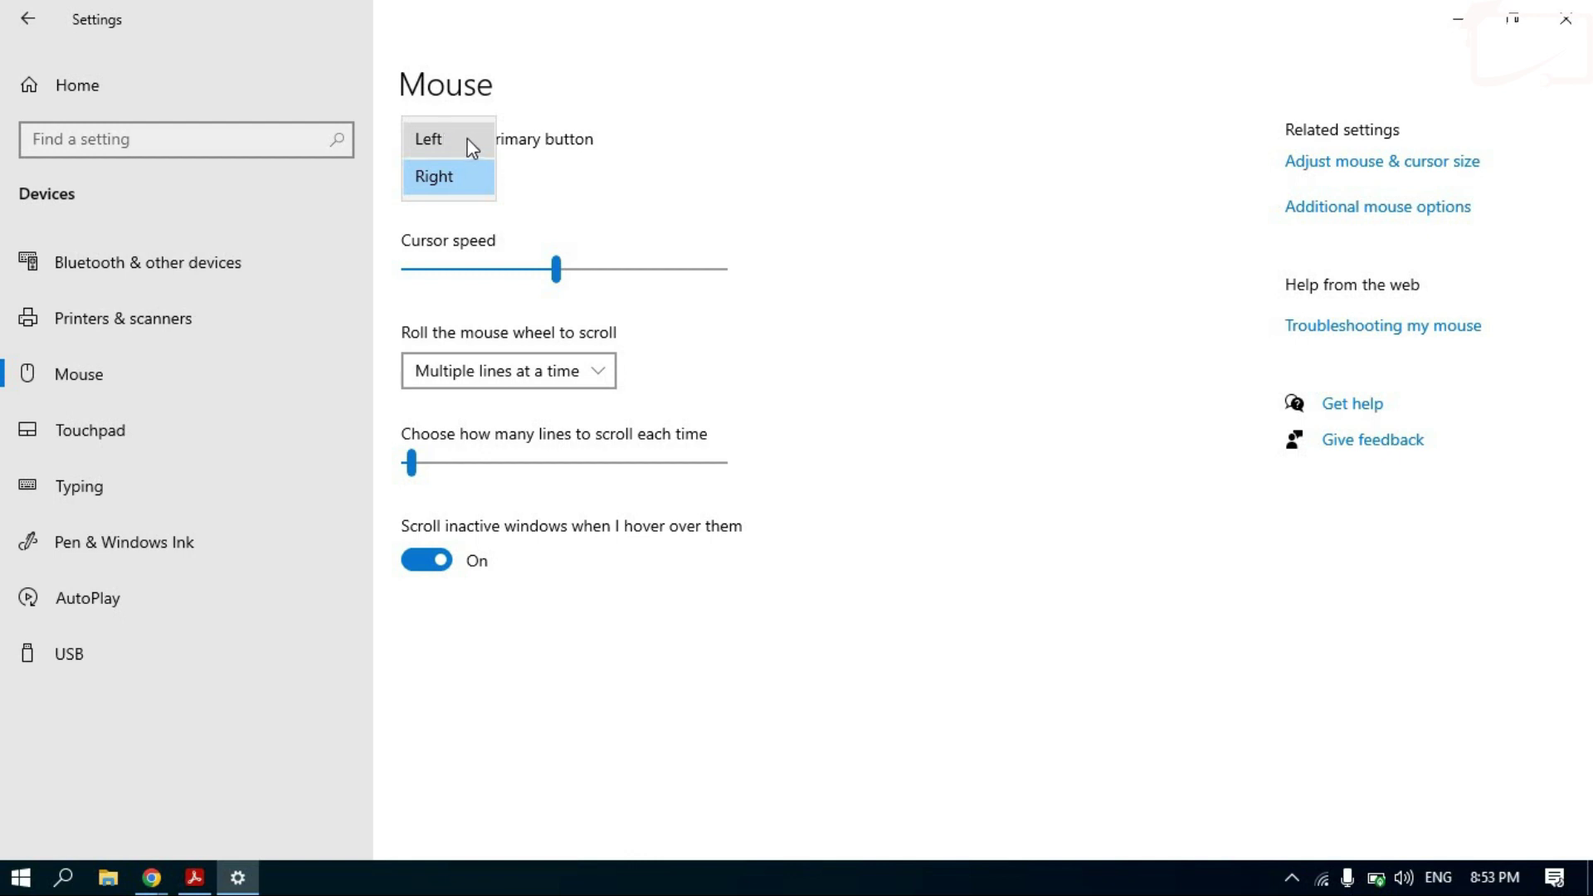
left_click(471, 148)
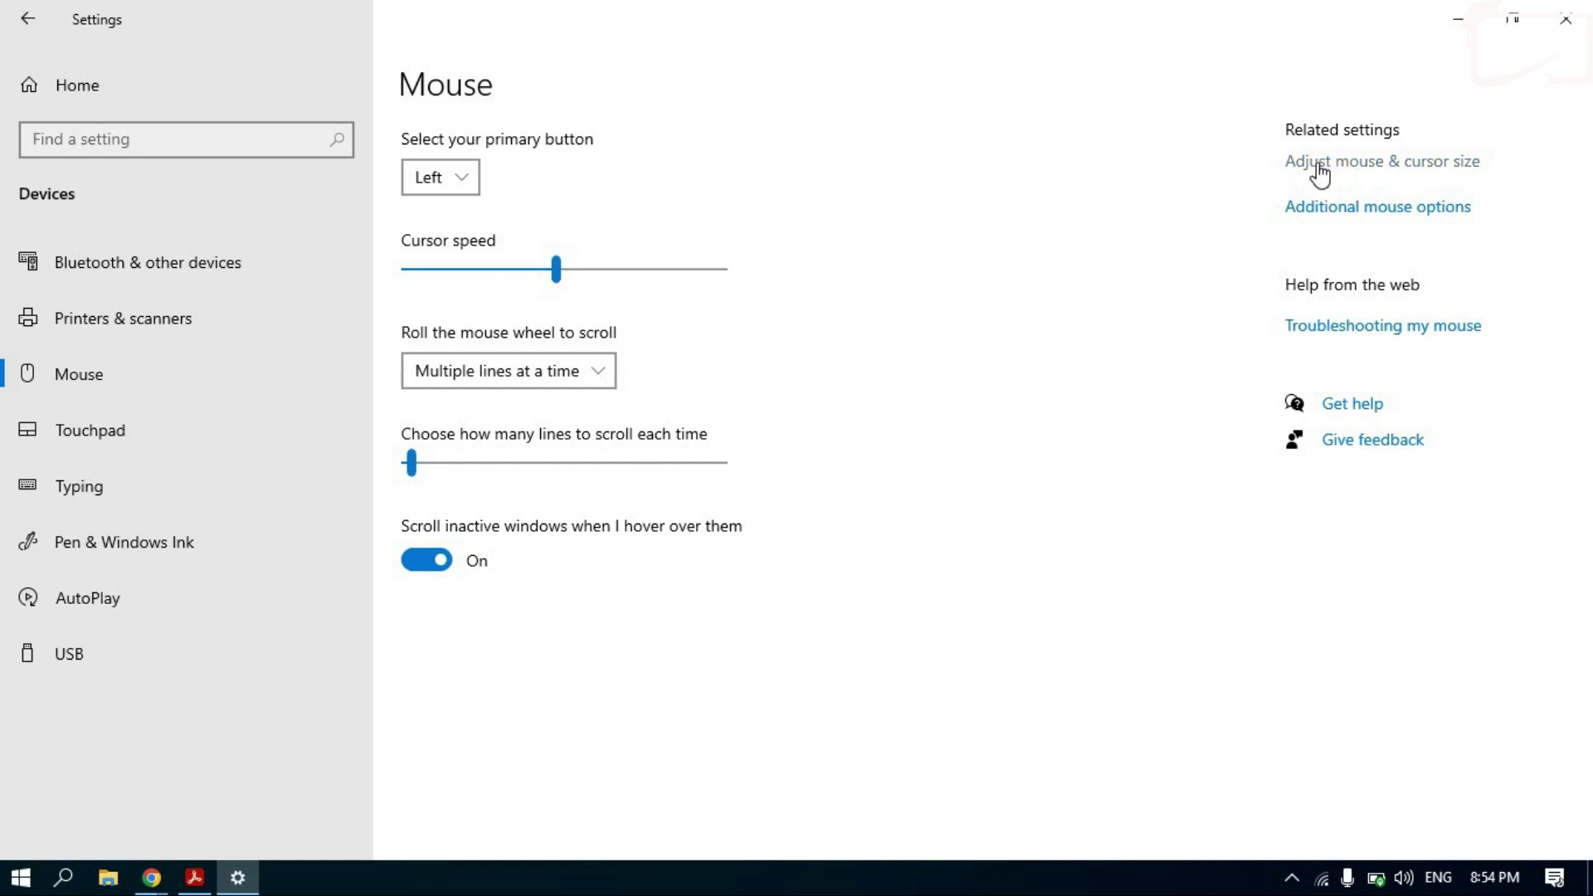
Open the mouse and cursor size settings and try the pointer size control, keeping the smallest size.
left_click(1320, 166)
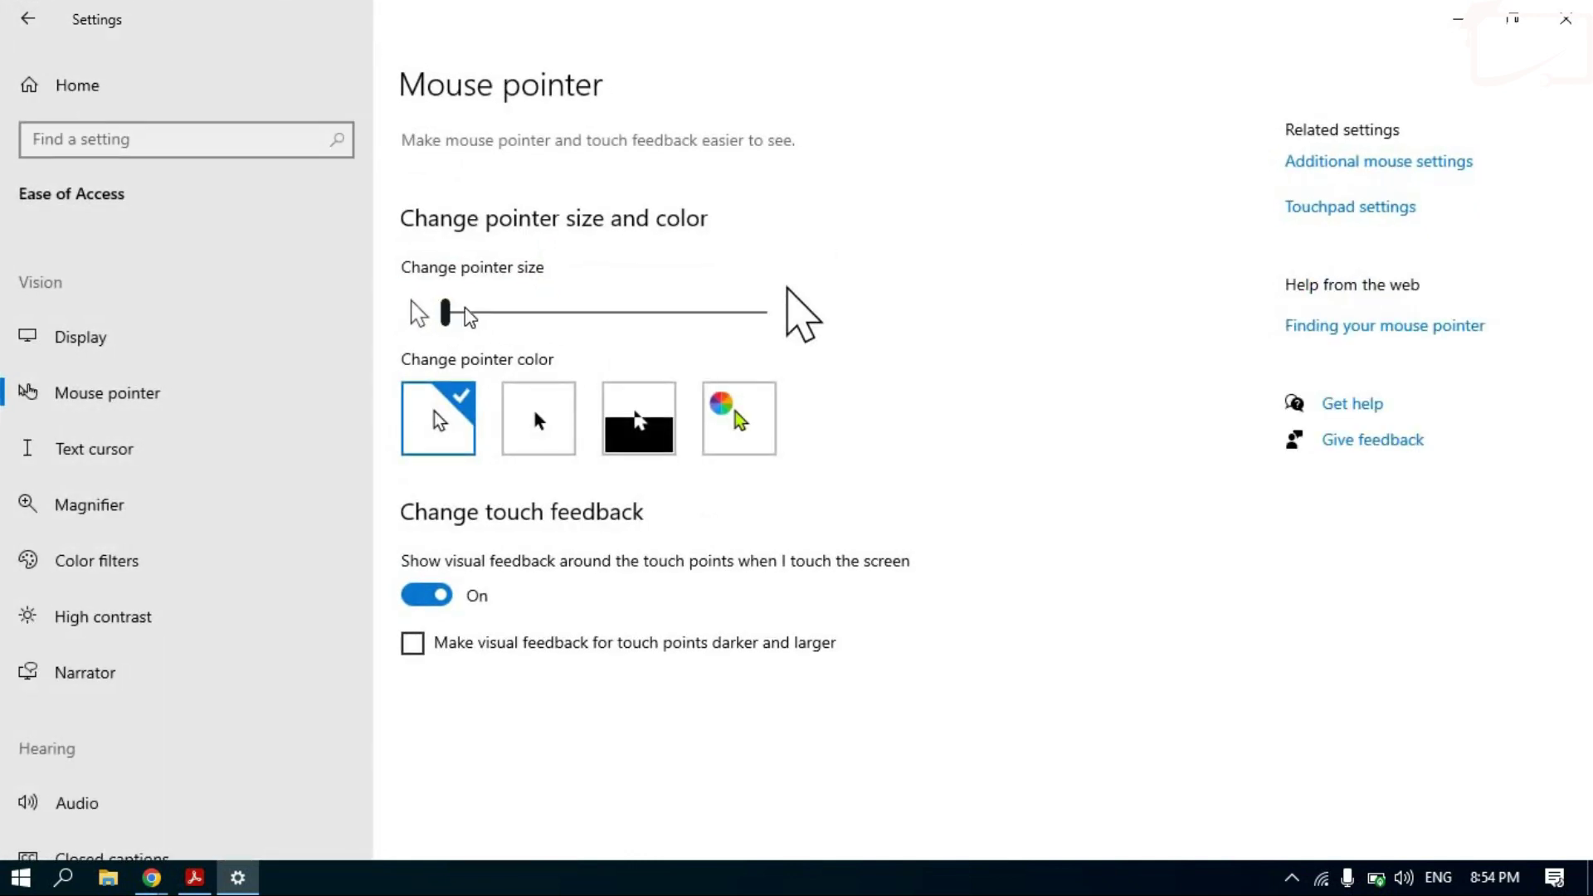
mouse_move(452, 315)
left_mouse_down()
mouse_move(693, 311)
mouse_move(445, 313)
left_mouse_up()
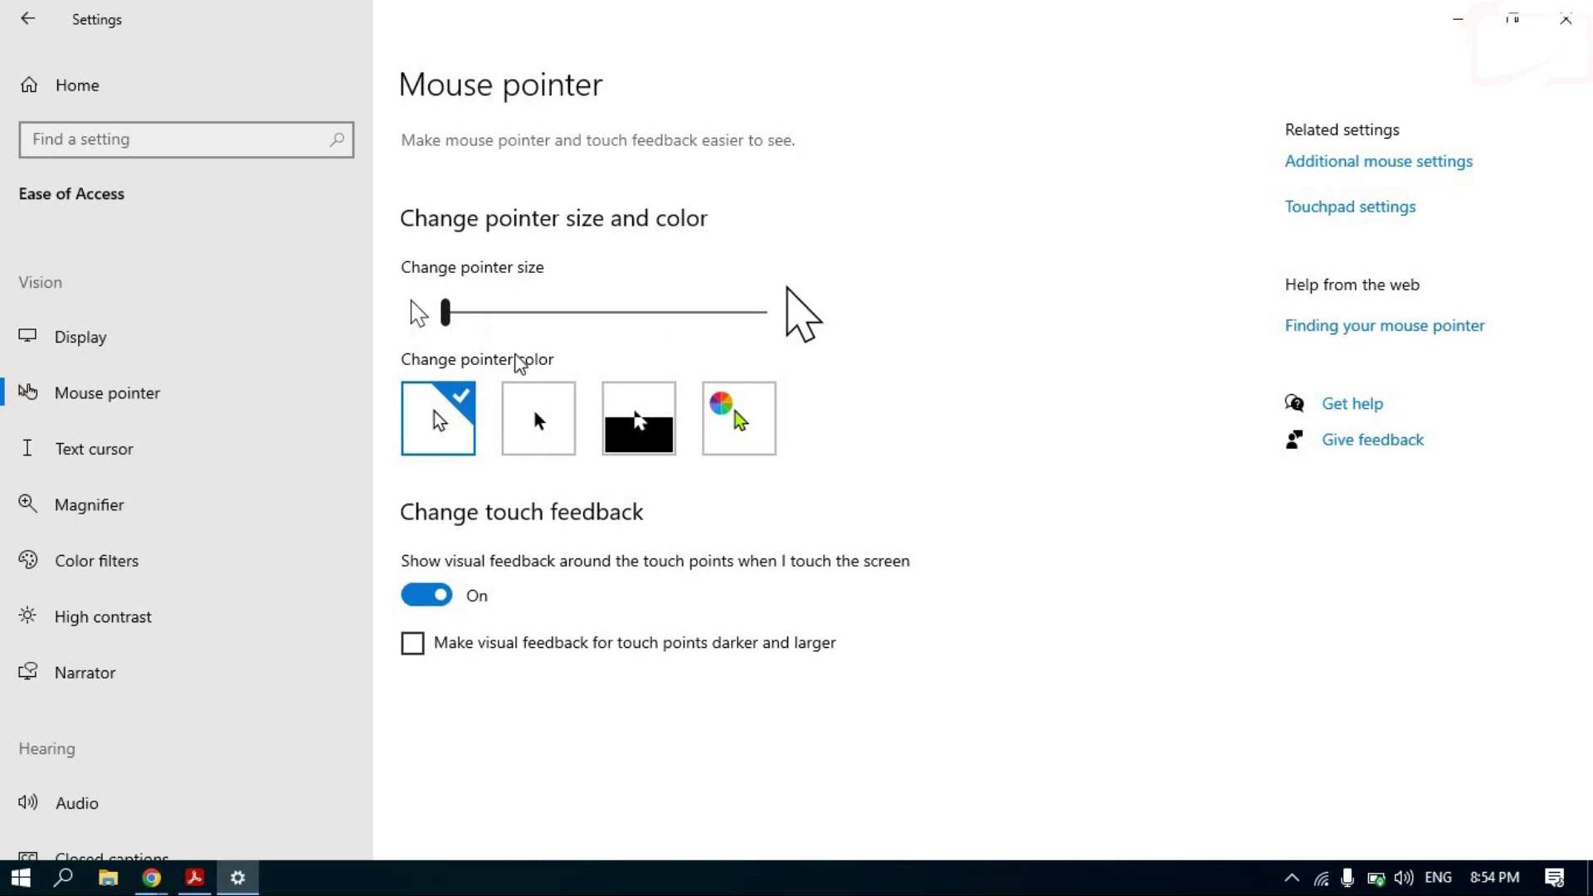
Try the black, inverted, and custom green and pink pointer colors, and restore the white pointer.
left_click(556, 411)
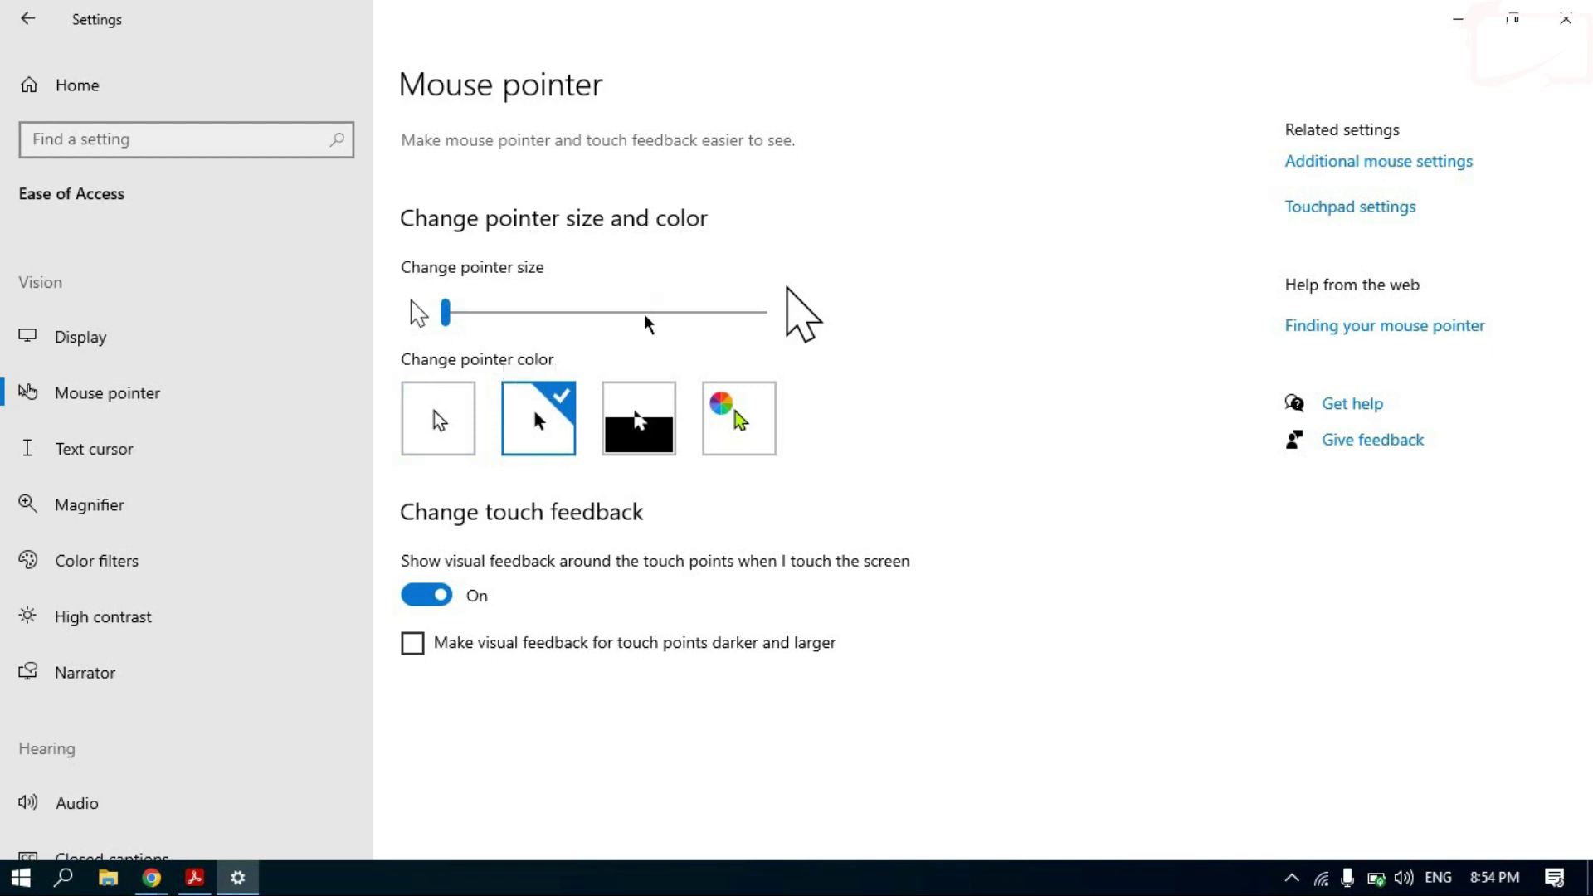
left_click(644, 384)
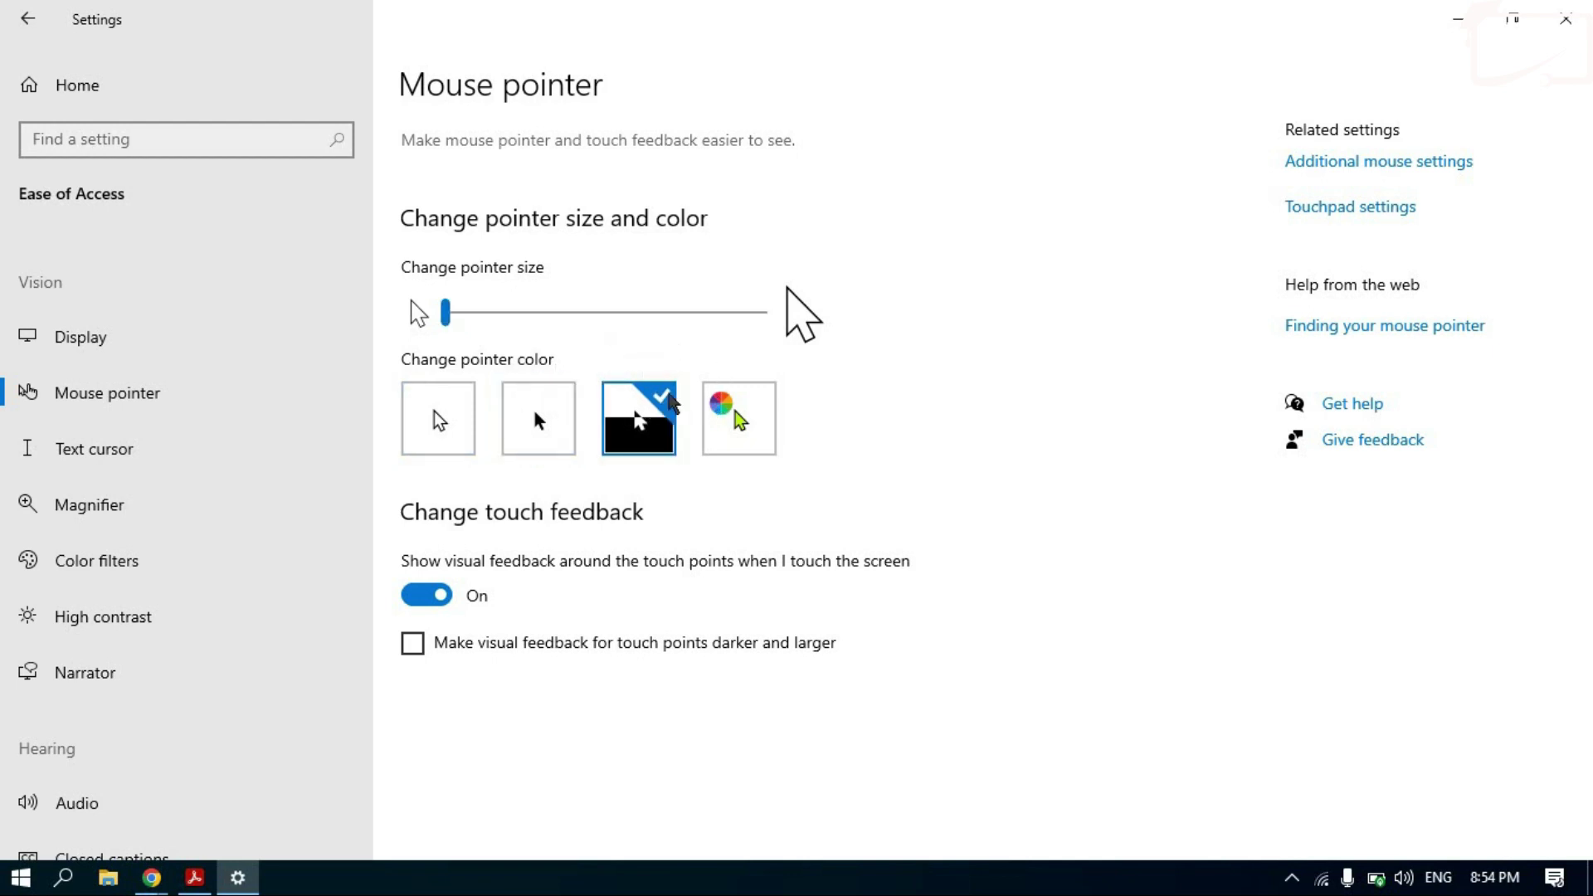
left_click(739, 398)
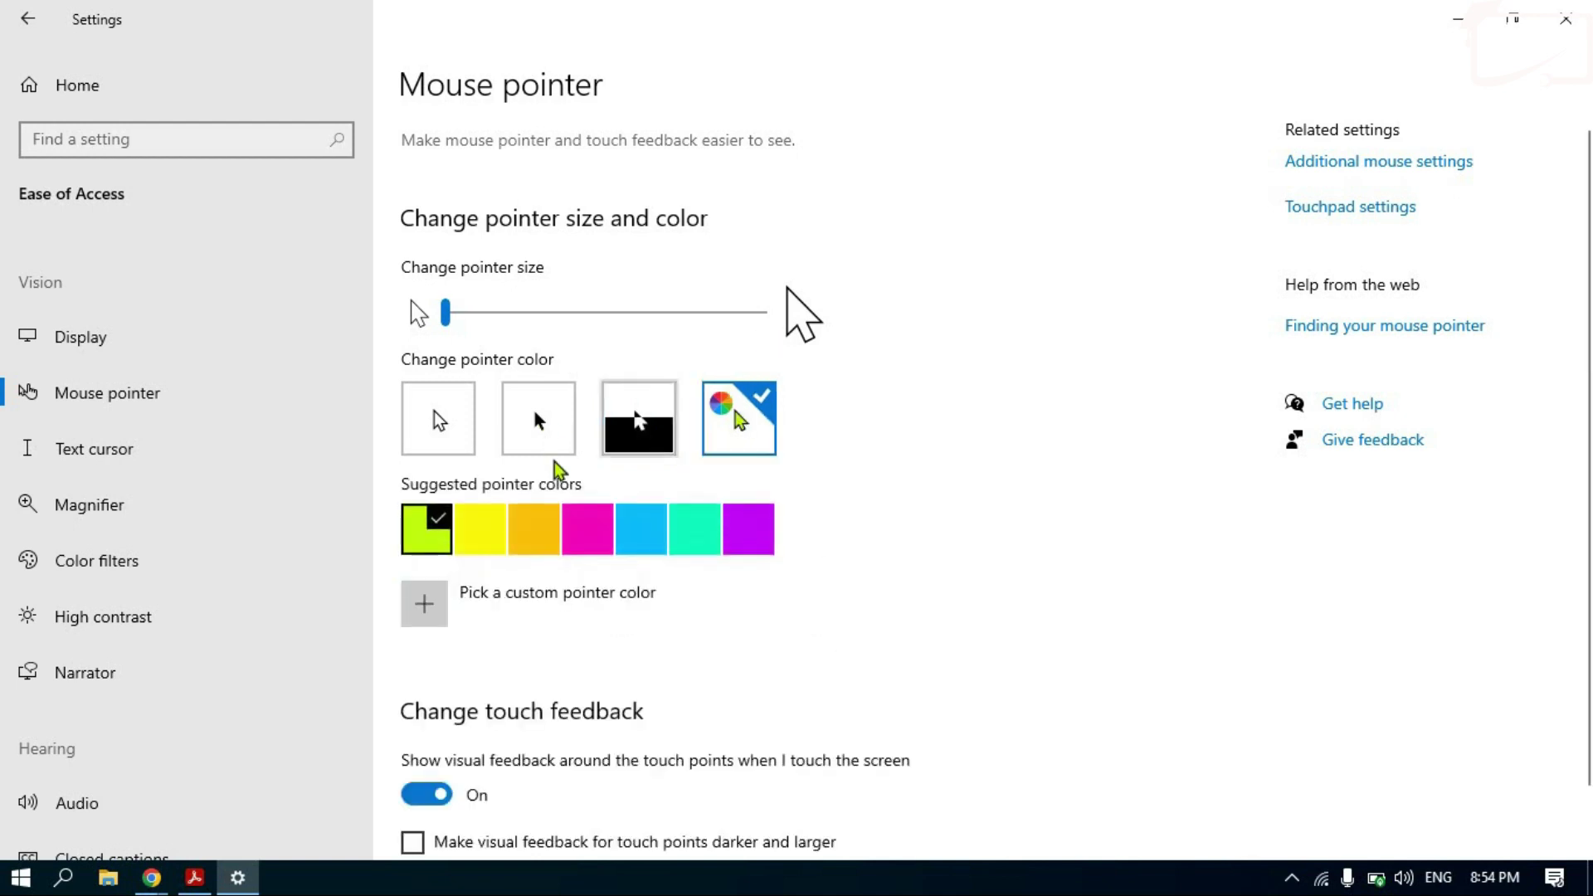
left_click(586, 531)
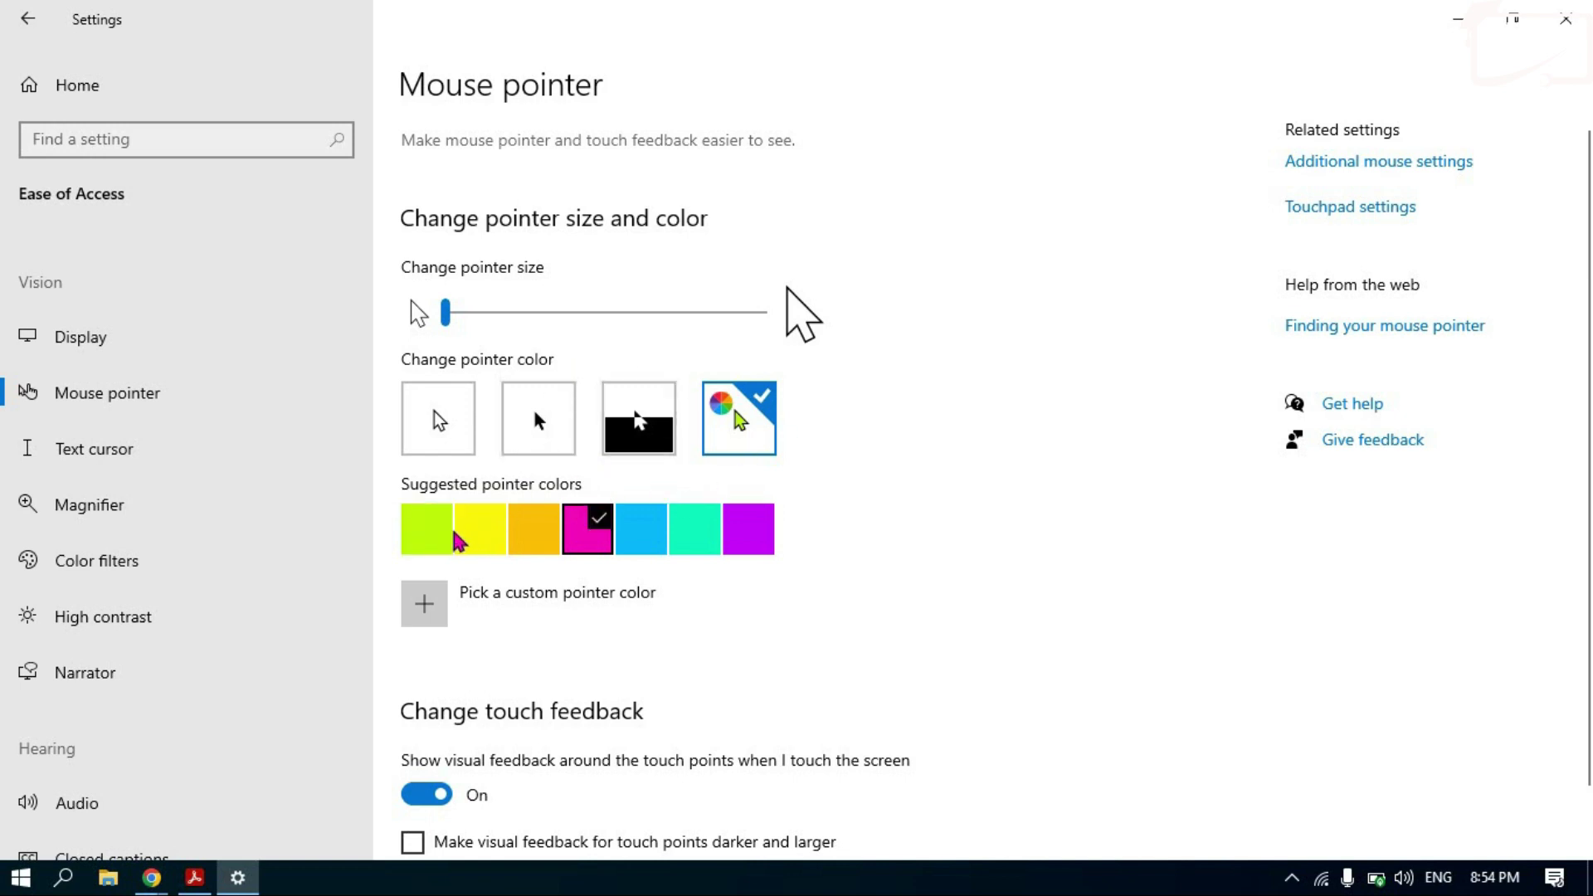
left_click(436, 417)
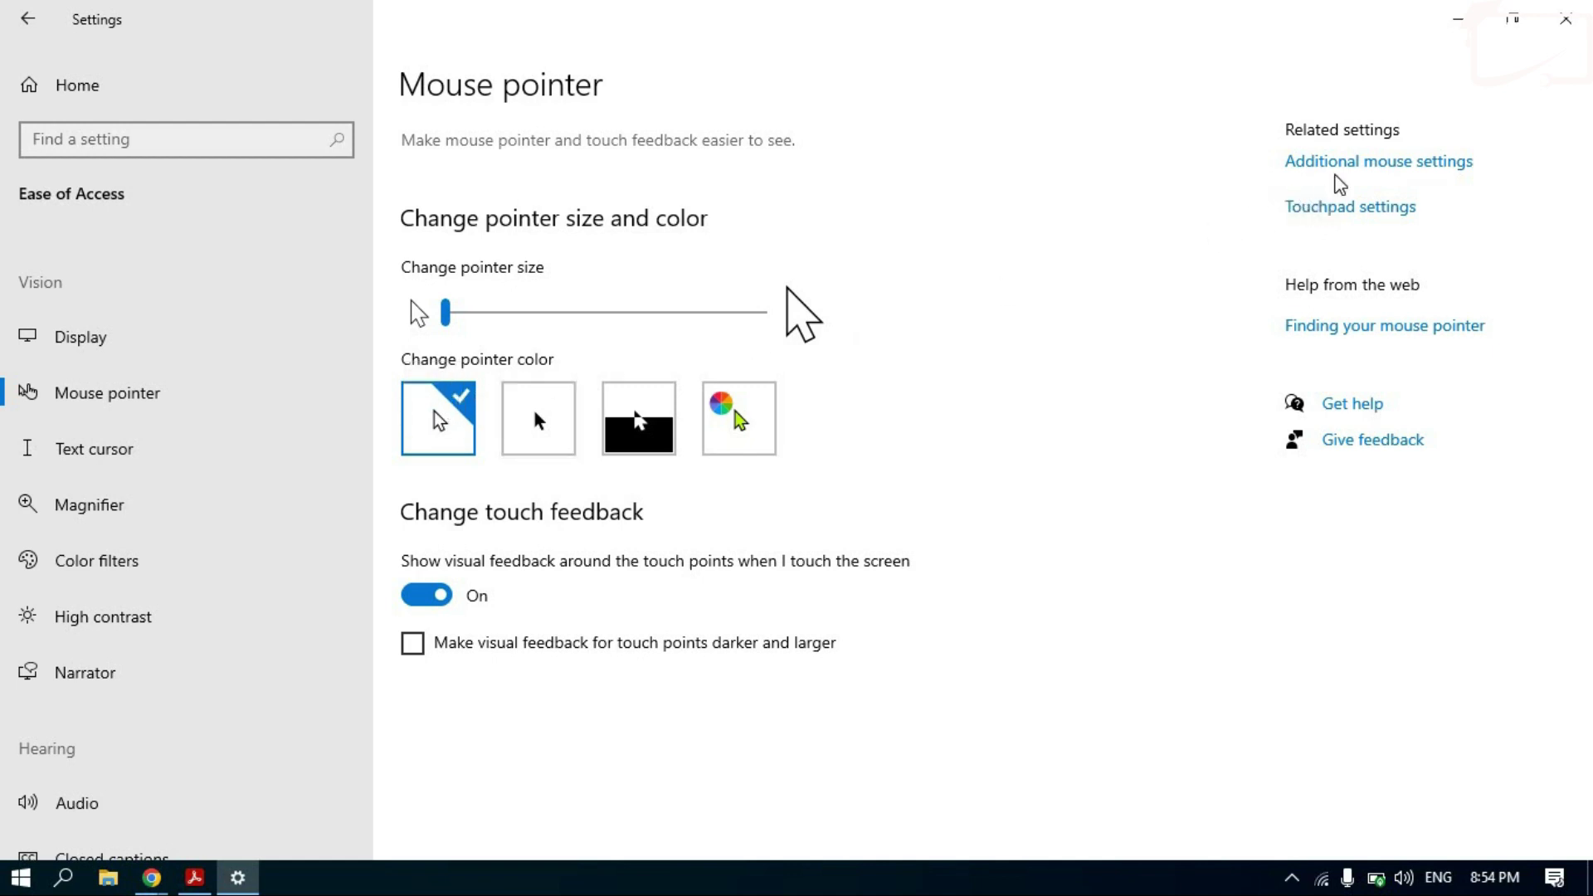
Open the additional mouse options and apply the switch of the primary and secondary buttons.
left_click(1335, 166)
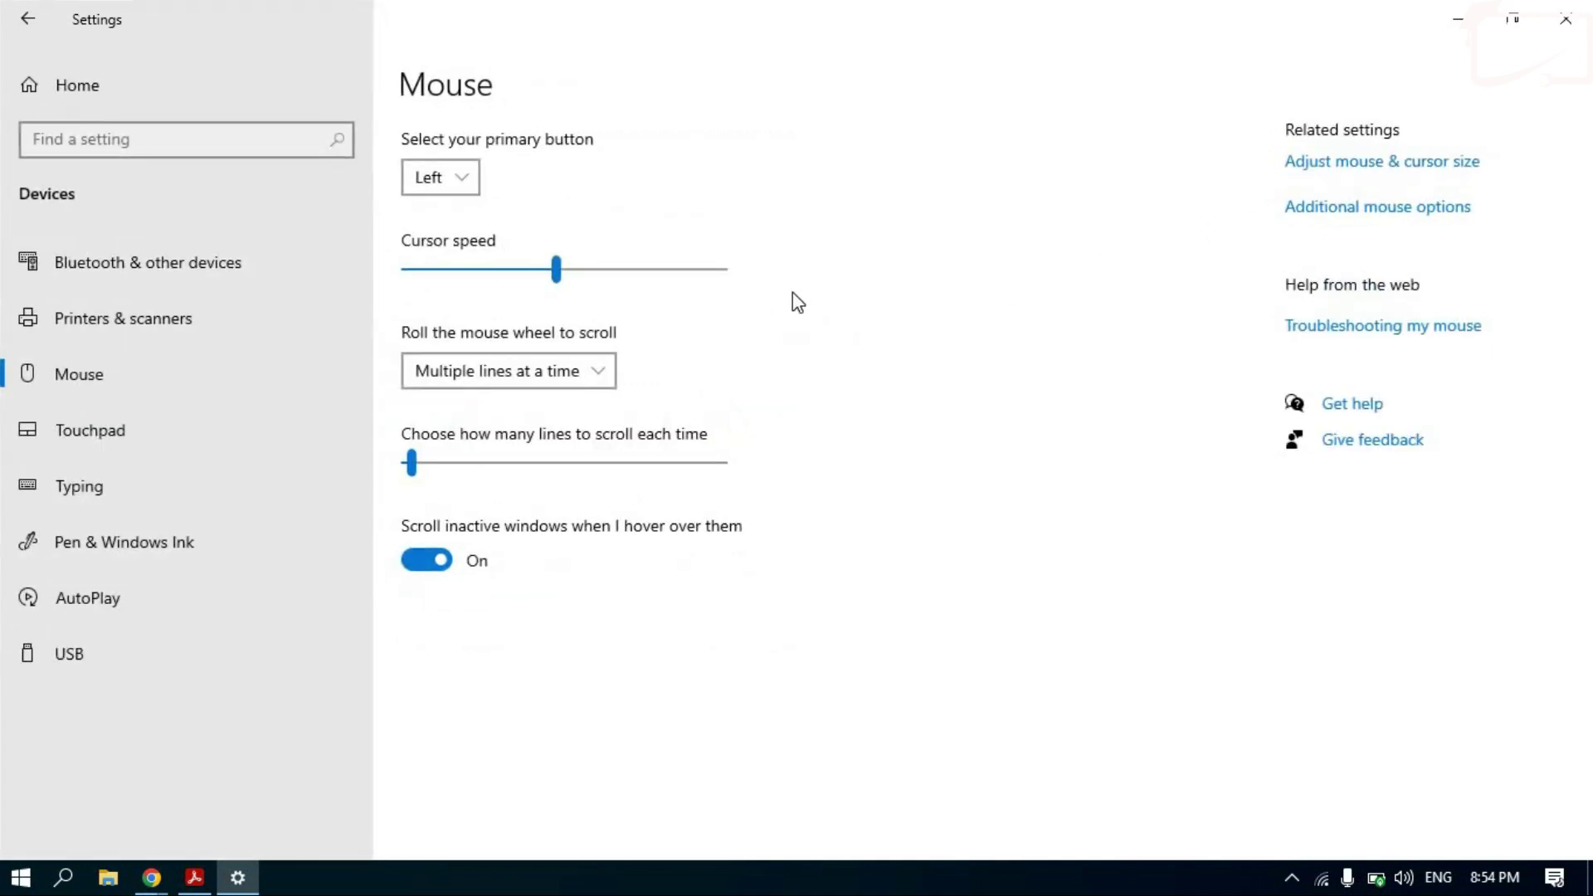
left_click(1361, 207)
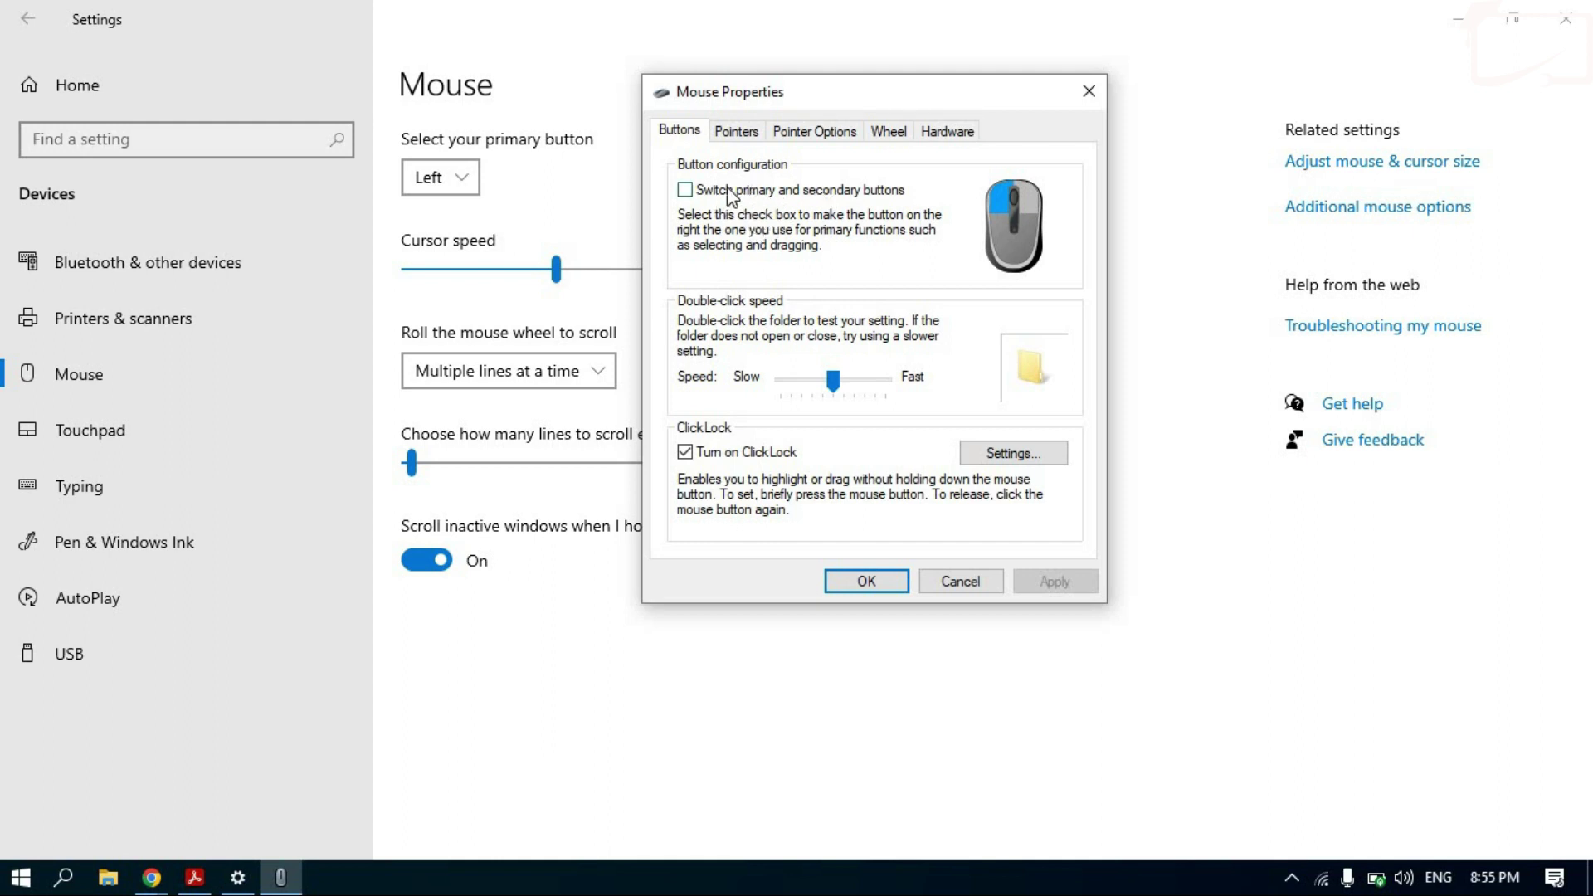
left_click(693, 193)
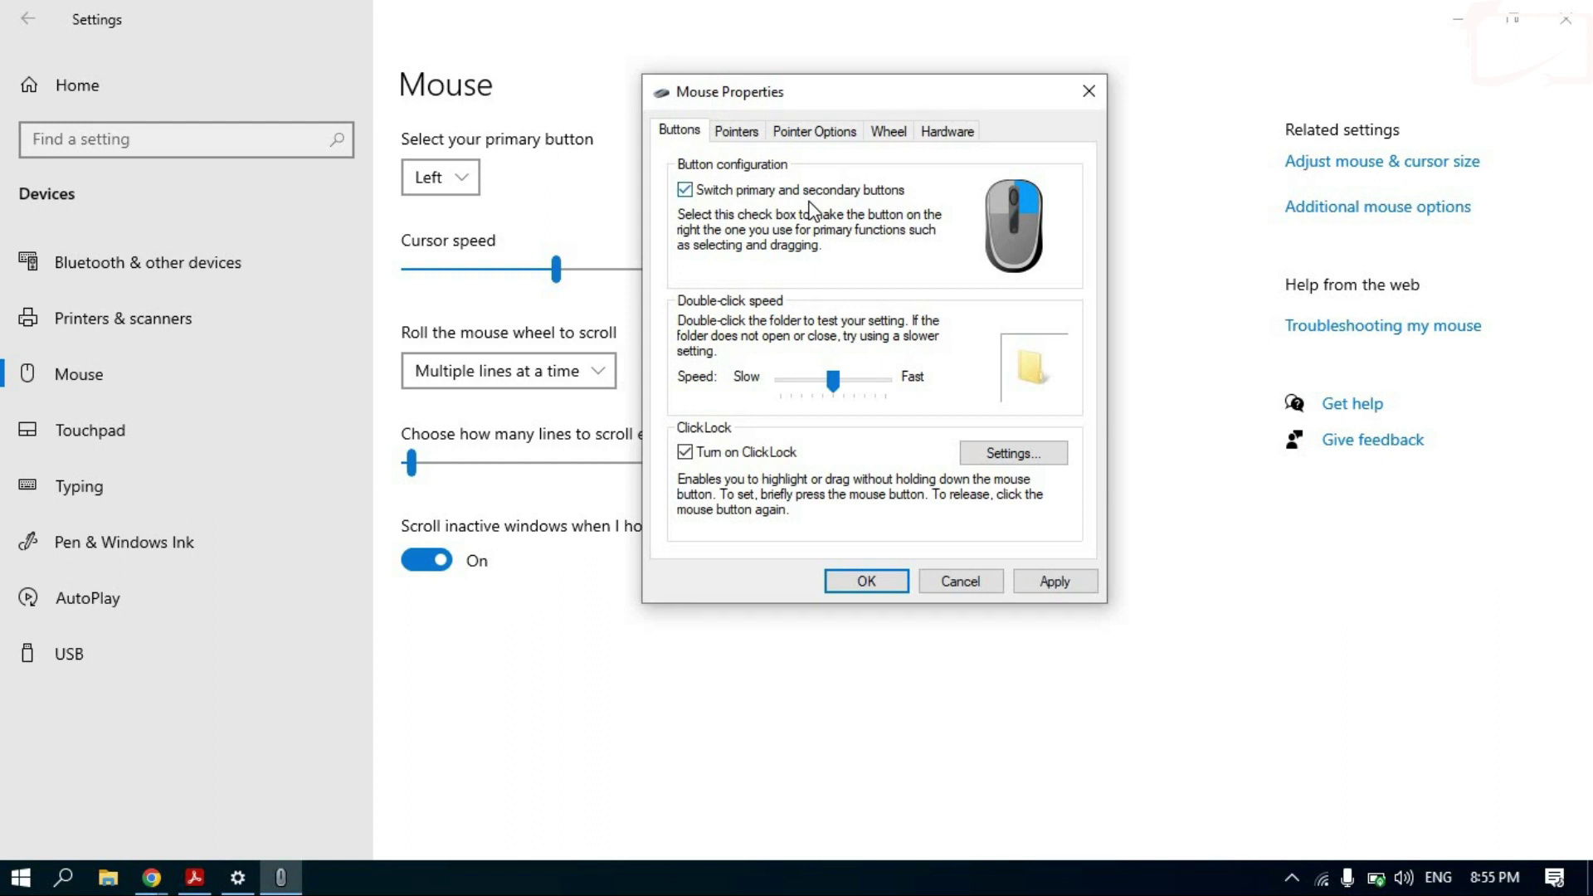
left_click(1052, 579)
Restore the original button configuration and try the double-click speed control, keeping the middle speed and applying both.
left_click(689, 192)
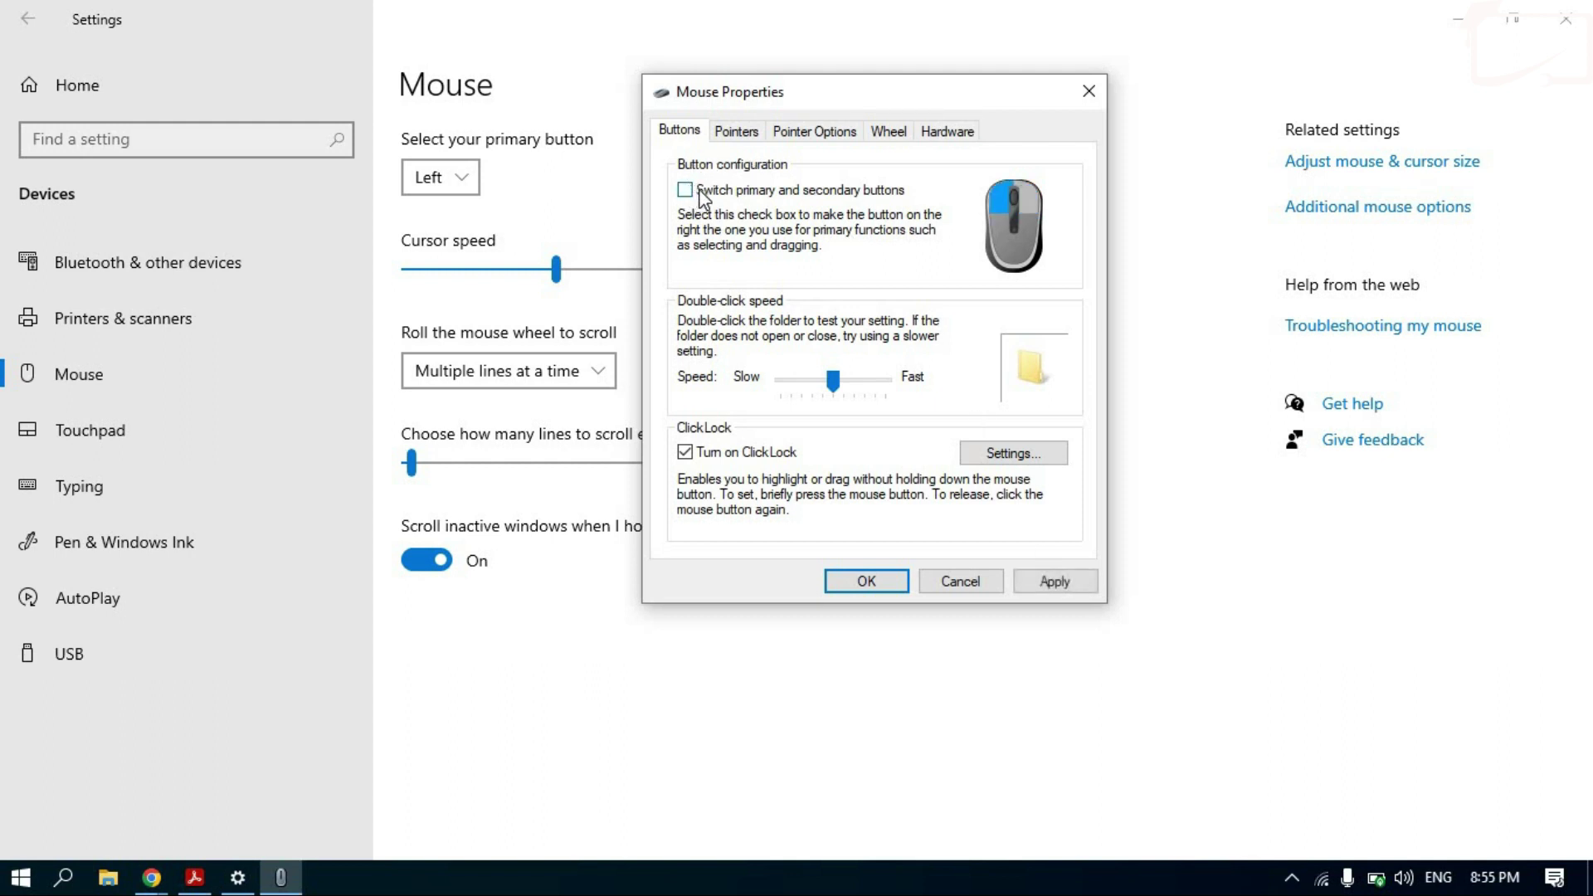
left_click(1054, 579)
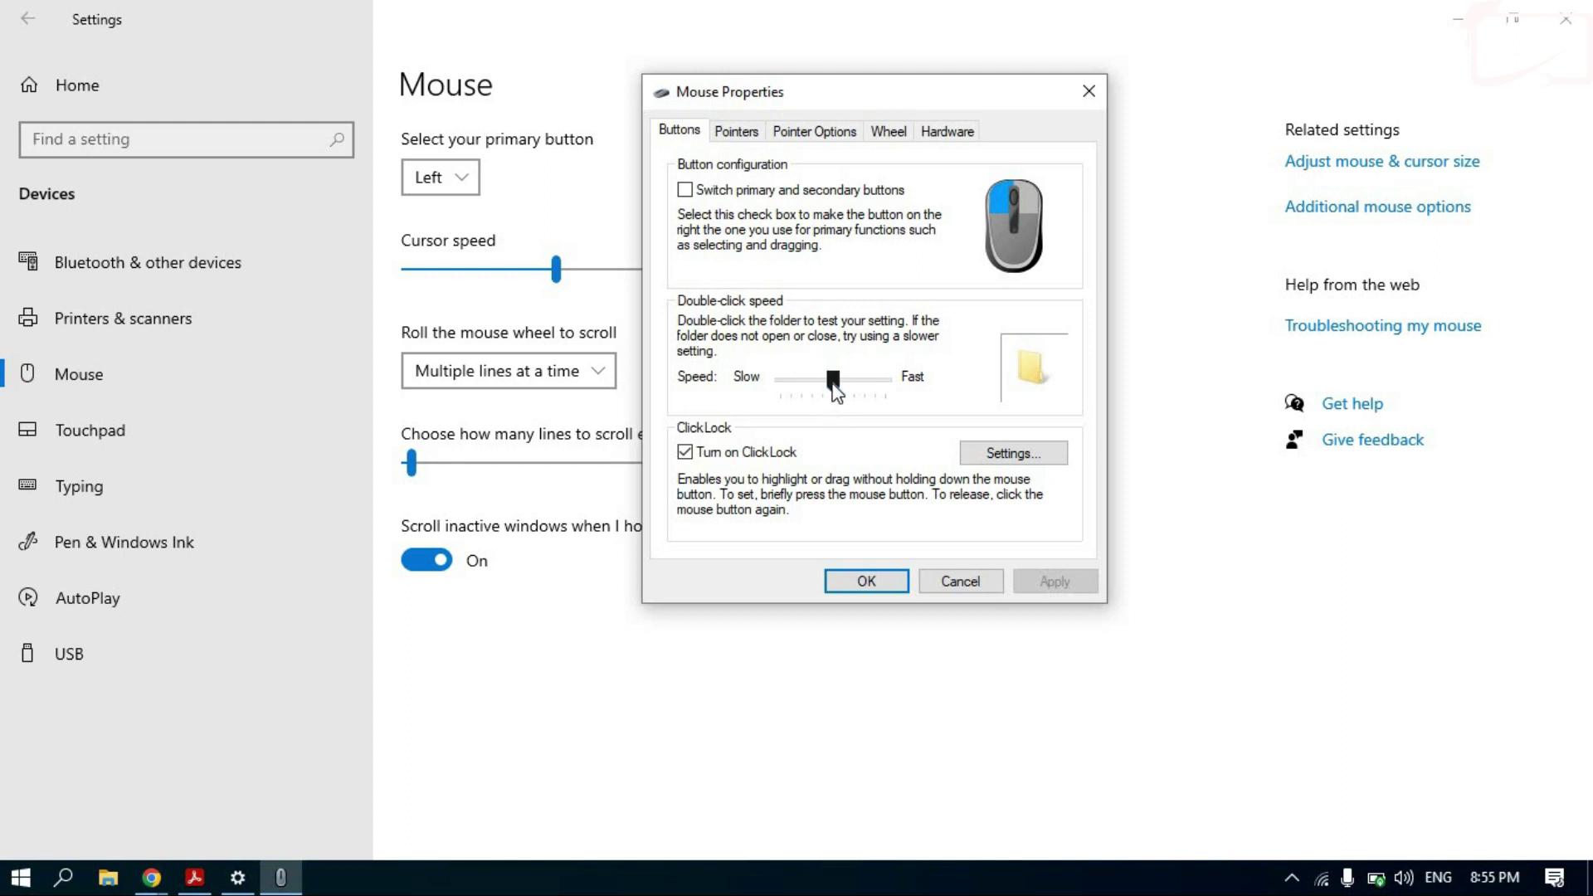
mouse_move(835, 386)
left_mouse_down()
mouse_move(867, 388)
mouse_move(834, 390)
left_mouse_up()
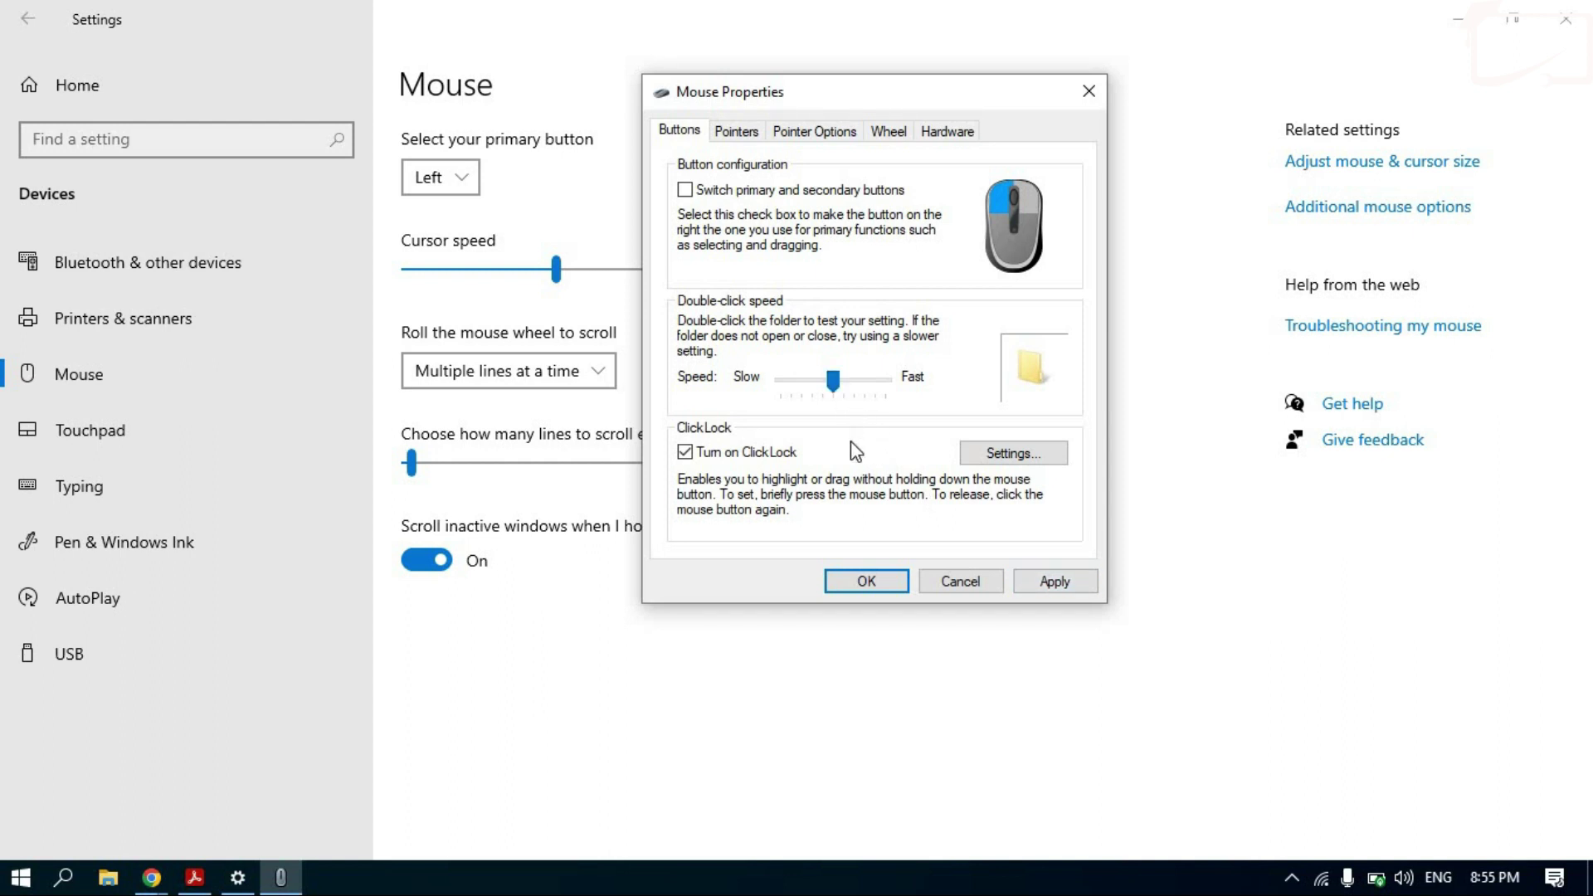
left_click(1043, 580)
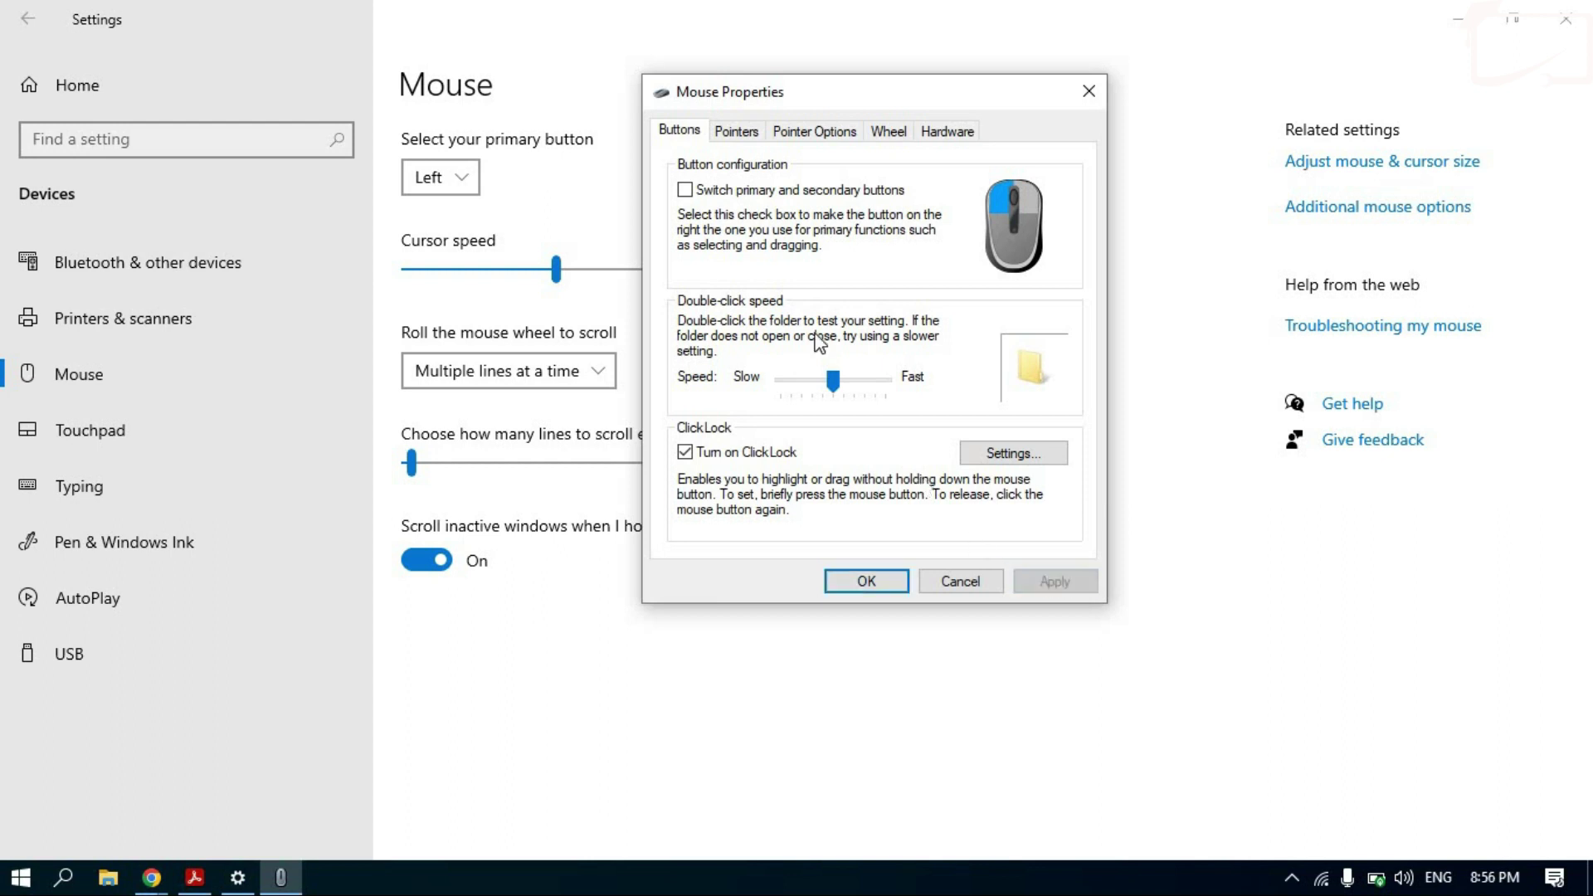
Choose Windows Default (system scheme) as the mouse pointer scheme.
left_click(736, 132)
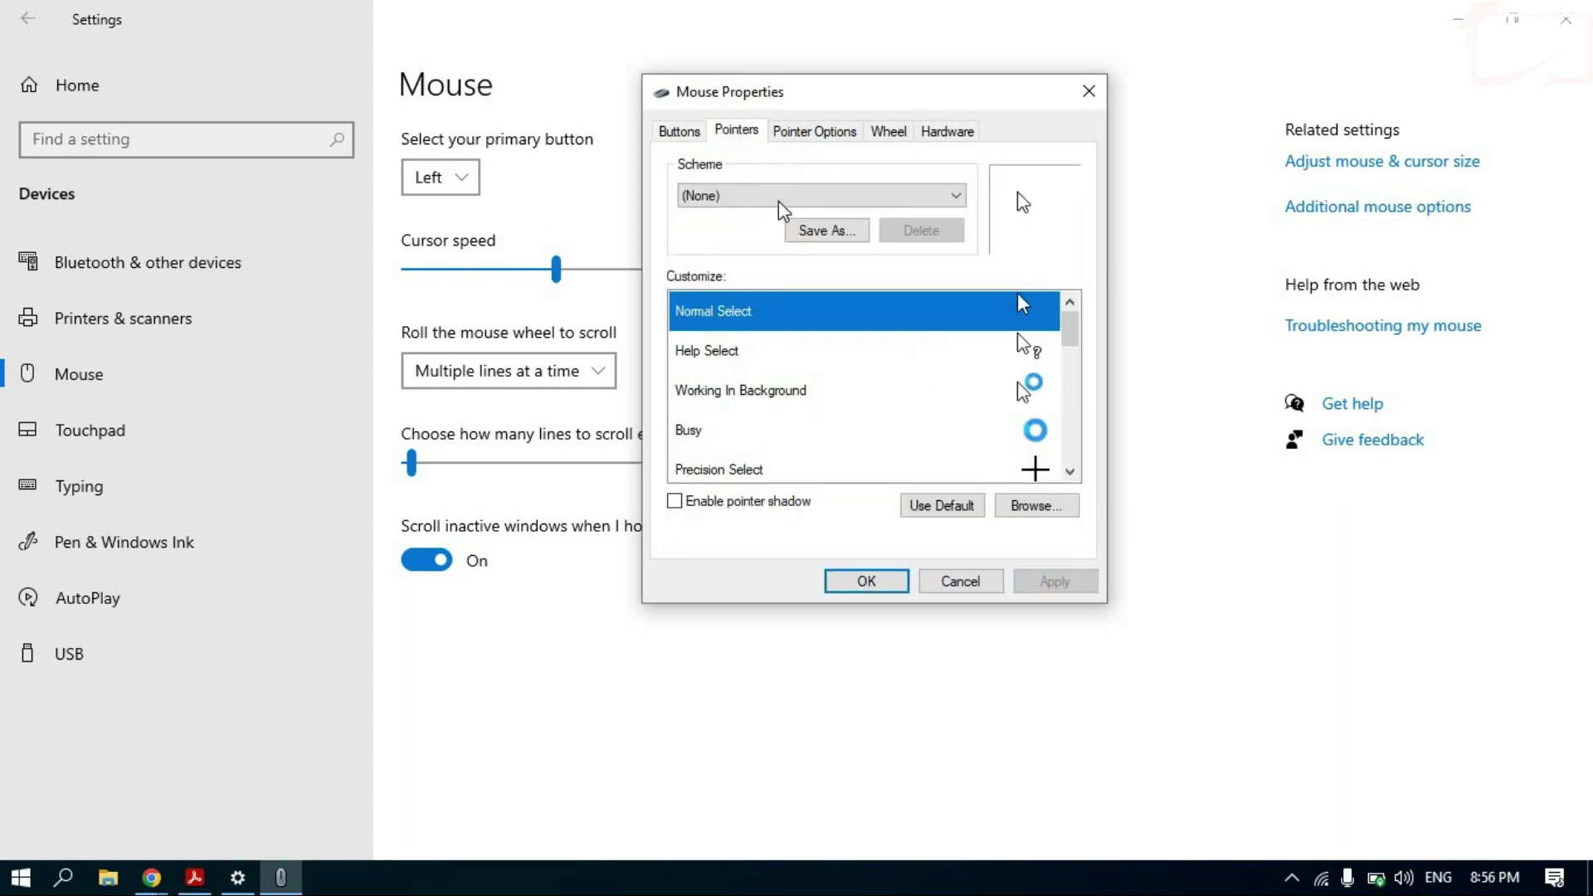
double_click(805, 195)
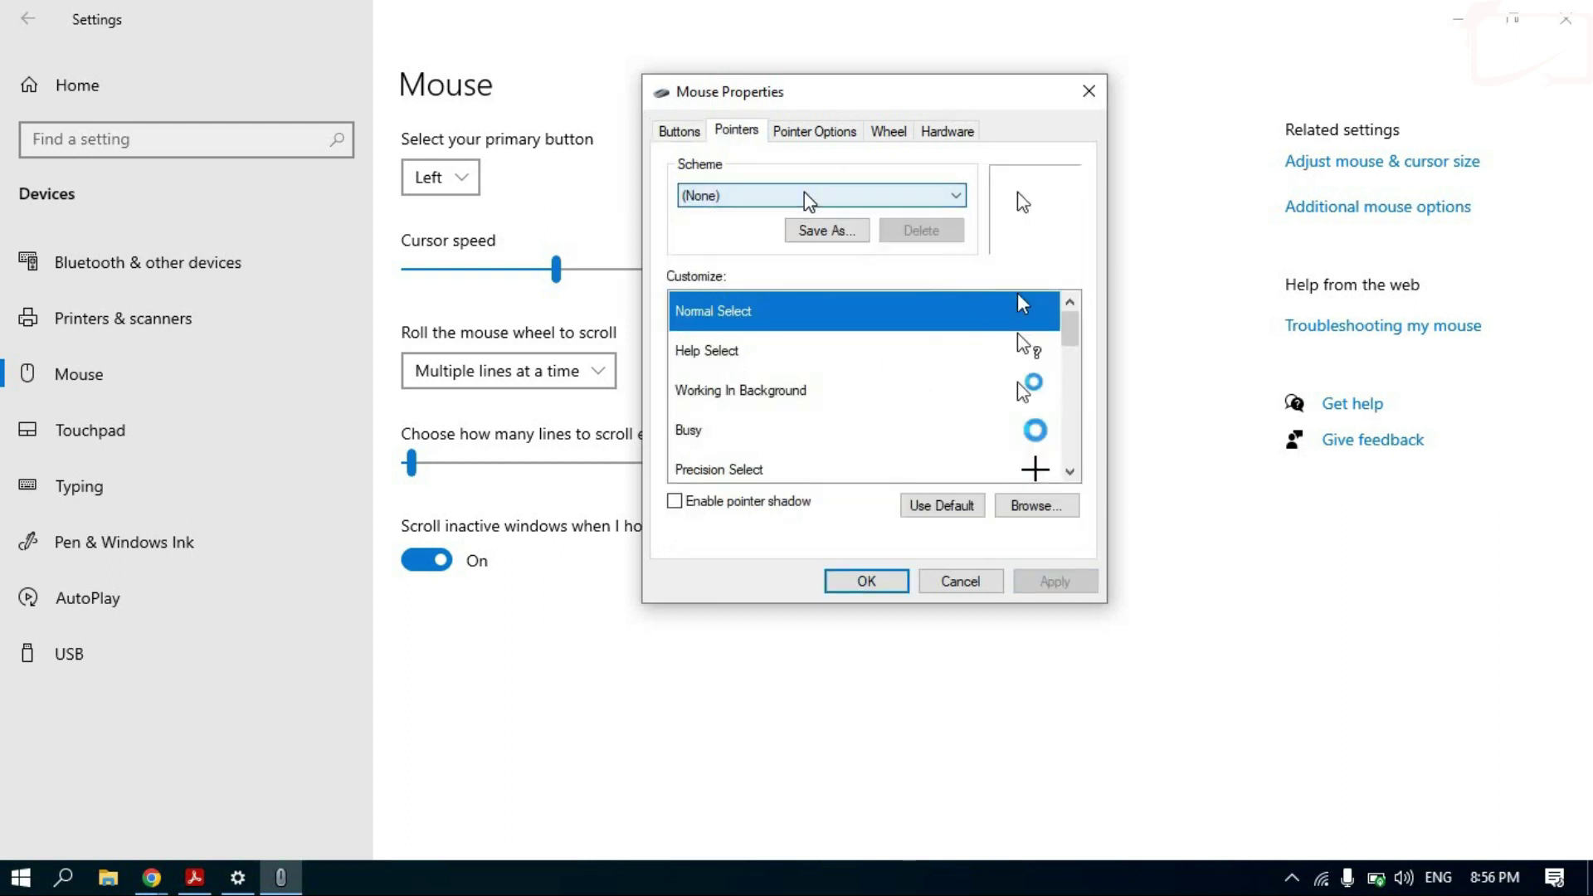
left_click(807, 197)
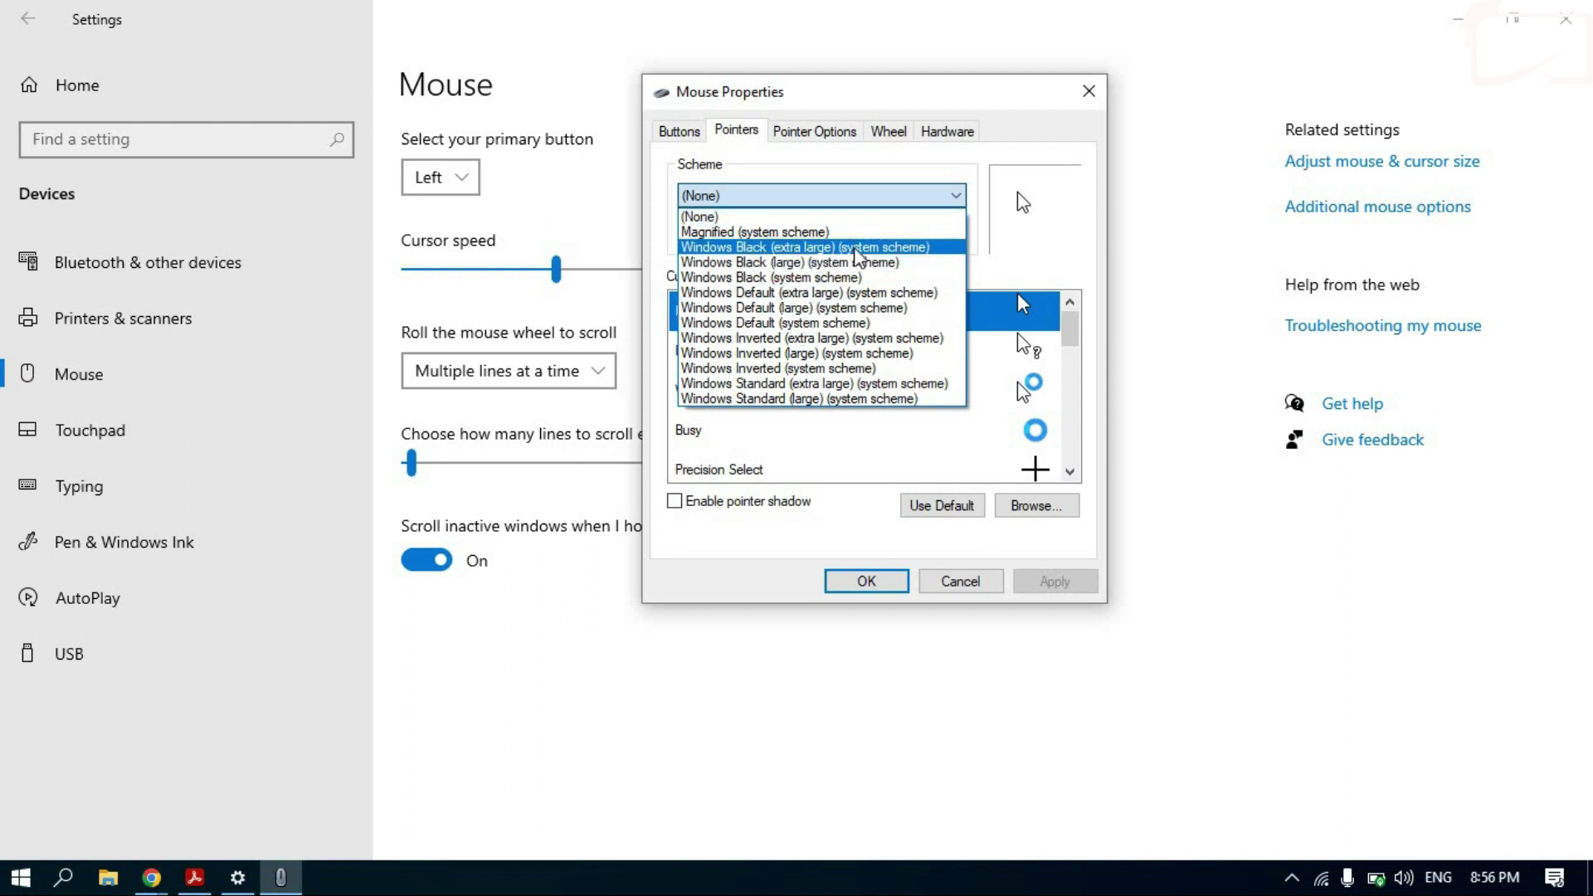
left_click(820, 324)
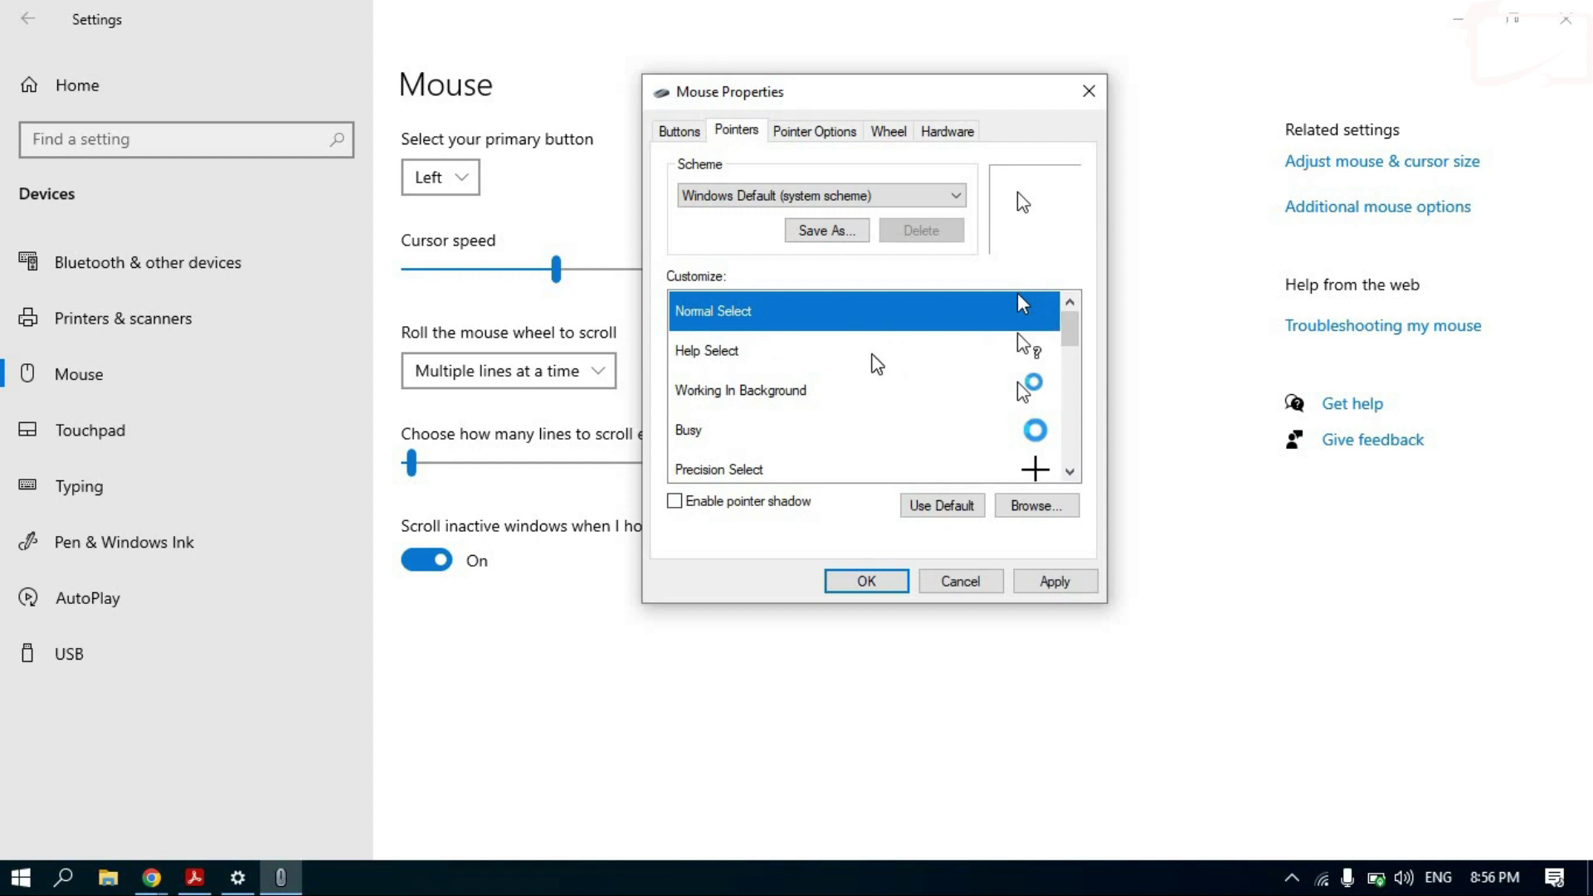
Preview the Help Select, Working In Background and Normal Select pointers in the scheme.
left_click(879, 355)
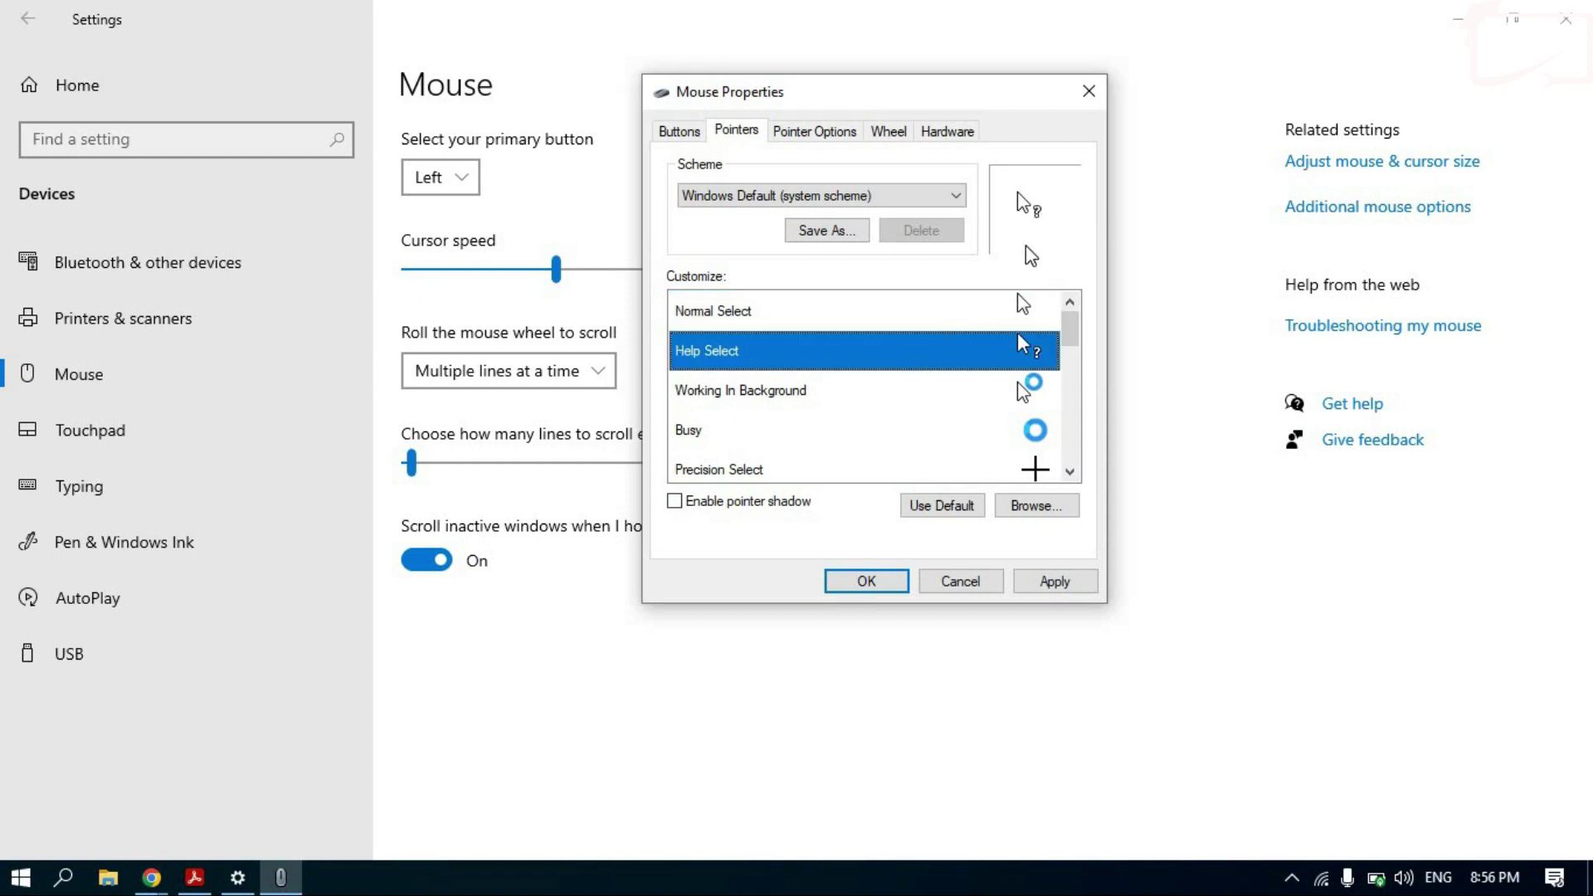
left_click(871, 392)
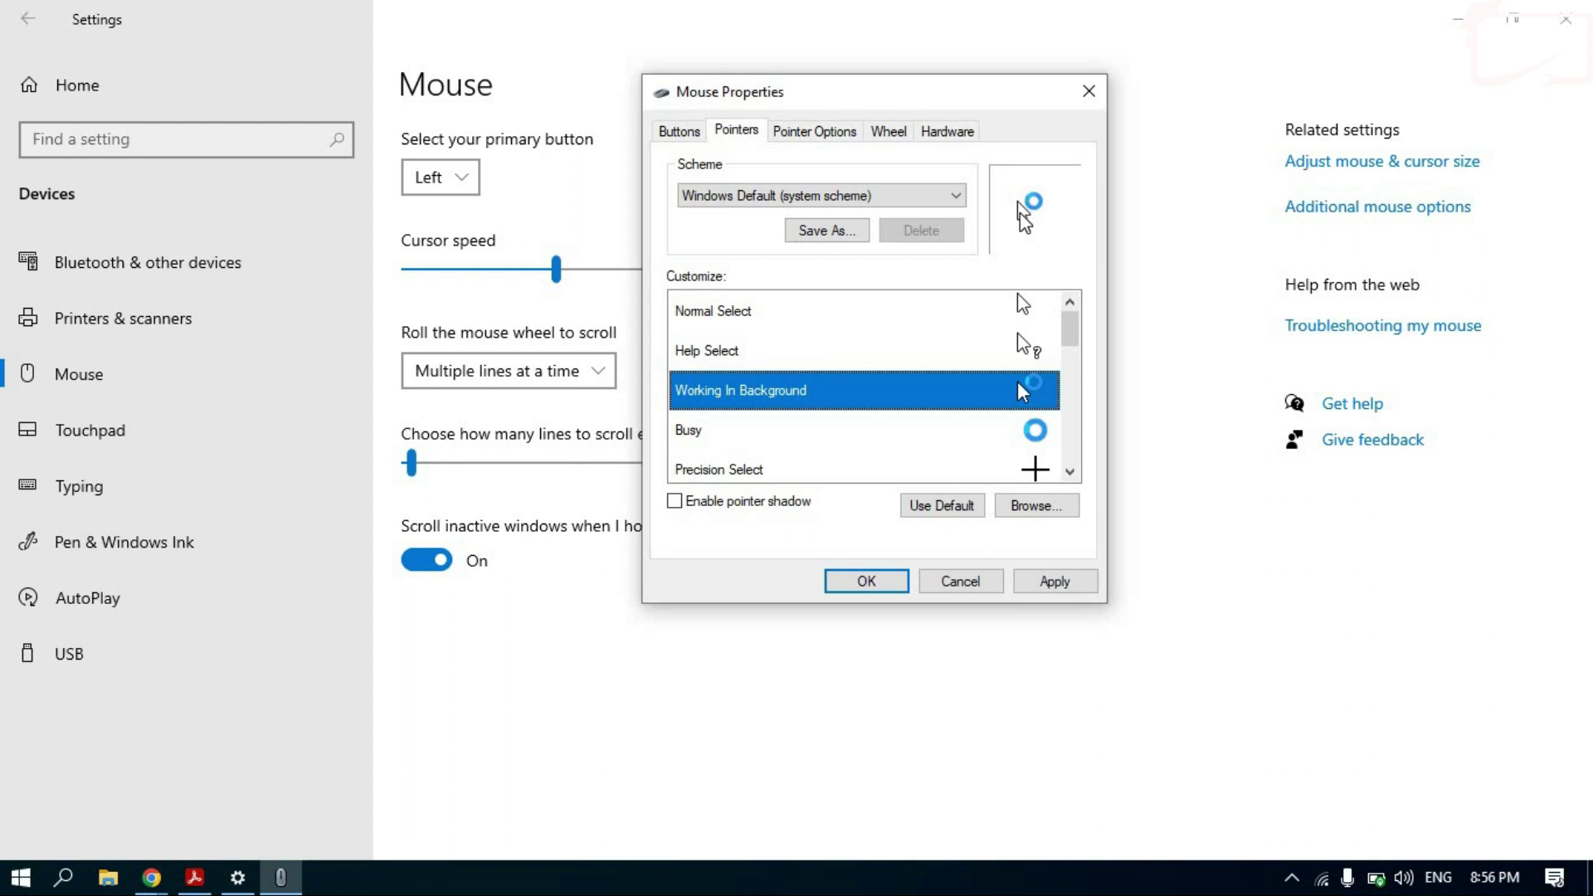
left_click(952, 321)
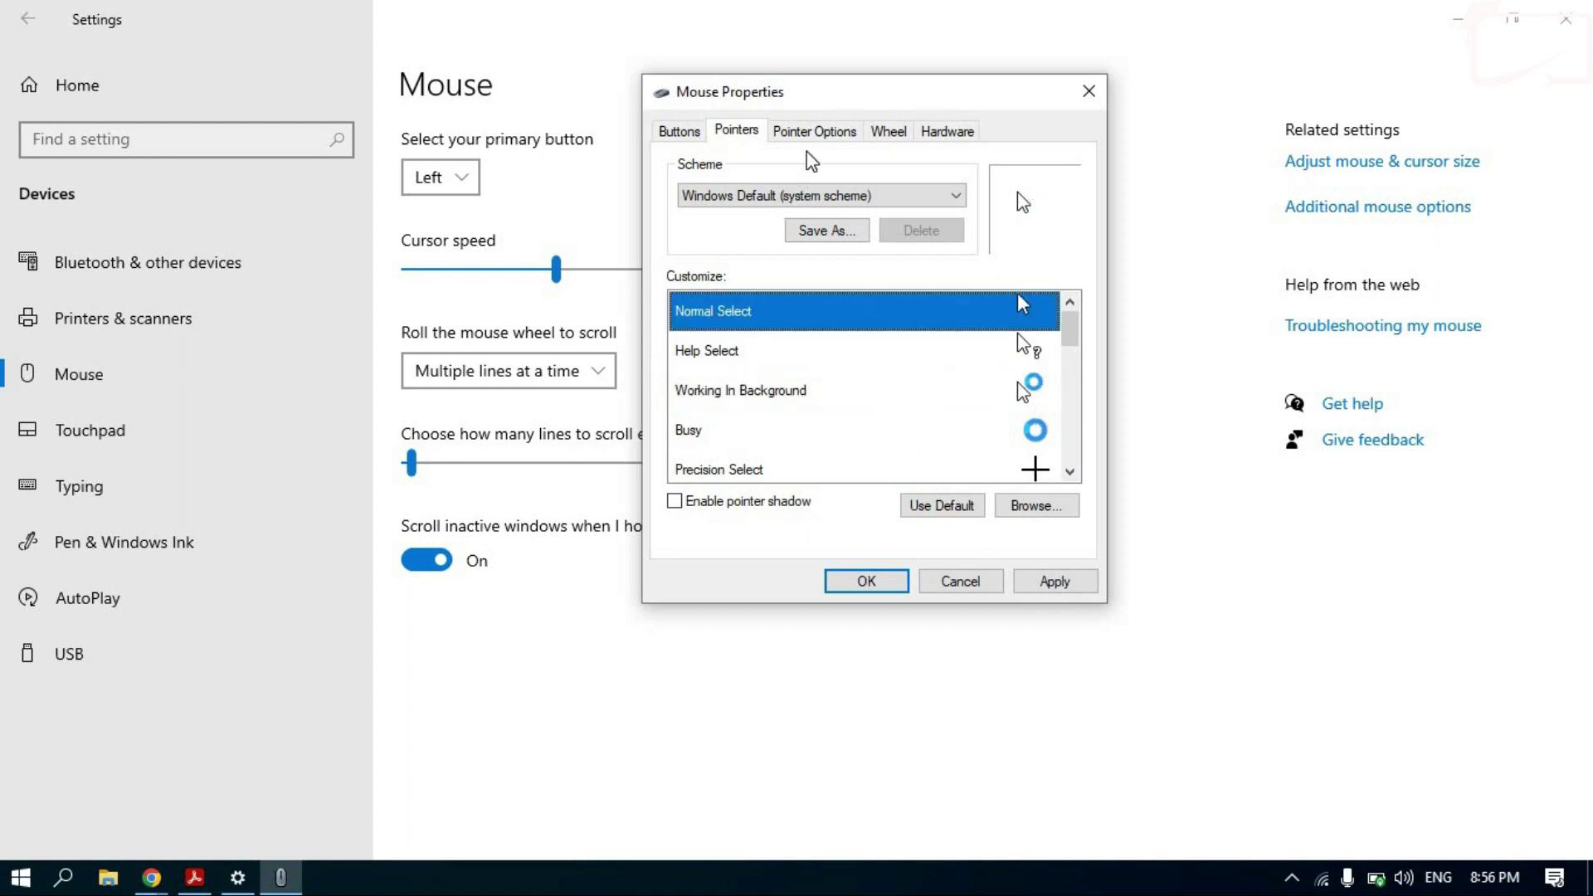
Try the fastest pointer speed in the pointer motion options and return it to the middle.
left_click(820, 134)
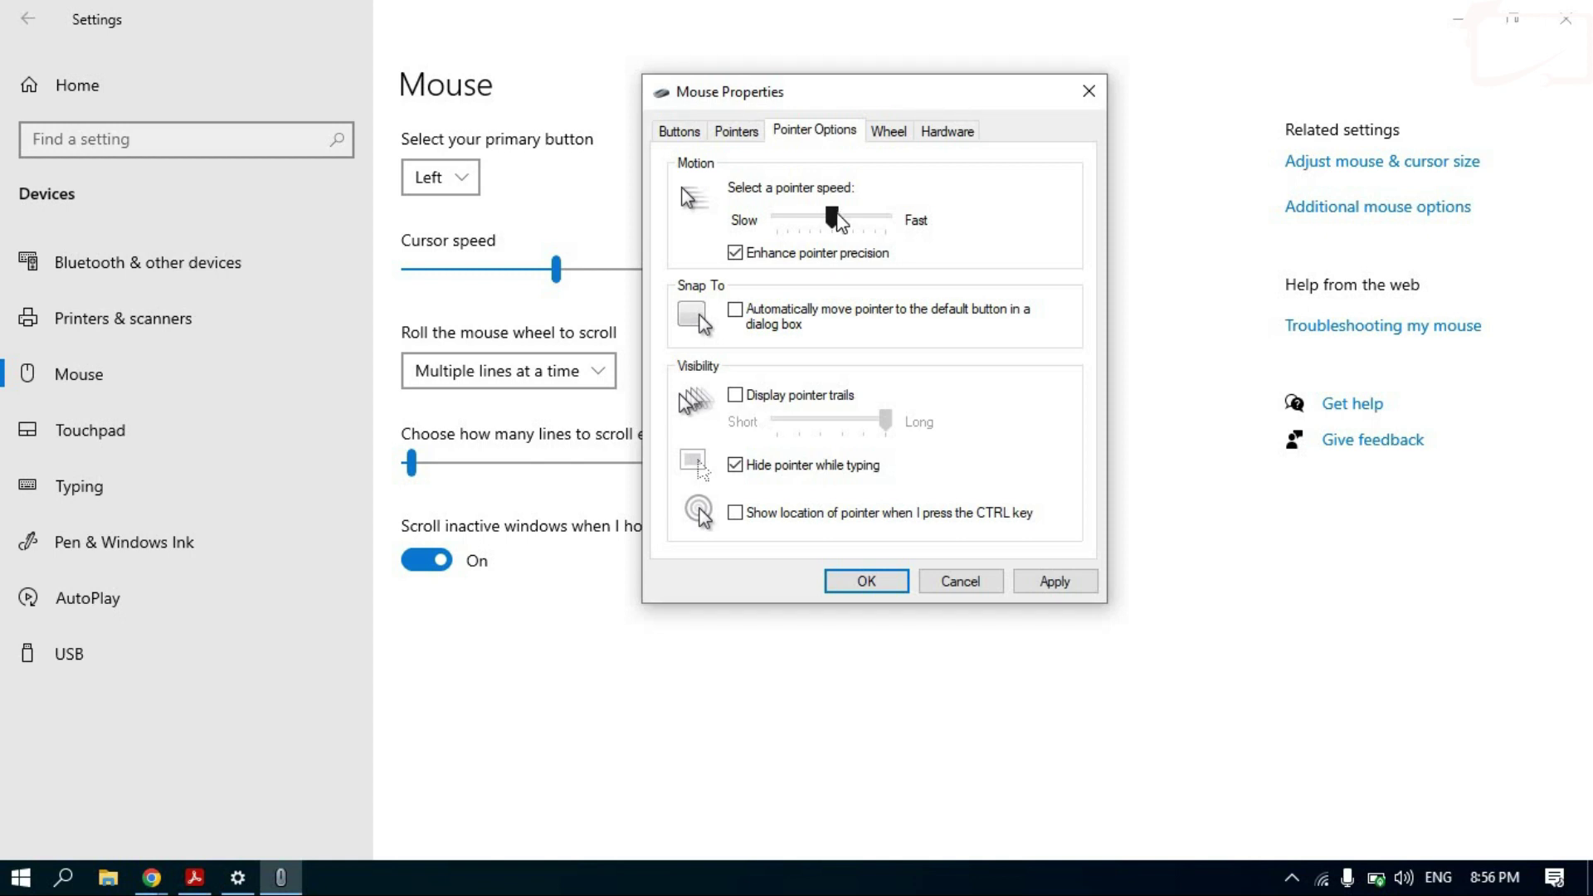
left_click_drag(833, 217, 917, 217)
left_click_drag(884, 226, 833, 223)
Turn on Snap To, pointer trails and showing the pointer location with CTRL, and turn off hiding the pointer while typing.
left_click(734, 309)
left_click(735, 397)
left_click(733, 466)
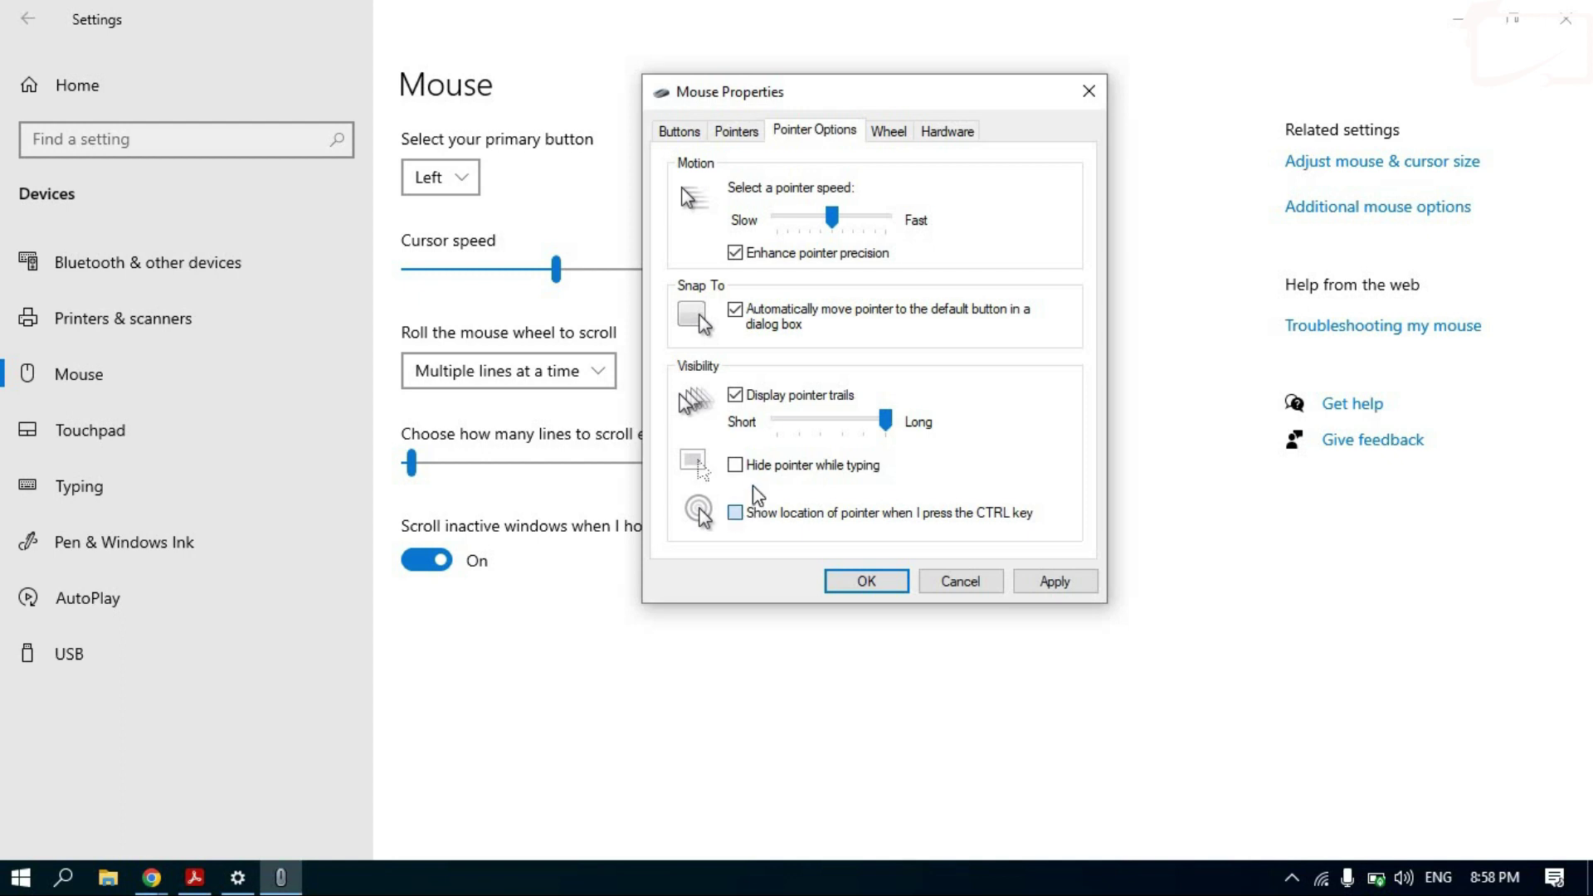
left_click(737, 508)
View the mouse wheel scrolling and hardware properties, and close Mouse Properties without applying the pending changes.
left_click(904, 134)
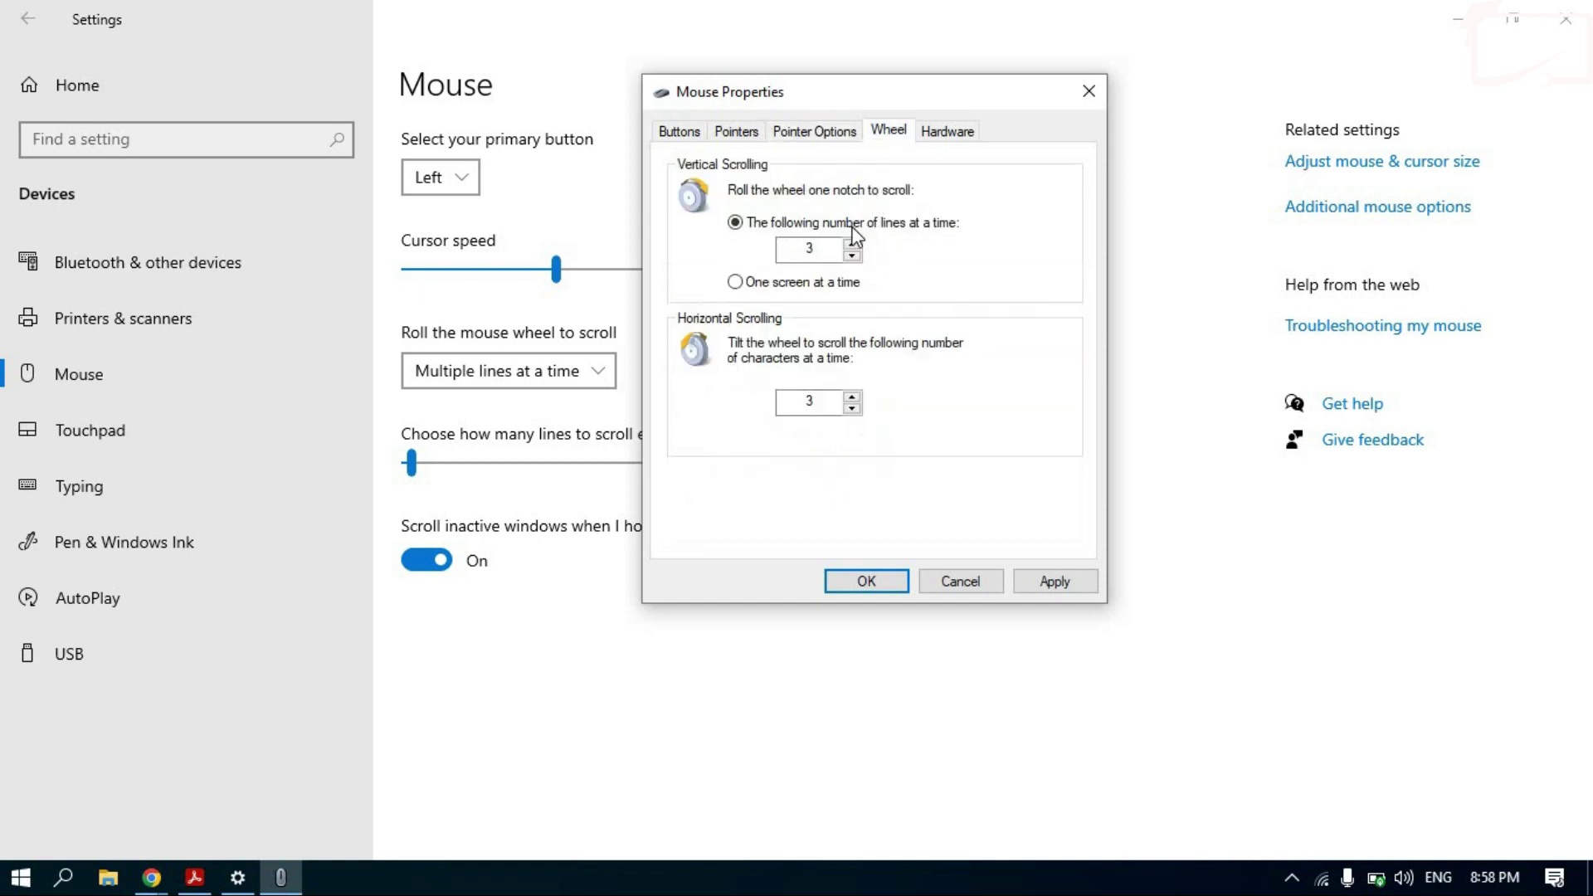
left_click(948, 131)
left_click(886, 133)
left_click(1101, 89)
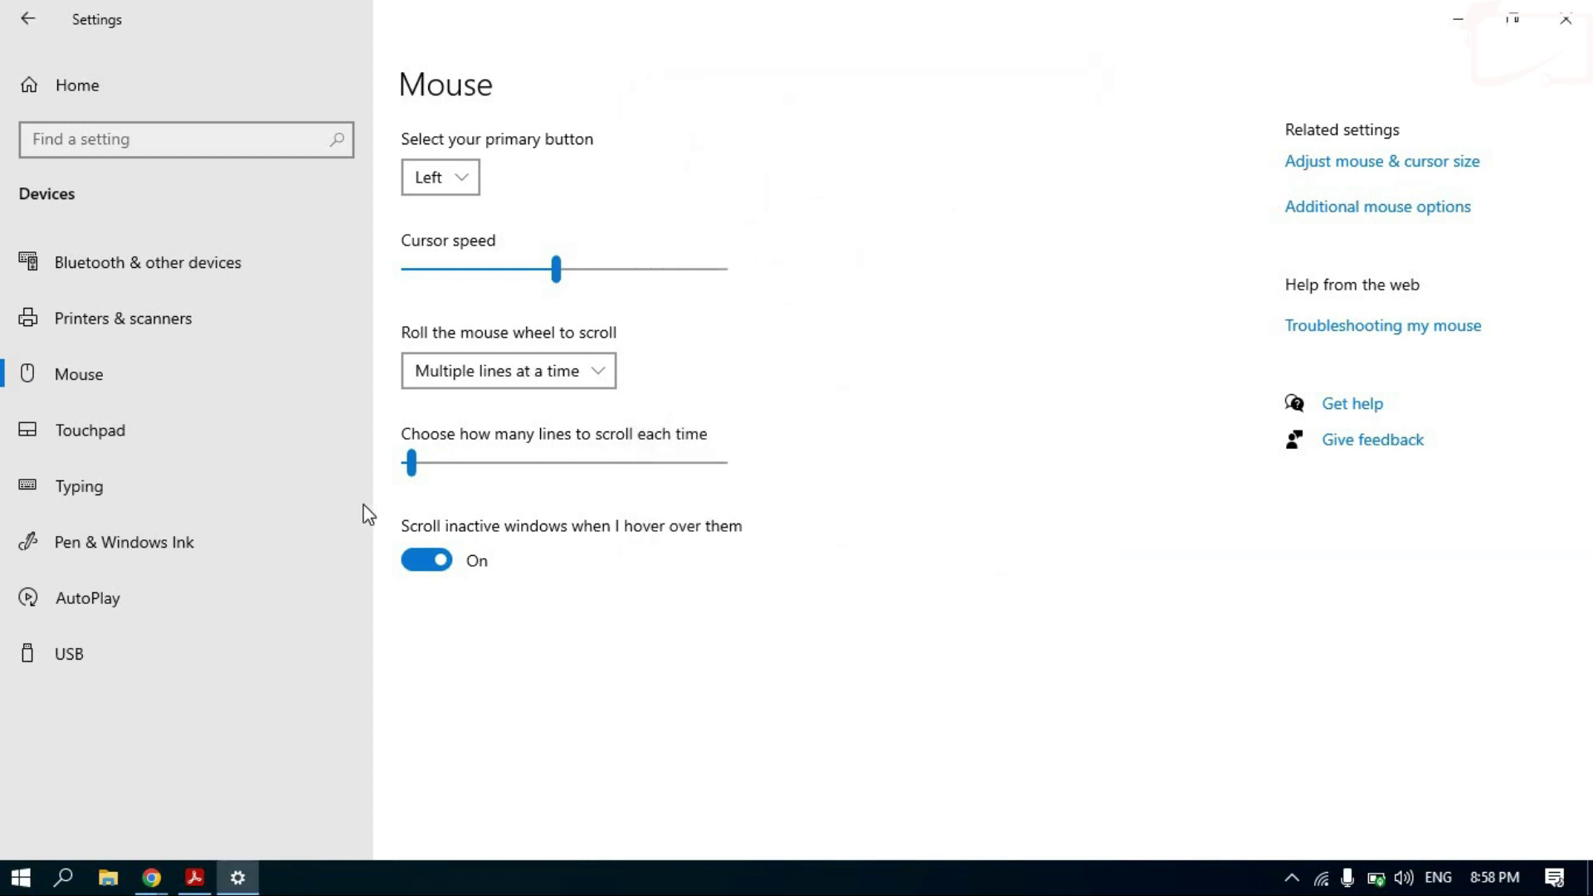
Open the Touchpad settings and view the sensitivity options, keeping High sensitivity.
left_click(92, 428)
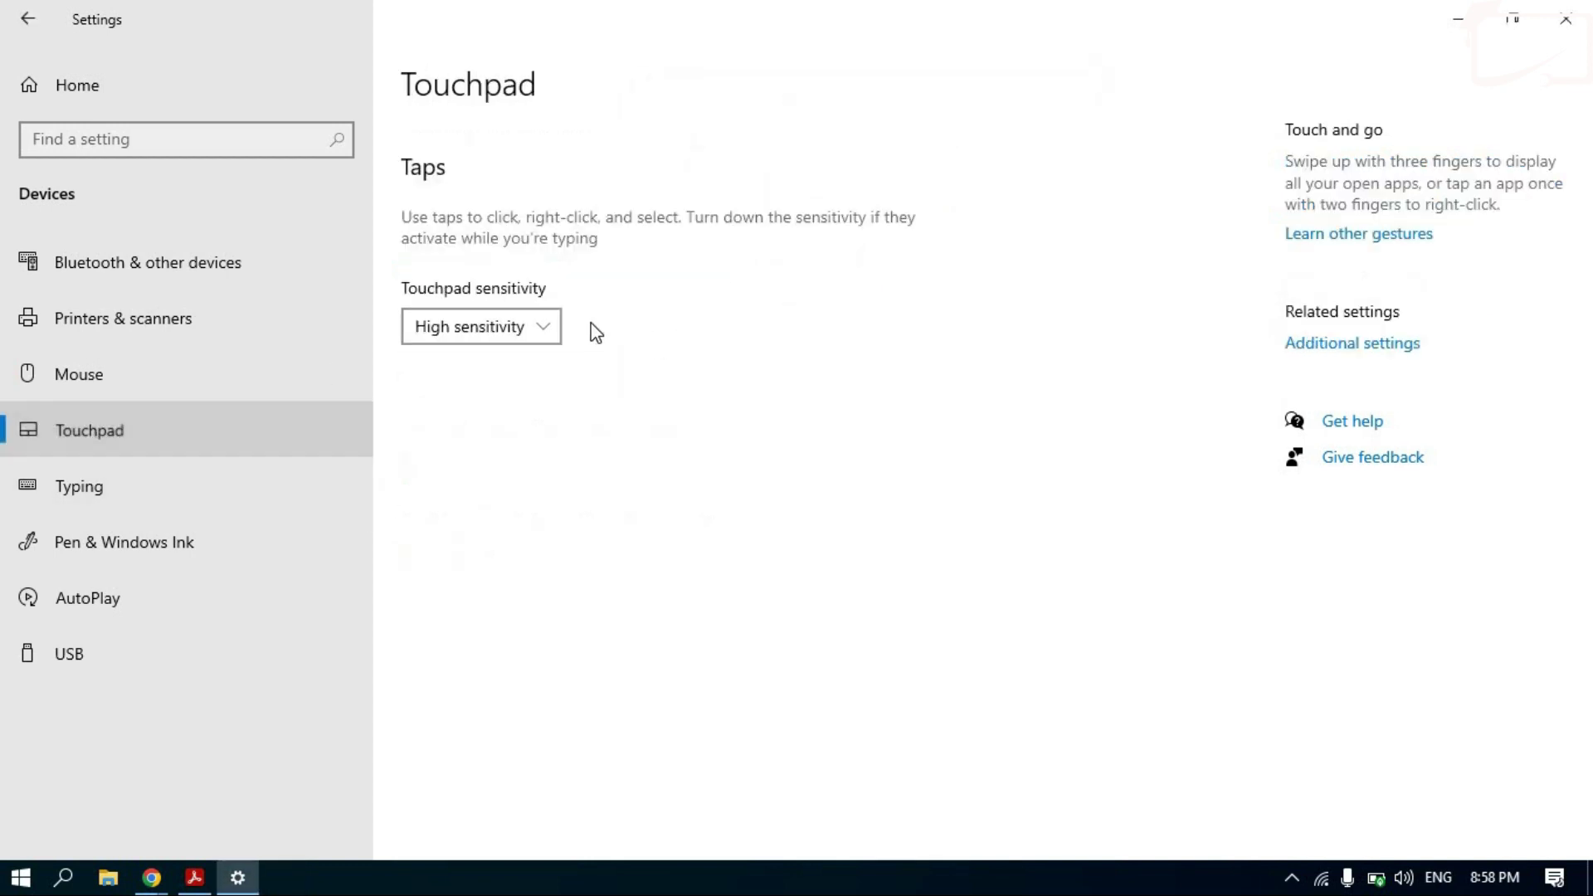
left_click(546, 331)
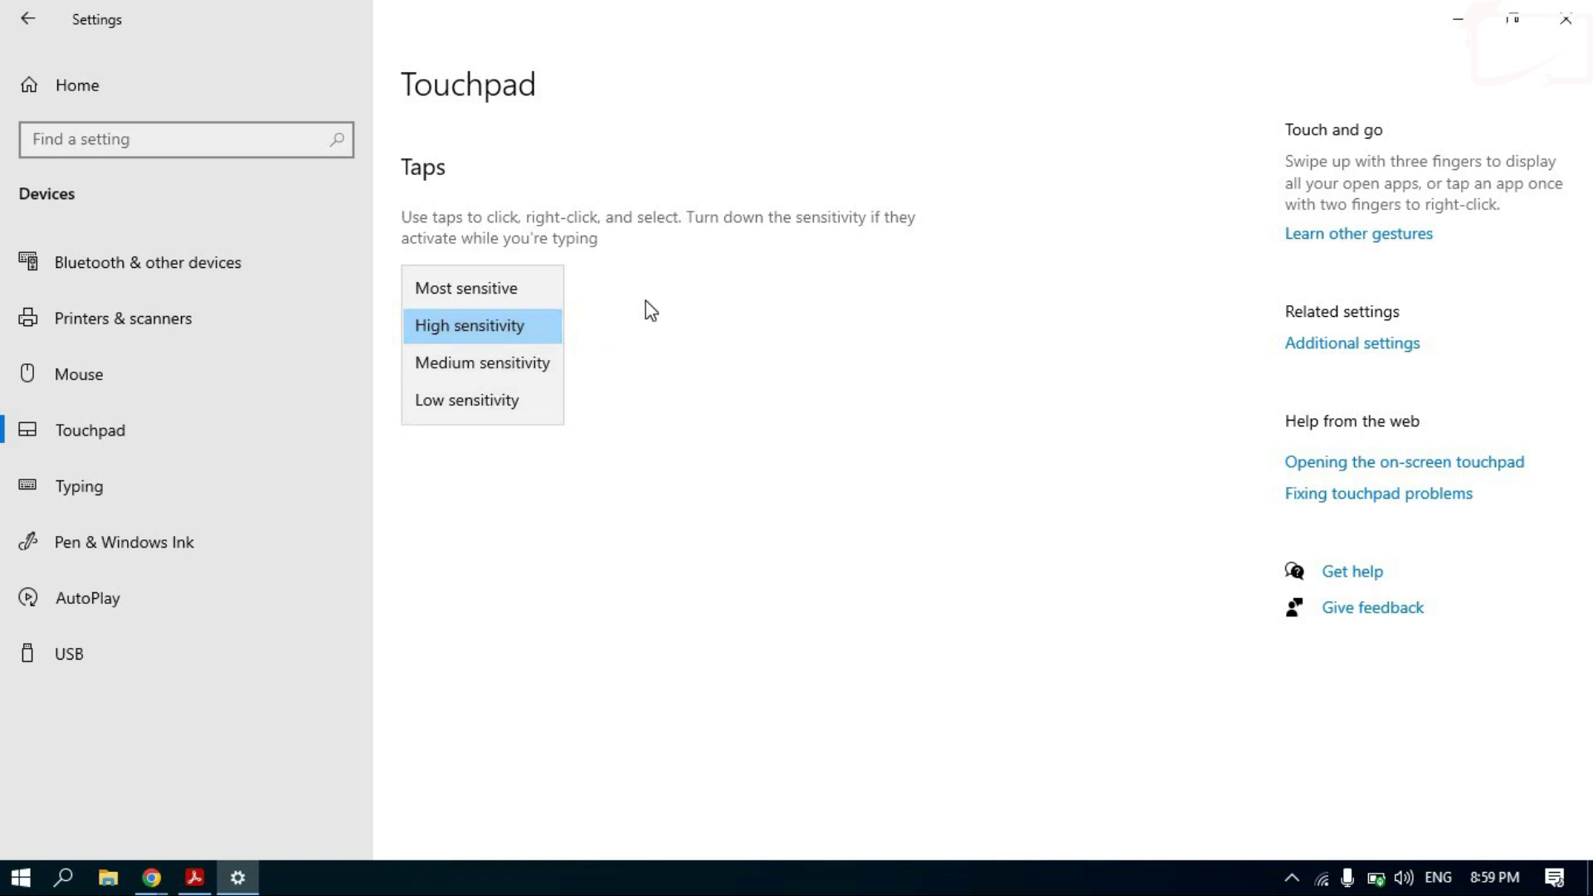
left_click(601, 309)
Look through the Typing settings for spelling, text suggestions and the hardware keyboard.
left_click(75, 490)
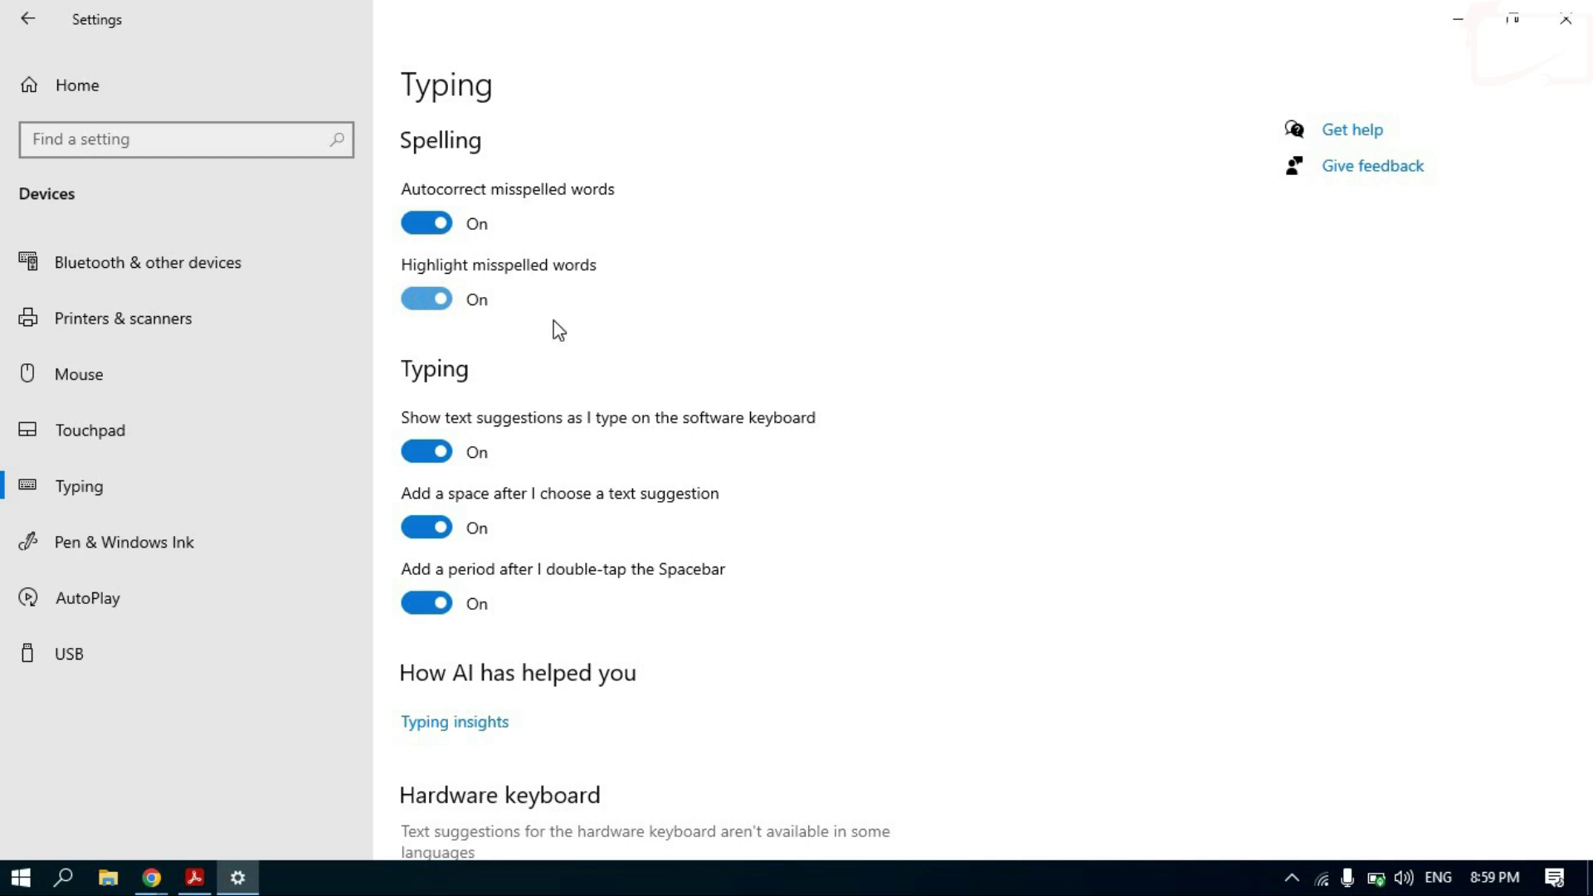
scroll(526, 342, "down", 5)
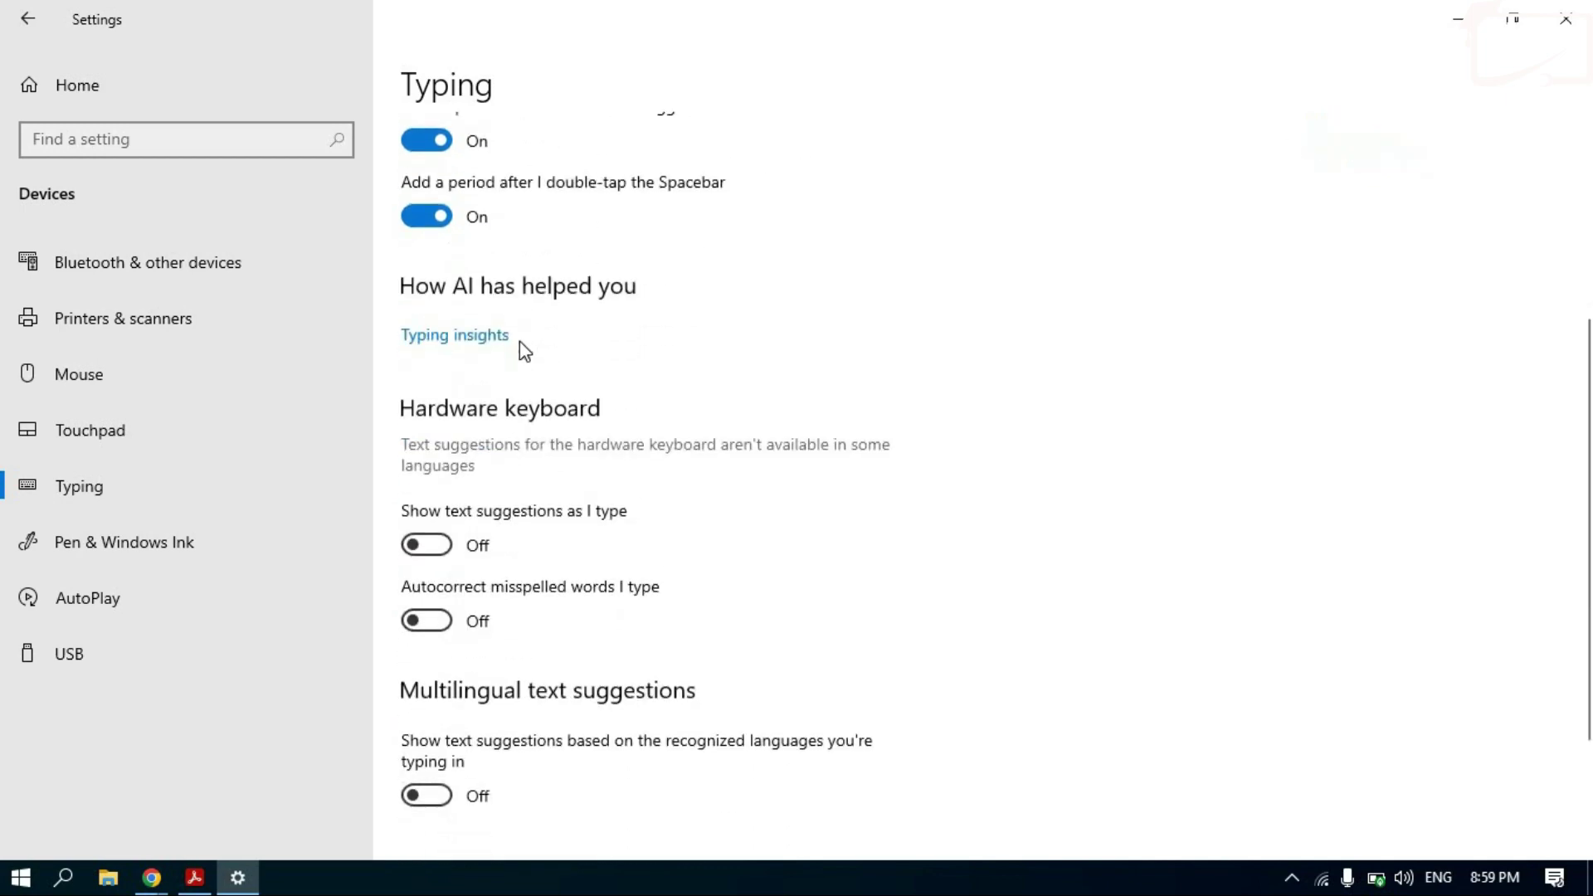
scroll(526, 338, "up", 5)
View the Pen & Windows Ink, AutoPlay and USB settings pages, and close Settings.
left_click(154, 567)
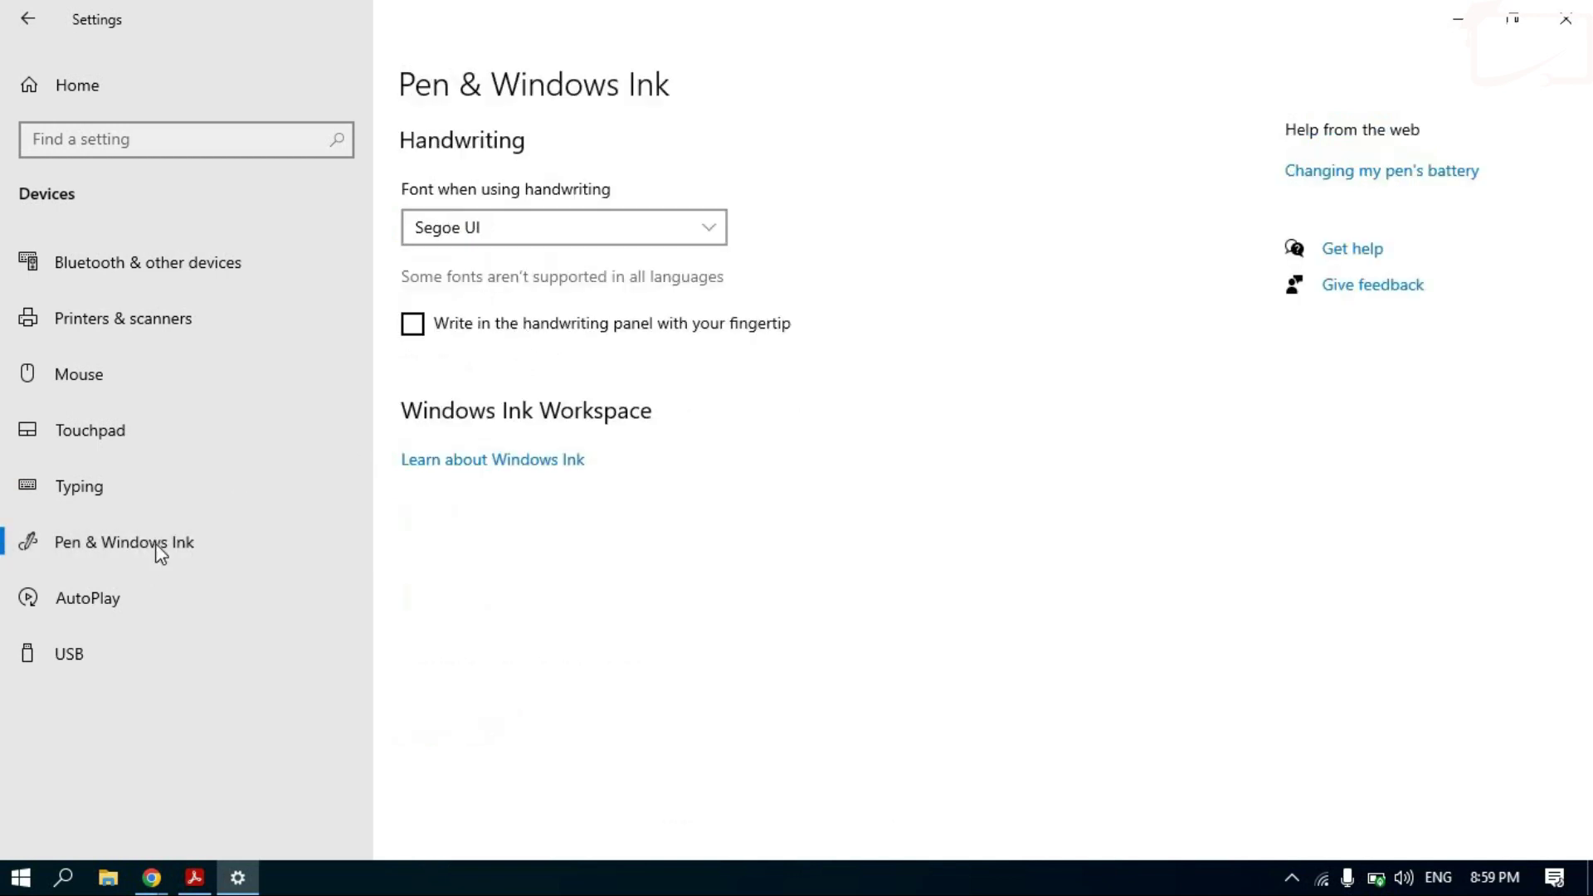
left_click(118, 593)
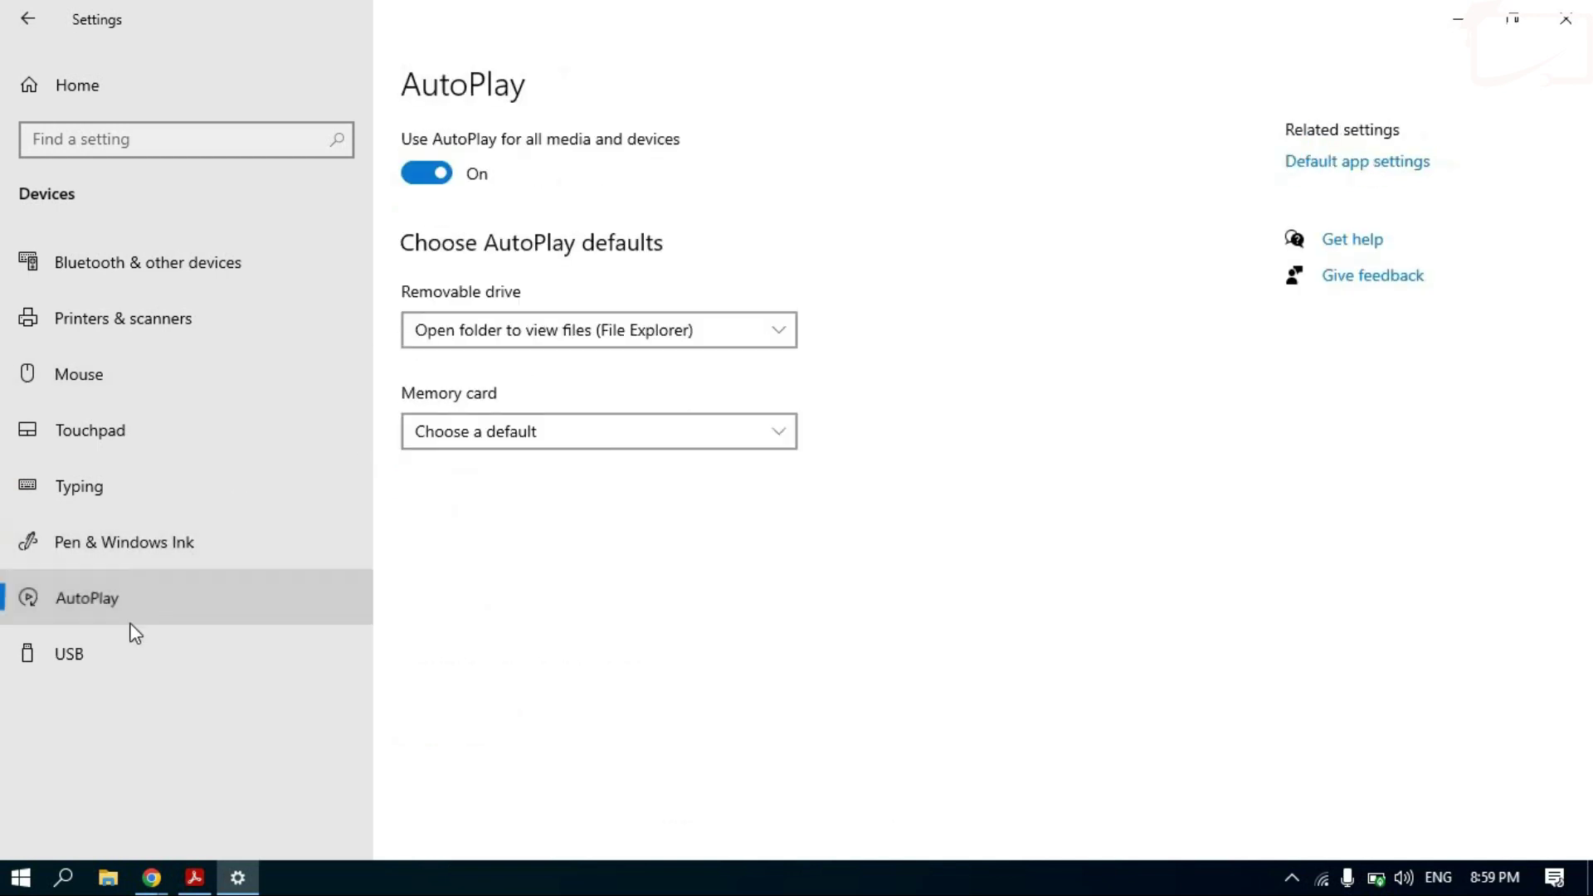
left_click(88, 651)
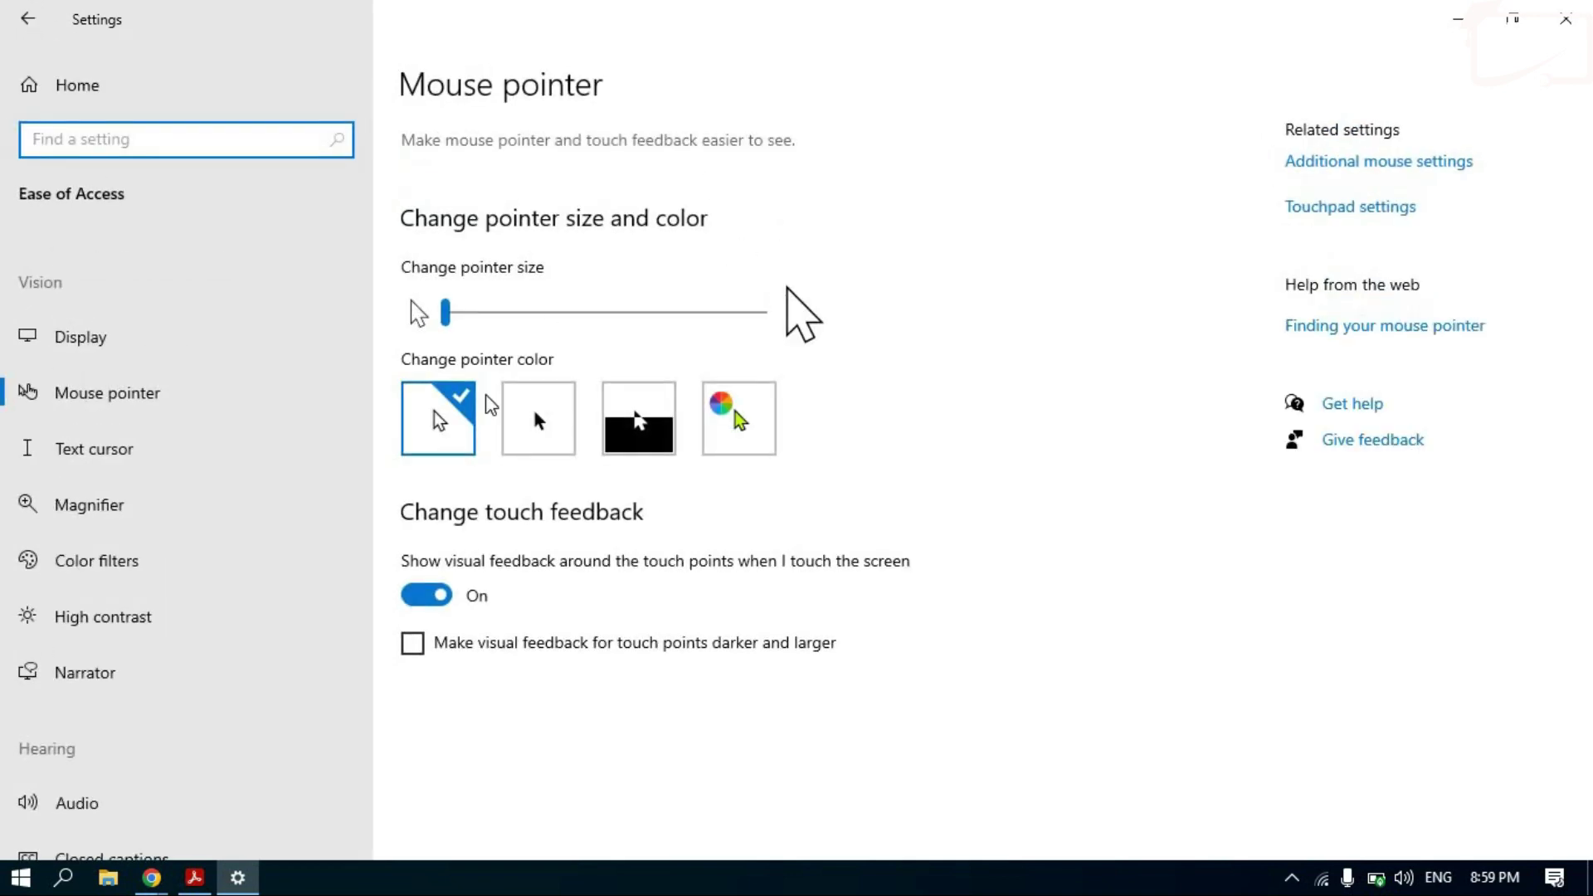
left_click(1565, 13)
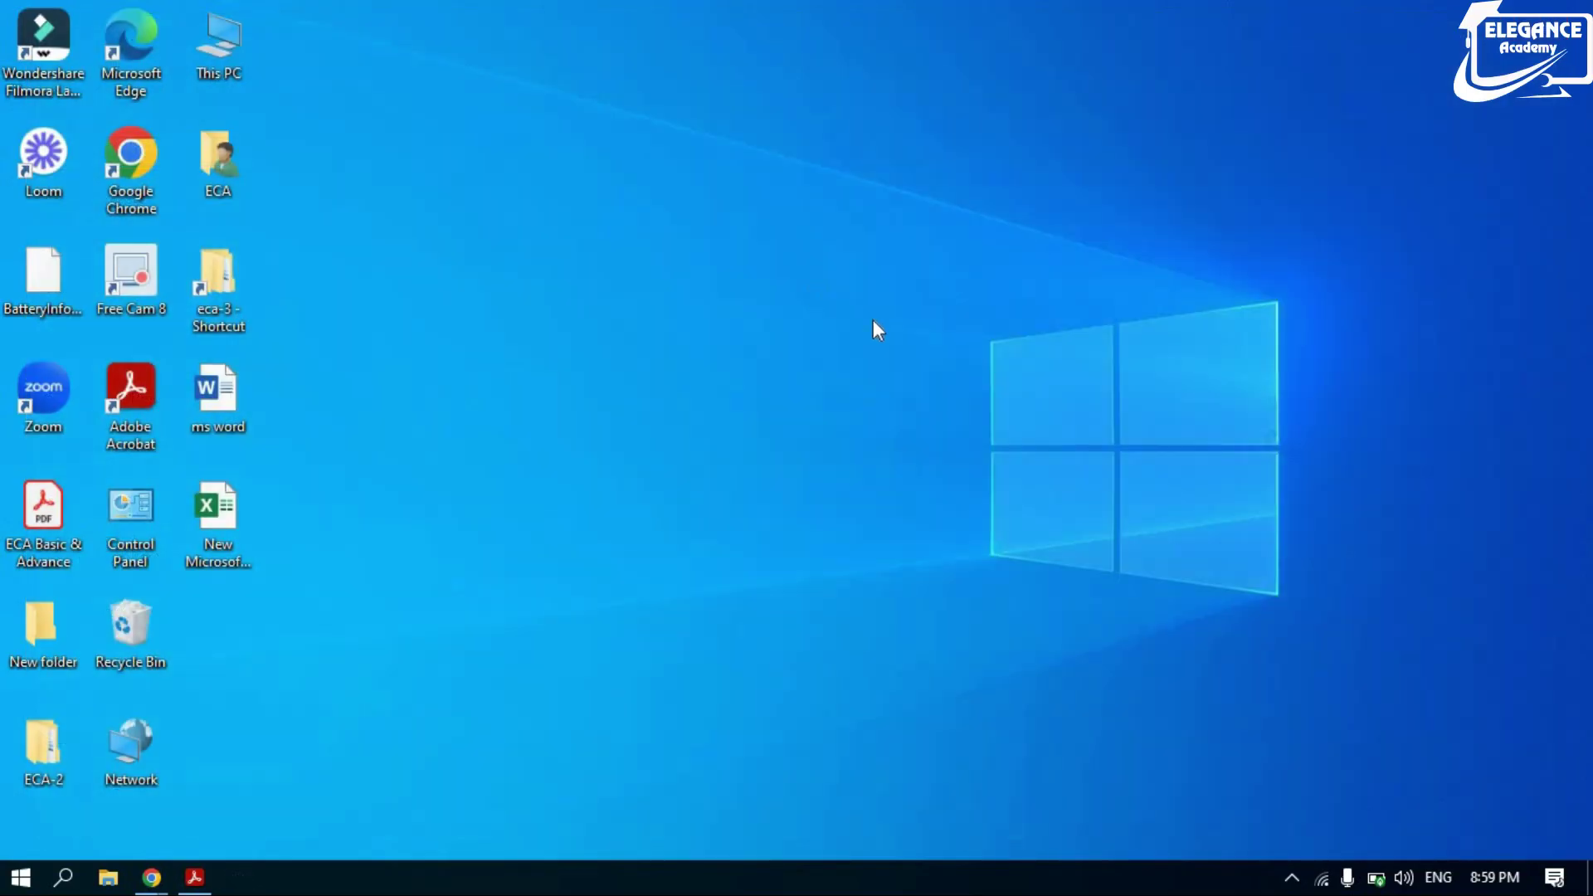
Open the Display settings from the desktop, look through the page, and close Settings.
right_click(813, 289)
left_click(889, 509)
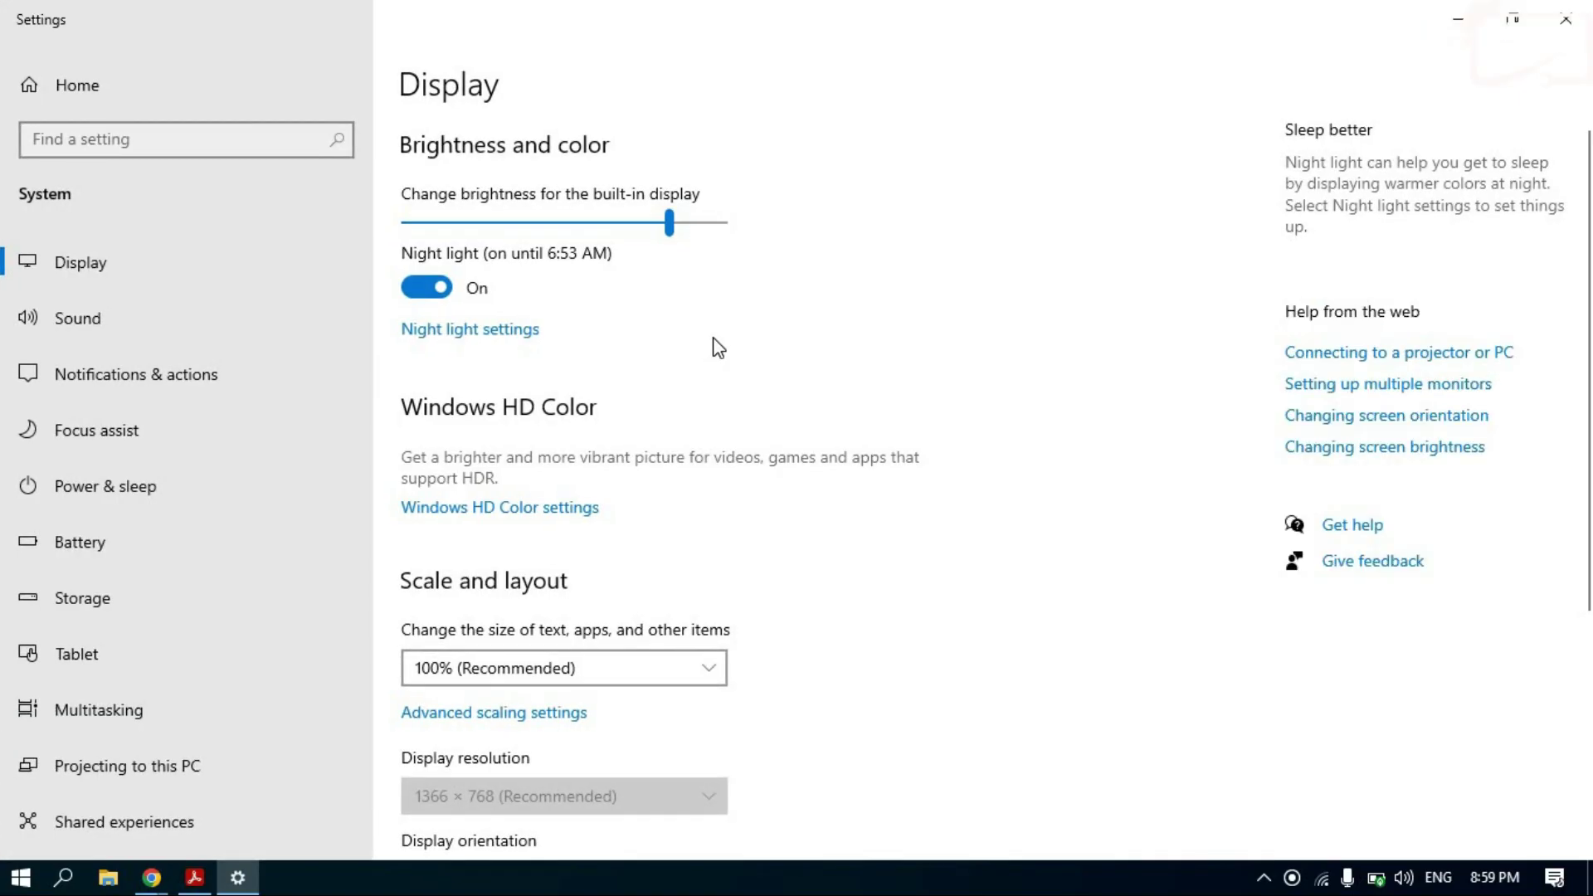
scroll(714, 345, "down", 5)
scroll(203, 459, "down", 3)
scroll(780, 440, "up", 5)
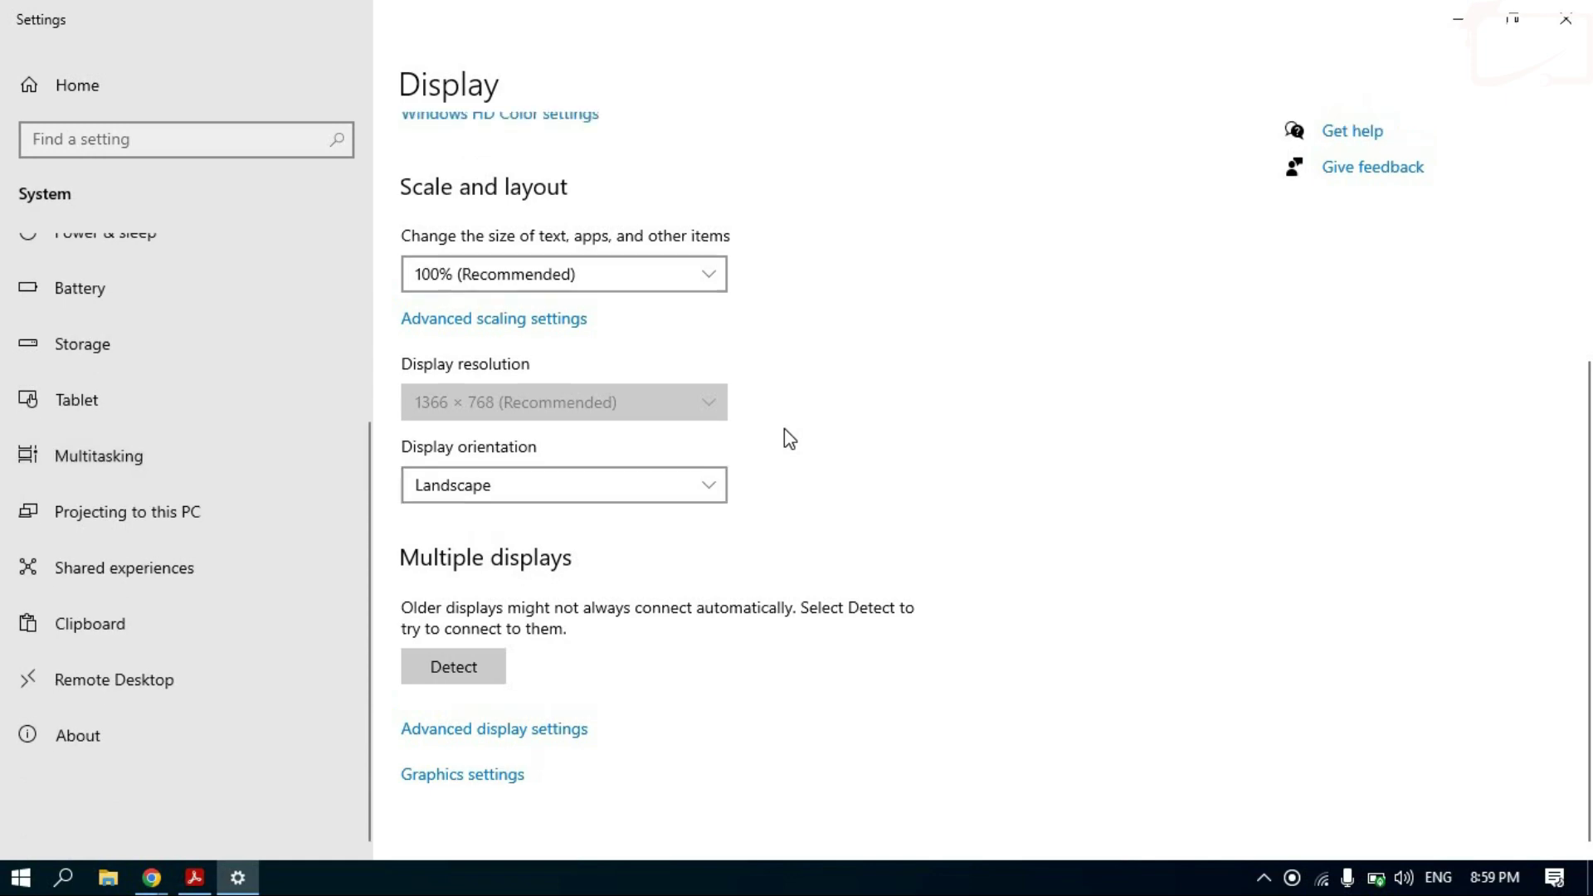
left_click(1566, 19)
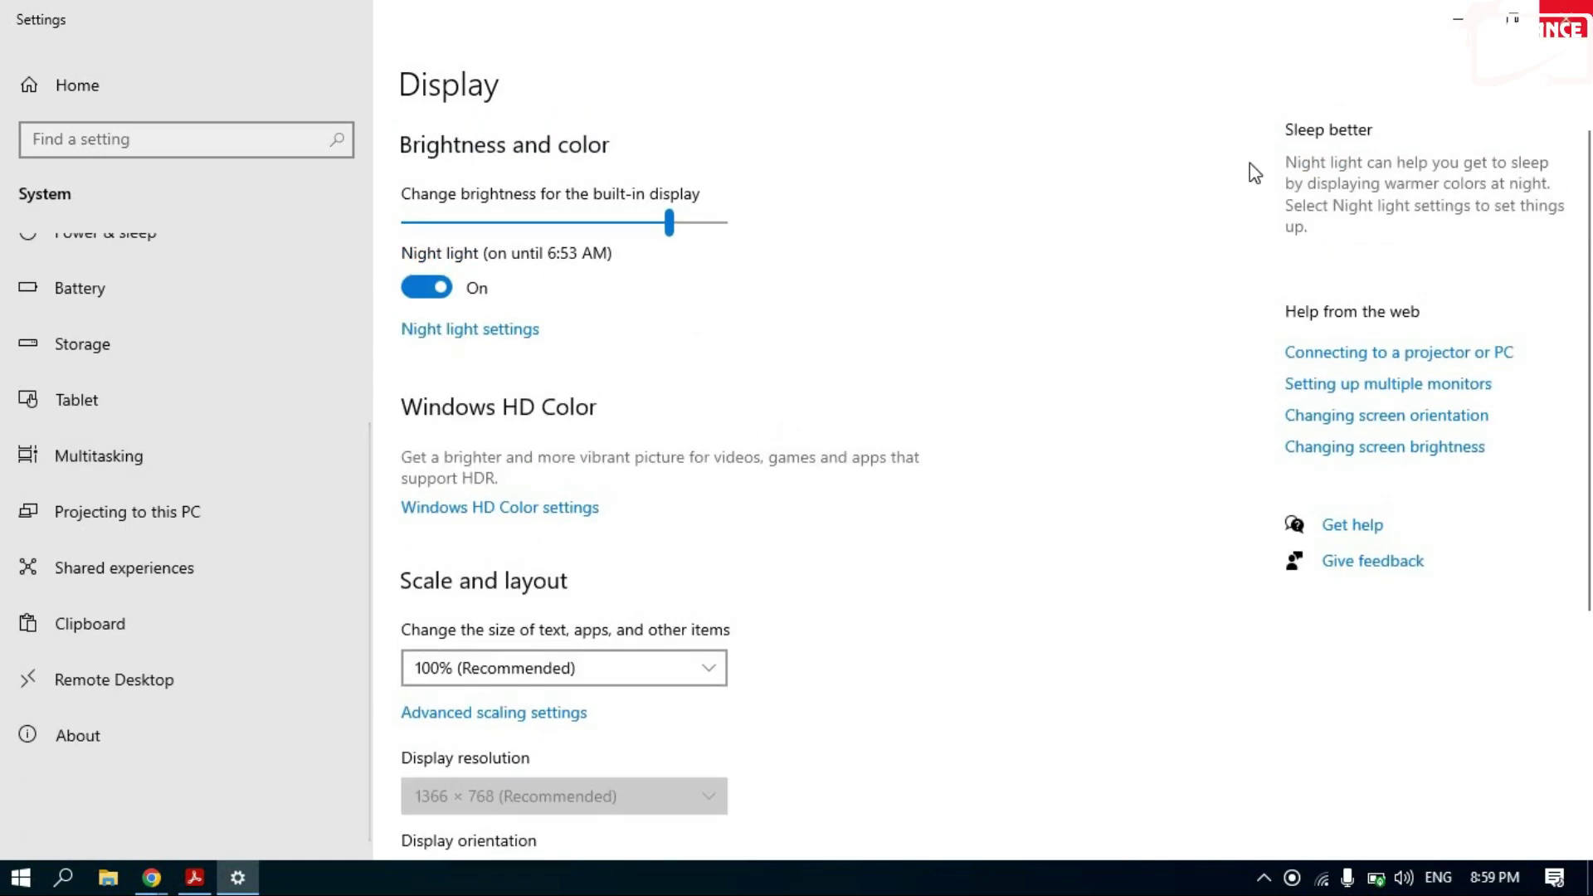
Open the desktop's Personalization settings and view the Background, Colors, Lock screen, Themes and Fonts pages.
right_click(780, 246)
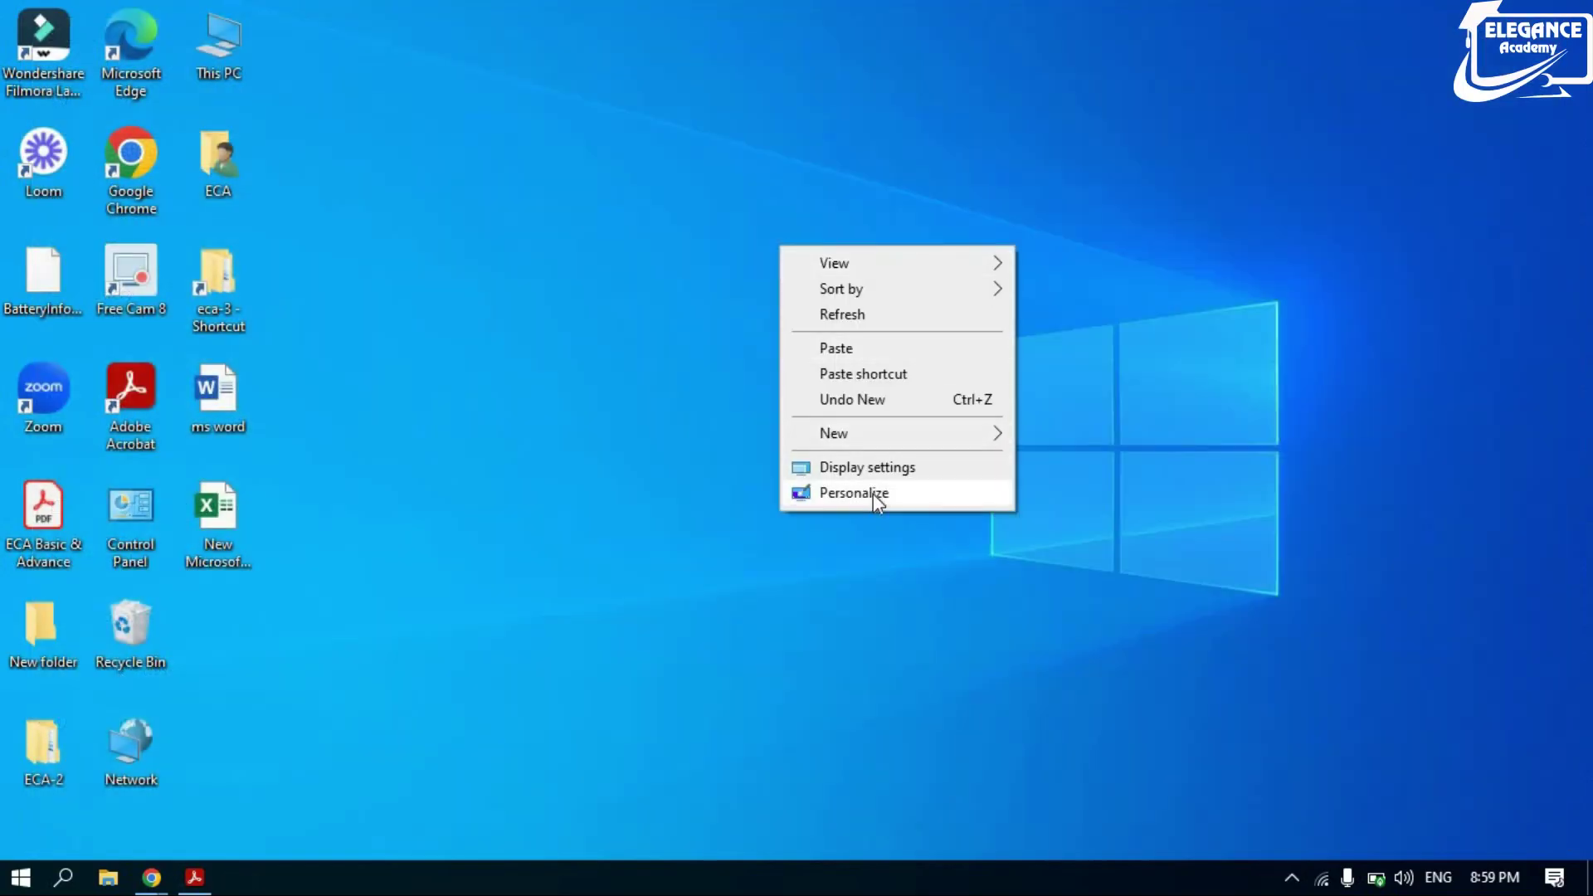
left_click(855, 493)
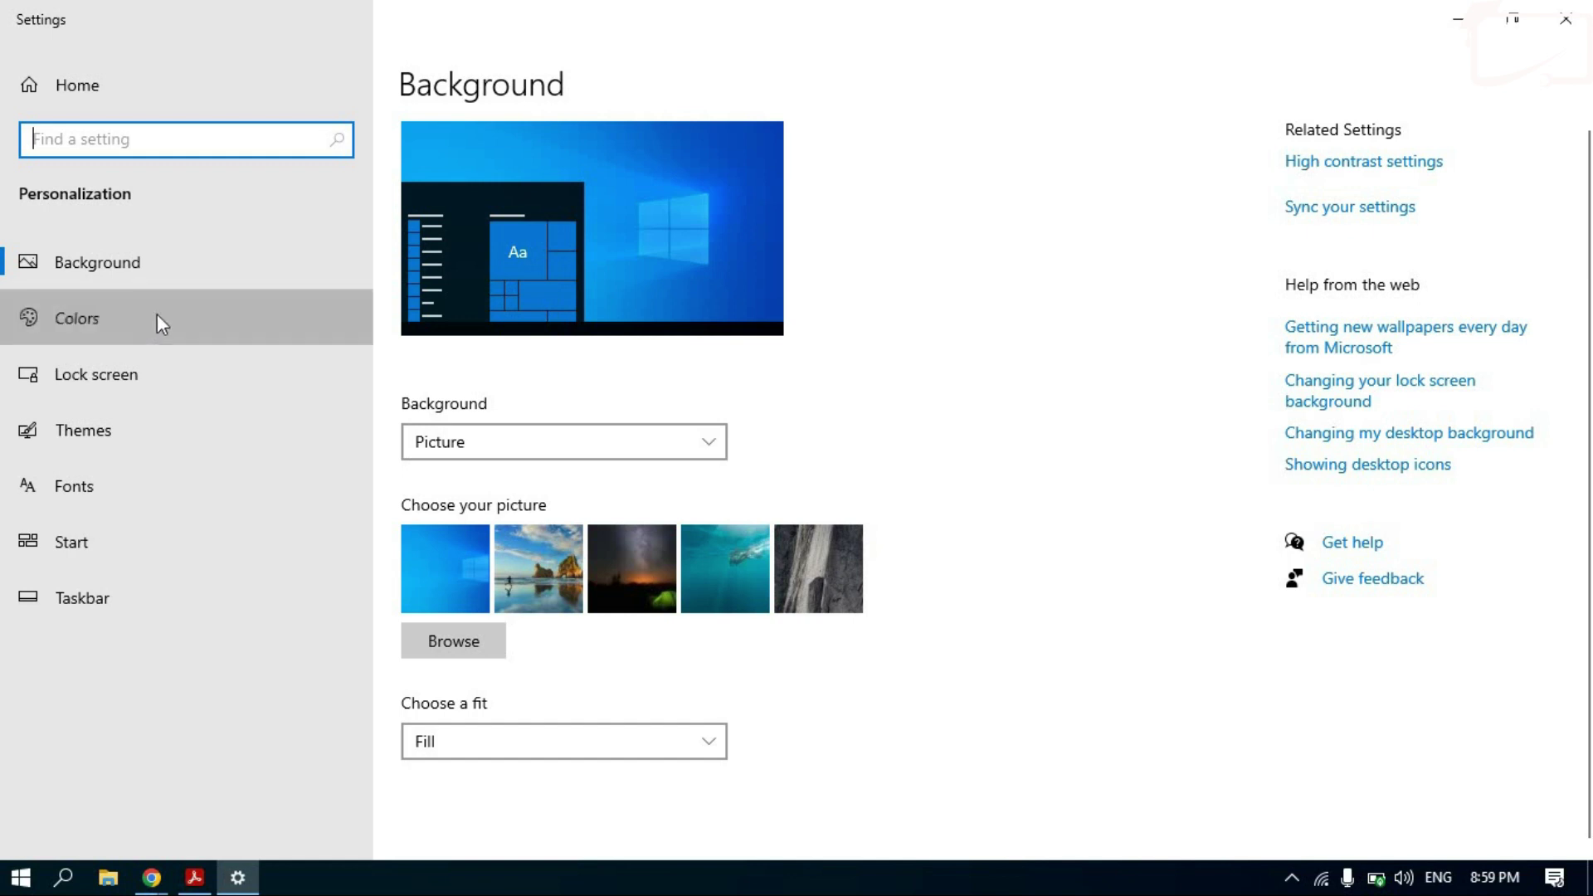
left_click(145, 336)
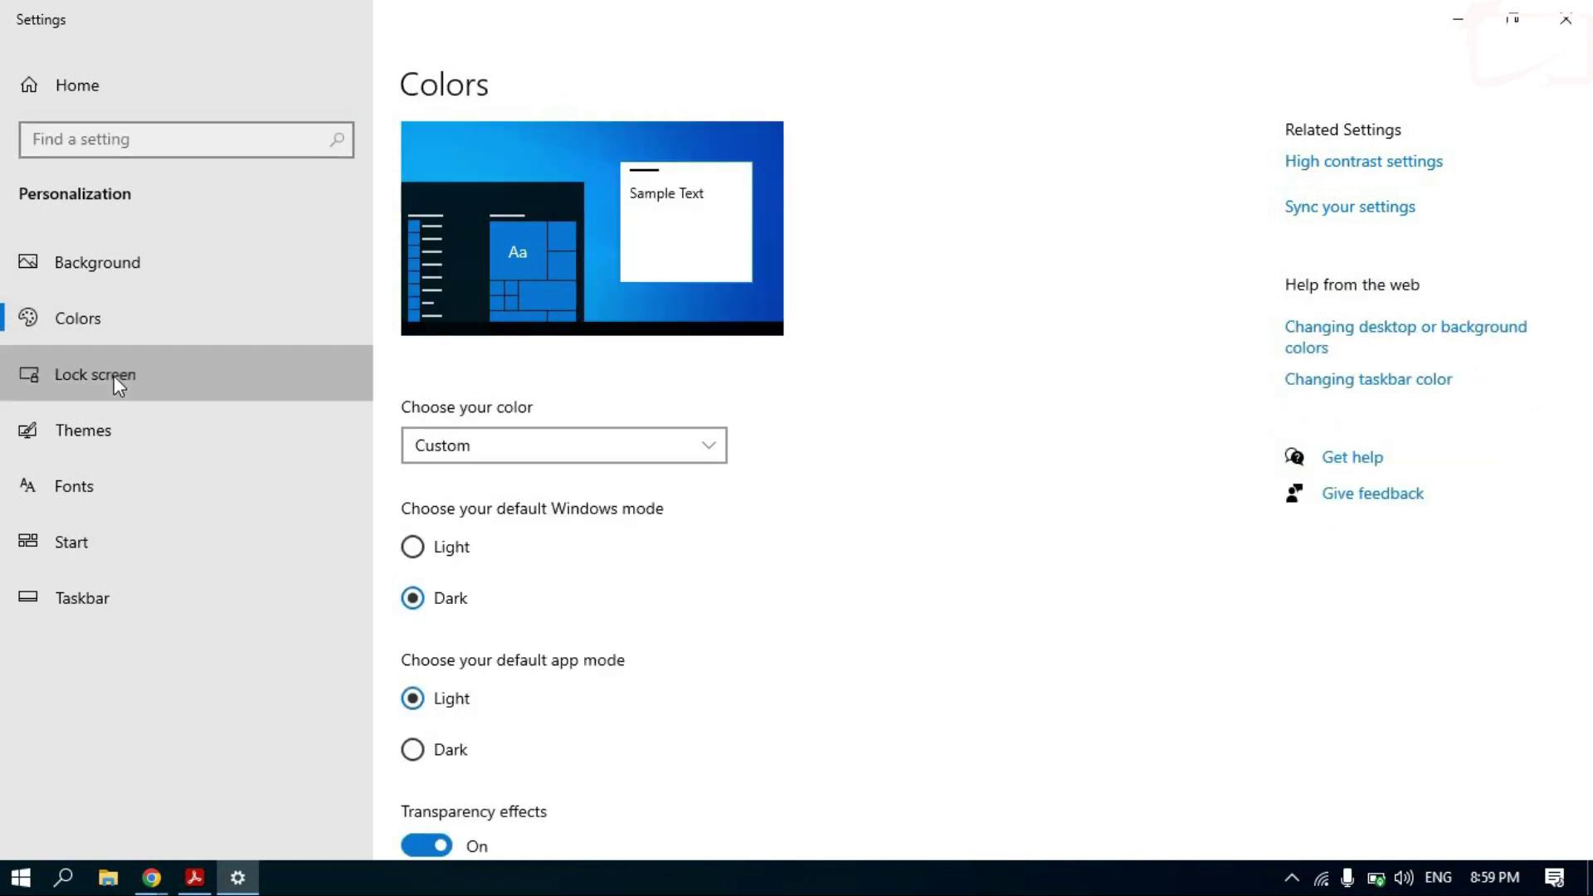
left_click(113, 376)
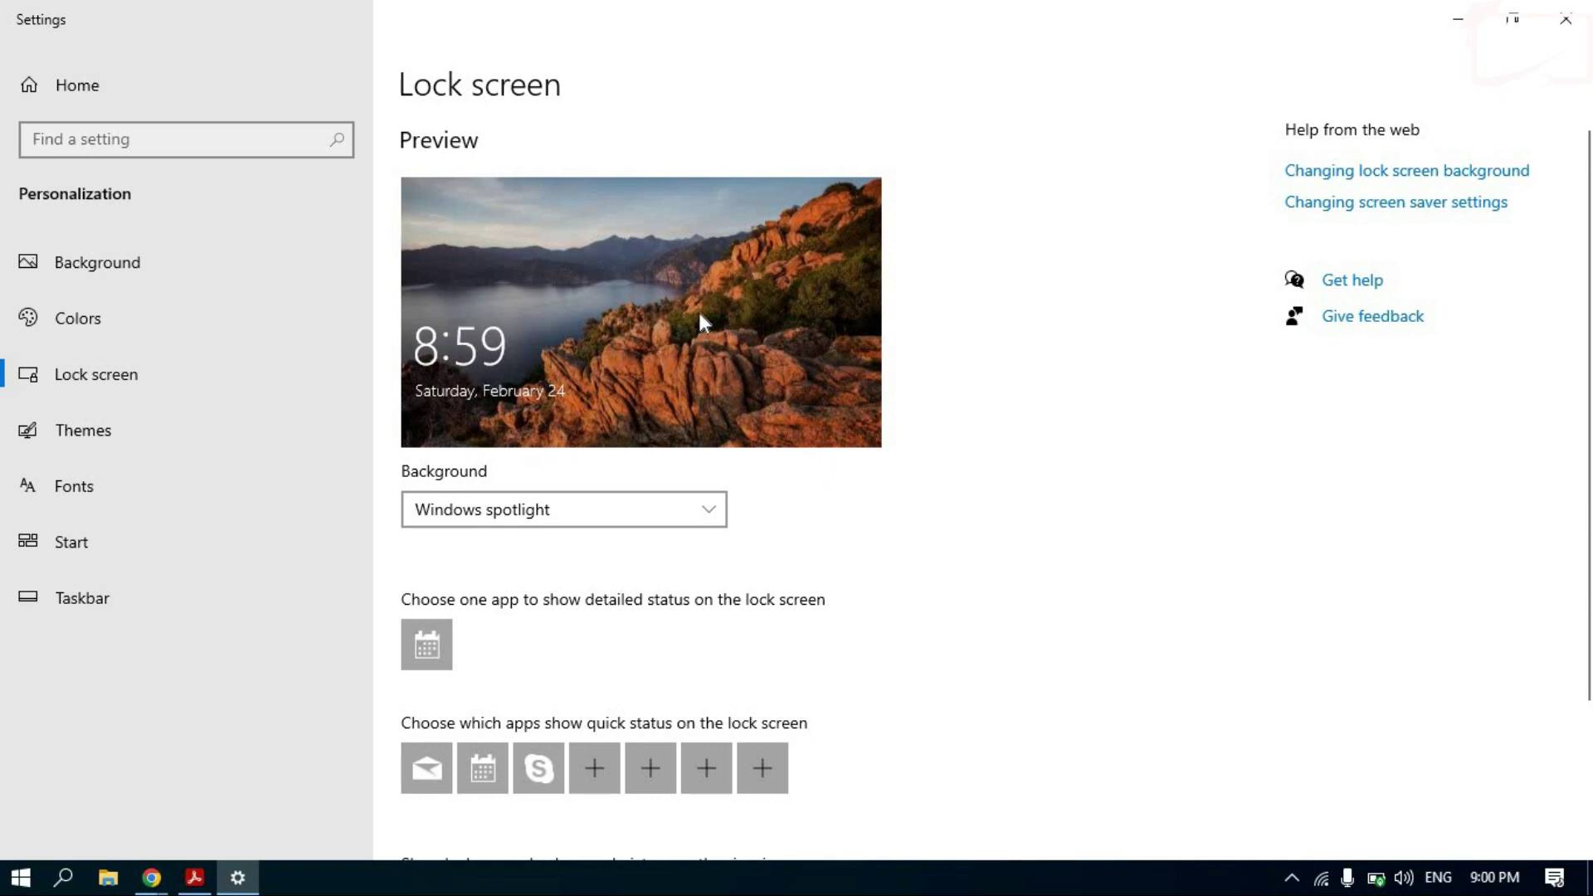
left_click(118, 432)
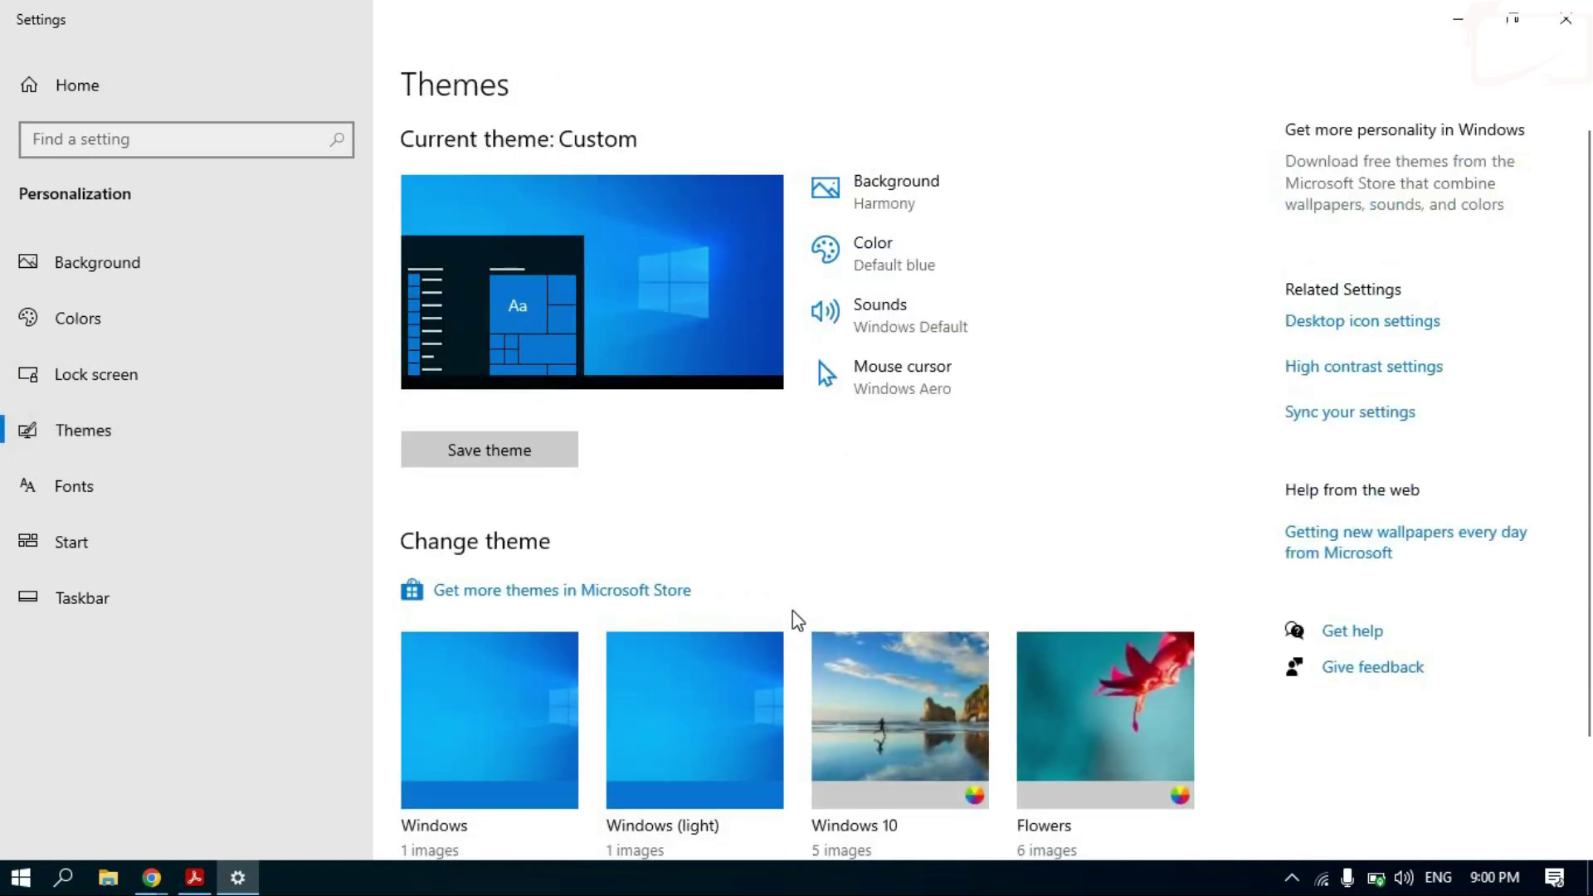
left_click(93, 495)
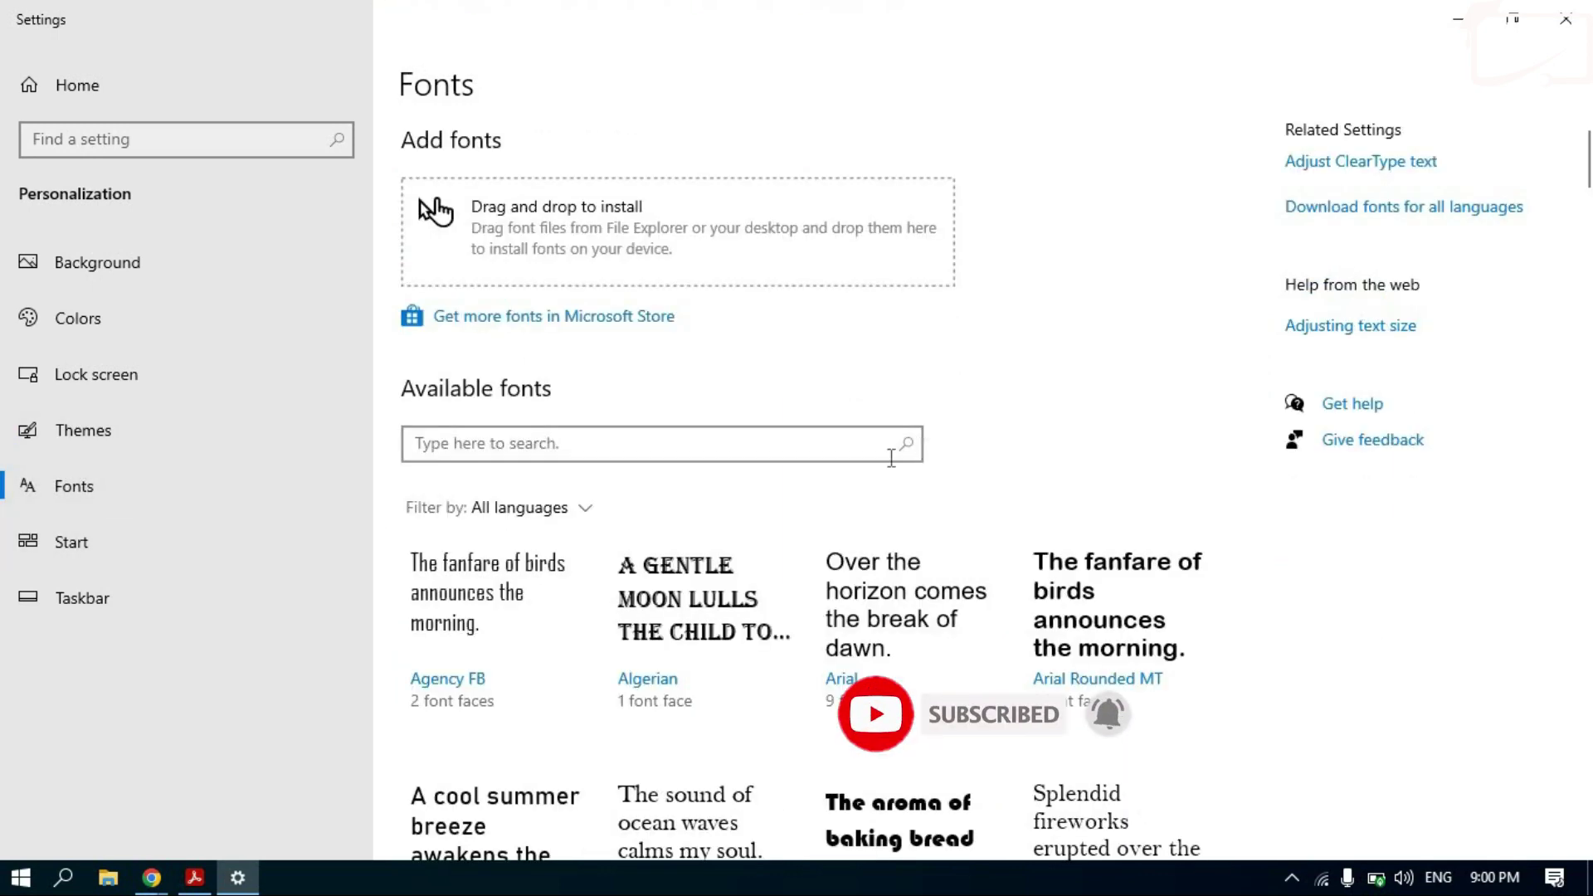
View the Start, Taskbar and Background personalization pages, and close Settings.
left_click(112, 546)
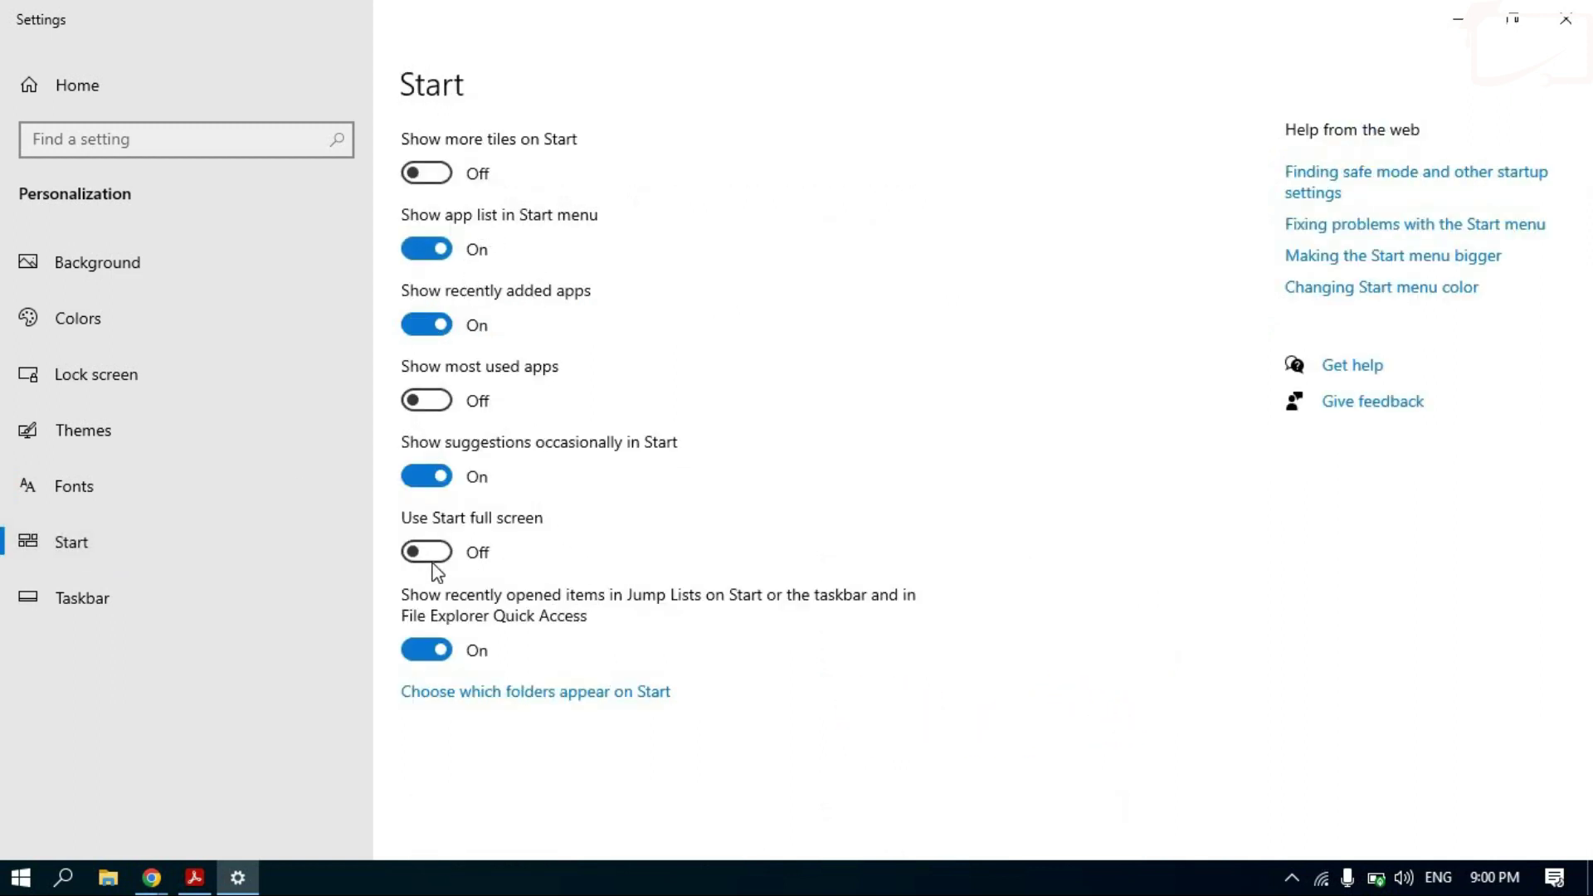
left_click(73, 601)
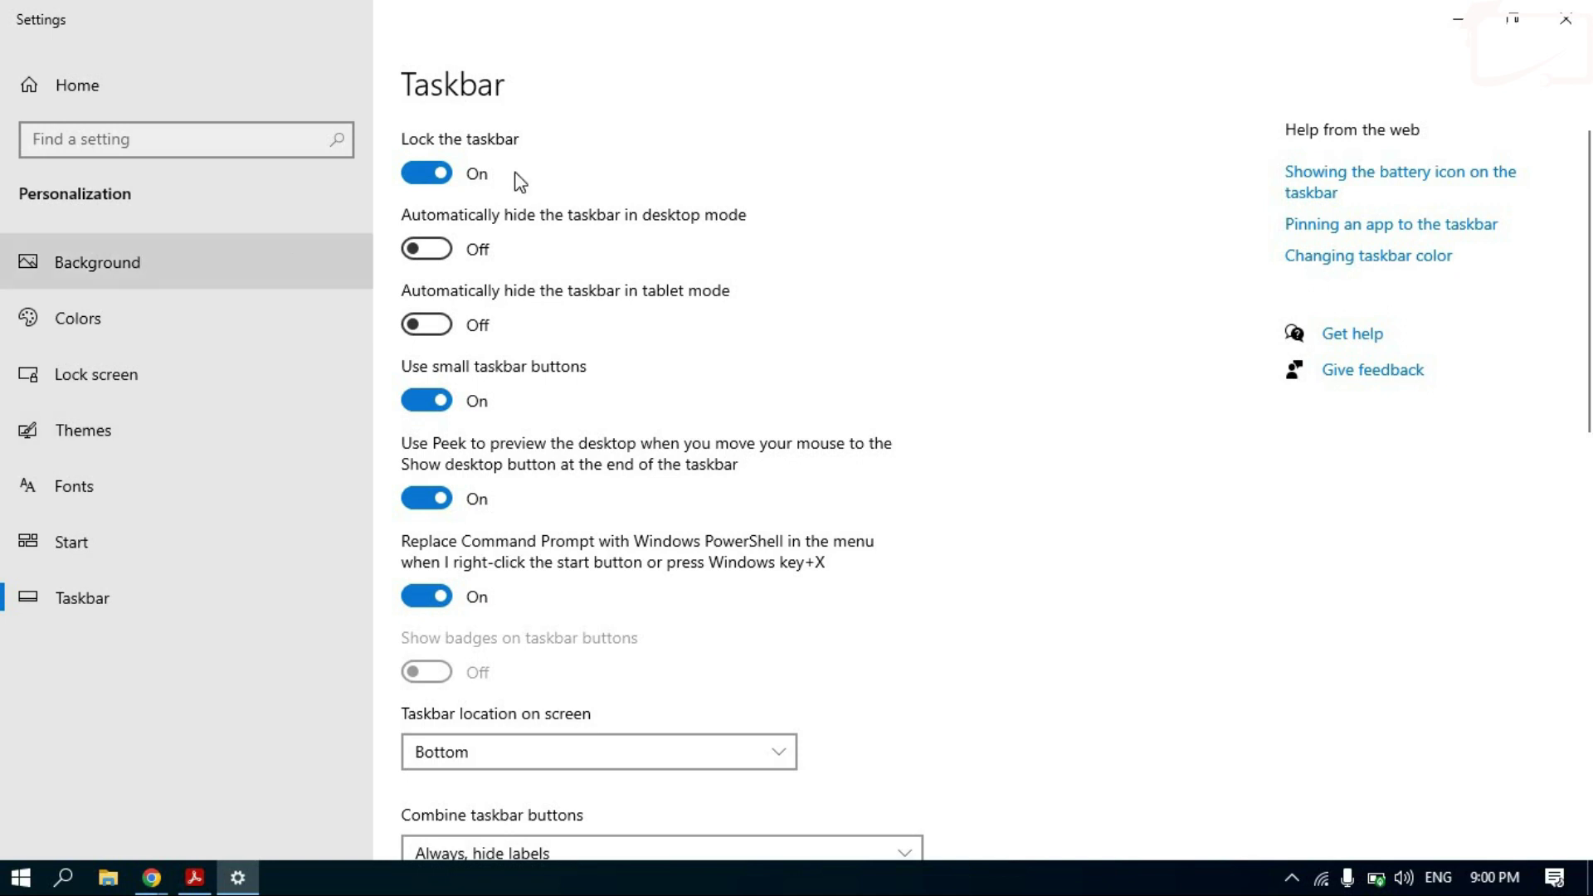
left_click(97, 262)
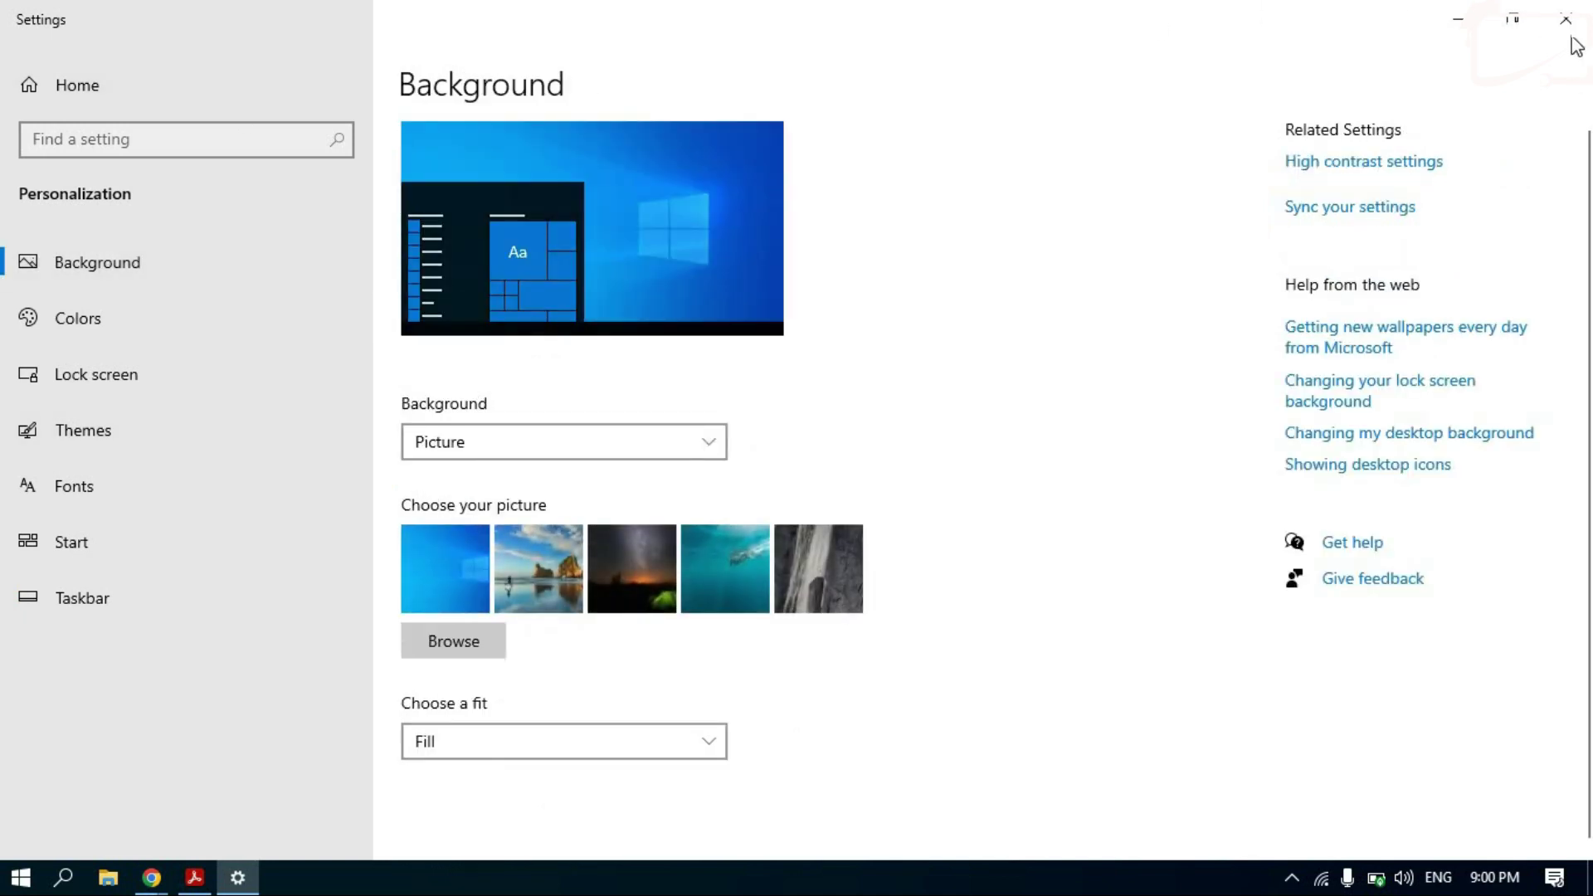
left_click(1566, 19)
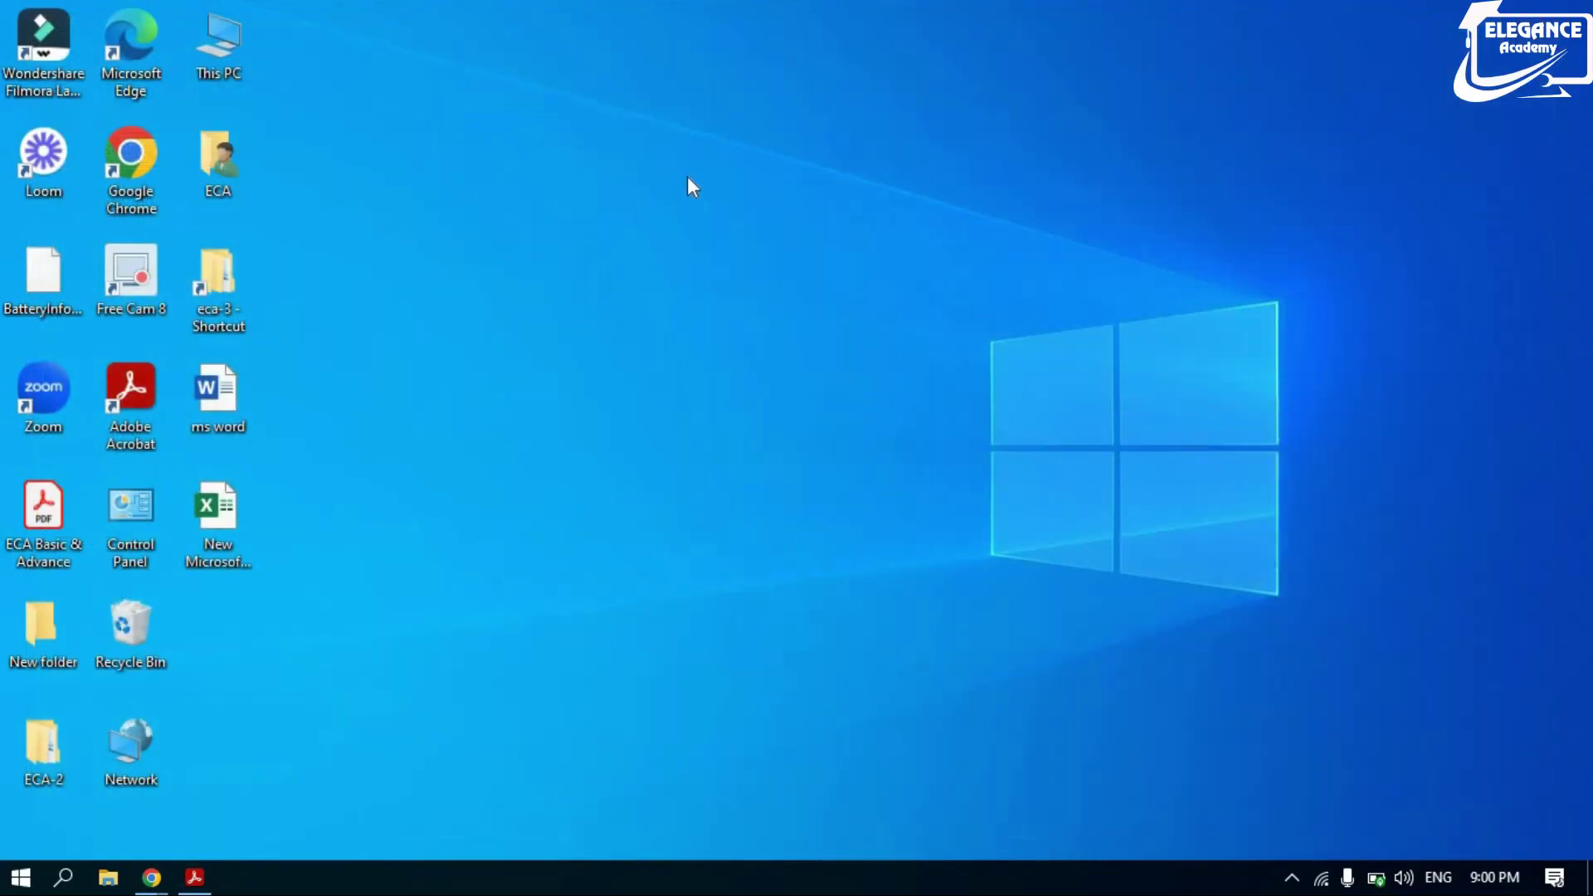
Bring up the desktop's context options and look at the View choices for icon size and arrangement.
right_click(687, 181)
mouse_move(767, 186)
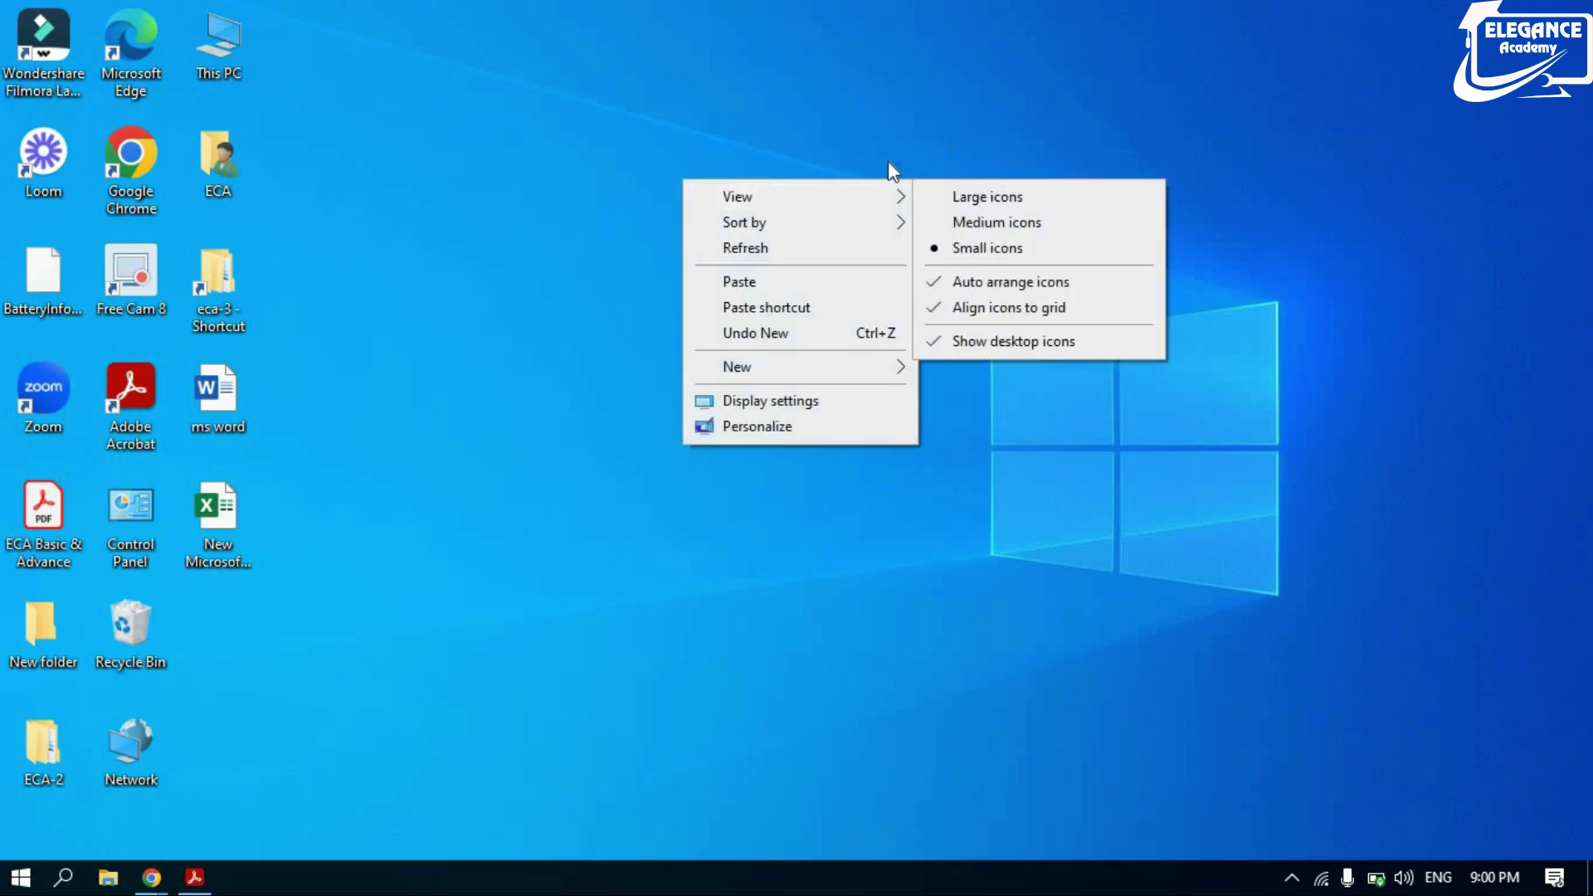
mouse_move(839, 199)
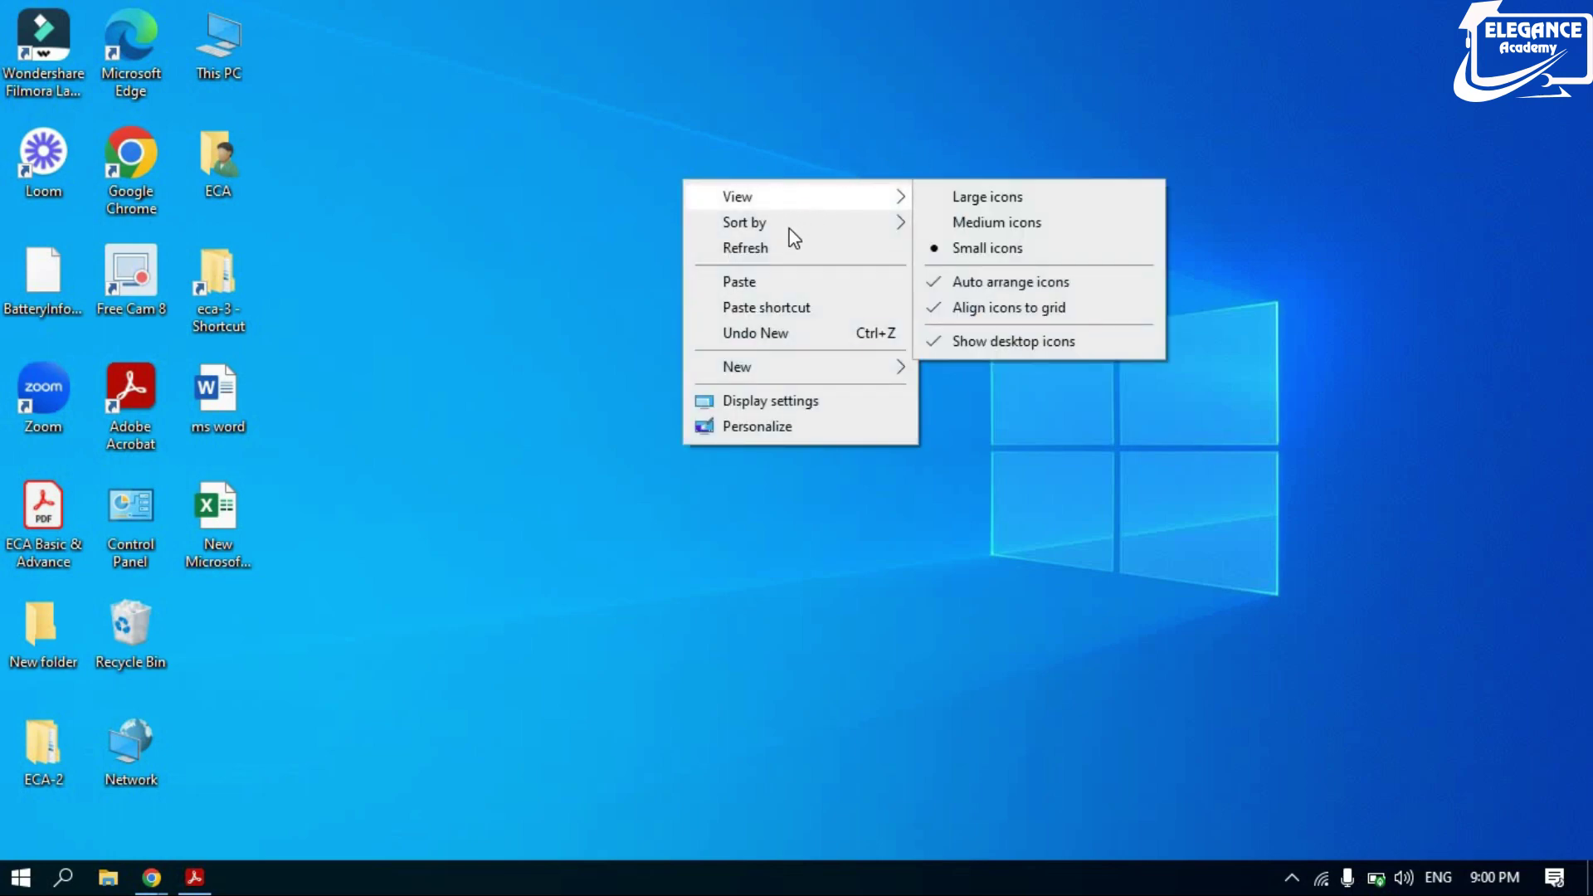